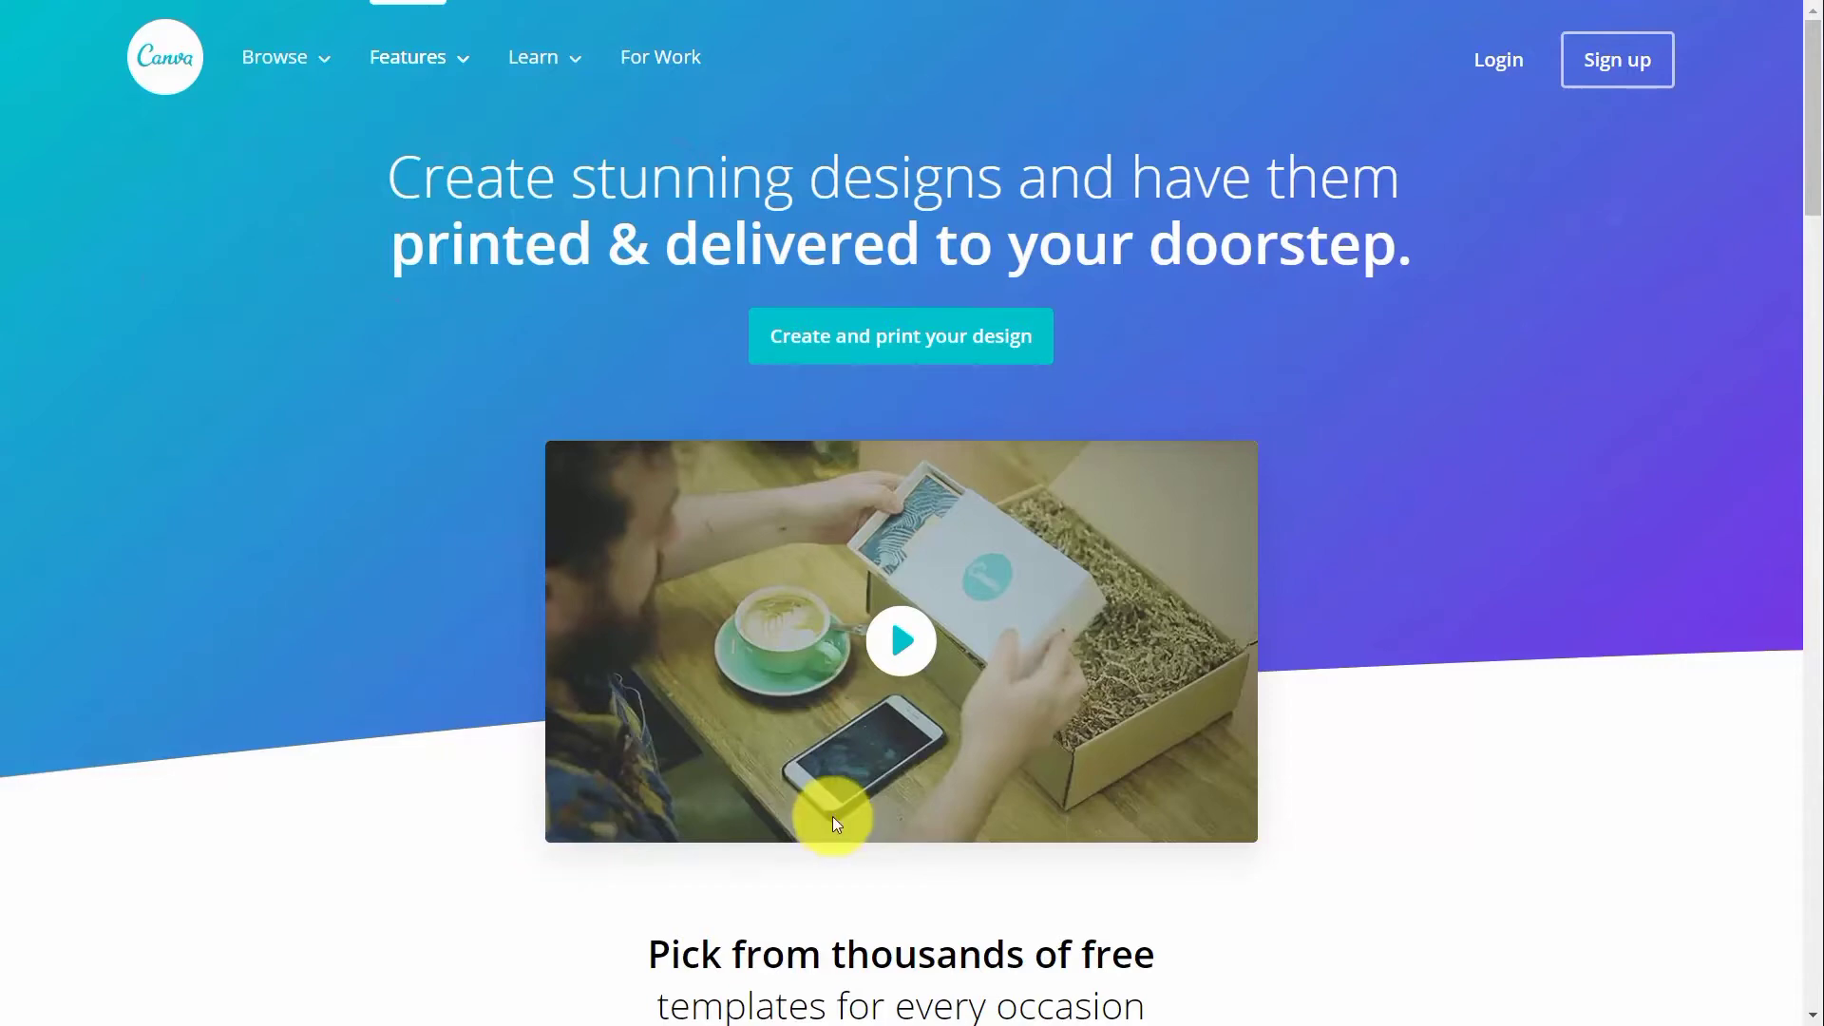
# Compare the features of the Canva, Canva for Work and Canva Enterprise plans and view the yearly pricing
pyautogui.scroll(-10, 833, 823)
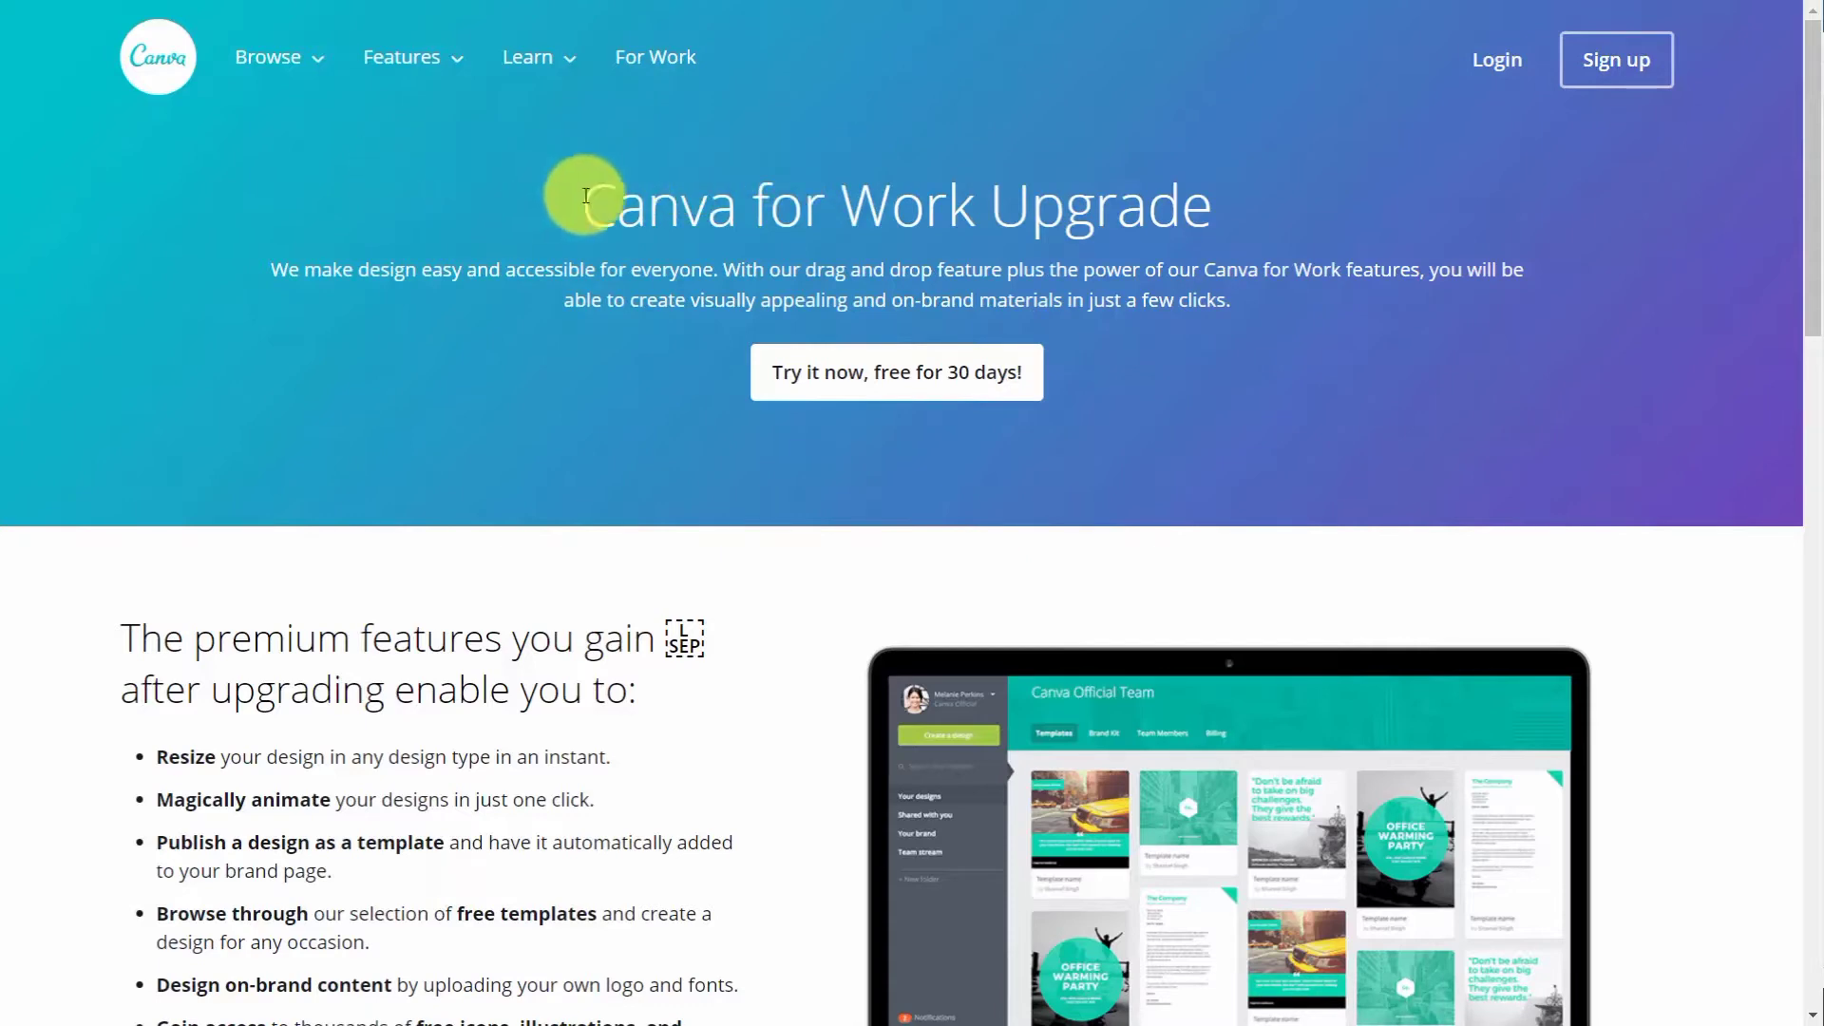
pyautogui.click(865, 384)
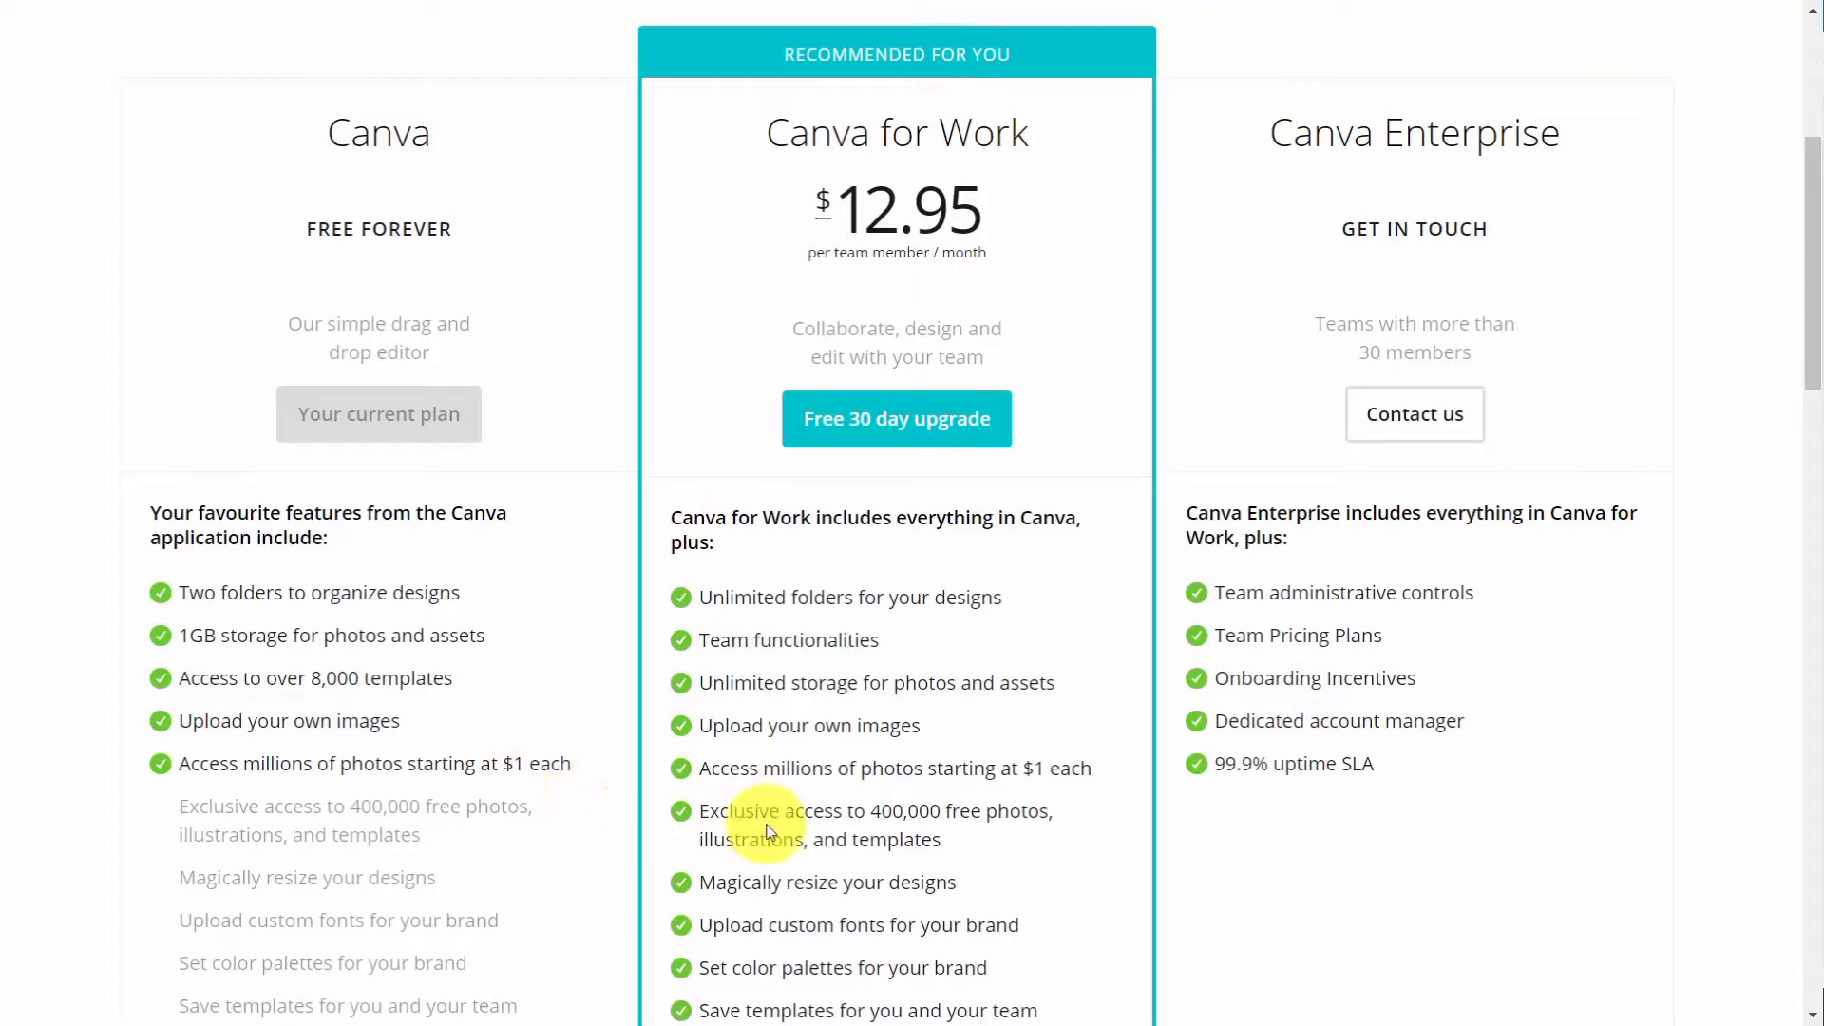
pyautogui.scroll(-3, 747, 814)
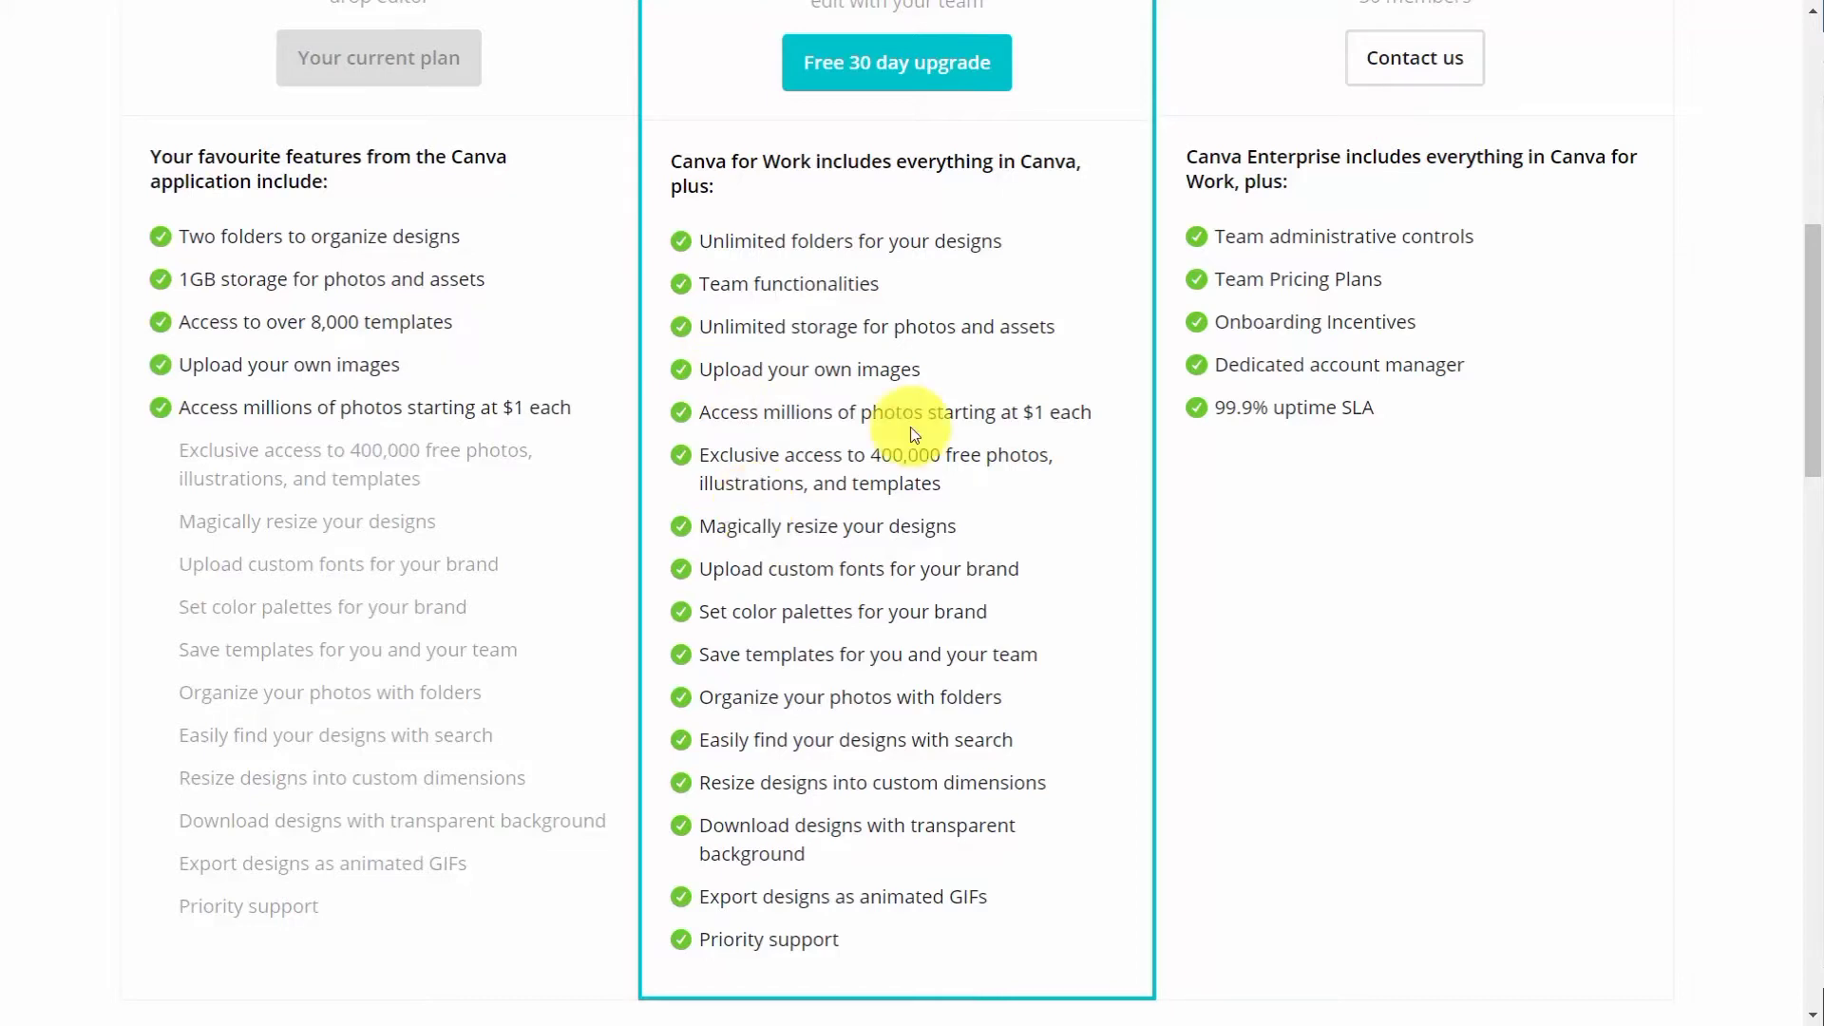
pyautogui.scroll(9, 908, 419)
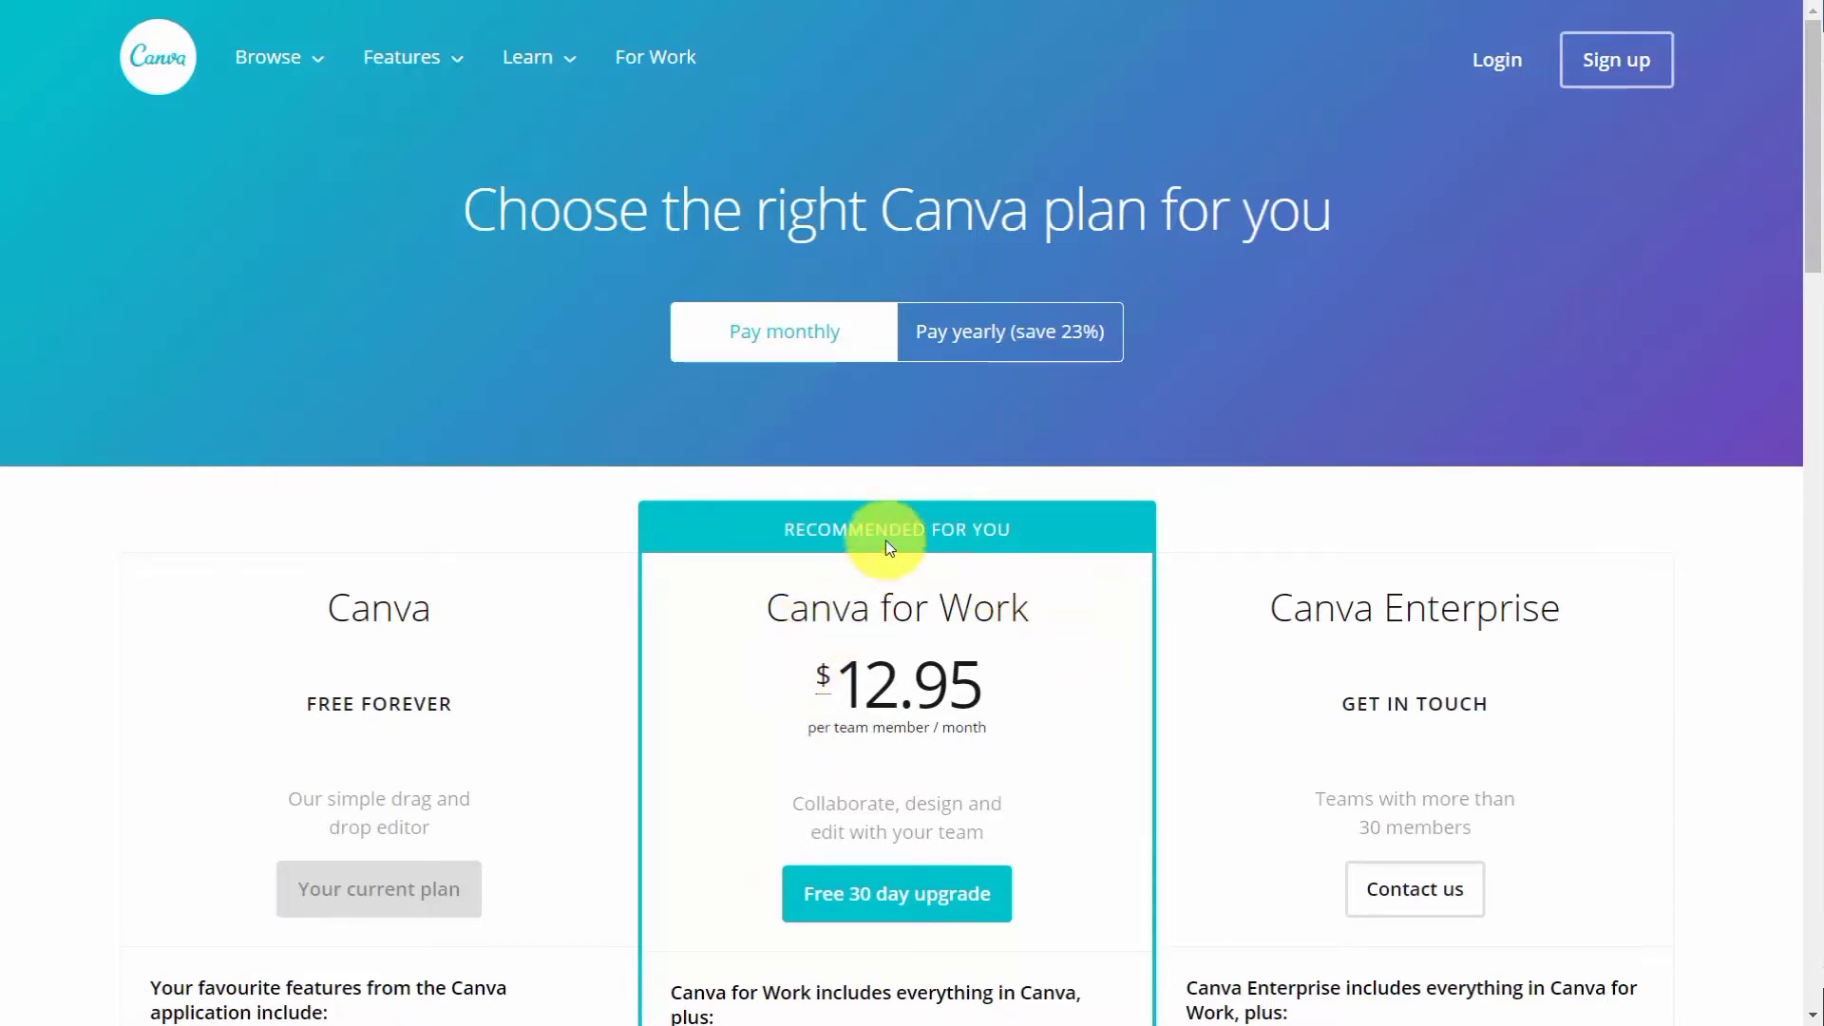
pyautogui.click(951, 352)
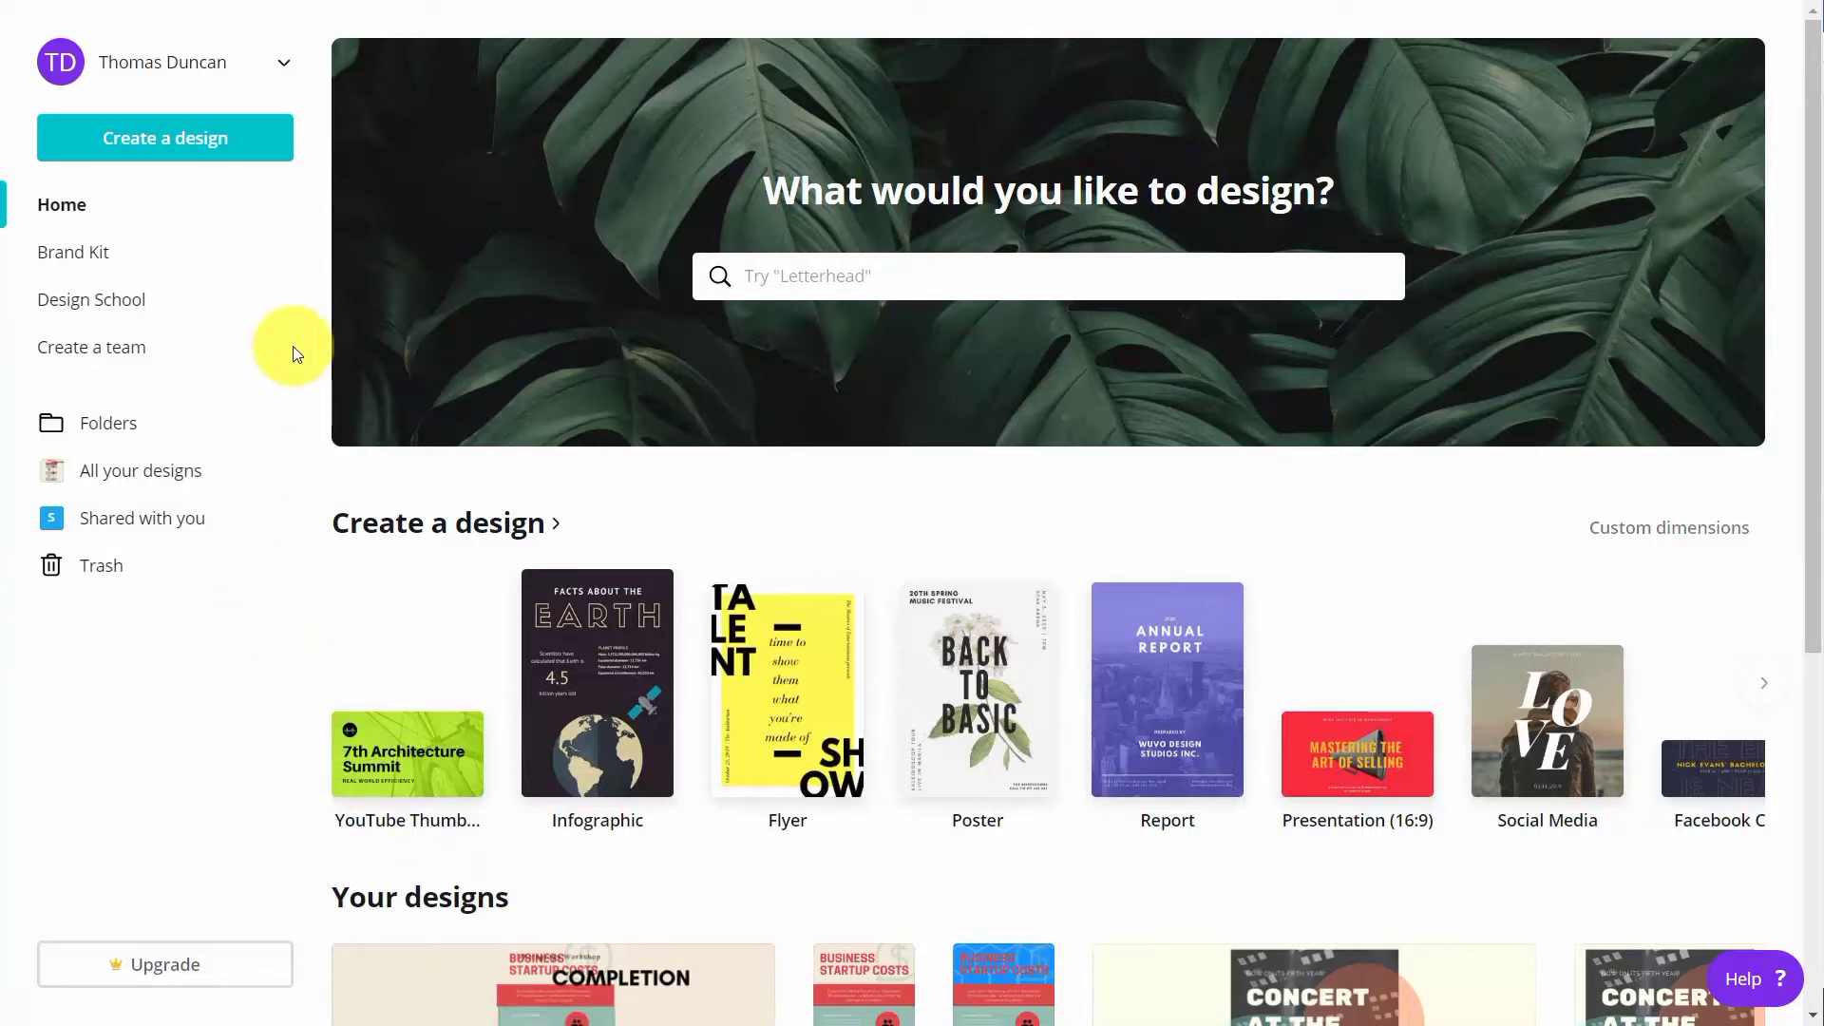
# Open the account's public profile, look over its editable info fields and leave them without saving
pyautogui.click(193, 59)
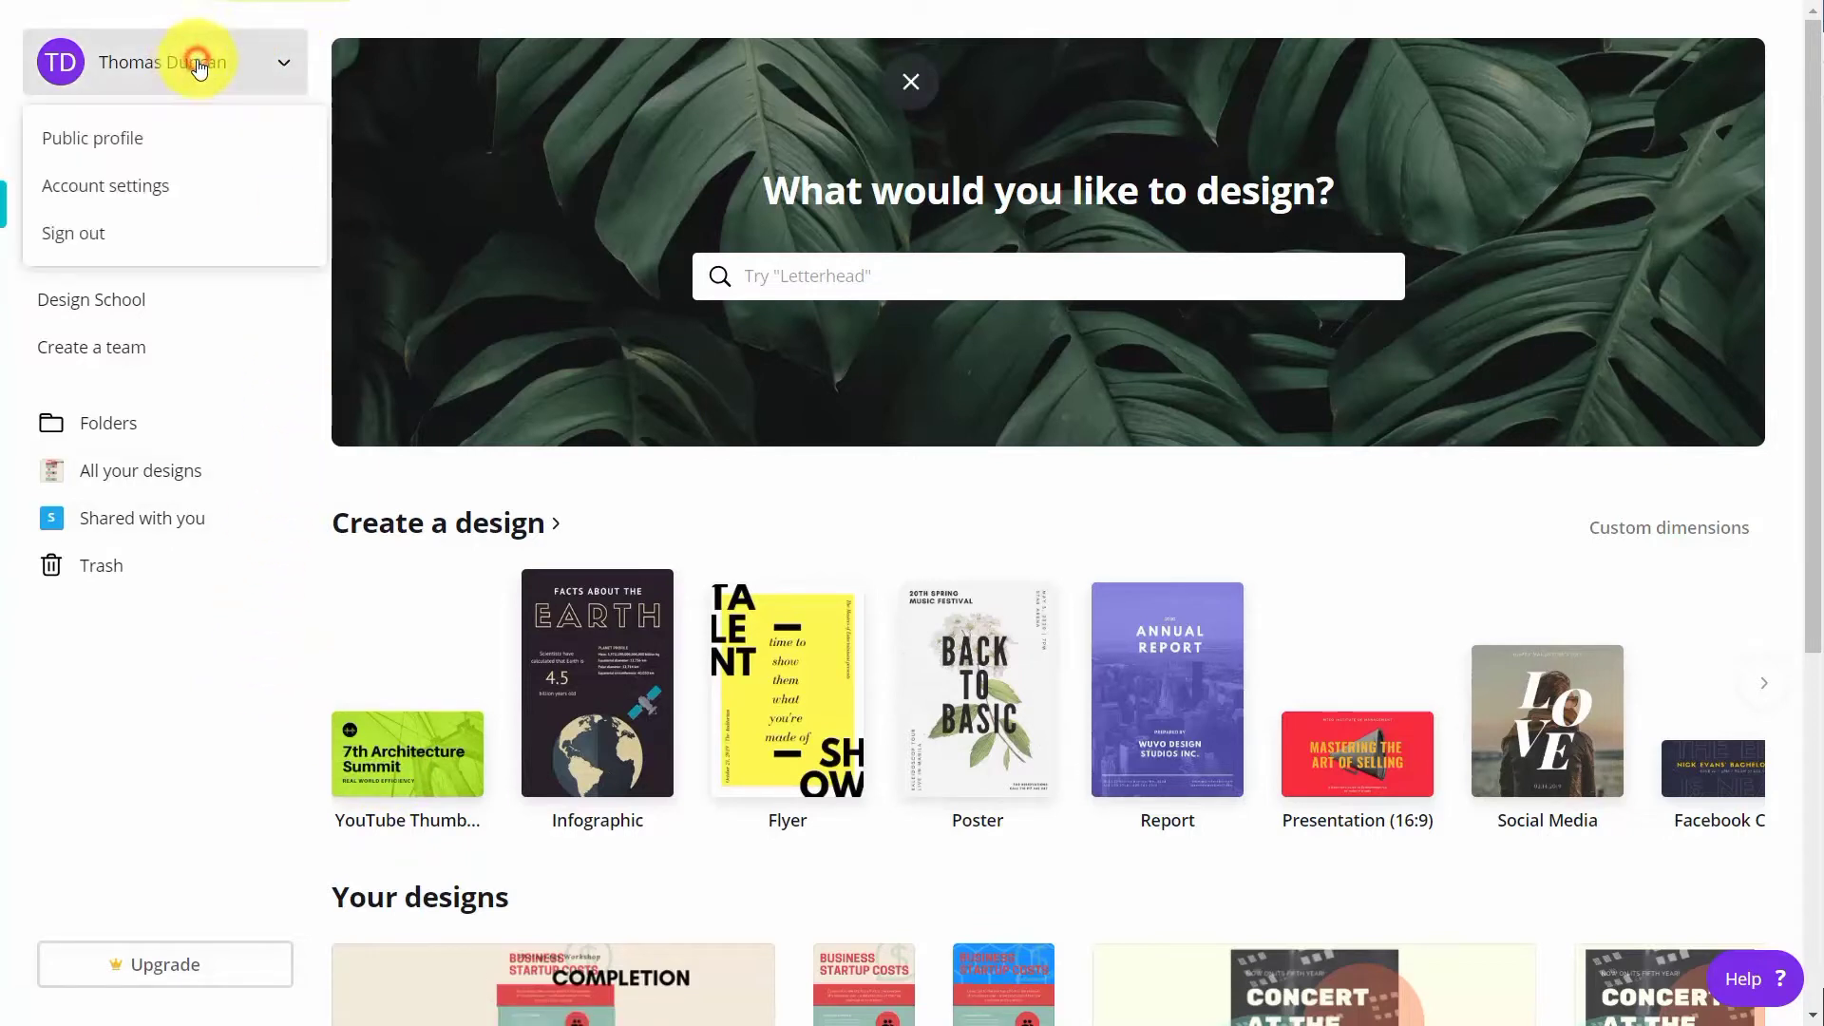
pyautogui.click(140, 143)
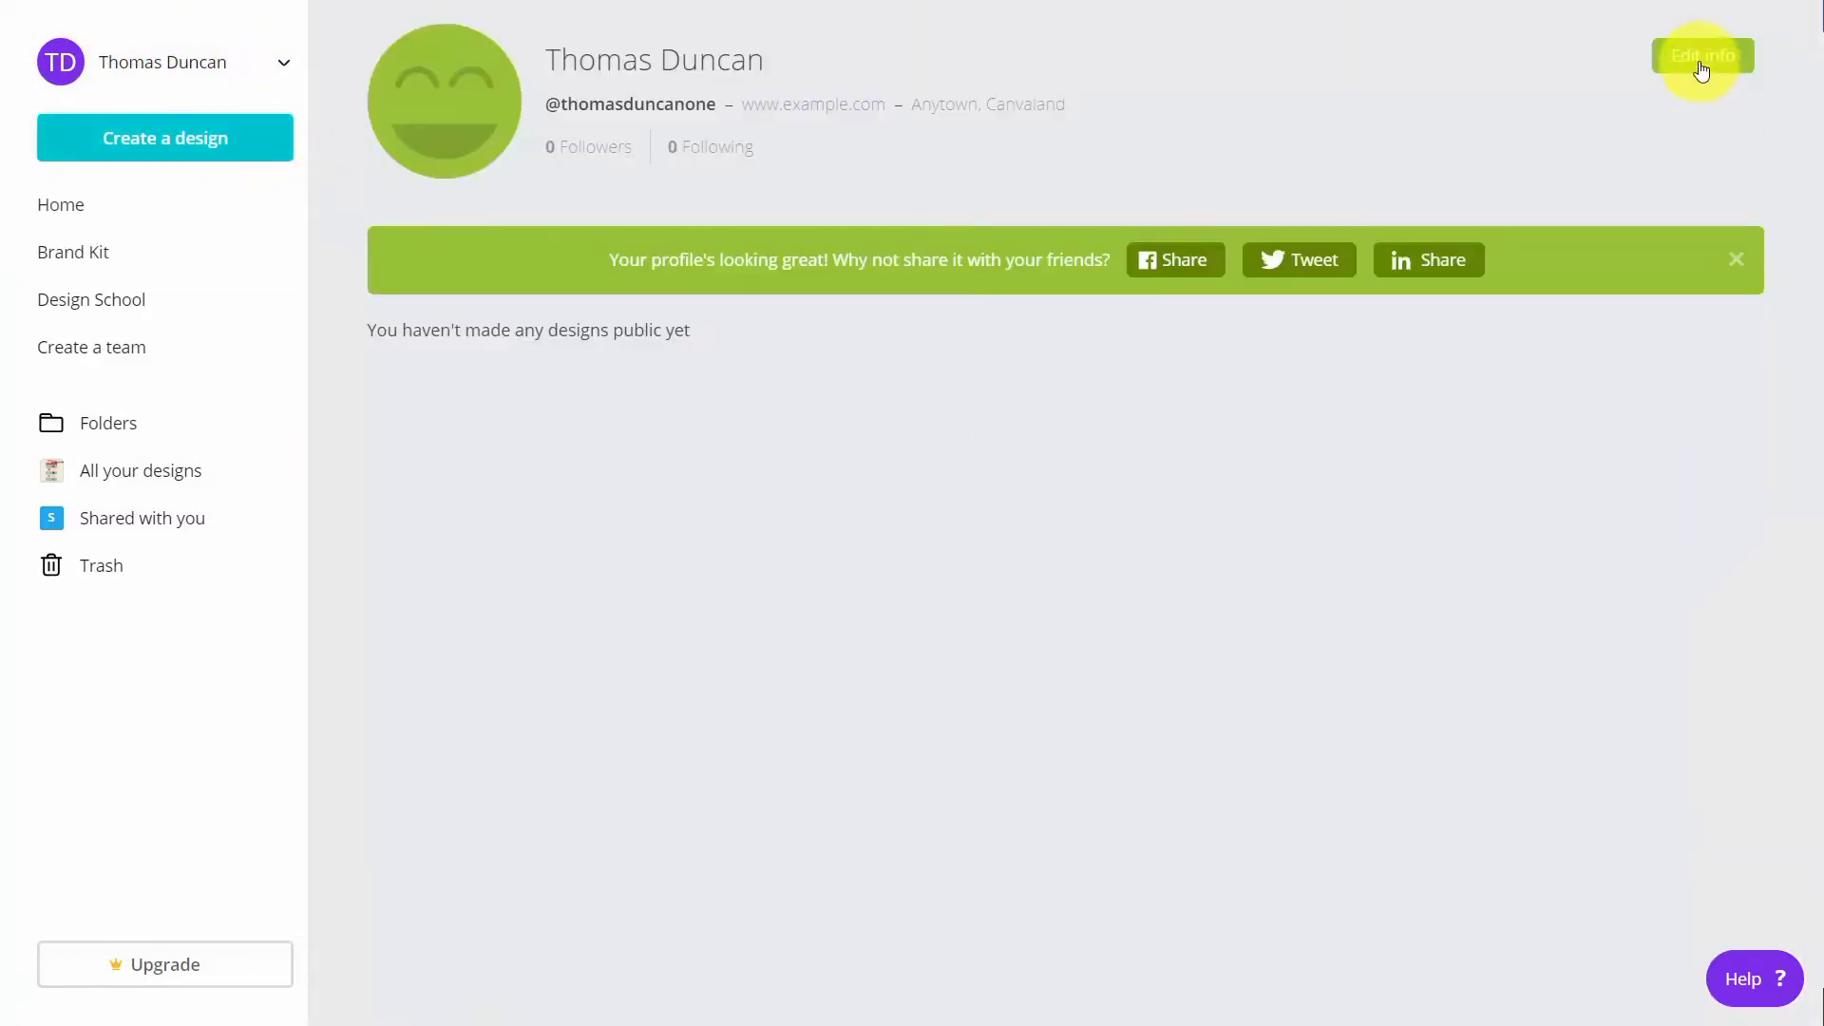
pyautogui.click(1700, 59)
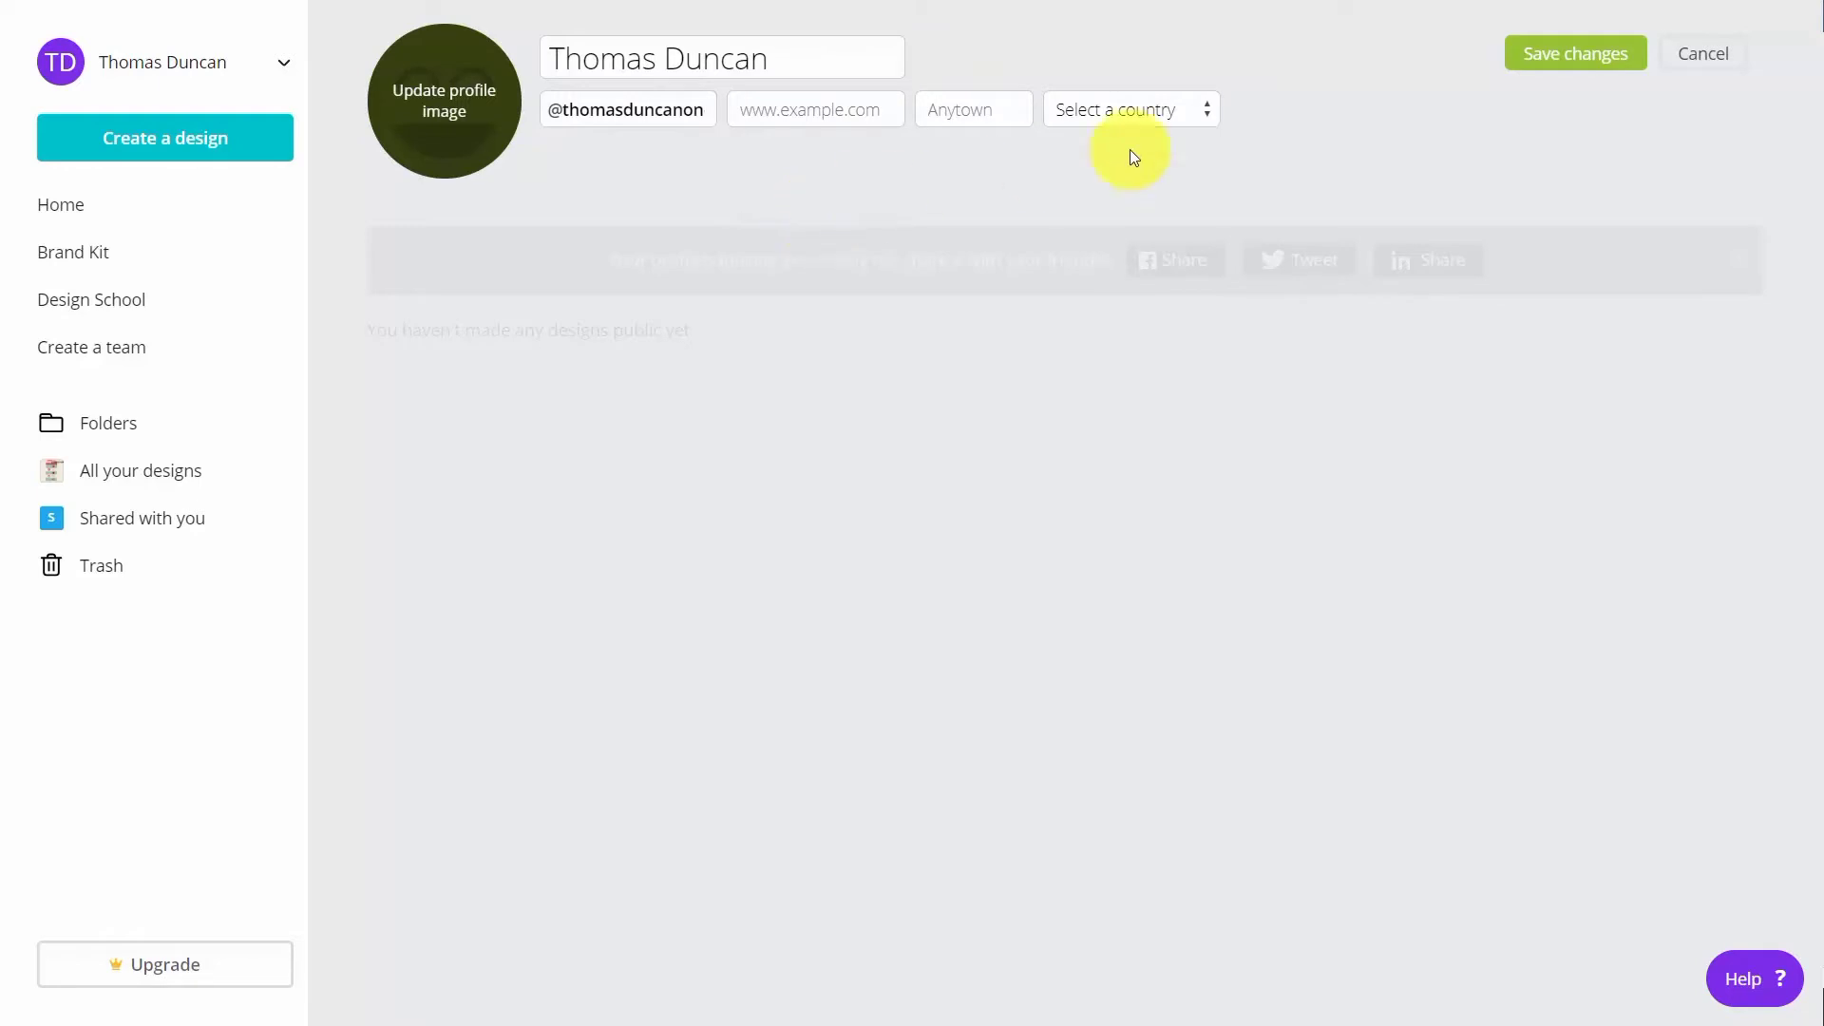
pyautogui.click(1717, 94)
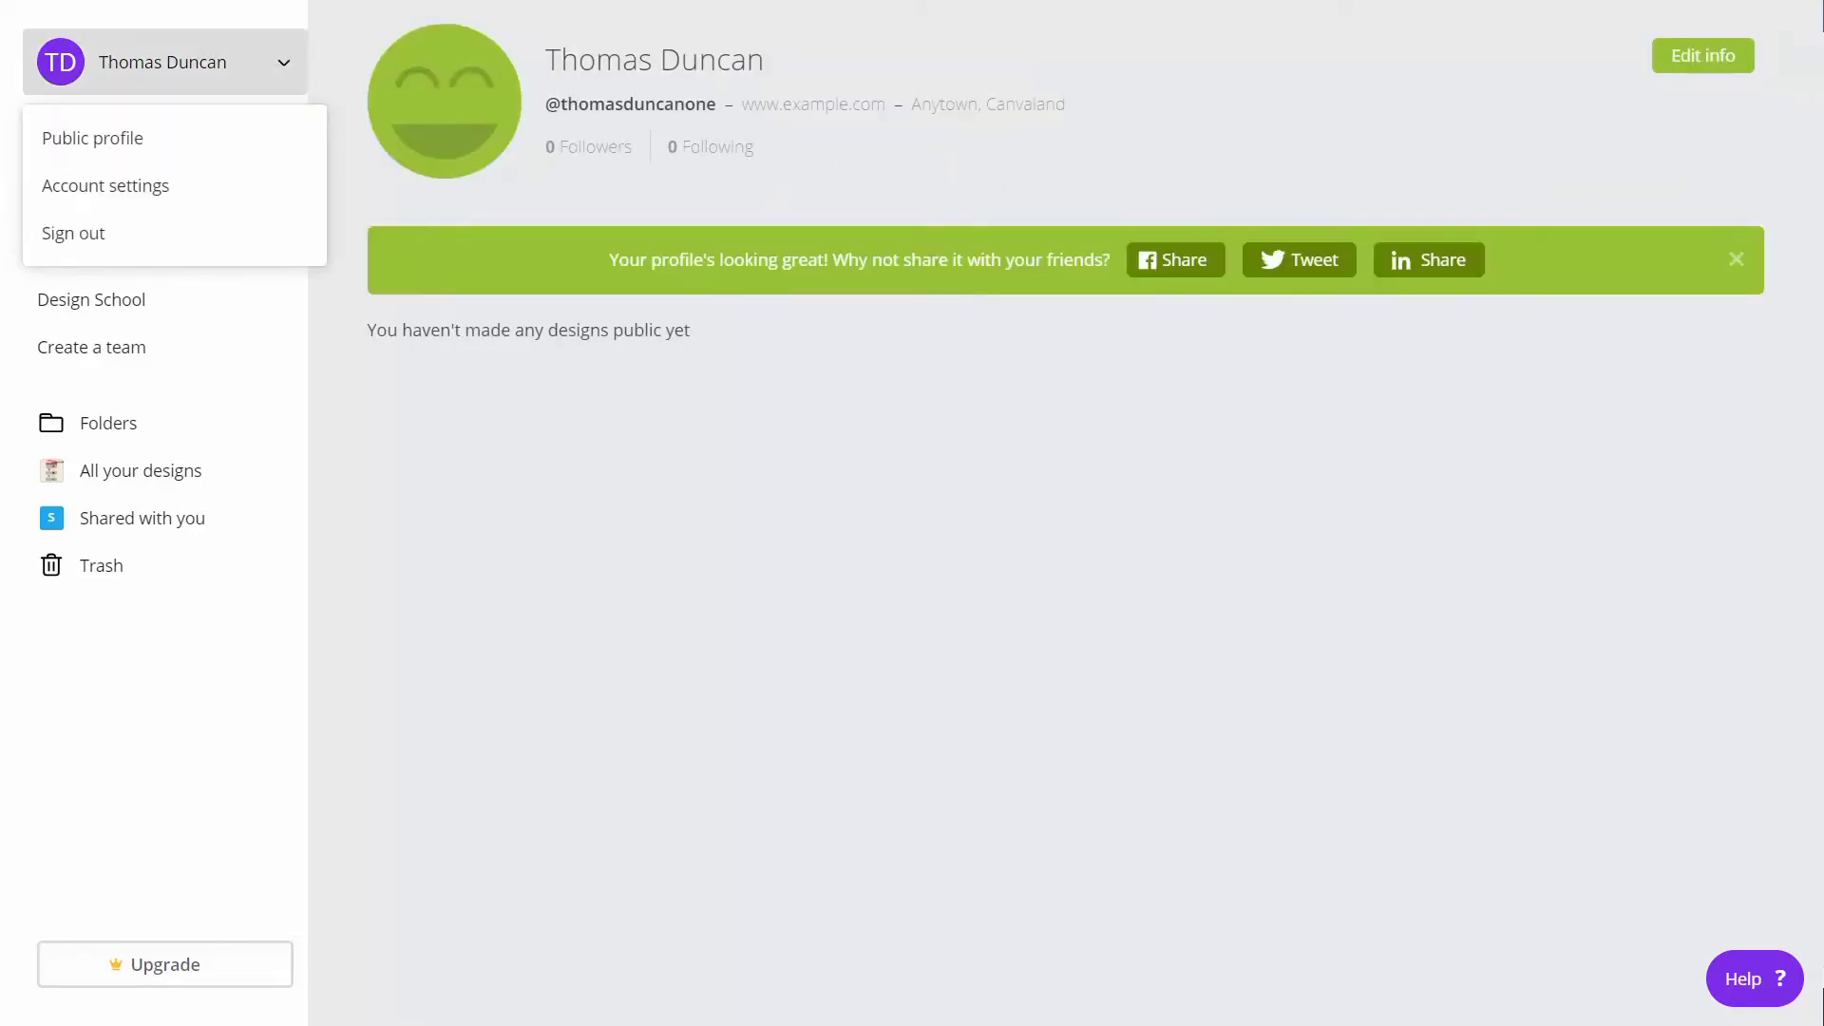
# Review the account settings, covering account details, billing and teams, print orders, and the sign-out and deactivation options
pyautogui.click(105, 185)
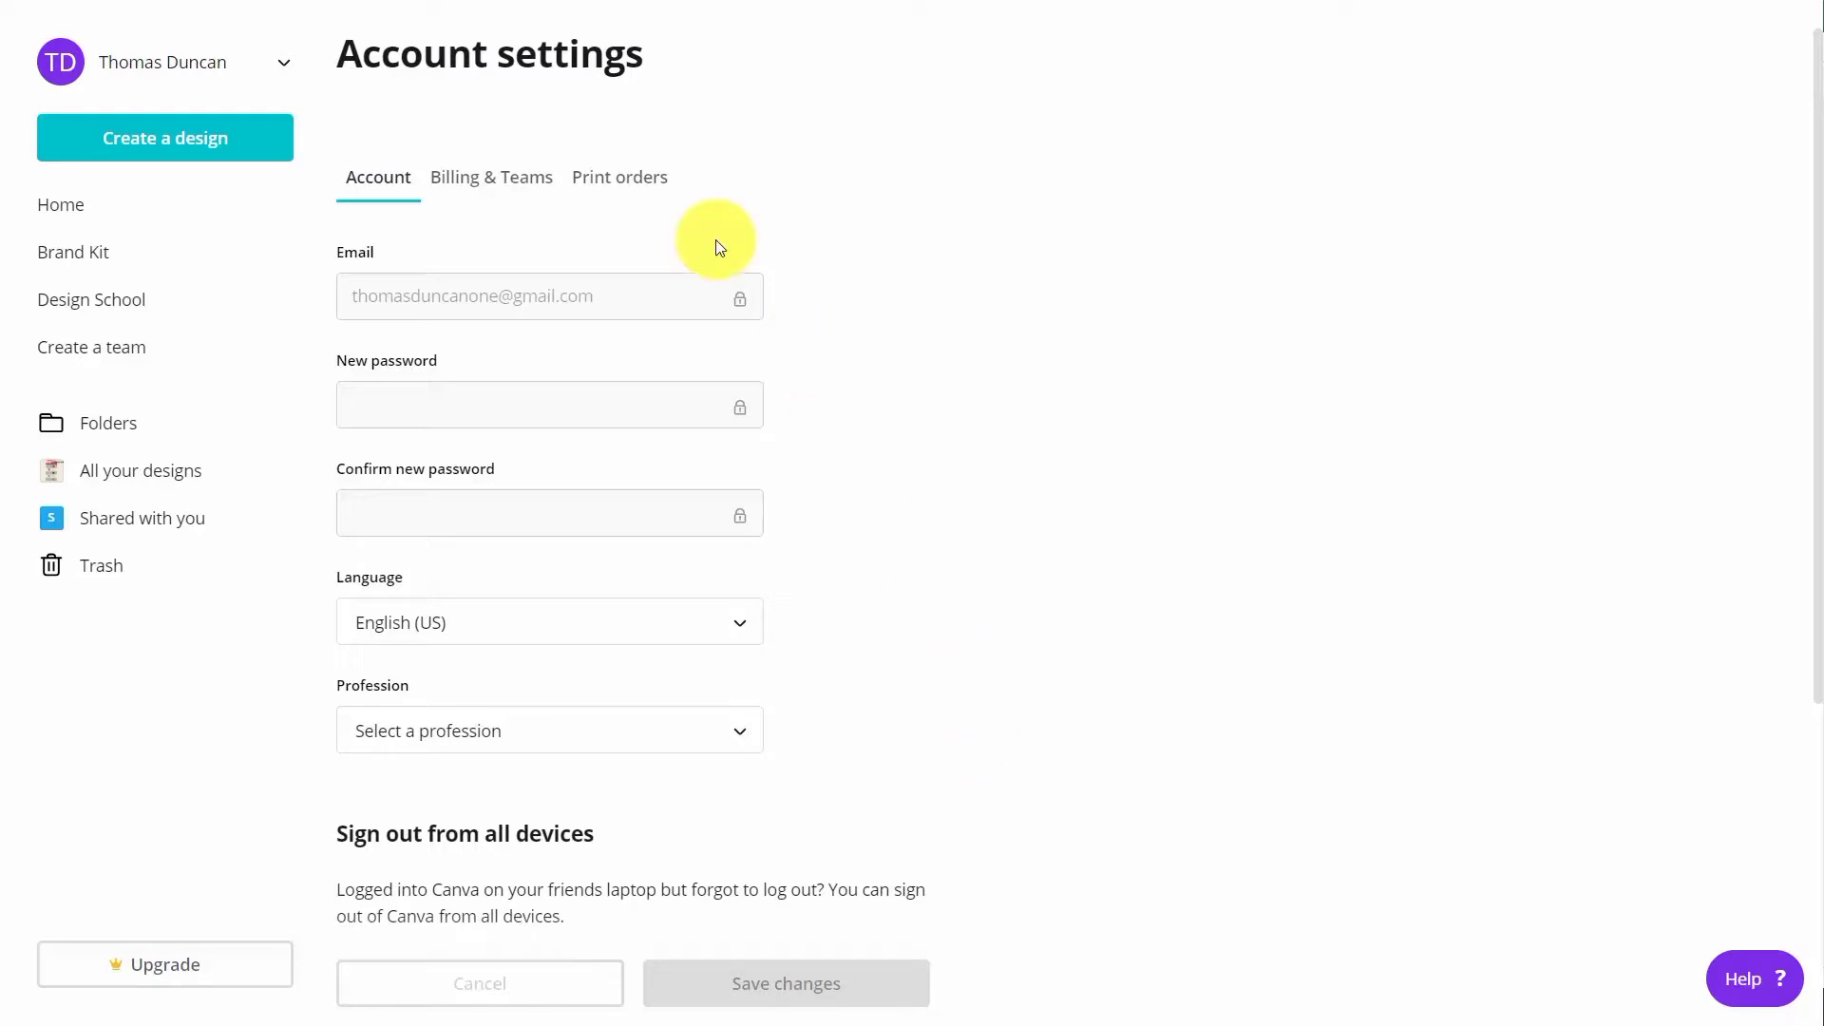
pyautogui.click(496, 177)
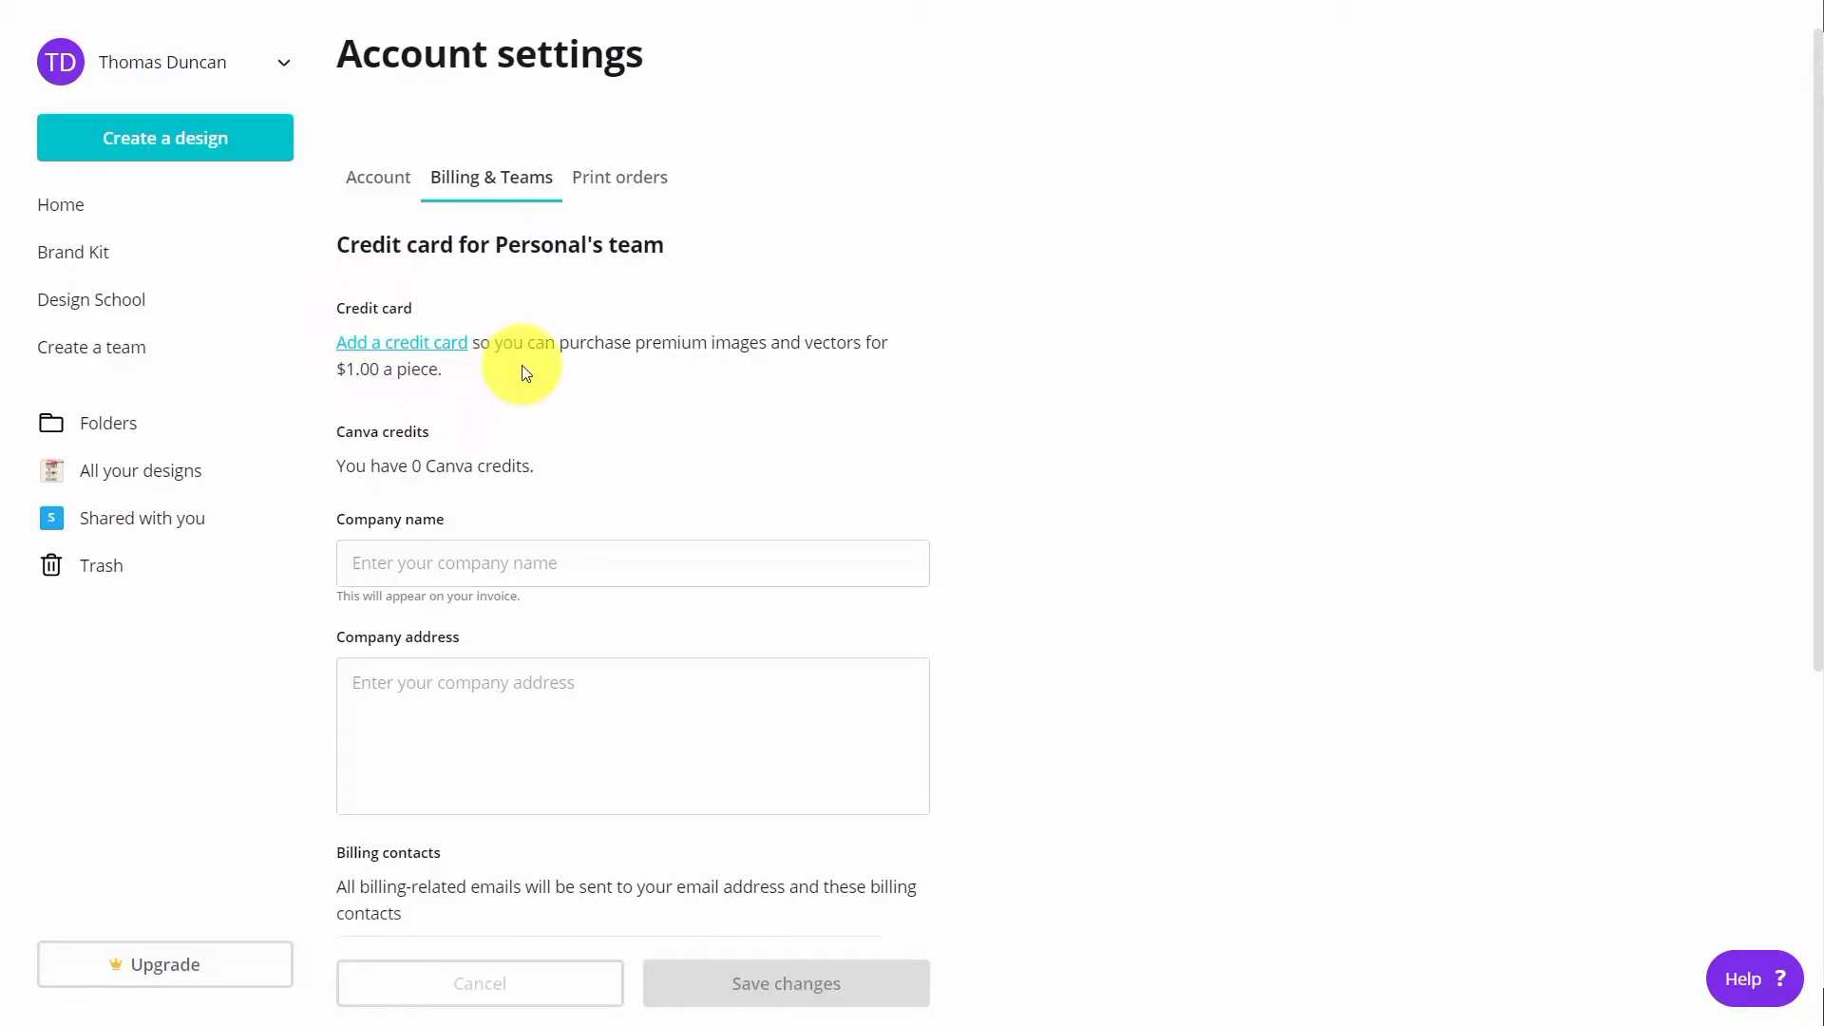
pyautogui.scroll(-4, 711, 411)
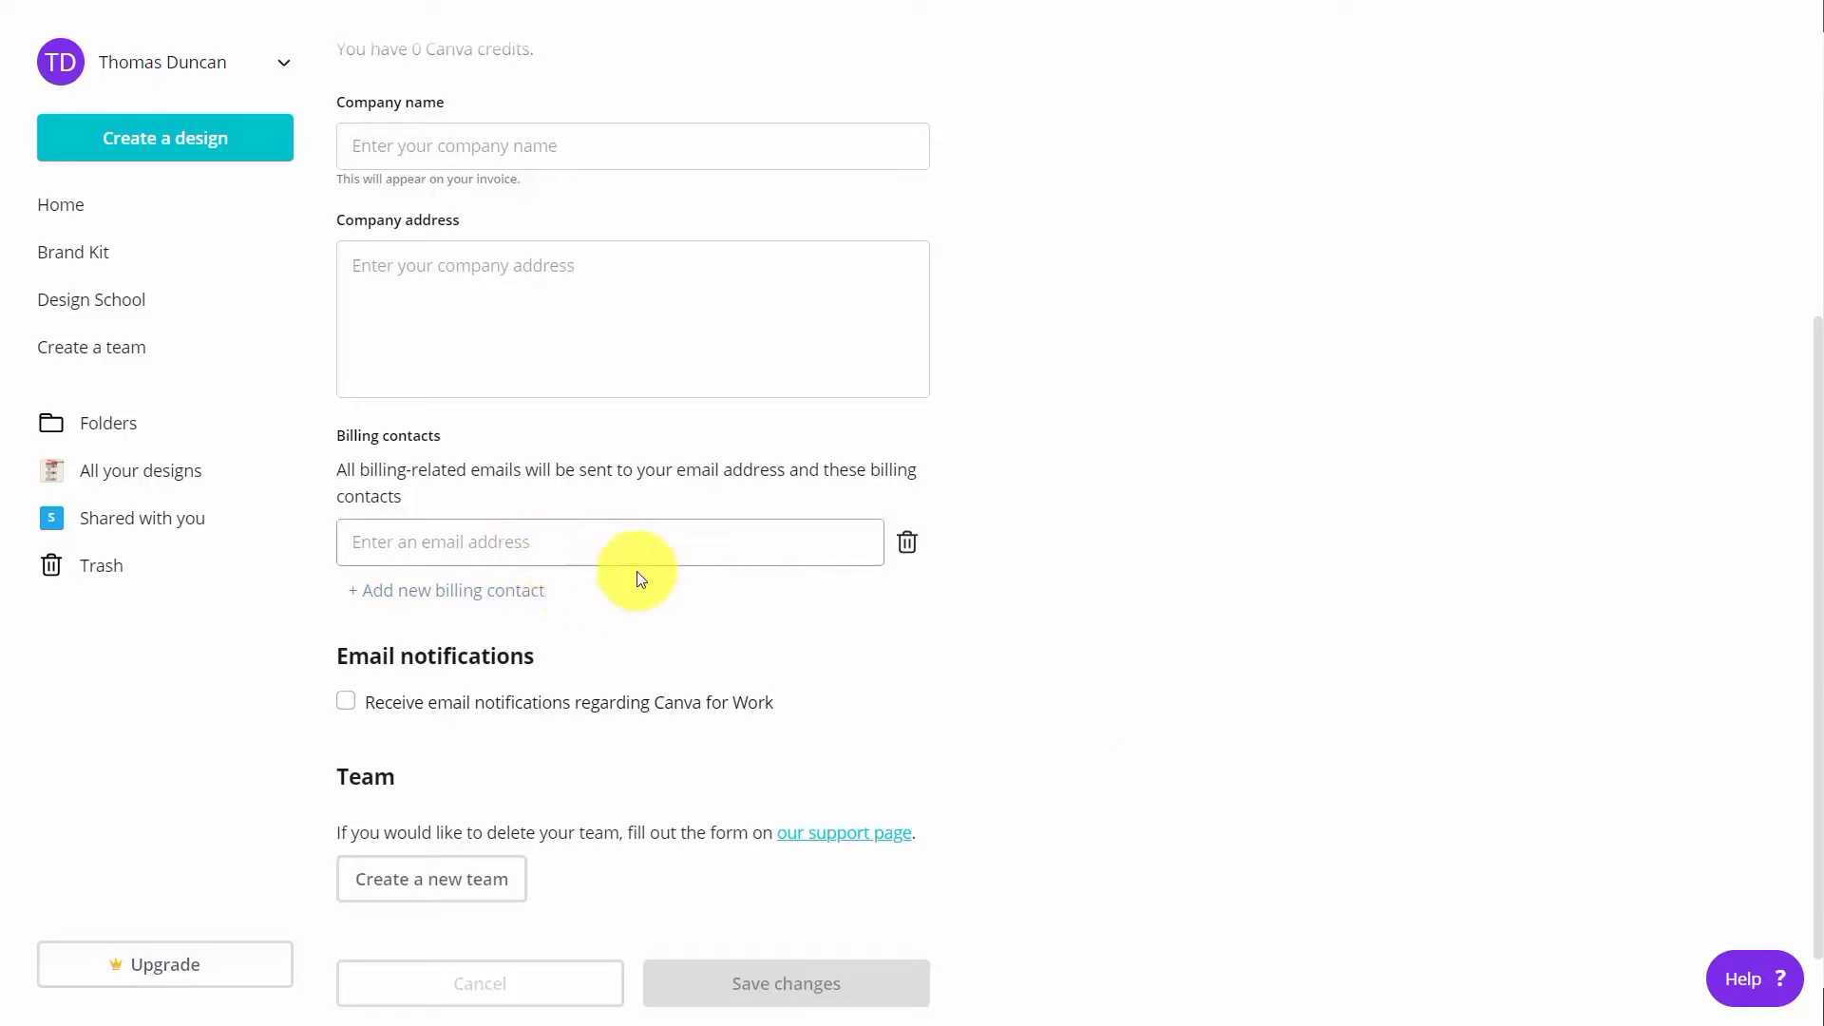
pyautogui.scroll(5, 648, 248)
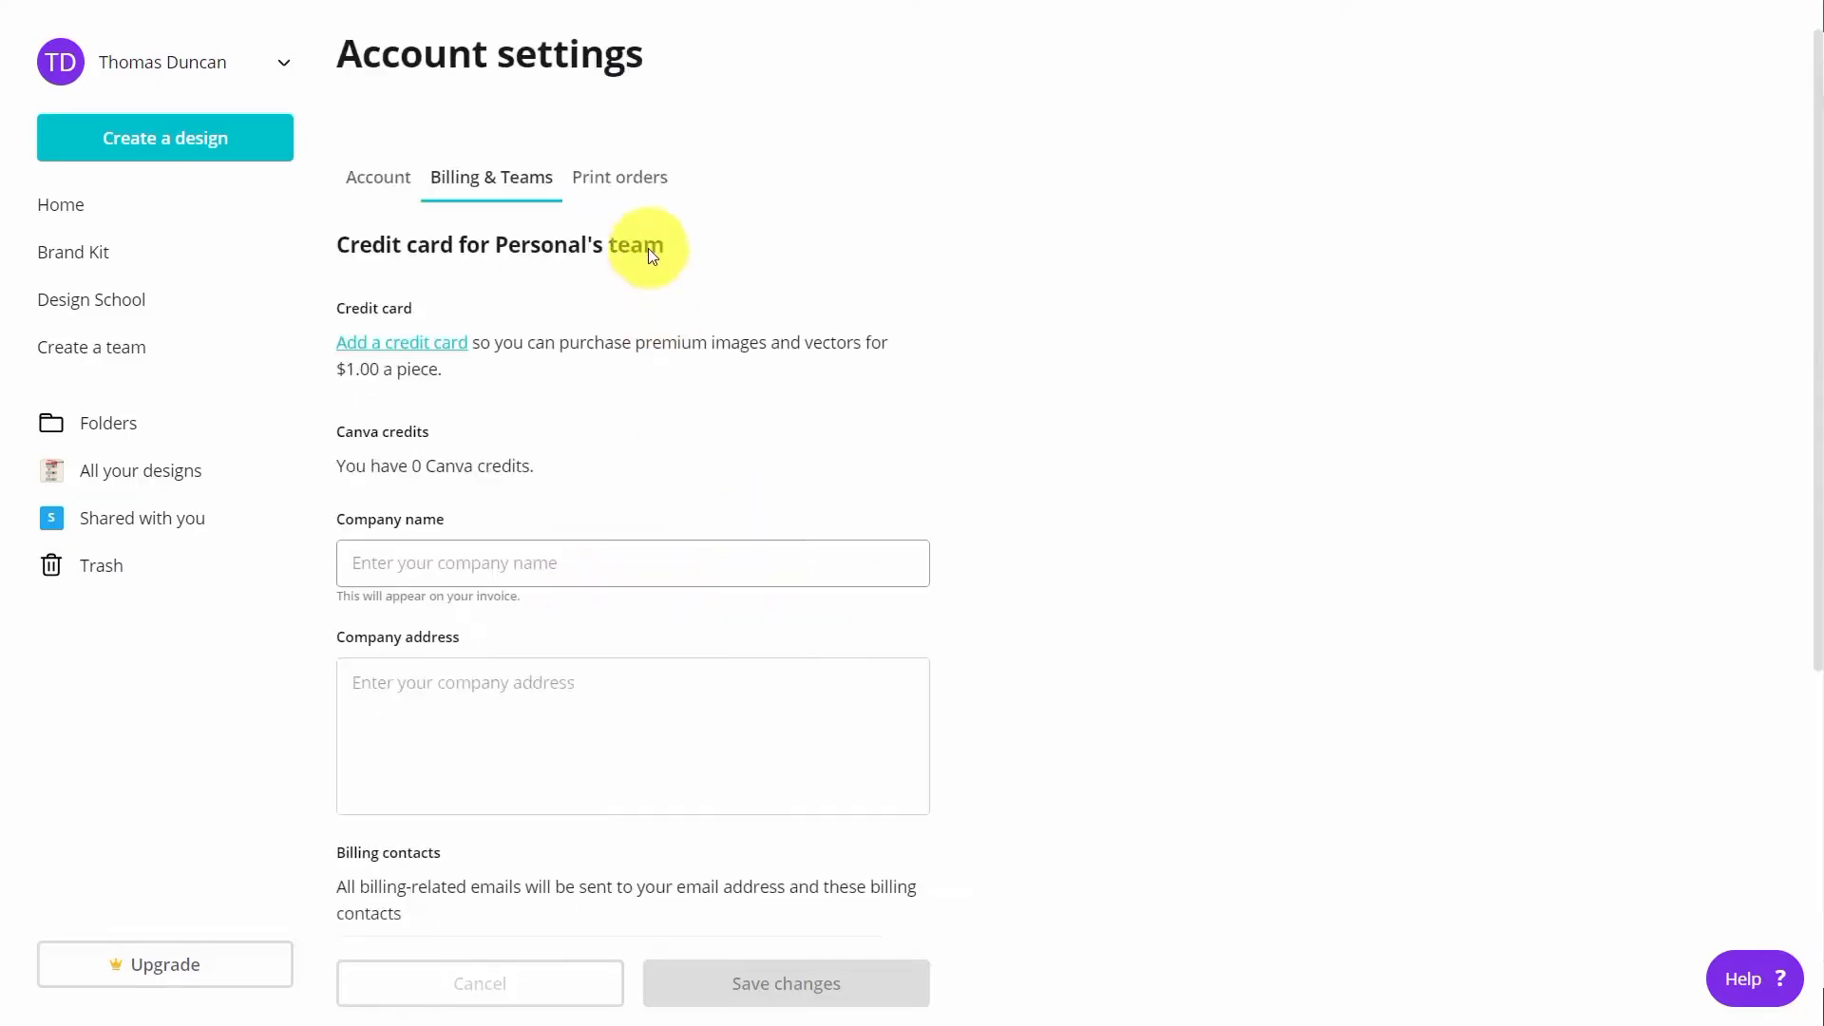
pyautogui.click(632, 189)
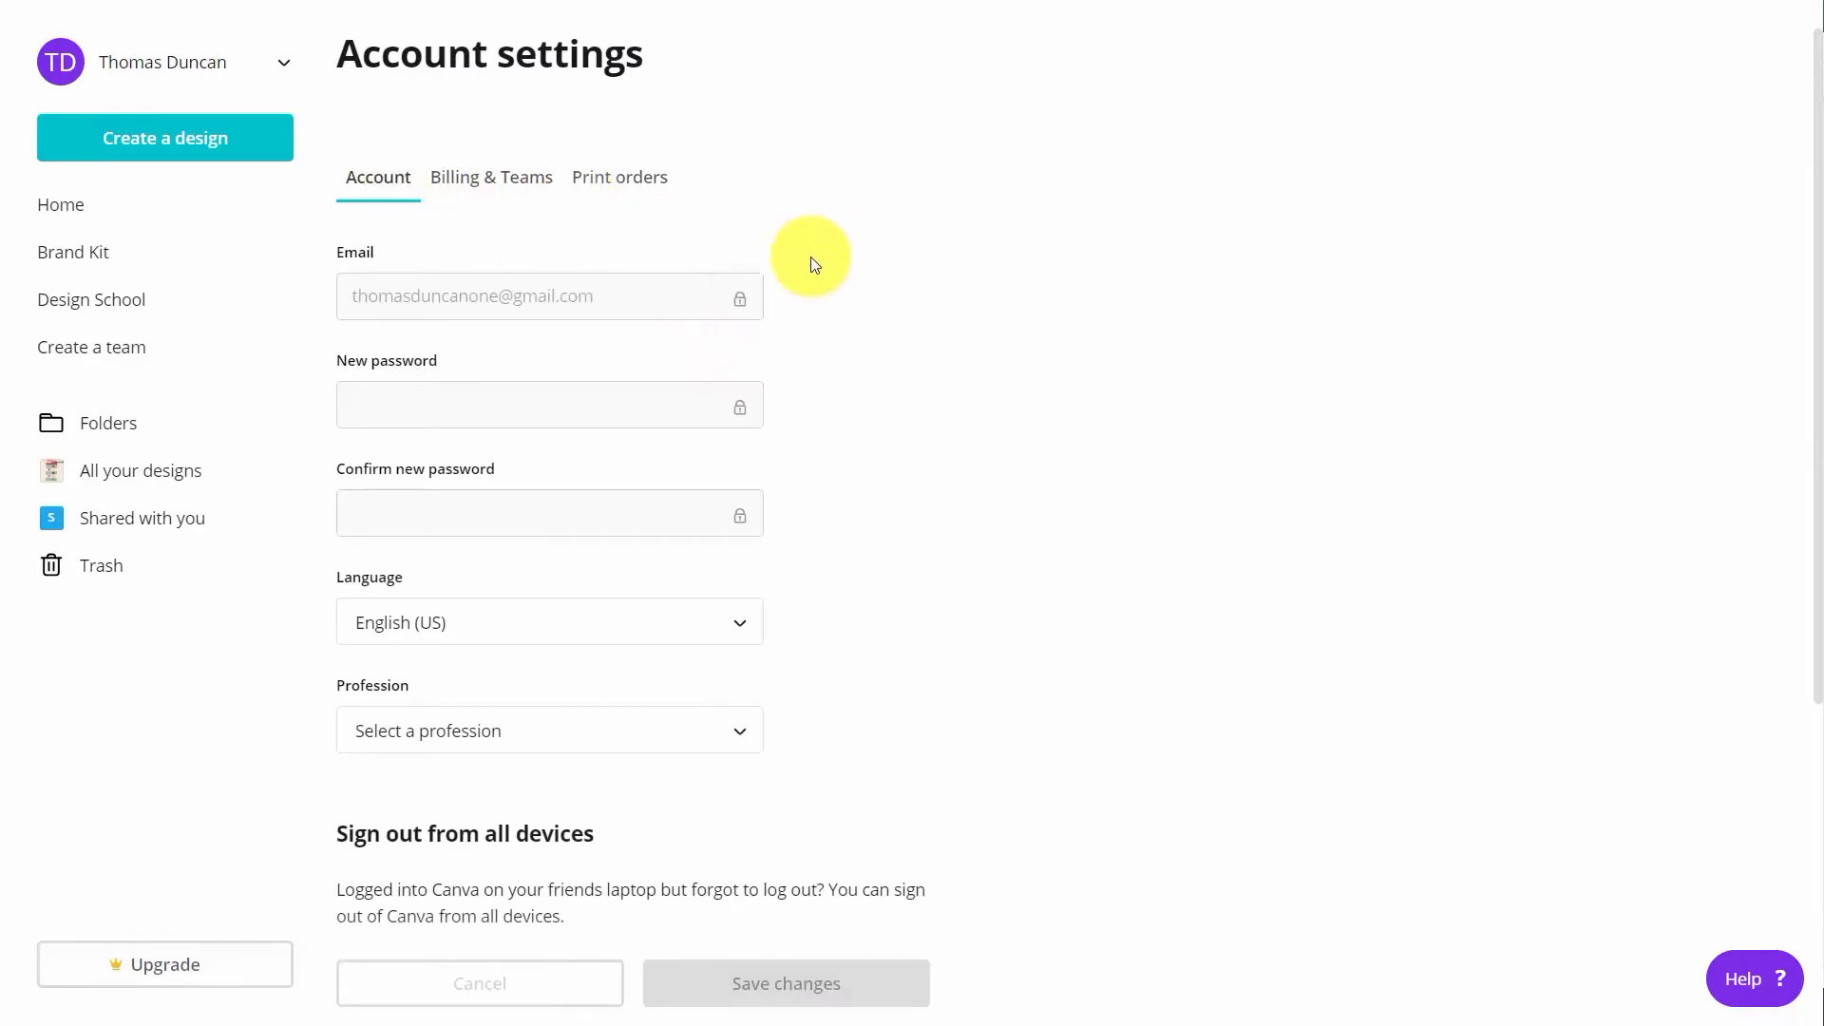
pyautogui.scroll(-4, 812, 263)
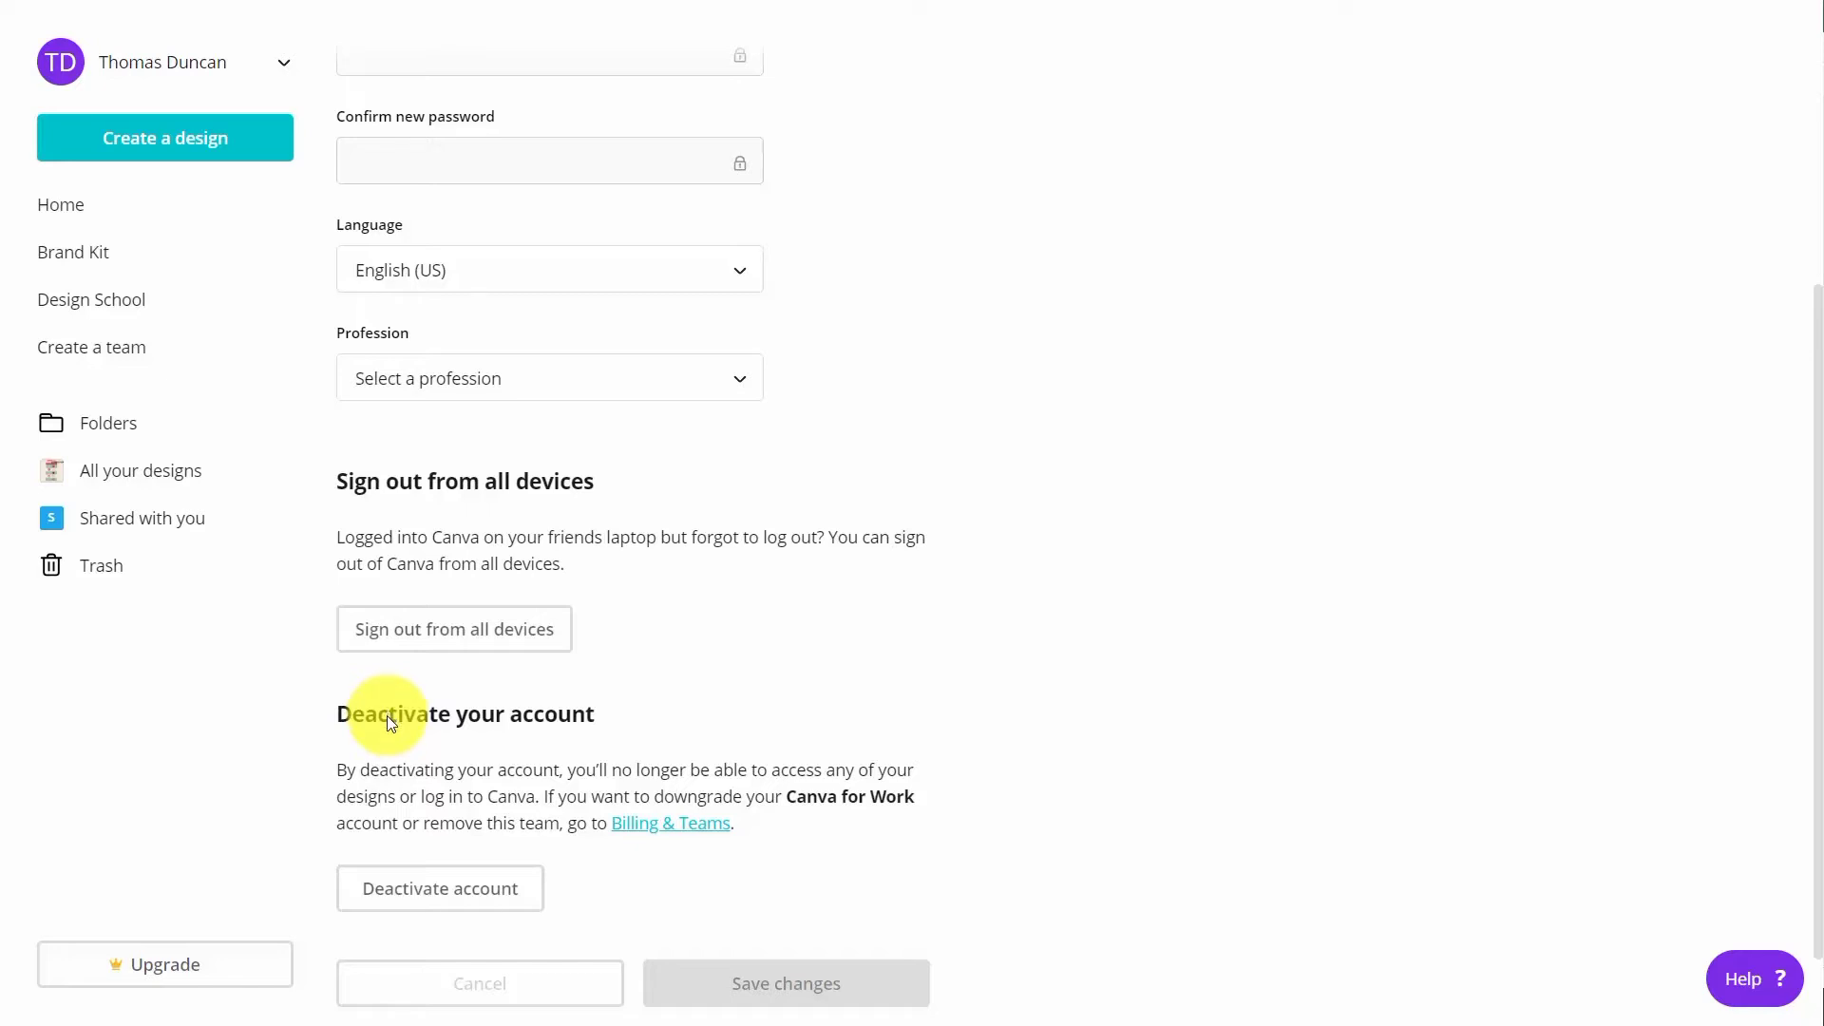
# Open the Brand Kit and add a blue and a magenta color to the brand colors palette
pyautogui.click(306, 227)
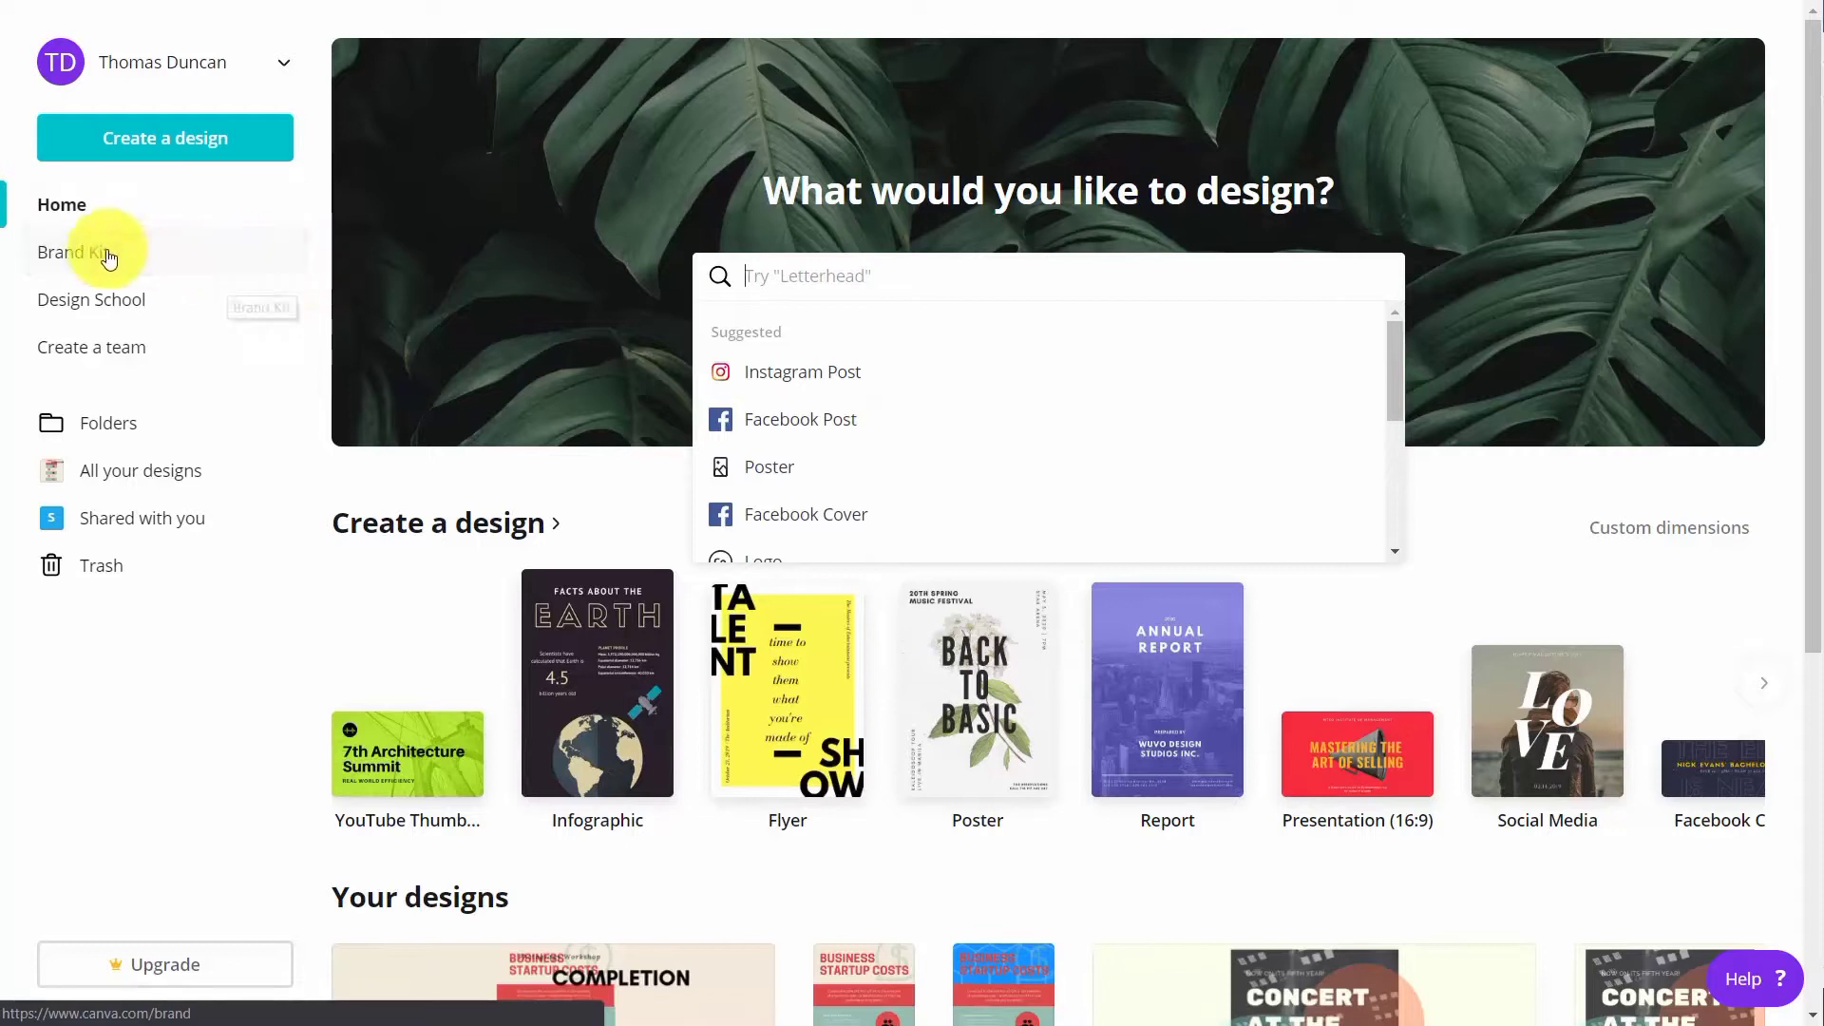
pyautogui.click(78, 255)
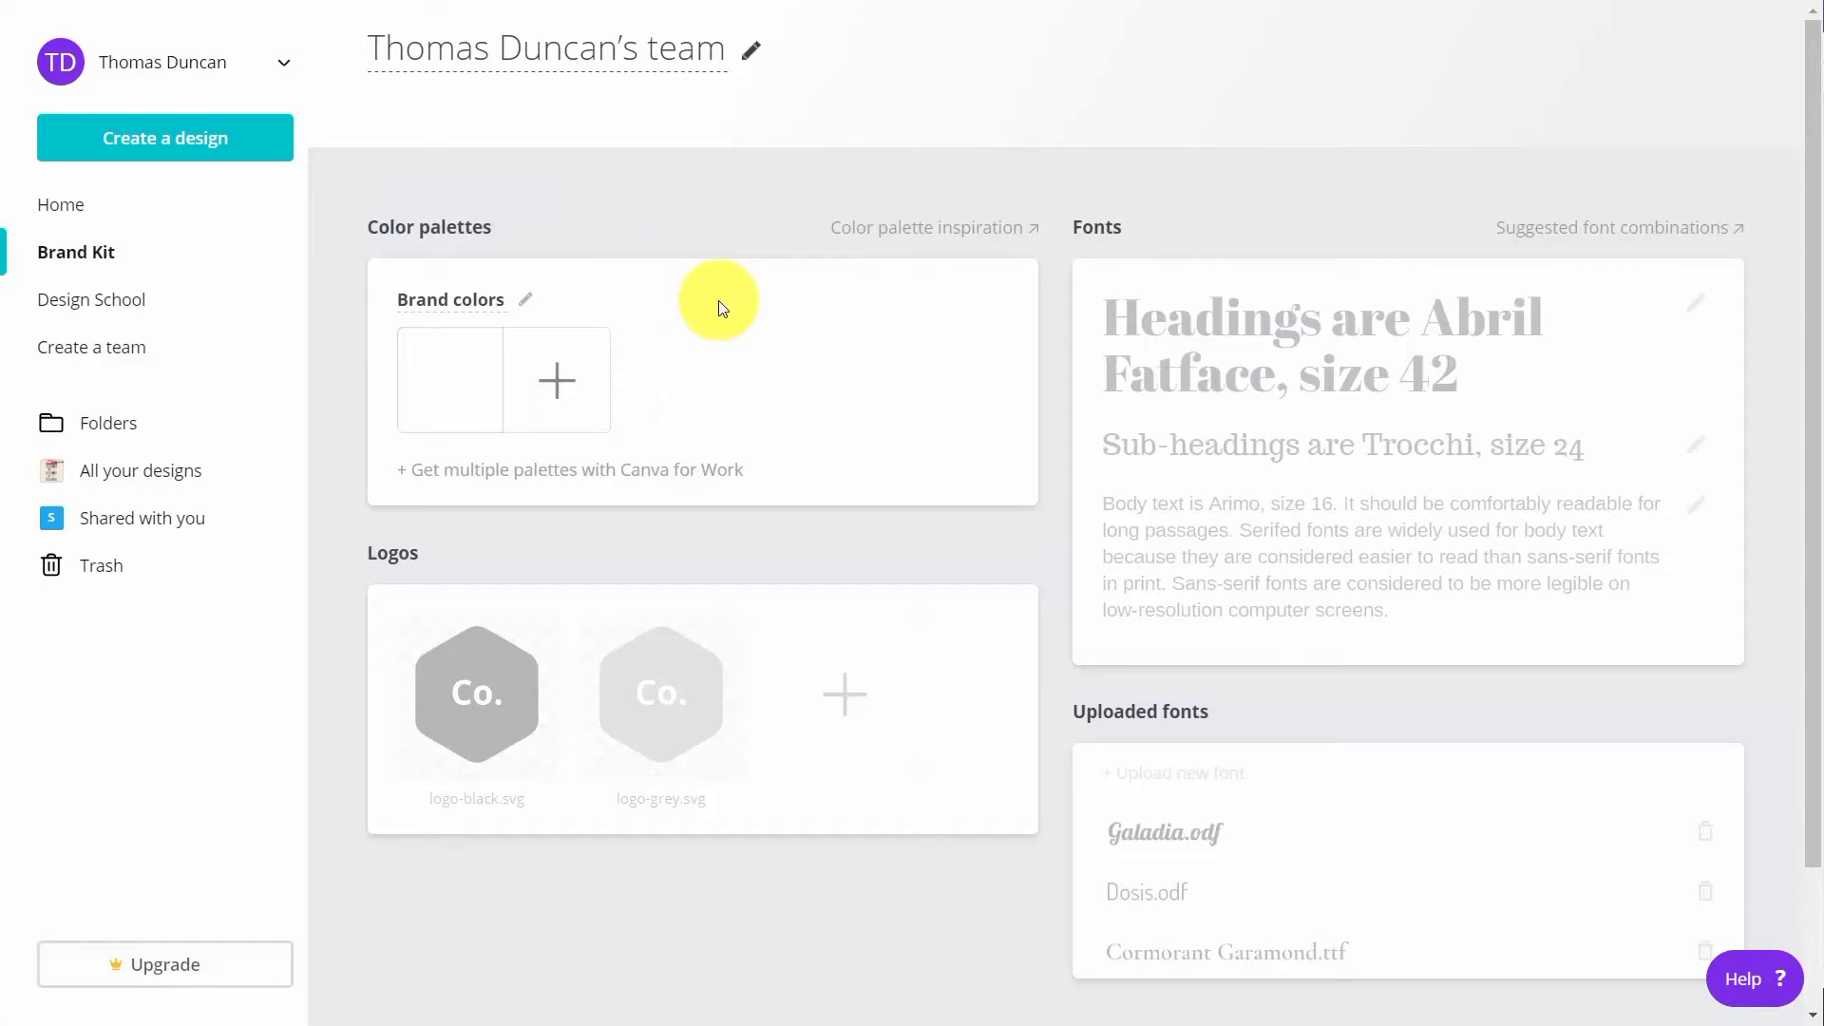
pyautogui.click(554, 381)
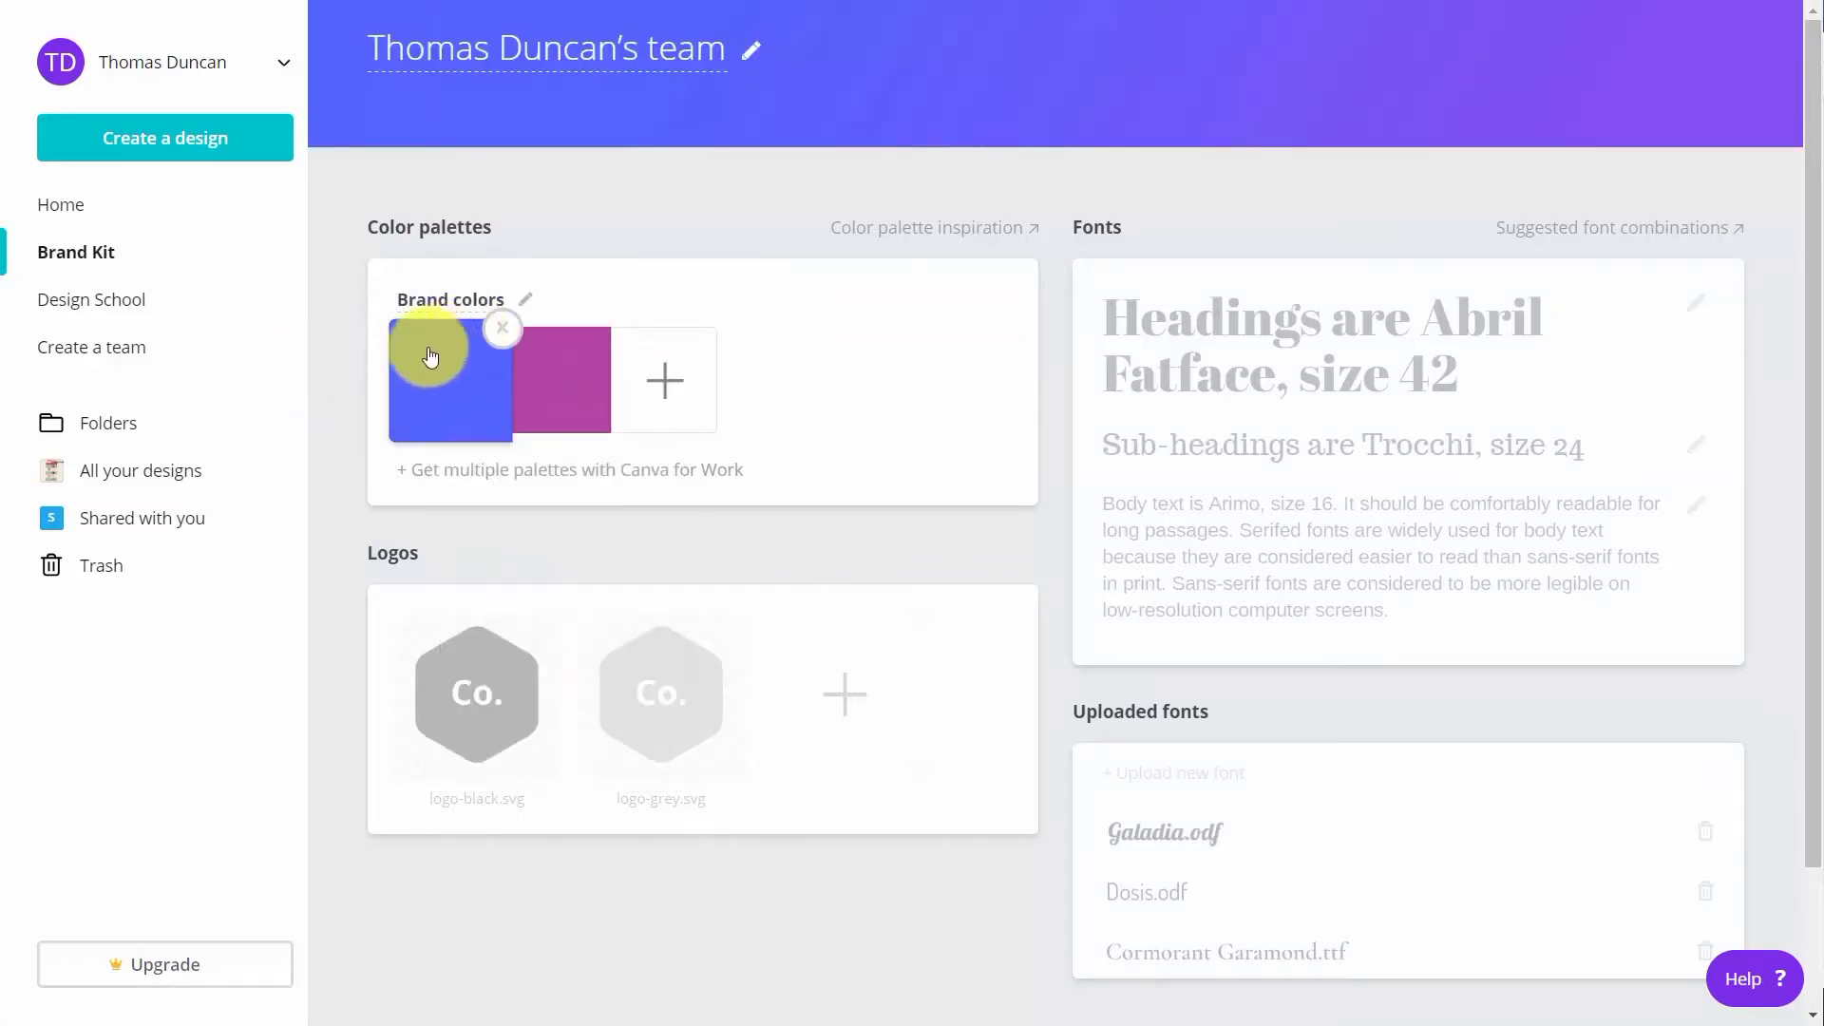
# Add green a8c11a as a third brand color and remove it from the palette again
pyautogui.click(665, 380)
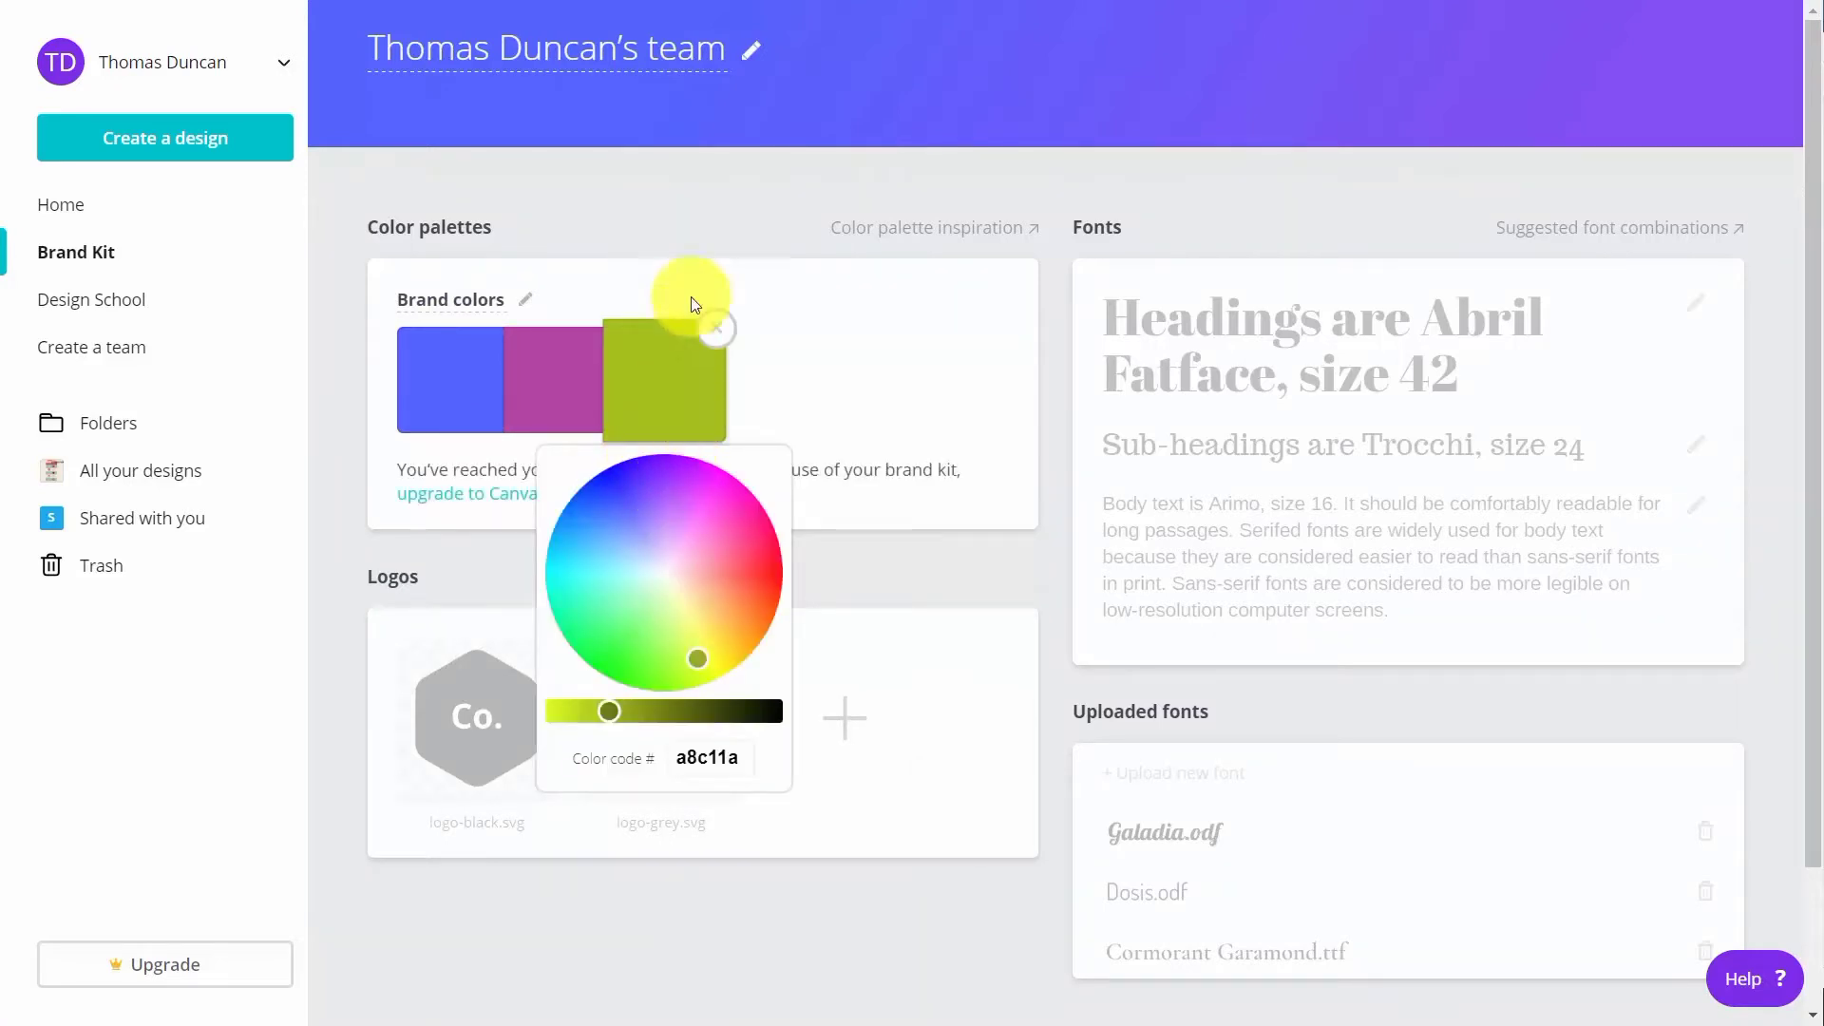
pyautogui.click(654, 202)
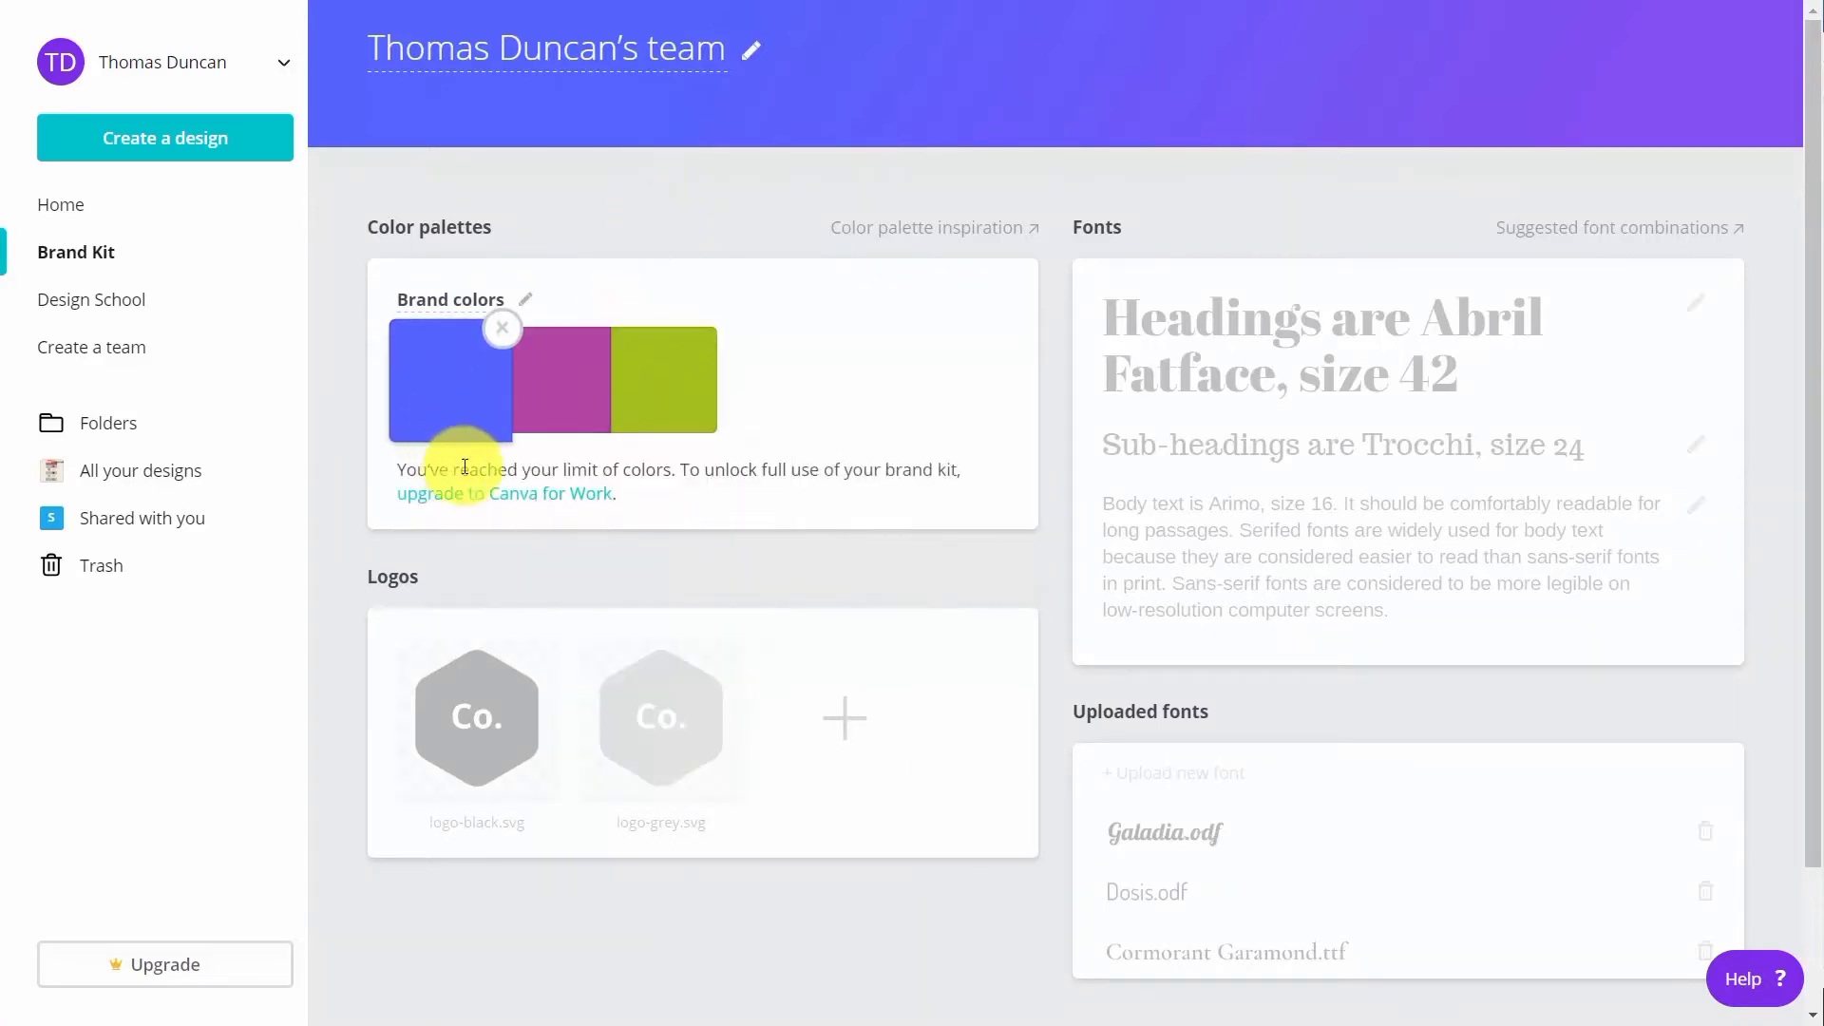
pyautogui.click(707, 321)
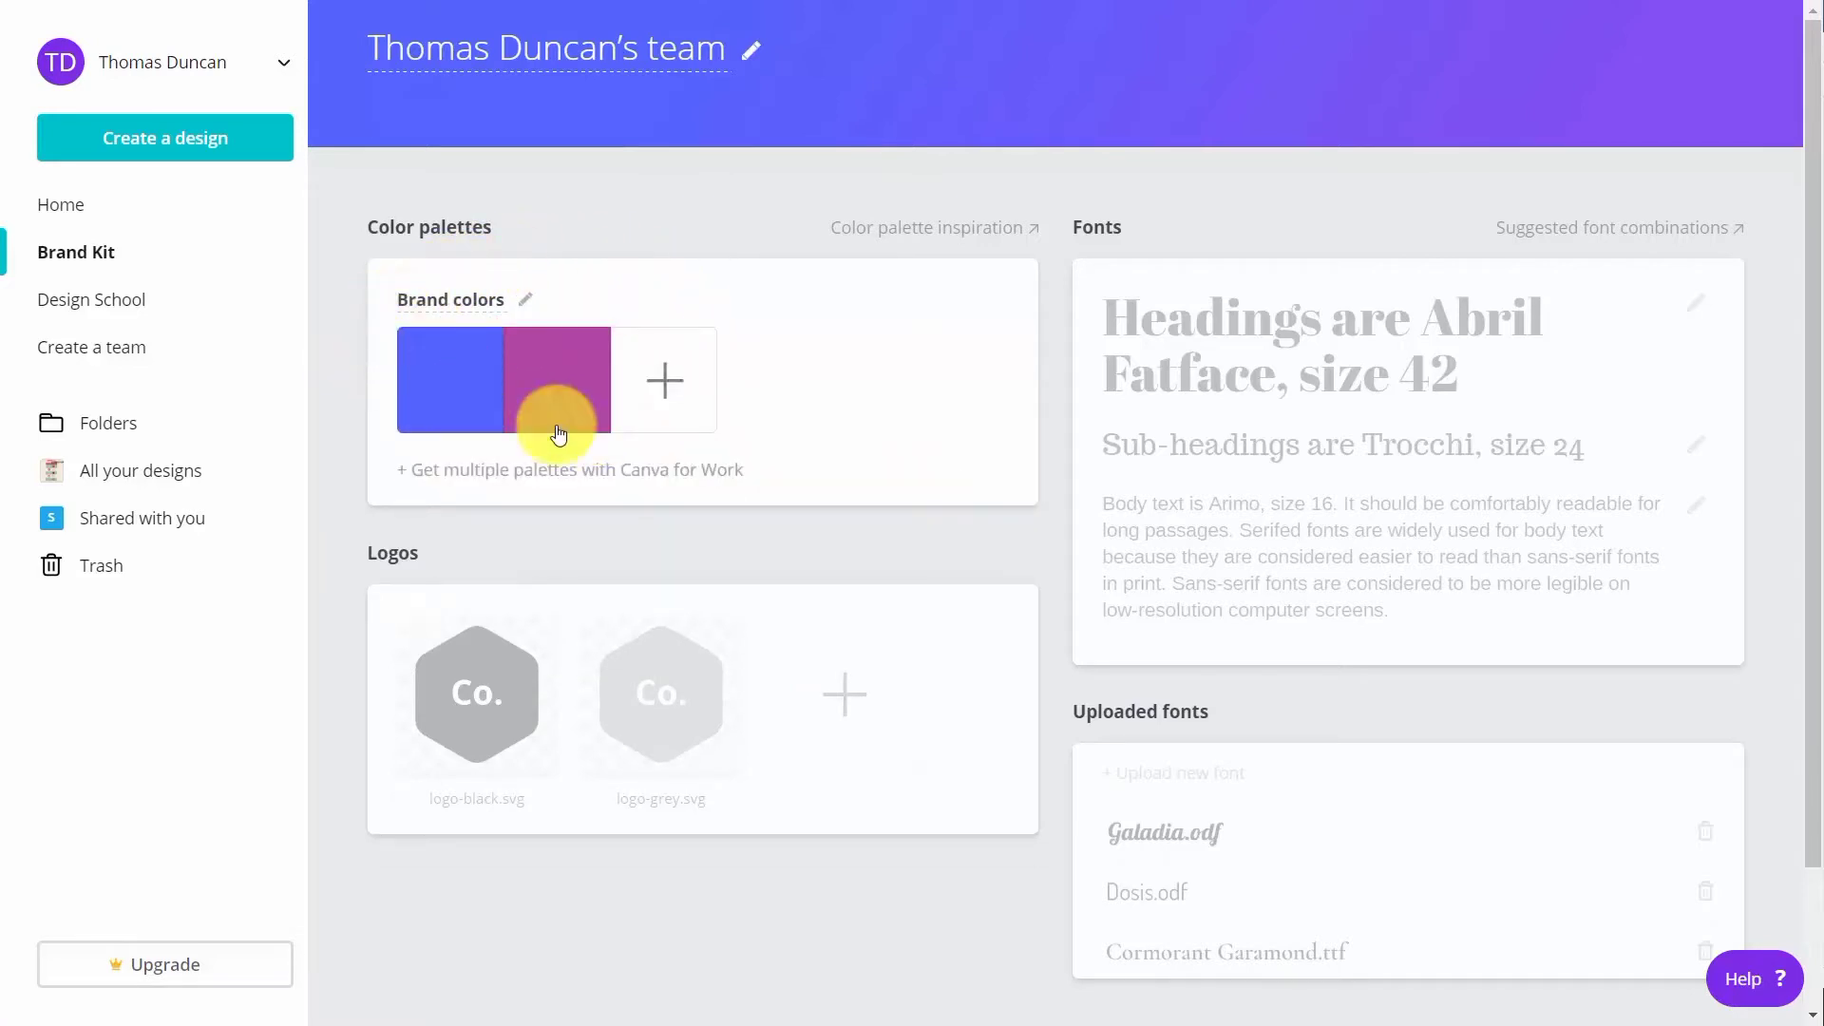
# Examine the Brand Kit's logos, default fonts and uploaded fonts sections for what requires an upgrade
pyautogui.scroll(-2, 722, 304)
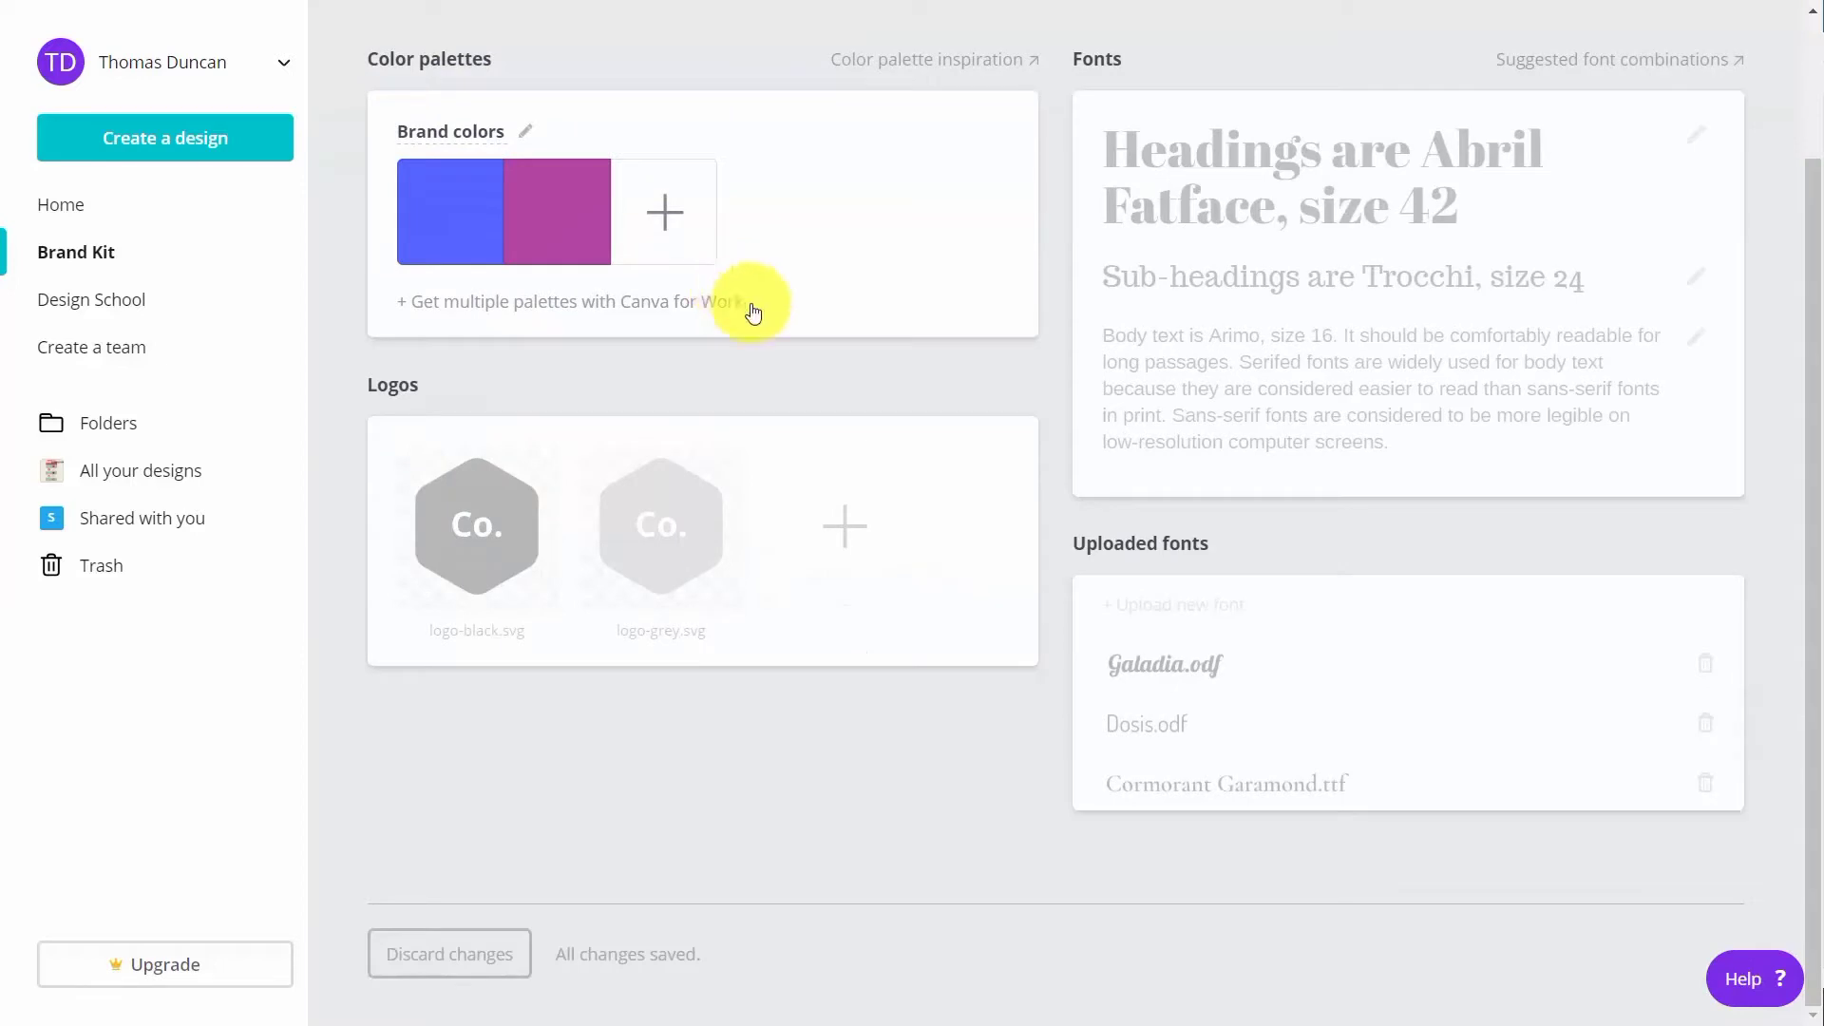
pyautogui.moveTo(544, 384)
pyautogui.moveTo(1241, 218)
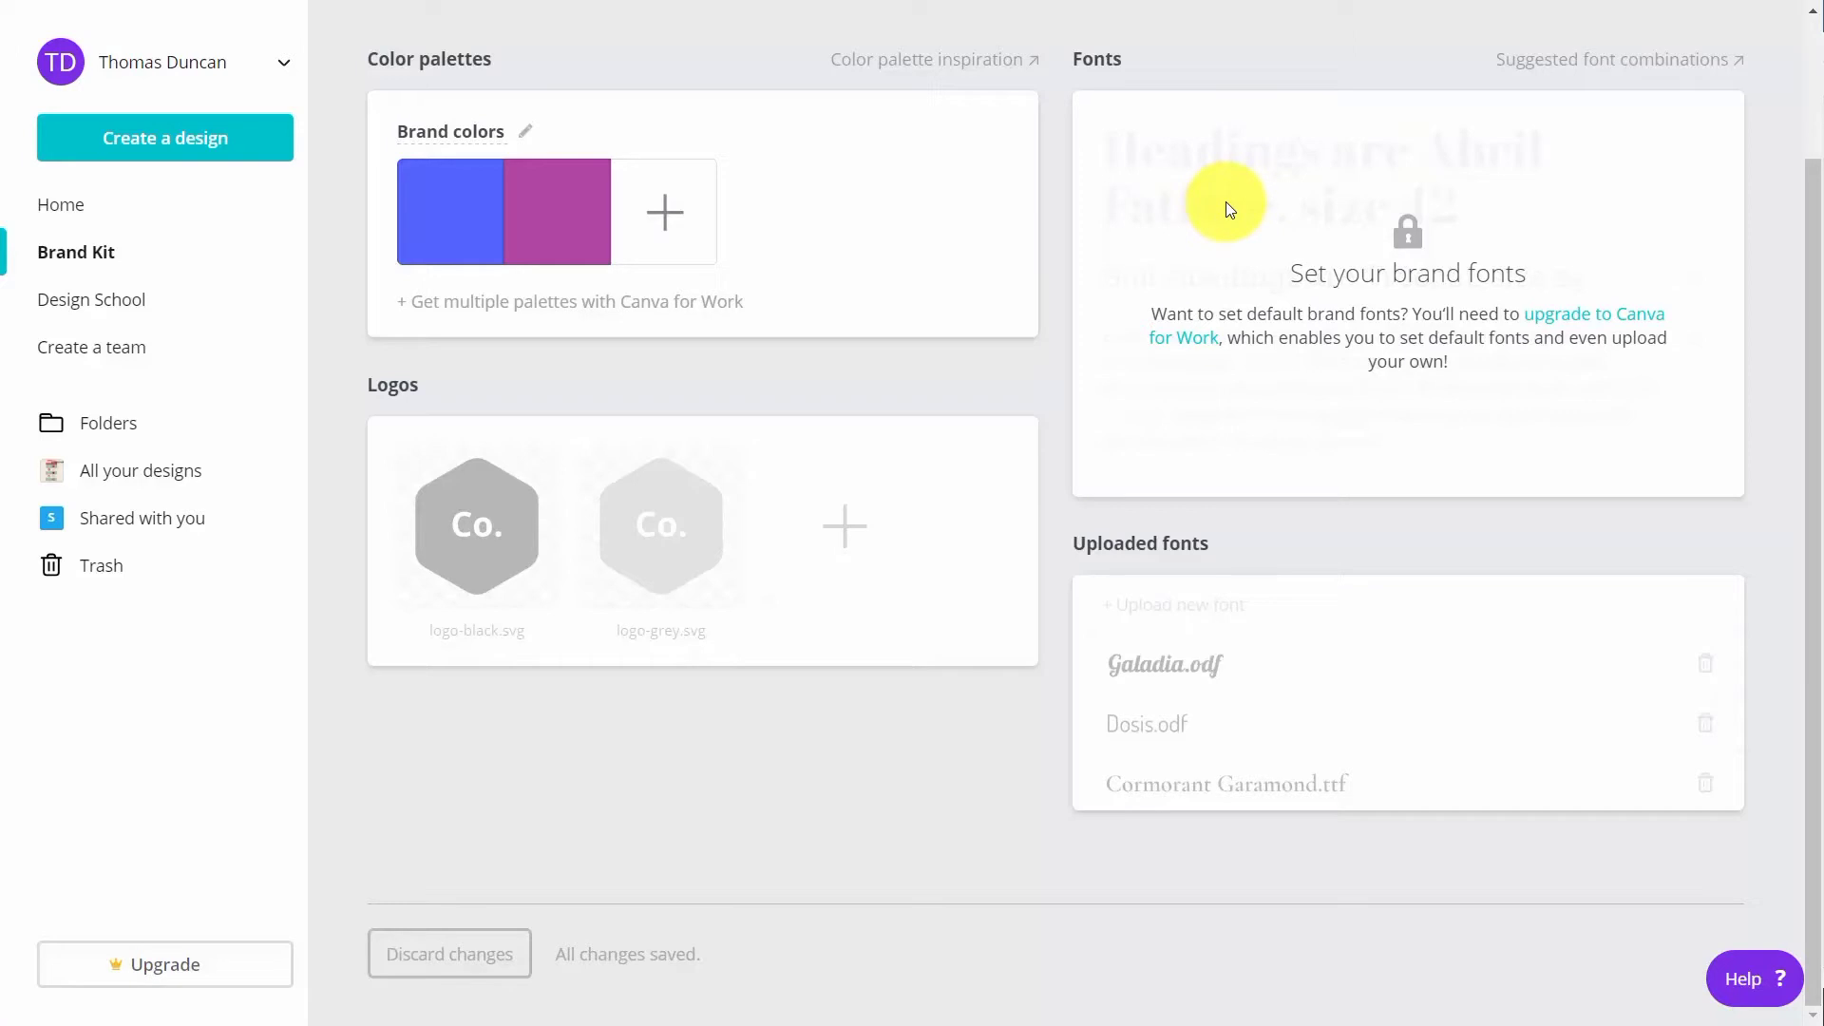
pyautogui.moveTo(1241, 618)
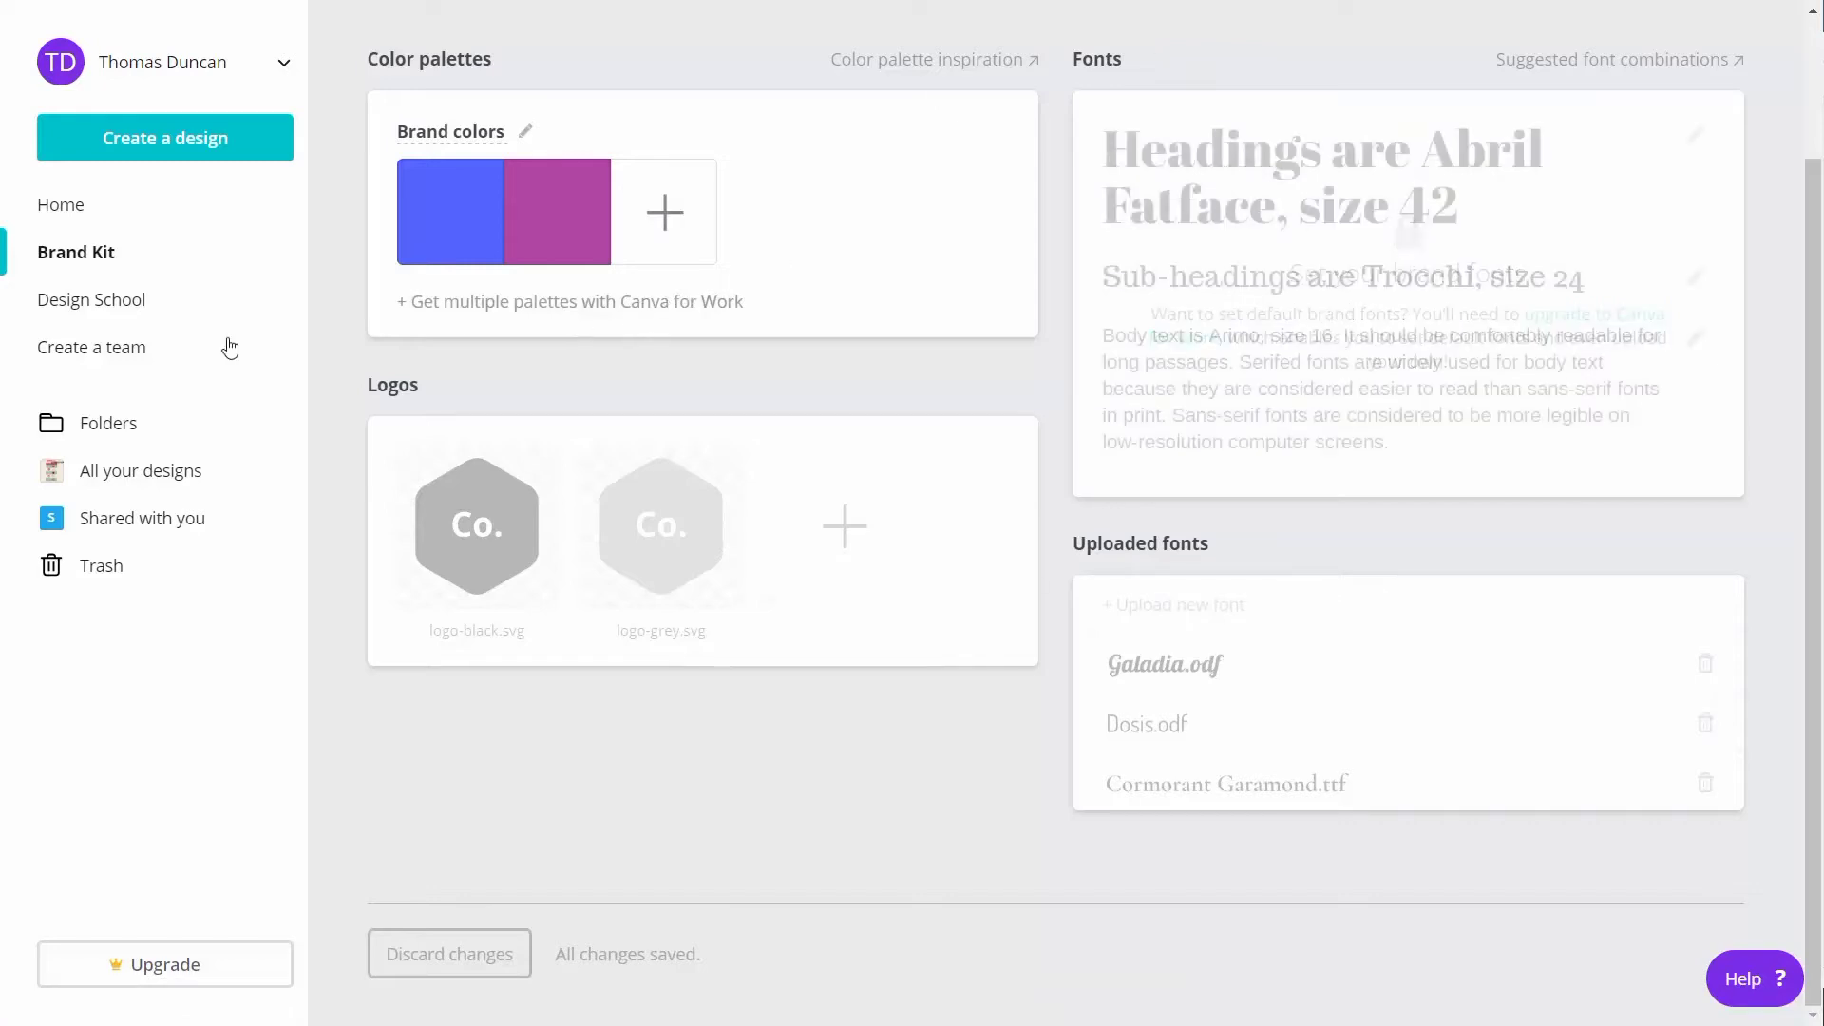
# Create a team by sending an invitation with the Member role to the invitee's email address
pyautogui.click(129, 350)
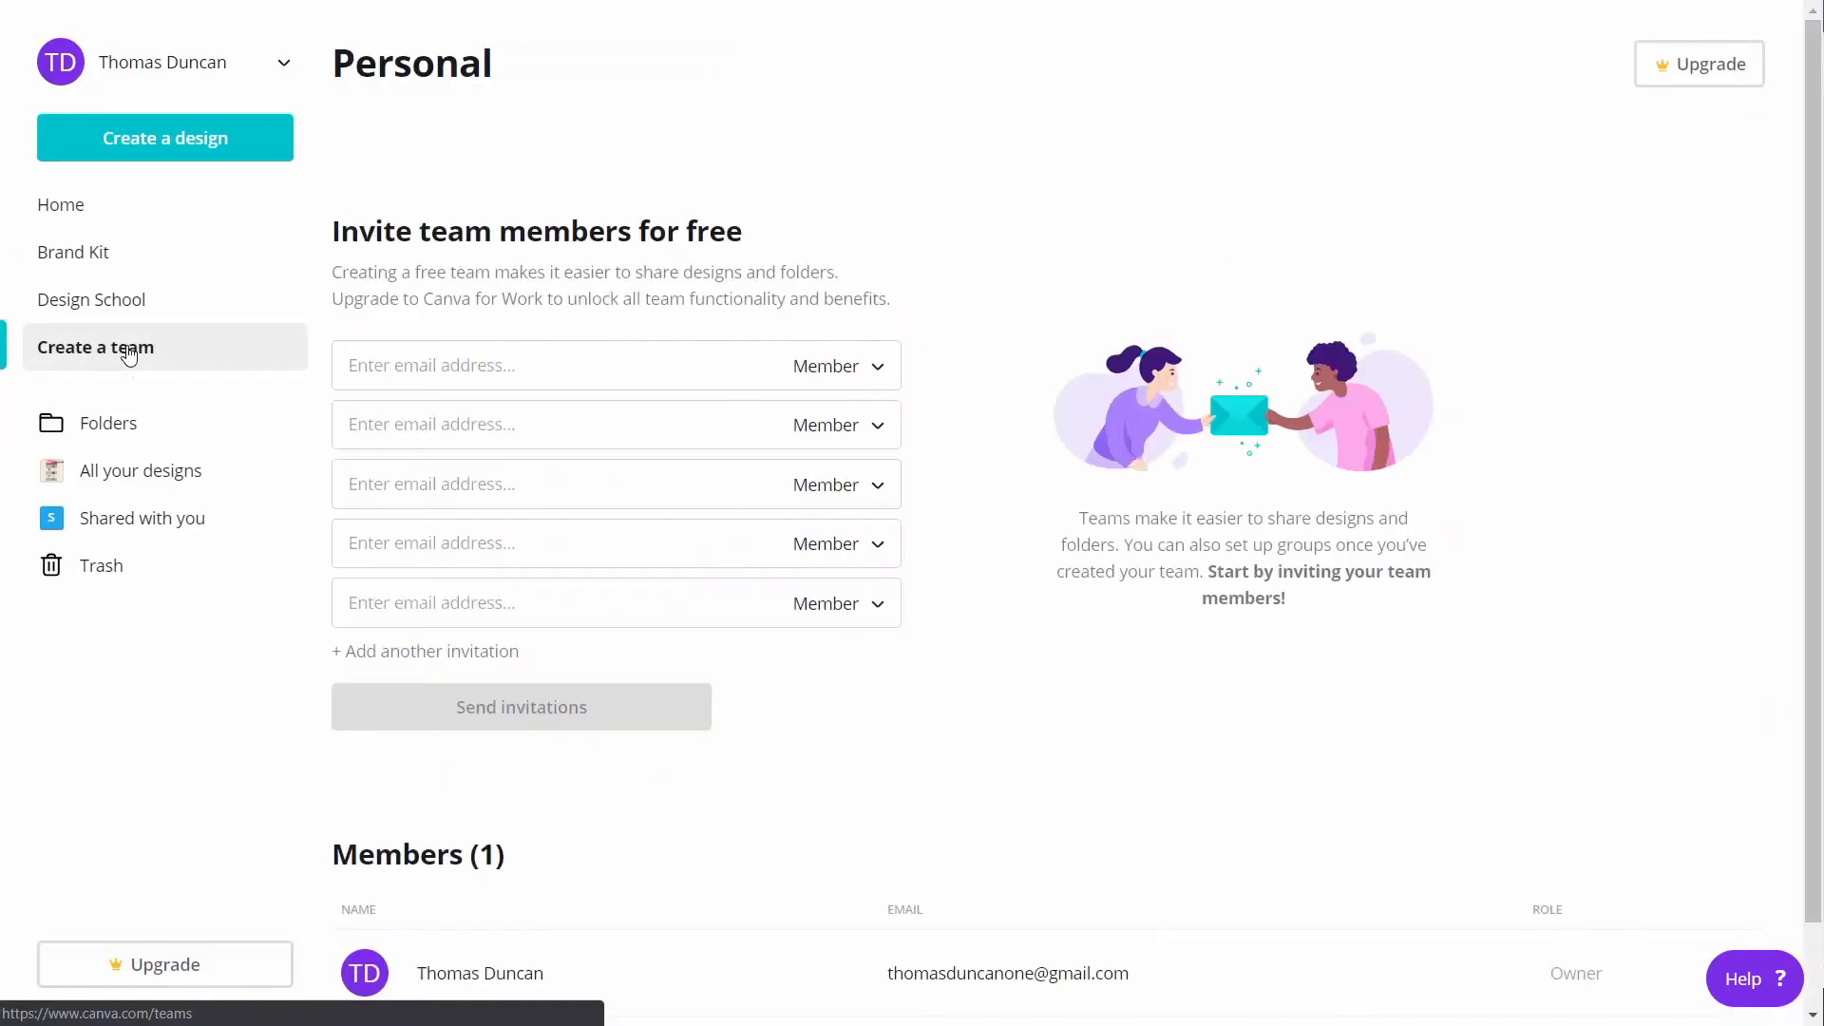
pyautogui.click(544, 362)
pyautogui.hotkey('ctrl', 'v')
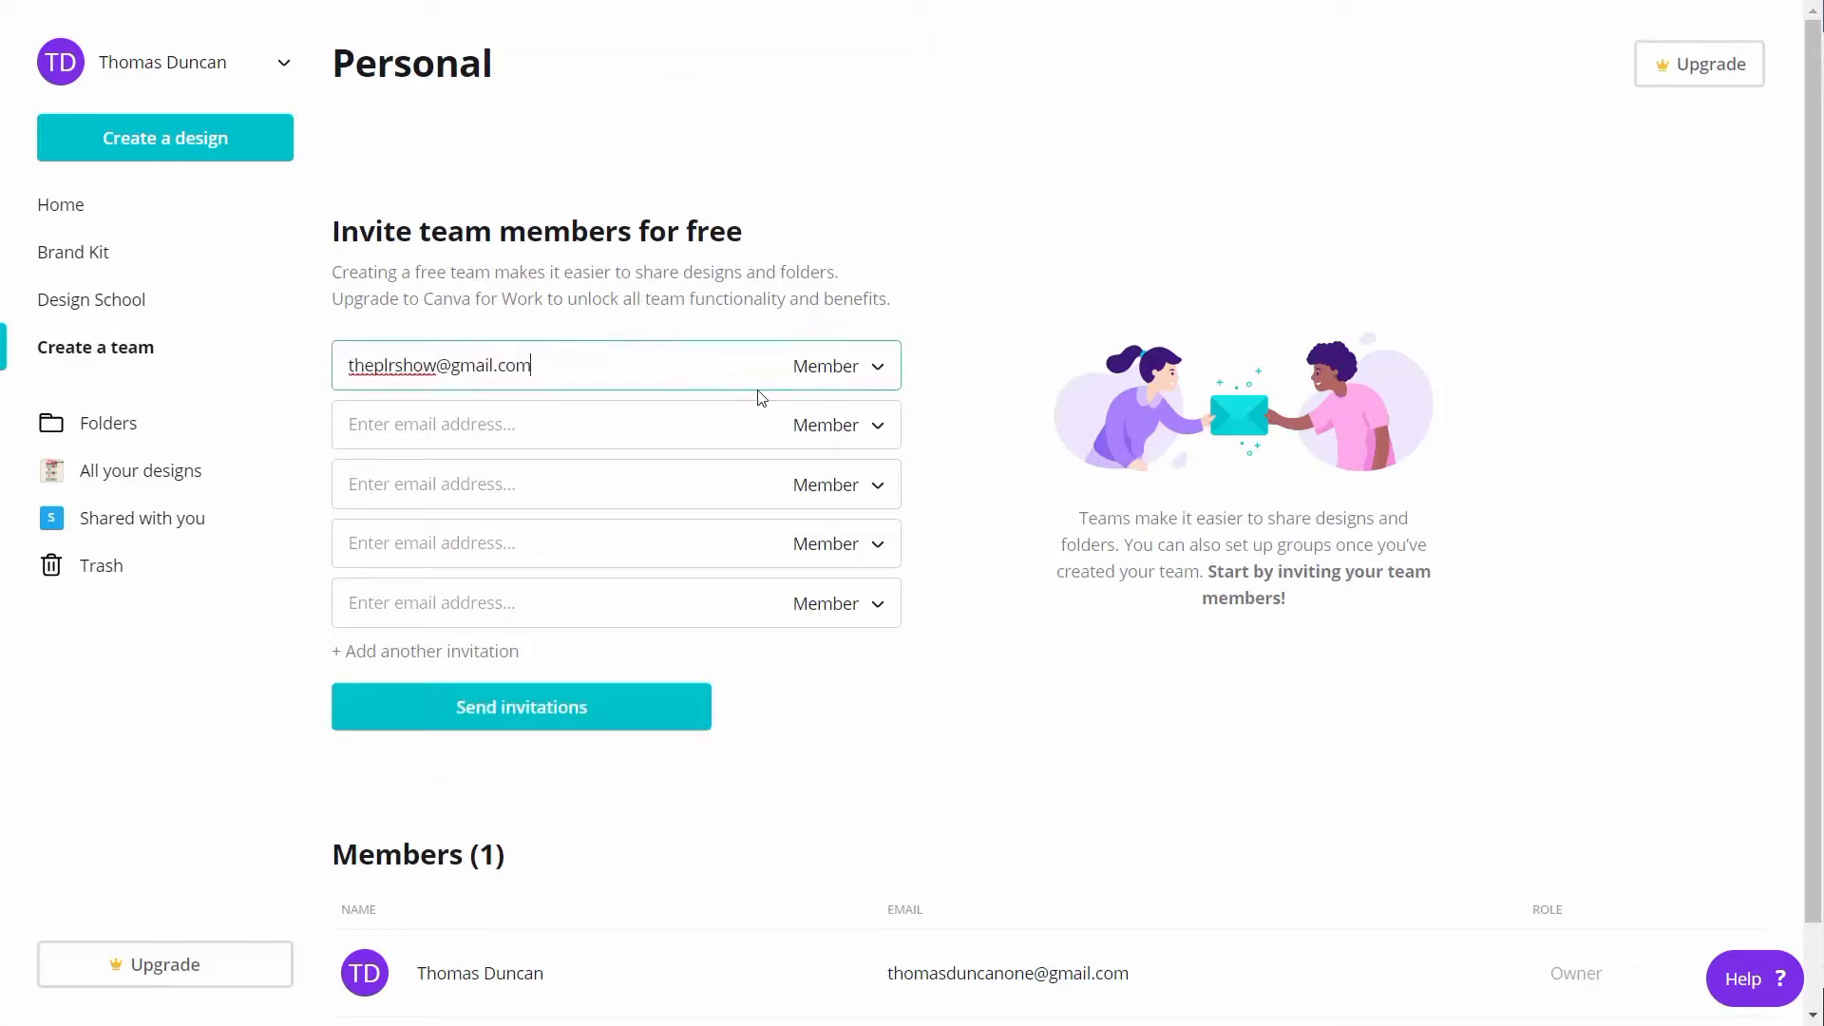
pyautogui.click(867, 367)
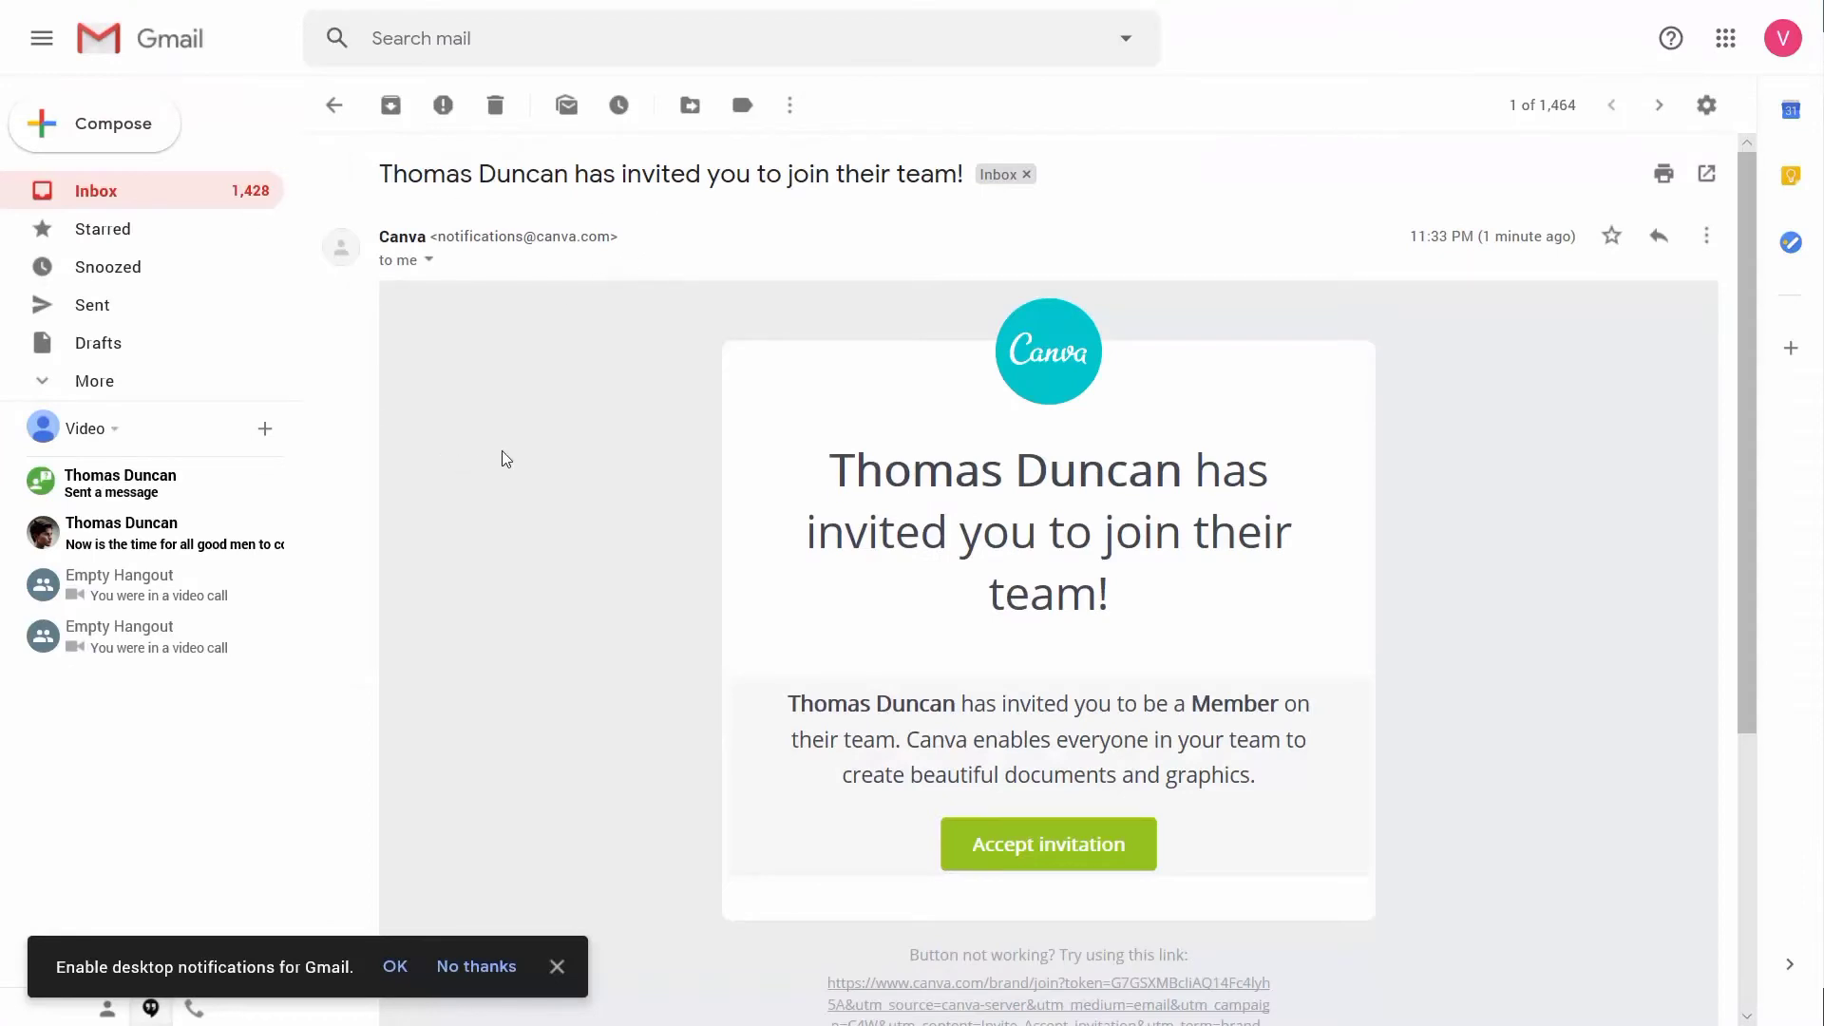
# Accept the team invitation from Gmail and sign up as a small business with the invitee's name, email and account password
pyautogui.click(1016, 855)
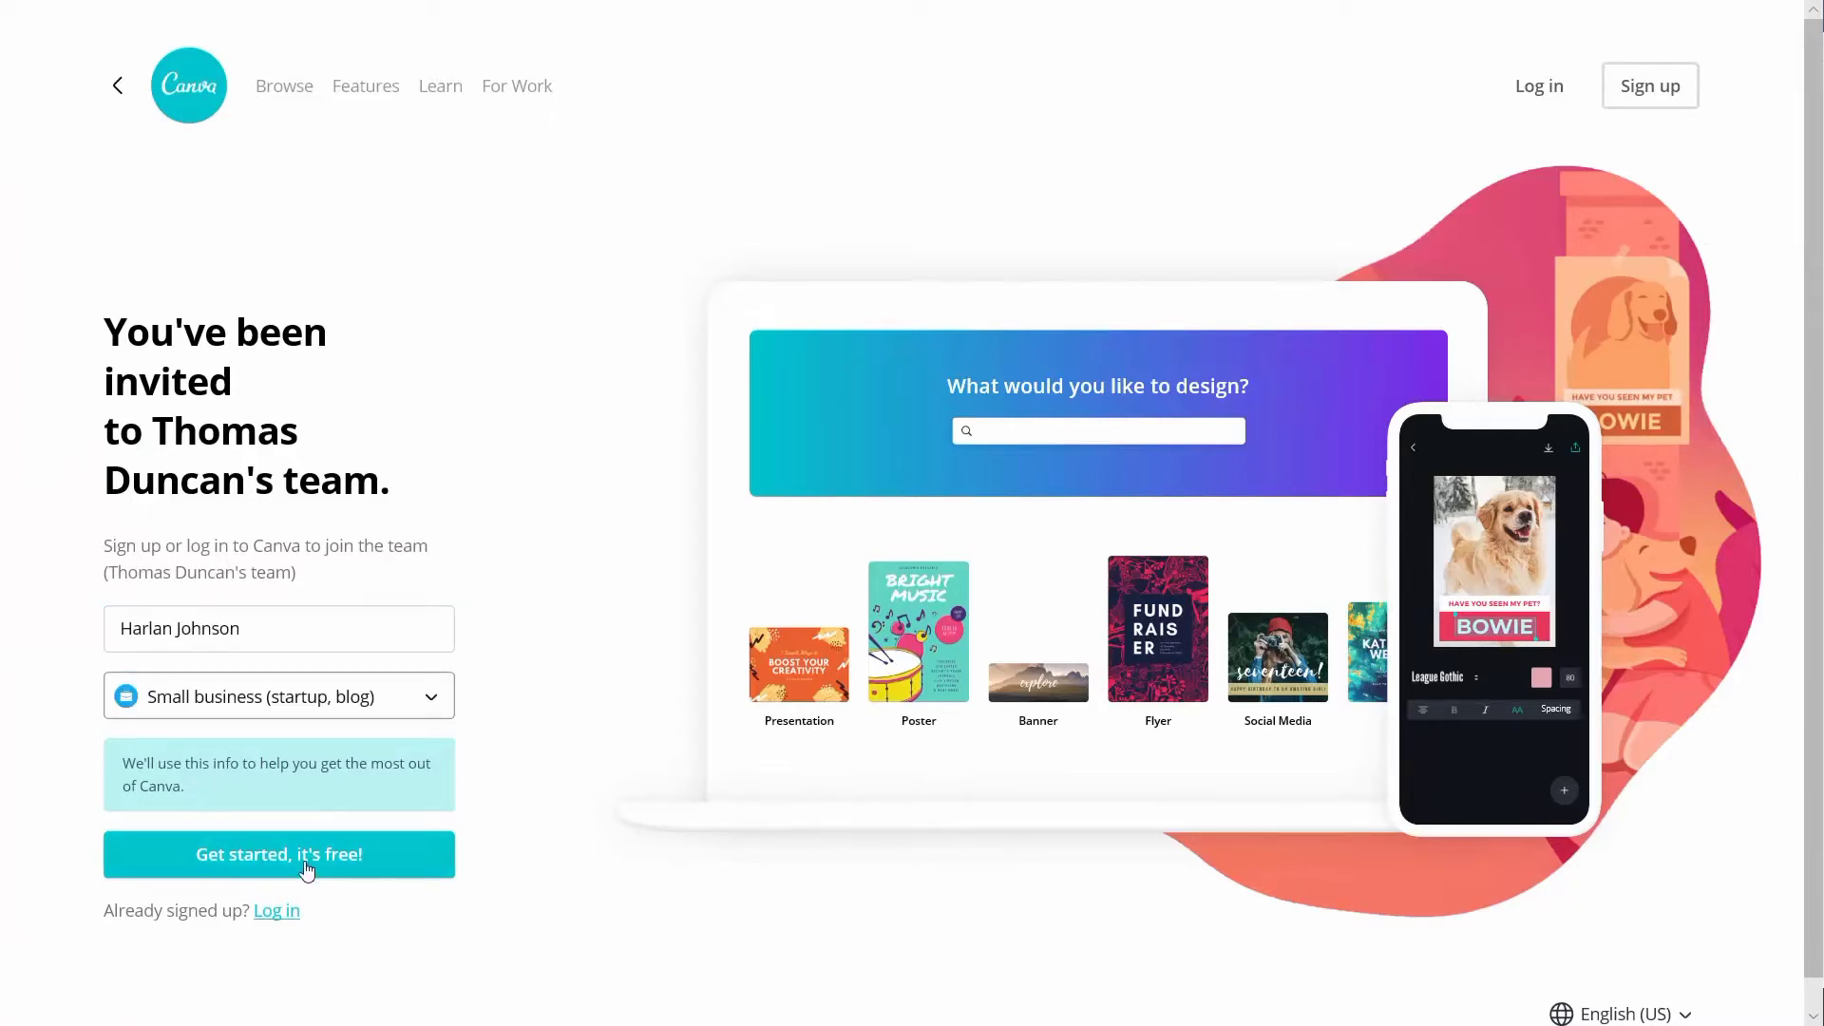
pyautogui.click(306, 867)
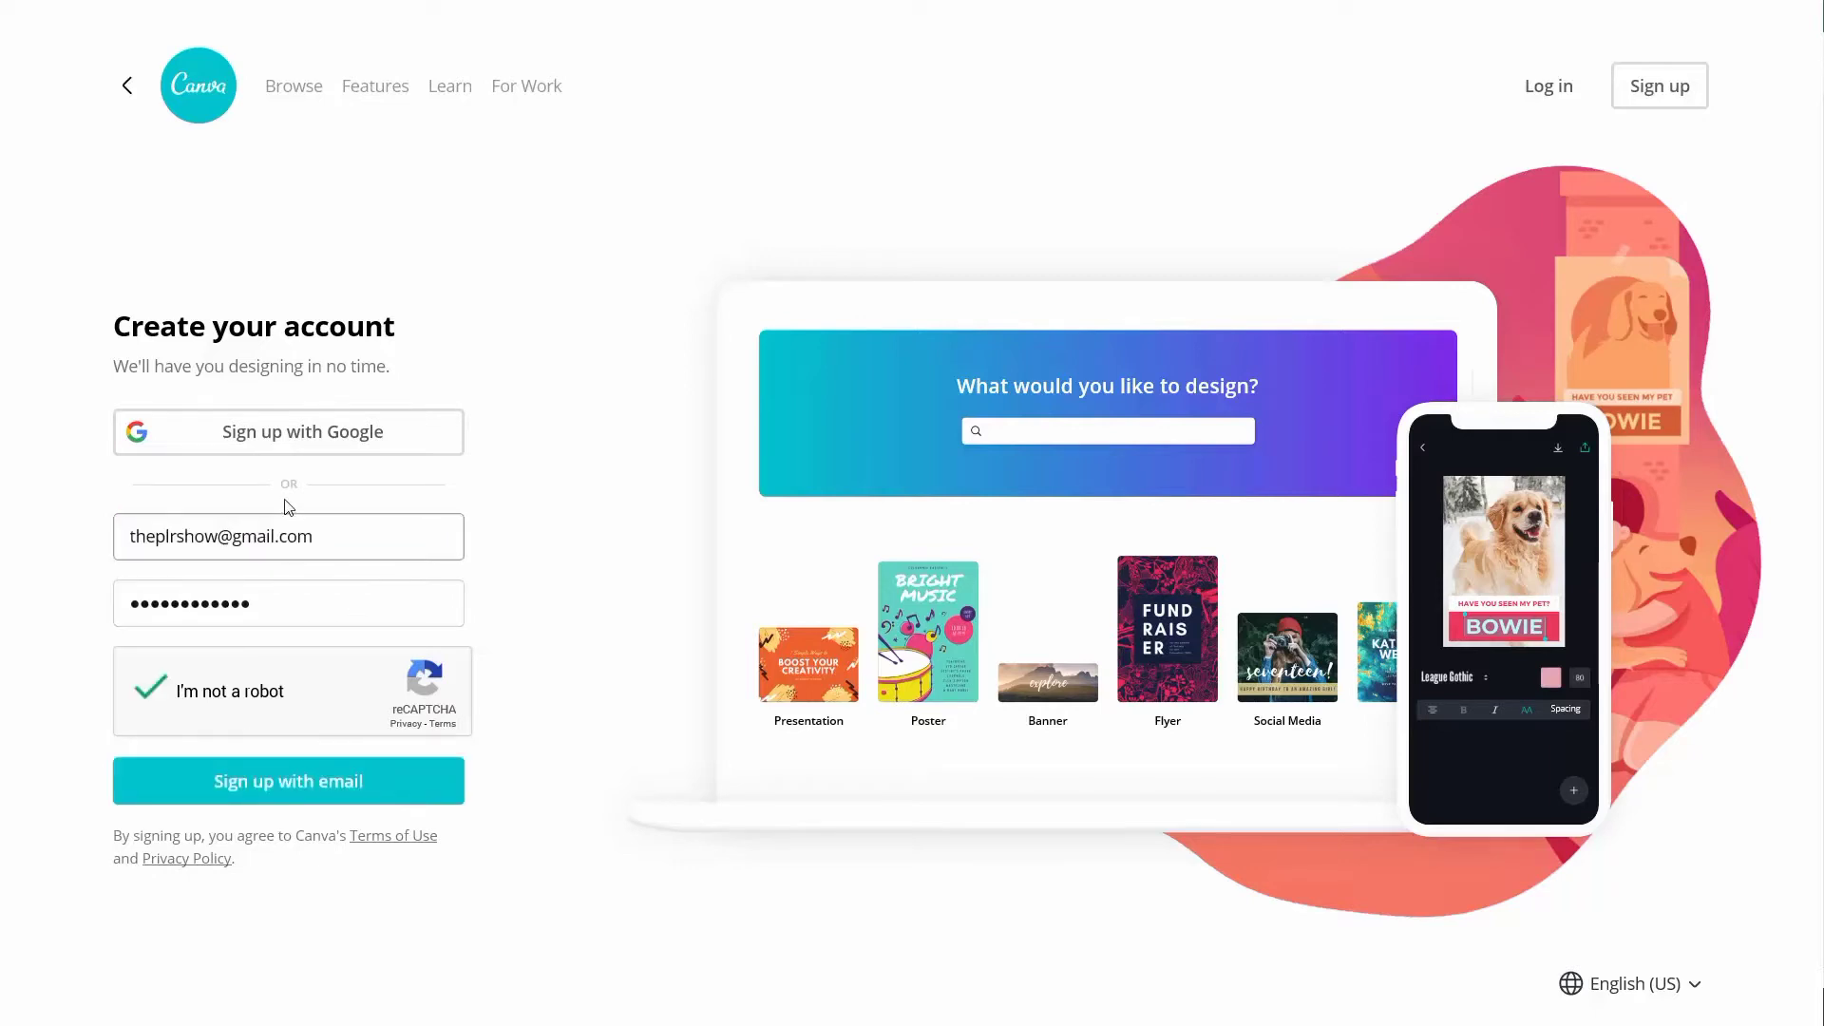
pyautogui.click(316, 777)
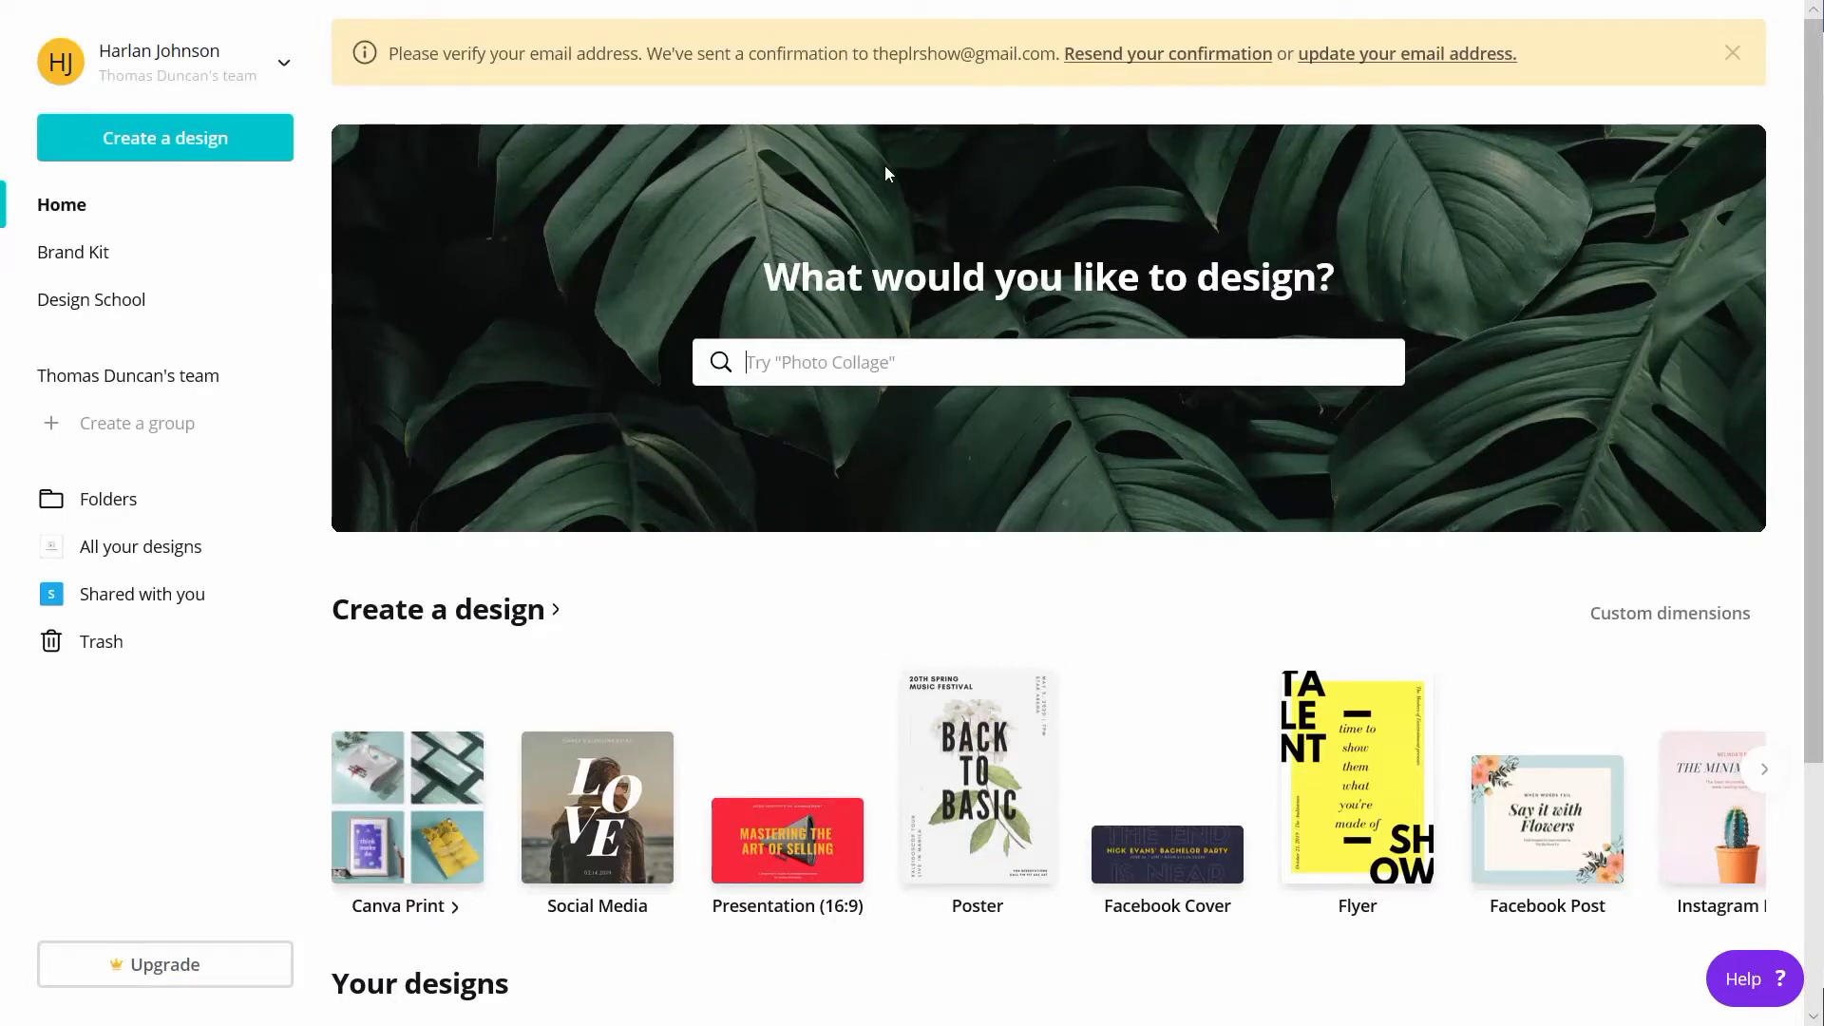
# Switch to Gmail and confirm the new account's email address from Canva's confirmation message
pyautogui.hotkey('ctrl', 'Tab')
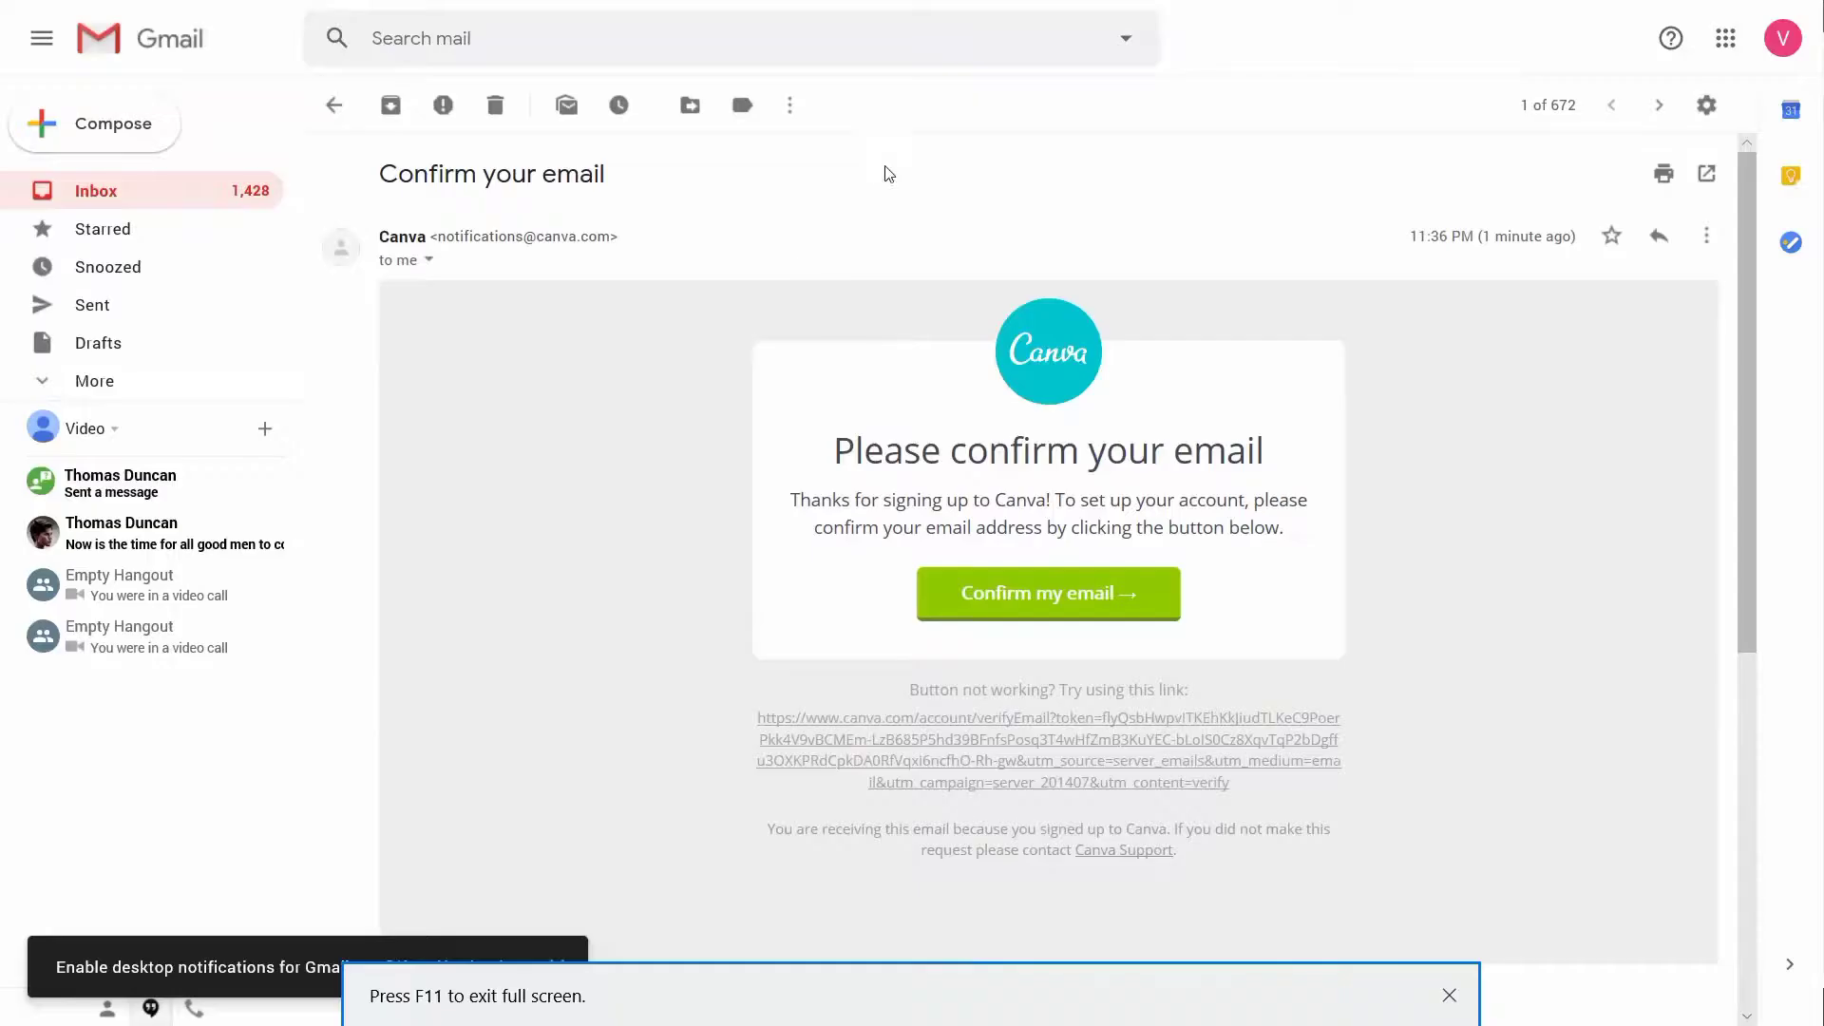
pyautogui.click(1013, 589)
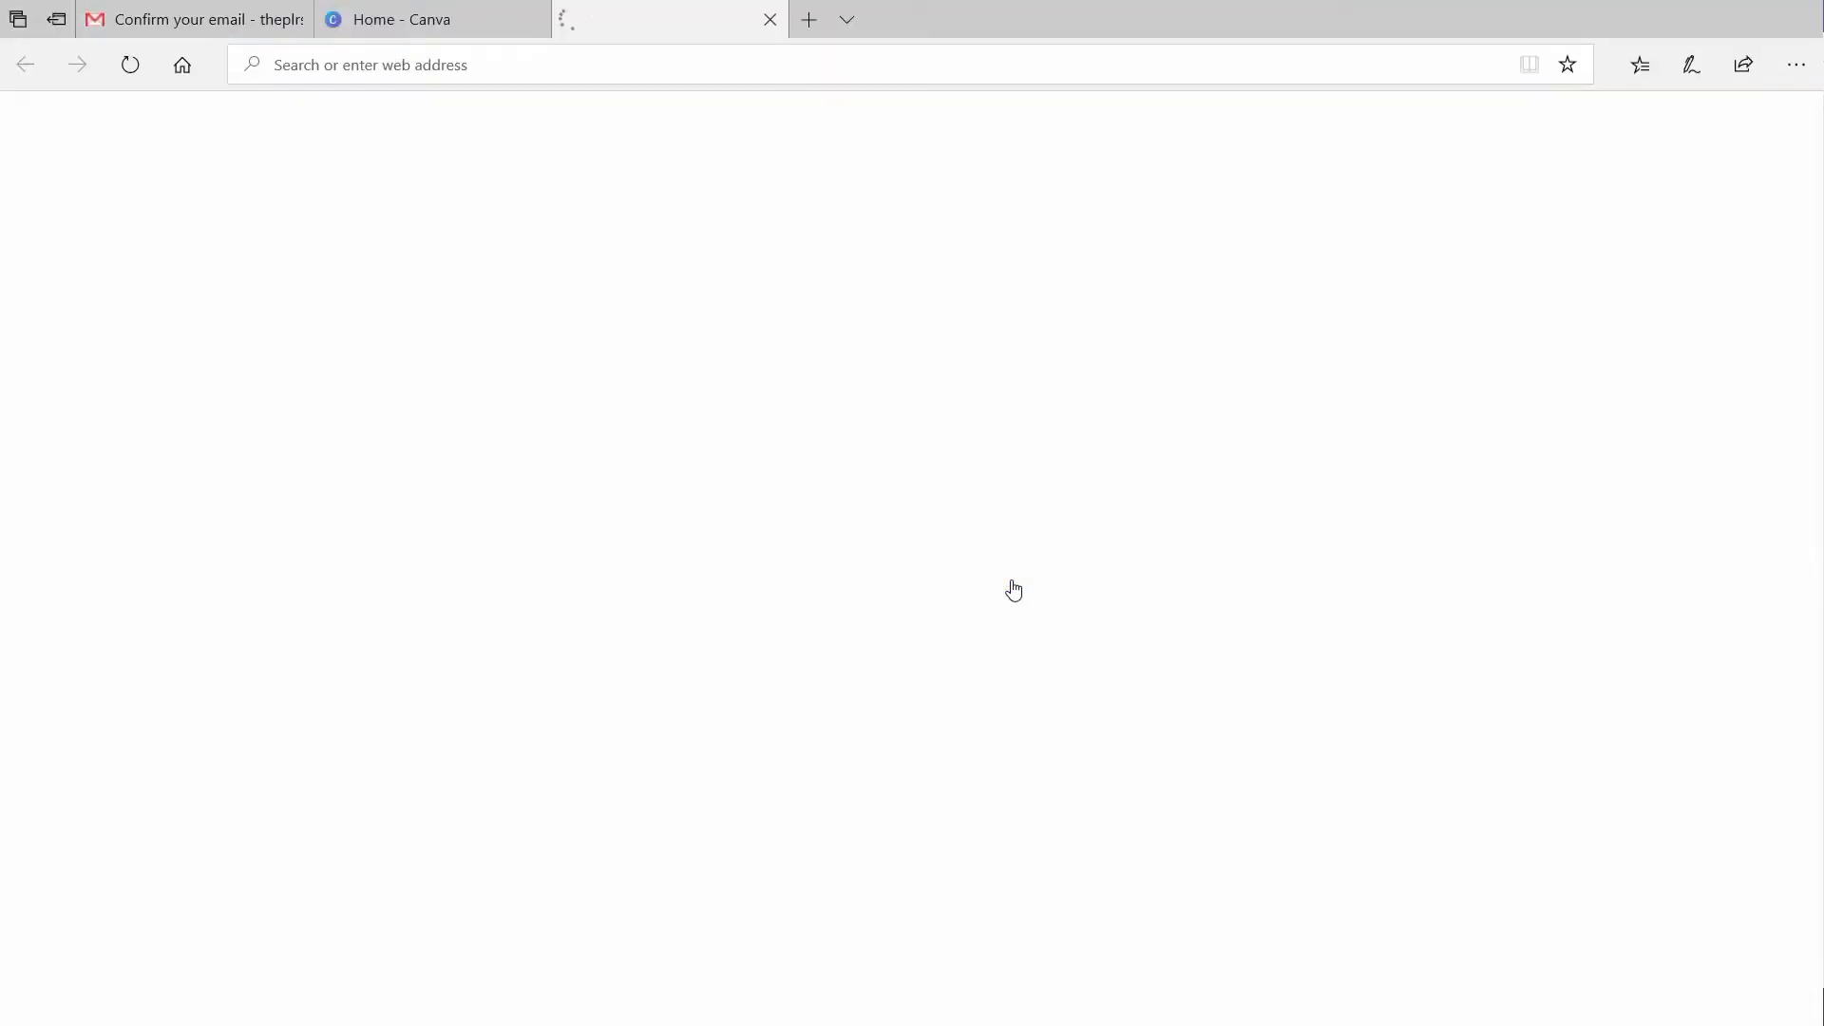
pyautogui.press('F11')
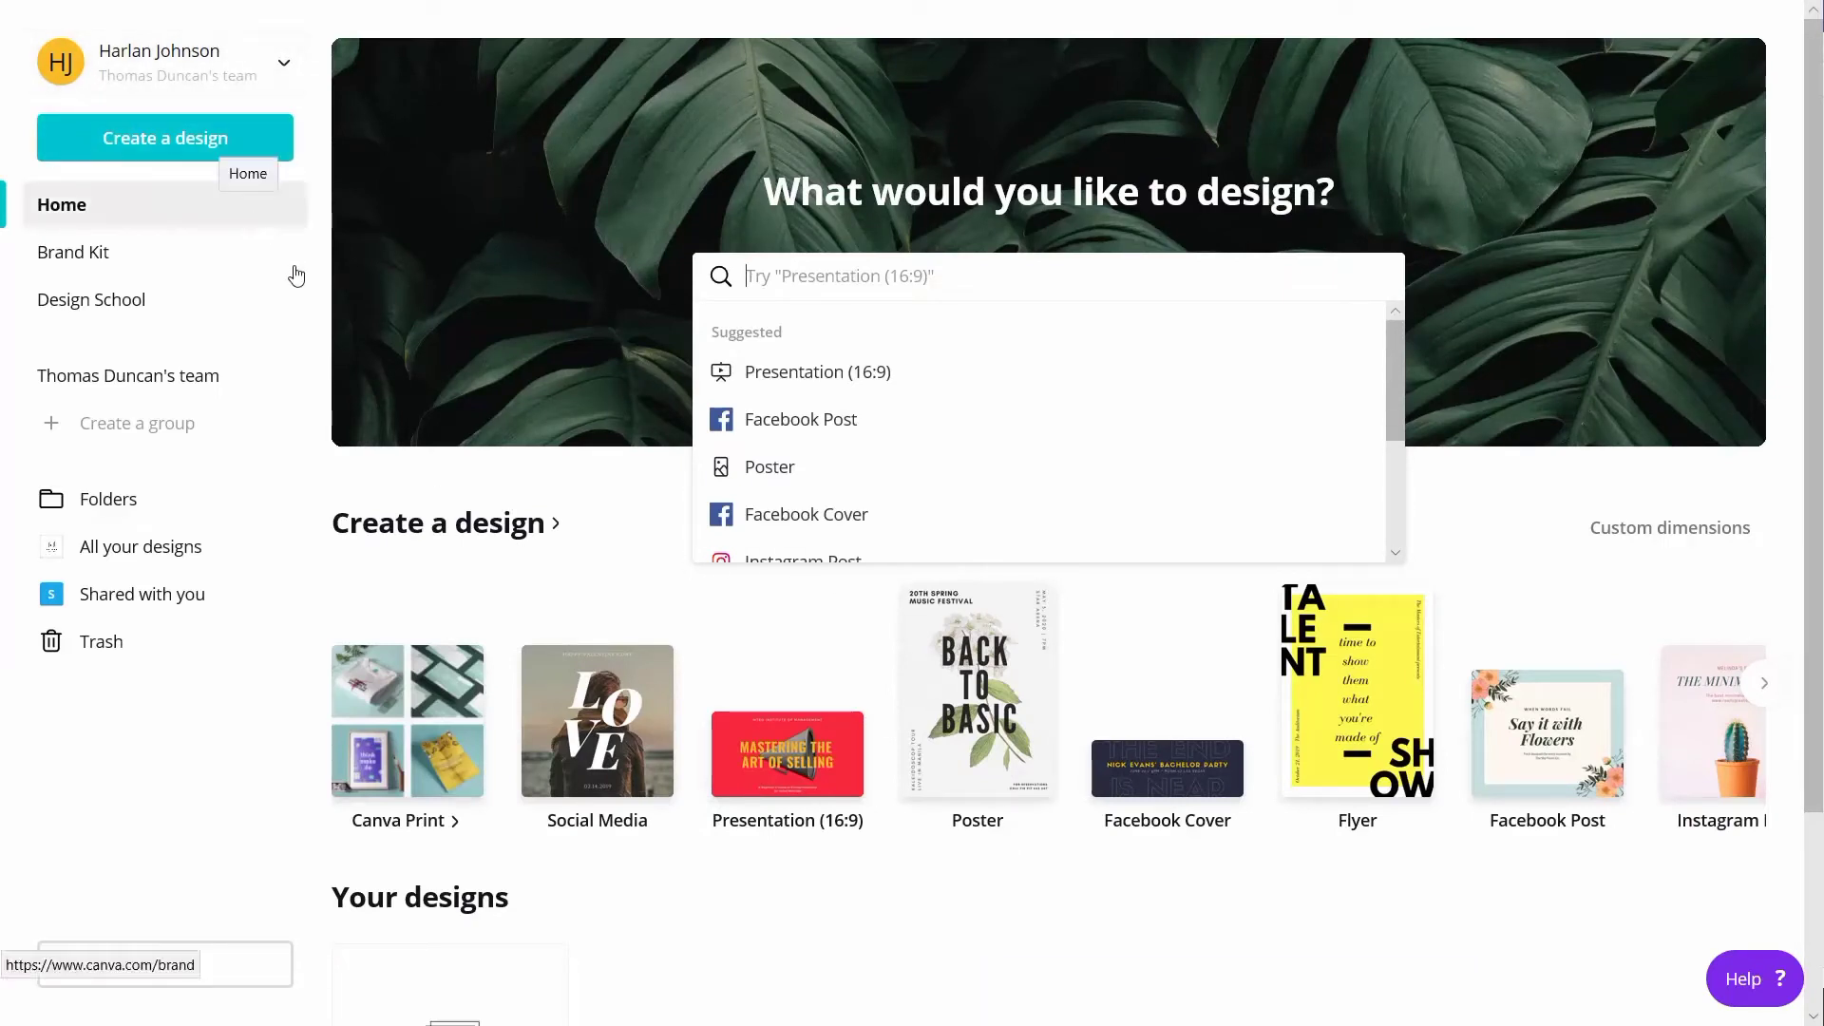
# Close the design search suggestions and open the team's page
pyautogui.press('Escape')
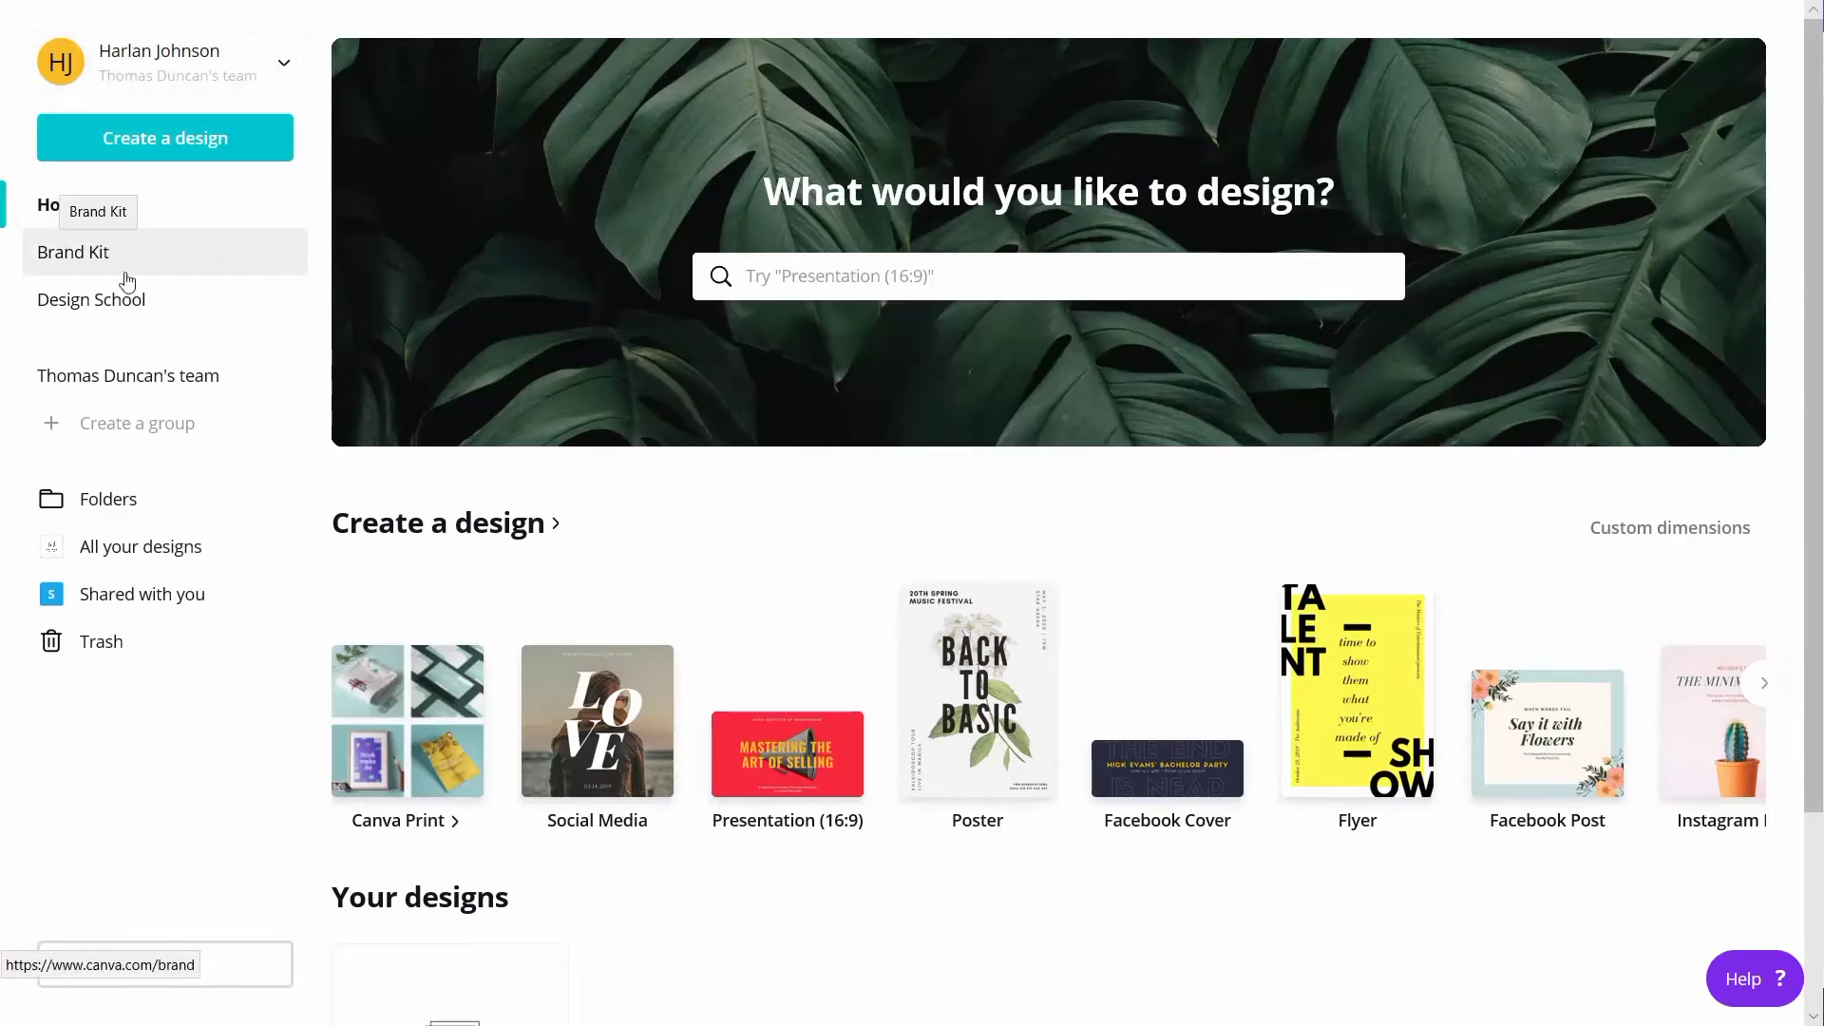
pyautogui.click(179, 428)
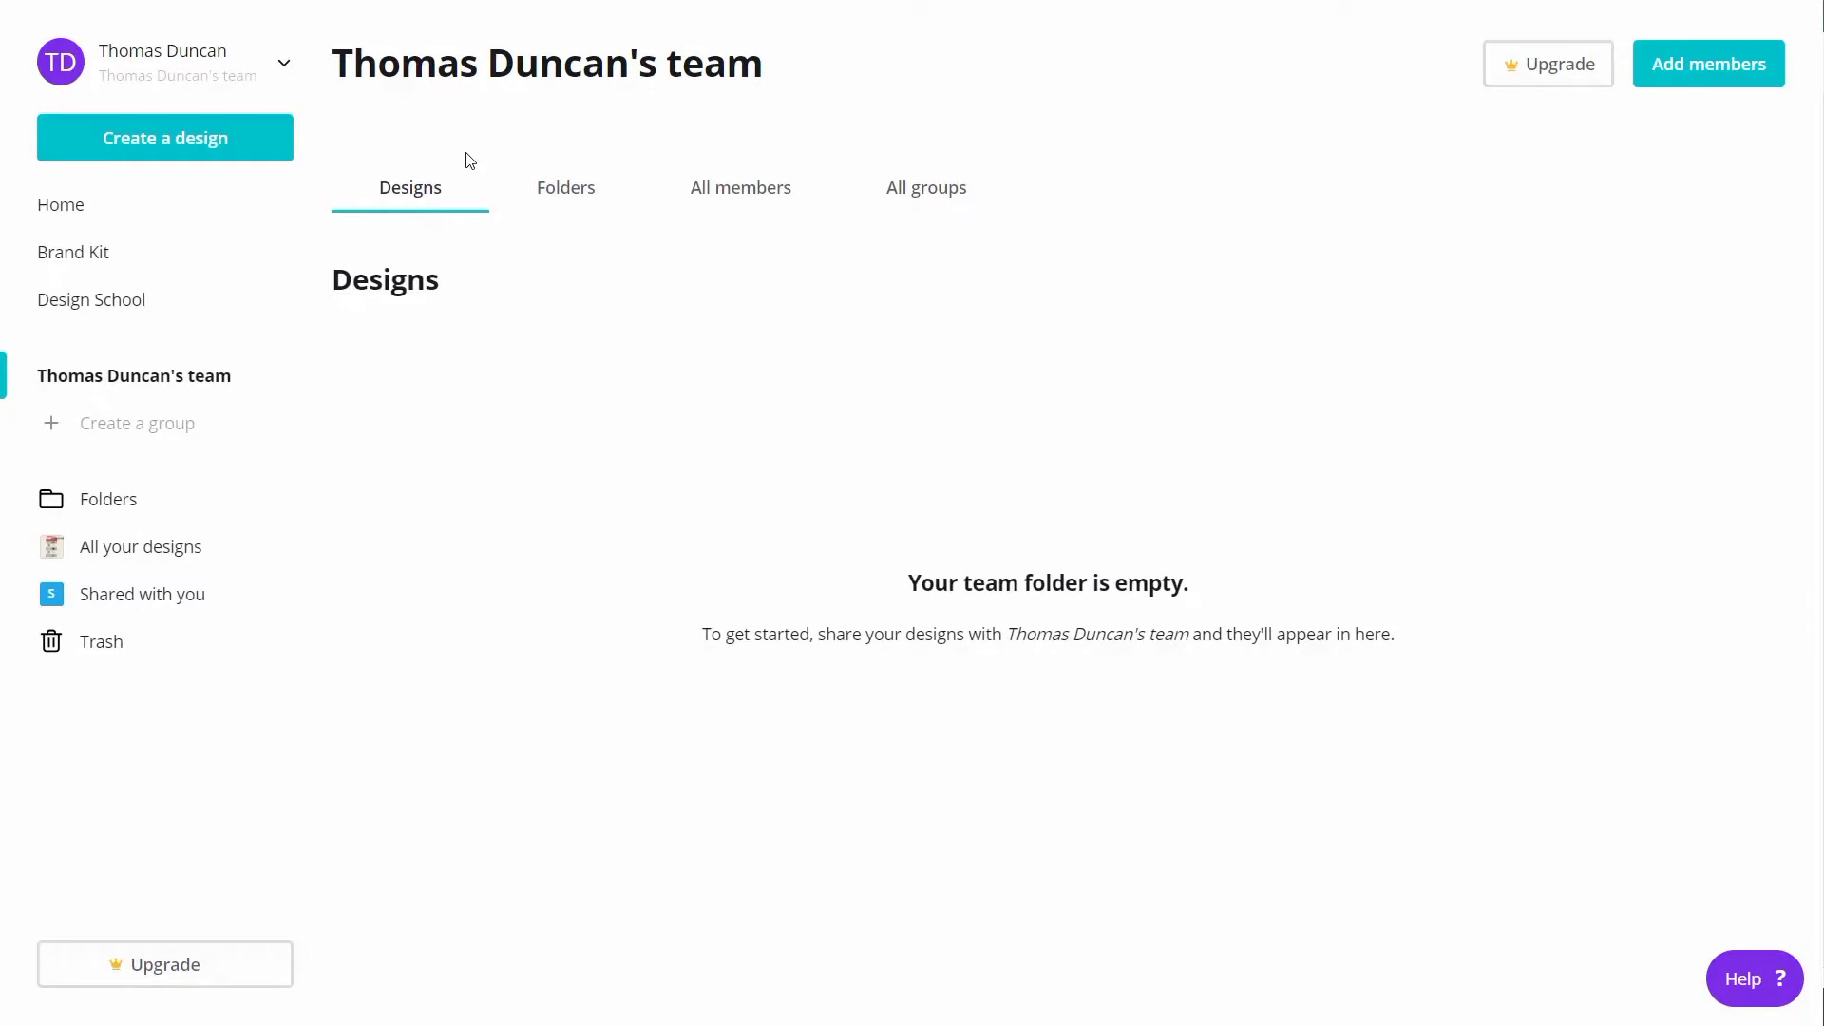
# Review the list of all members on the team's page
pyautogui.click(725, 192)
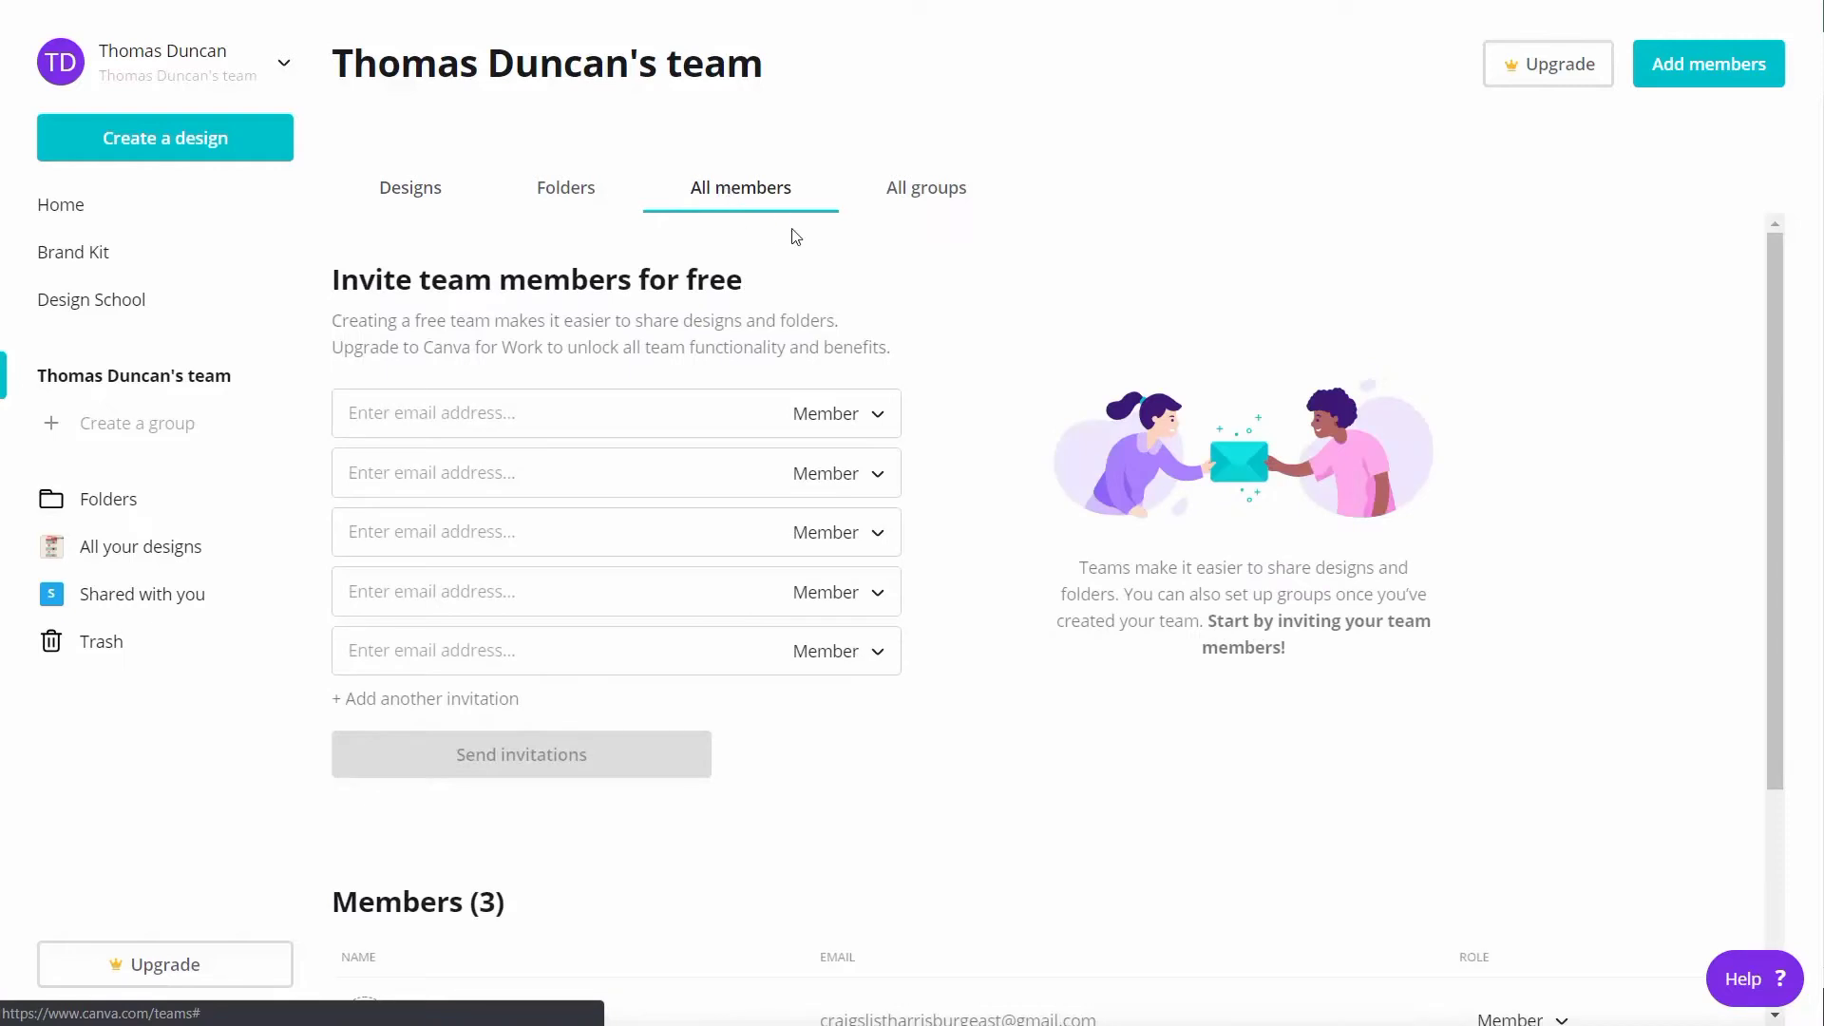
pyautogui.scroll(-3, 796, 239)
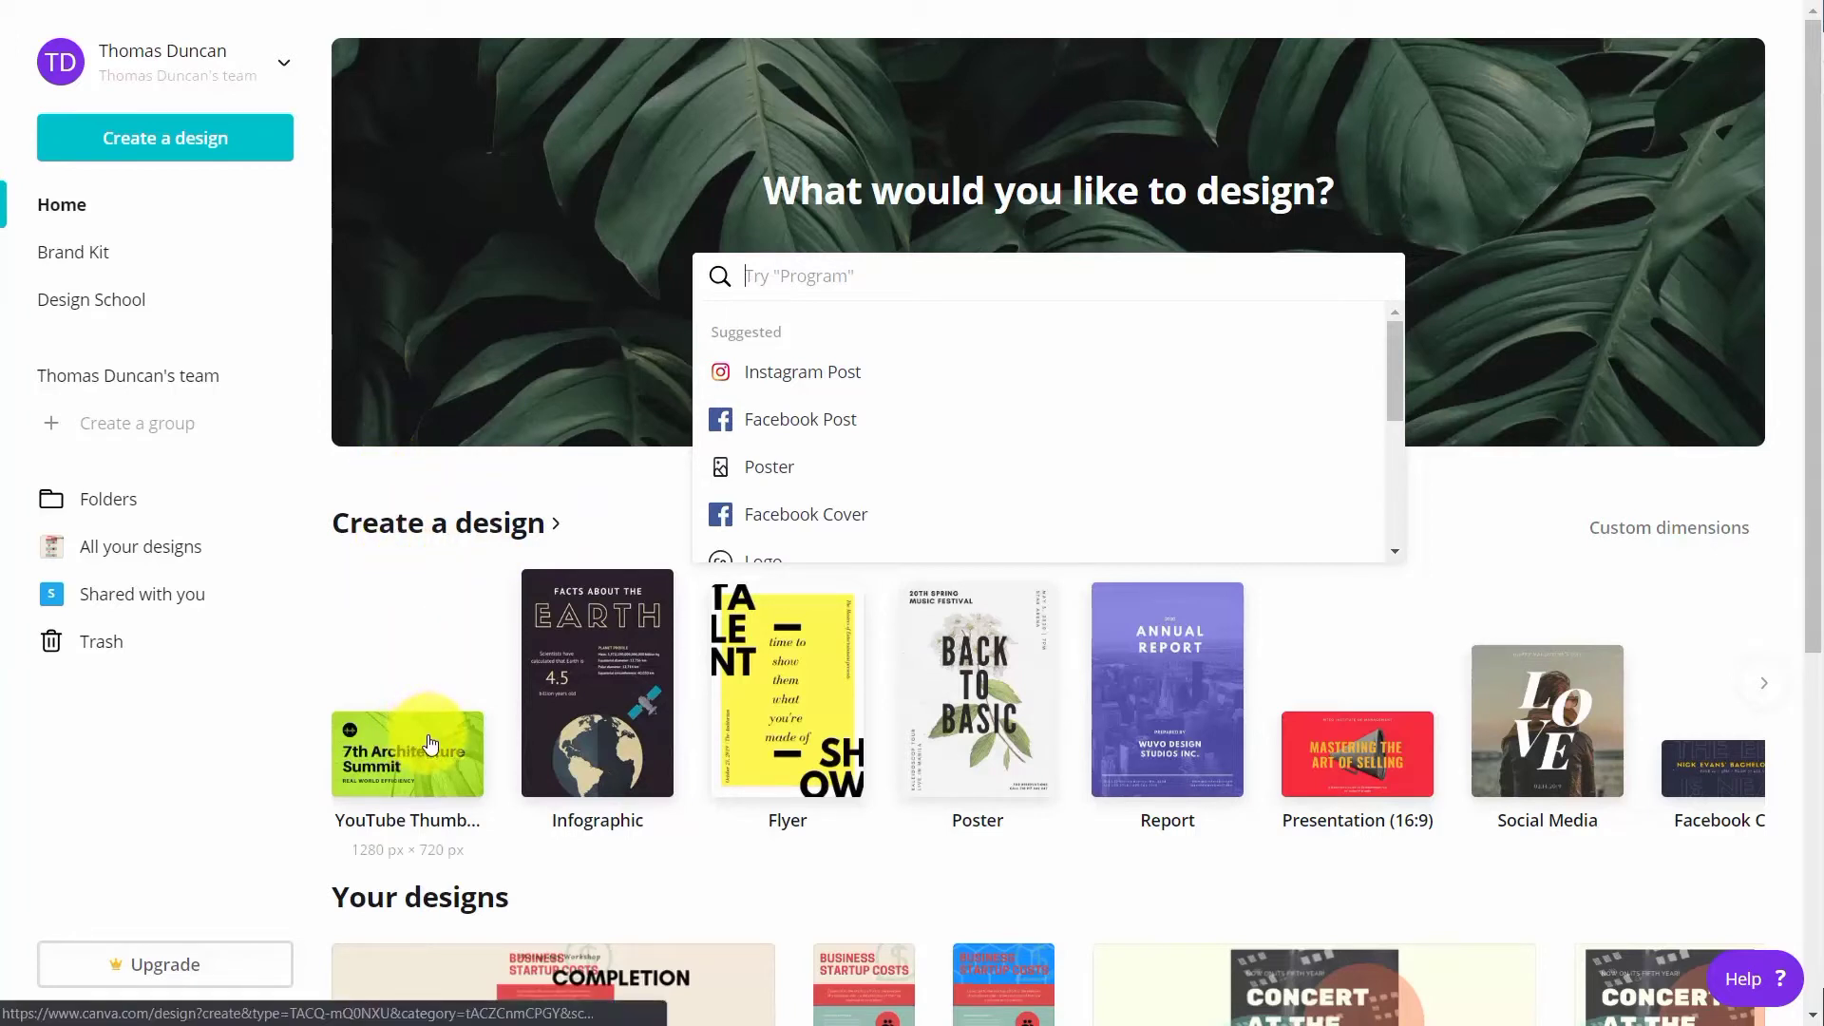
# Browse the full catalogue of design types, from Social Media and Documents through Events and Ads
pyautogui.click(466, 523)
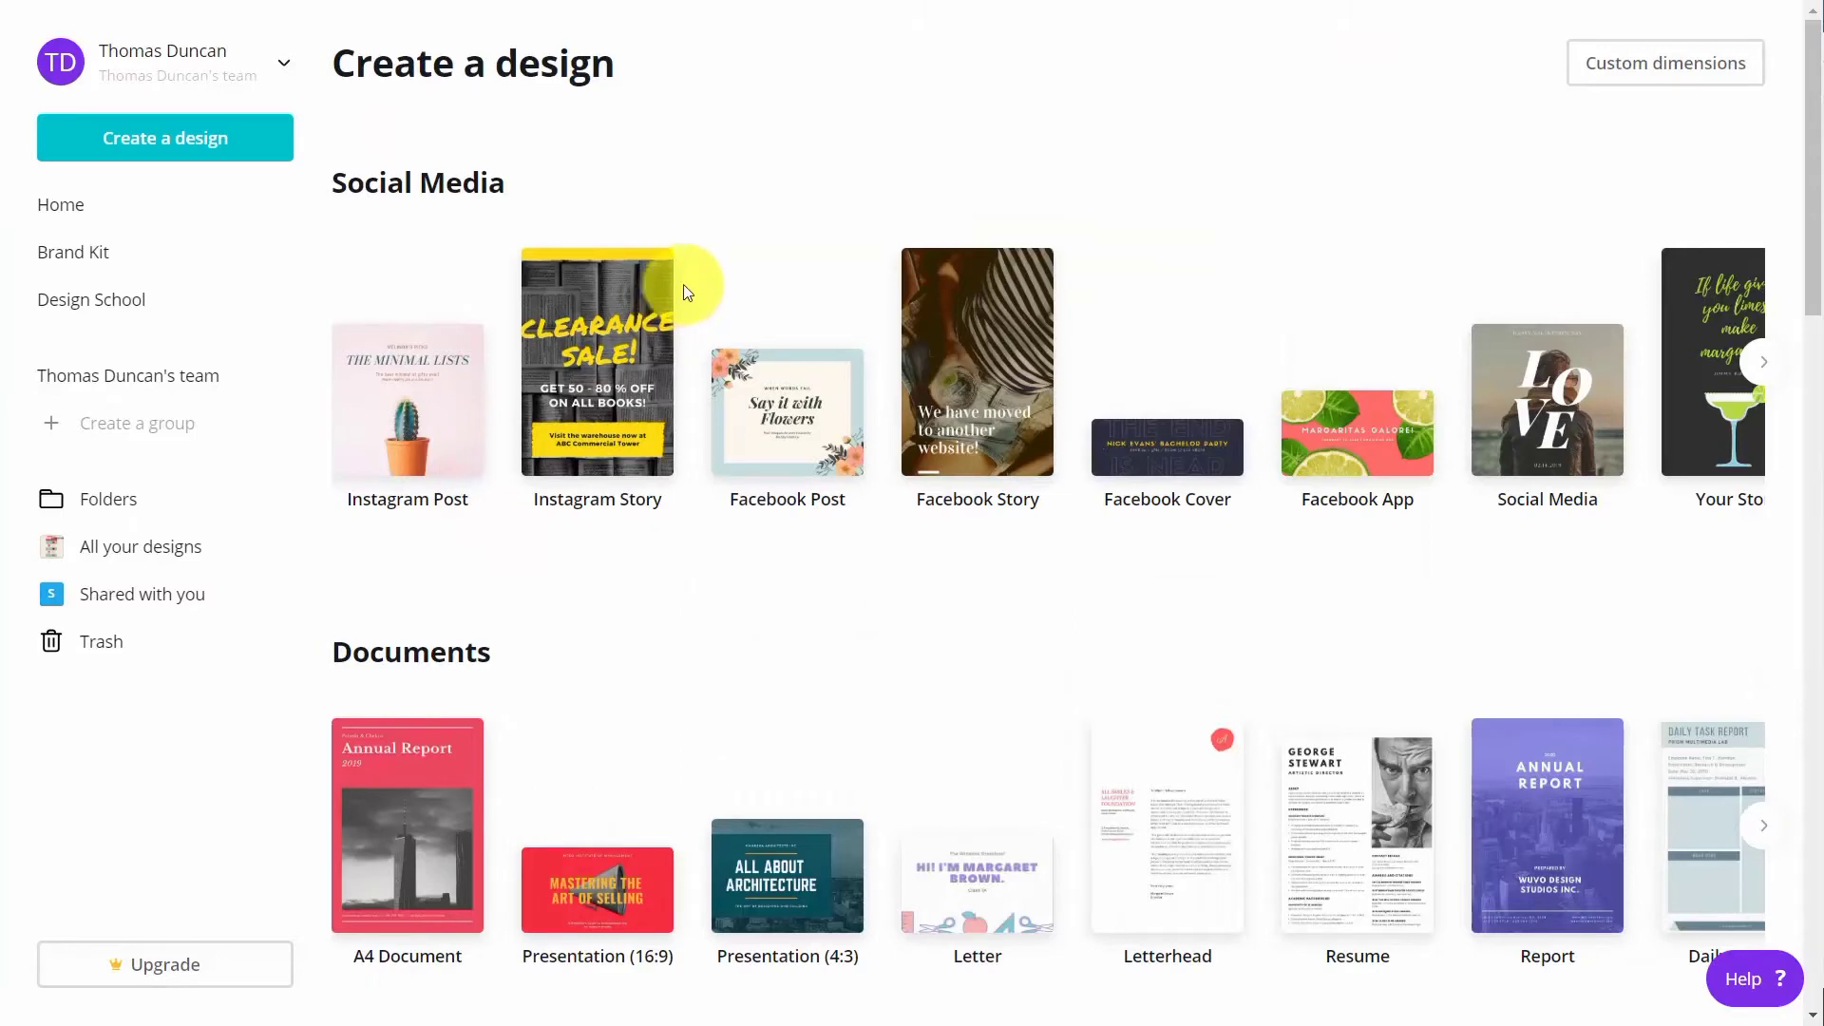
pyautogui.scroll(-6, 713, 237)
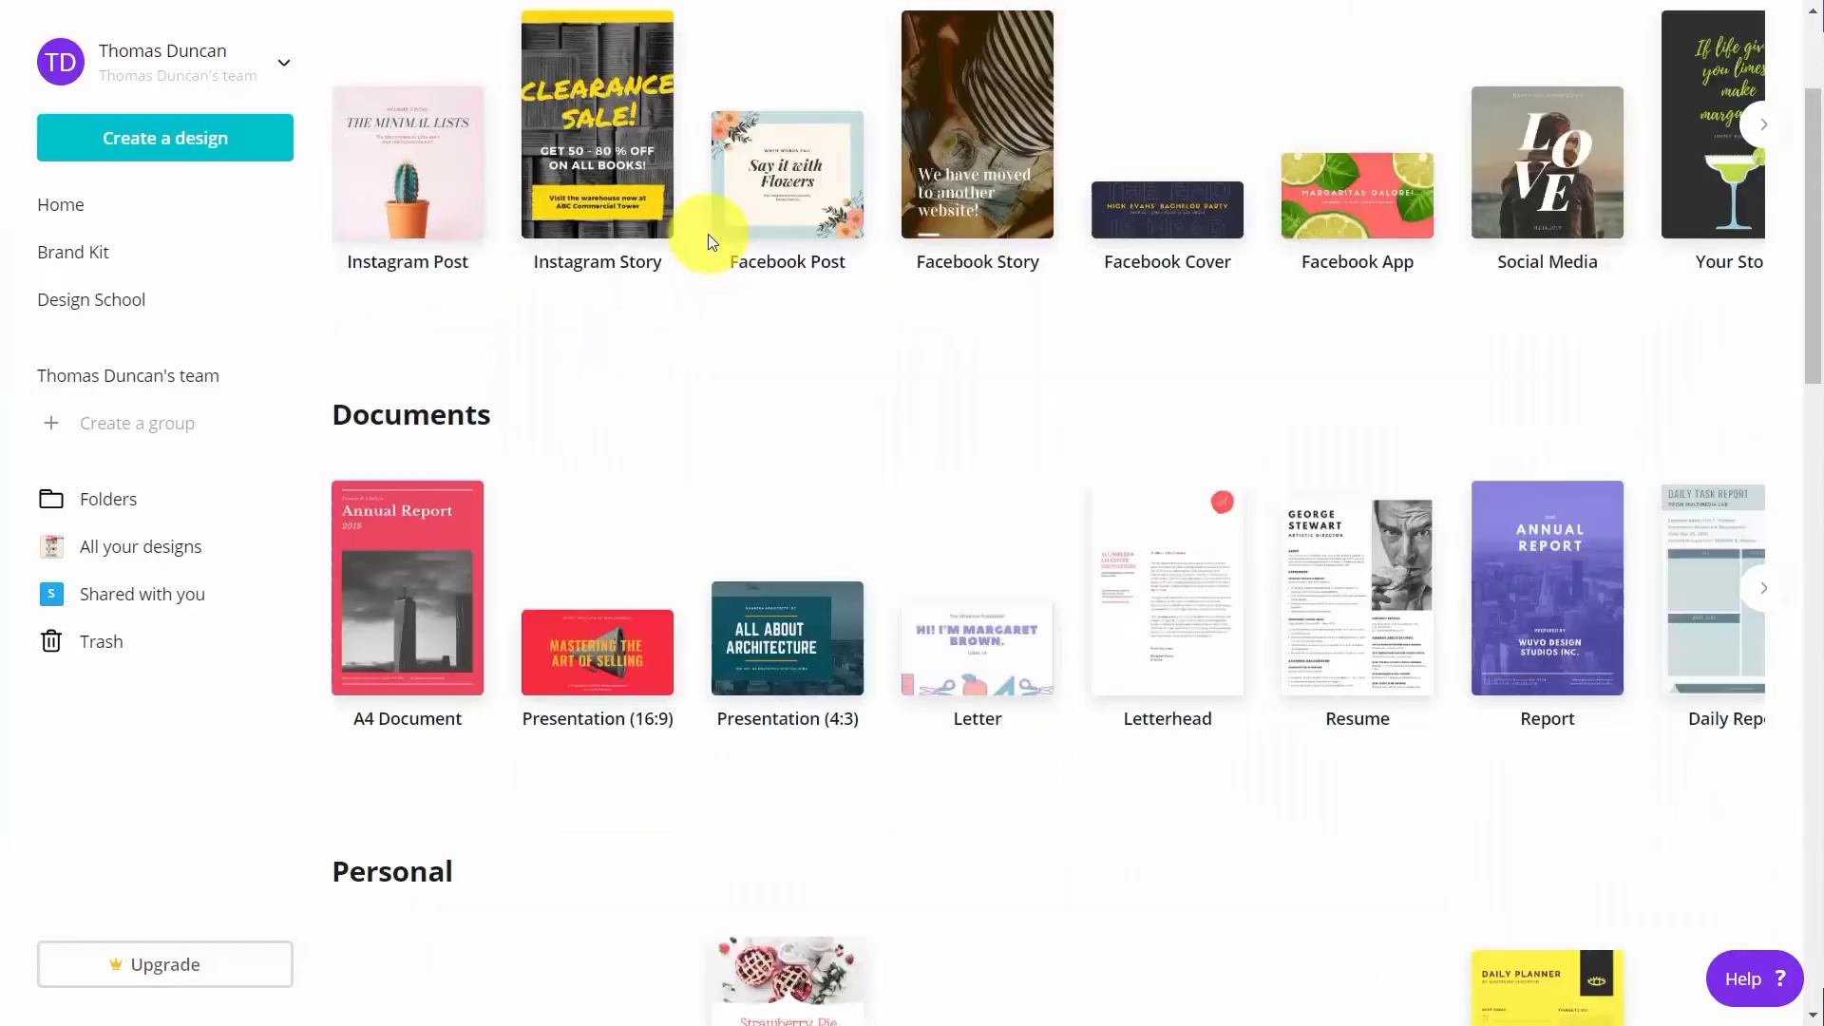
pyautogui.scroll(-13, 703, 235)
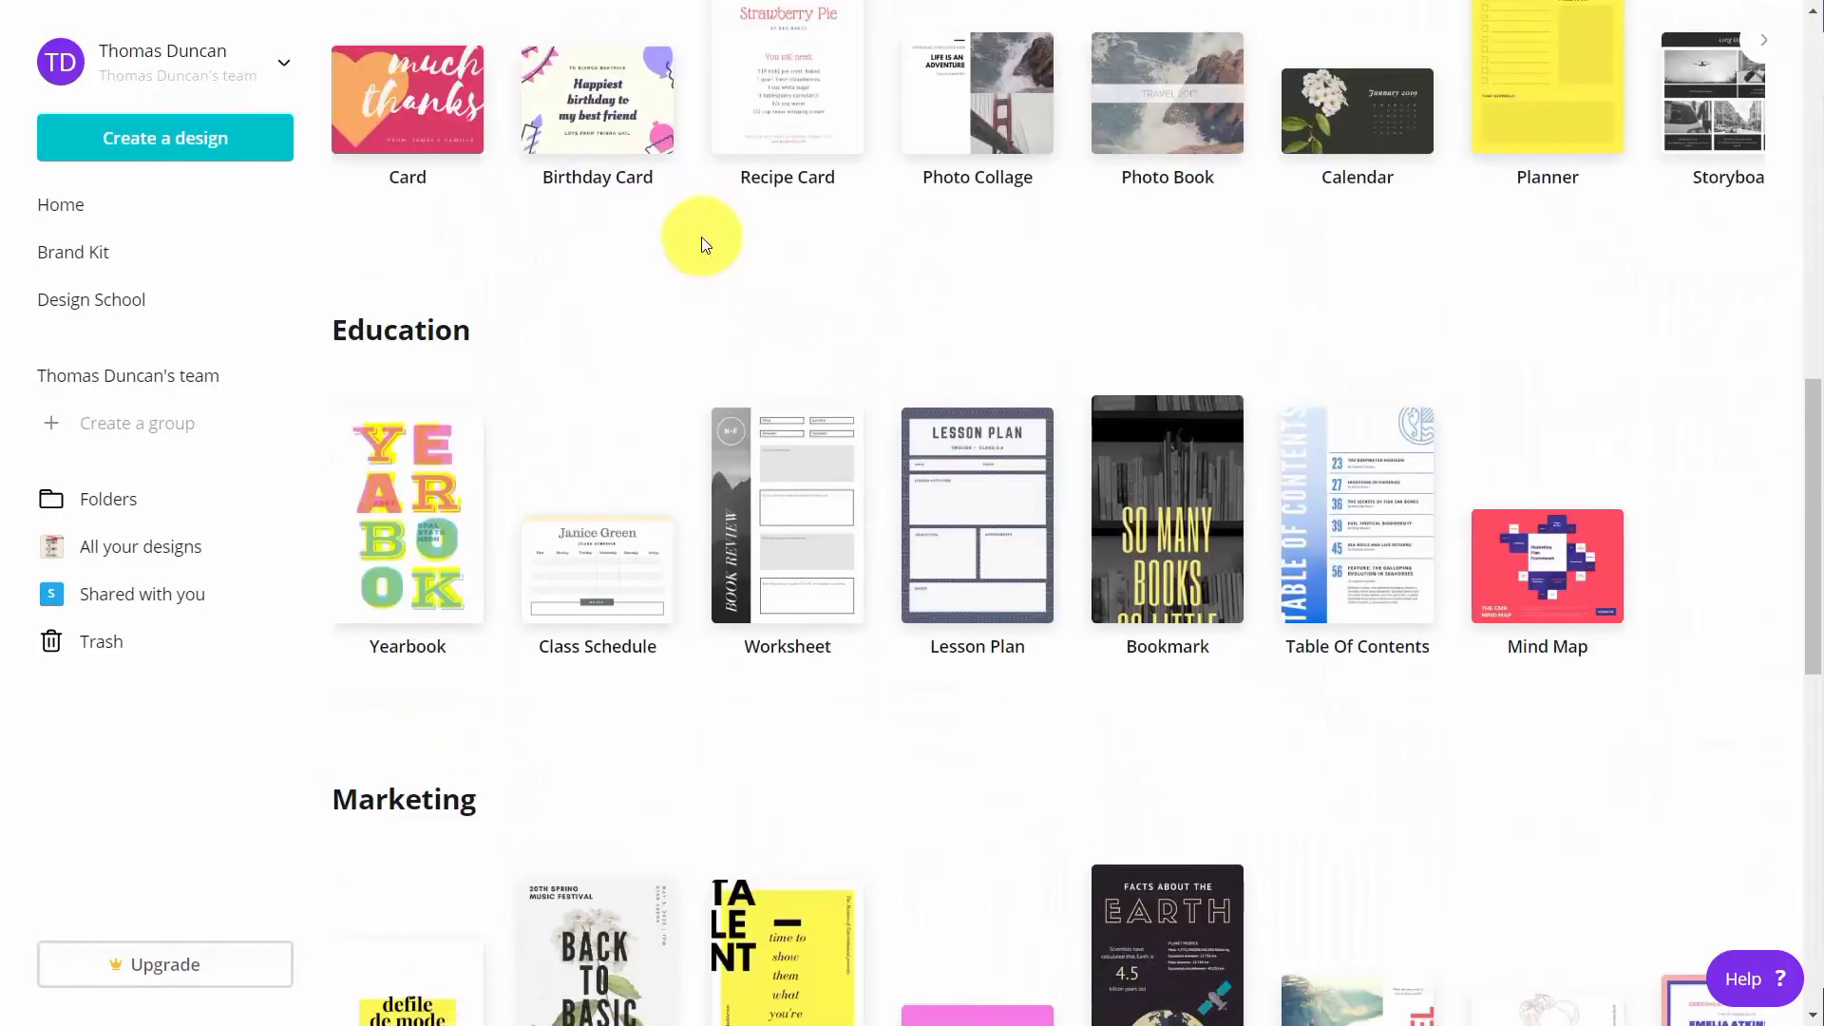
pyautogui.scroll(-5, 695, 238)
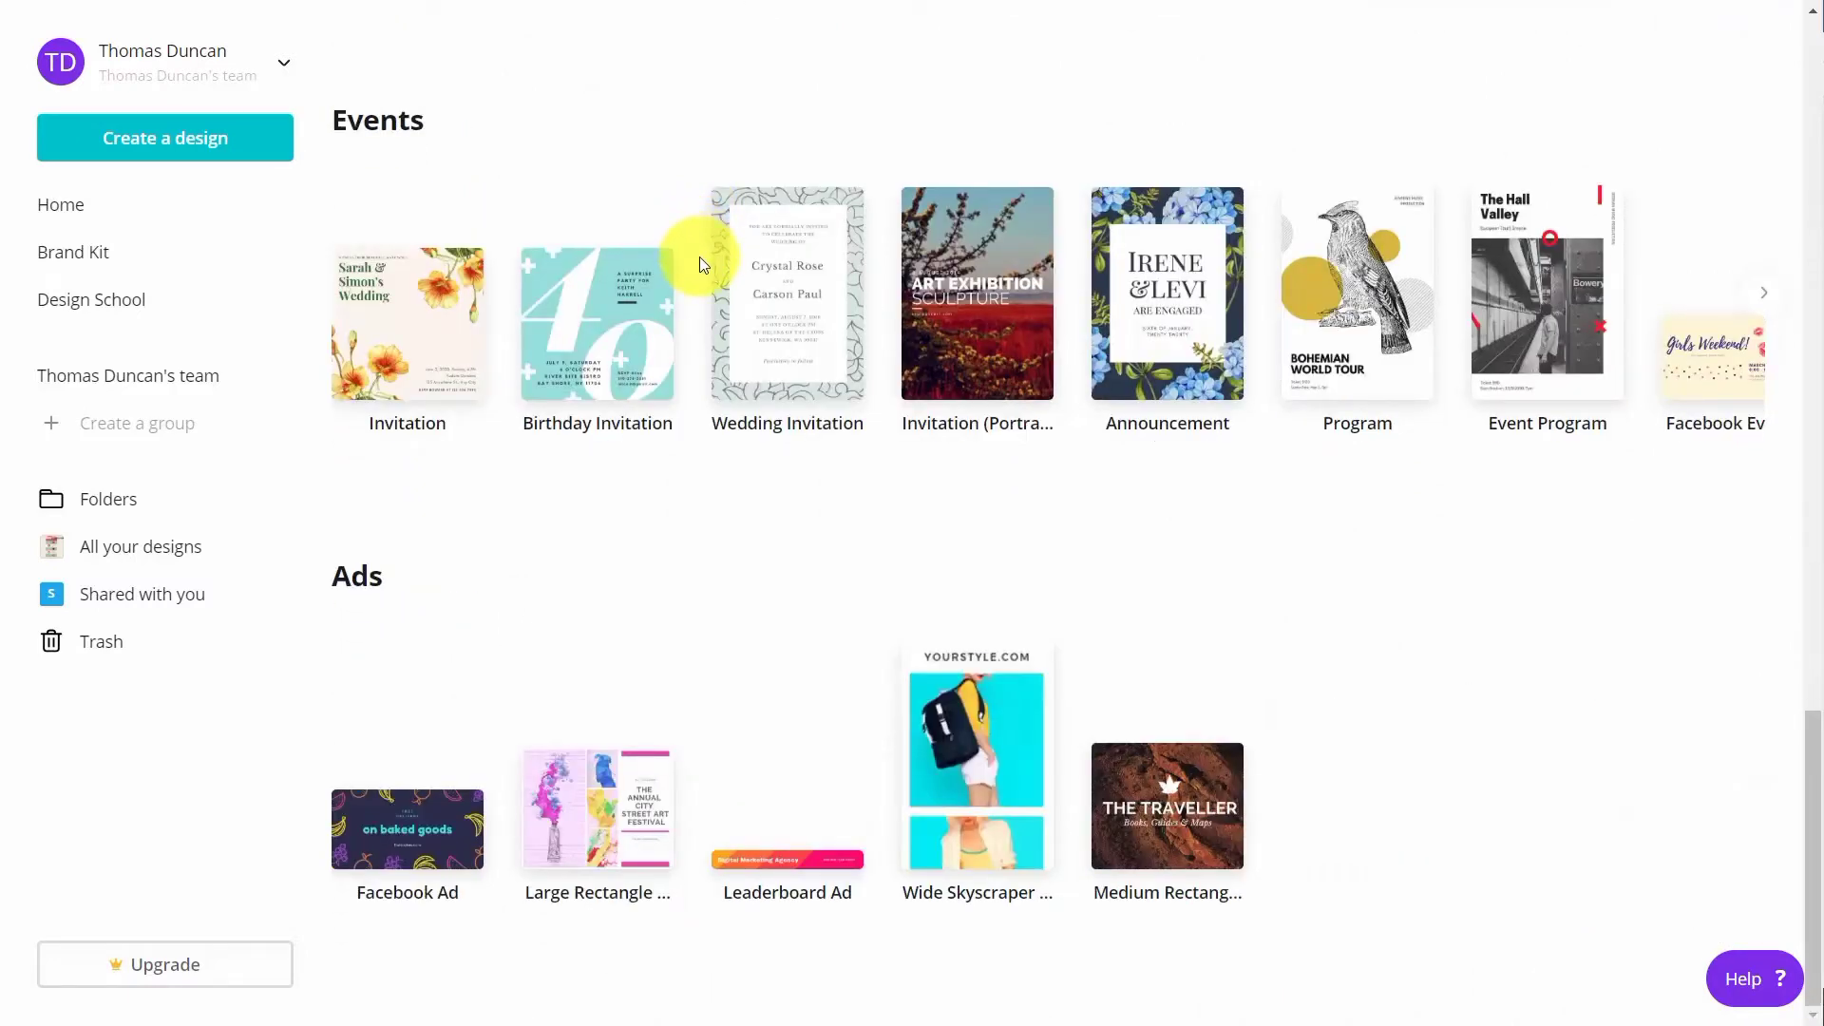
pyautogui.scroll(20, 699, 257)
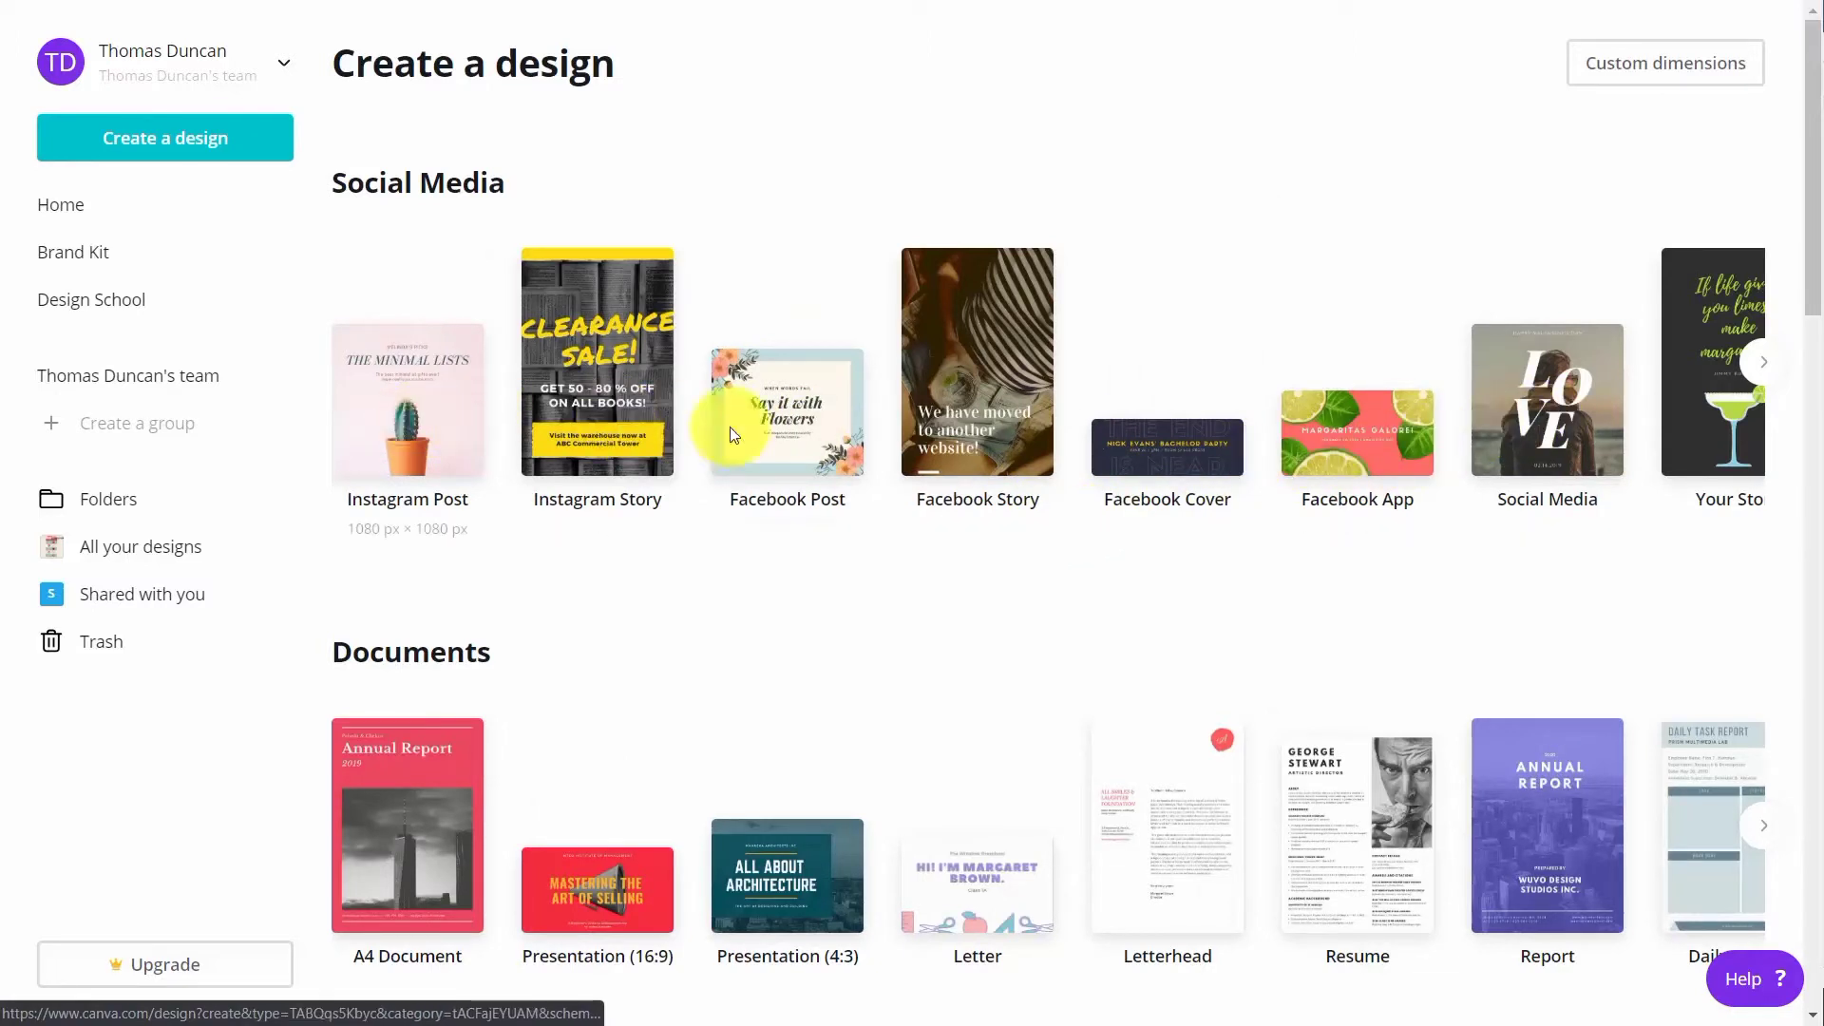
# Start a Your Story design from the Social Media types and look through its templates
pyautogui.click(1765, 363)
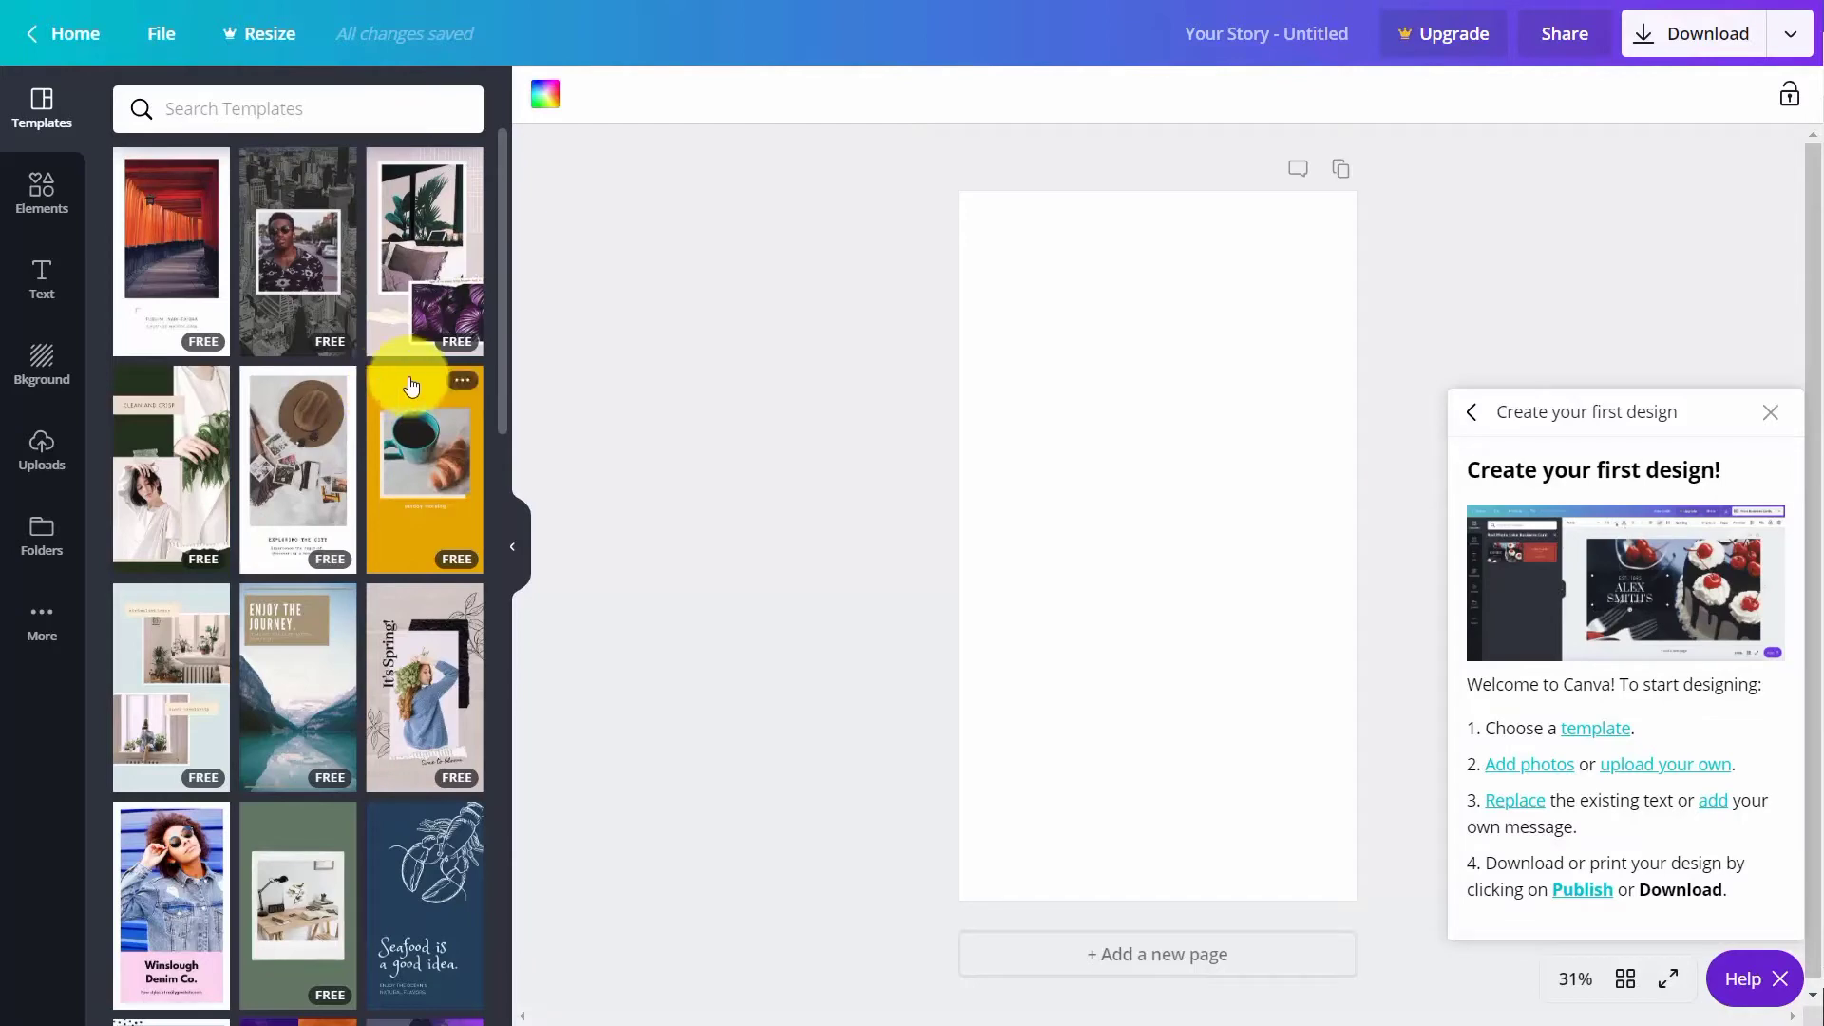
pyautogui.scroll(-2, 413, 382)
pyautogui.scroll(-6, 413, 382)
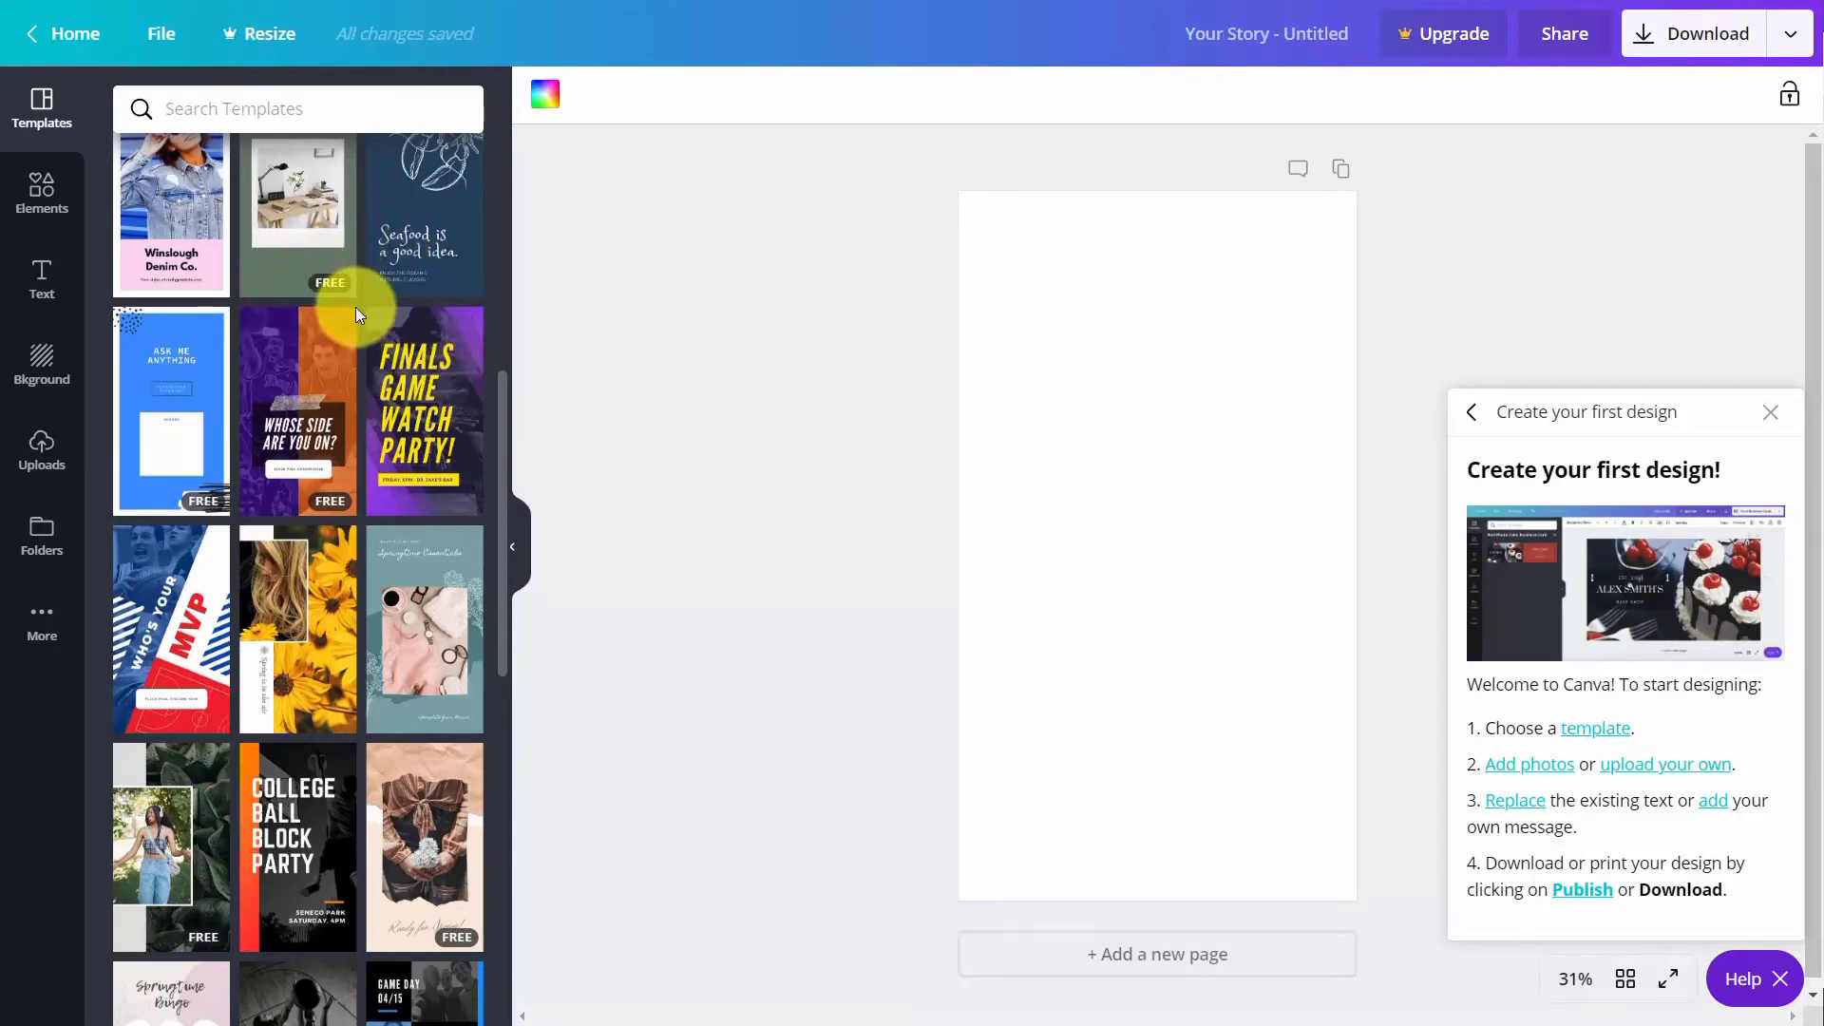
pyautogui.scroll(3, 356, 305)
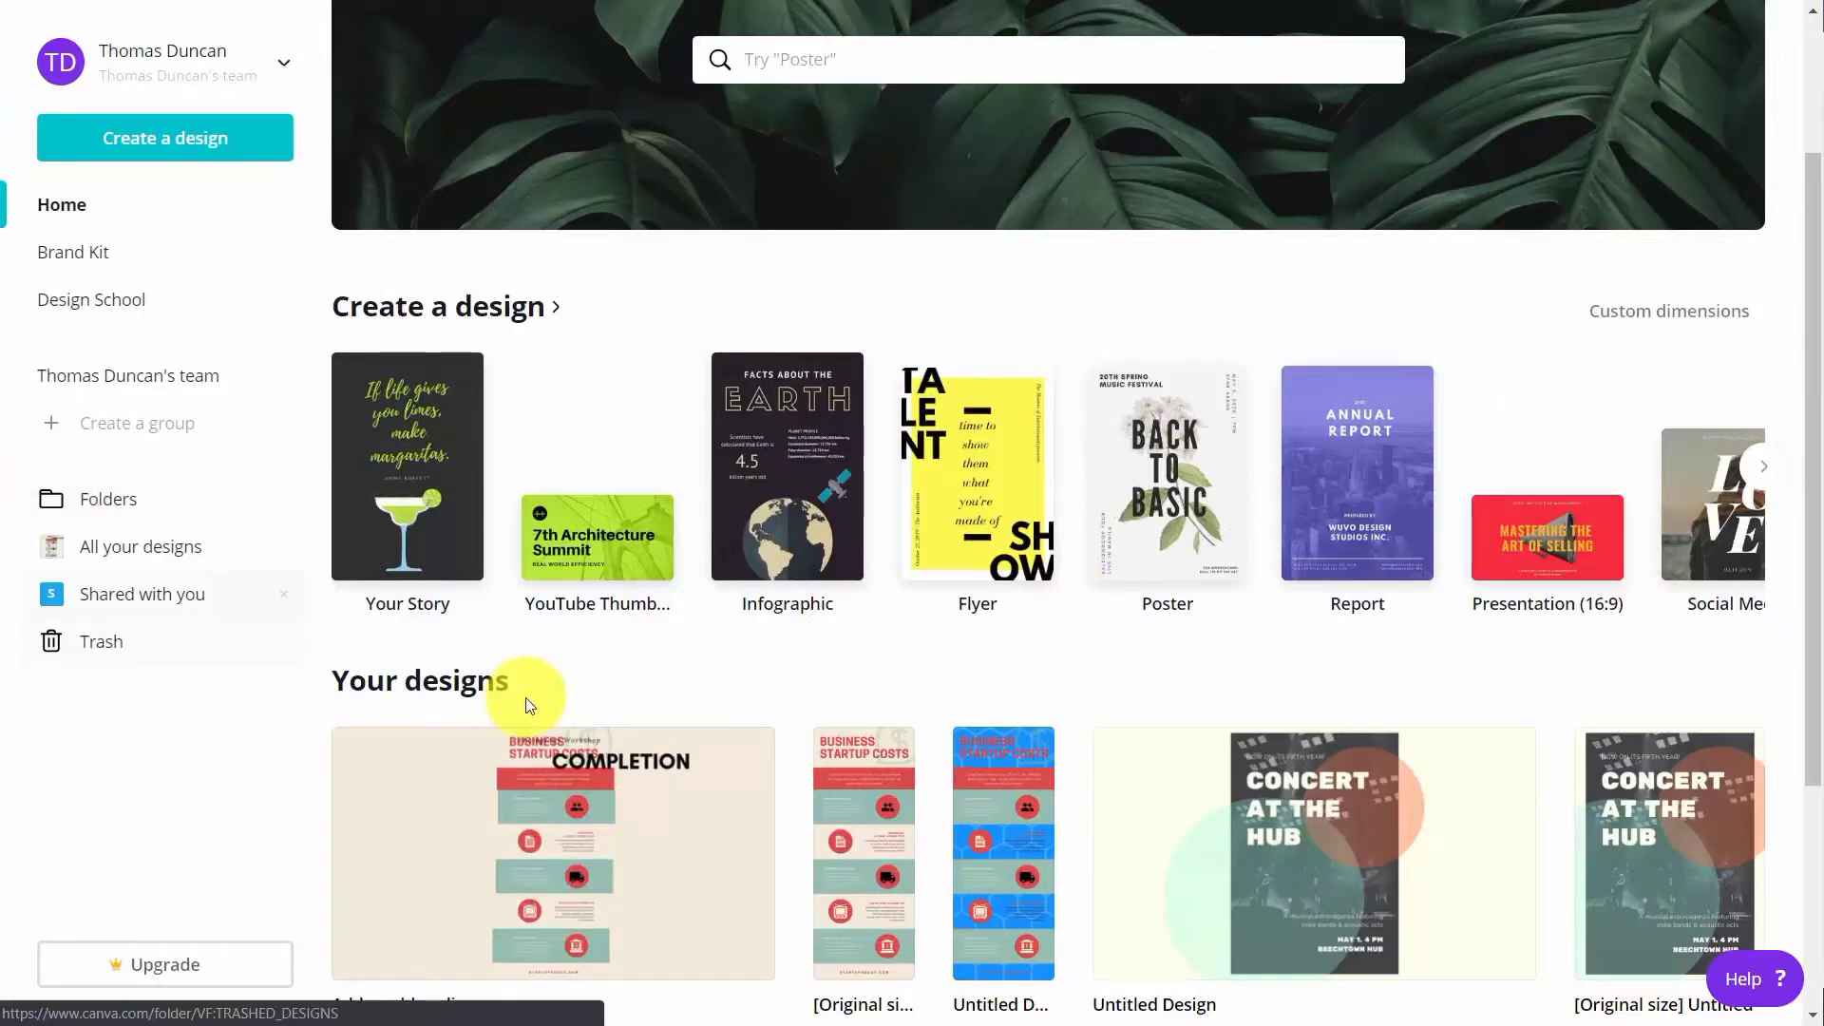
# Search the home page's design types for "facebook" and start a Facebook App design
pyautogui.scroll(-2, 665, 646)
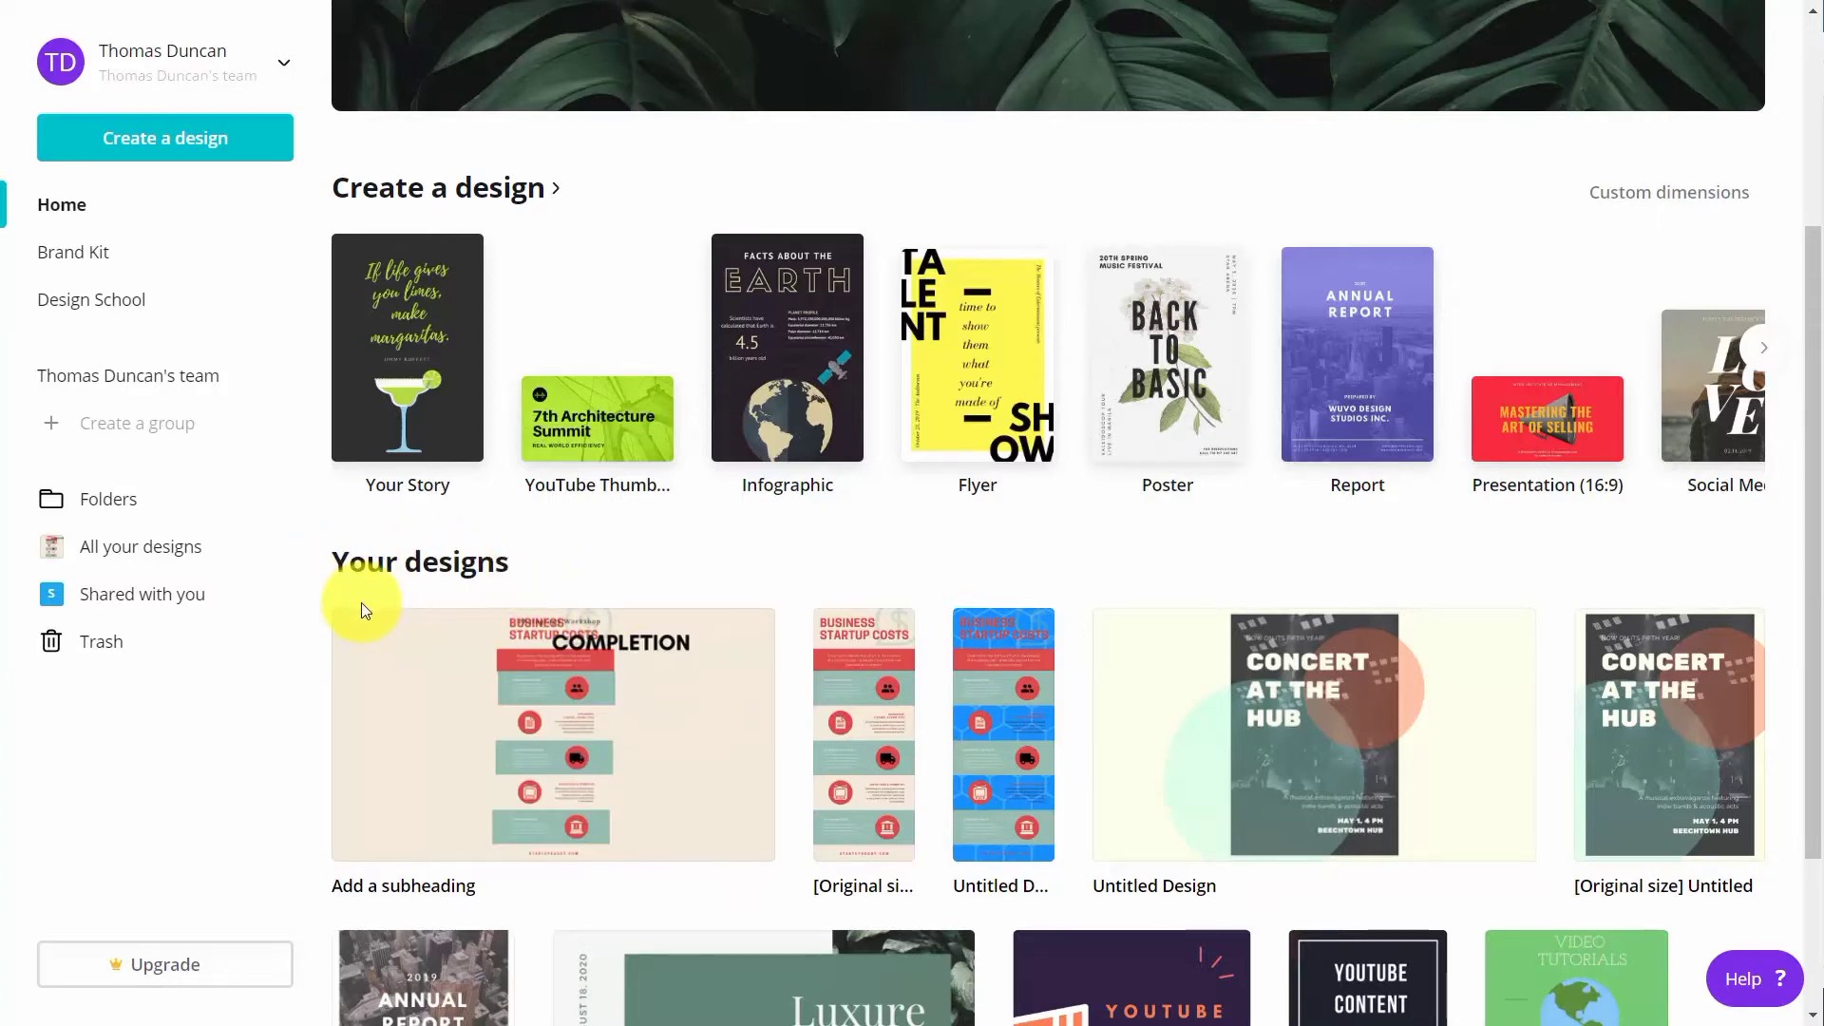
pyautogui.scroll(3, 361, 602)
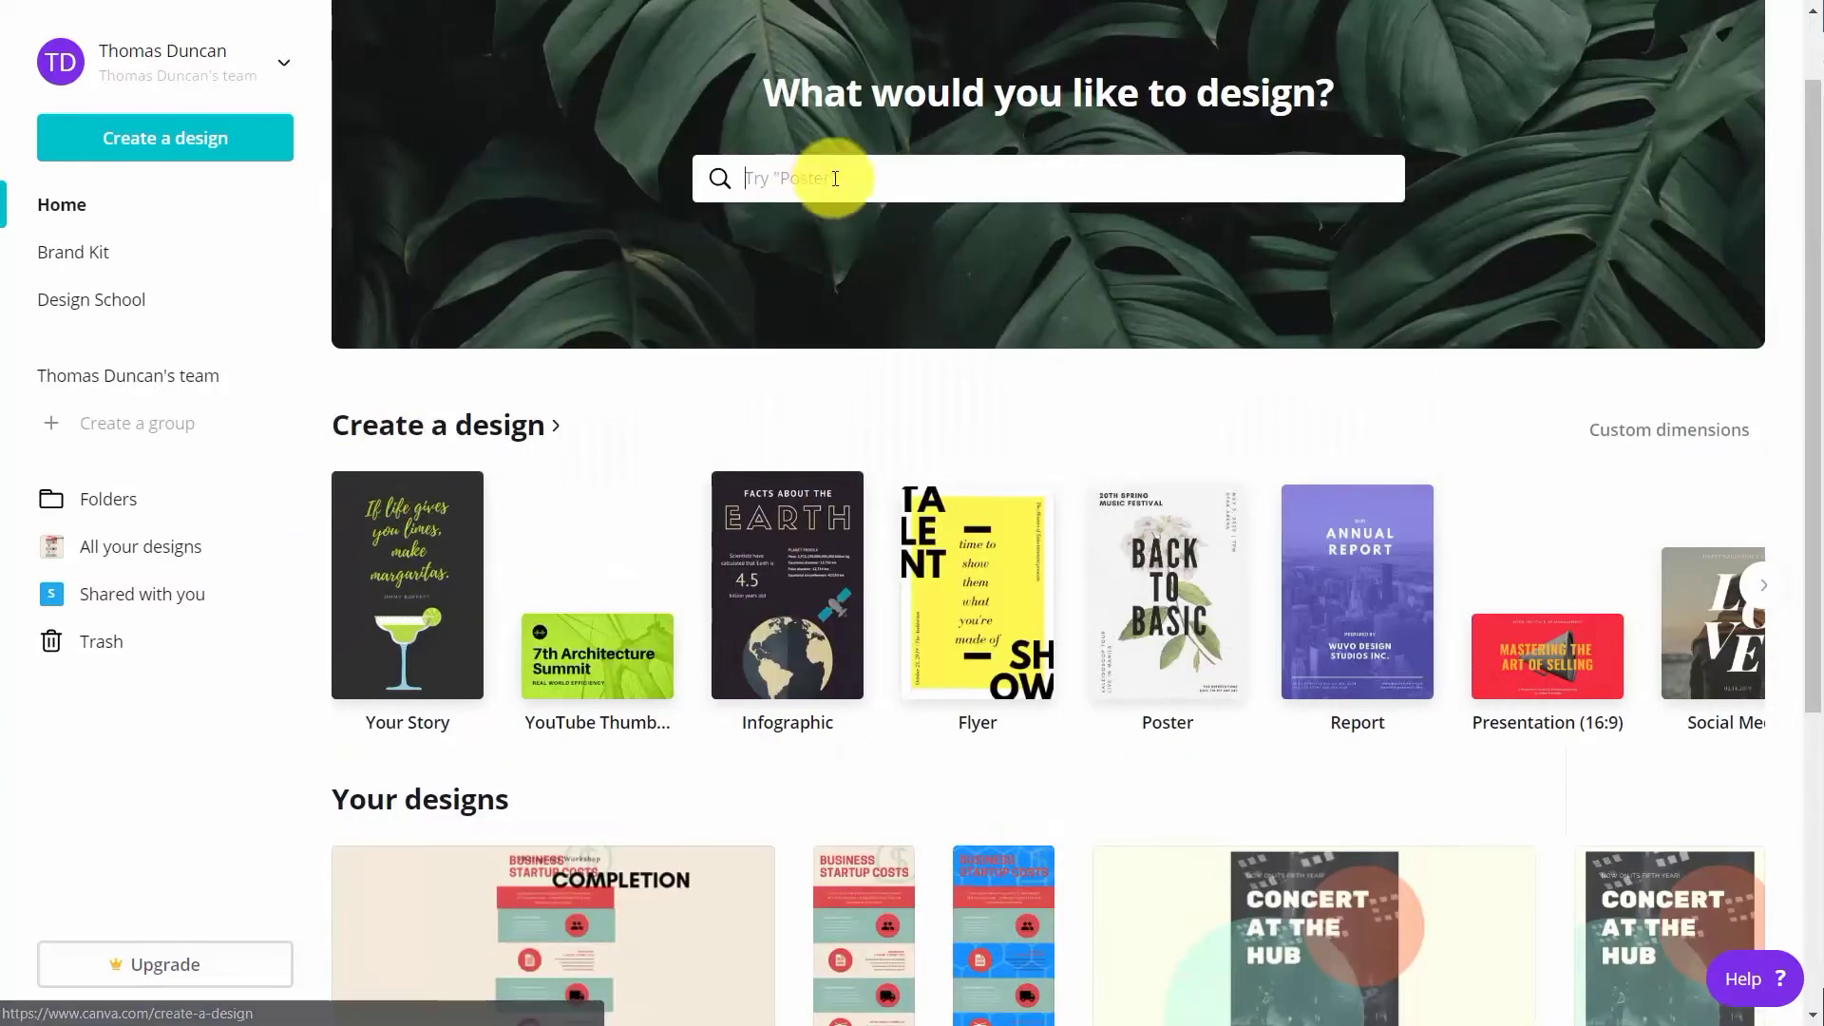
pyautogui.click(781, 181)
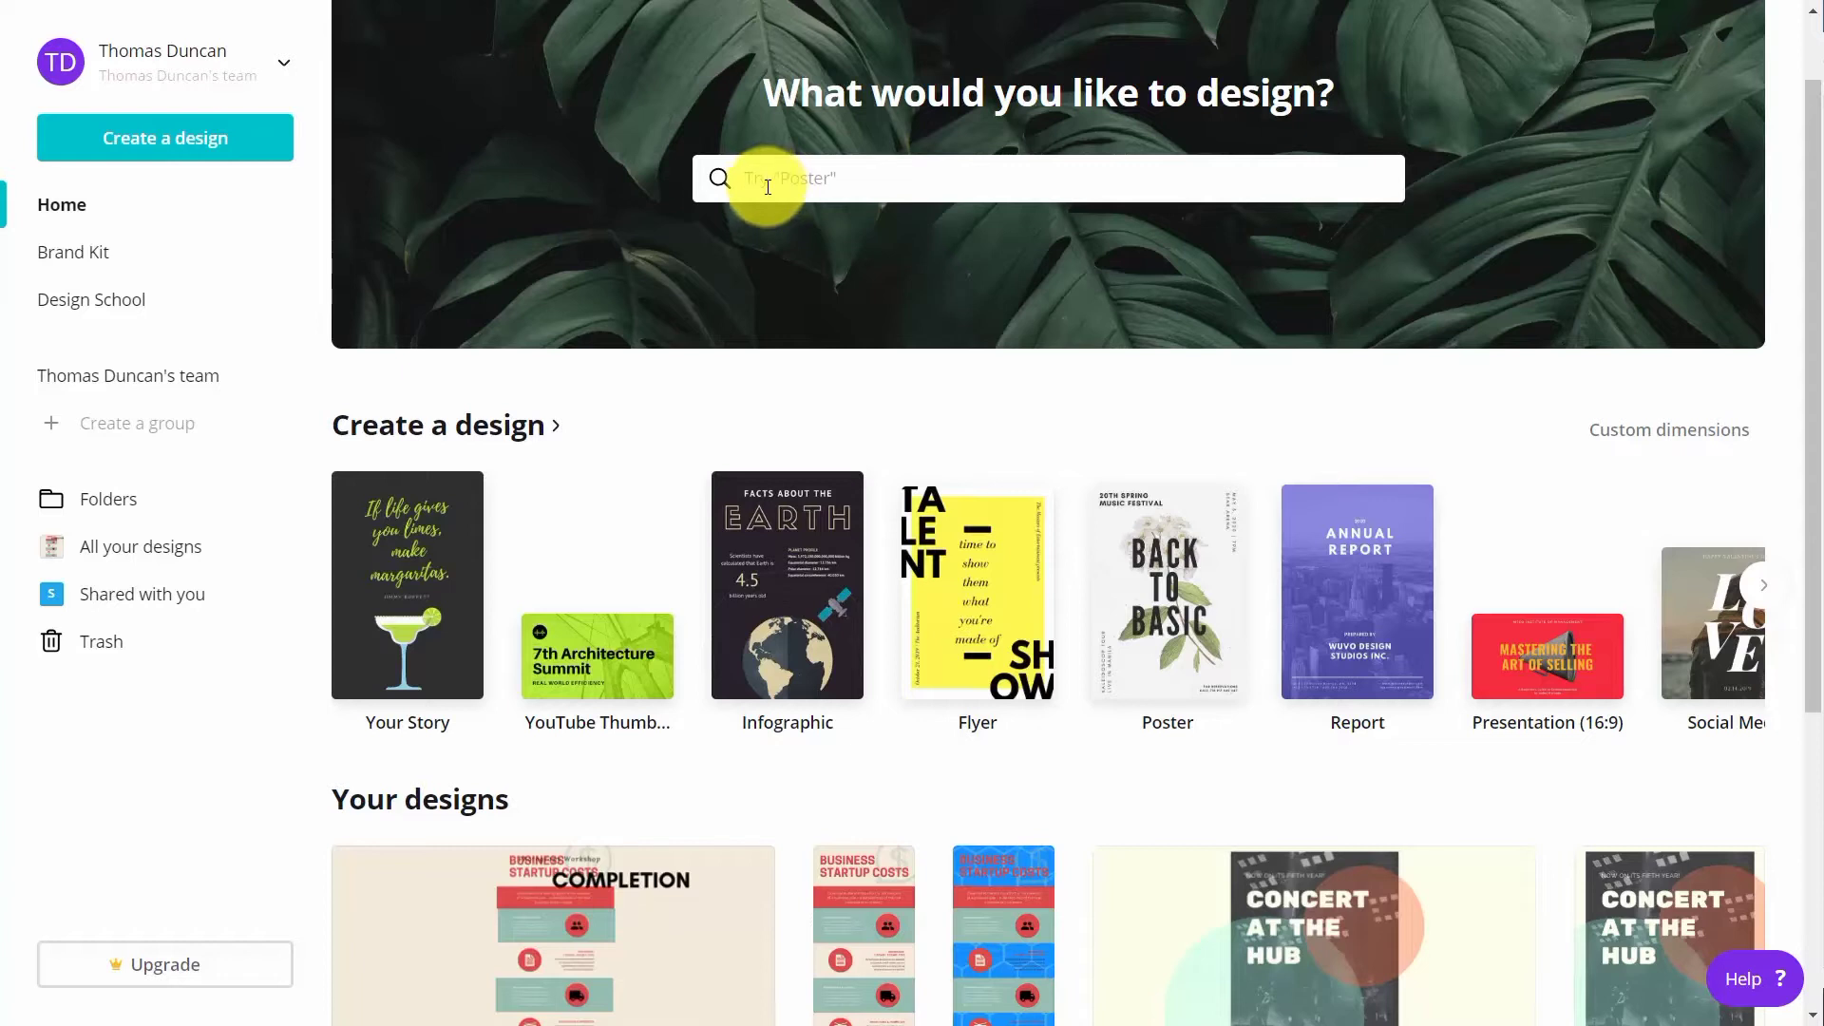
pyautogui.write('facebook')
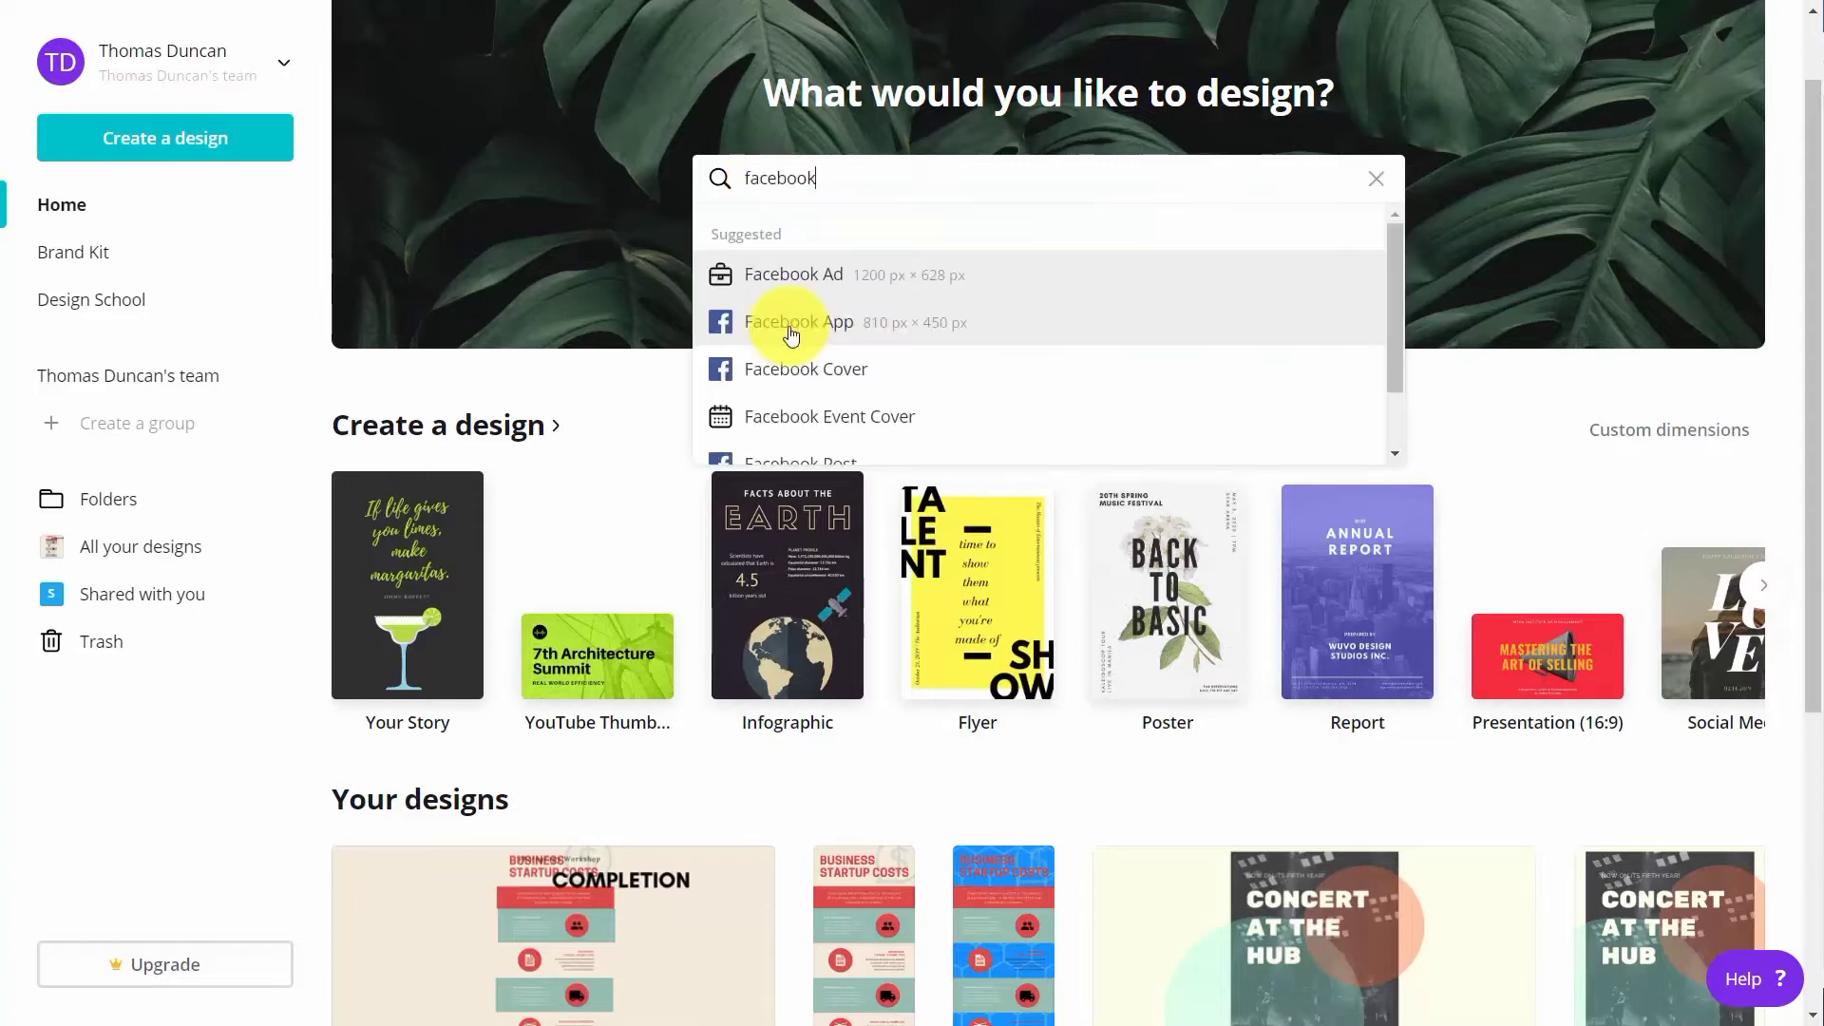
pyautogui.click(792, 328)
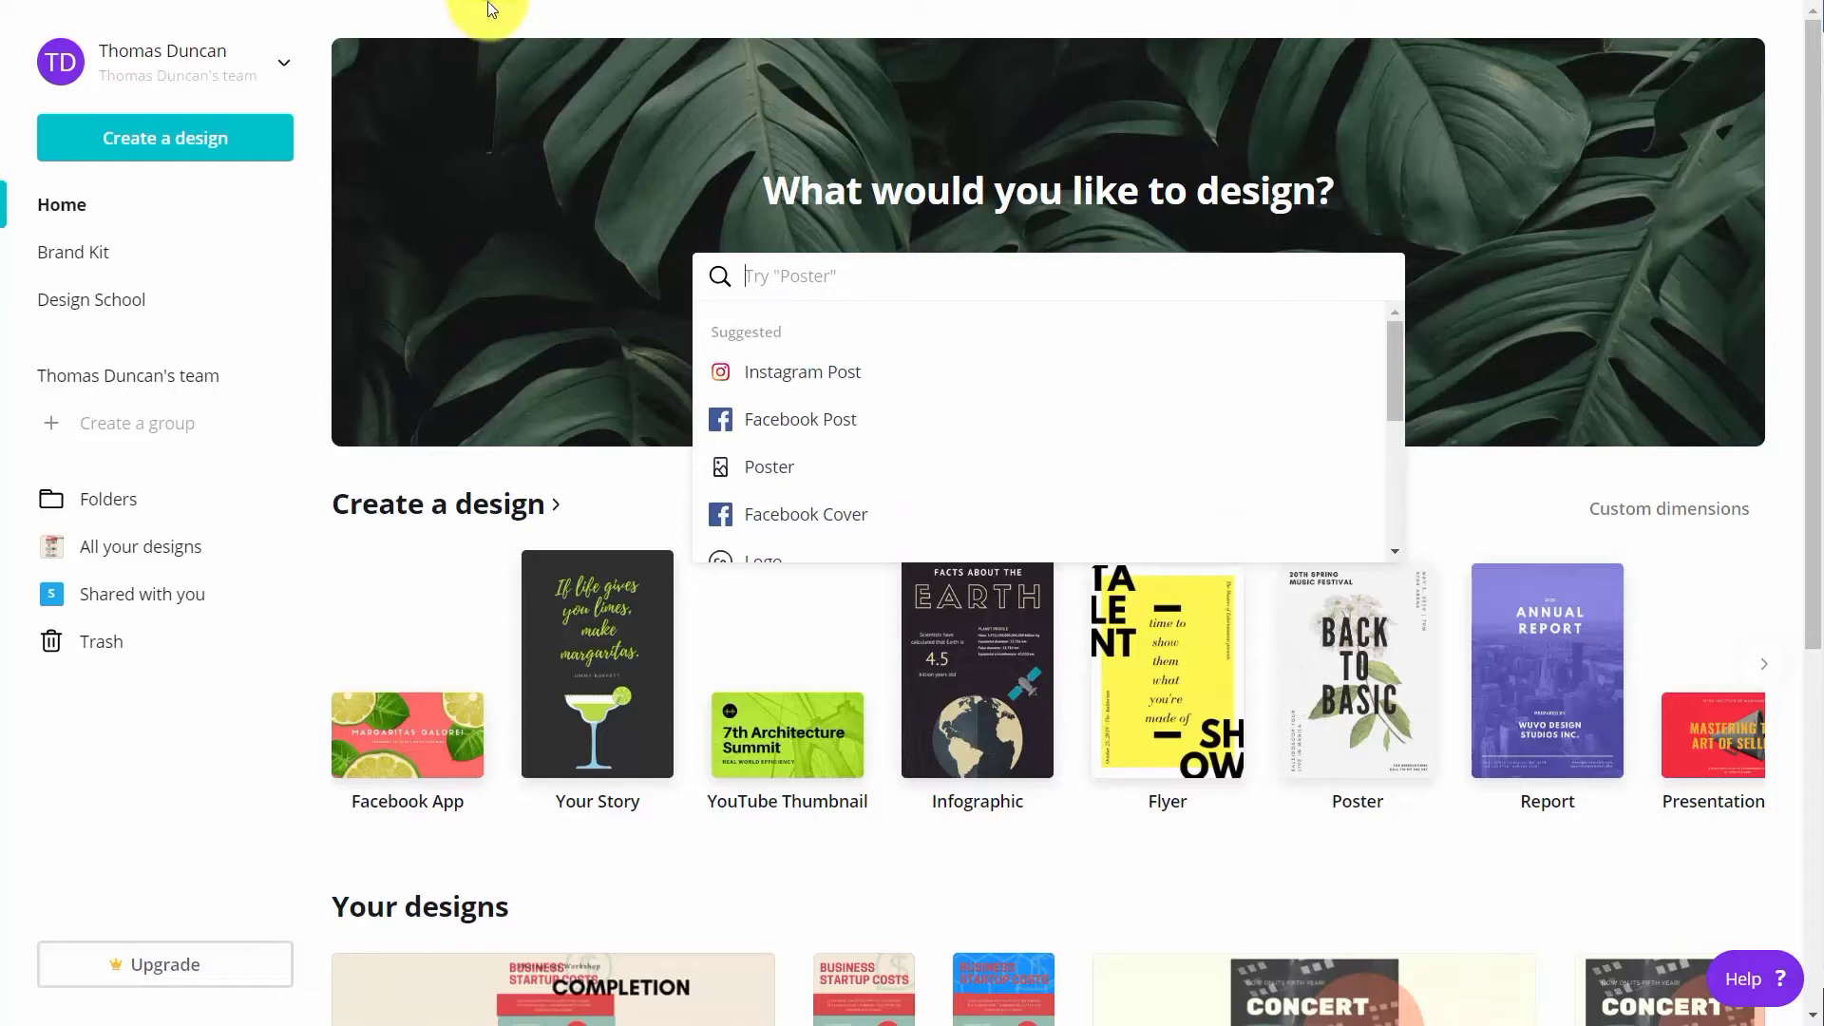
# Create a new design with custom dimensions of 900 × 600 px
pyautogui.click(190, 149)
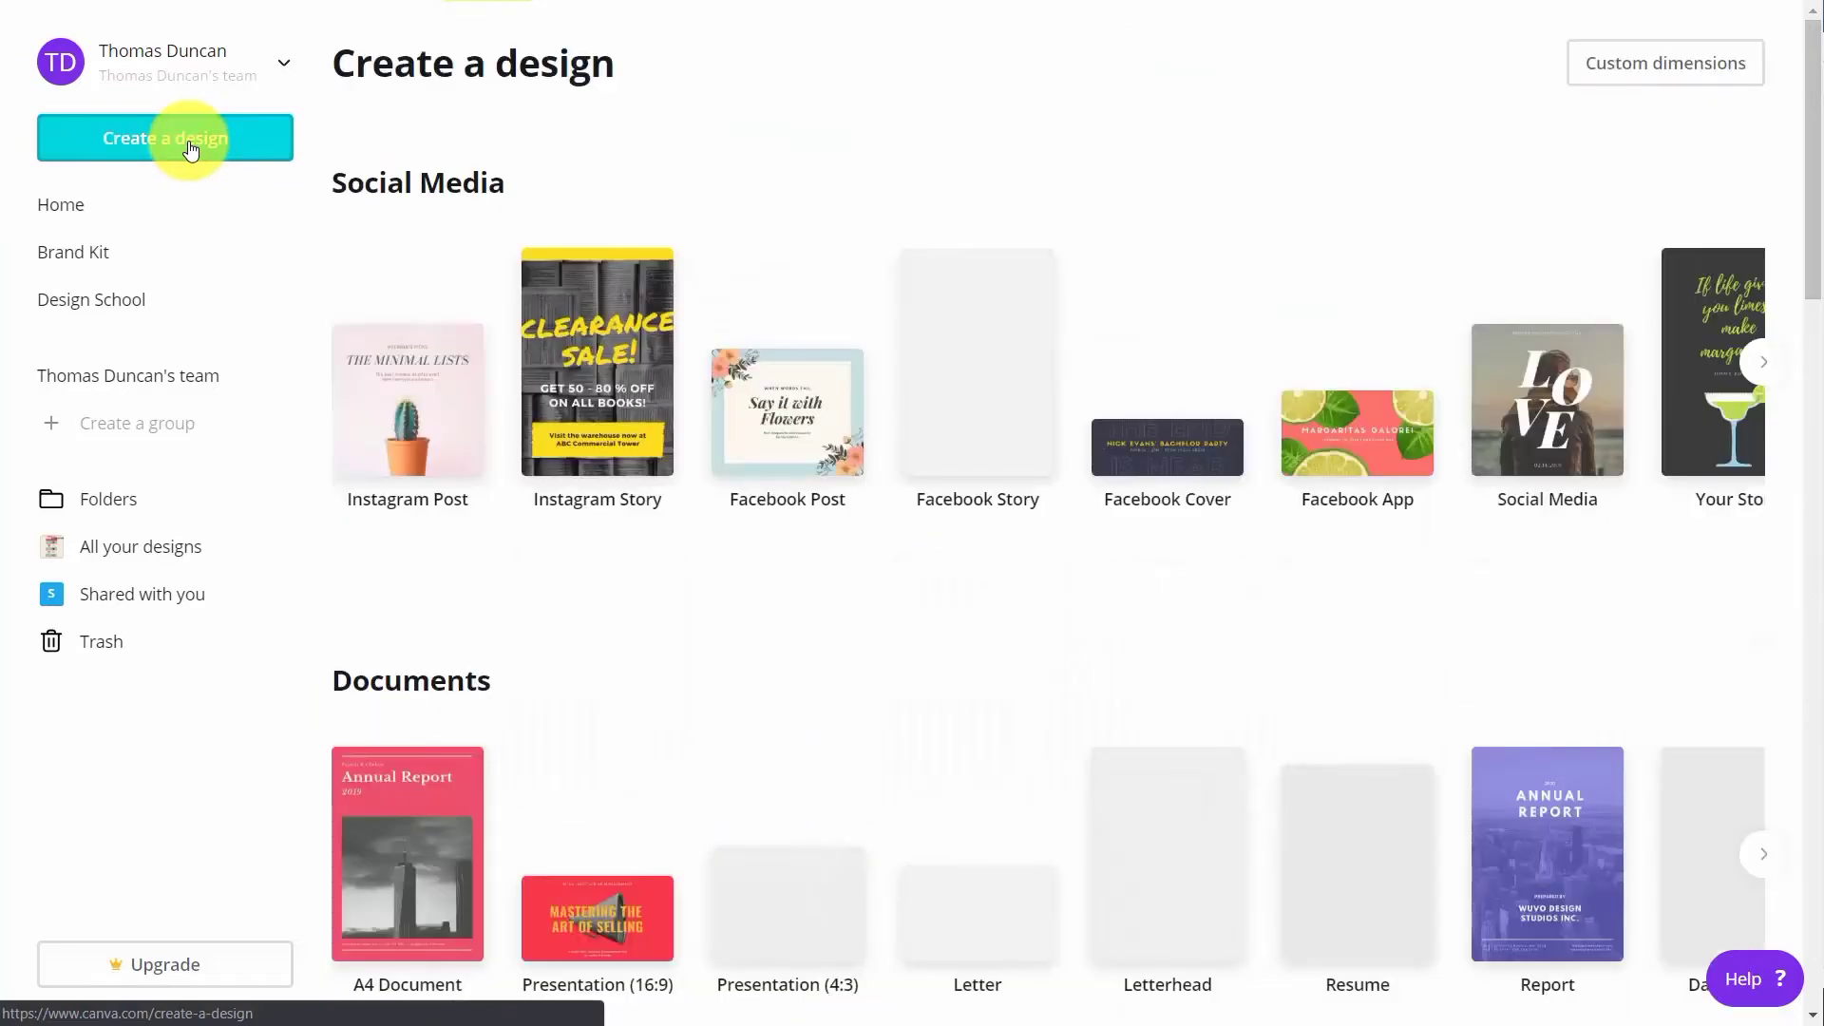
pyautogui.click(1596, 74)
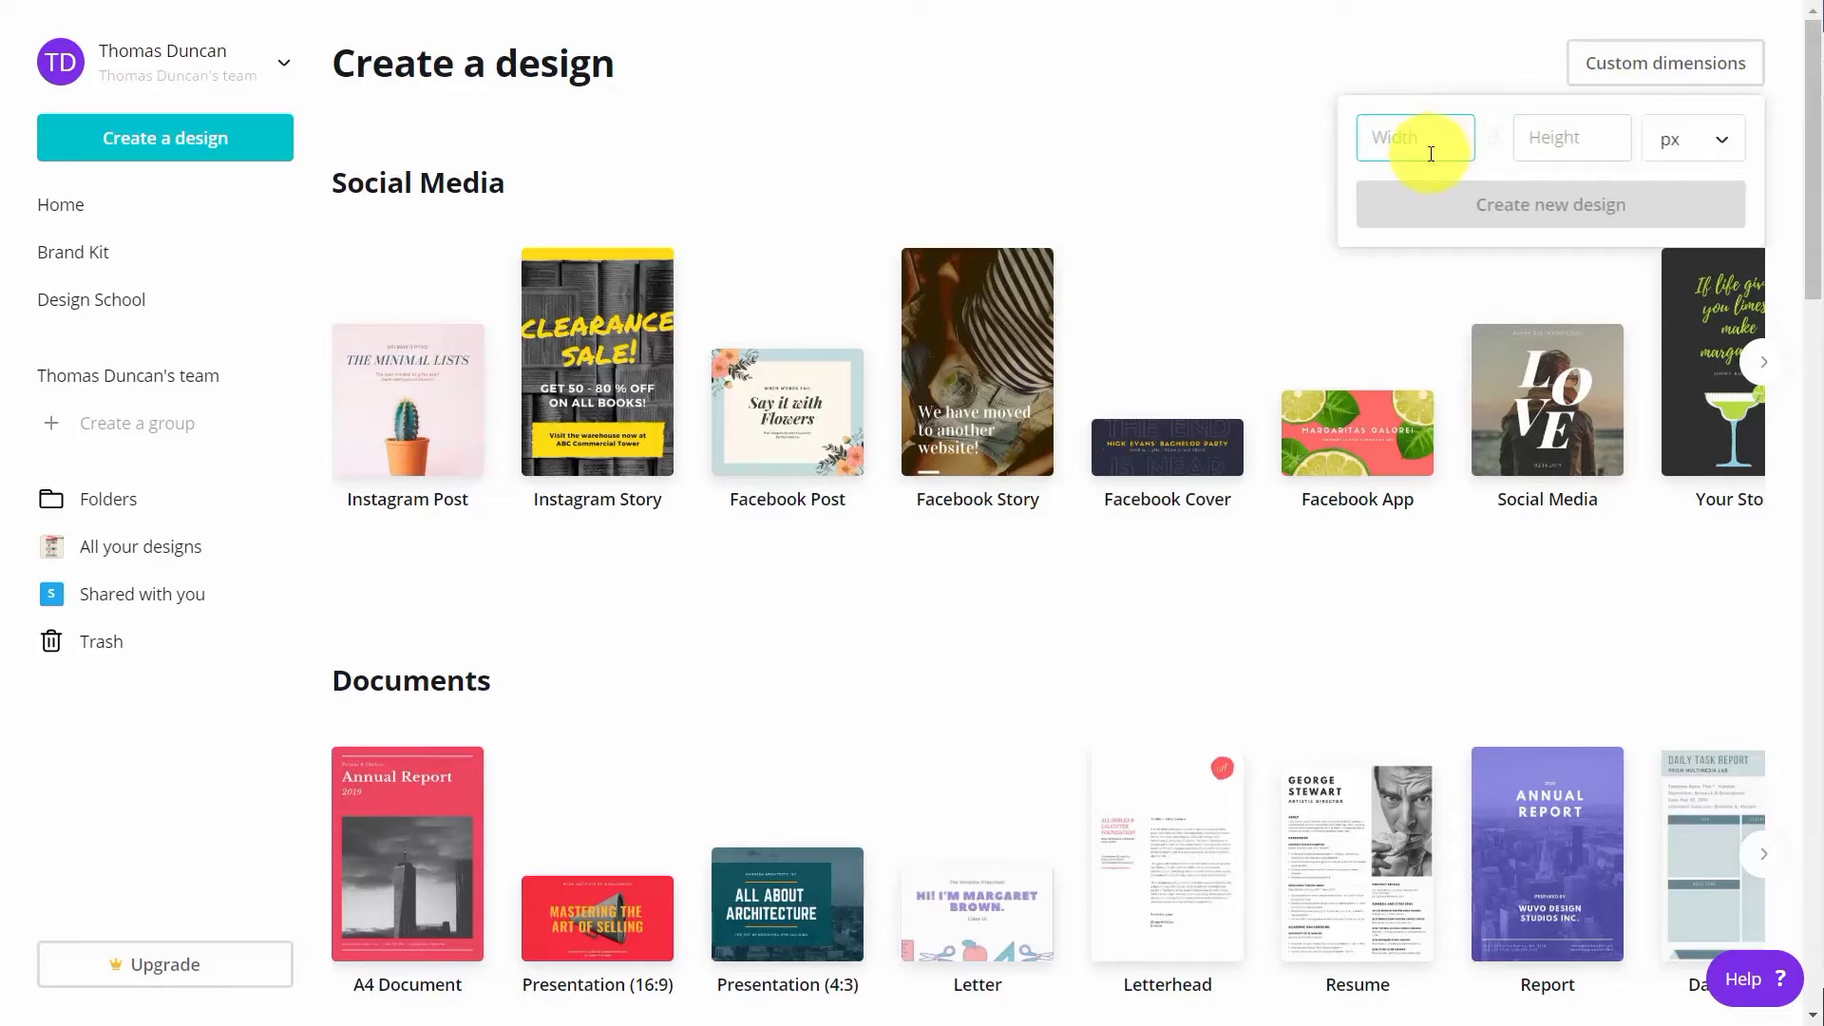
pyautogui.write('900')
pyautogui.press('Tab')
pyautogui.write('600')
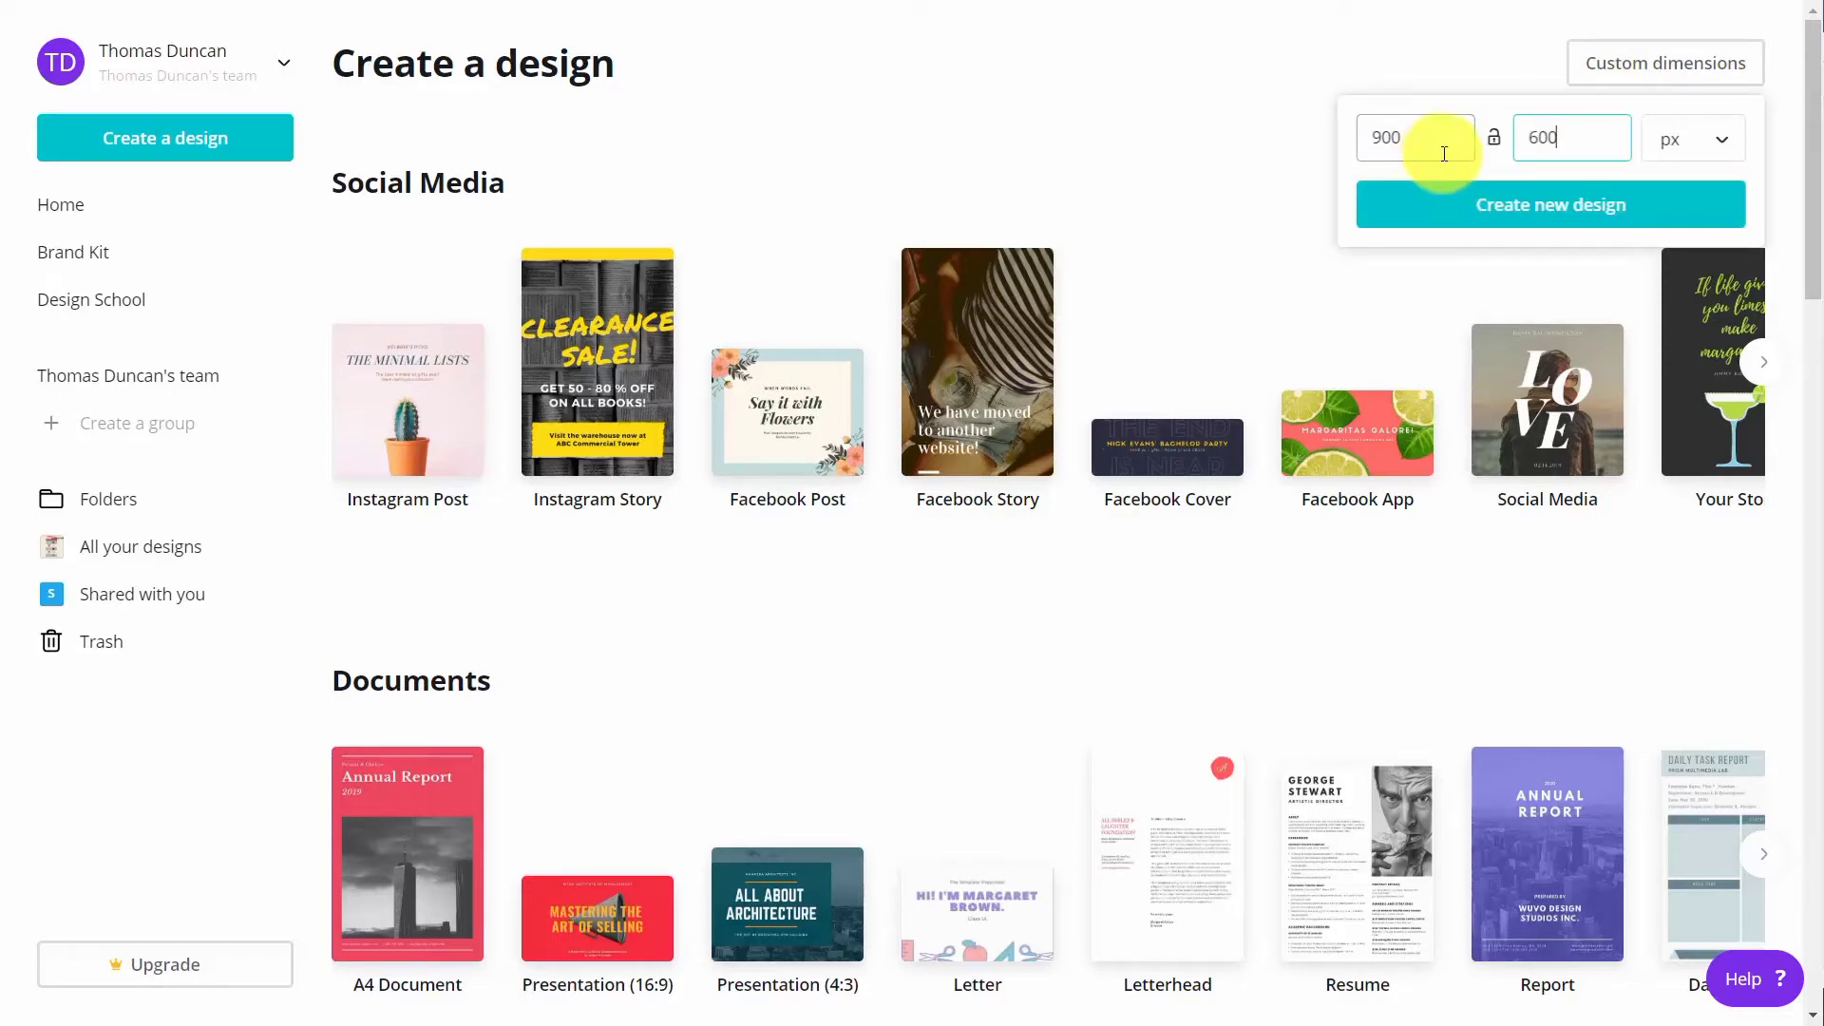
pyautogui.click(1652, 143)
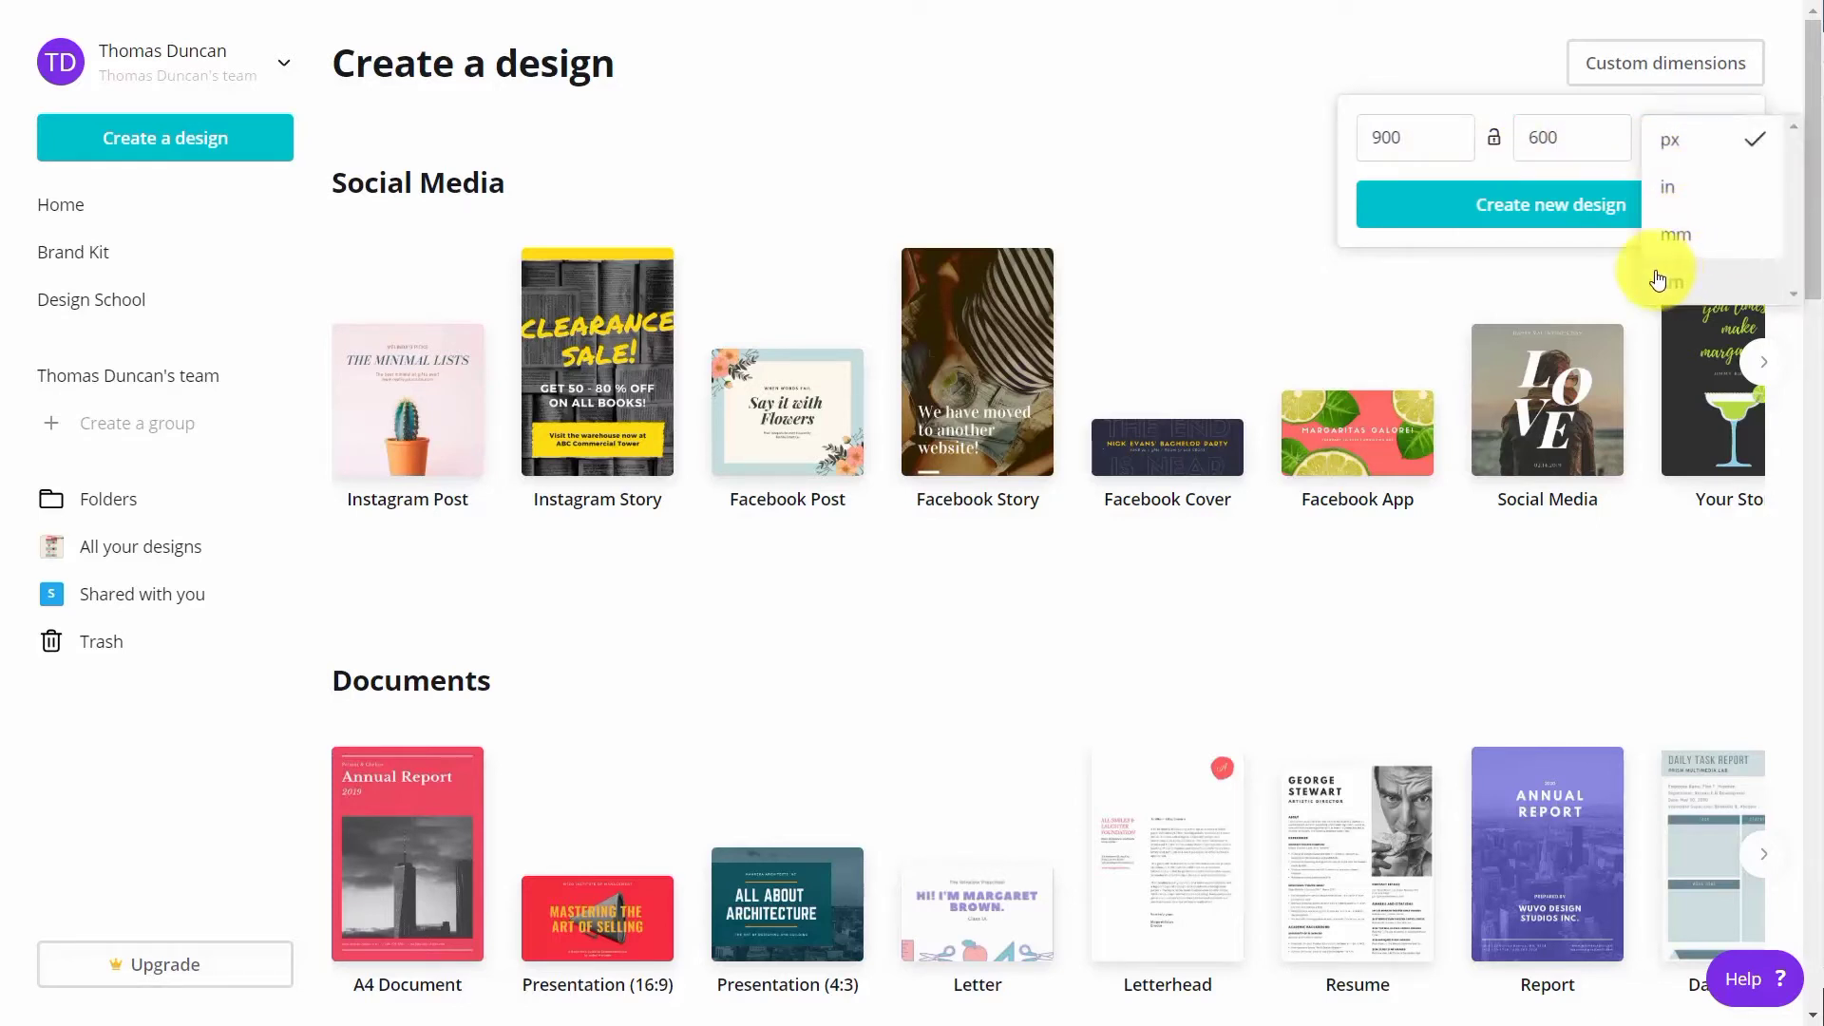
pyautogui.click(1231, 163)
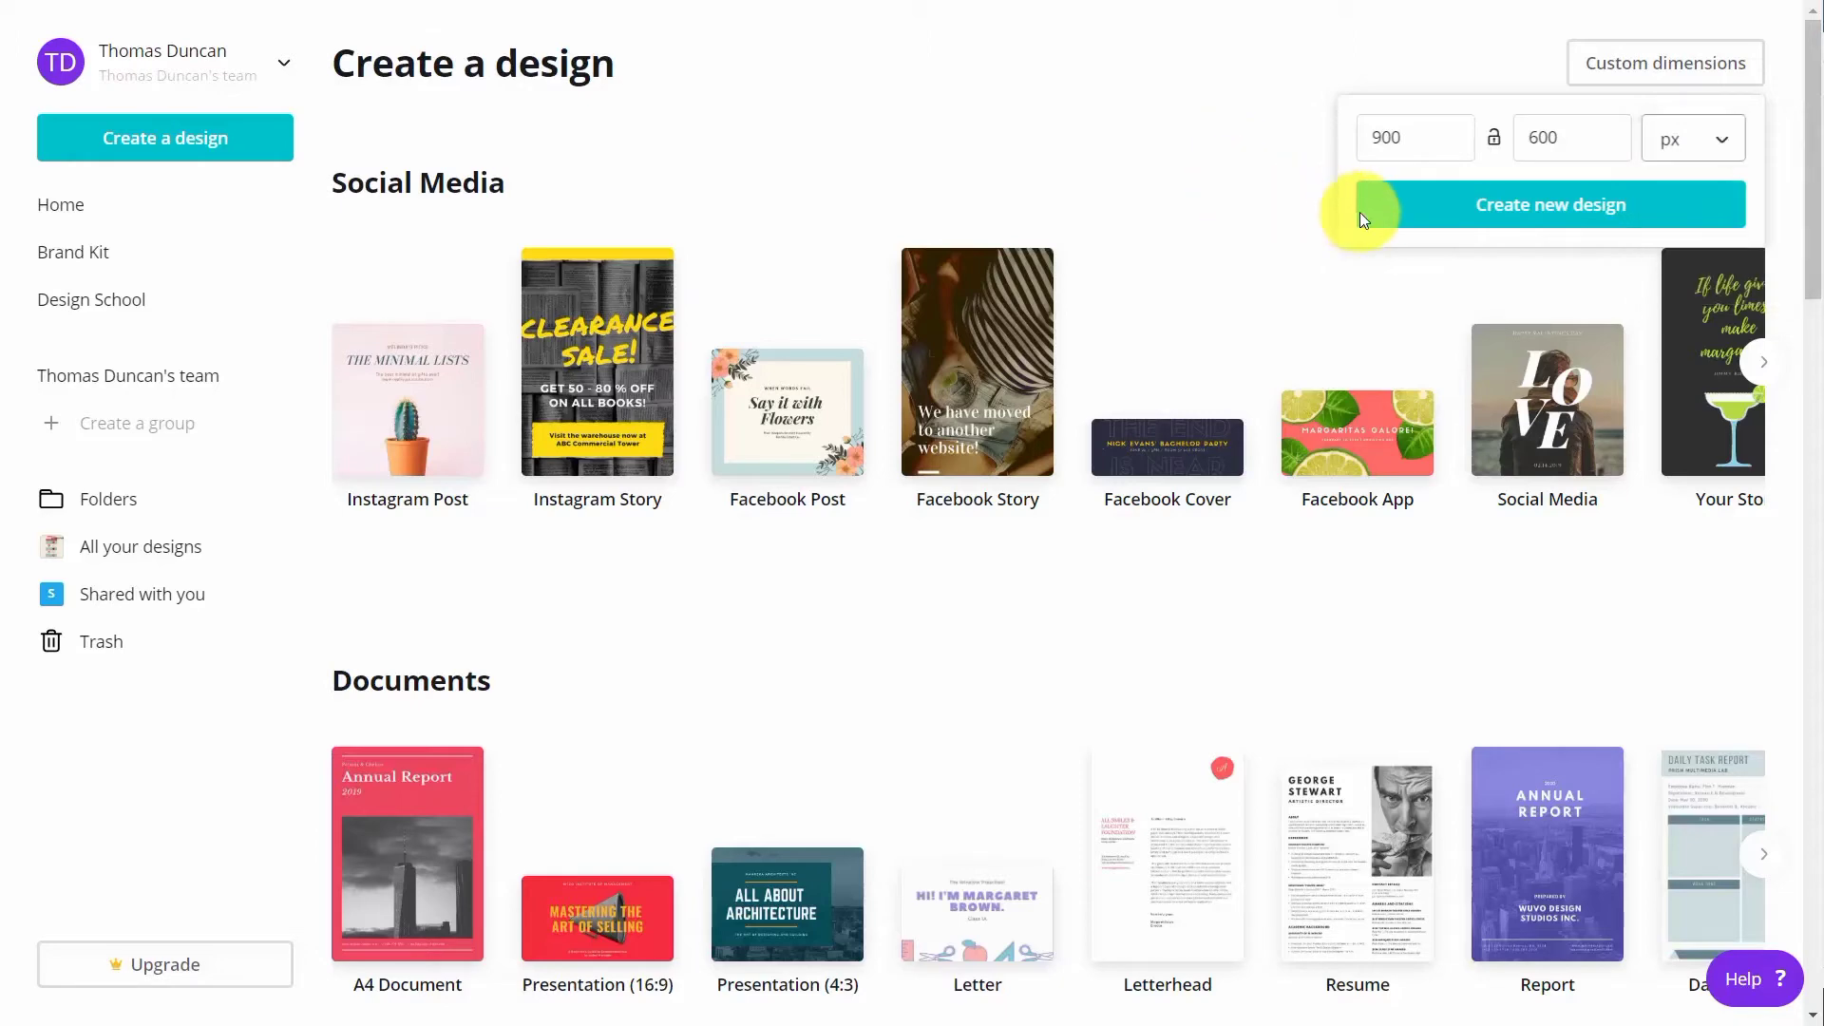
pyautogui.click(1520, 207)
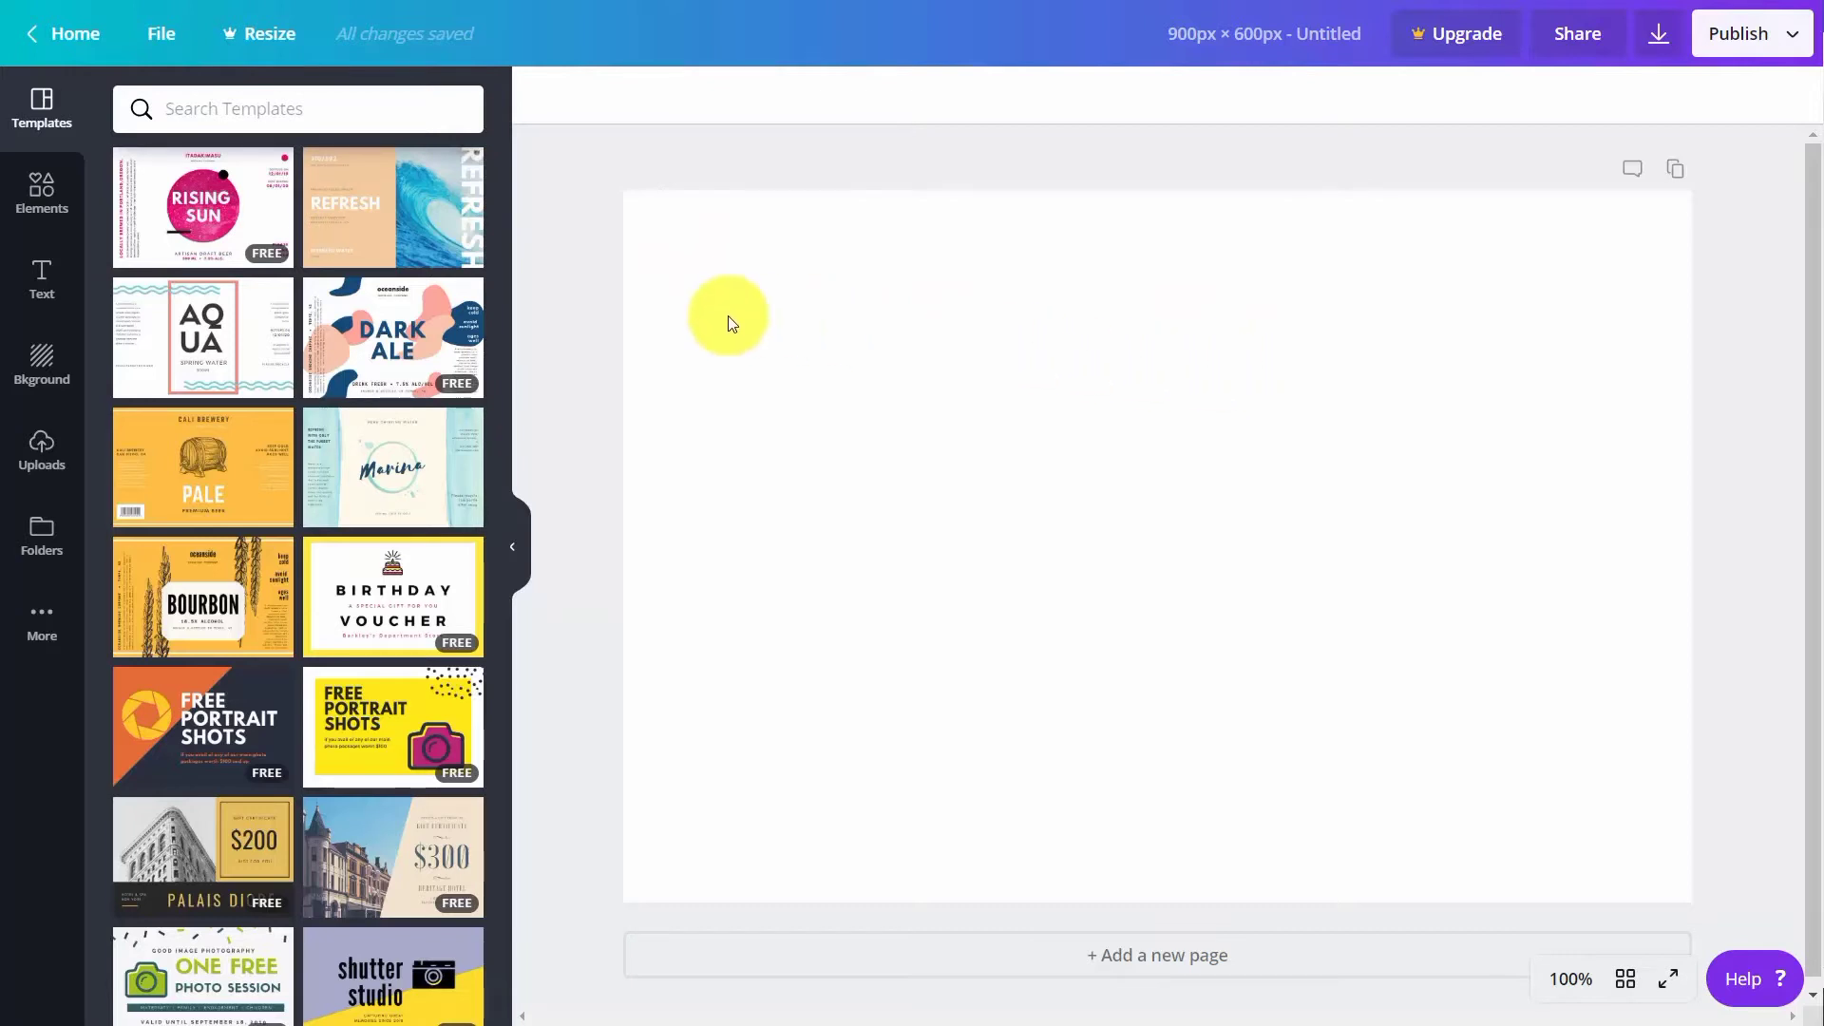
# Apply the Dark Ale label template to the blank page and look through the available elements, text styles and backgrounds
pyautogui.click(377, 332)
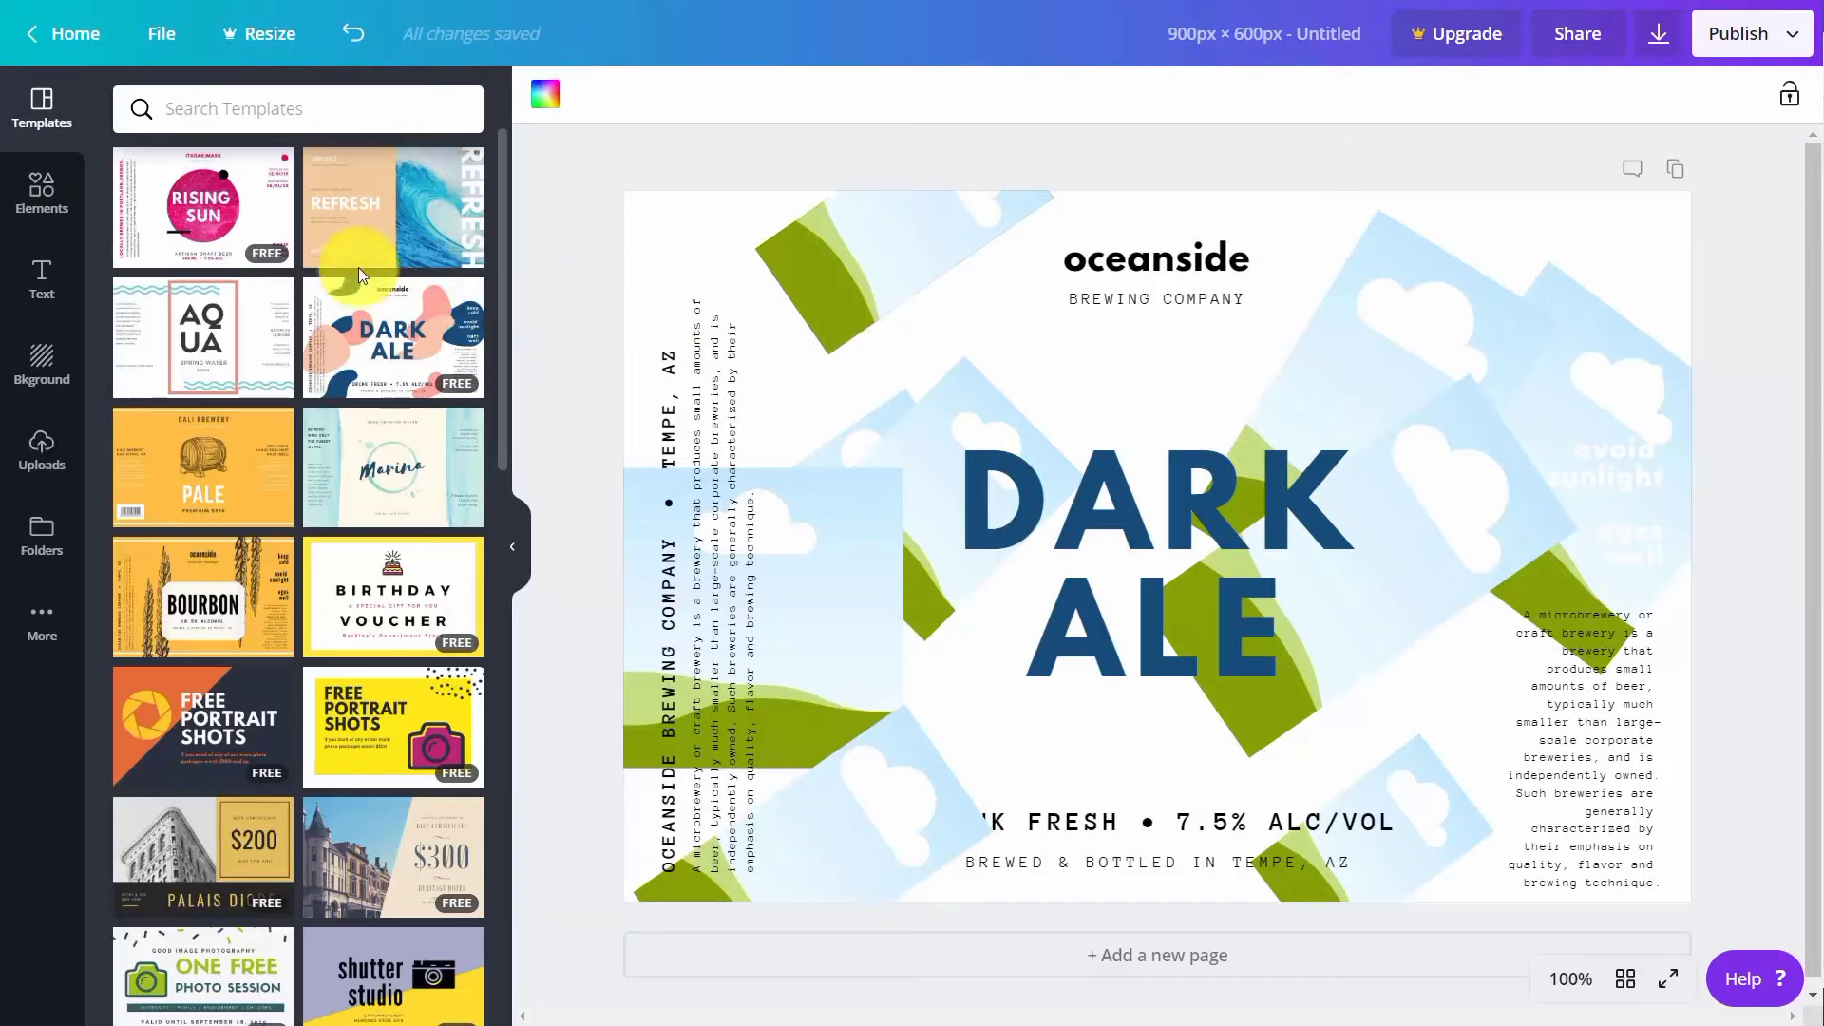
pyautogui.click(38, 194)
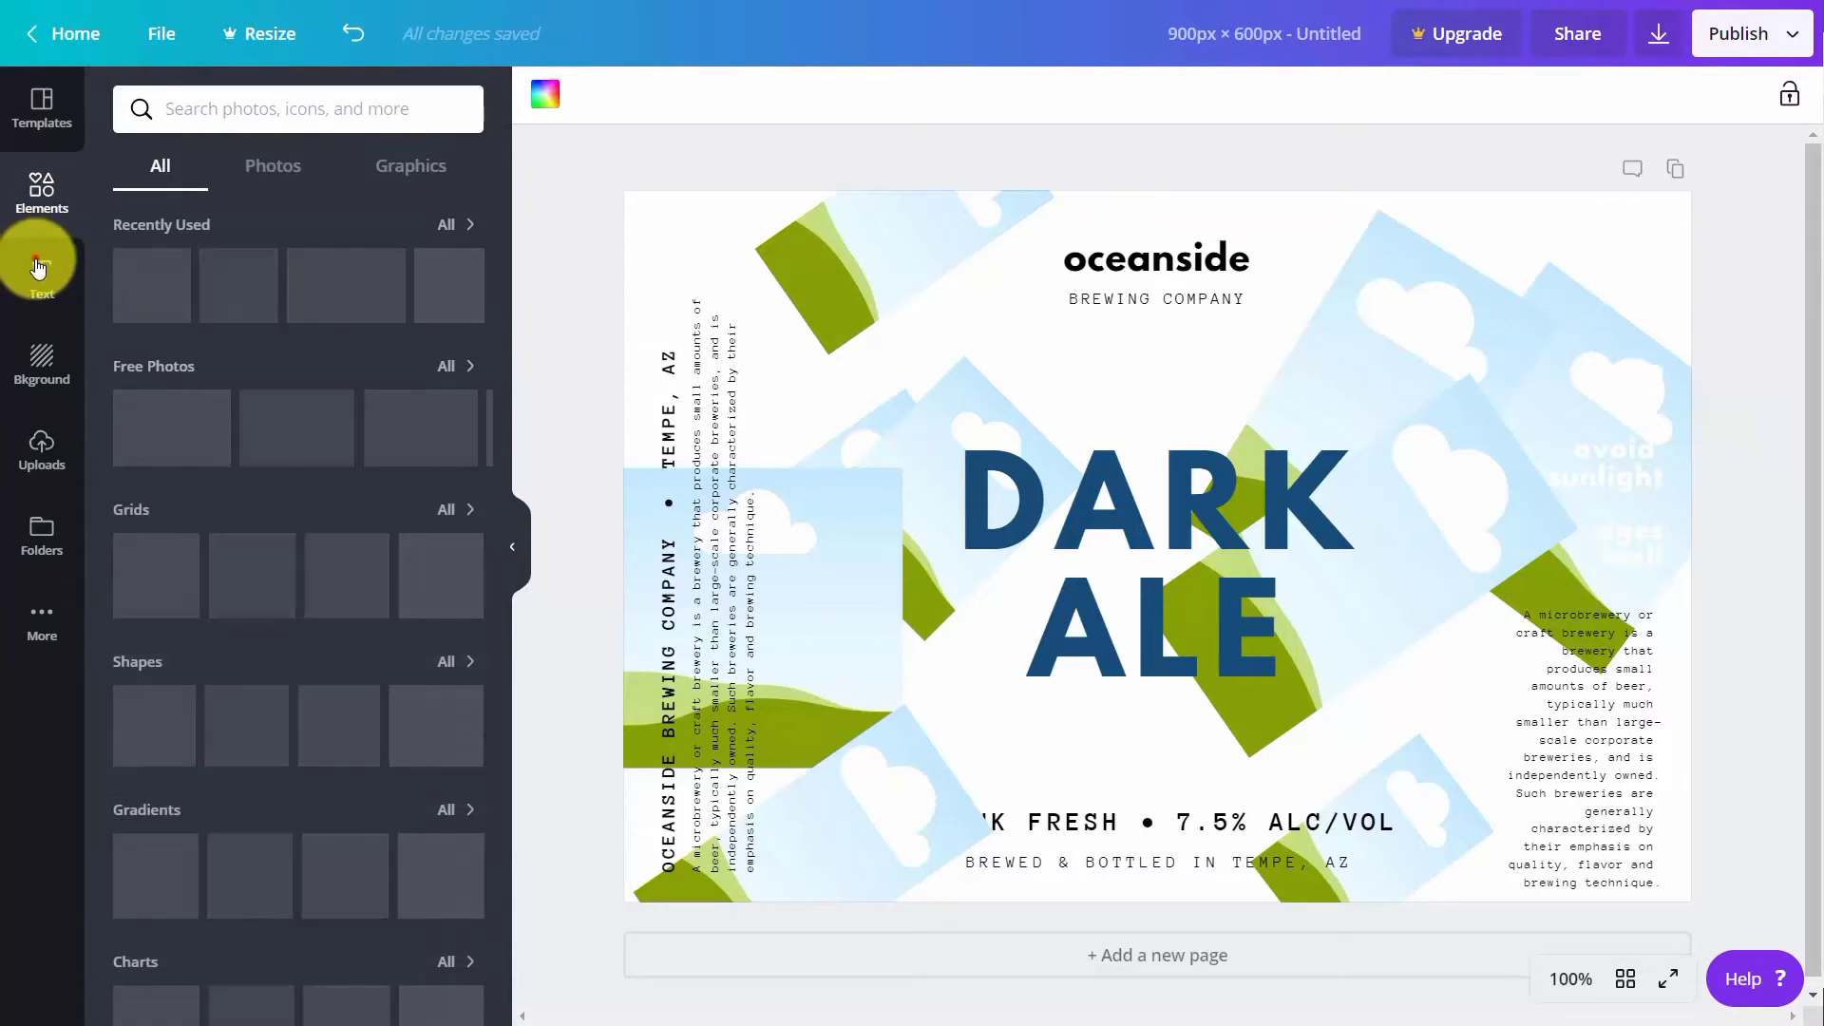
pyautogui.click(40, 273)
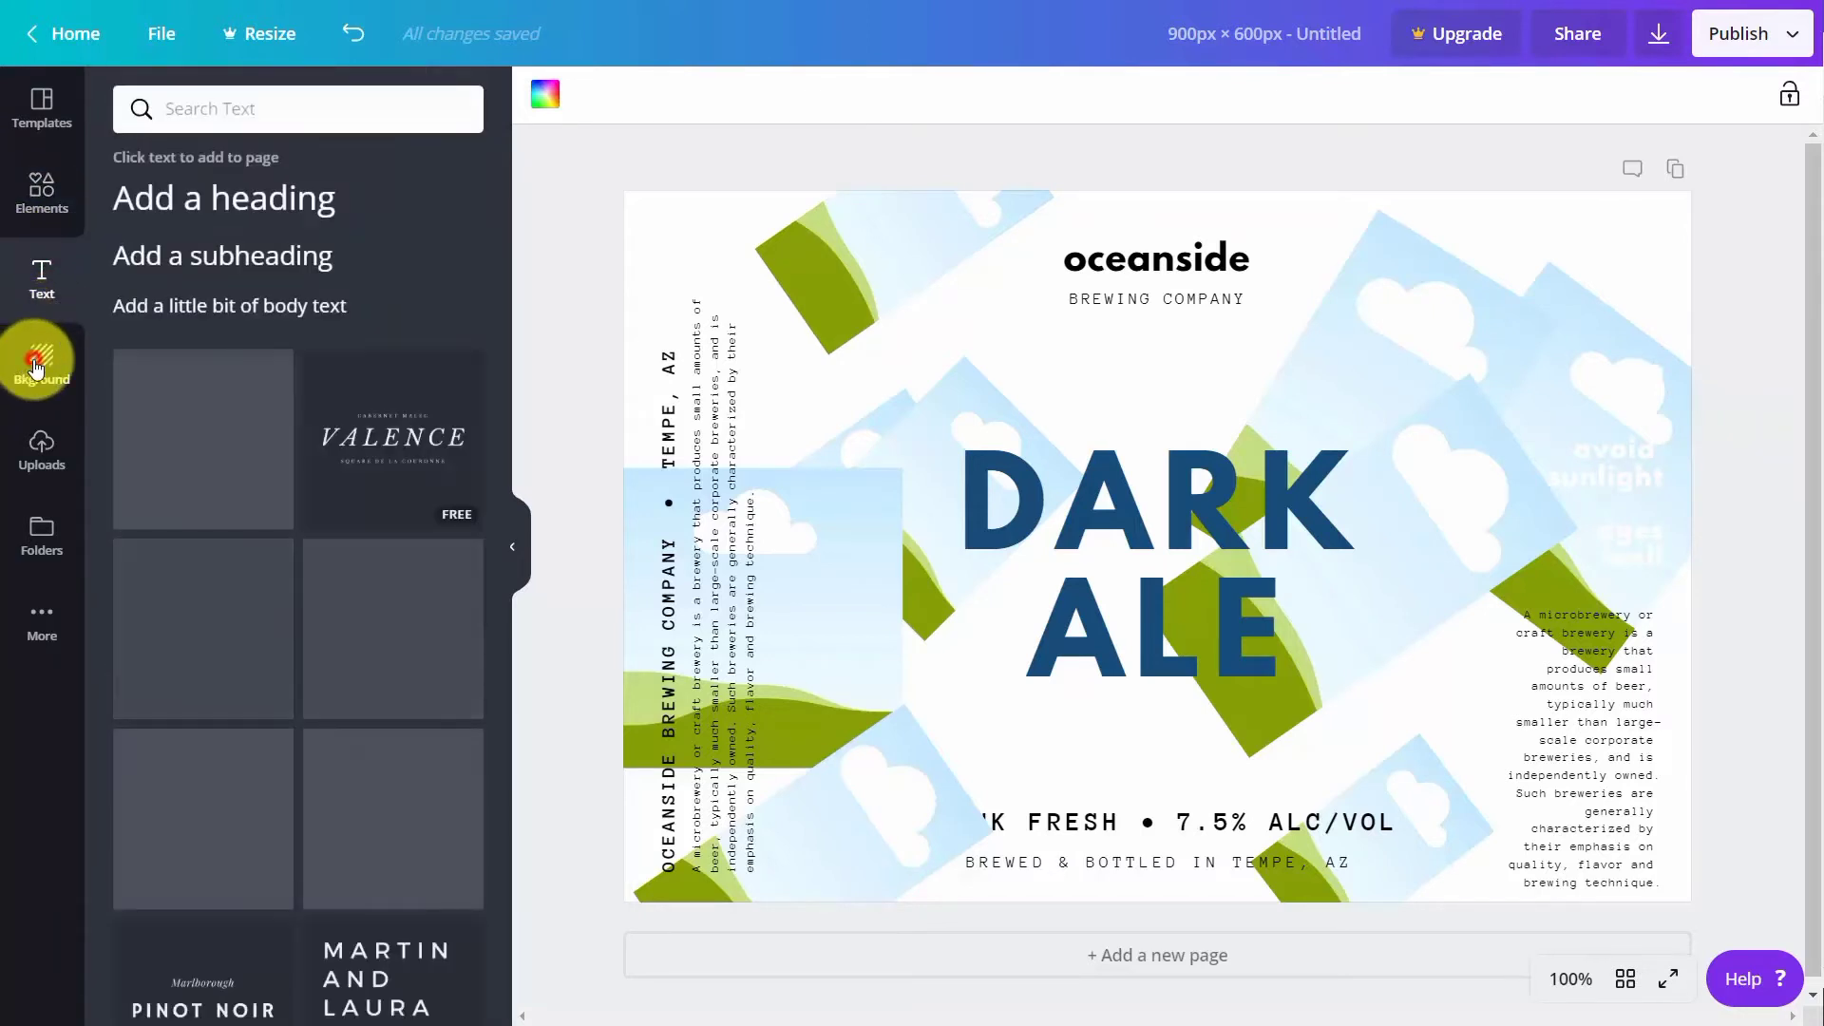
pyautogui.click(36, 361)
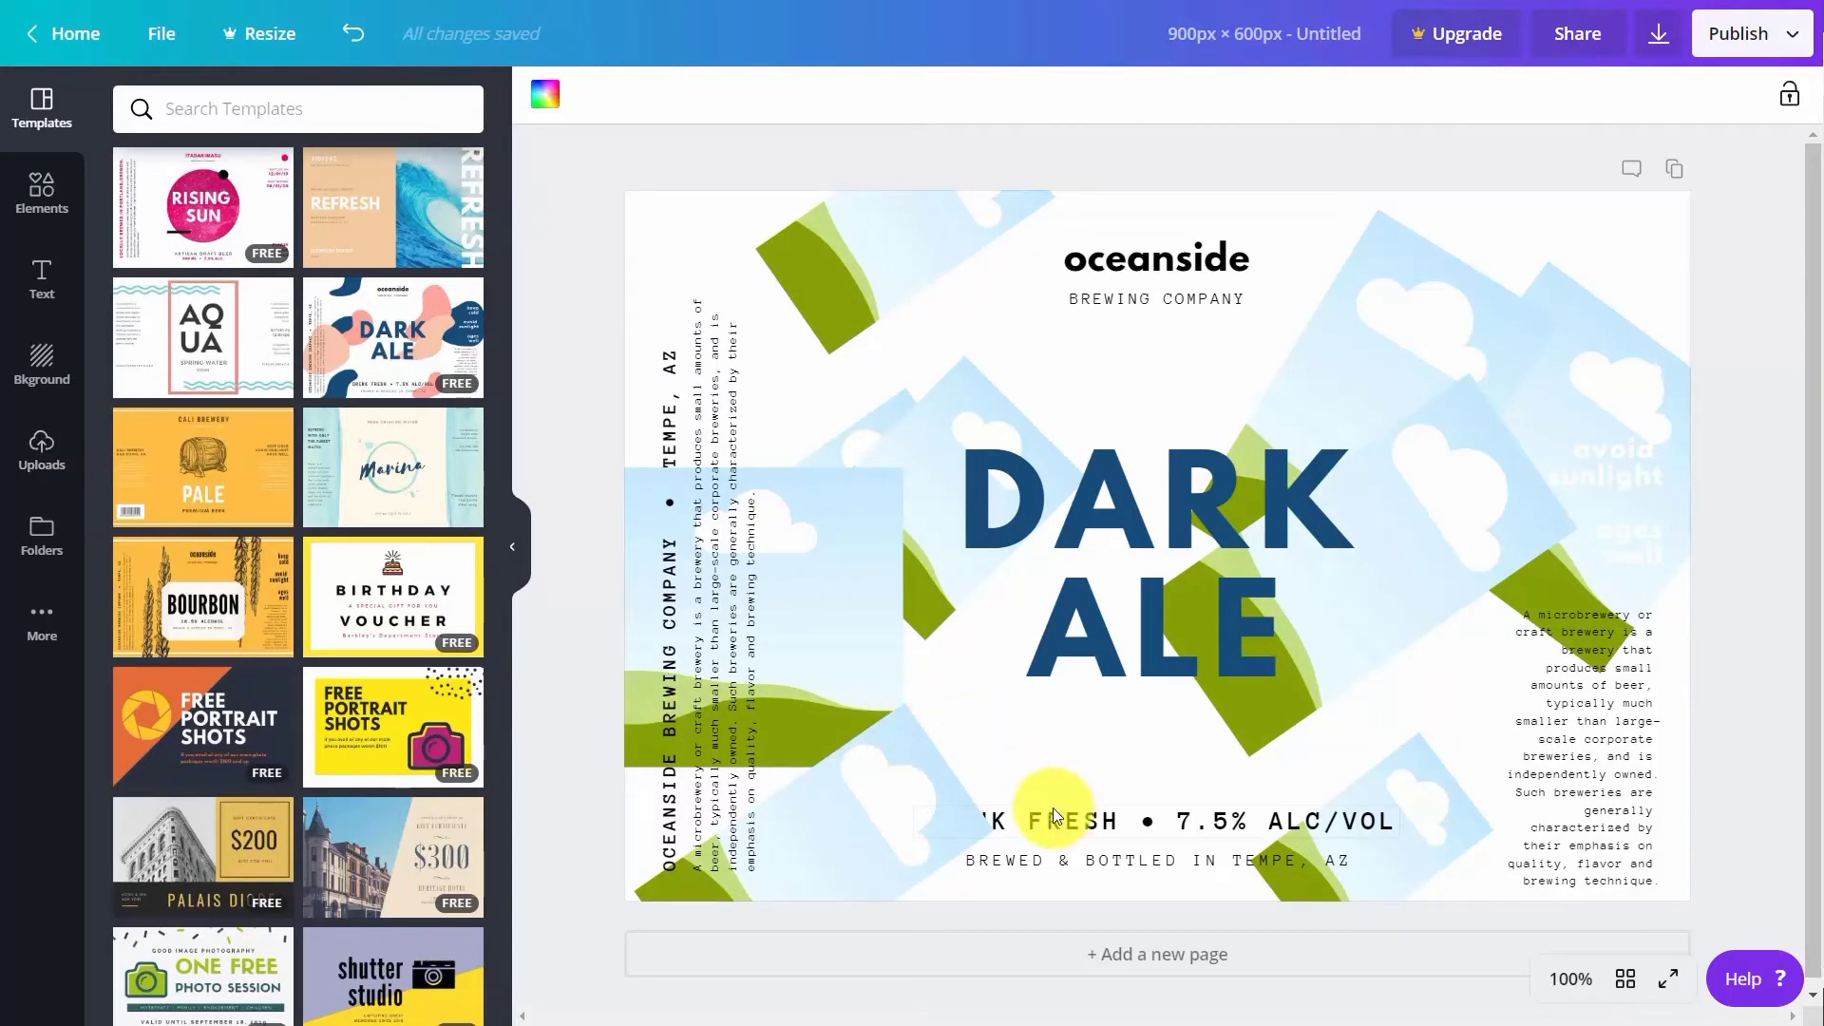
# Add a second page to the design and apply the Marina water label template to it
pyautogui.click(1133, 961)
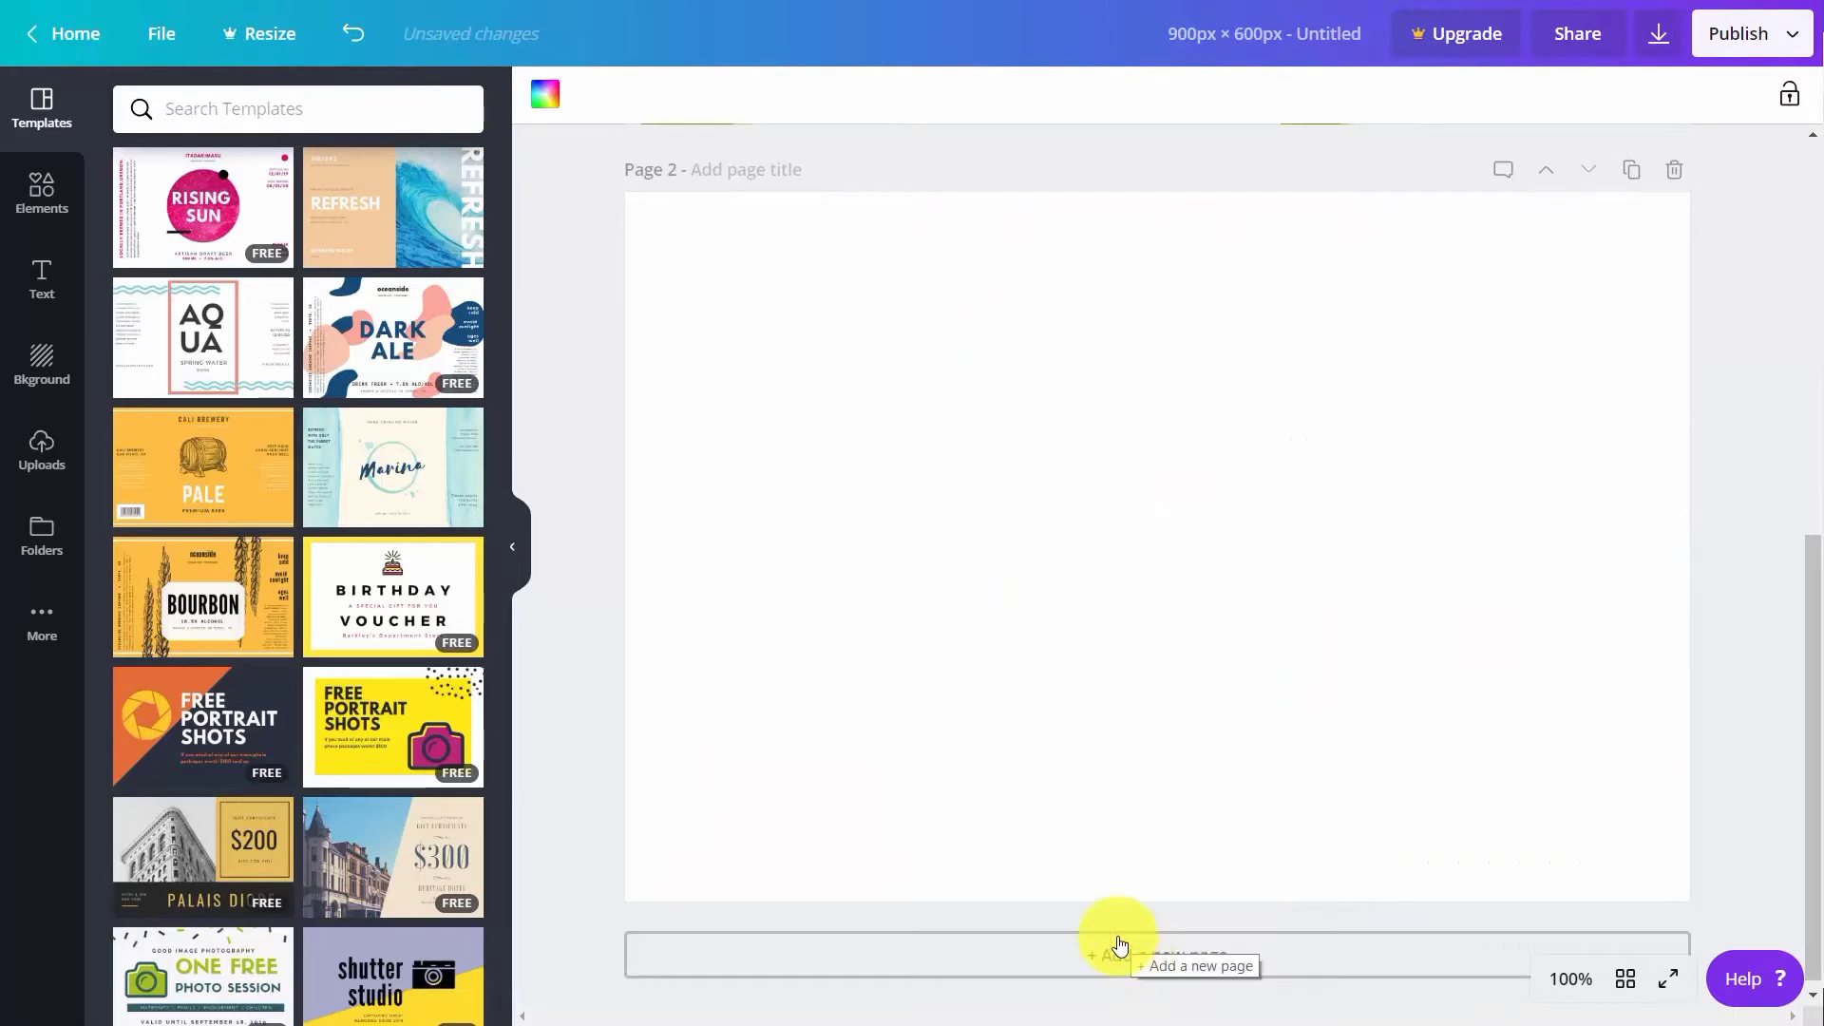
pyautogui.click(366, 454)
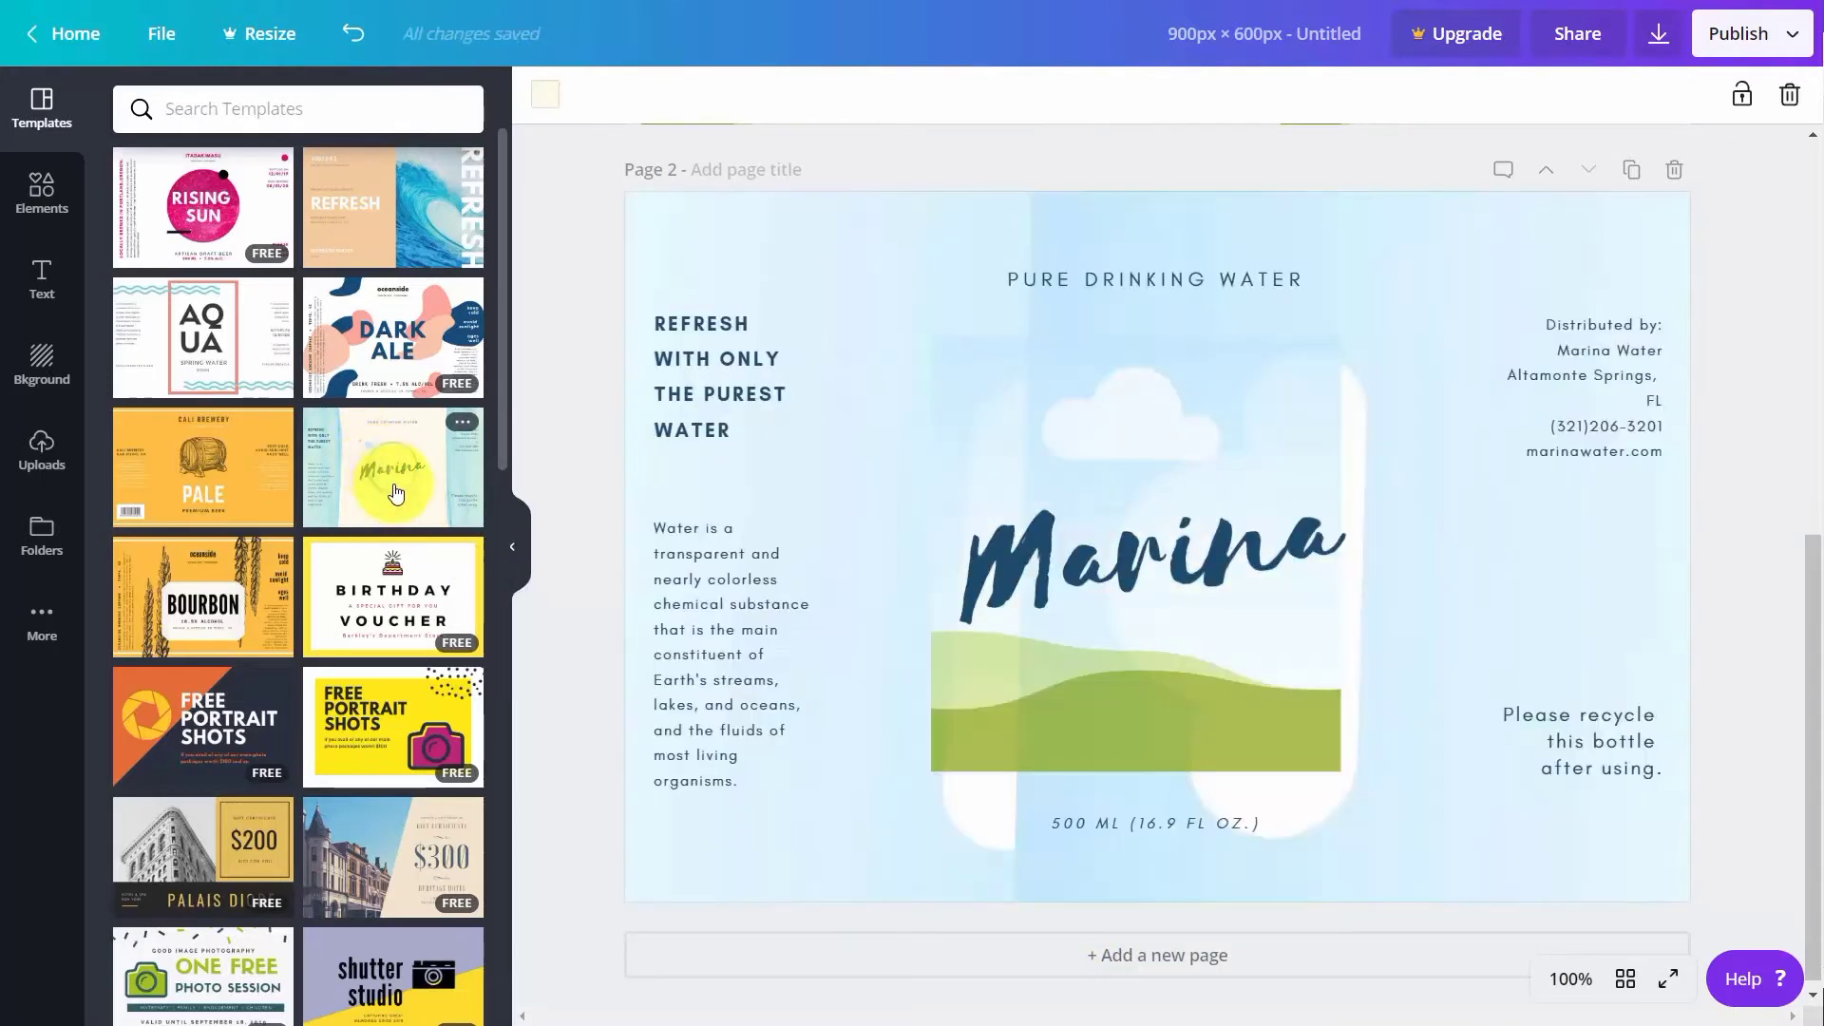
pyautogui.click(411, 513)
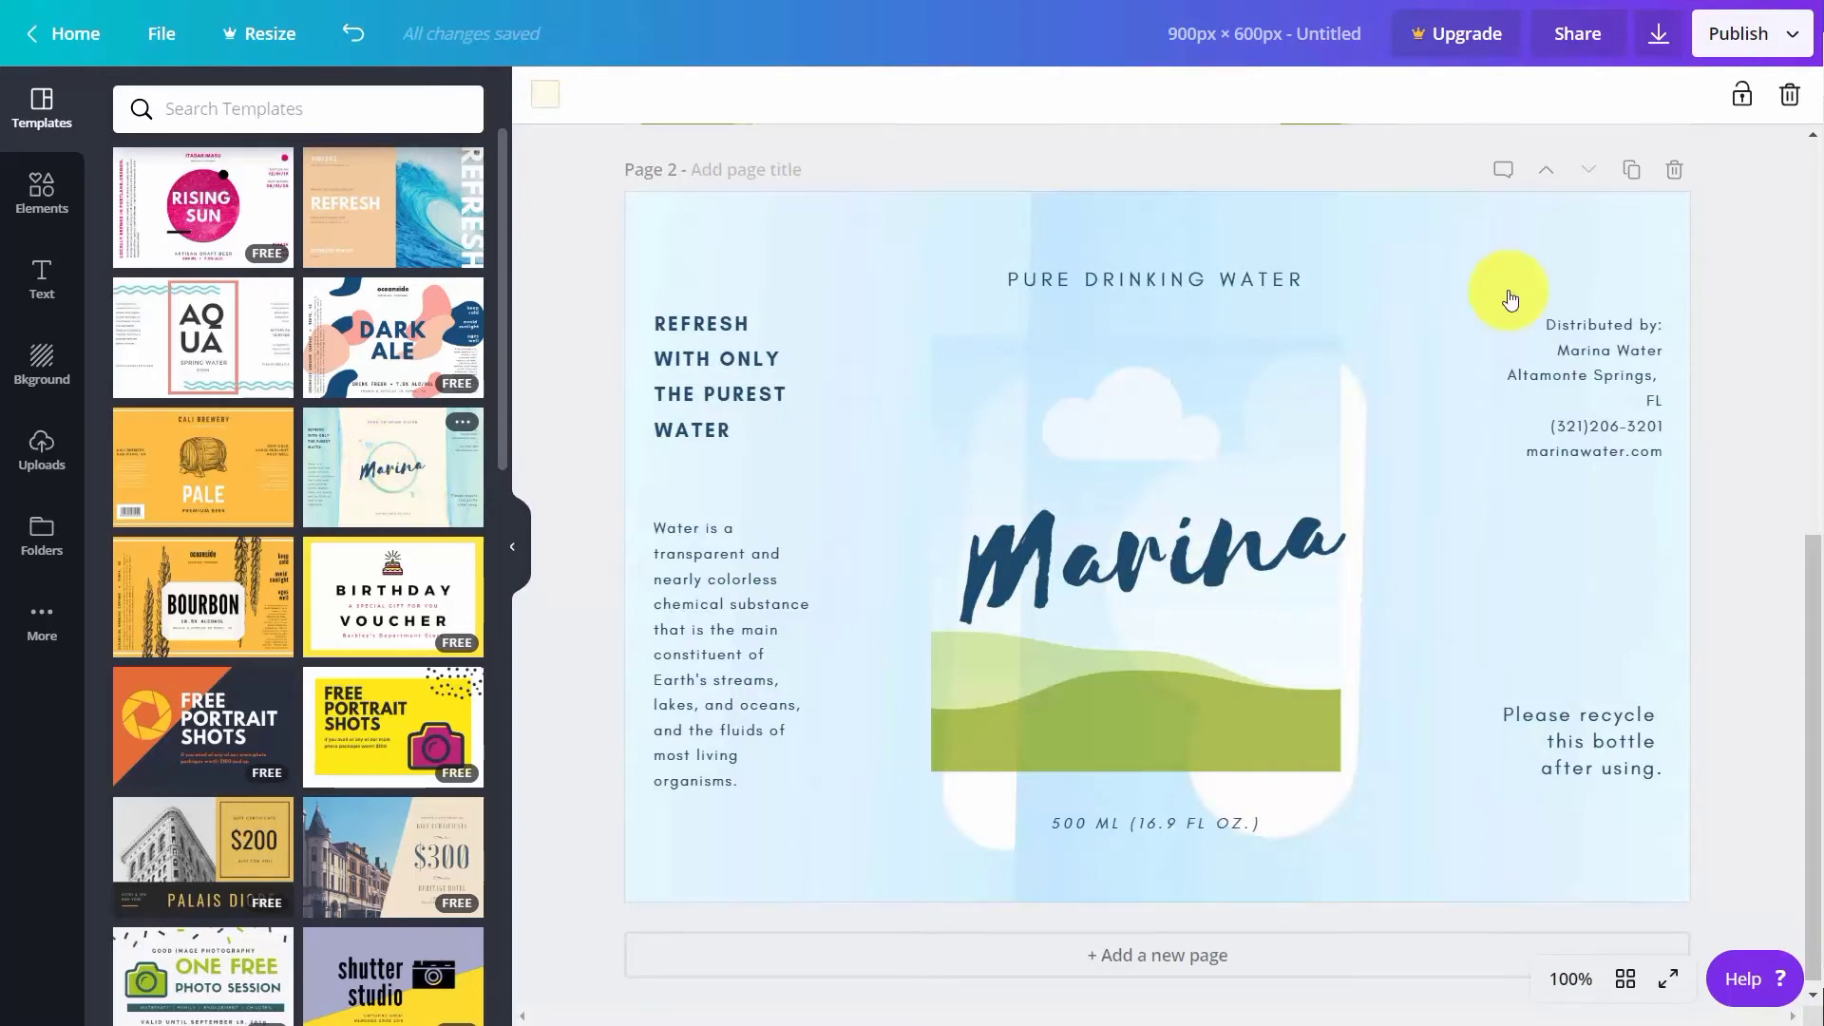
# Duplicate the Marina label page and check the copy placed below it
pyautogui.scroll(1, 1506, 293)
pyautogui.click(1626, 290)
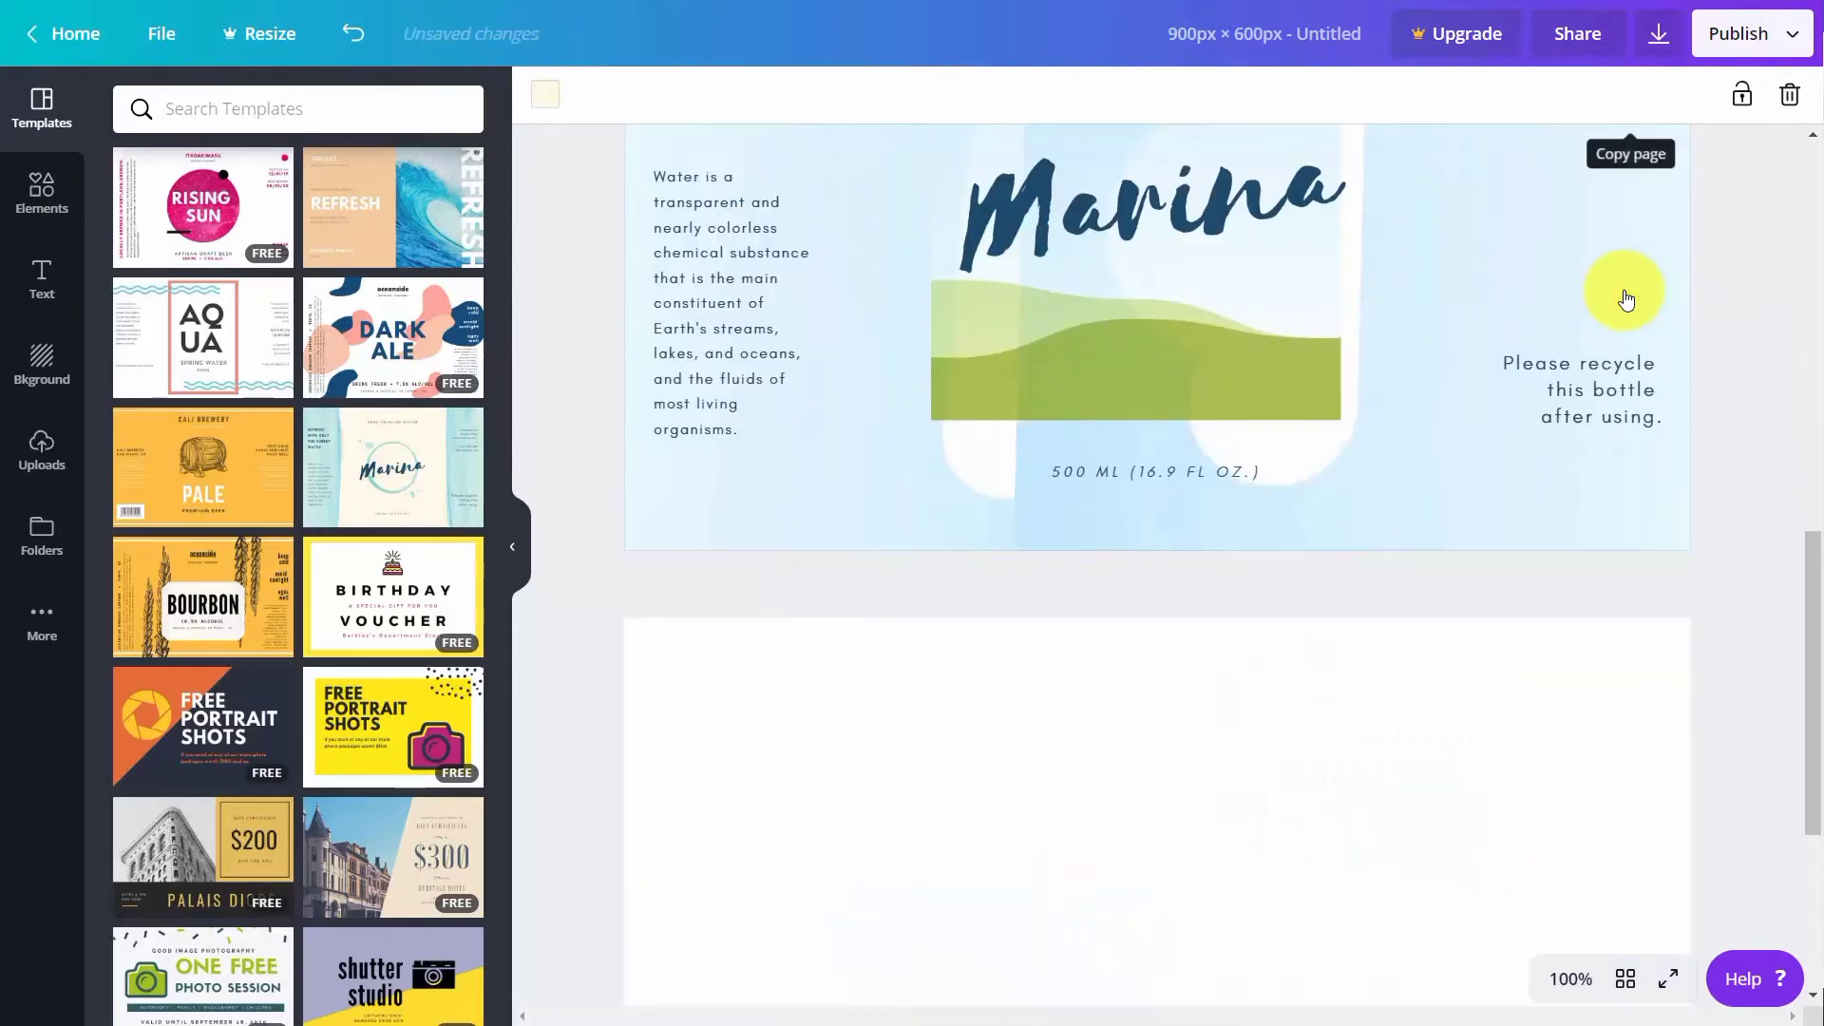
pyautogui.scroll(6, 1426, 397)
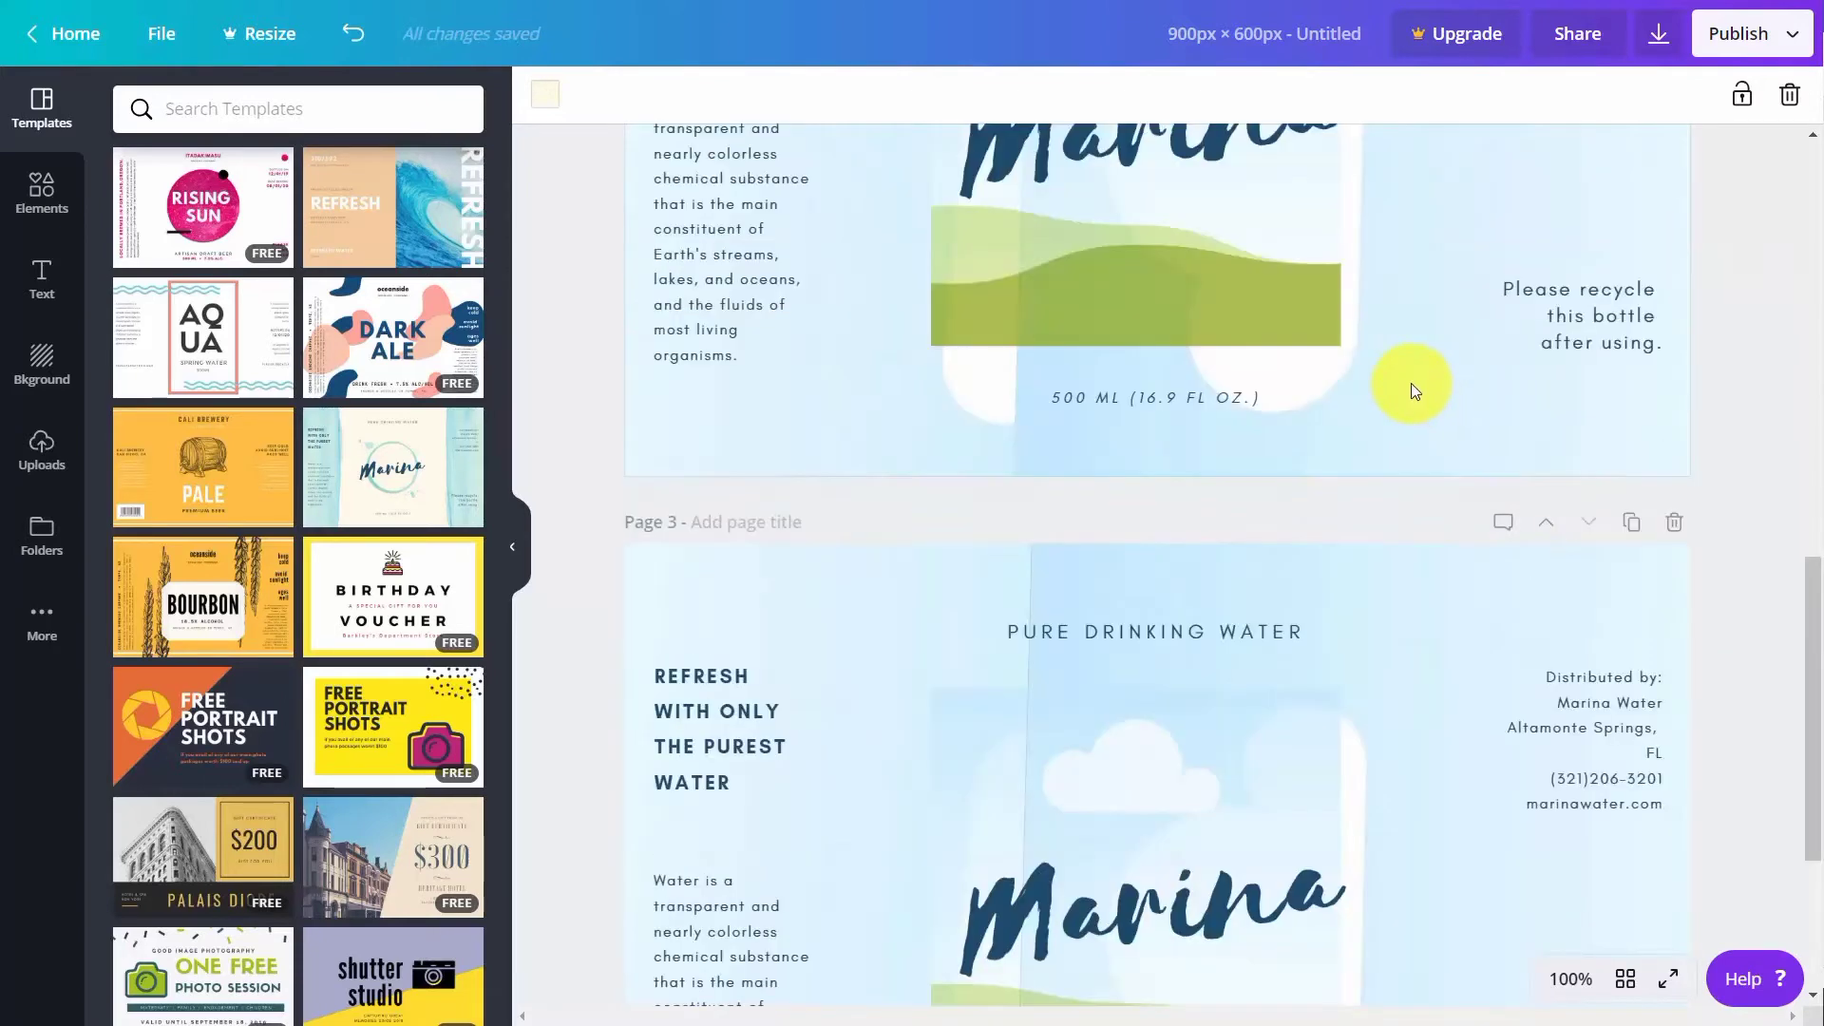
pyautogui.scroll(-8, 1400, 380)
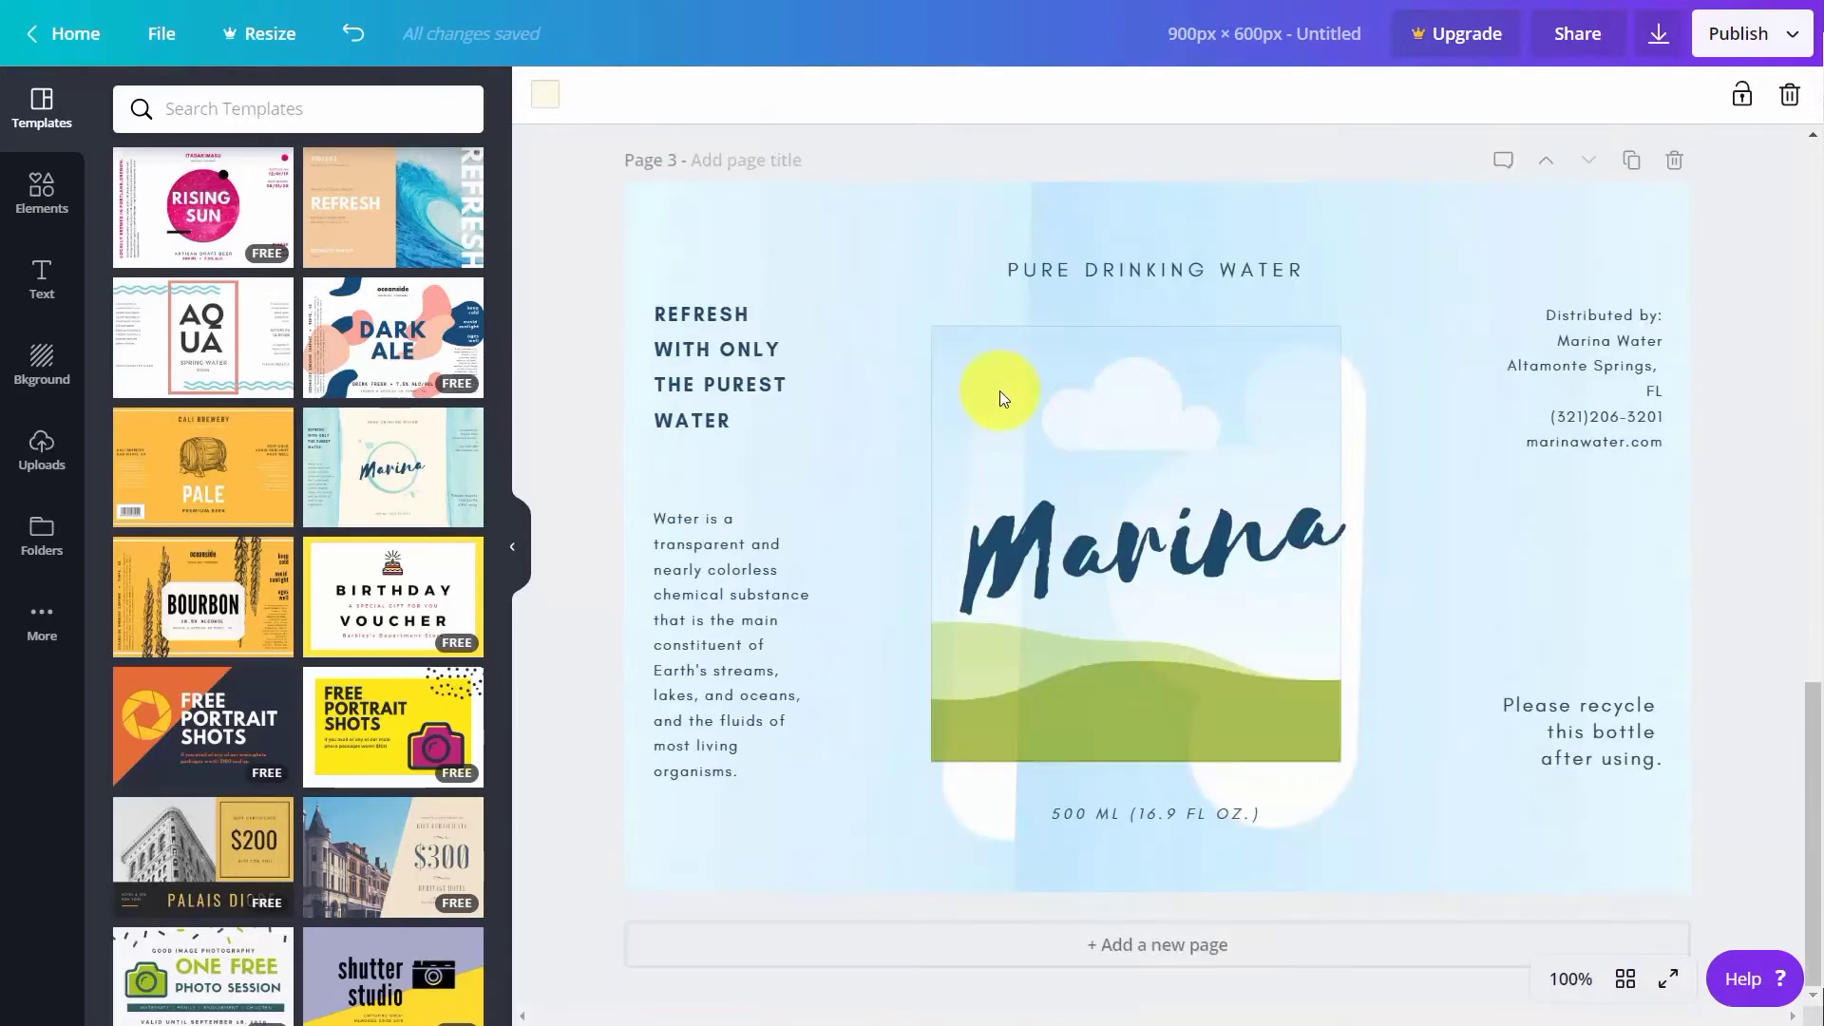
# Add and save the note "Now is the time for all good Men to come to the aid of their country." on page 2
pyautogui.scroll(3, 1062, 401)
pyautogui.scroll(8, 1061, 401)
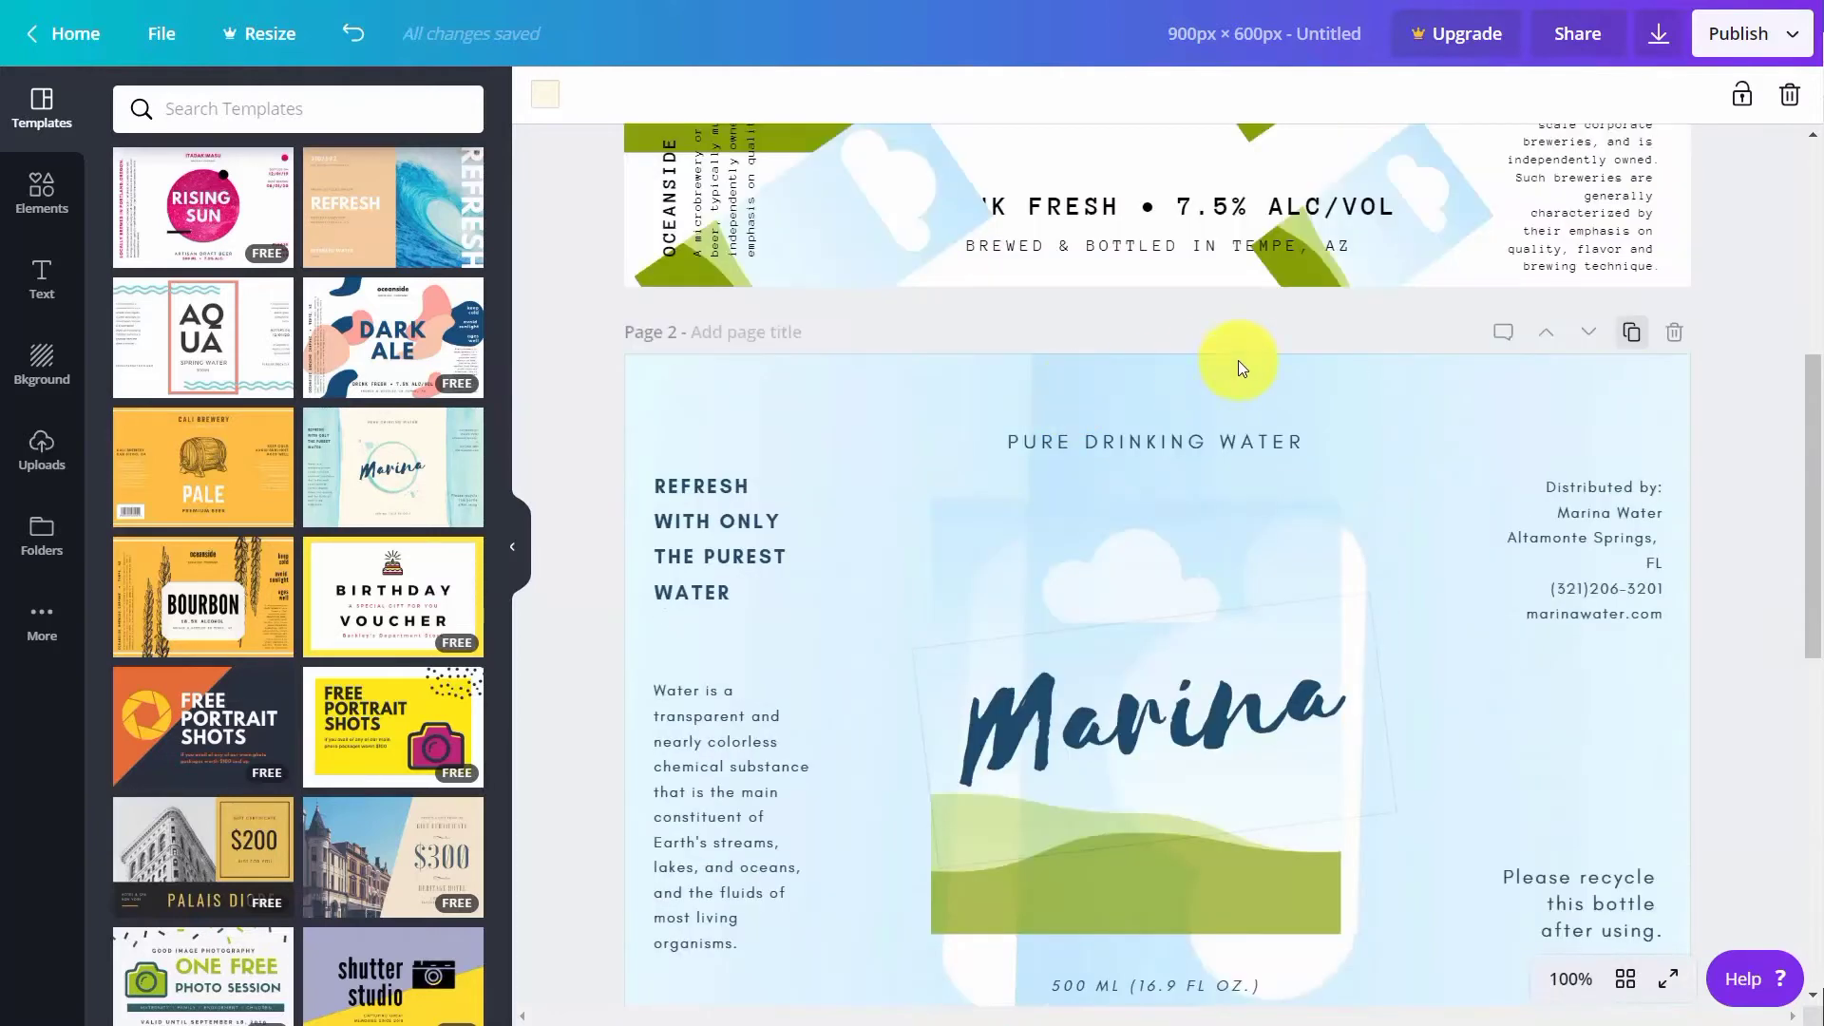
pyautogui.click(1506, 330)
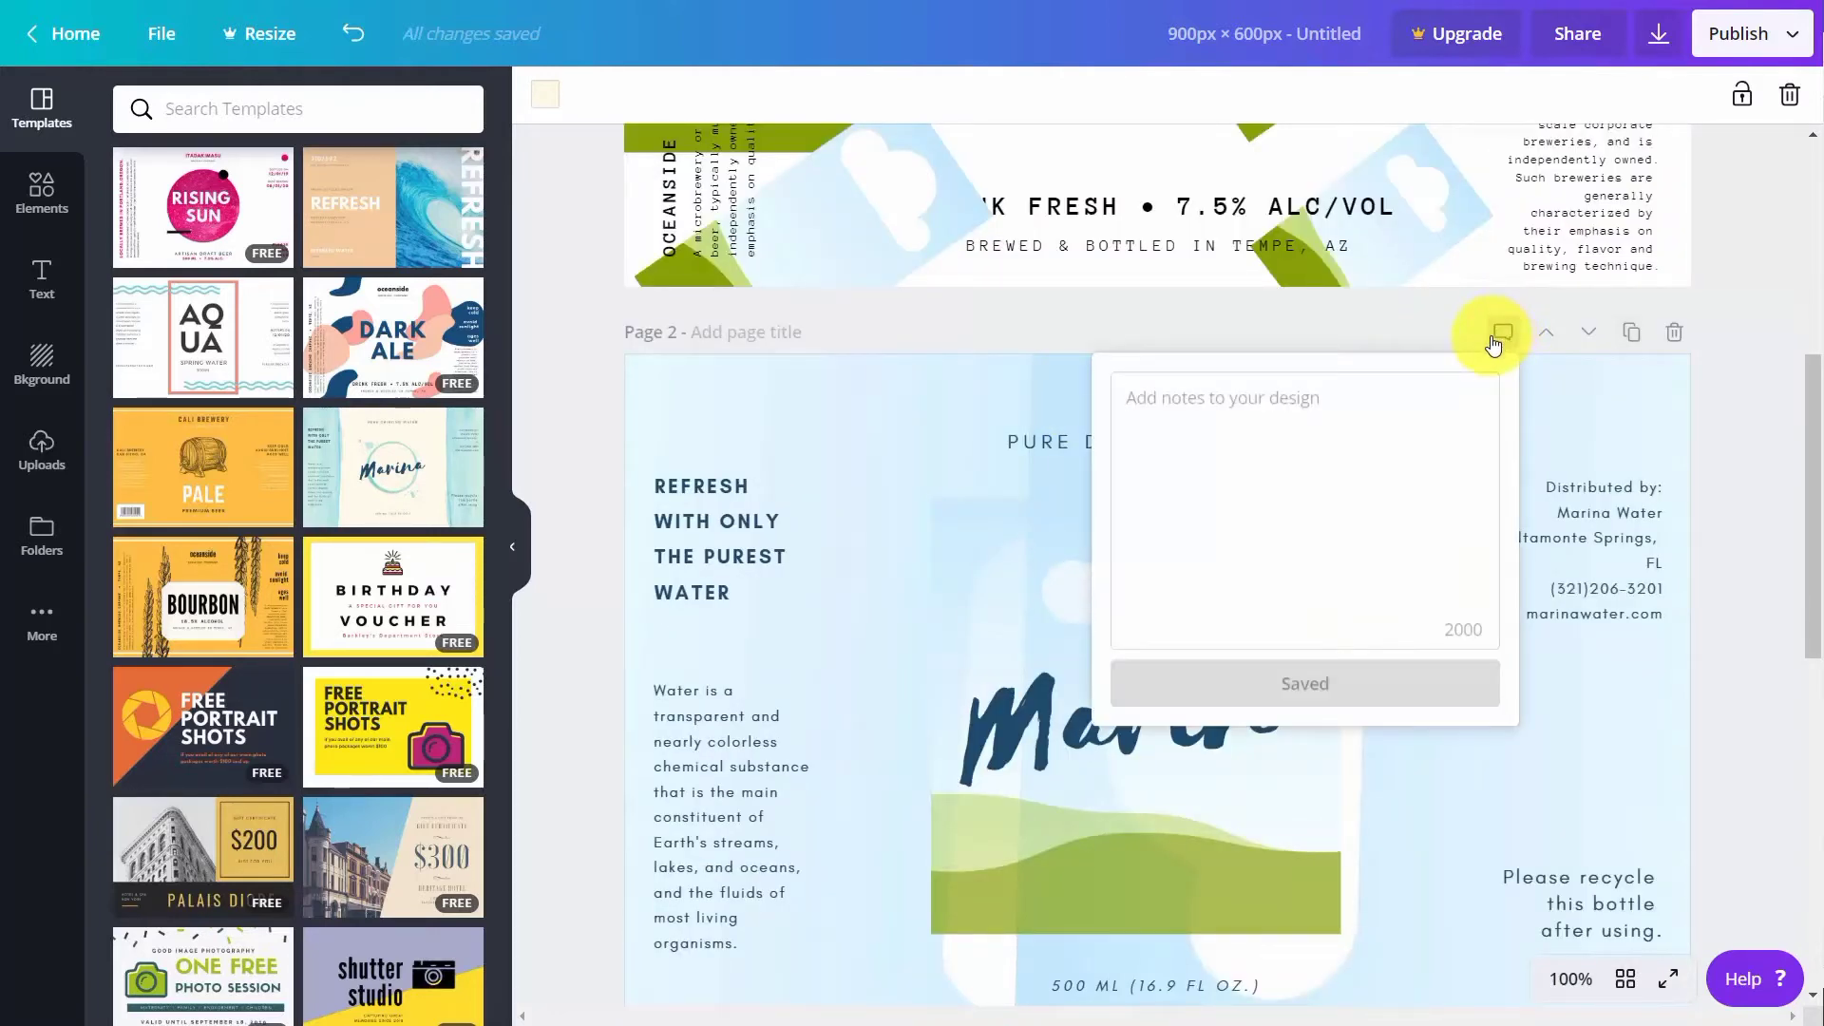
pyautogui.write('Now is the time for all good Men to come to the aid of their country.')
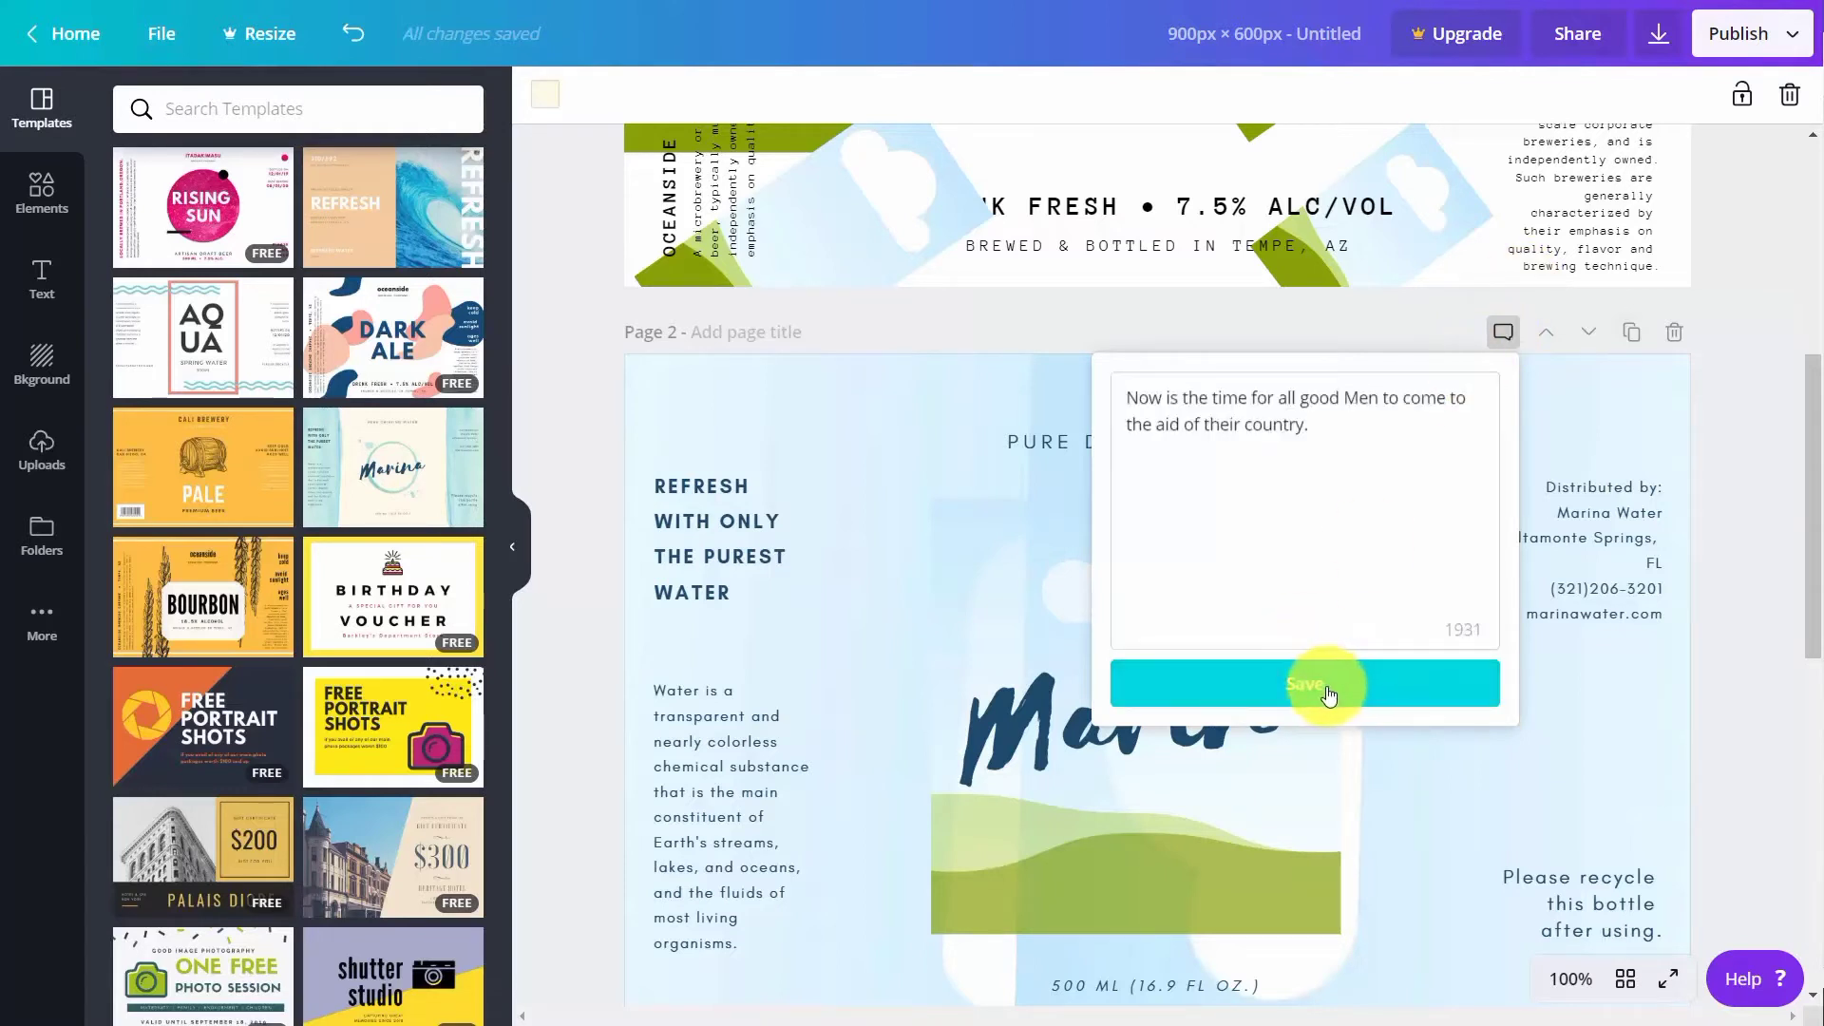
pyautogui.click(1298, 685)
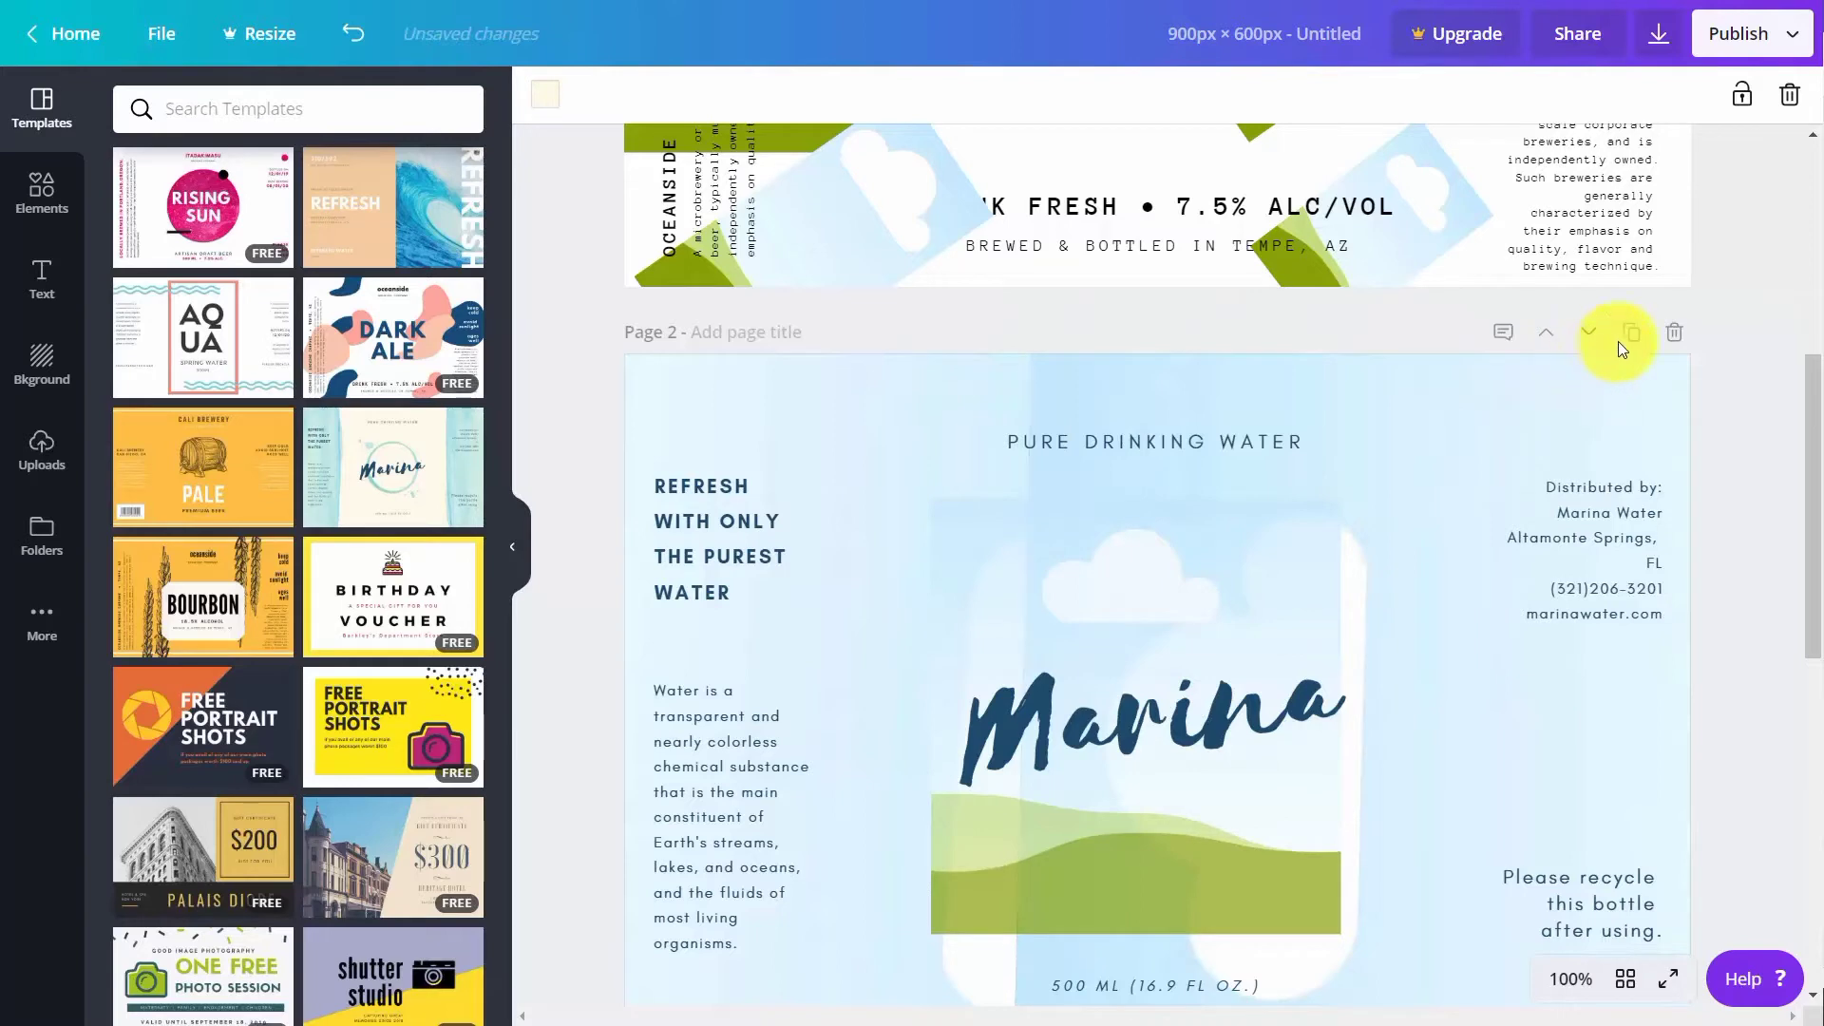
# Delete page 2, the Marina label page carrying the note, and review the pages left in the design
pyautogui.click(1675, 335)
pyautogui.scroll(5, 1623, 403)
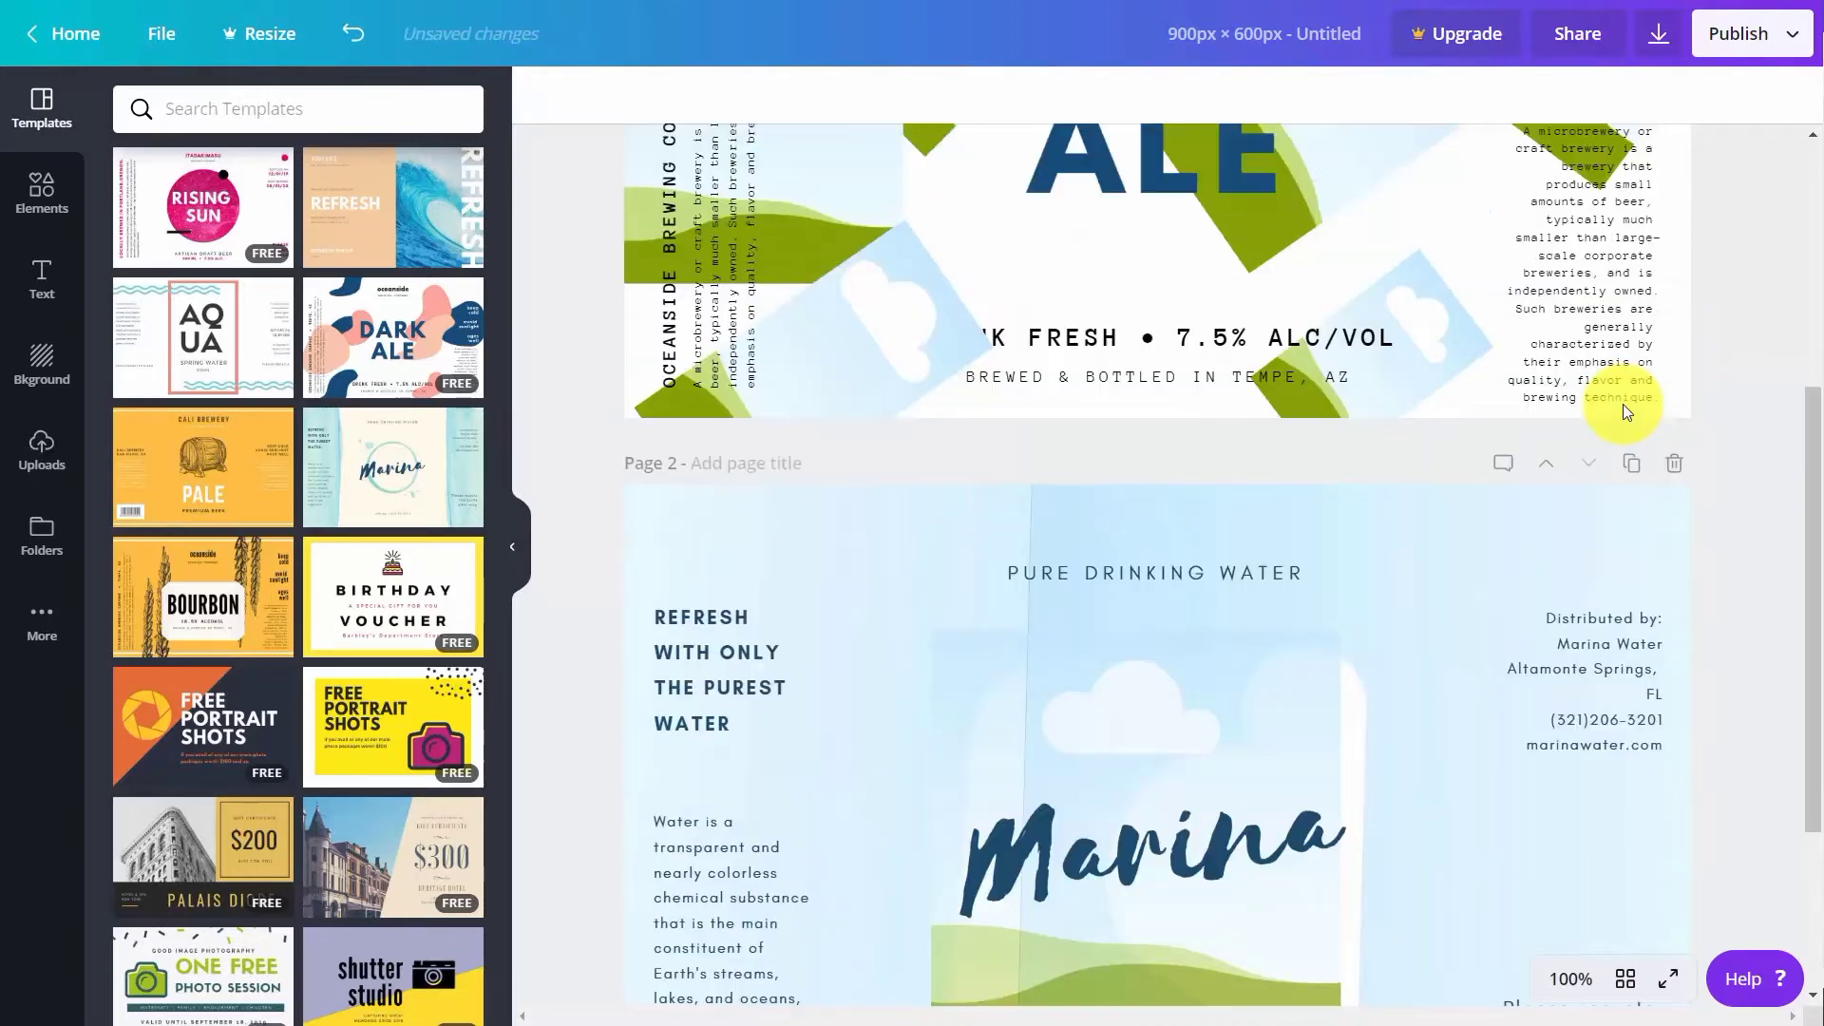
pyautogui.scroll(-6, 1622, 403)
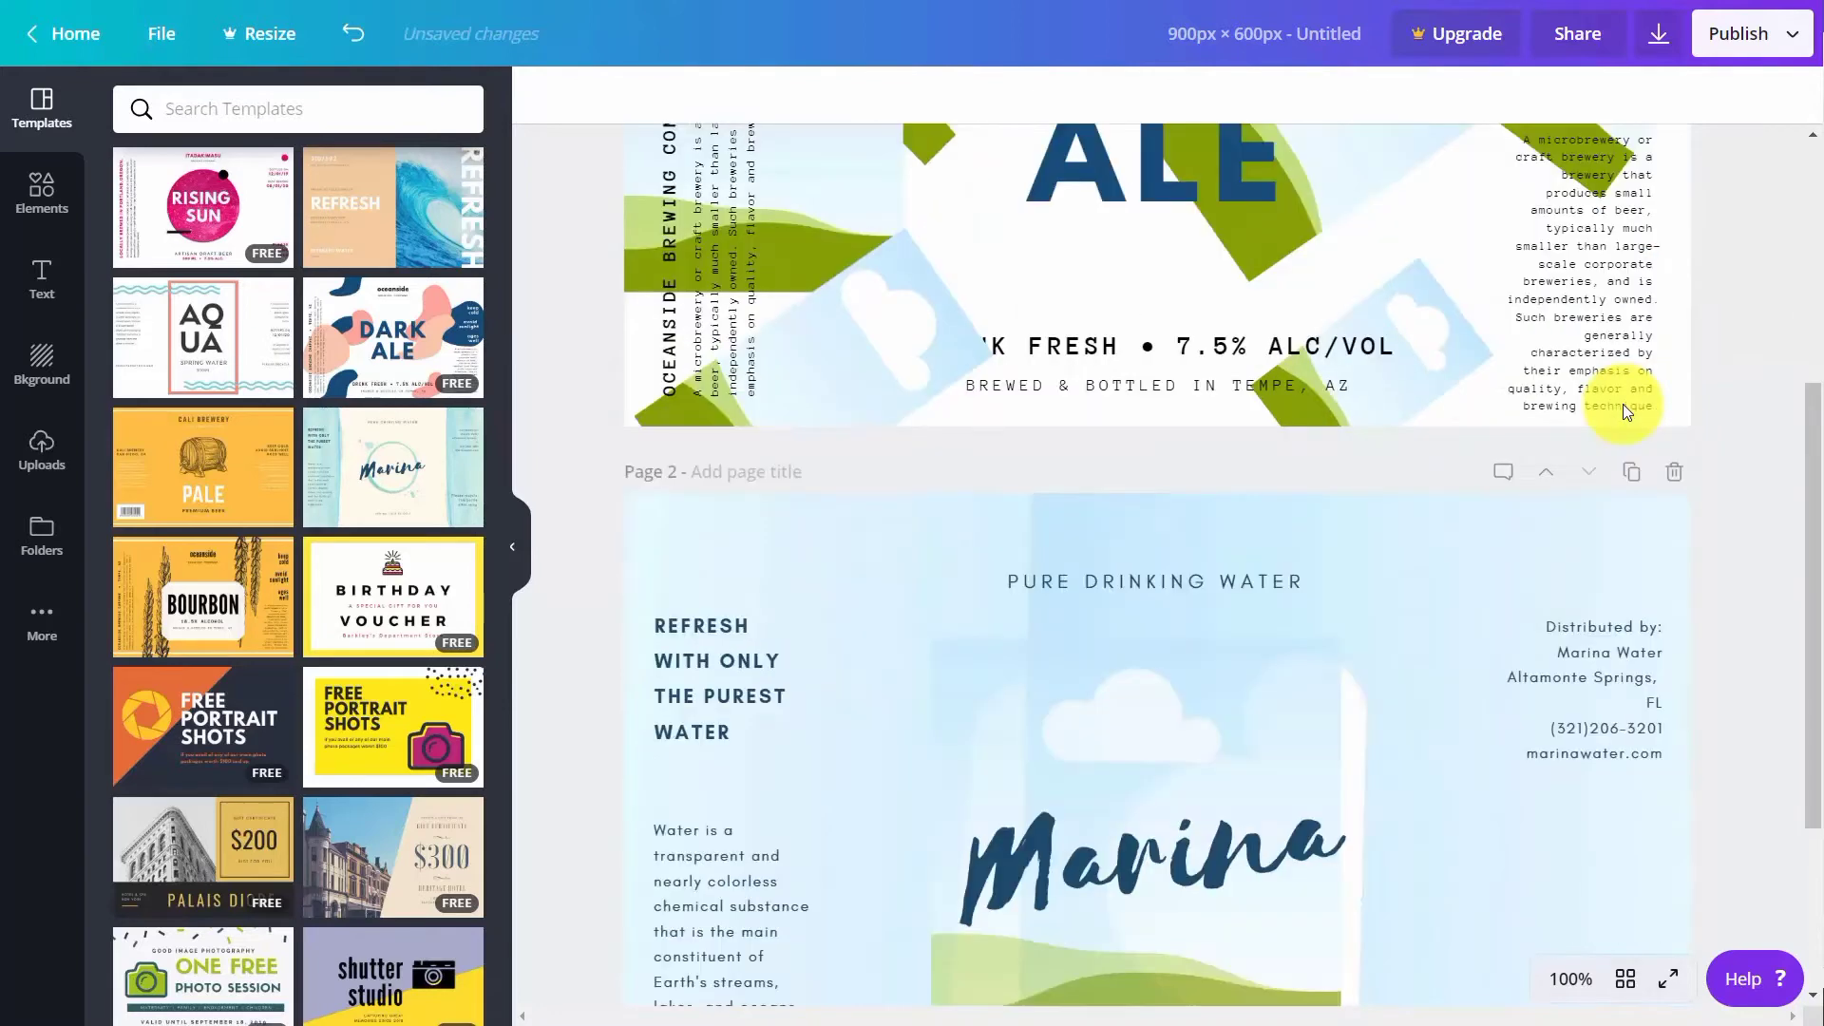
pyautogui.scroll(7, 1622, 403)
pyautogui.scroll(2, 1622, 402)
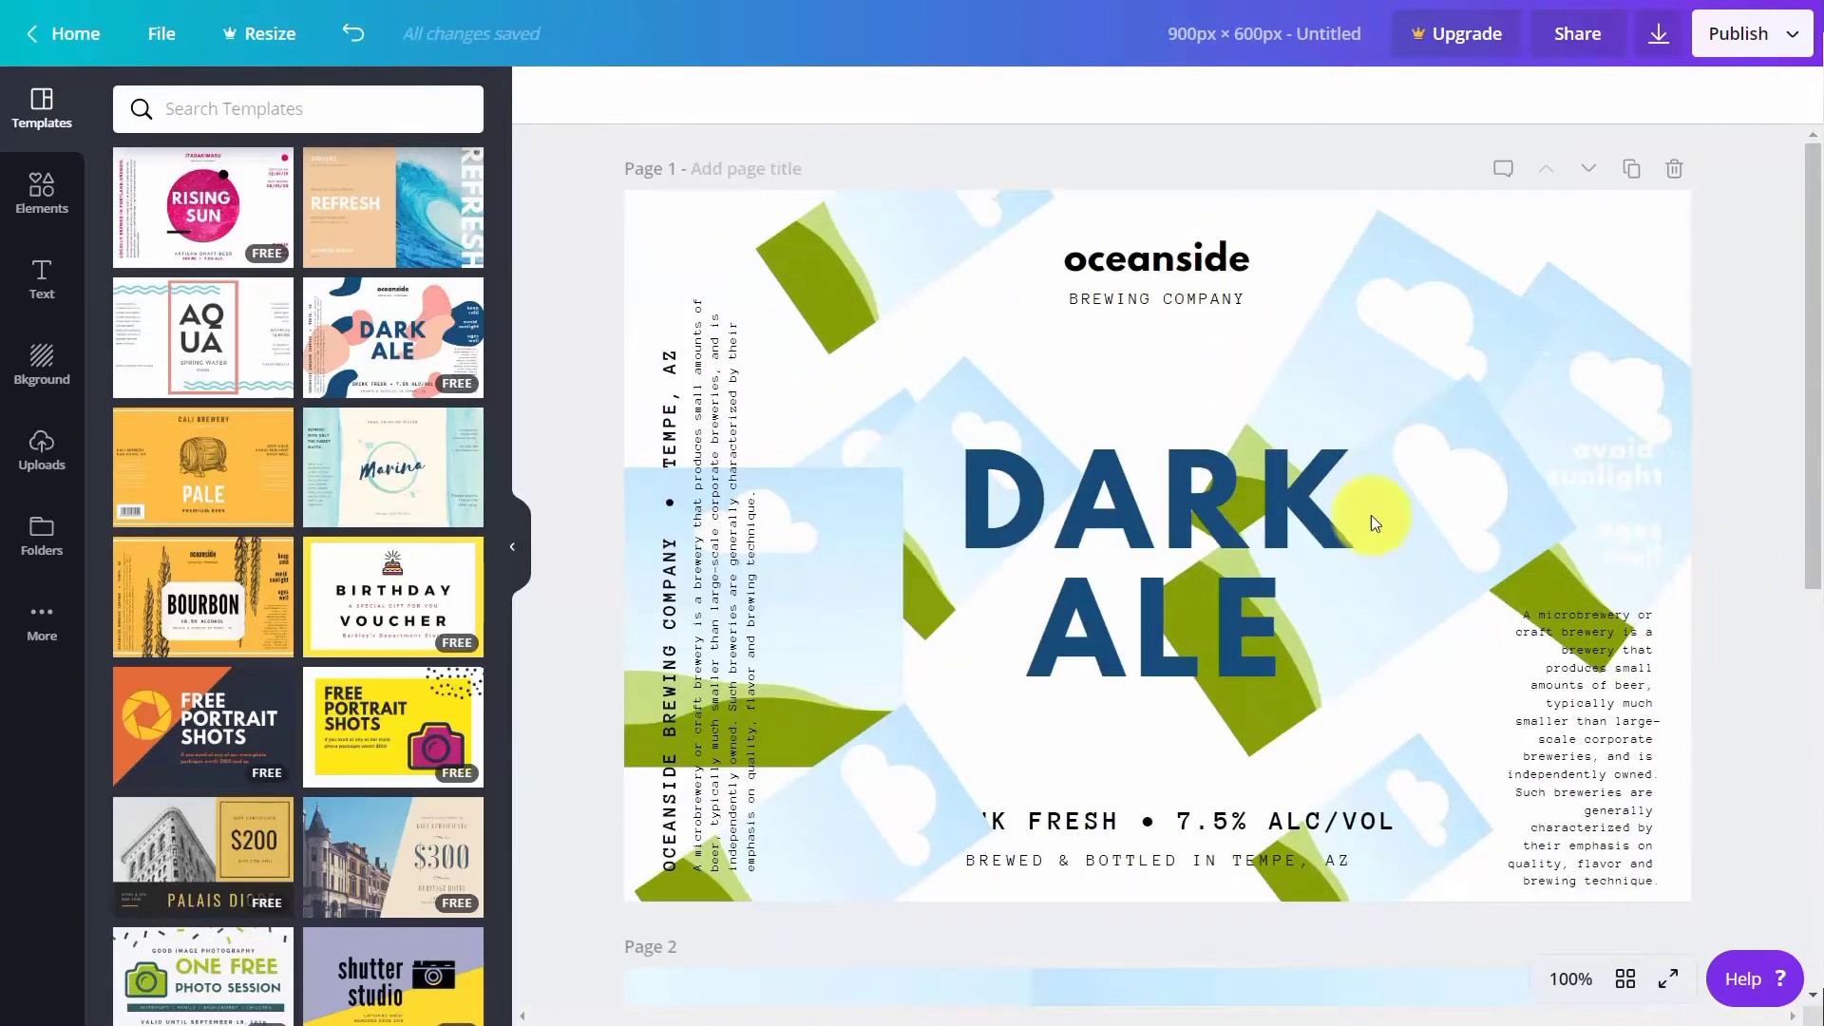
# Preview the design in full screen, and look over the Dark Ale and Marina pages in the grid view
pyautogui.click(1668, 980)
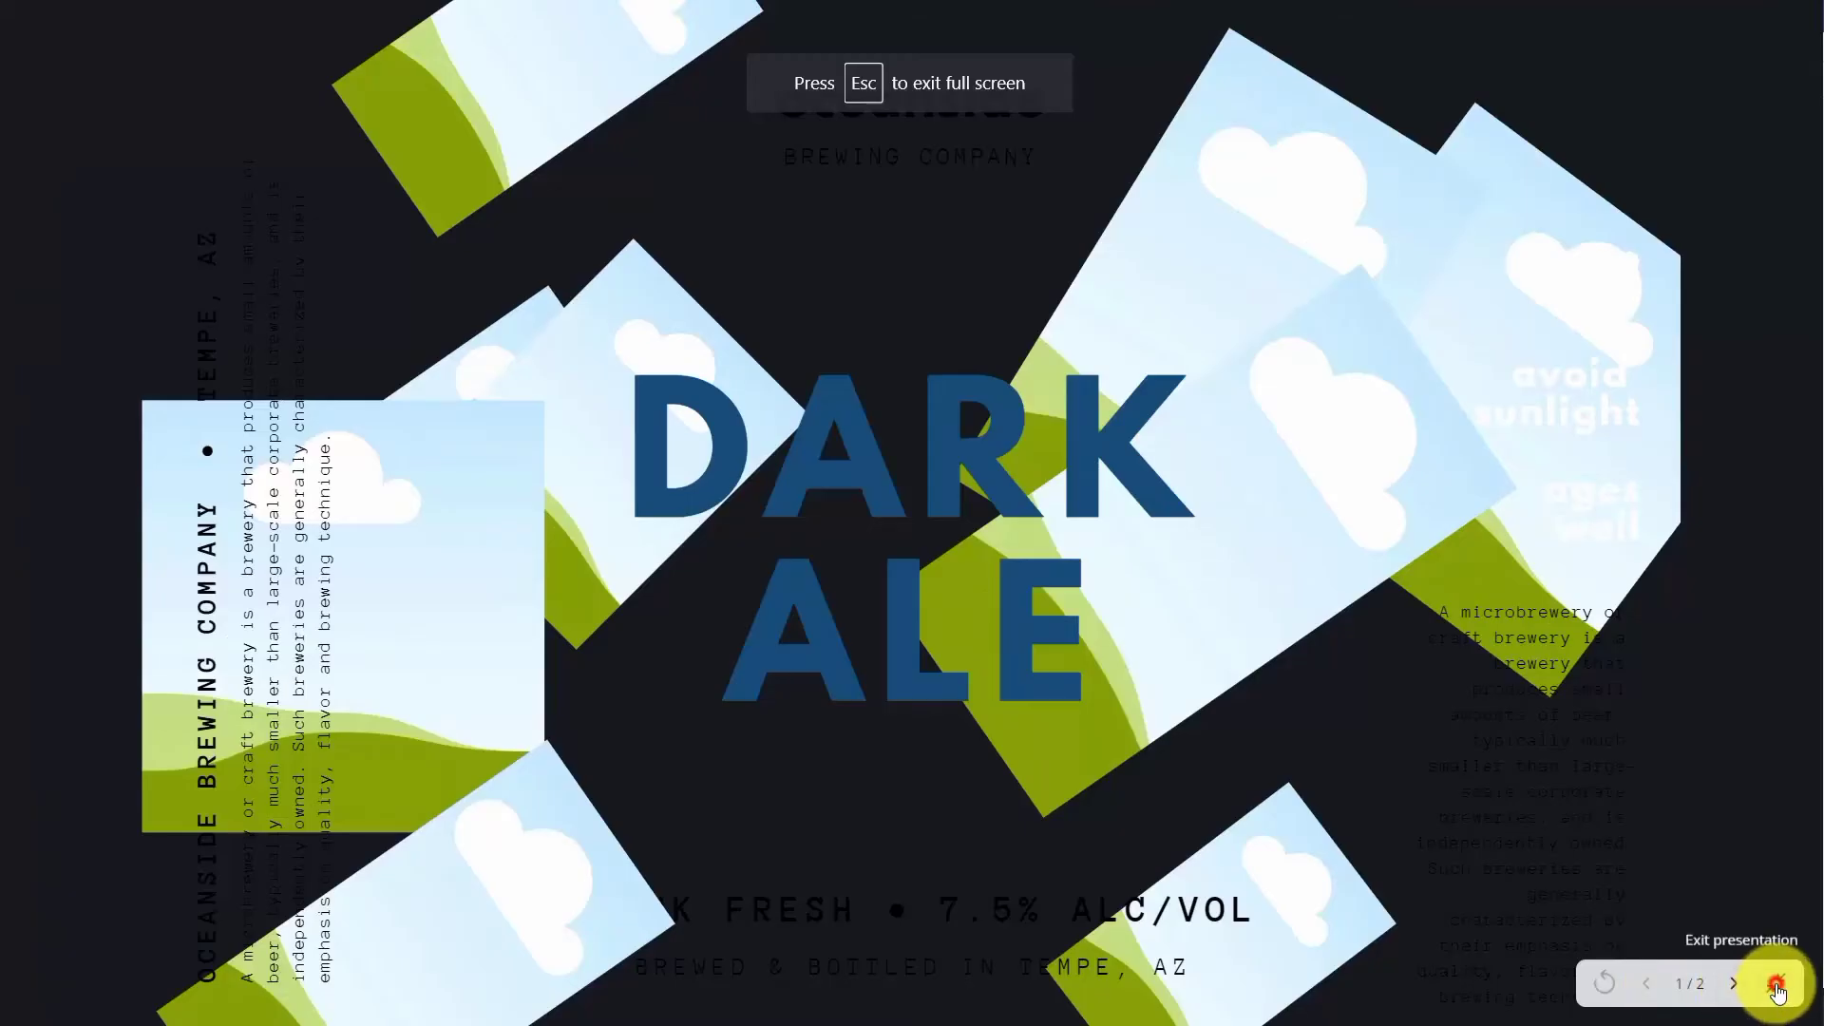
pyautogui.click(1776, 984)
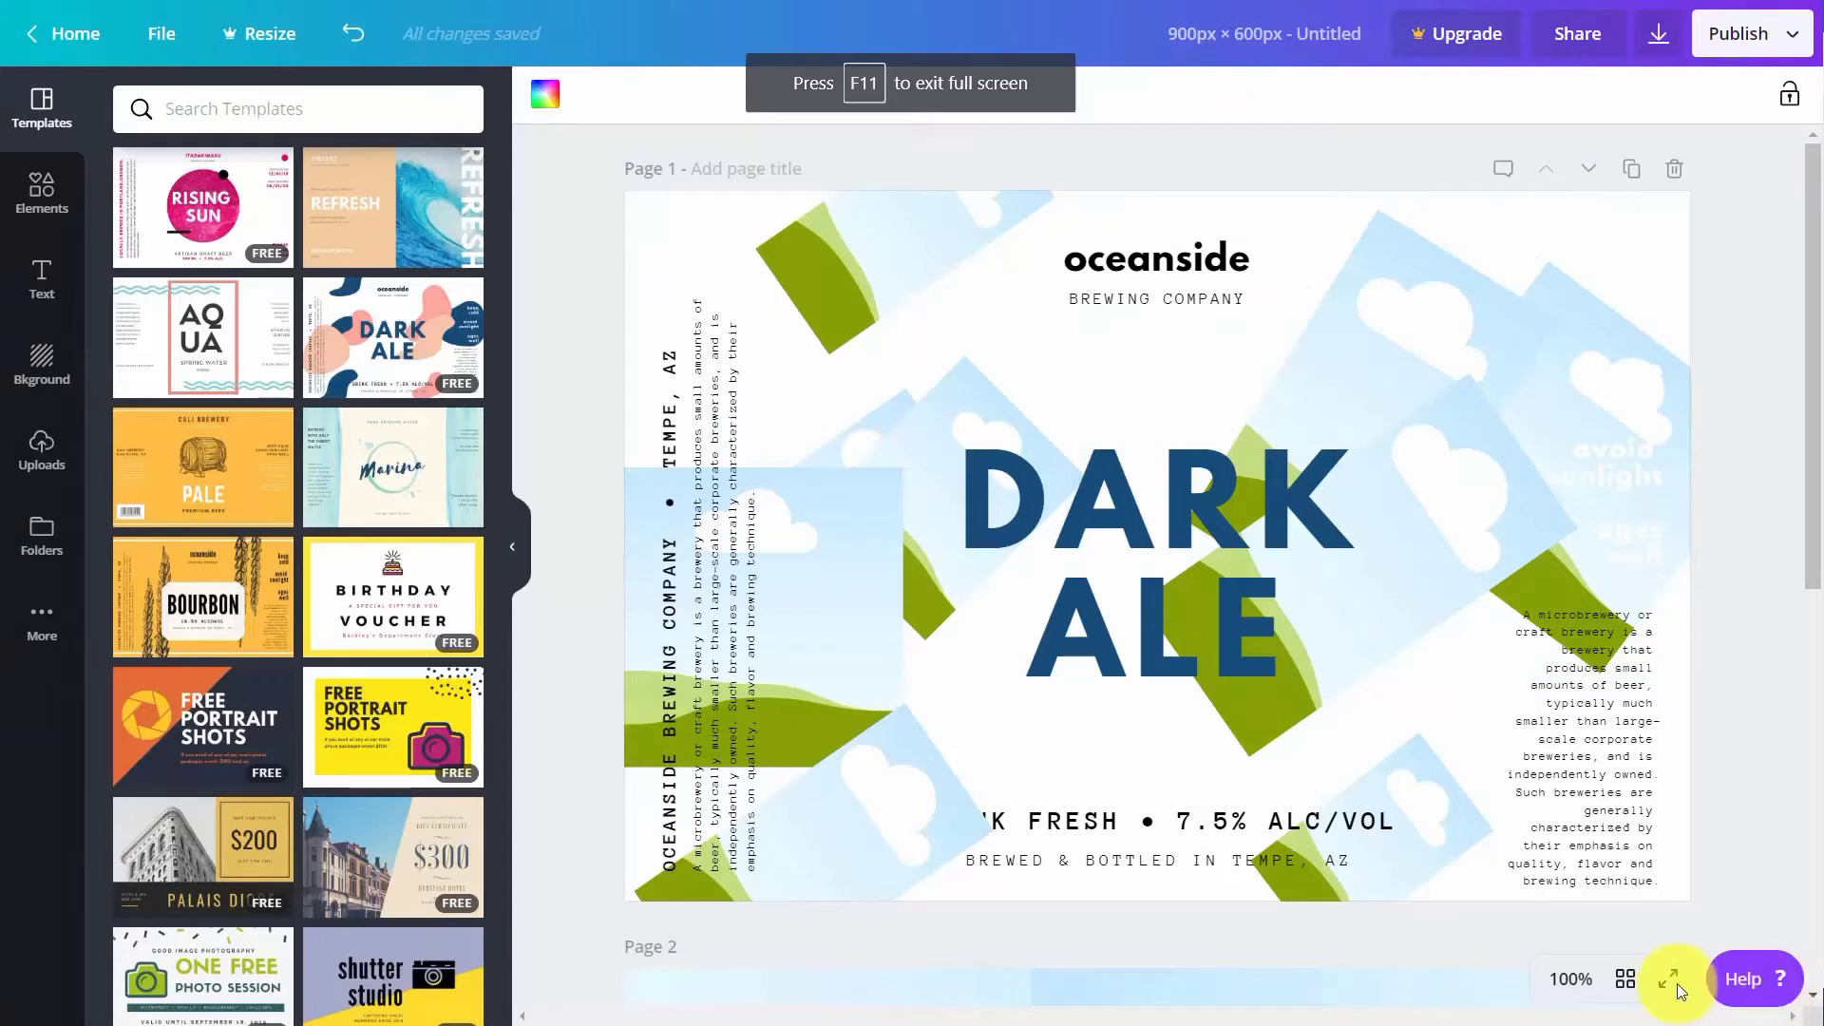
pyautogui.click(1626, 984)
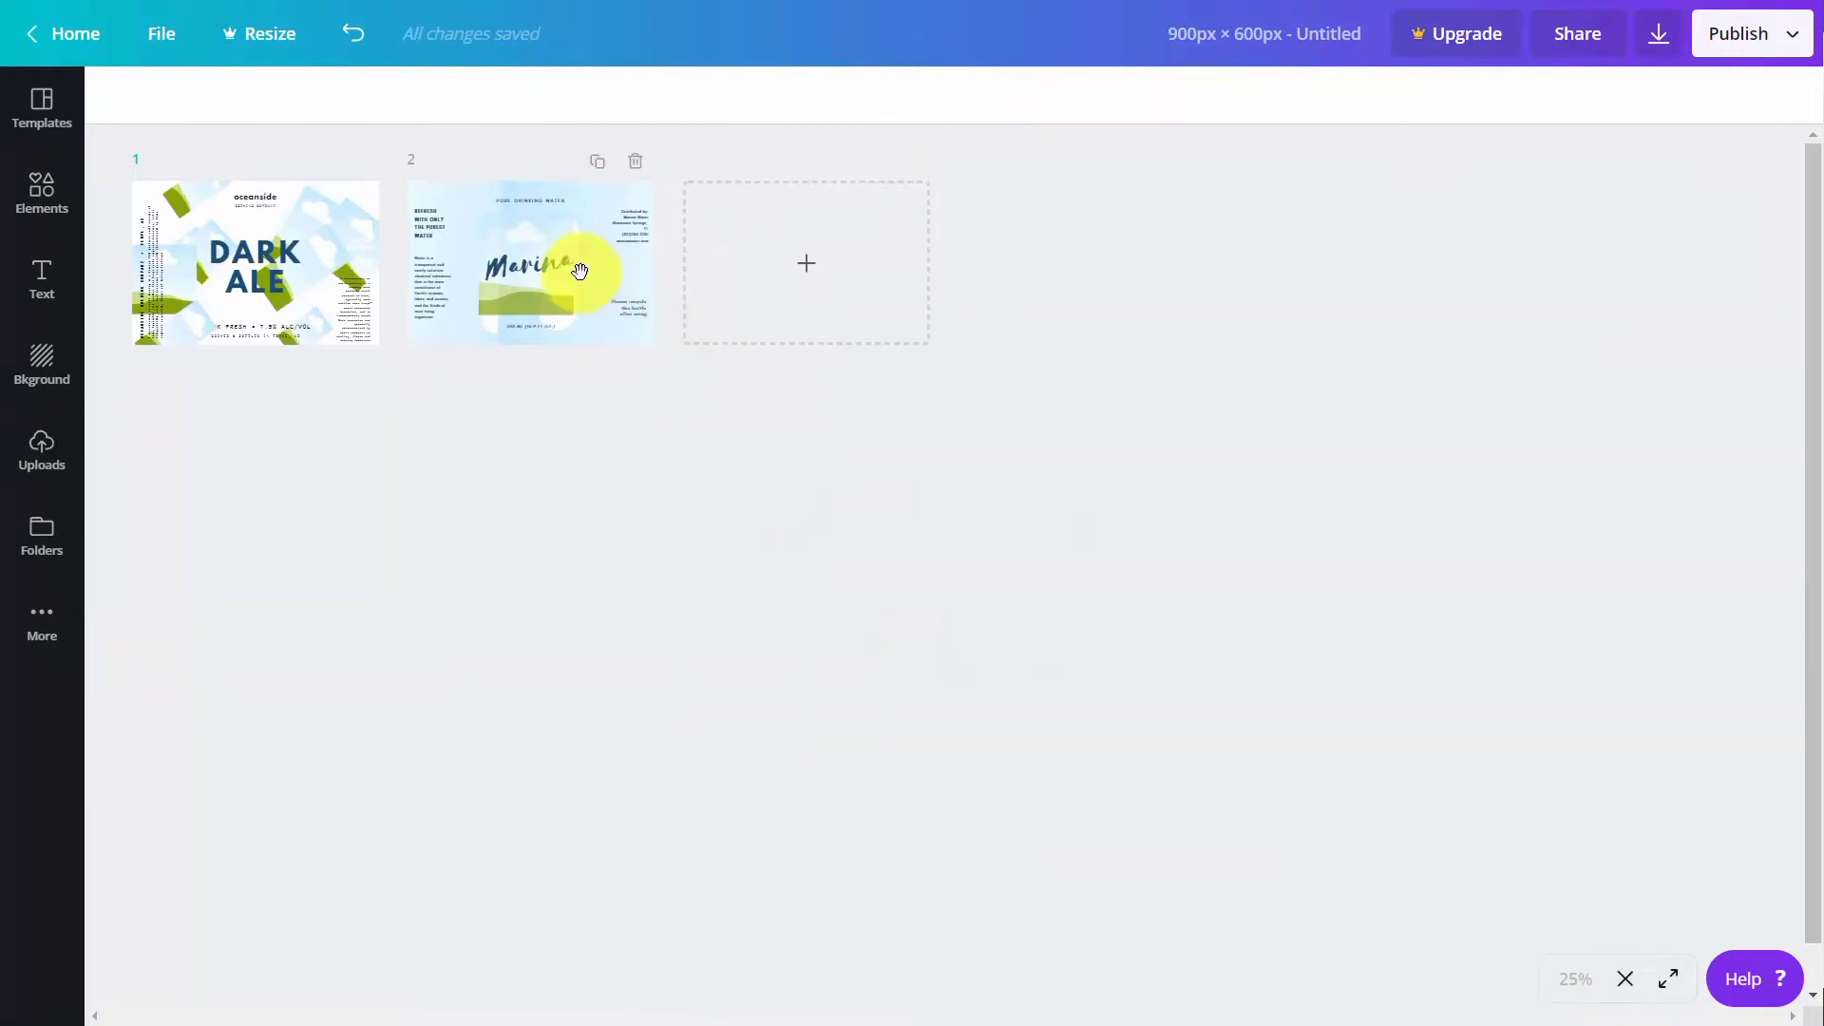
pyautogui.click(578, 272)
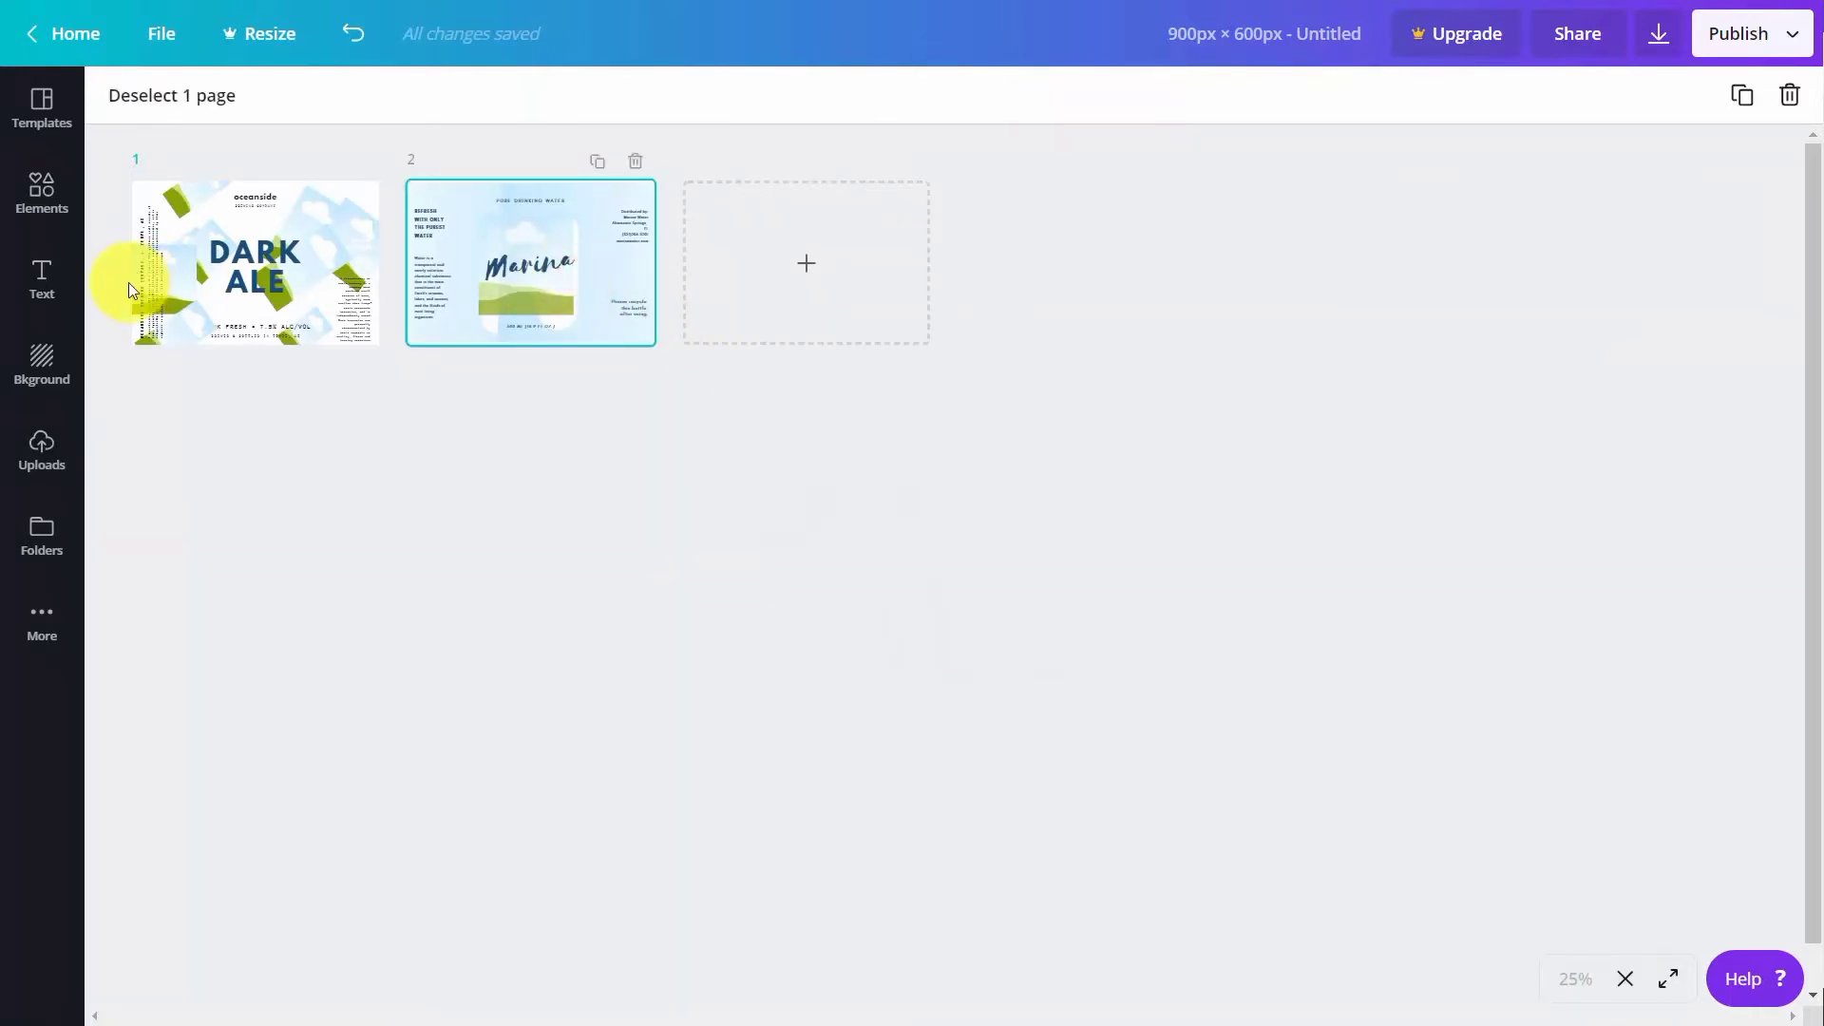
pyautogui.click(227, 285)
pyautogui.click(502, 281)
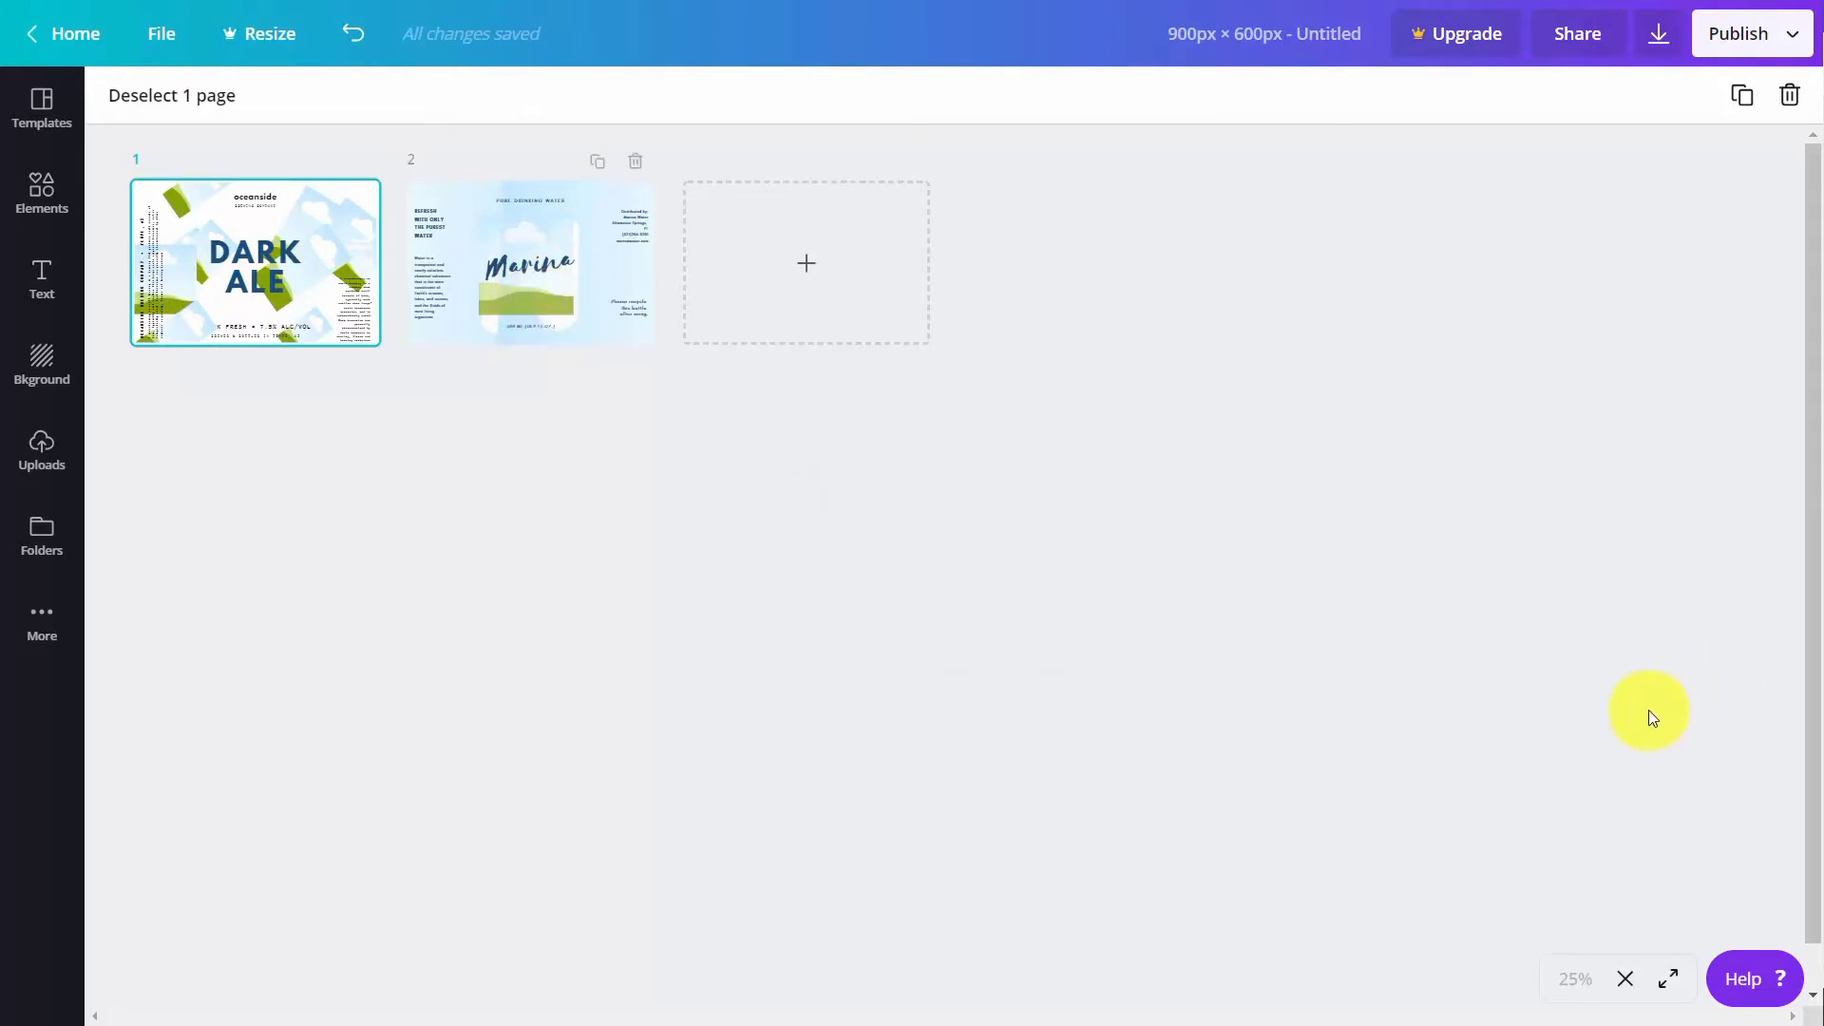
pyautogui.click(1626, 980)
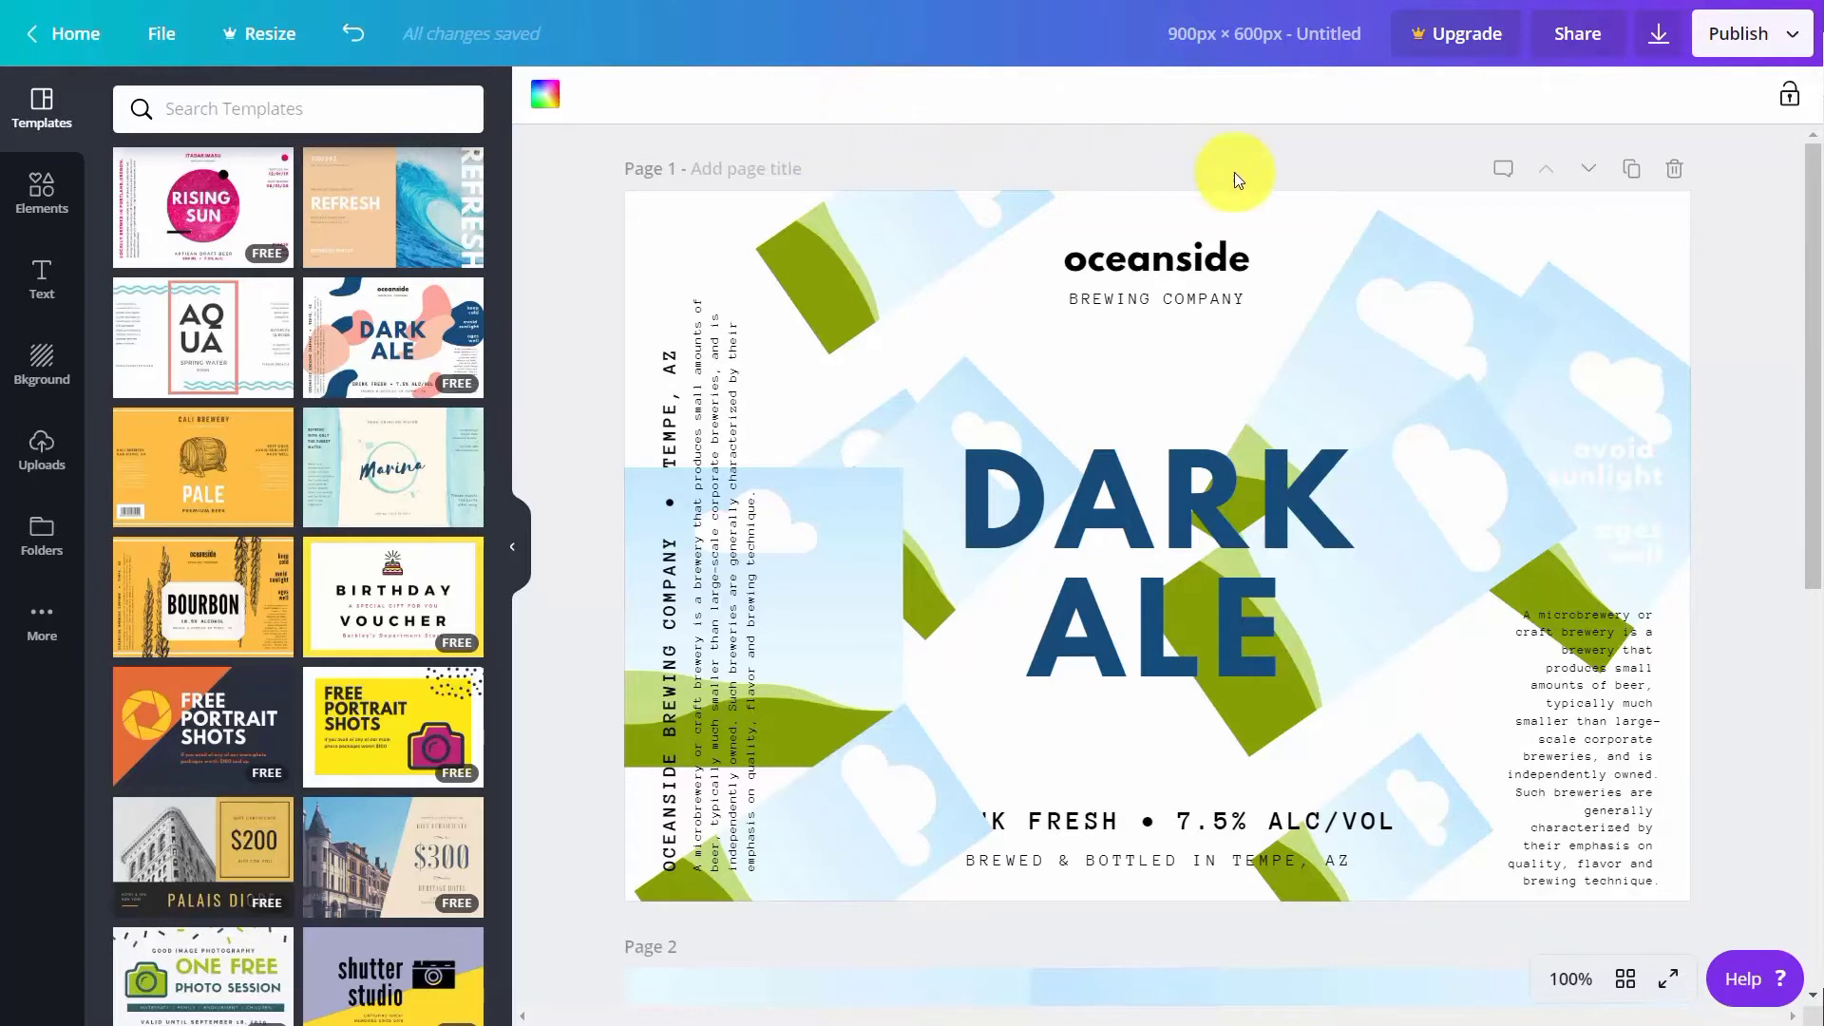
# Share the design with a team member with the Can edit permission and send the invite, leaving the whole team set to Not shared
pyautogui.click(1577, 36)
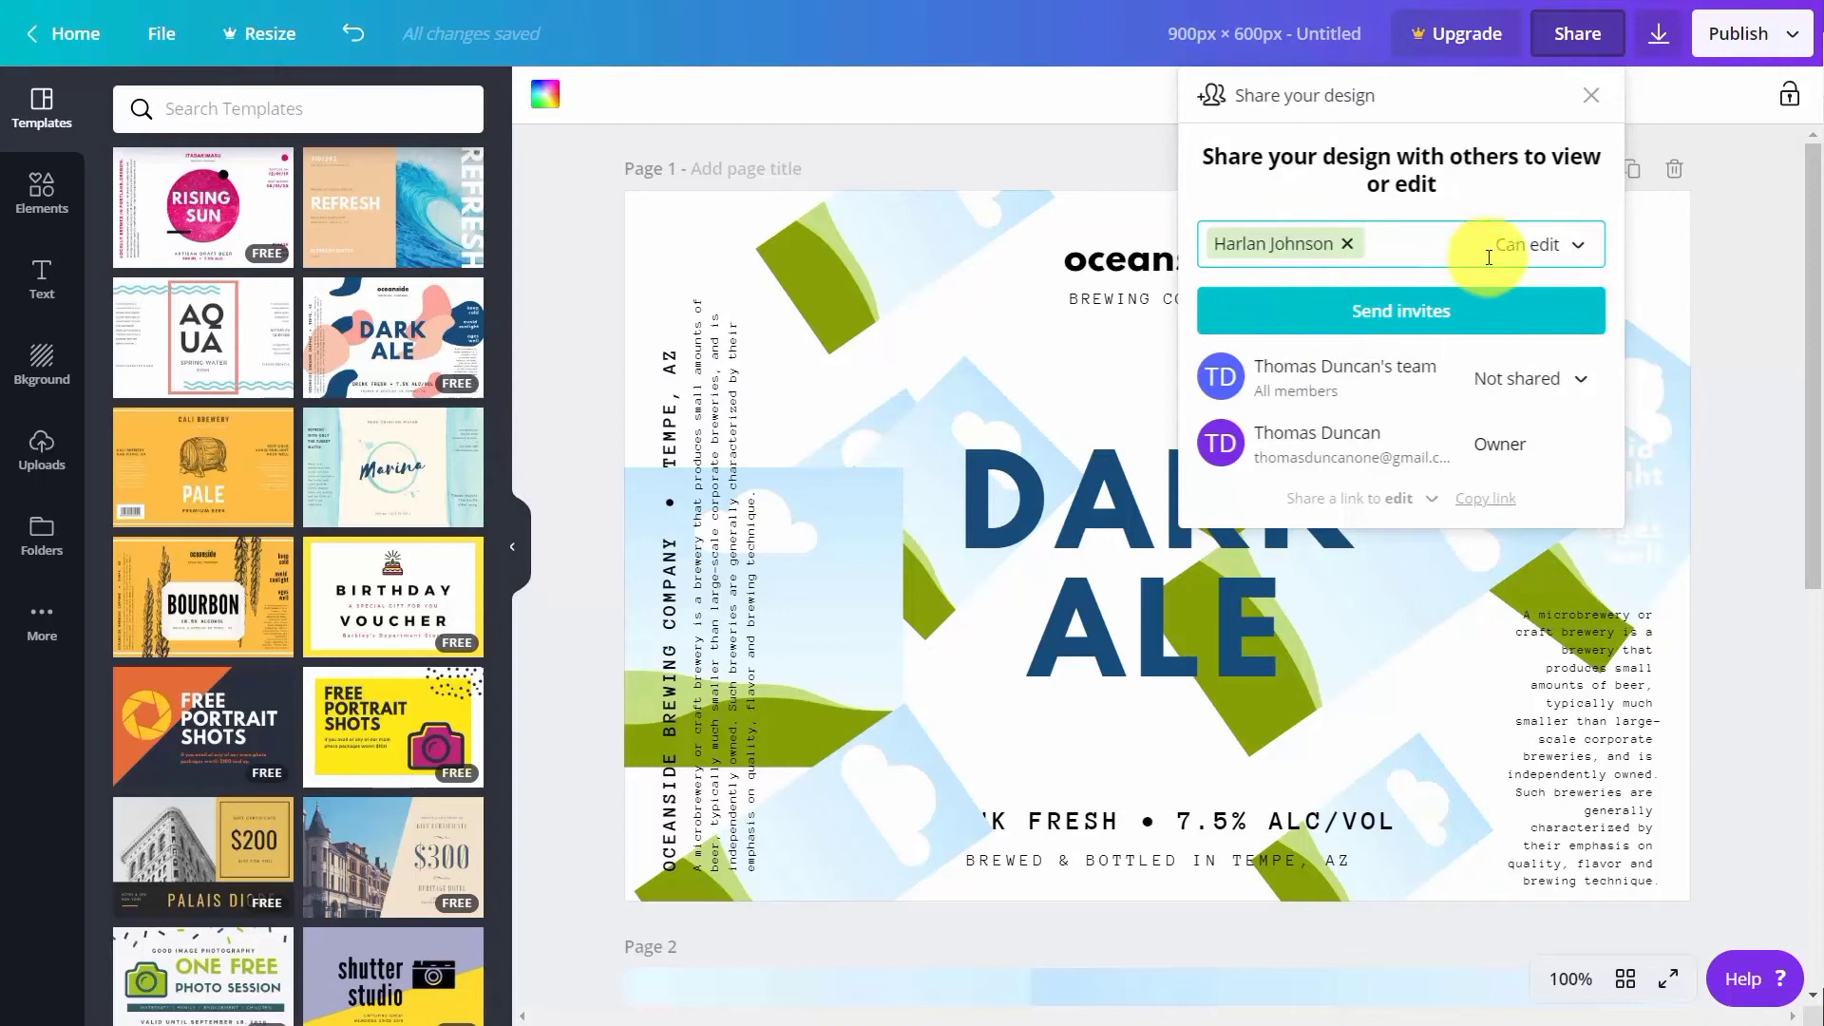
pyautogui.click(1558, 246)
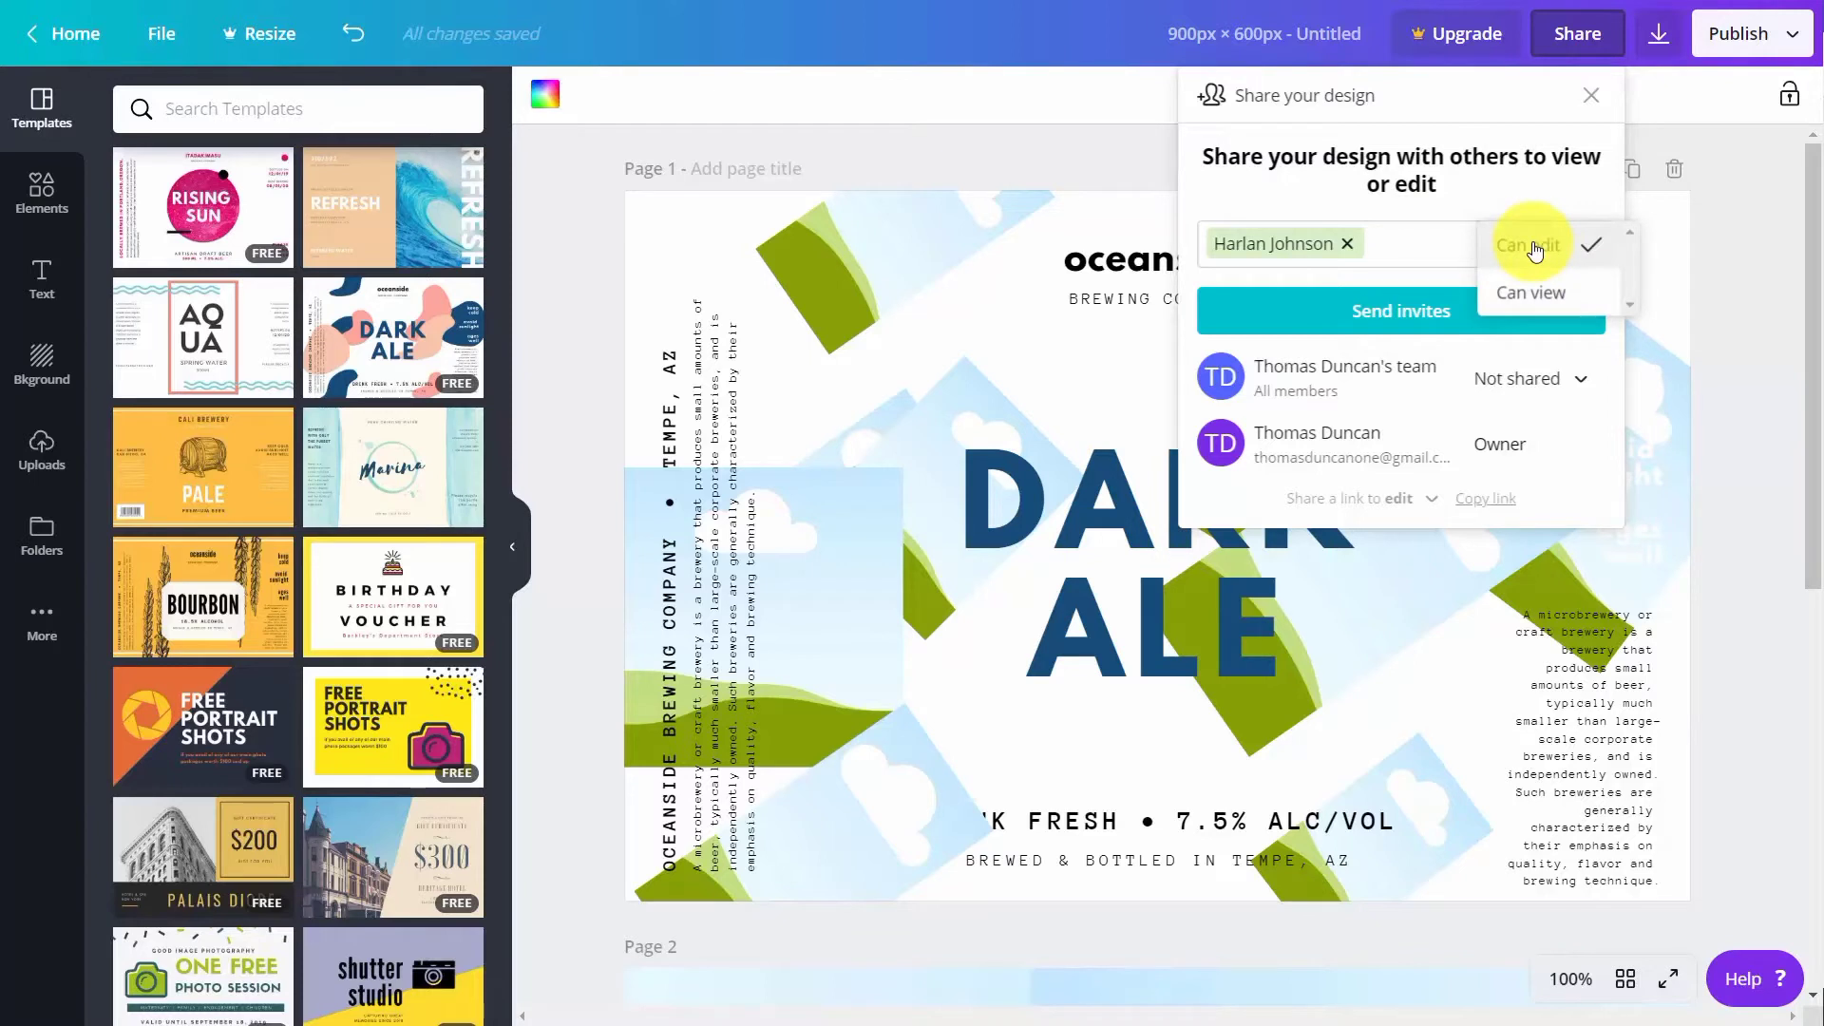
pyautogui.click(1513, 195)
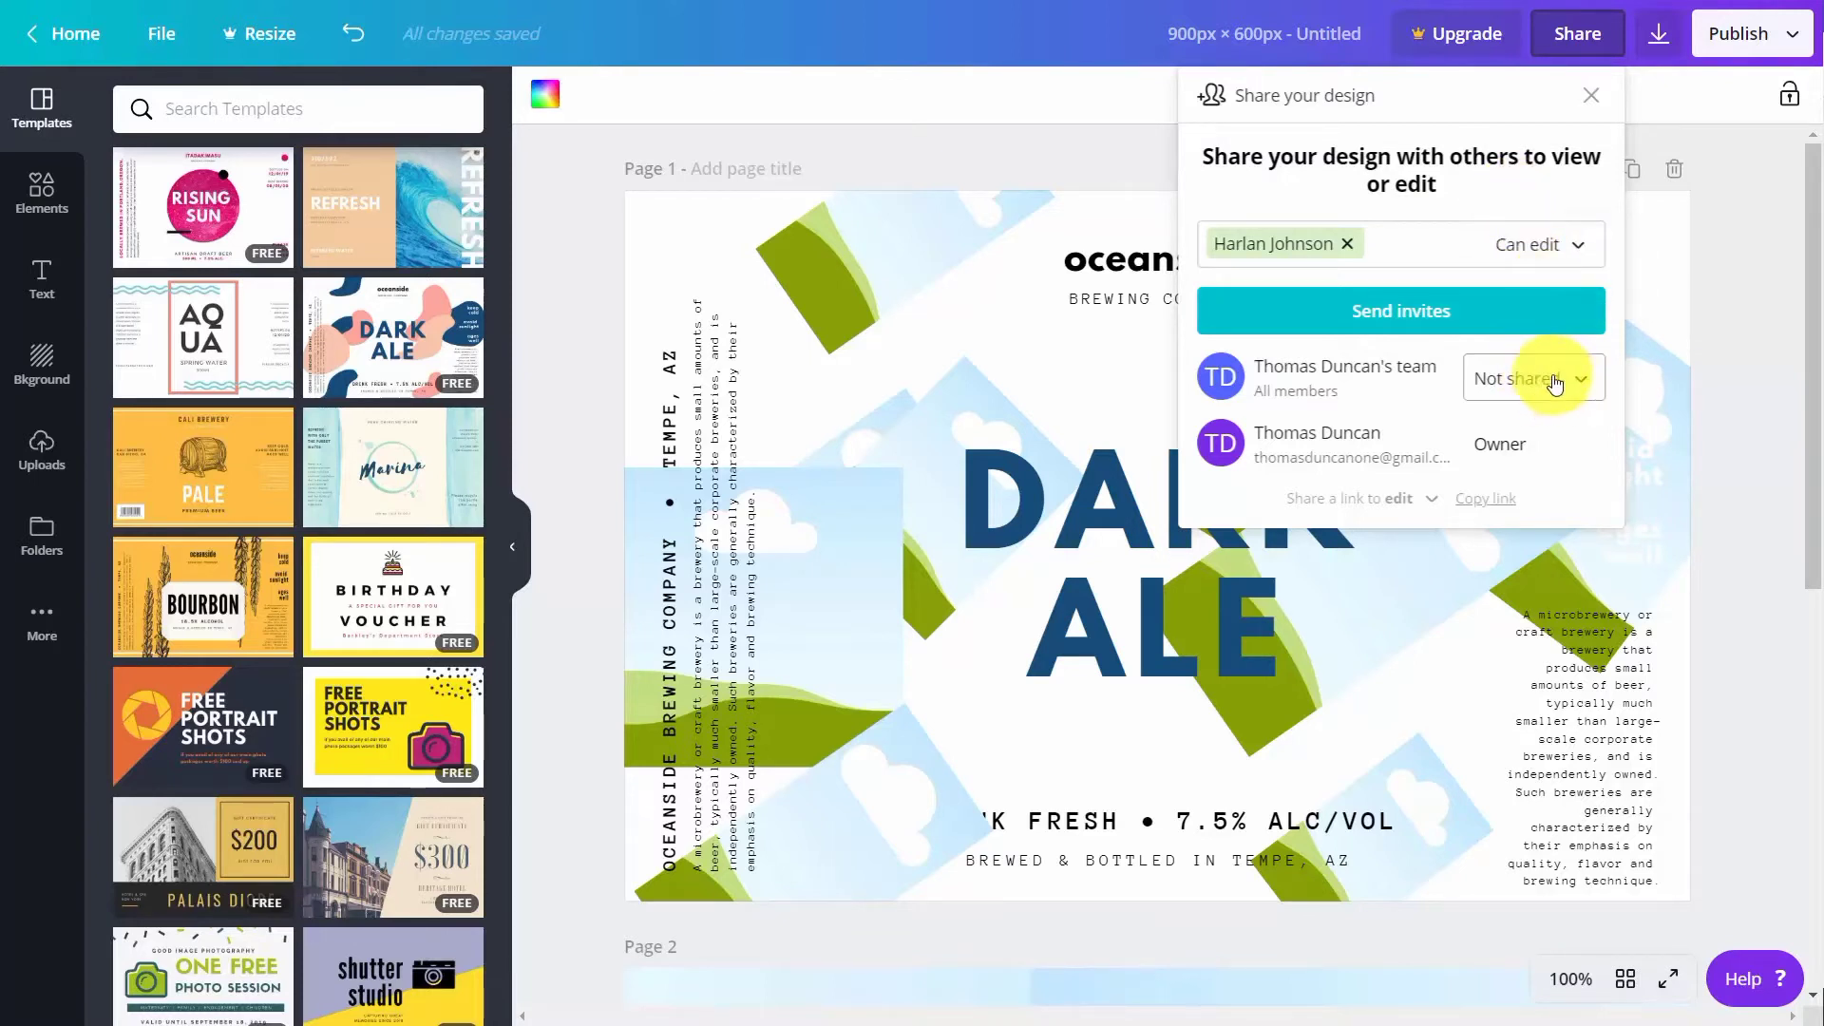
pyautogui.click(1586, 380)
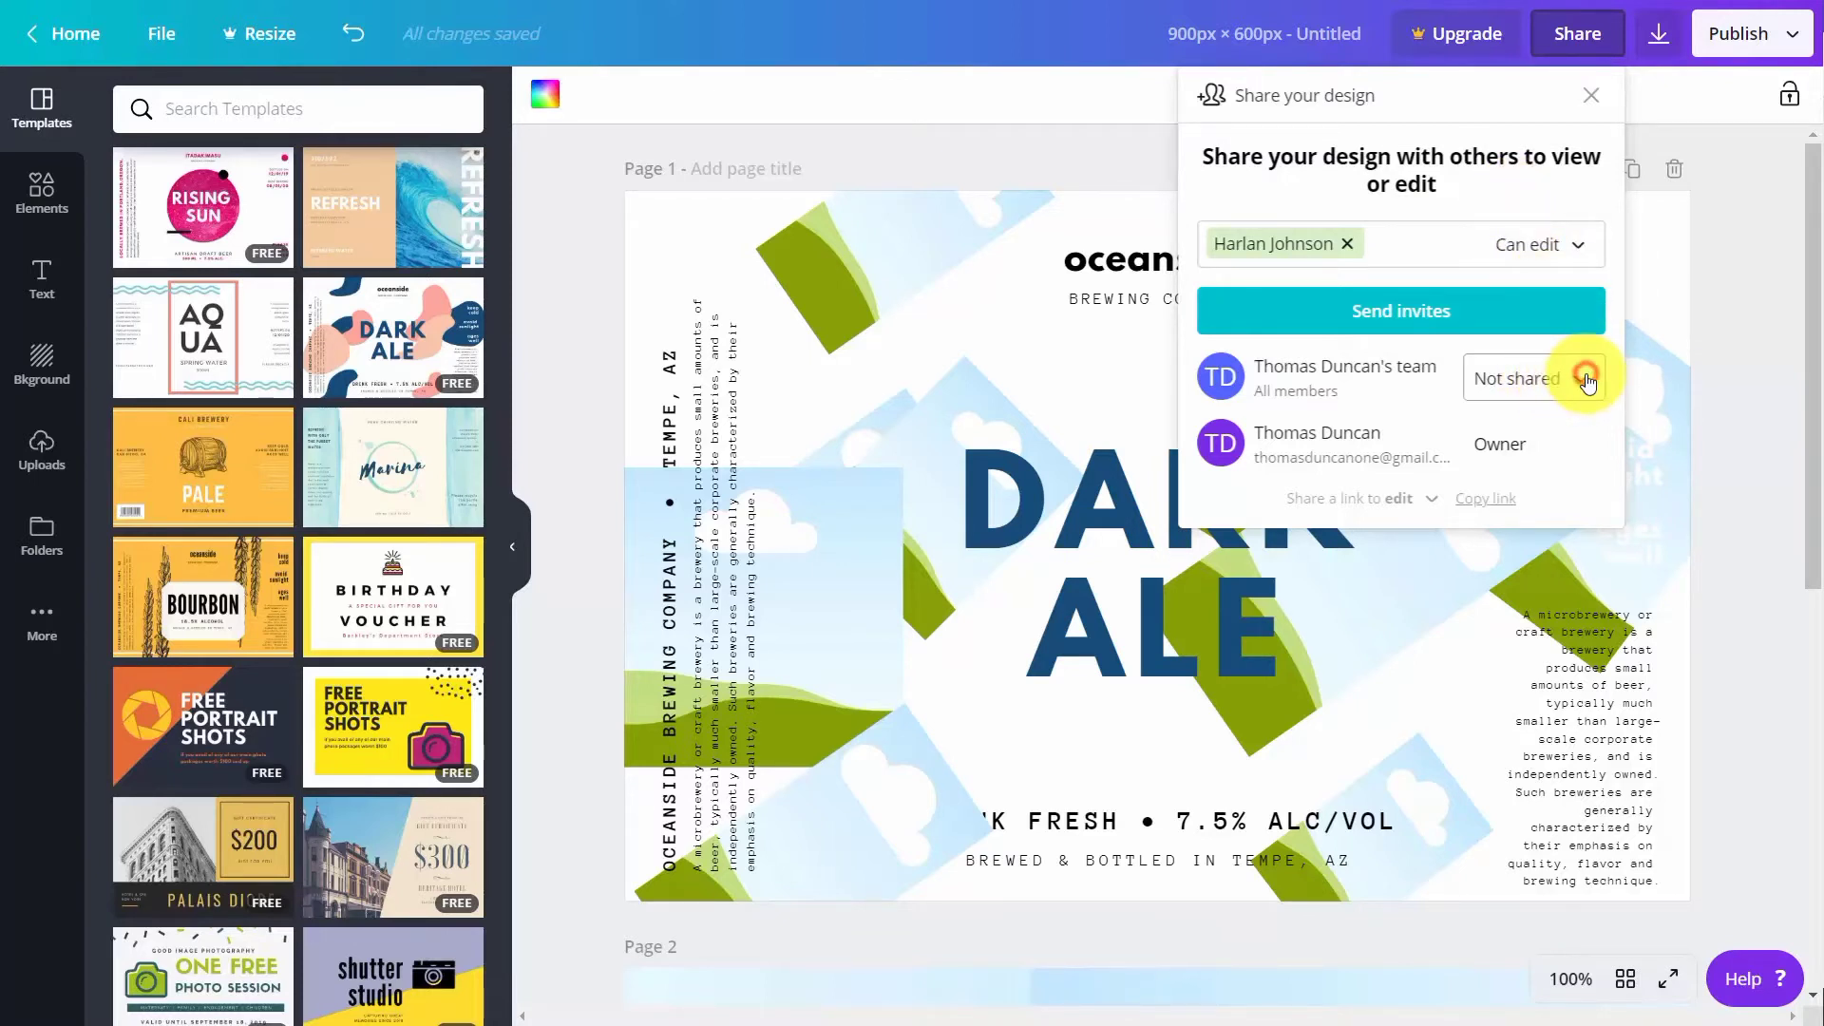
pyautogui.click(1450, 228)
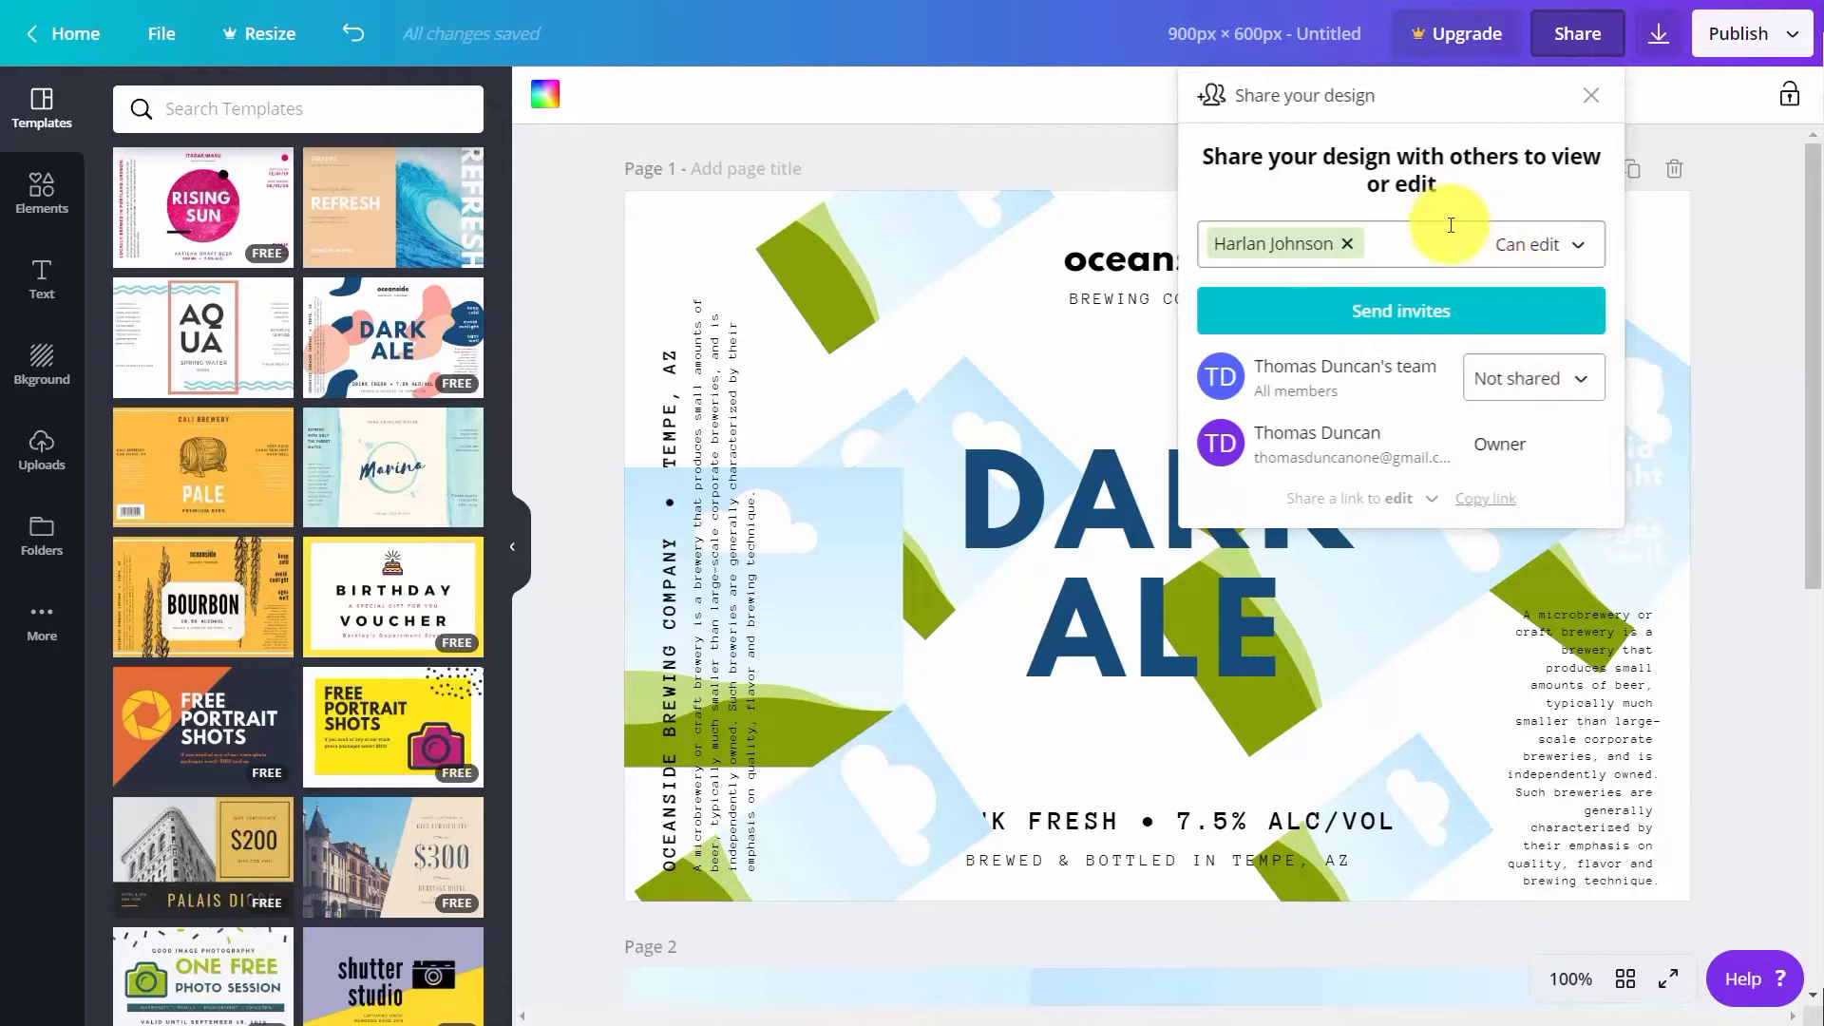
pyautogui.click(1396, 314)
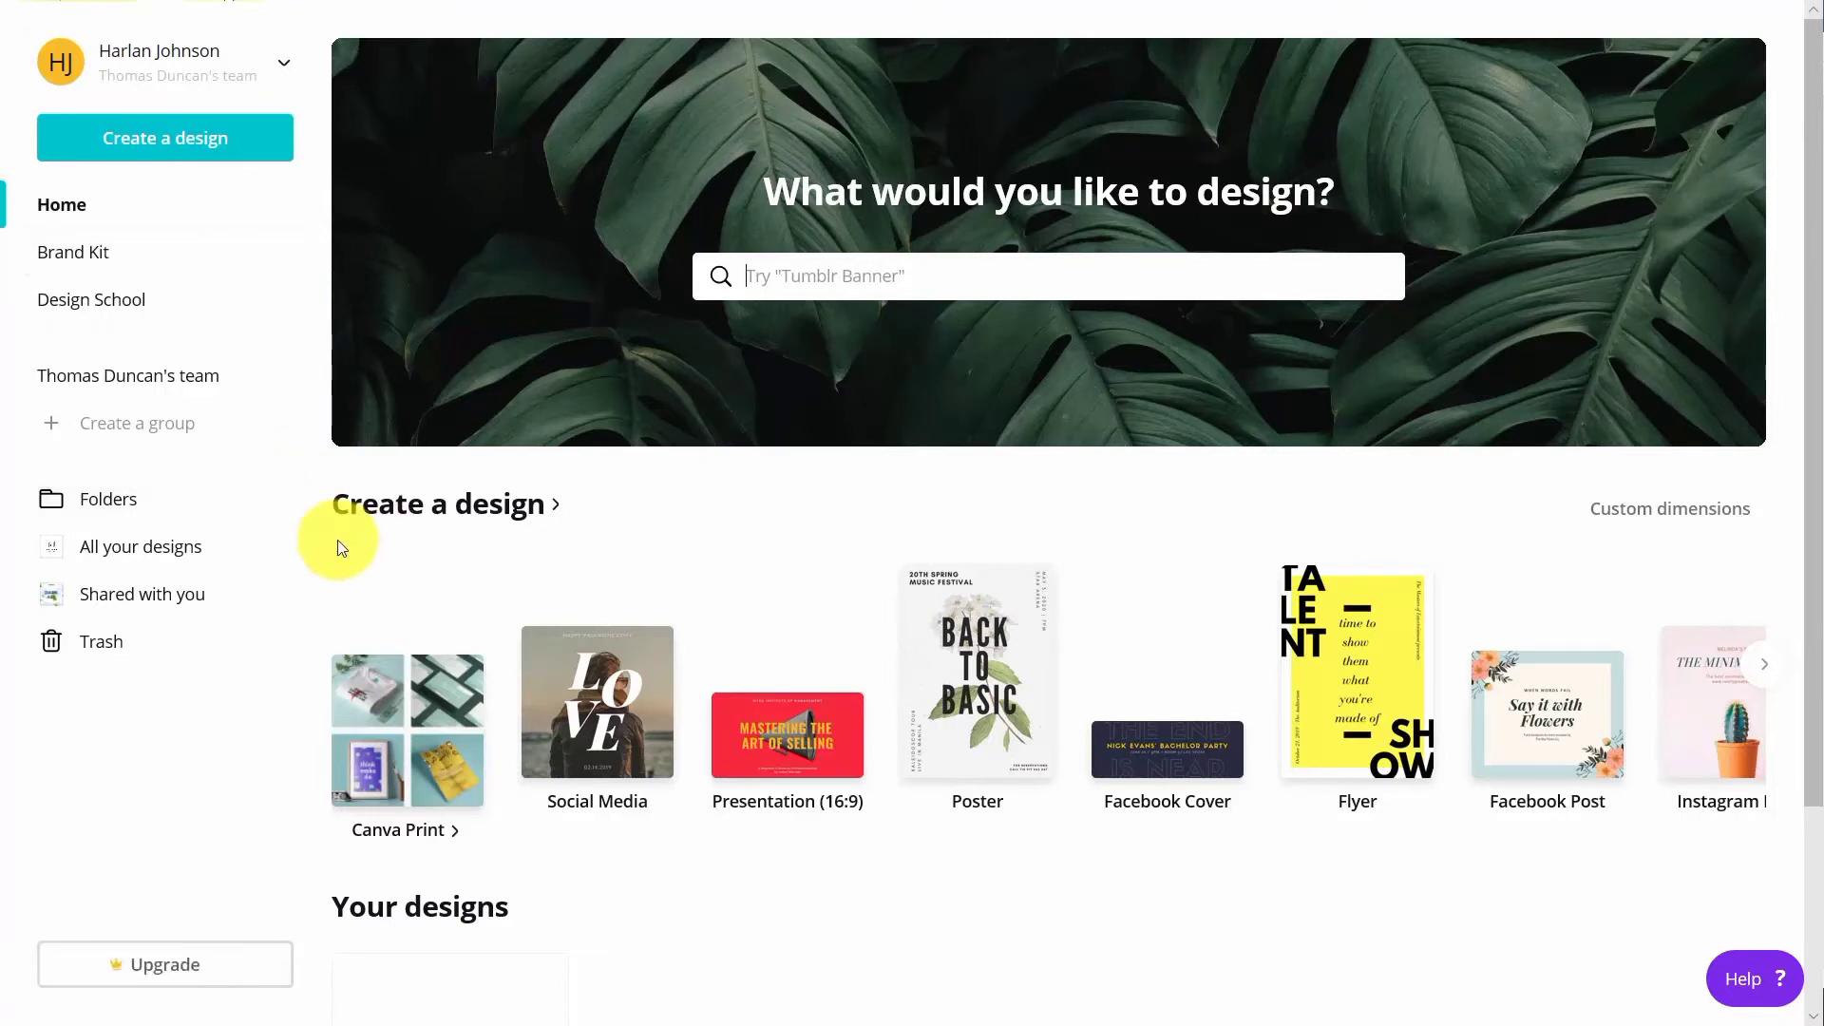
# From the invited member's account, open the shared Dark Ale design for editing and replace its title with "Duke Video"
pyautogui.click(143, 600)
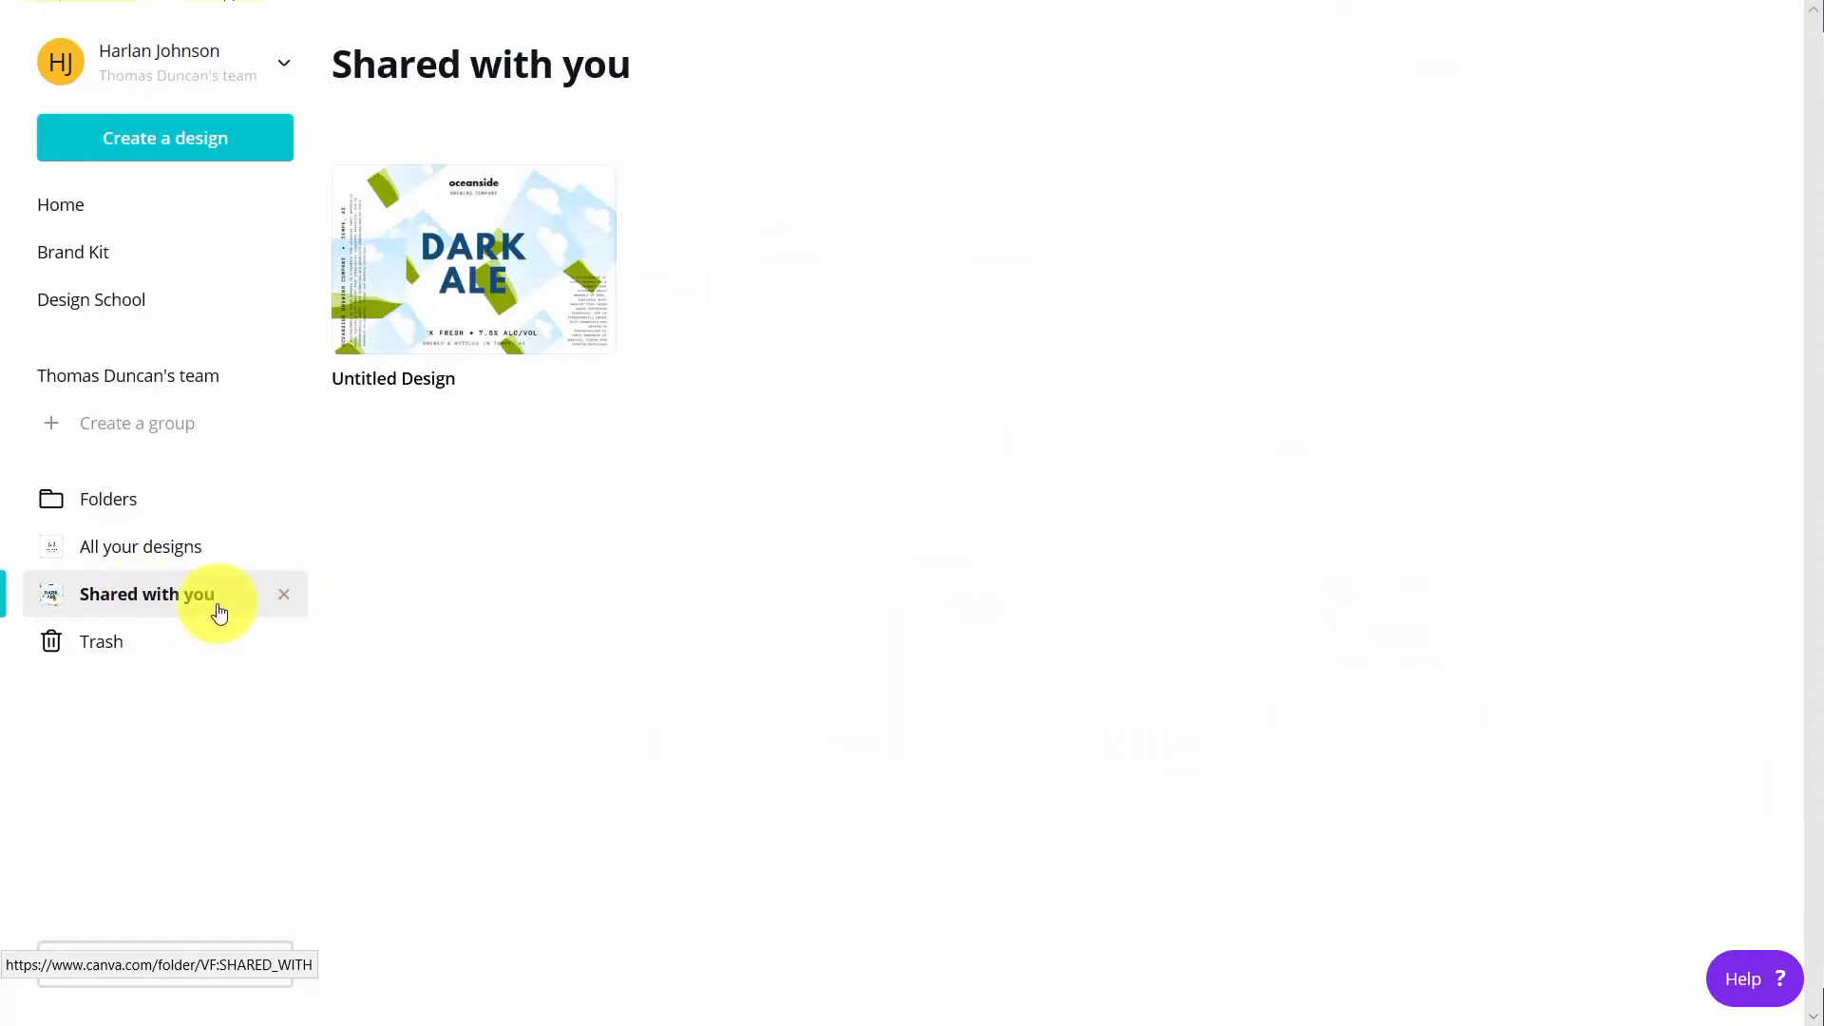
pyautogui.click(482, 247)
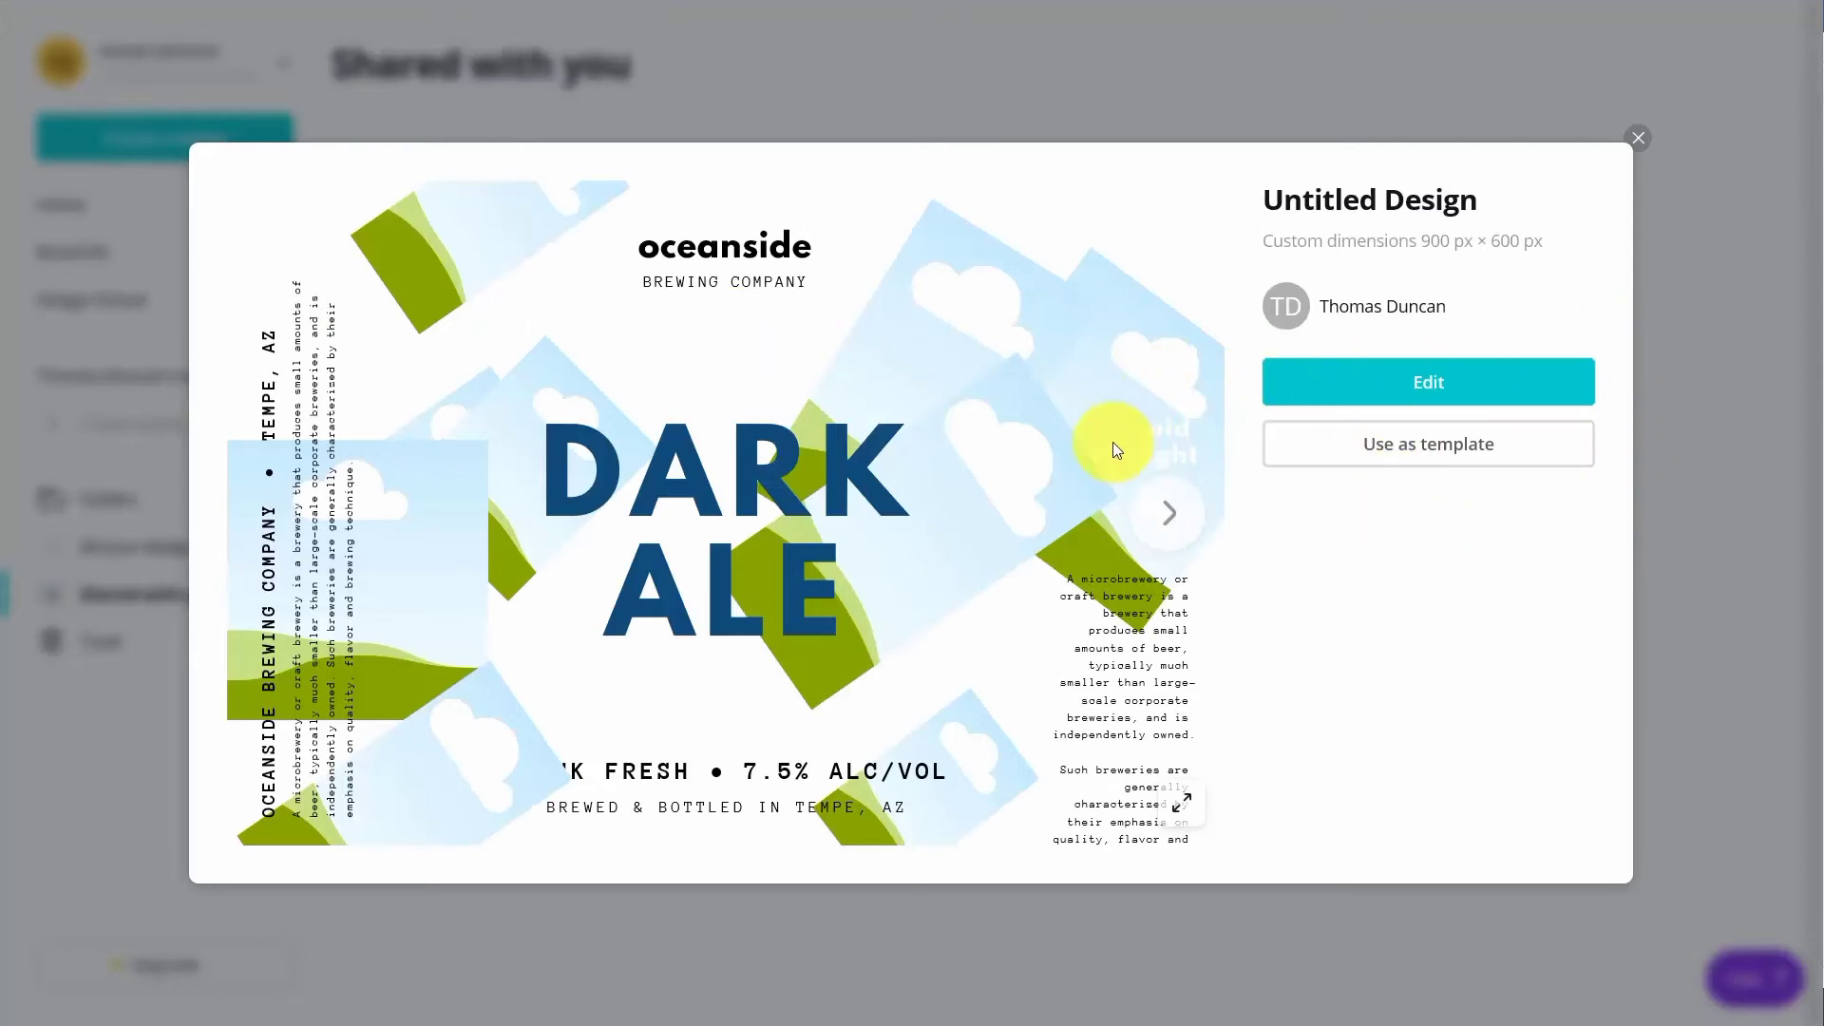
pyautogui.click(1424, 384)
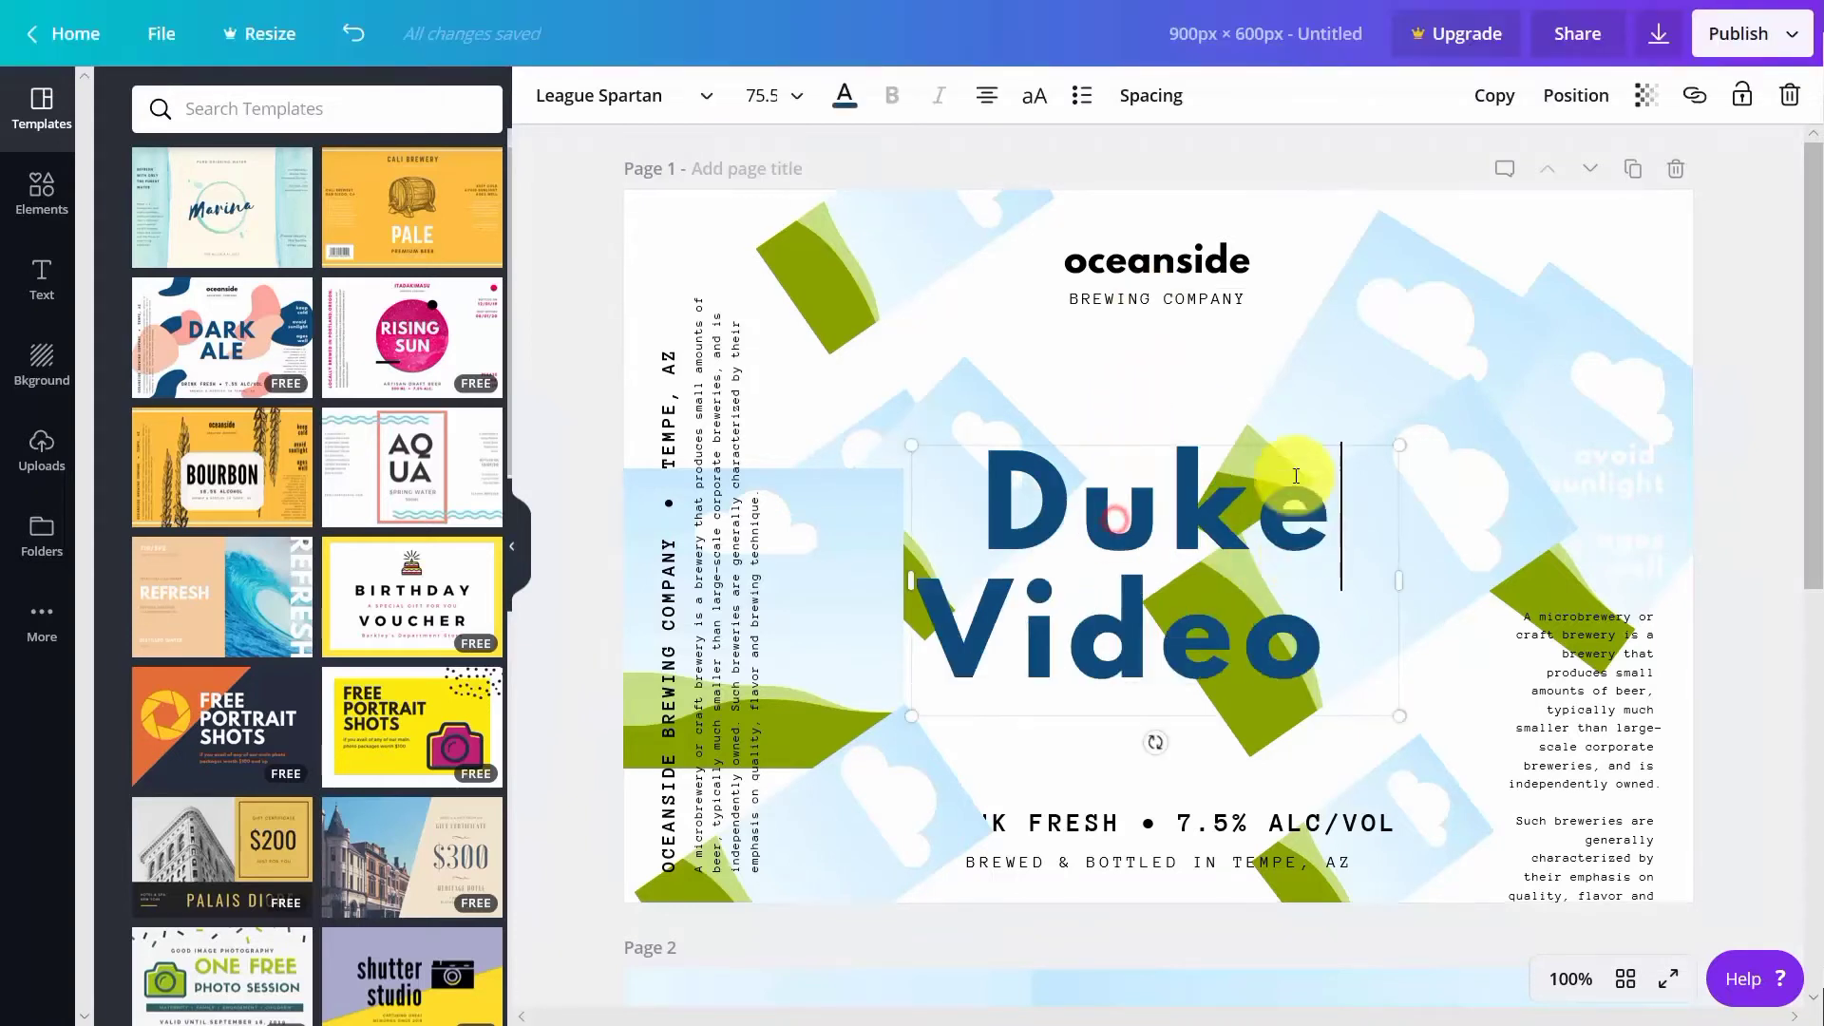
# Look through the options for publishing the design
pyautogui.click(1788, 36)
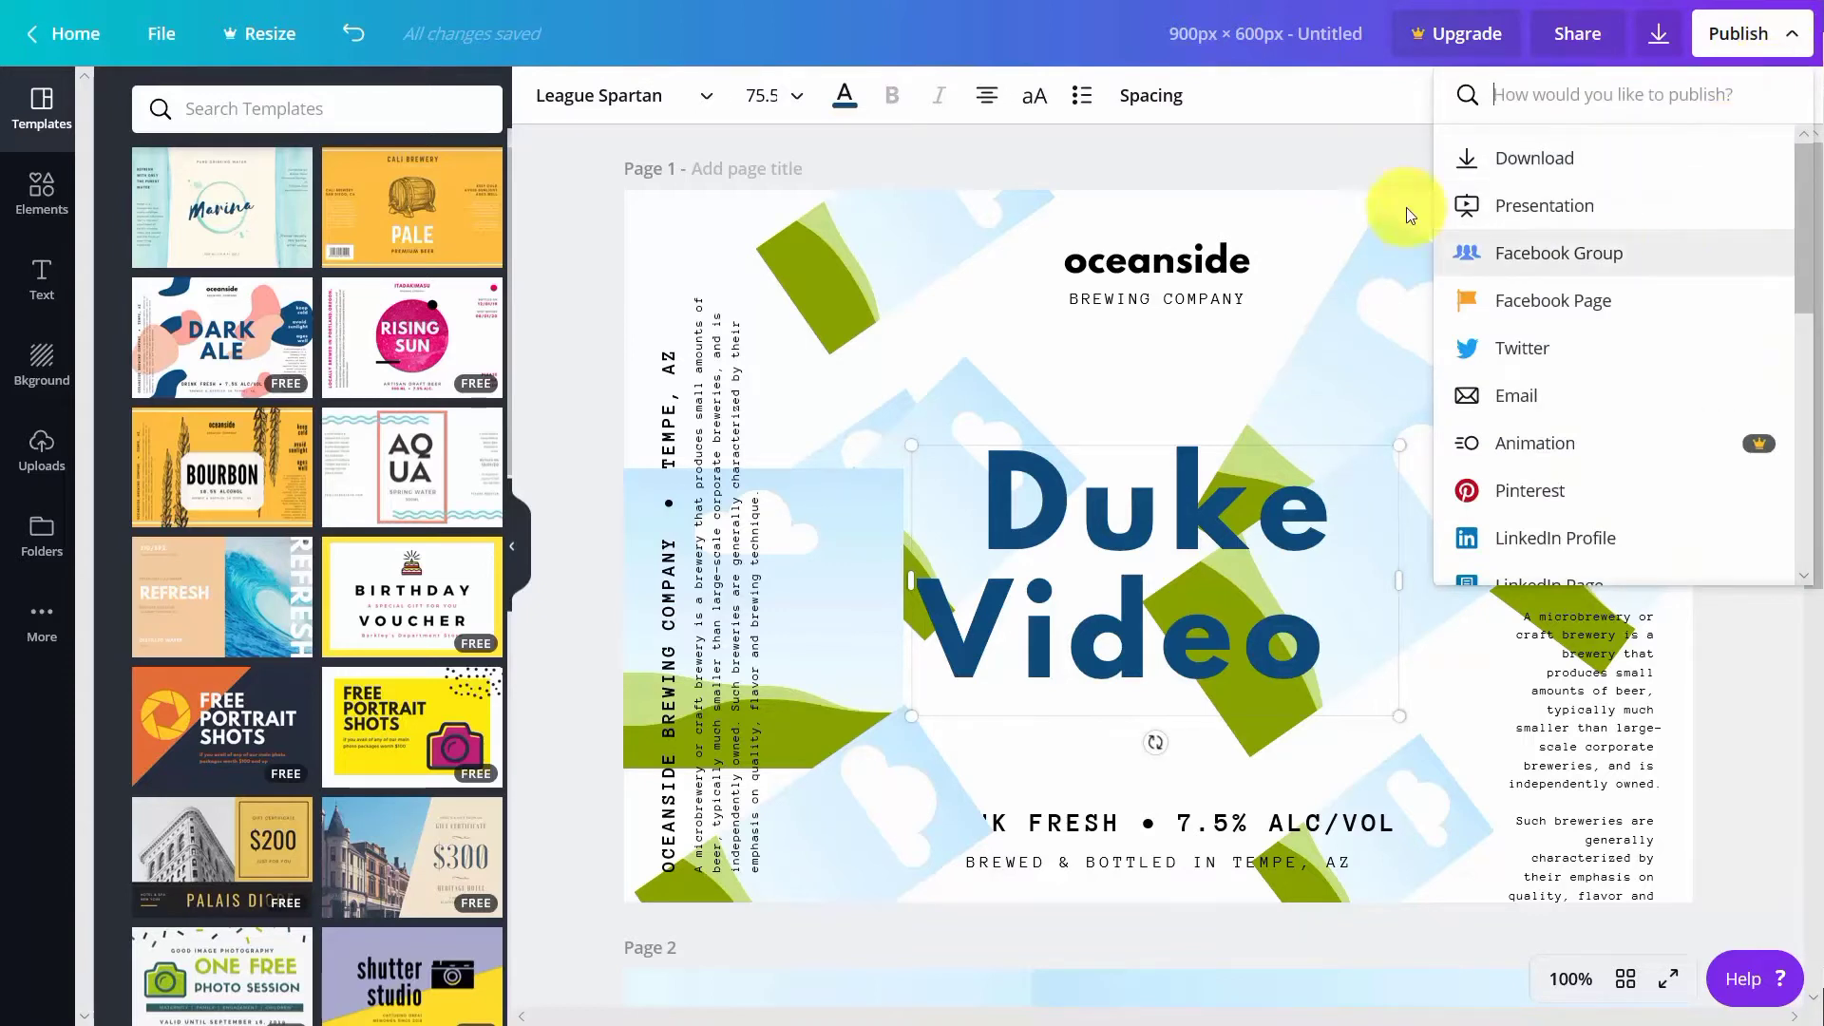
pyautogui.click(1354, 149)
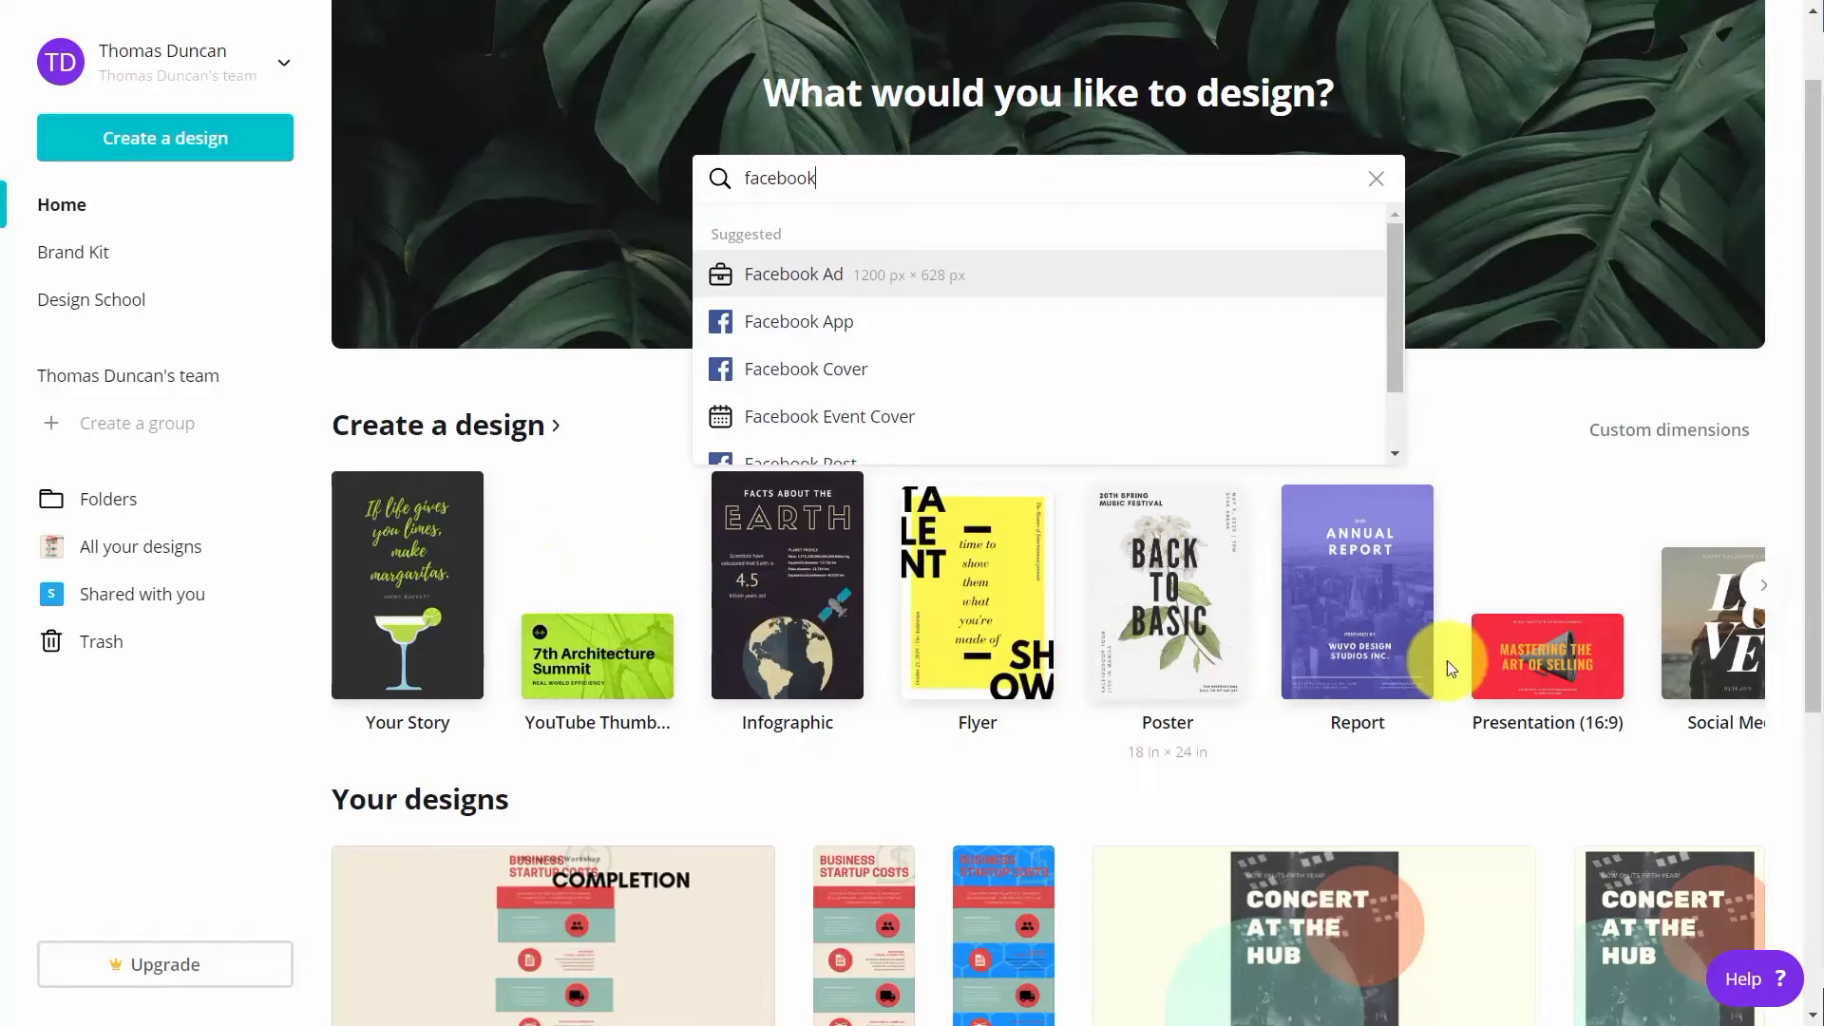
# Create a Presentation (16:9) design and apply the Our Mission page of the Pink and White Geometric Gradient Memphis Creative Presentation template
pyautogui.click(1516, 665)
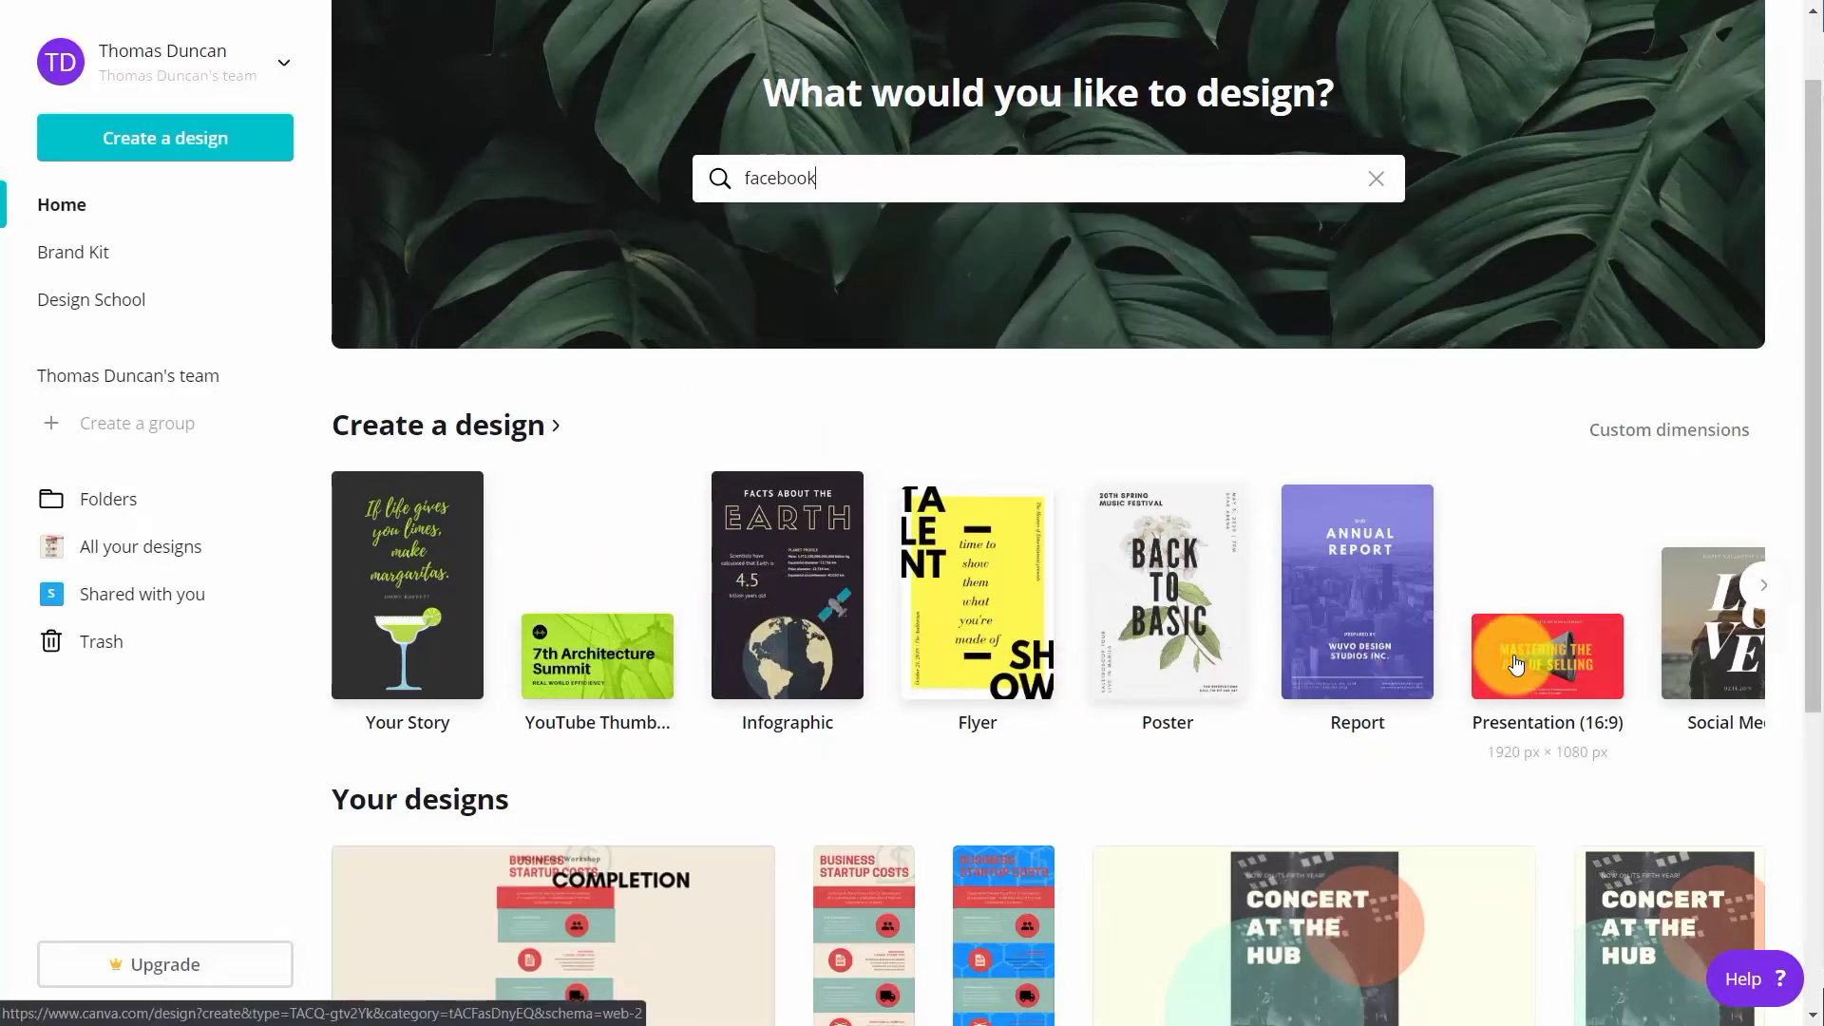
pyautogui.click(1518, 665)
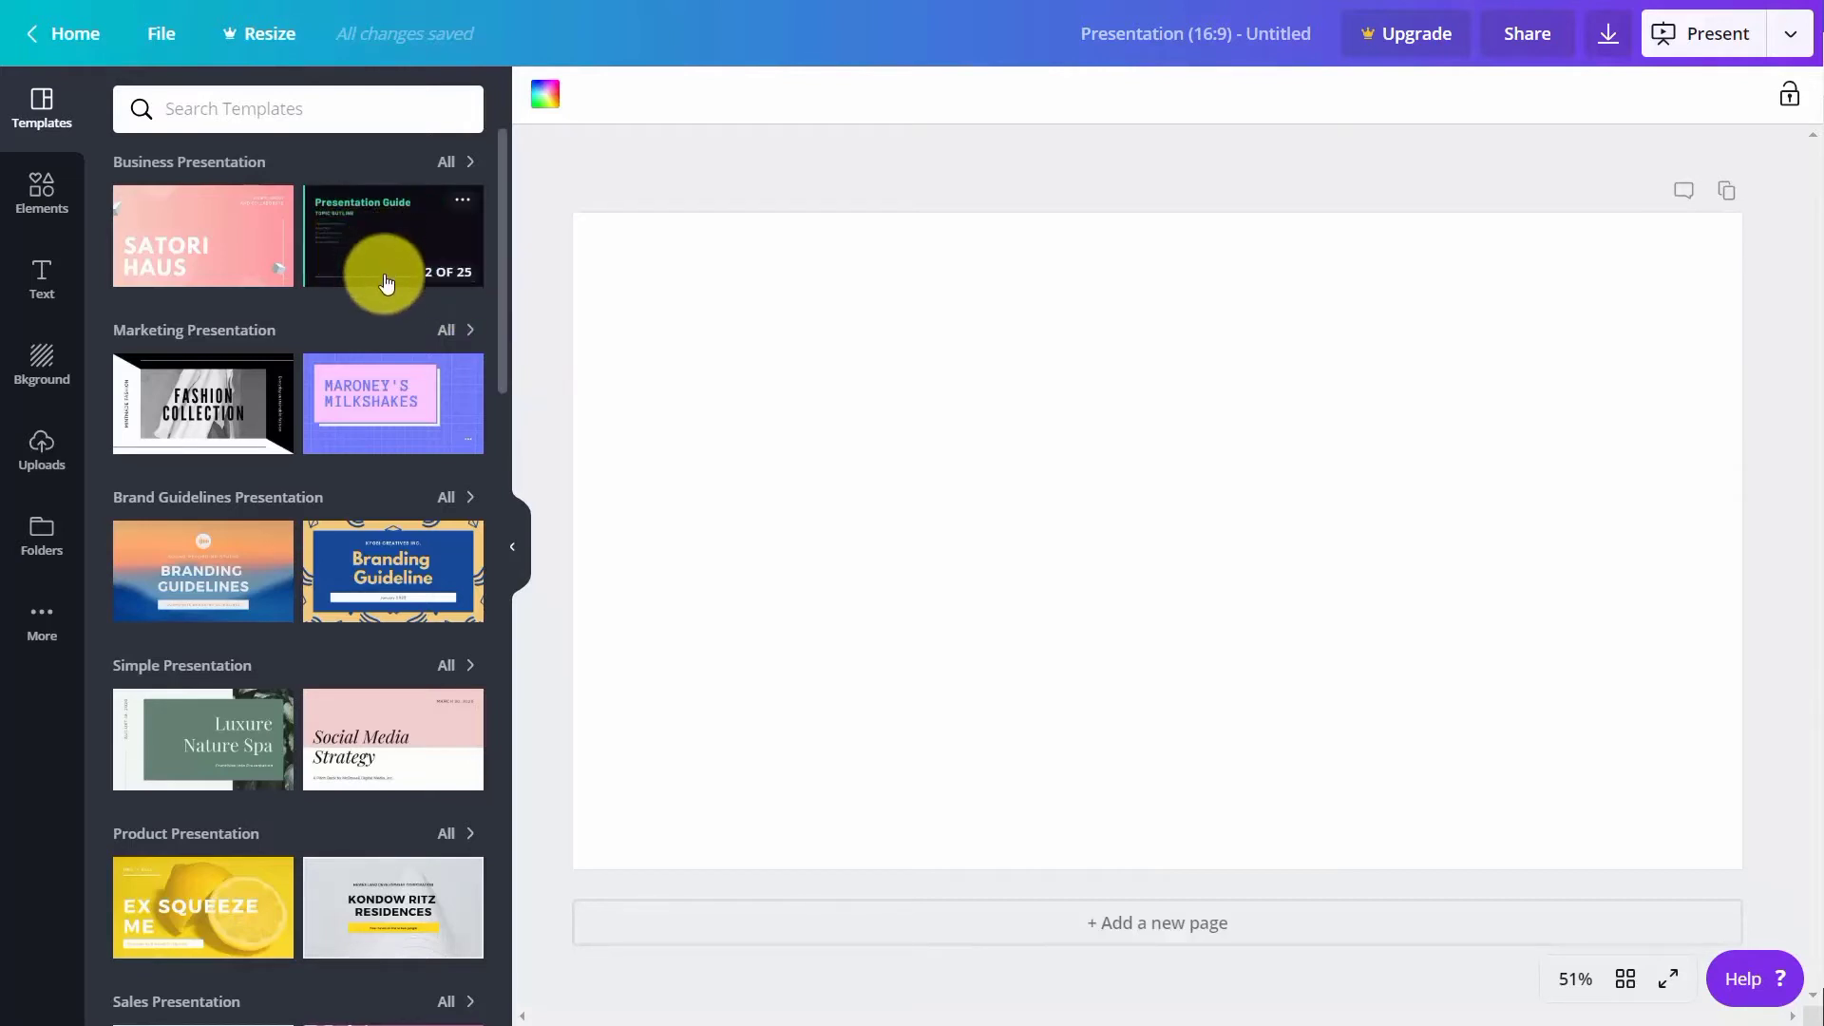
pyautogui.click(382, 410)
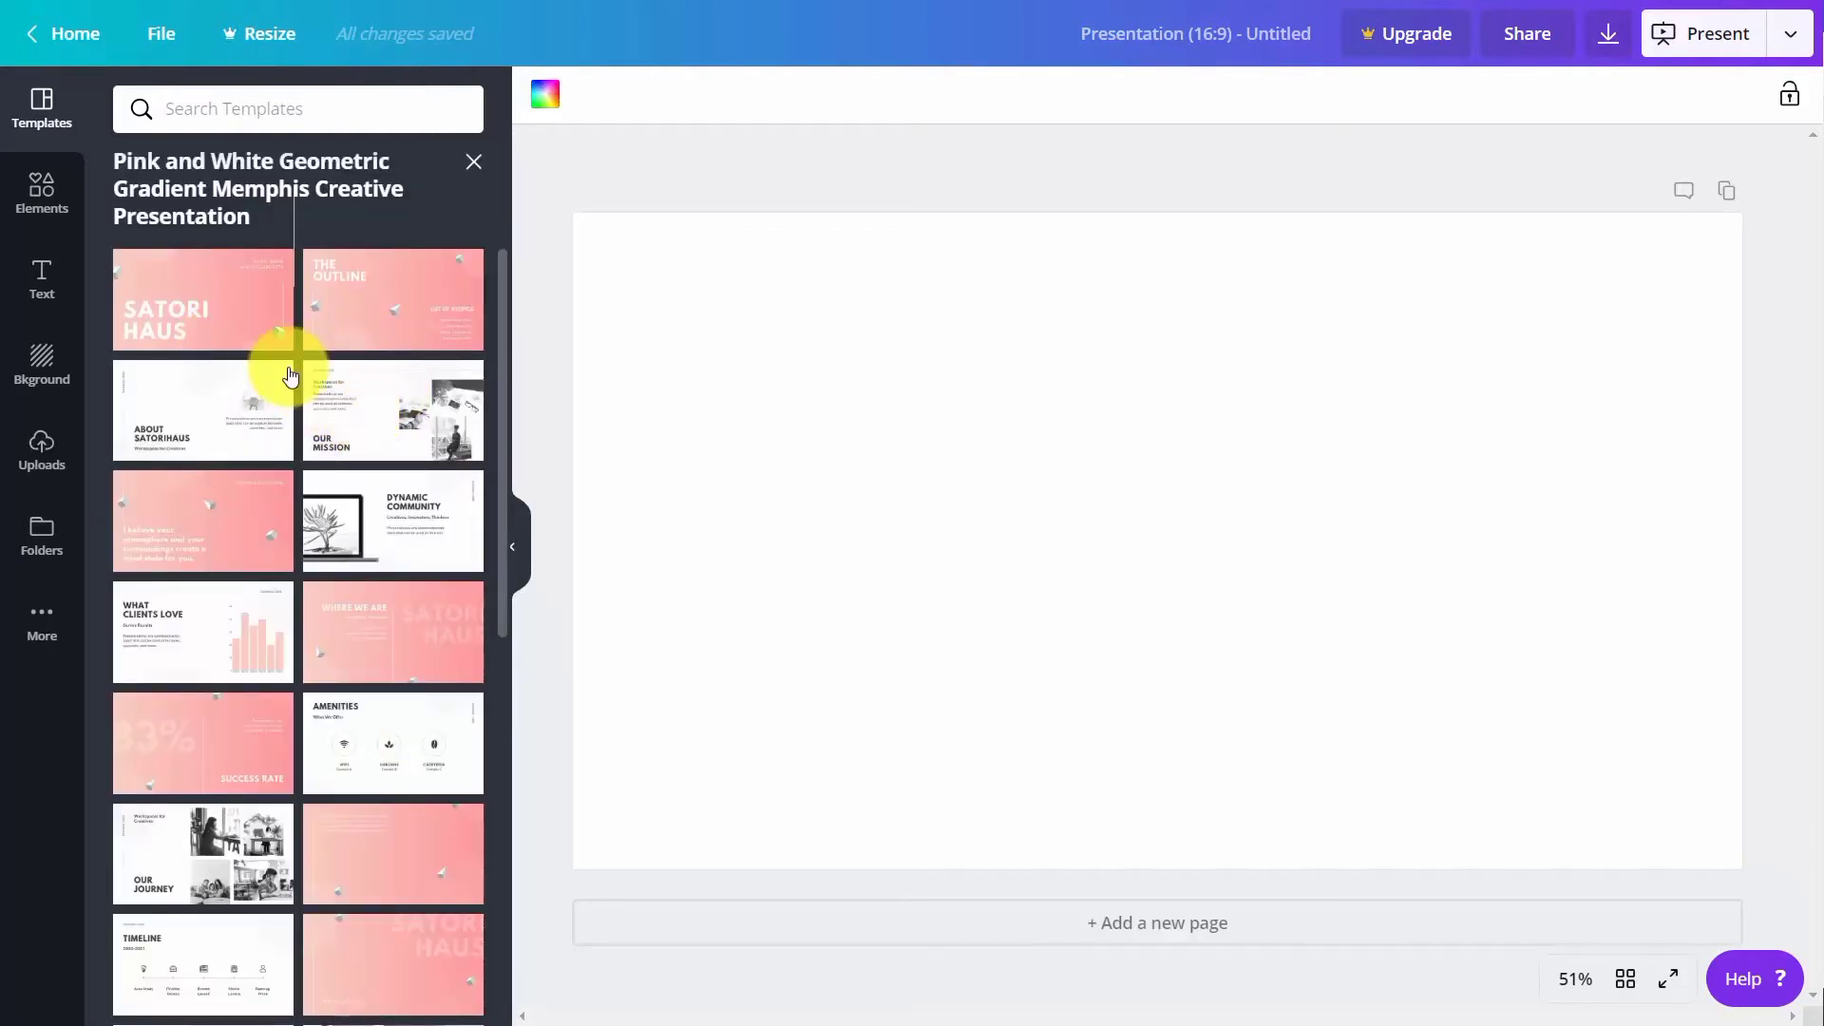
pyautogui.click(393, 407)
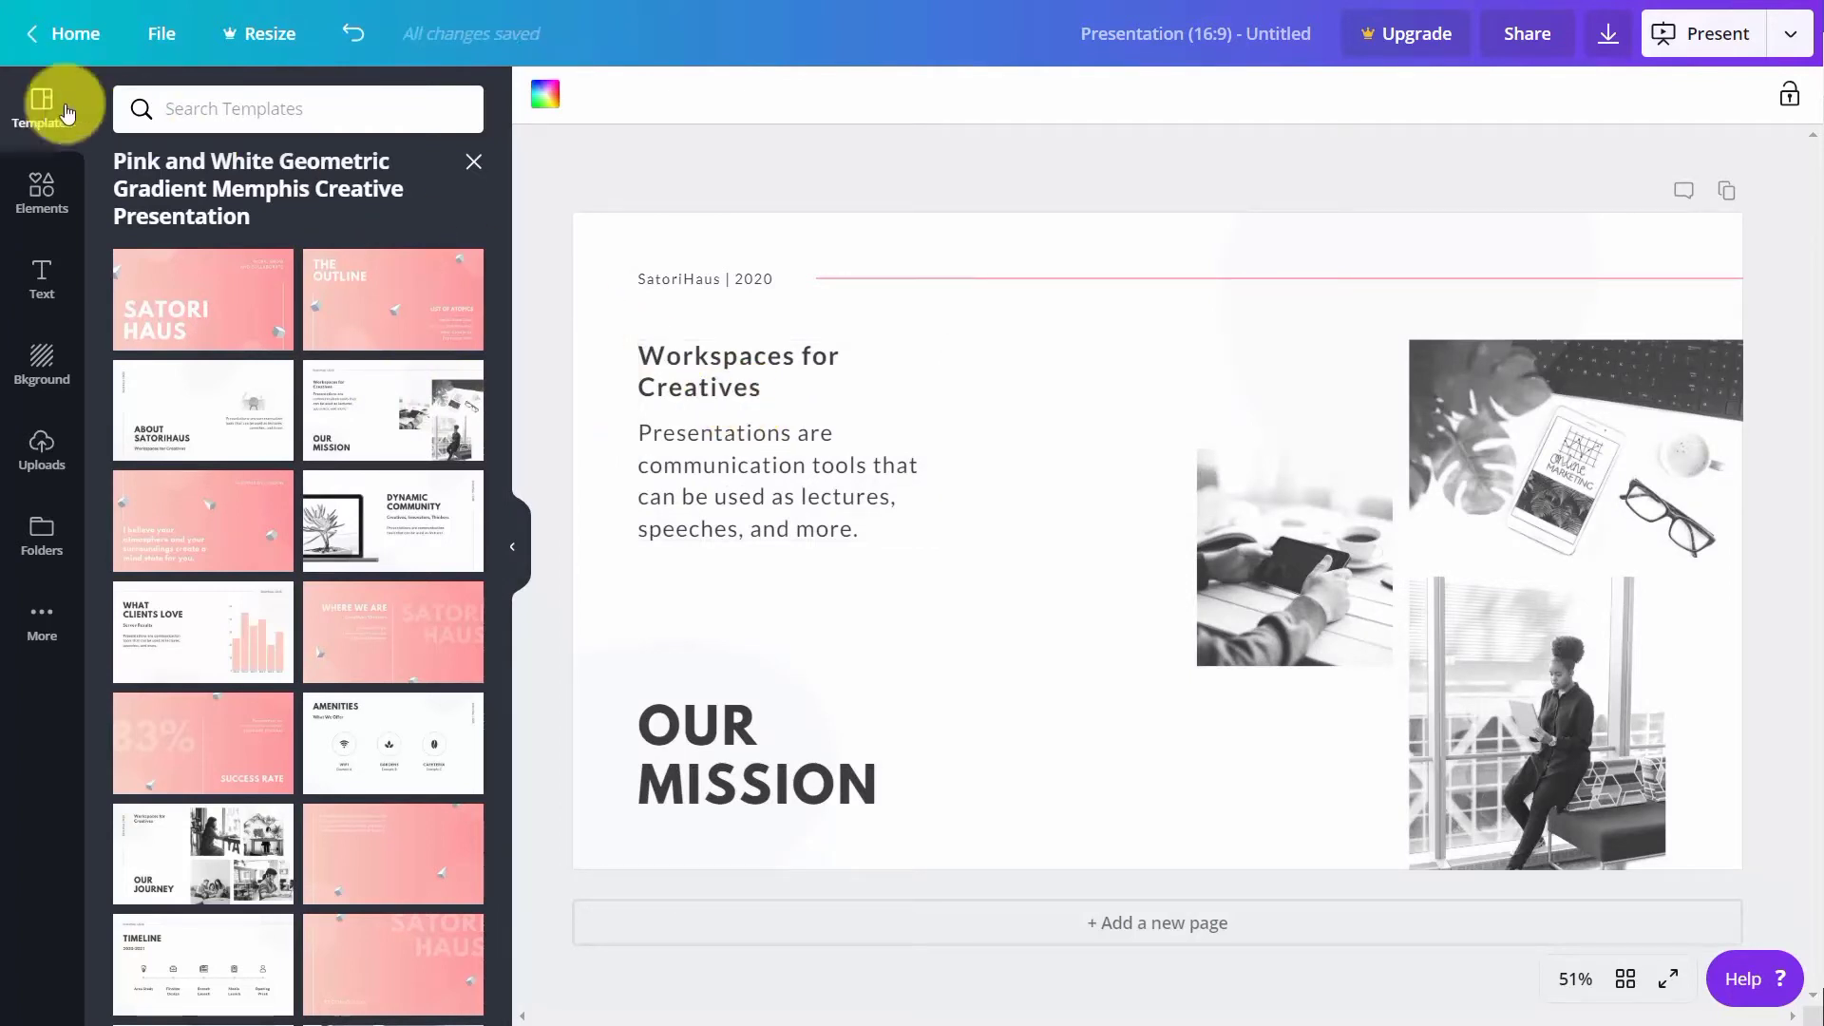
# Look through the available elements, including the photos and graphics categories
pyautogui.click(39, 197)
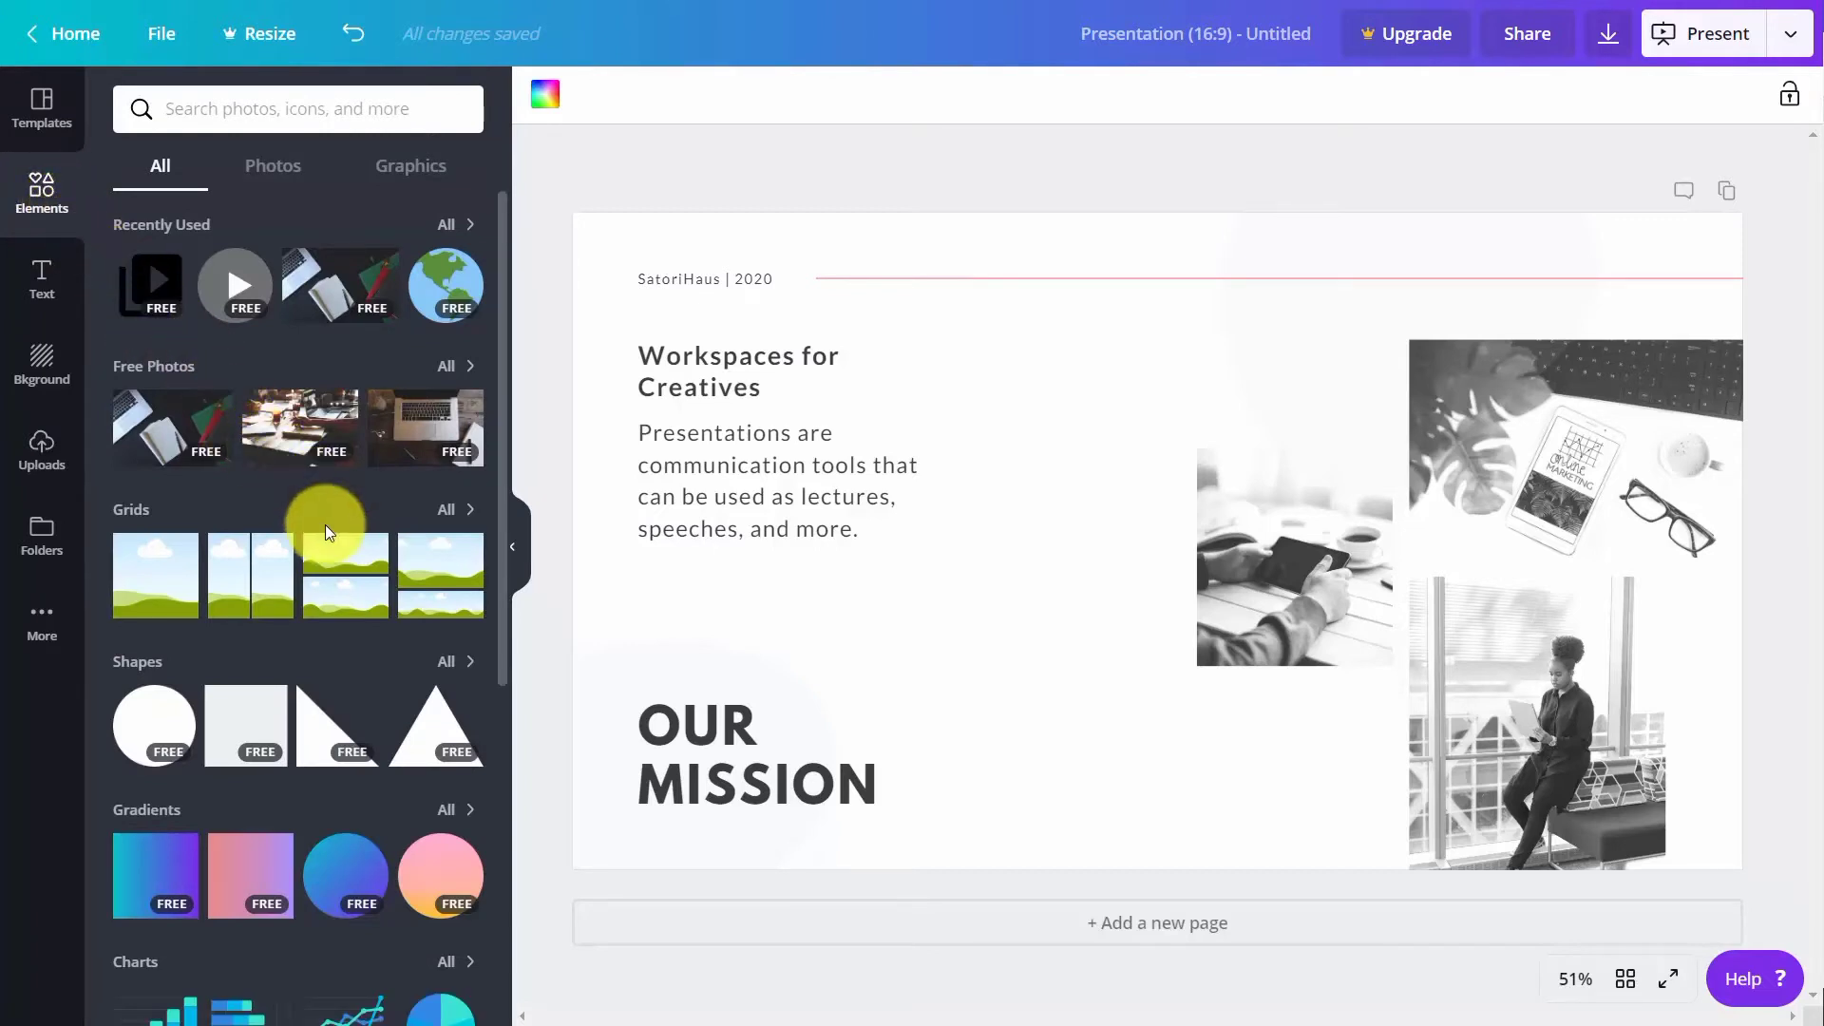
pyautogui.scroll(-5, 325, 524)
pyautogui.scroll(5, 325, 524)
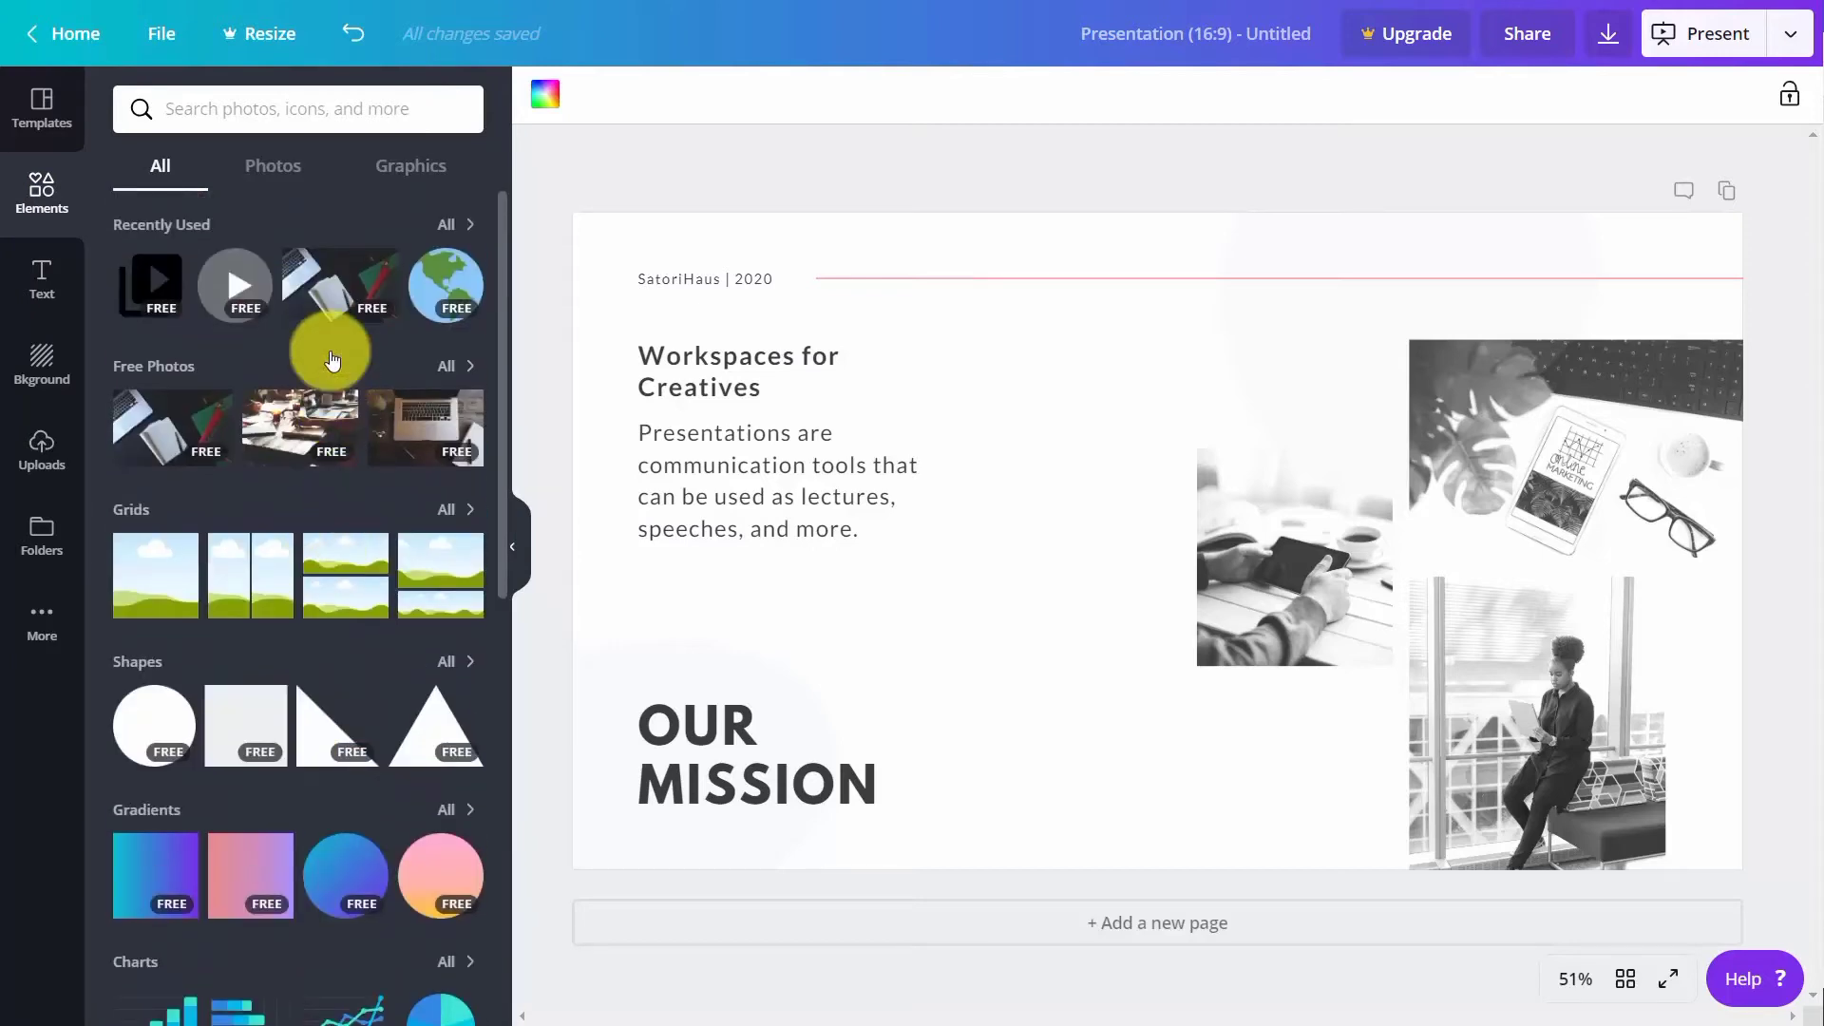
pyautogui.click(278, 169)
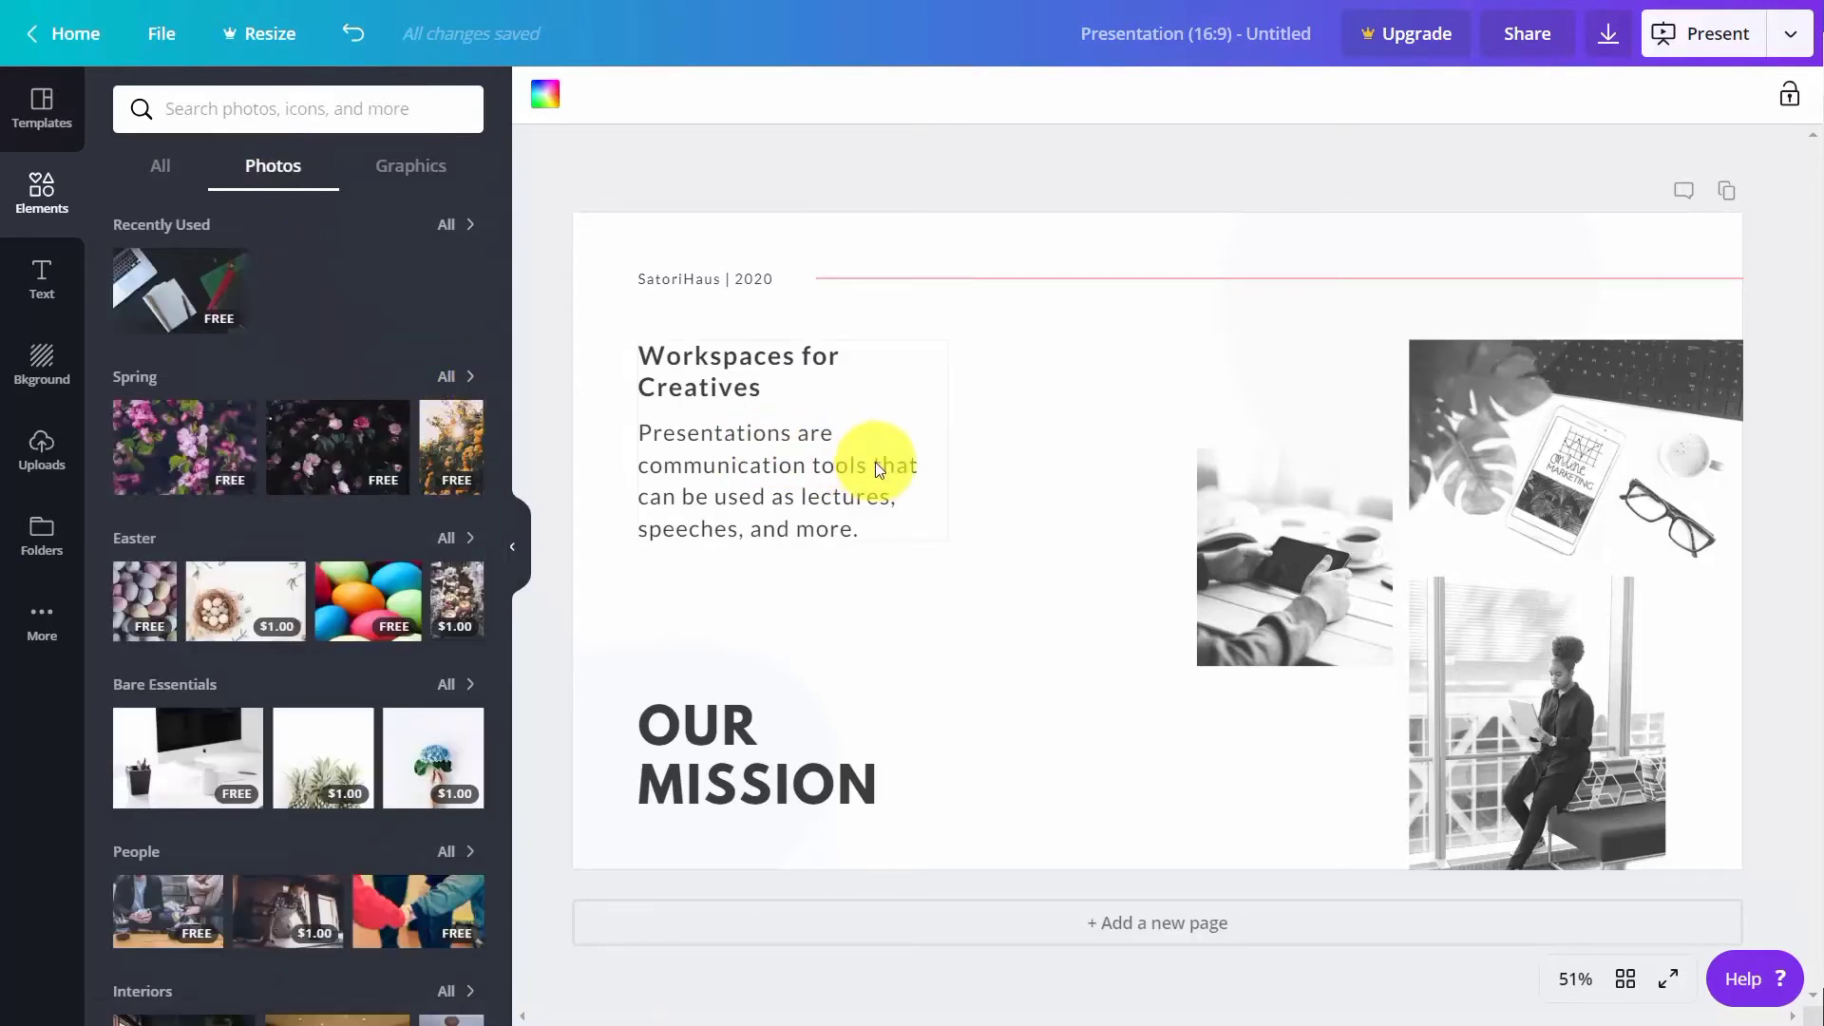
pyautogui.click(422, 177)
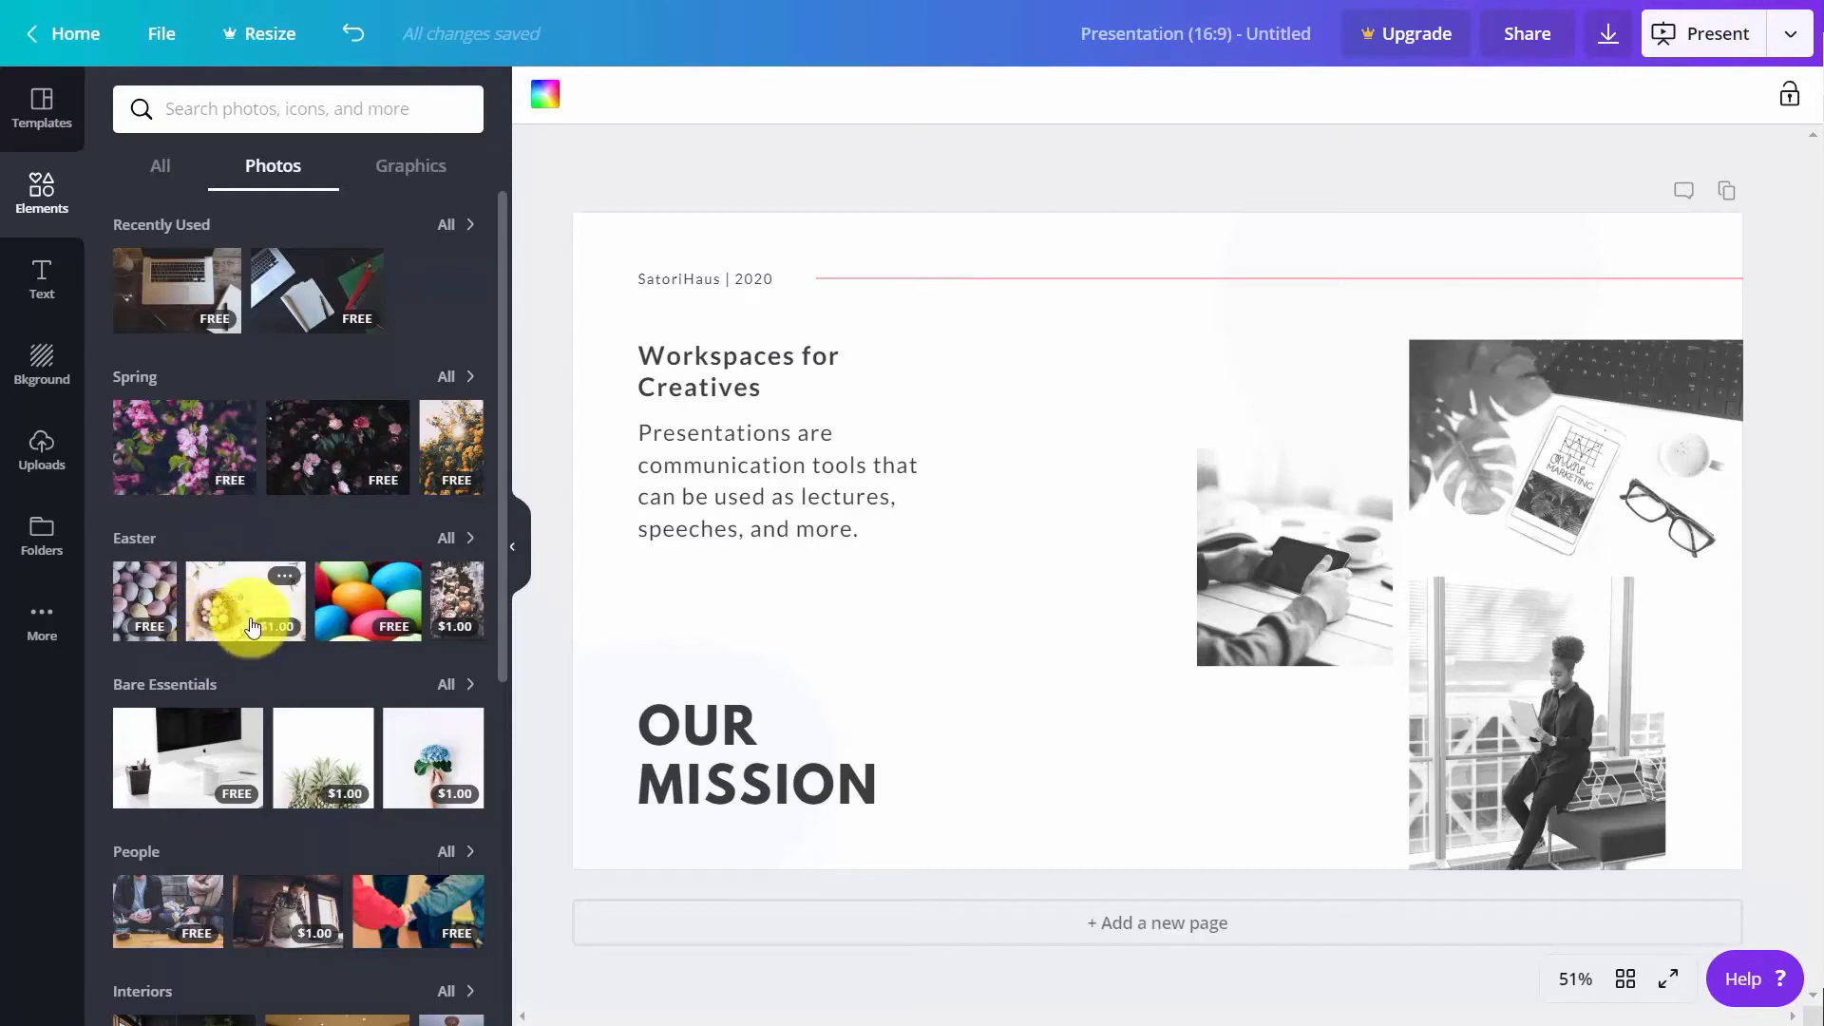
# Add the $1.00 Easter nest photo to the slide and try purchasing it to remove the watermark
pyautogui.click(240, 598)
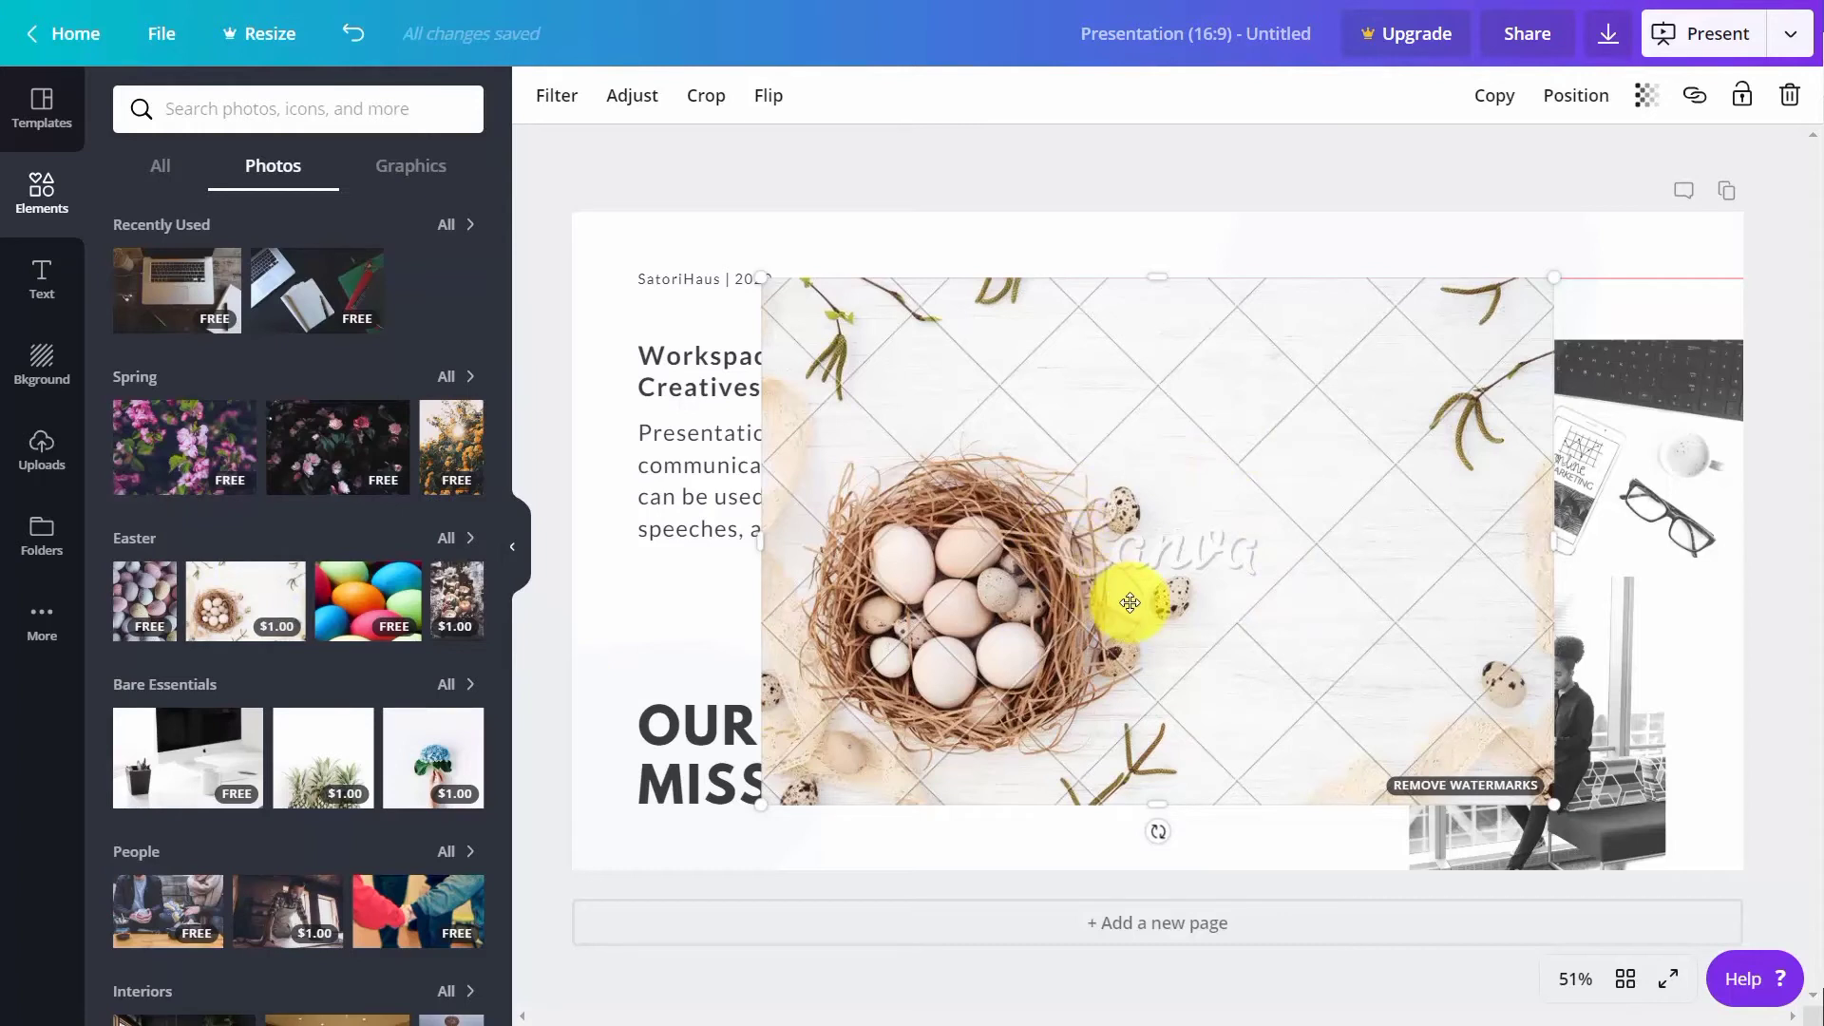
pyautogui.click(1446, 788)
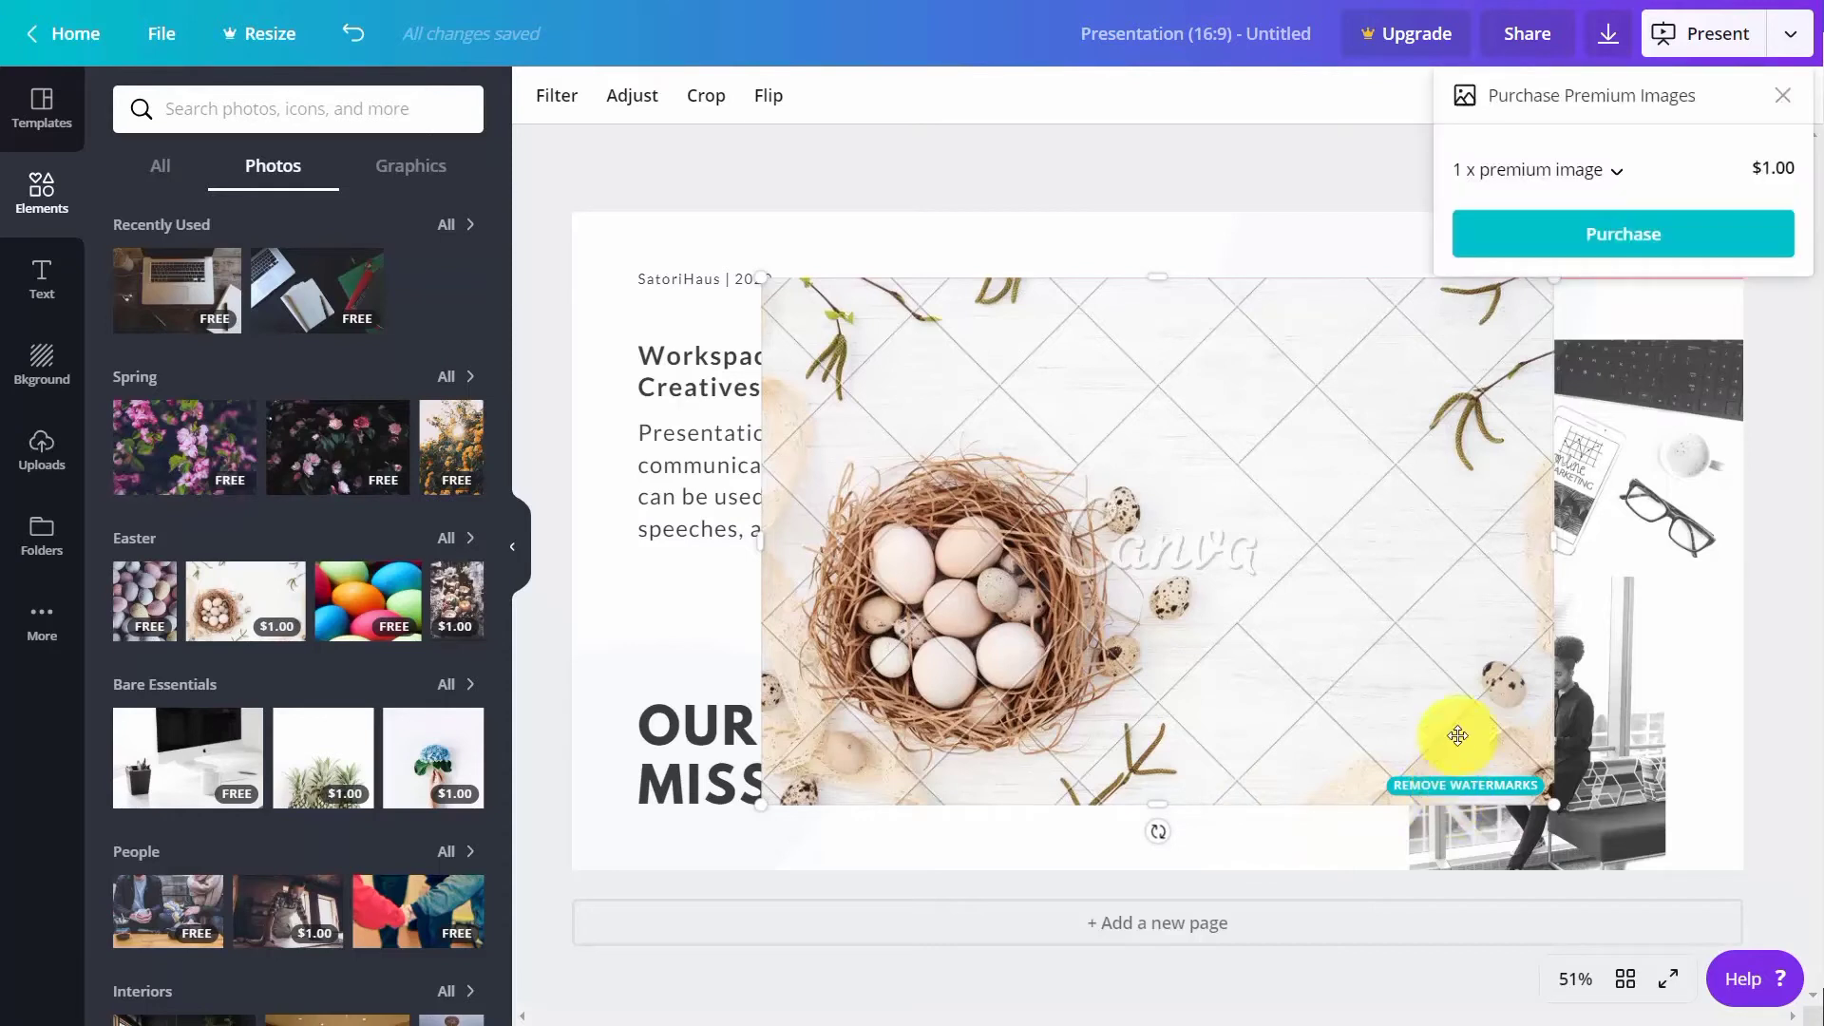
pyautogui.click(1607, 245)
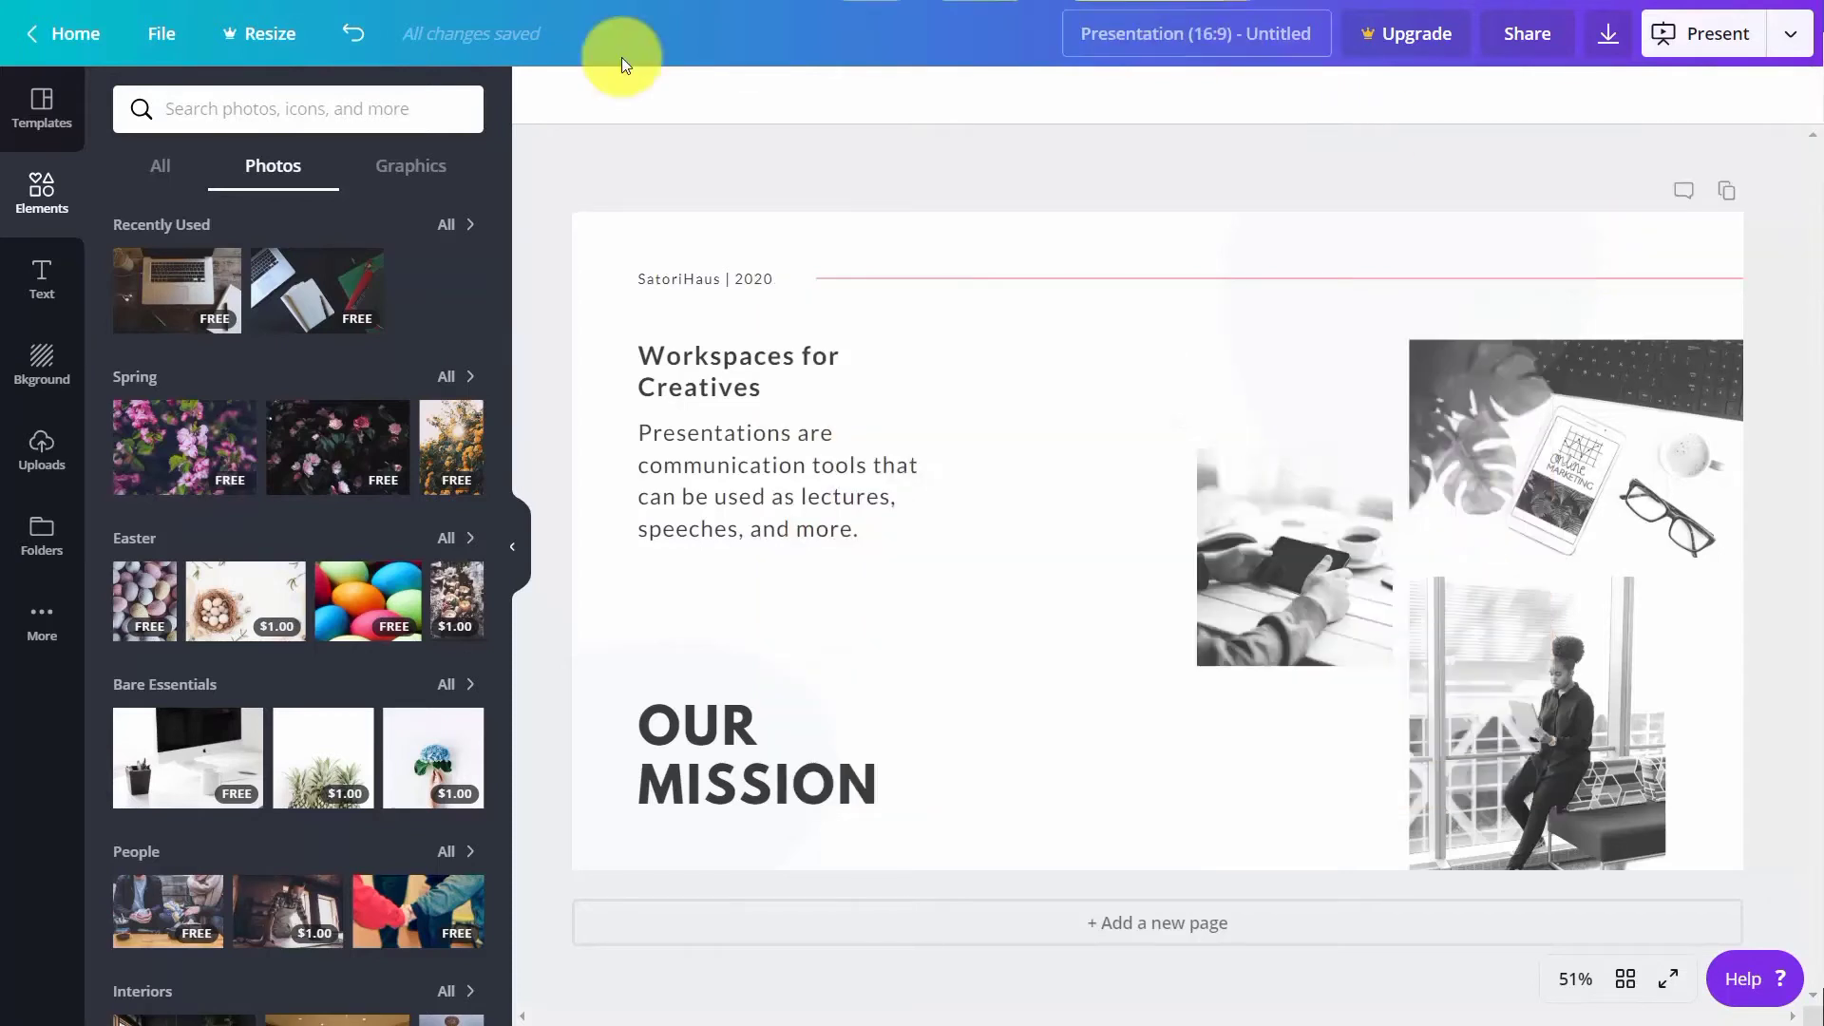
# Return to the presentation templates and close the page list of the pink and white template
pyautogui.click(41, 106)
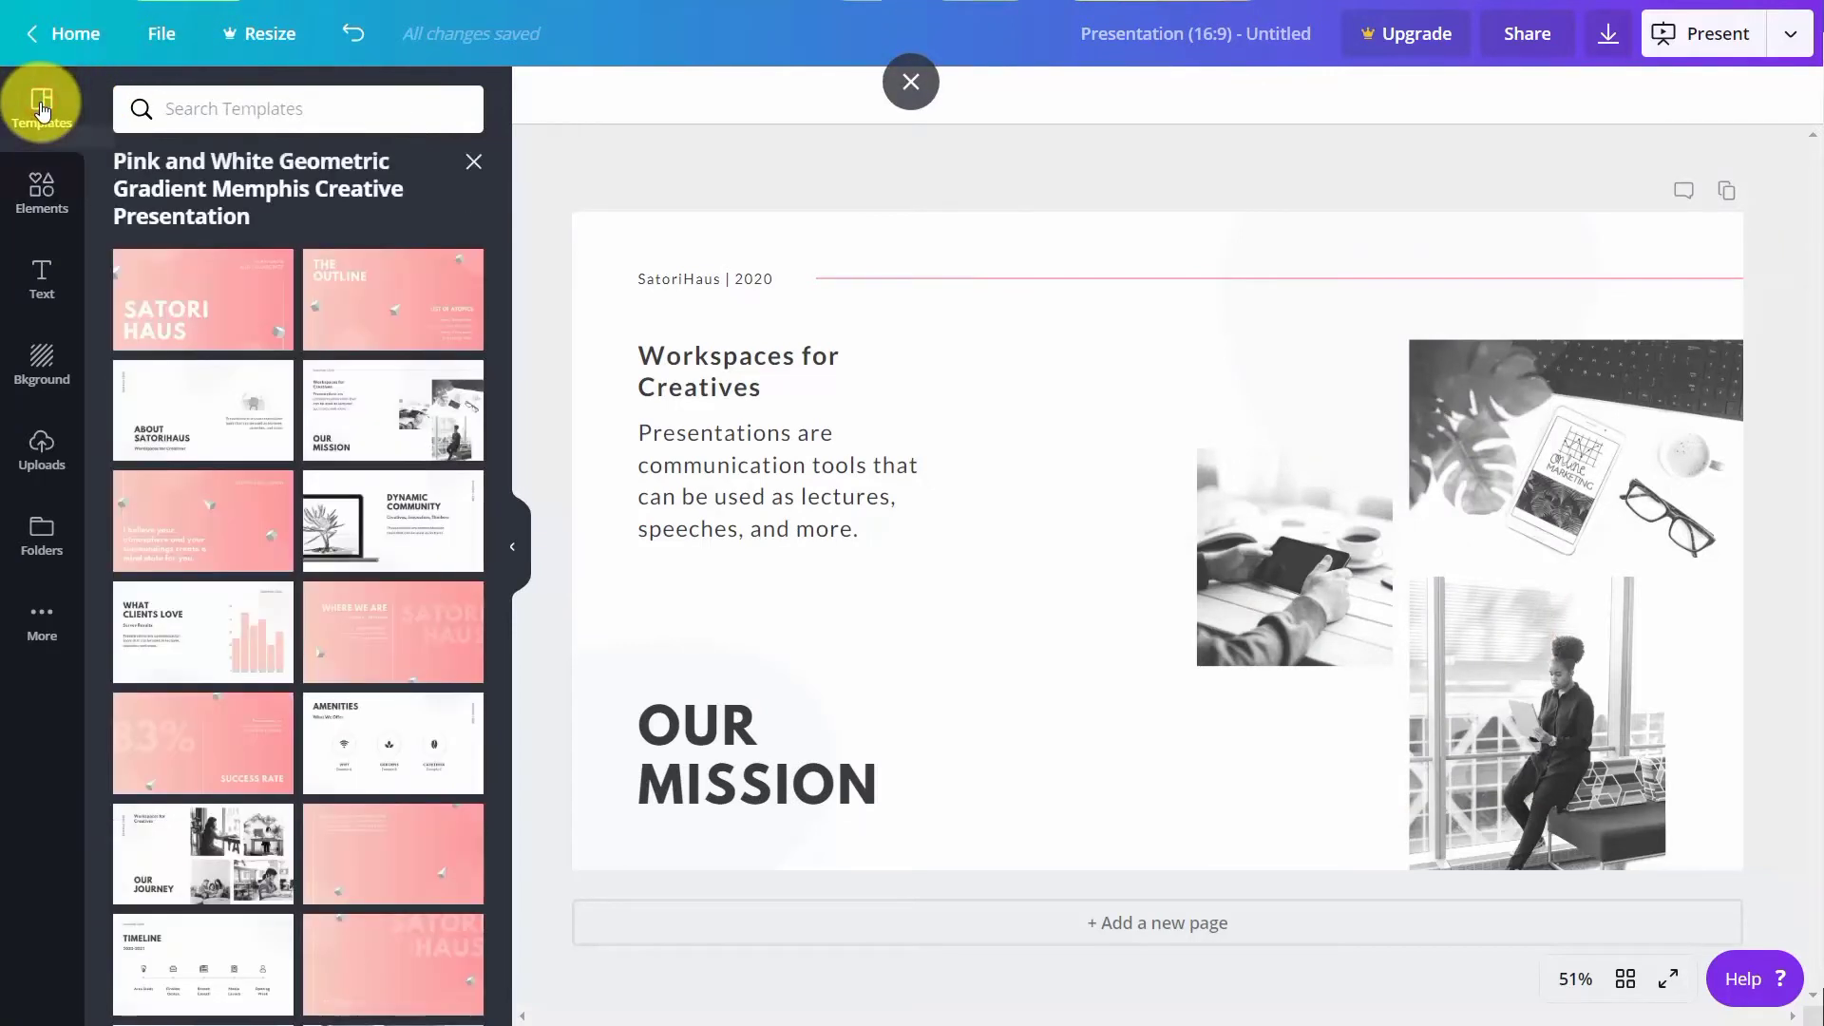
pyautogui.click(479, 164)
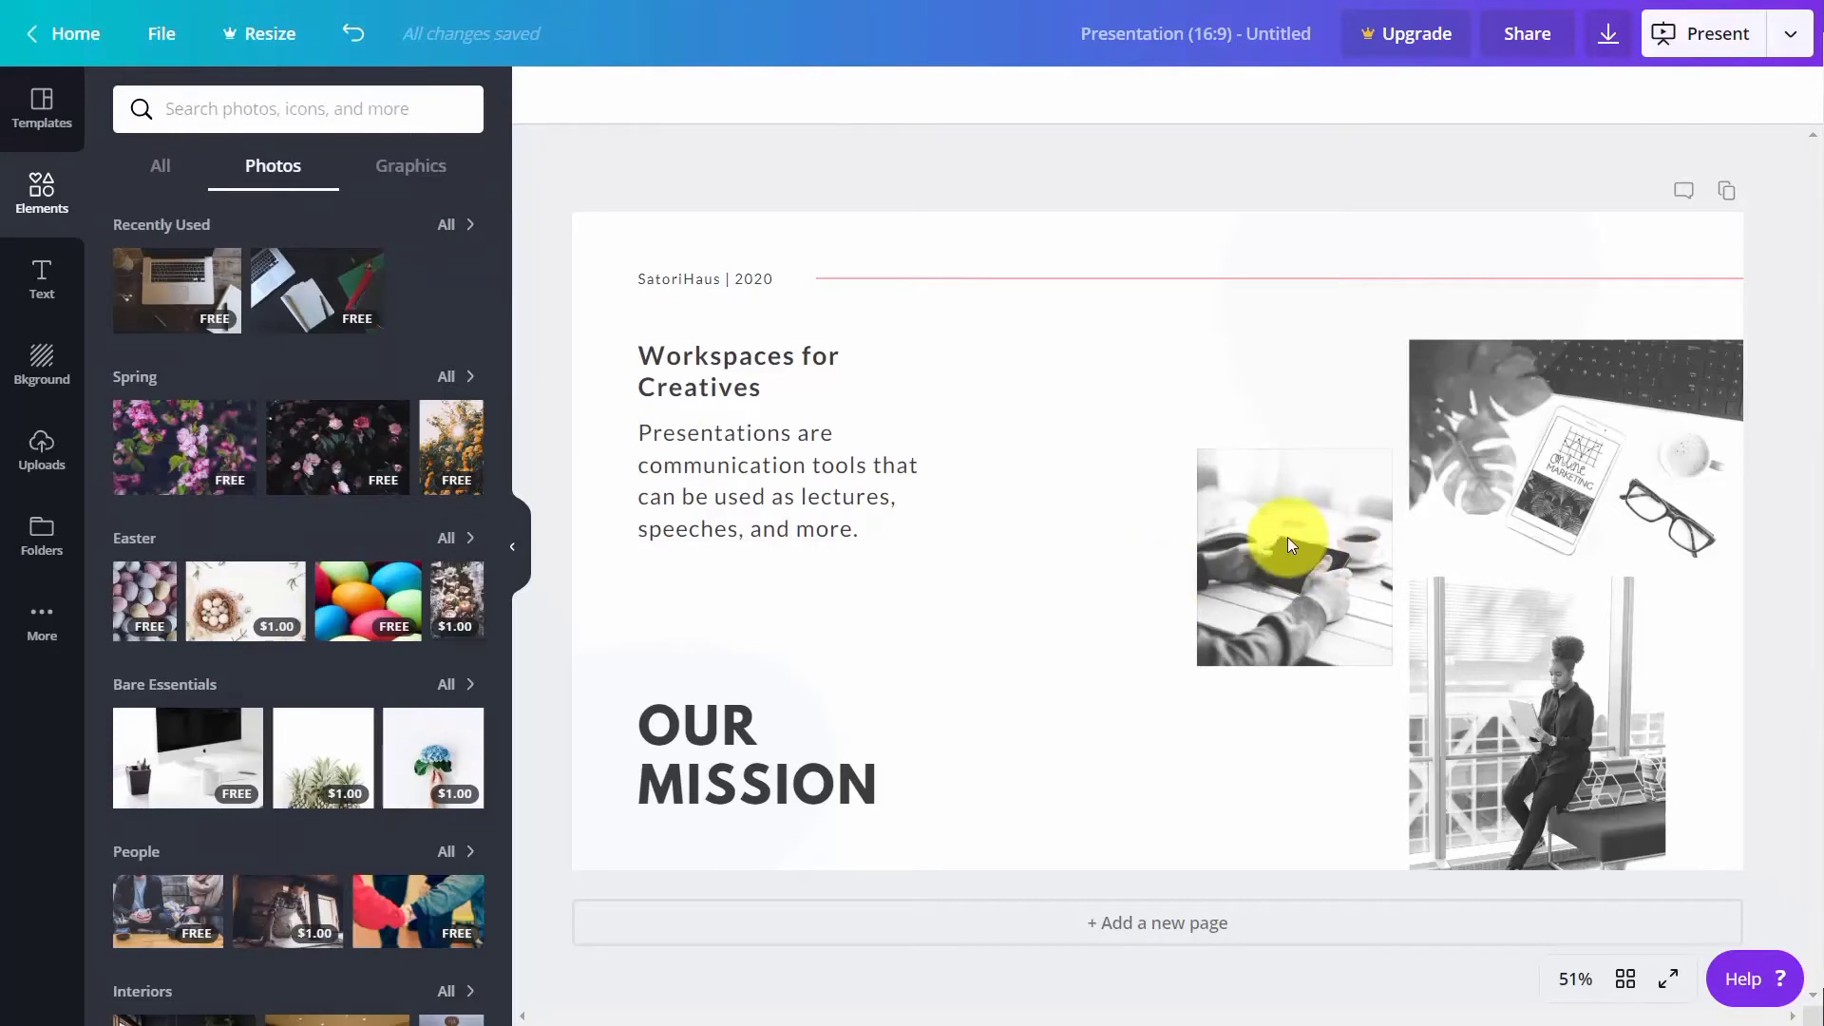
# Try rotating the photo of hands holding a phone, return it upright, and shrink it
pyautogui.click(1241, 522)
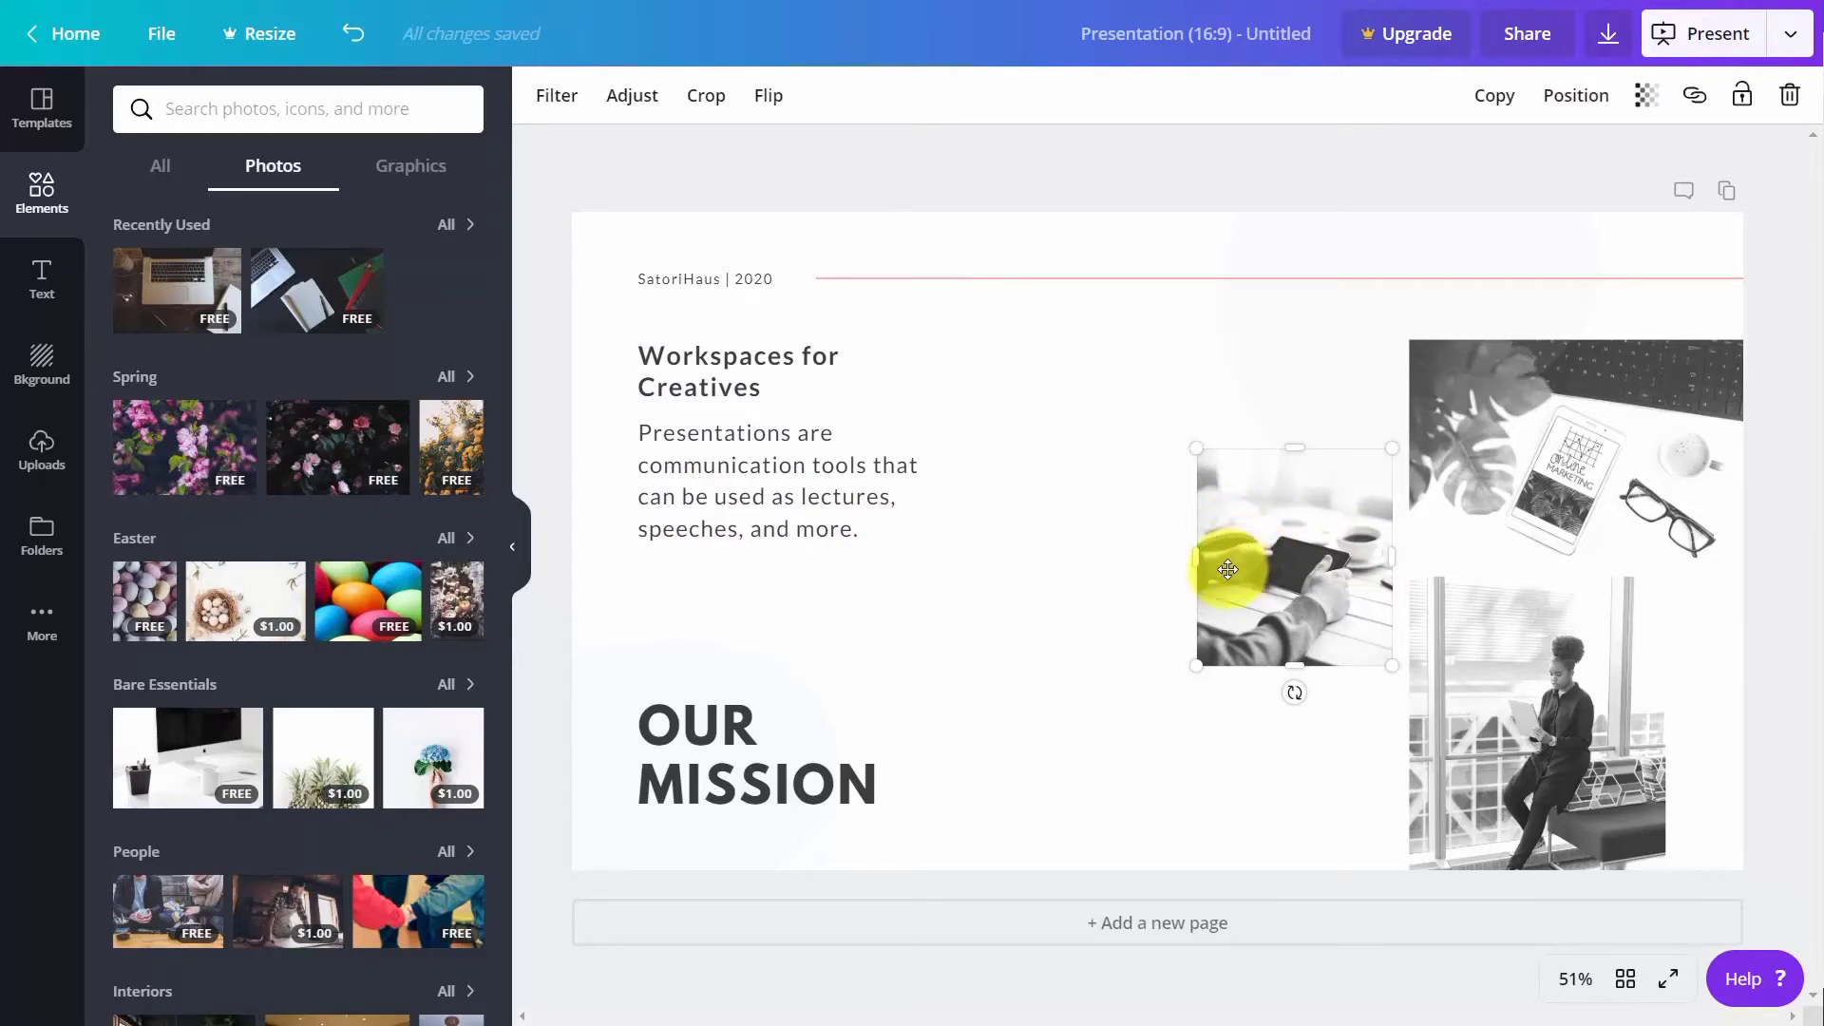
pyautogui.moveTo(1295, 682)
pyautogui.mouseDown()
pyautogui.moveTo(1331, 652)
pyautogui.moveTo(1295, 688)
pyautogui.mouseUp()
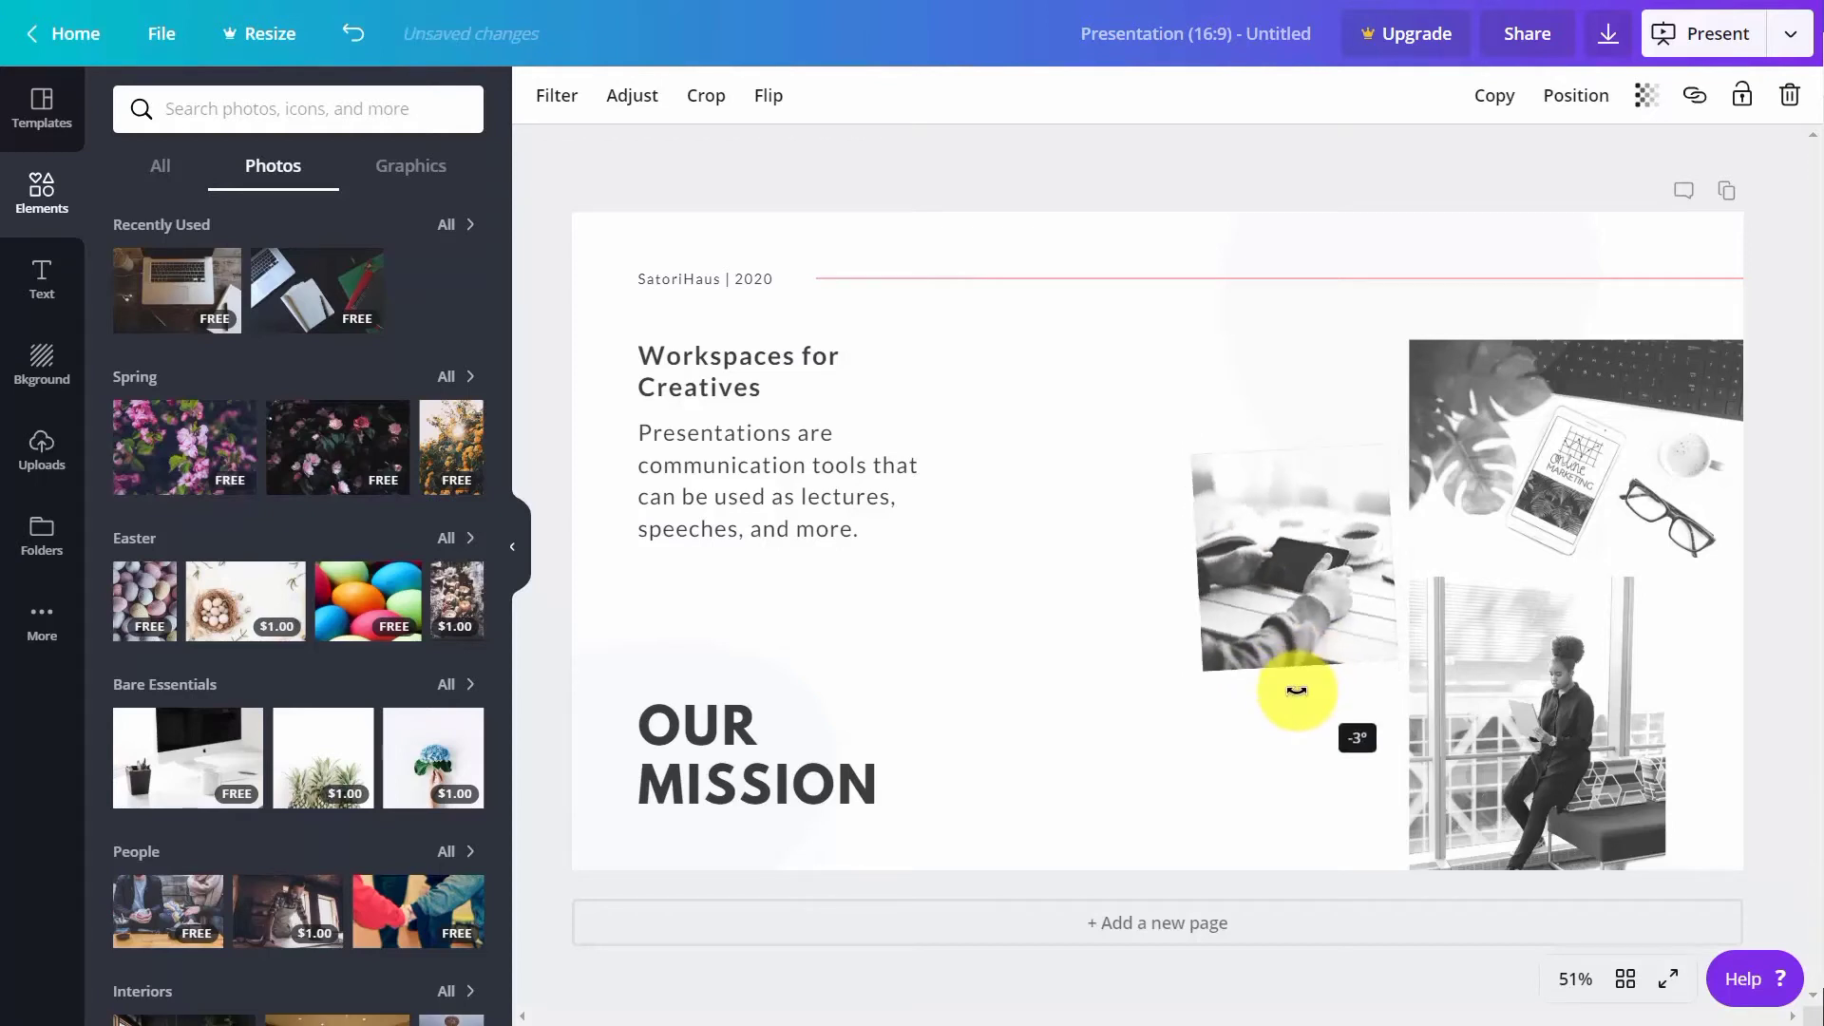
pyautogui.click(1299, 502)
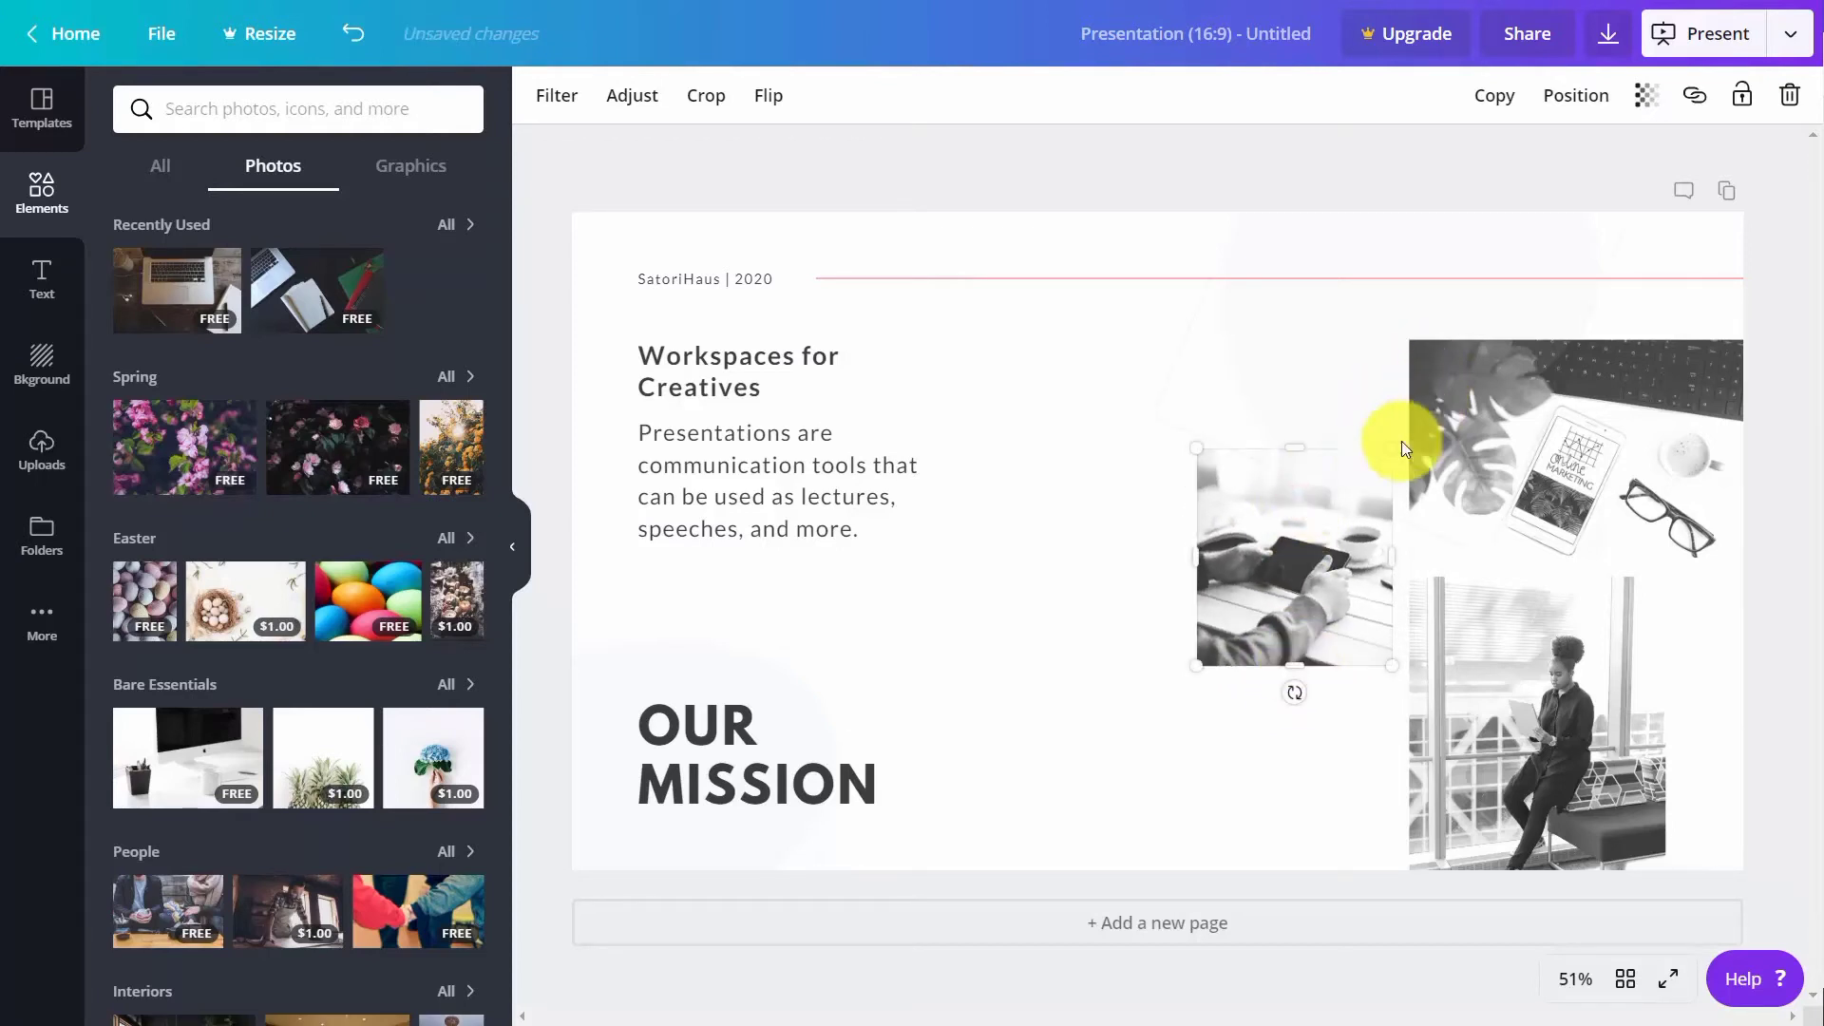
pyautogui.moveTo(1388, 444); pyautogui.dragTo(1263, 543)
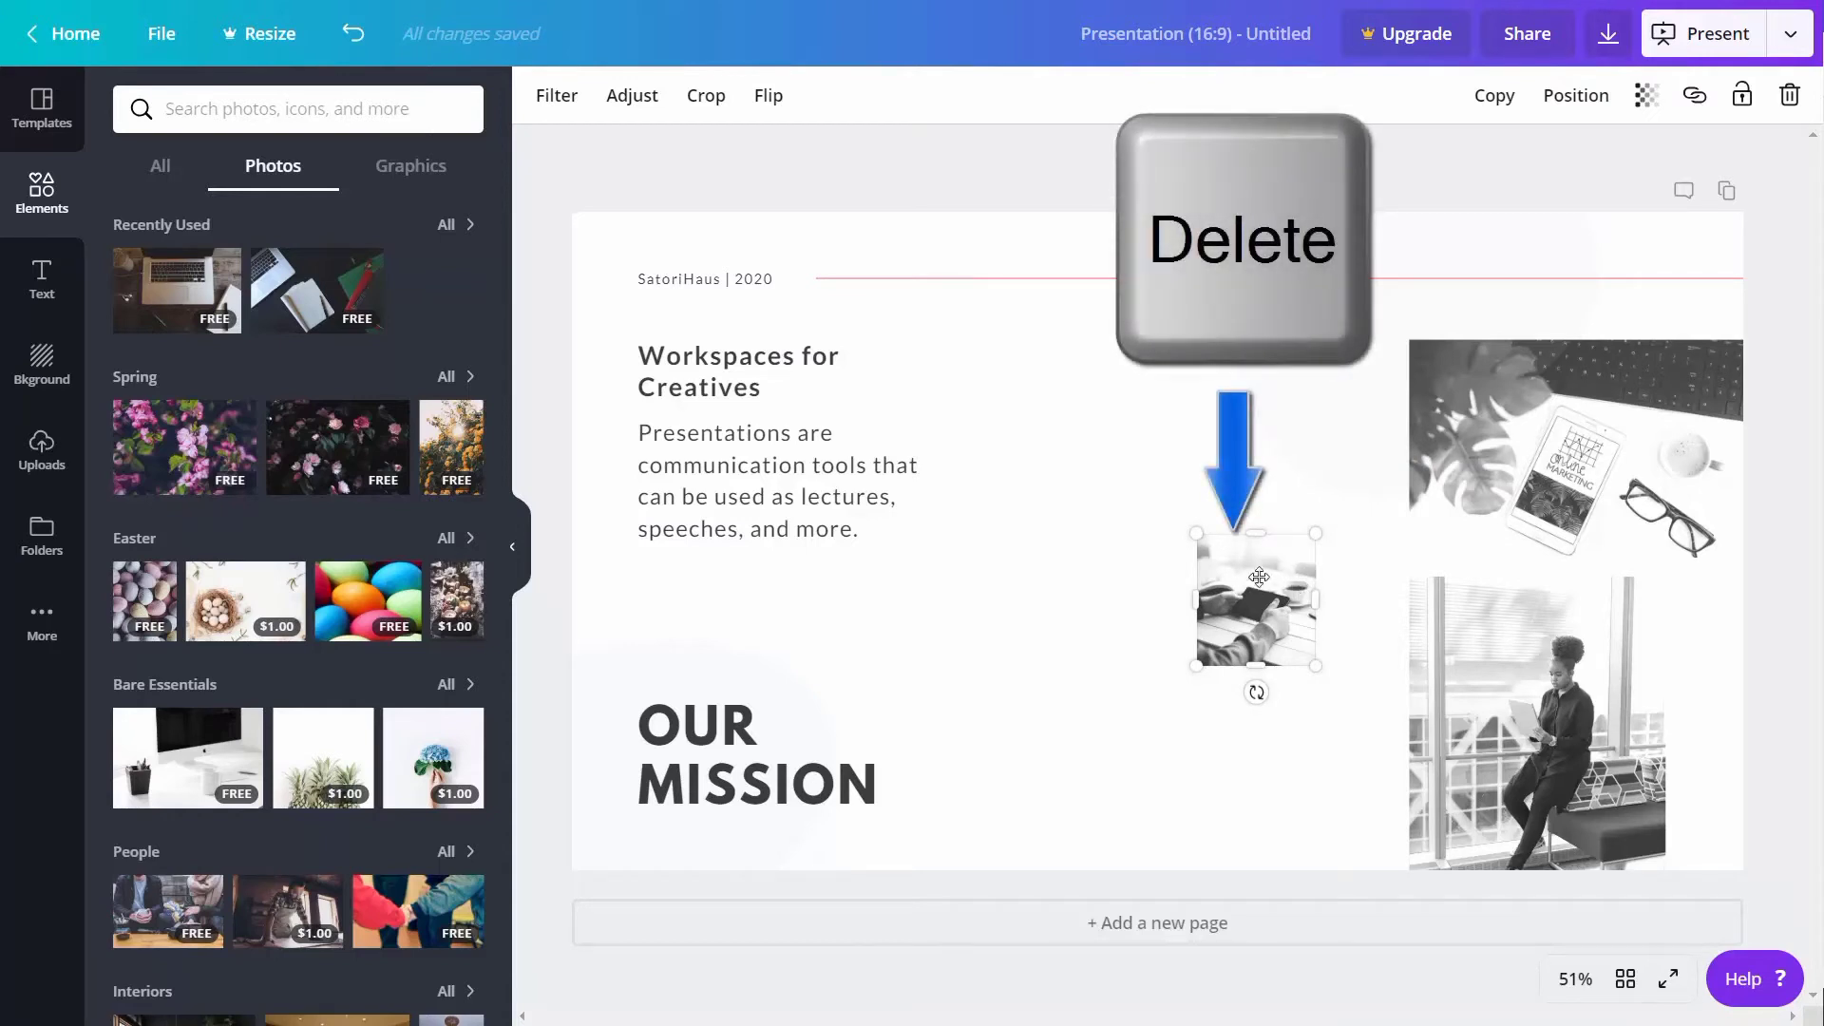
# Delete the shrunken photo, and undo both the deletion and the resize
pyautogui.press('Delete')
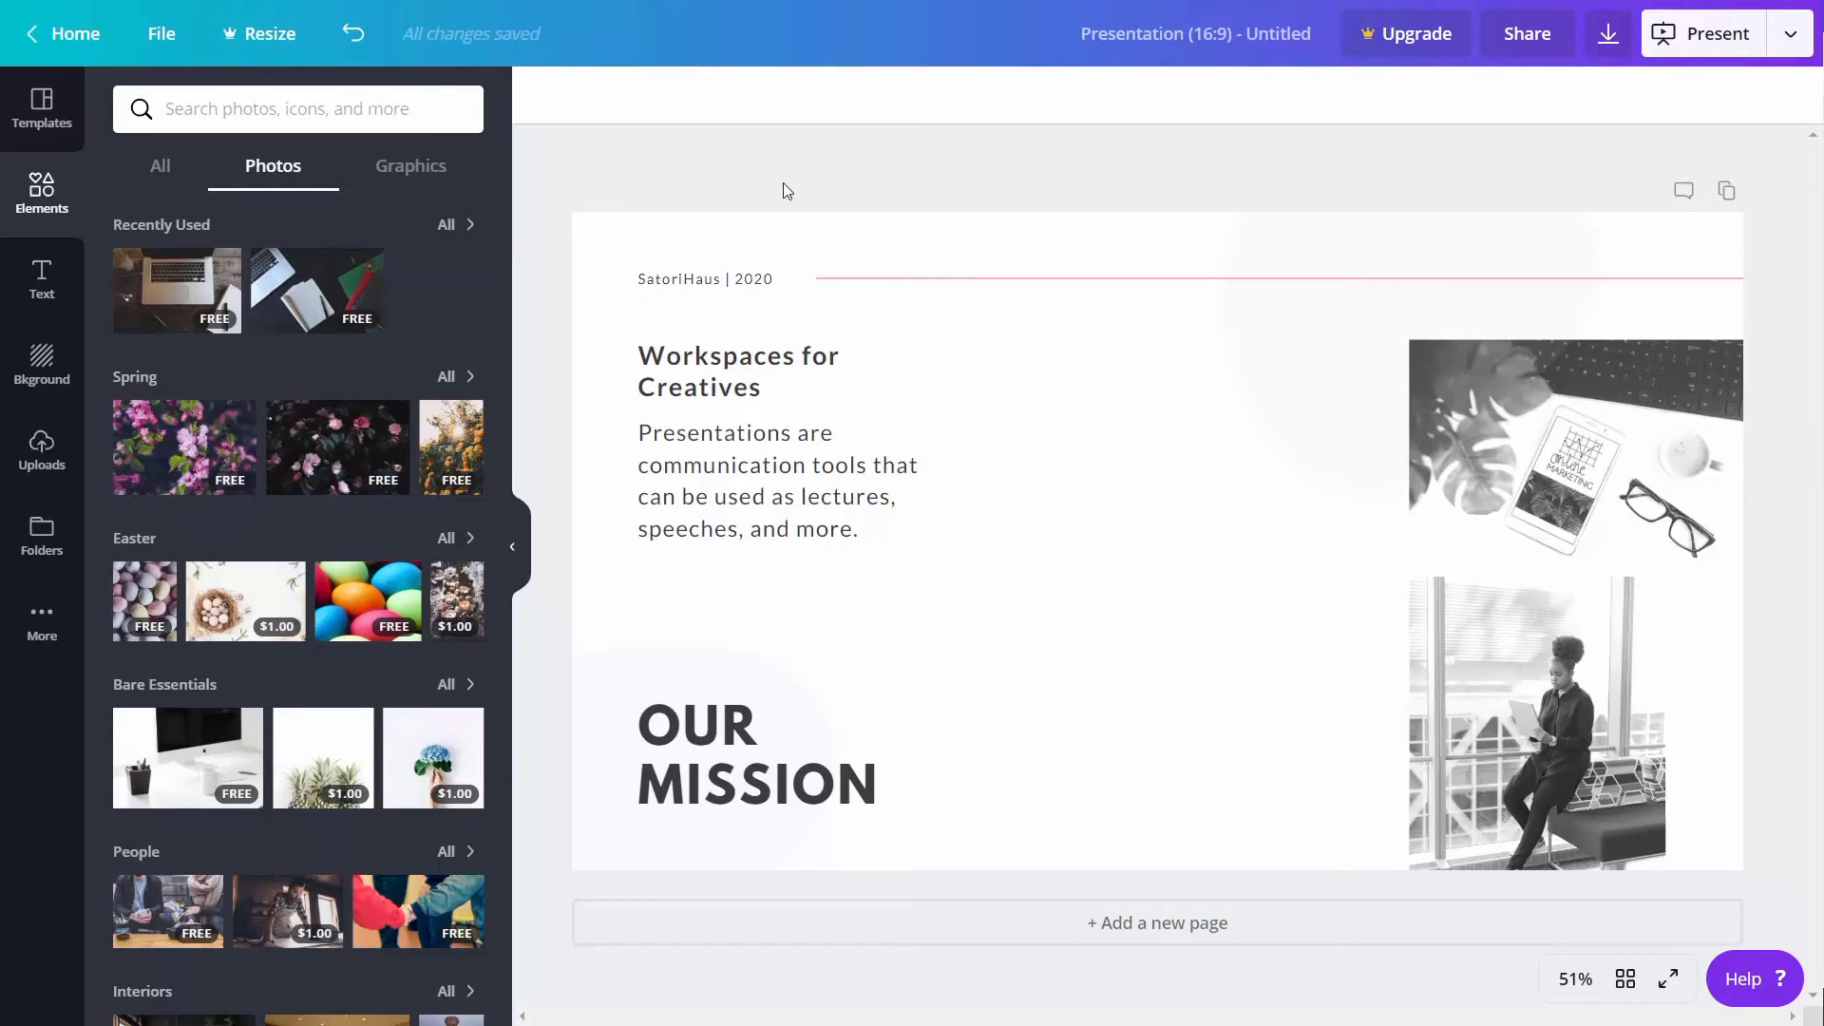
pyautogui.click(353, 38)
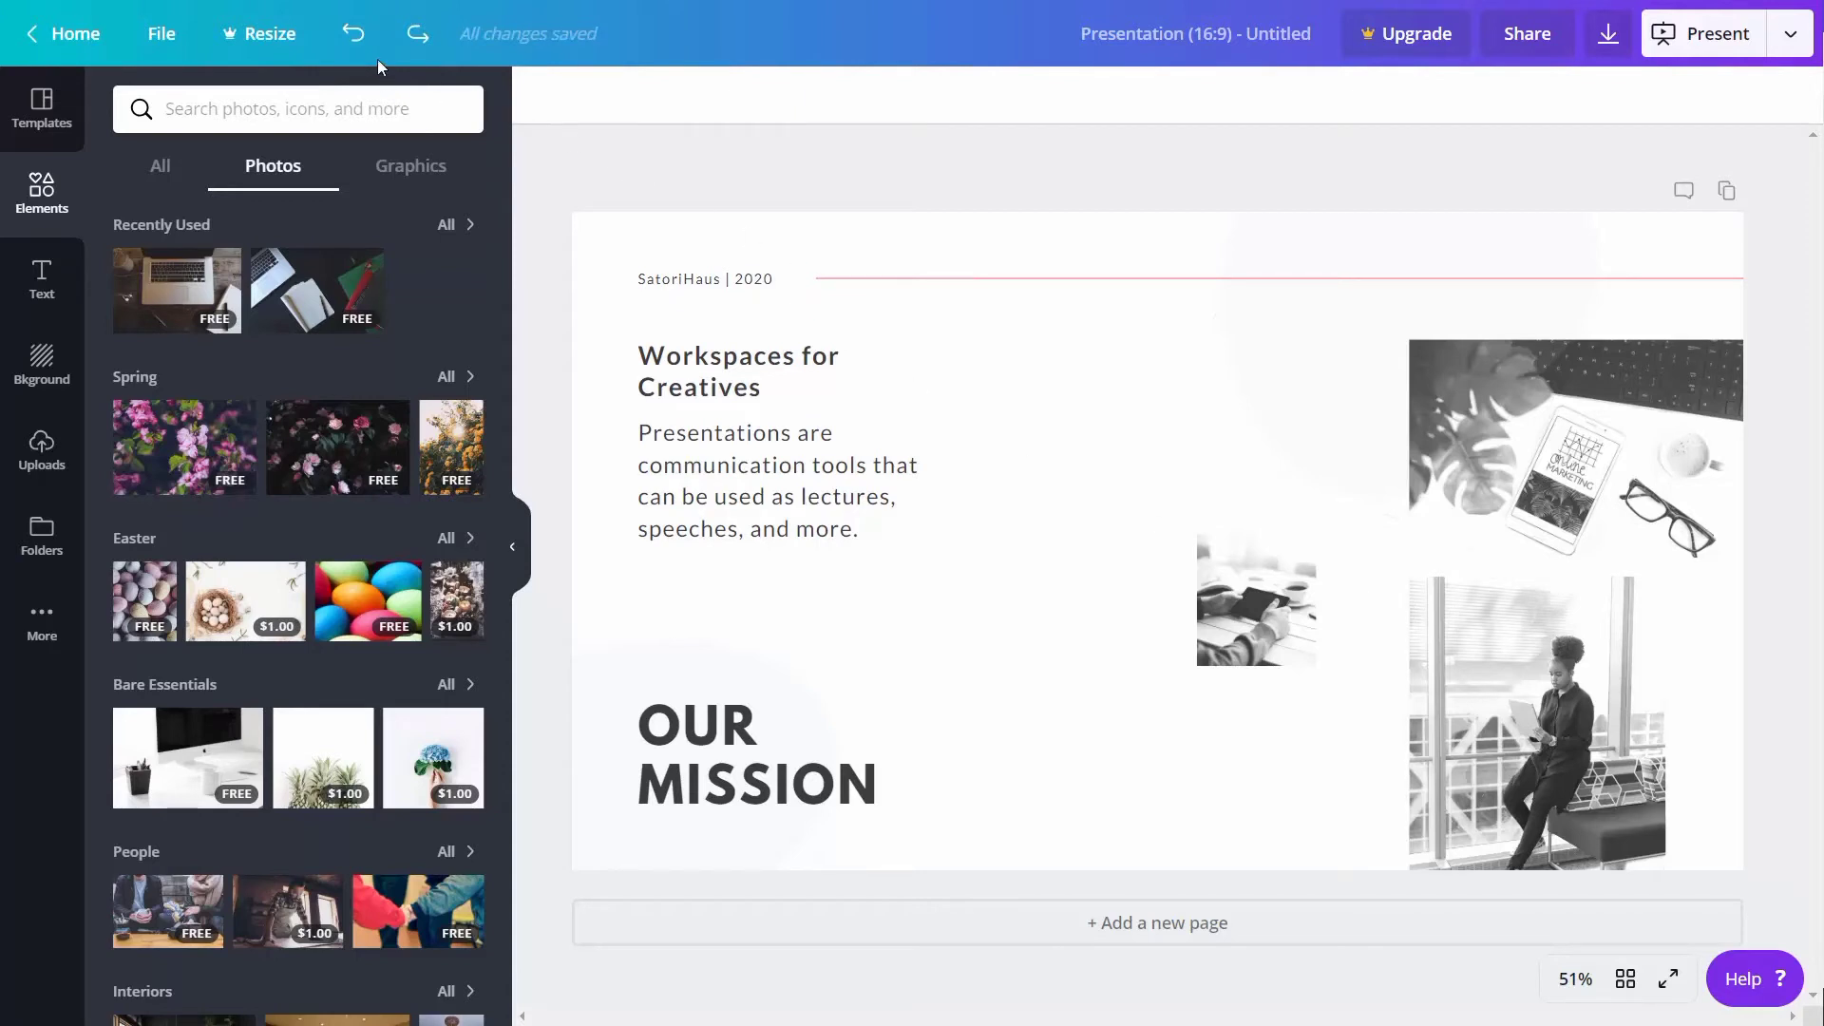
pyautogui.click(353, 36)
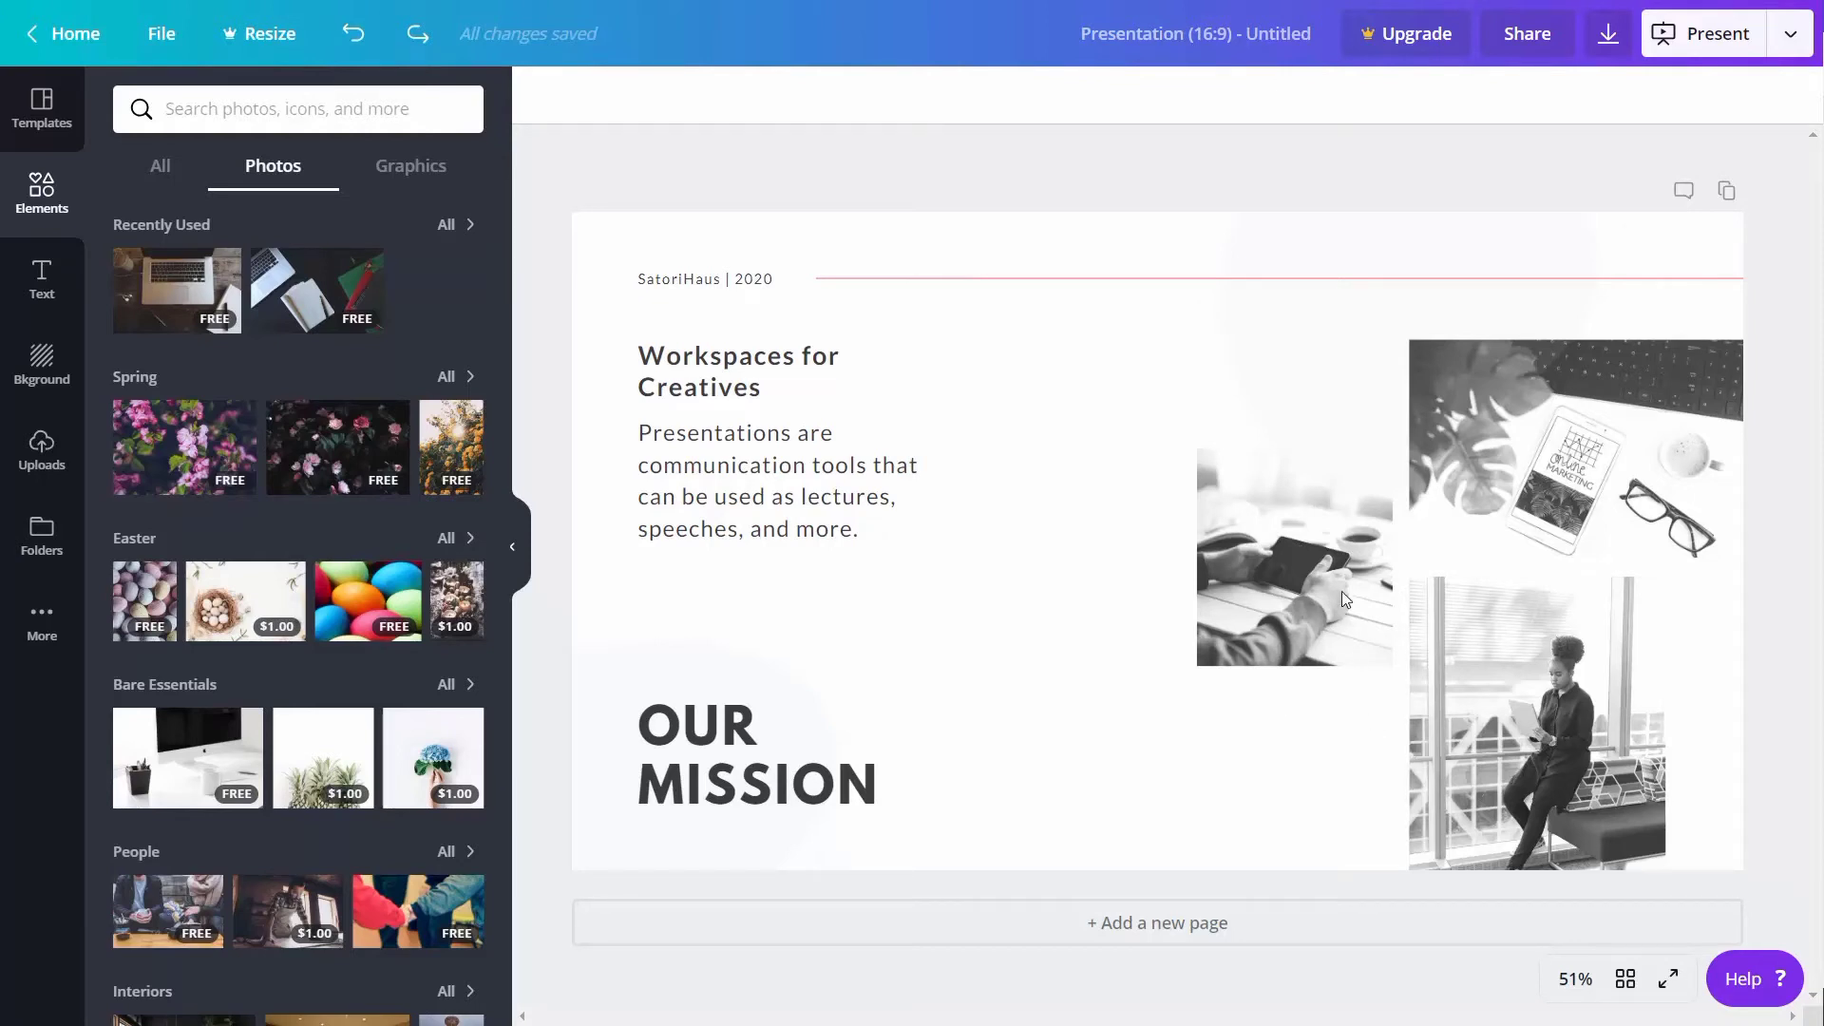
# Replace the photo of hands with the recently used laptop photo, scaled down to fit between the text and the other photos
pyautogui.click(1295, 539)
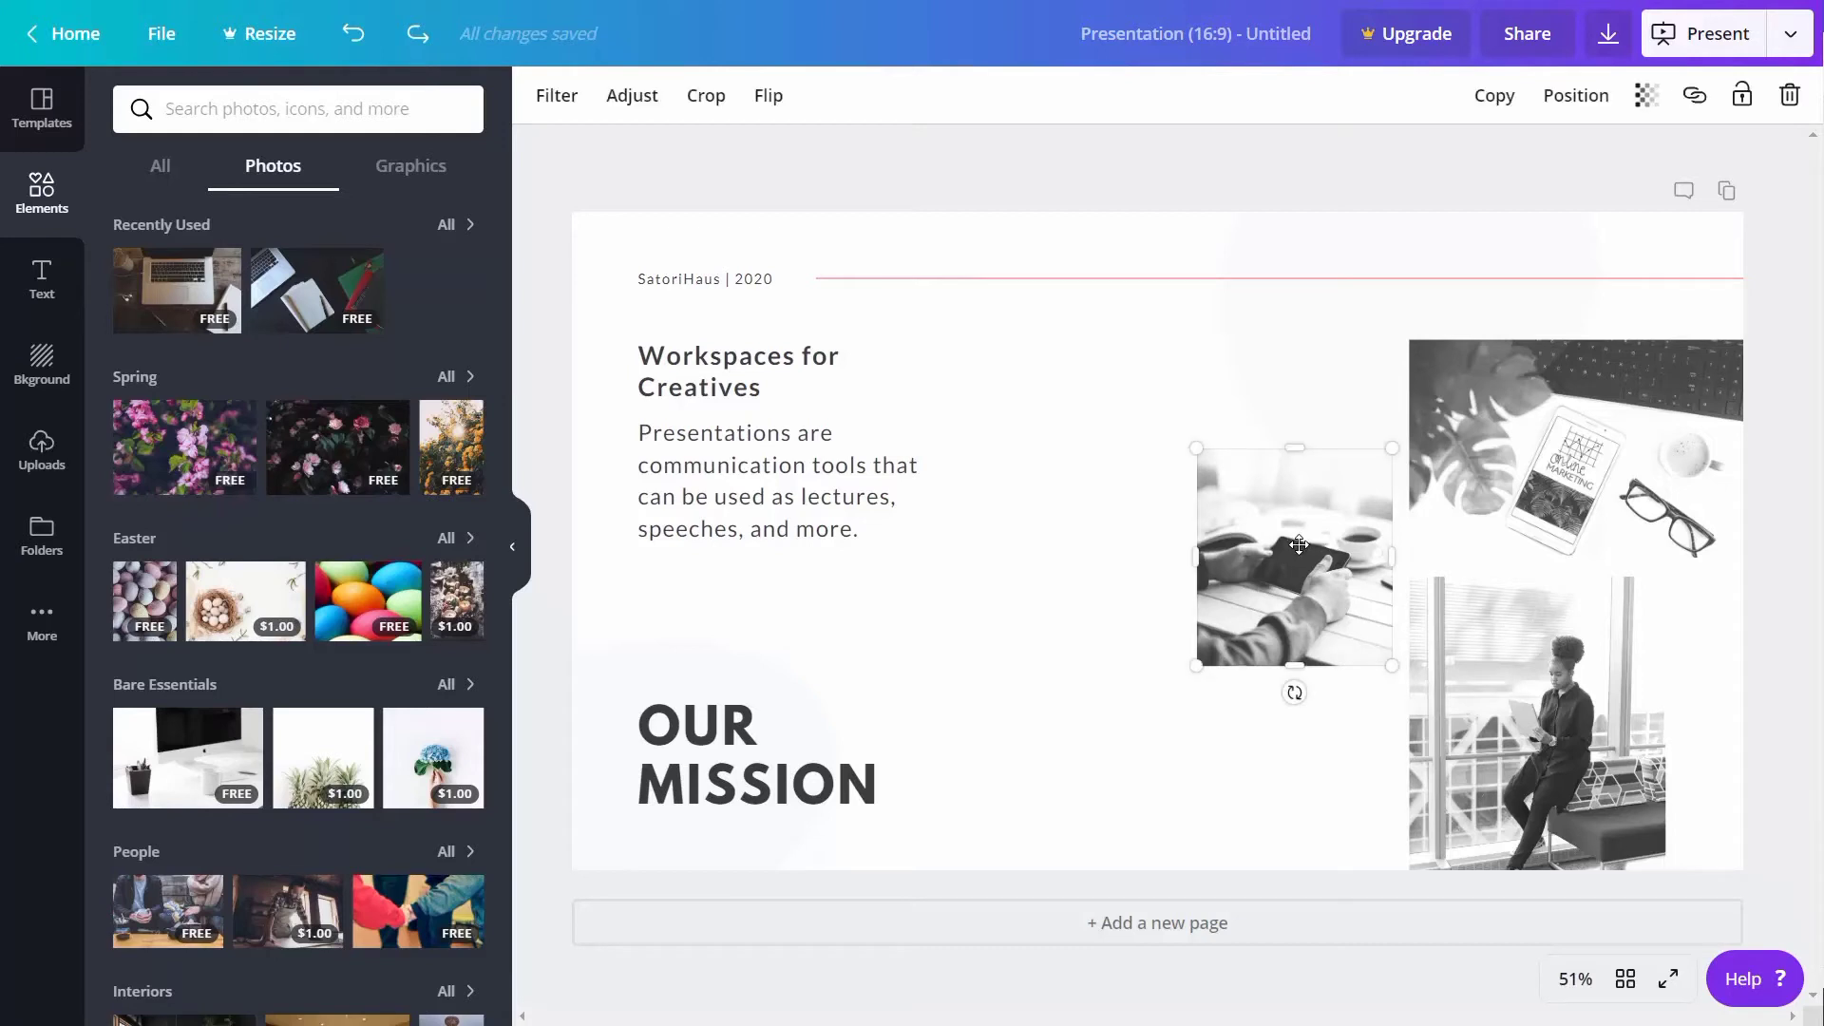
pyautogui.press('Delete')
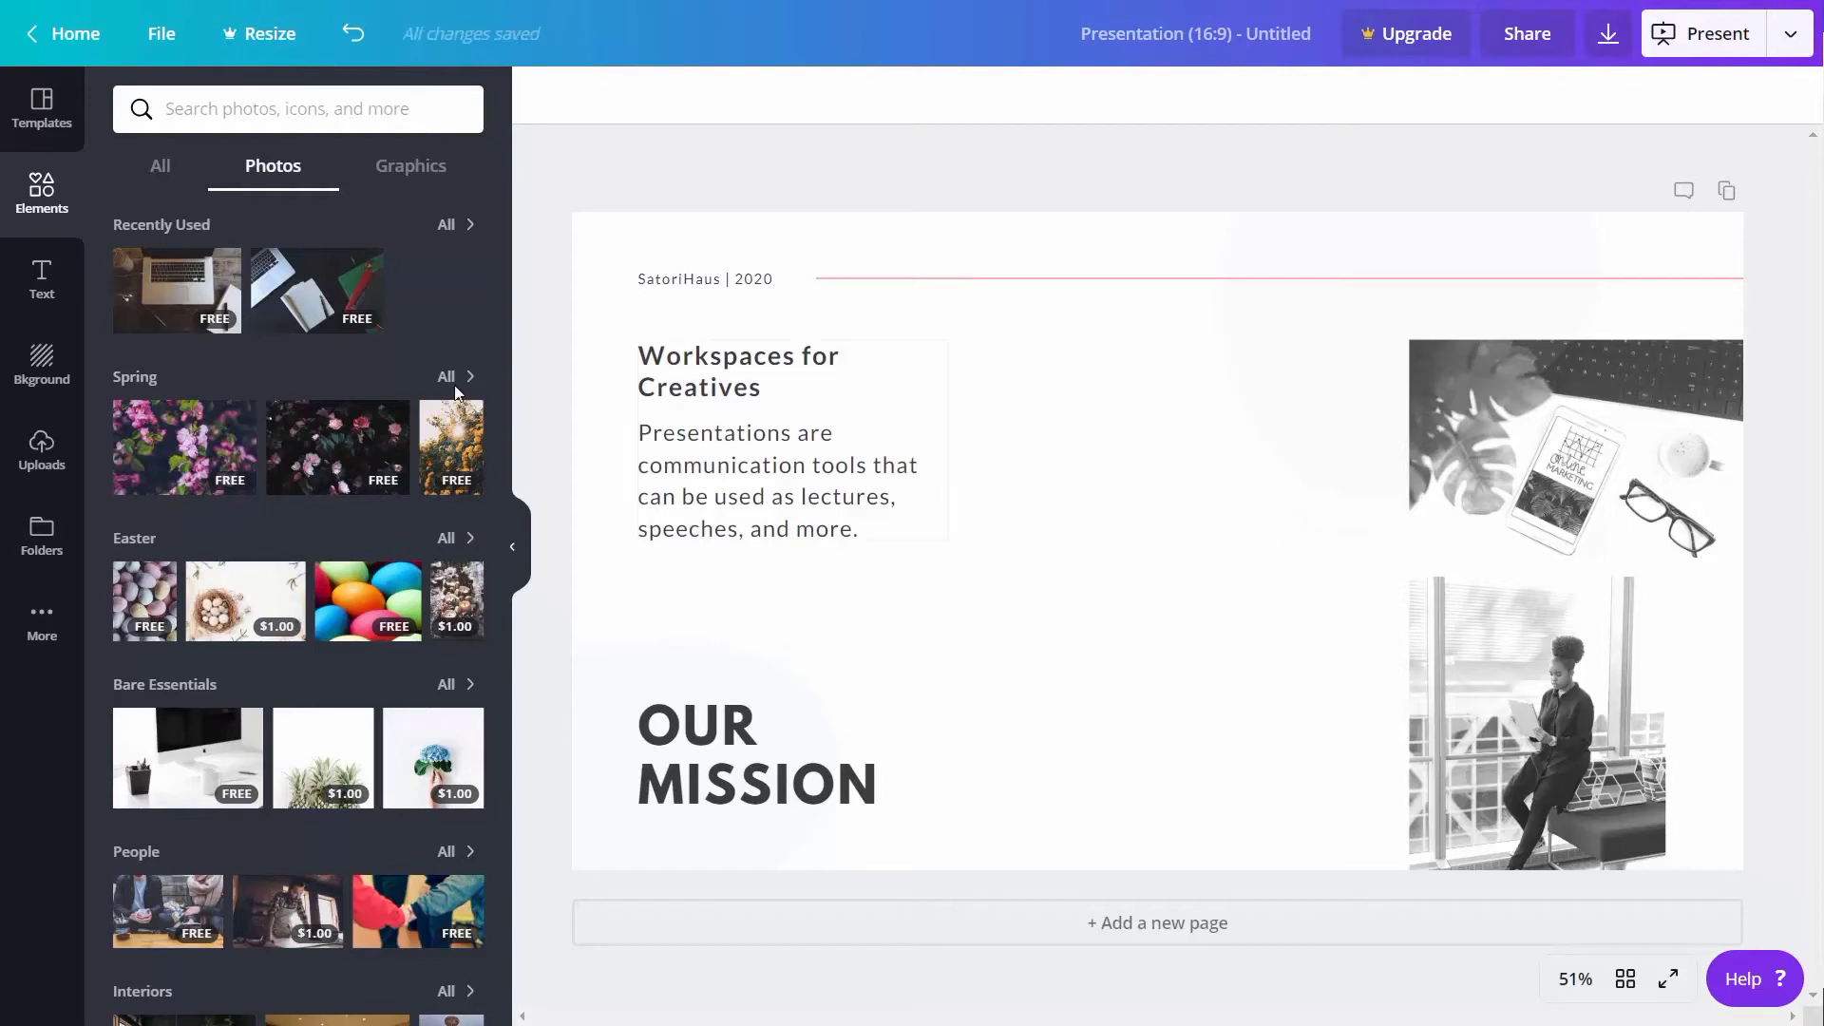
pyautogui.click(180, 294)
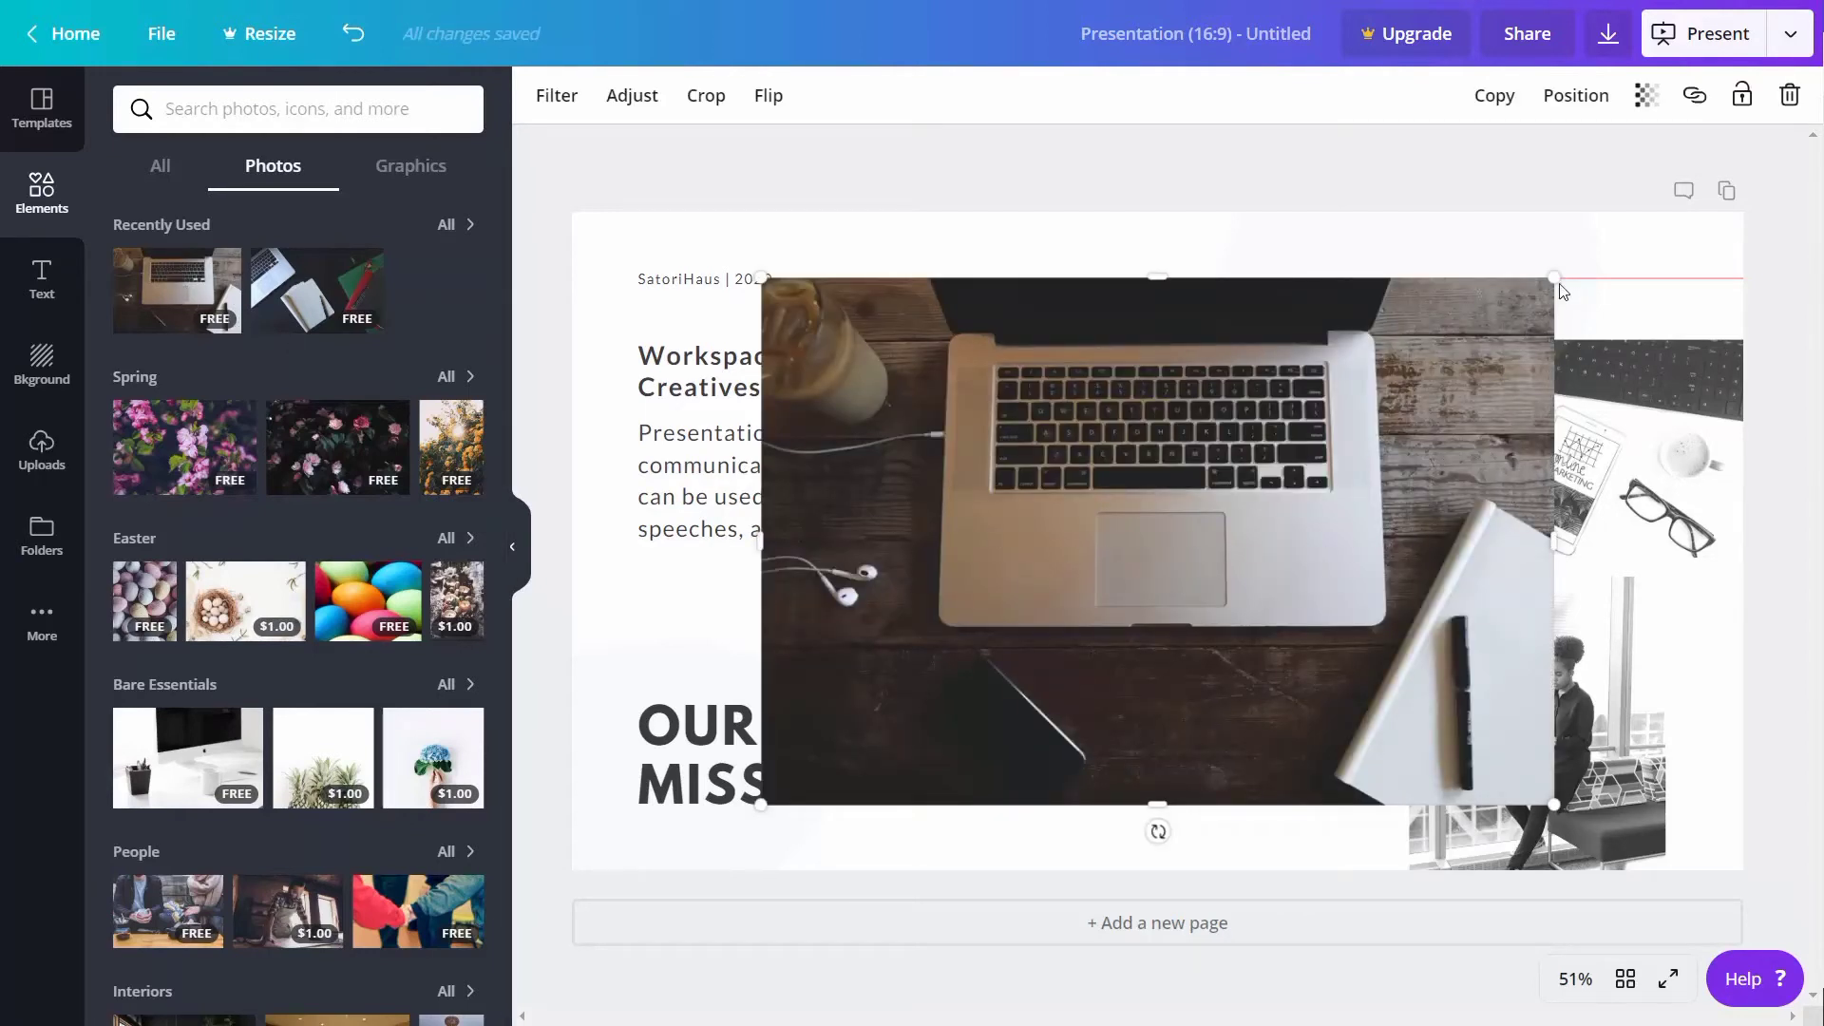
pyautogui.moveTo(1554, 277); pyautogui.dragTo(1307, 506)
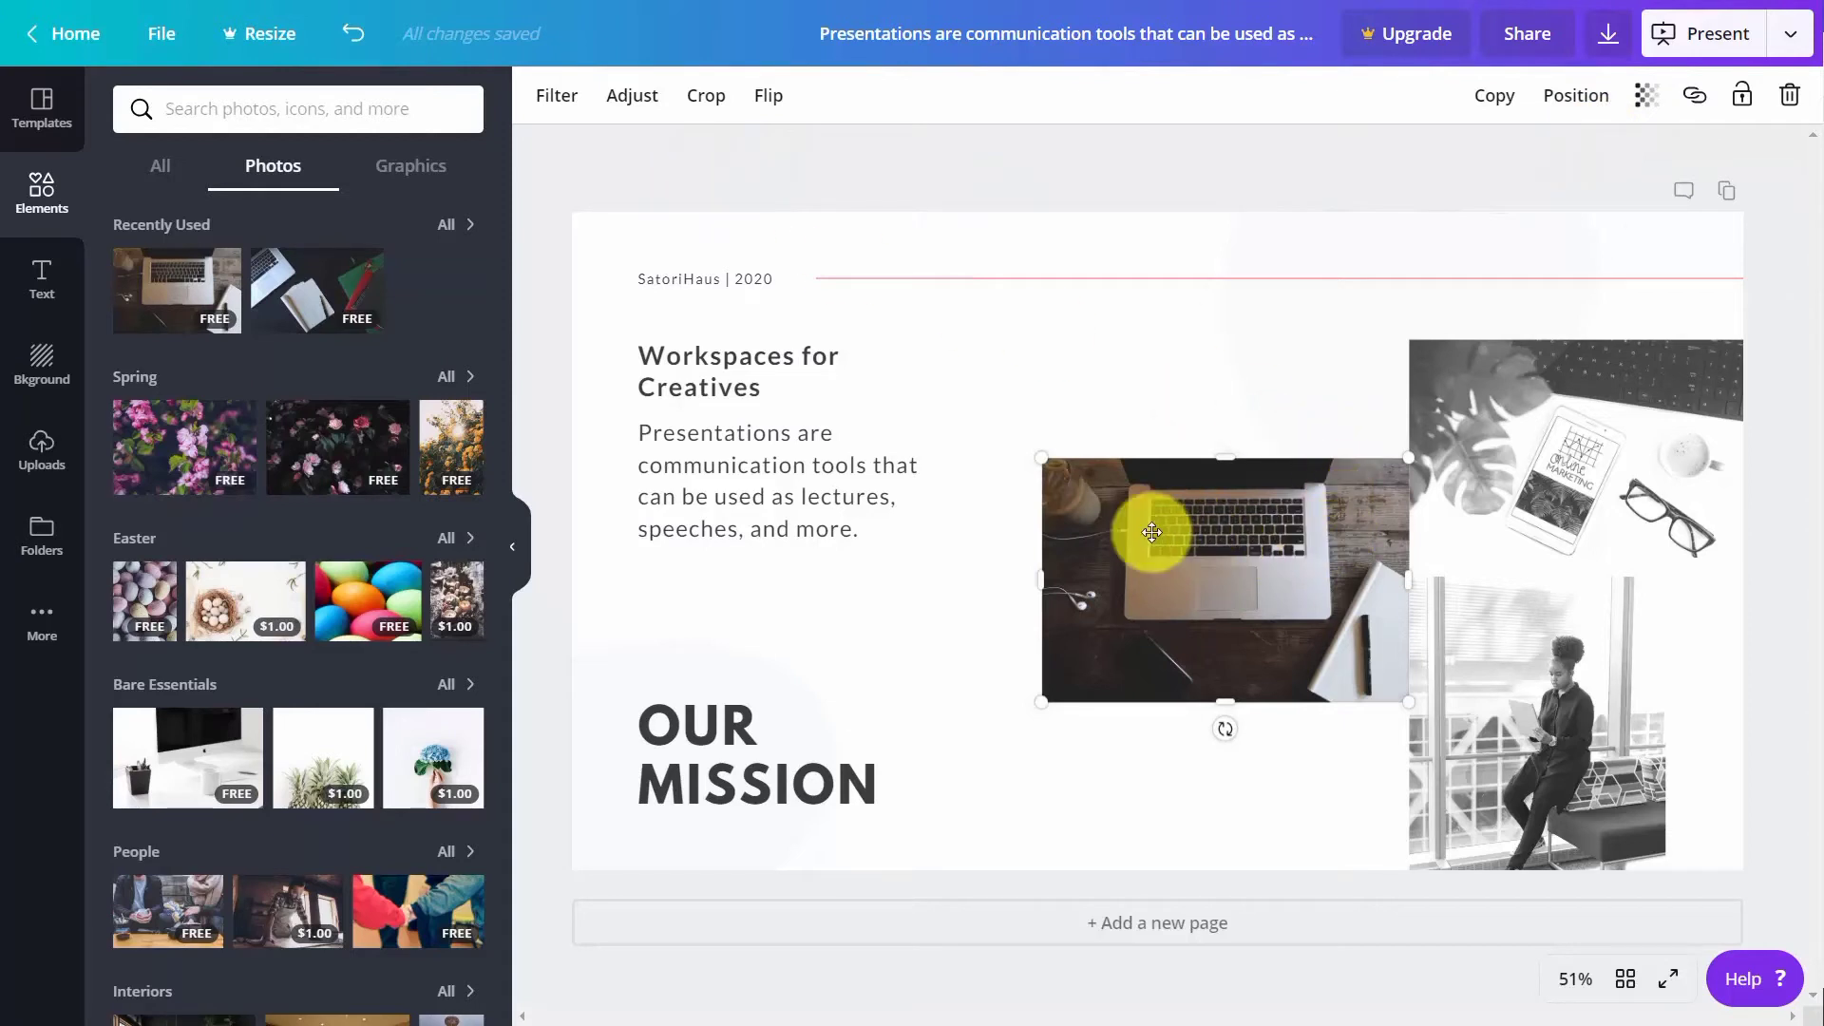
# Apply the Greyscale filter to the laptop photo and open its image adjustment settings
pyautogui.click(1245, 424)
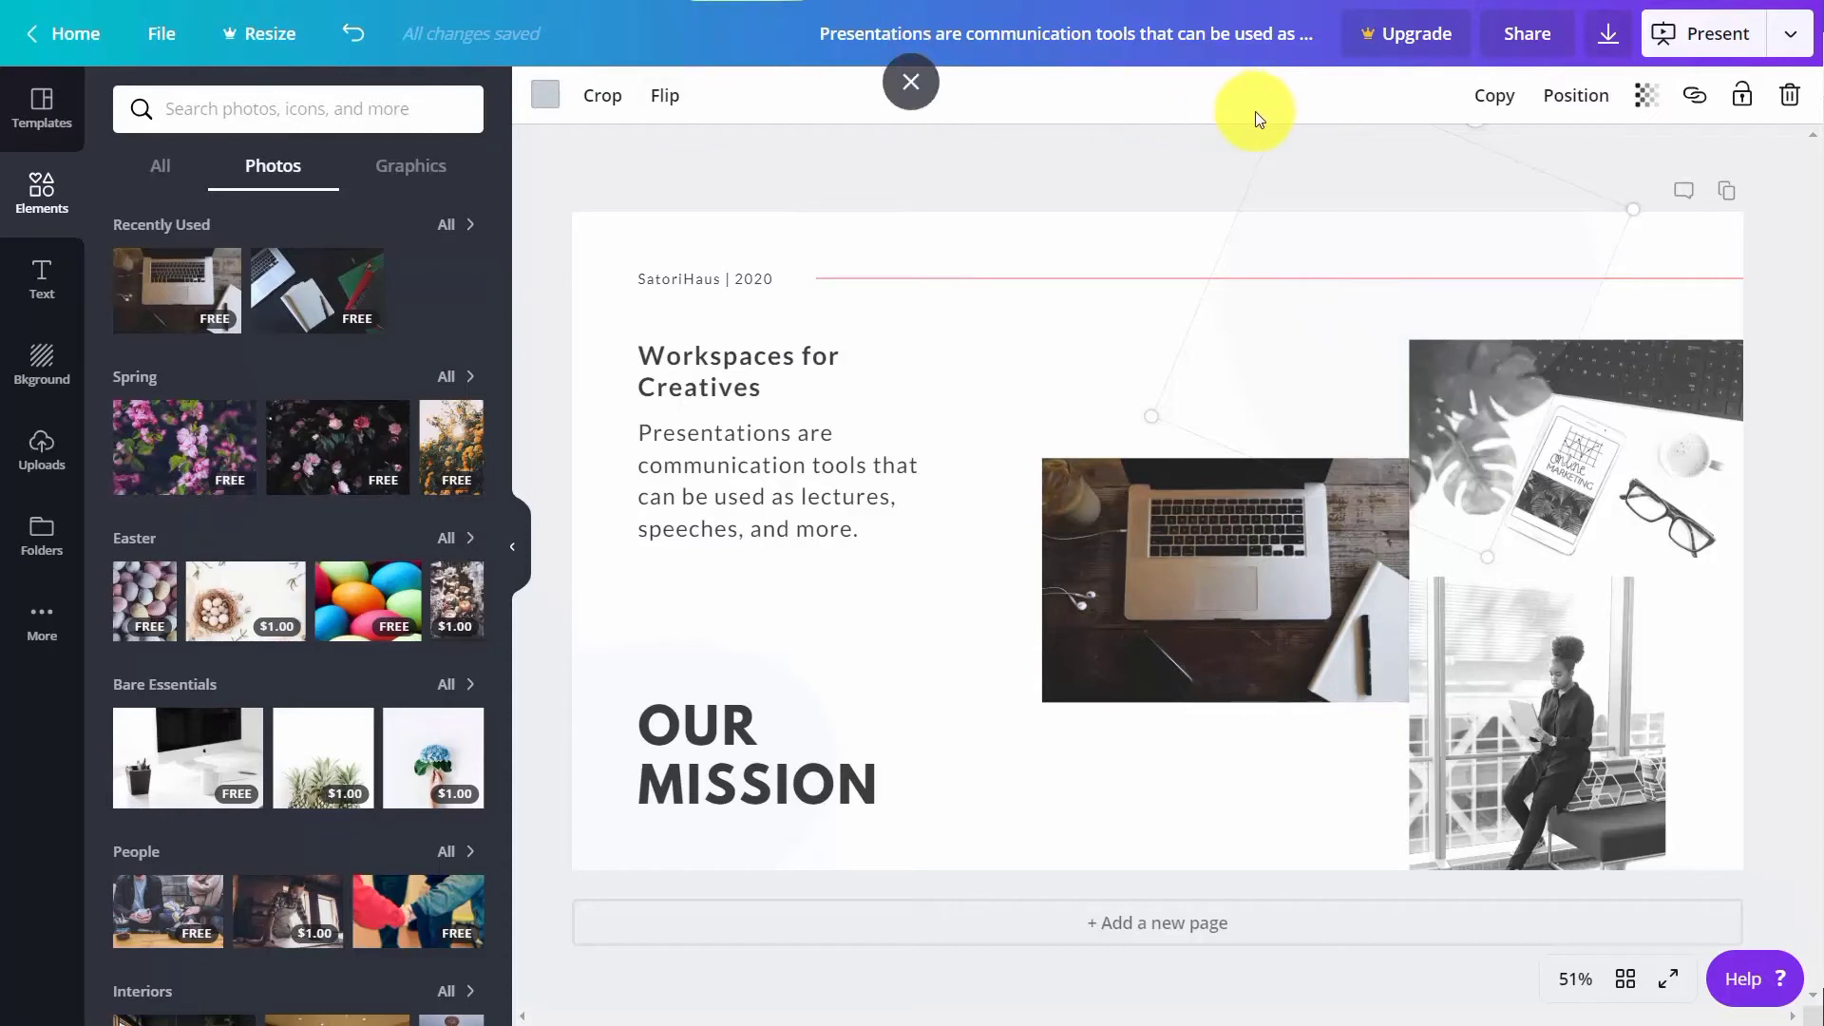
pyautogui.click(1249, 546)
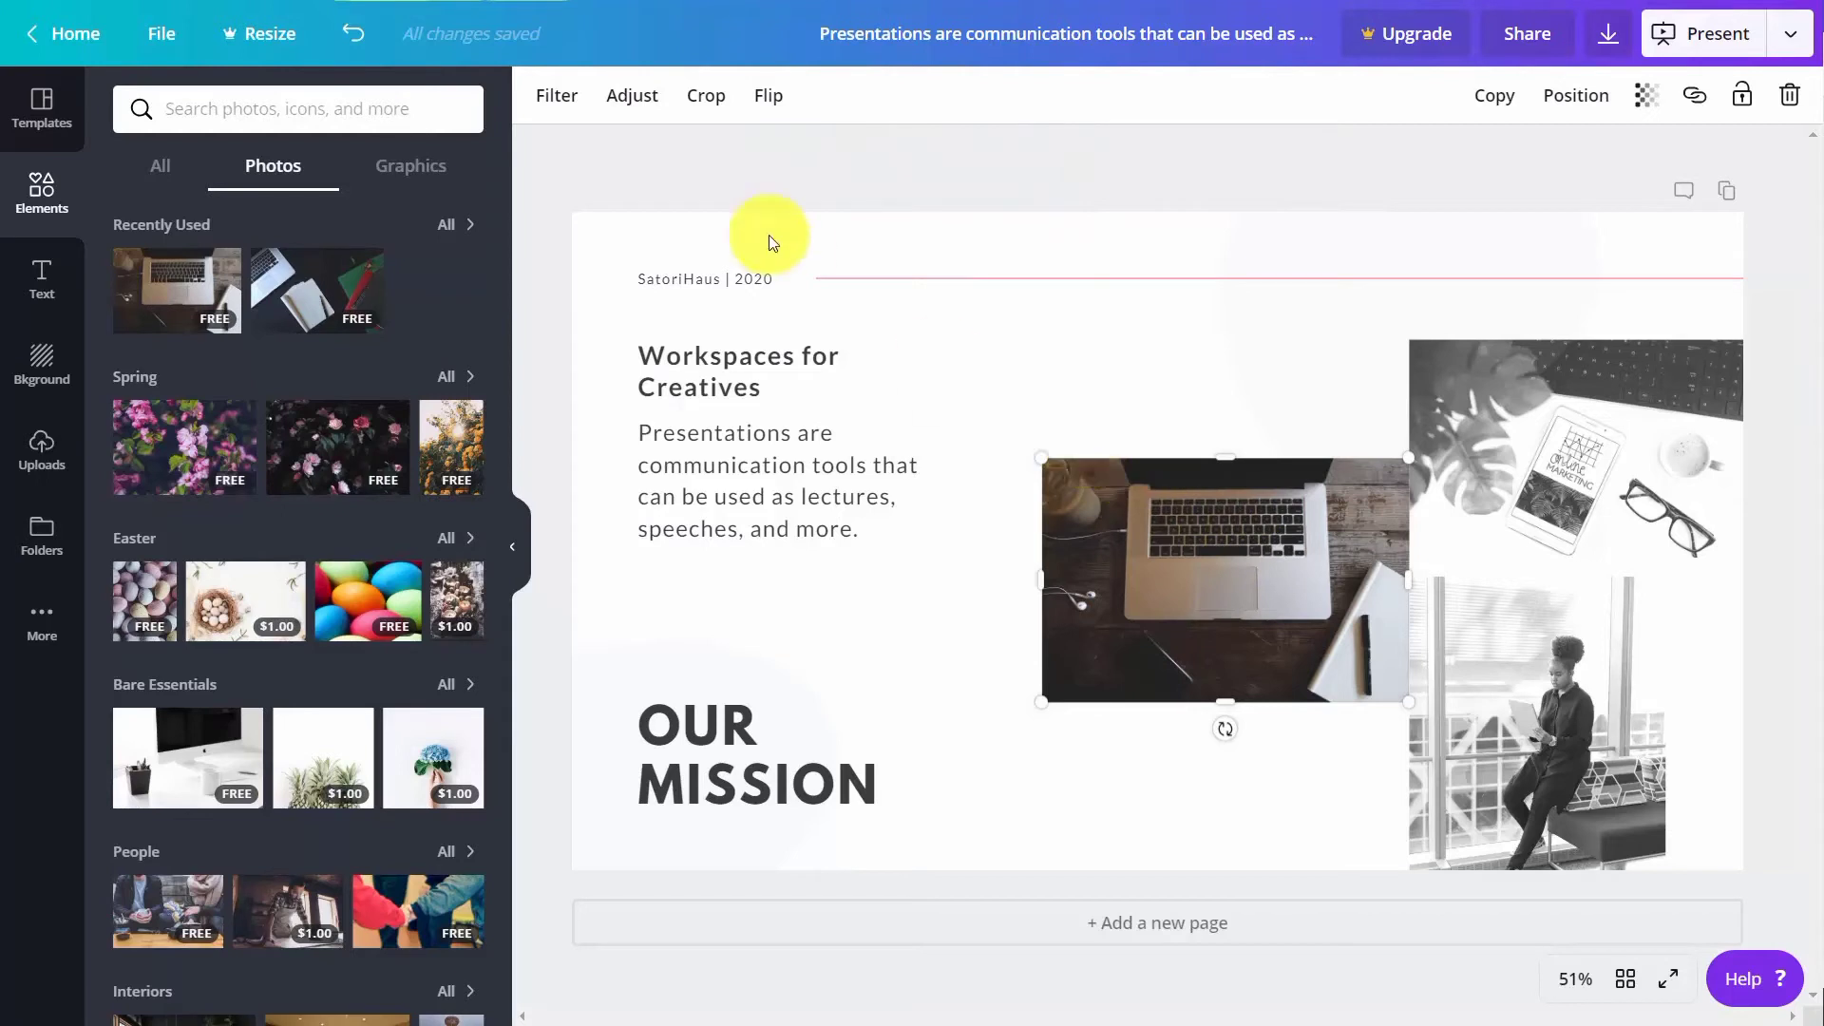
pyautogui.click(547, 101)
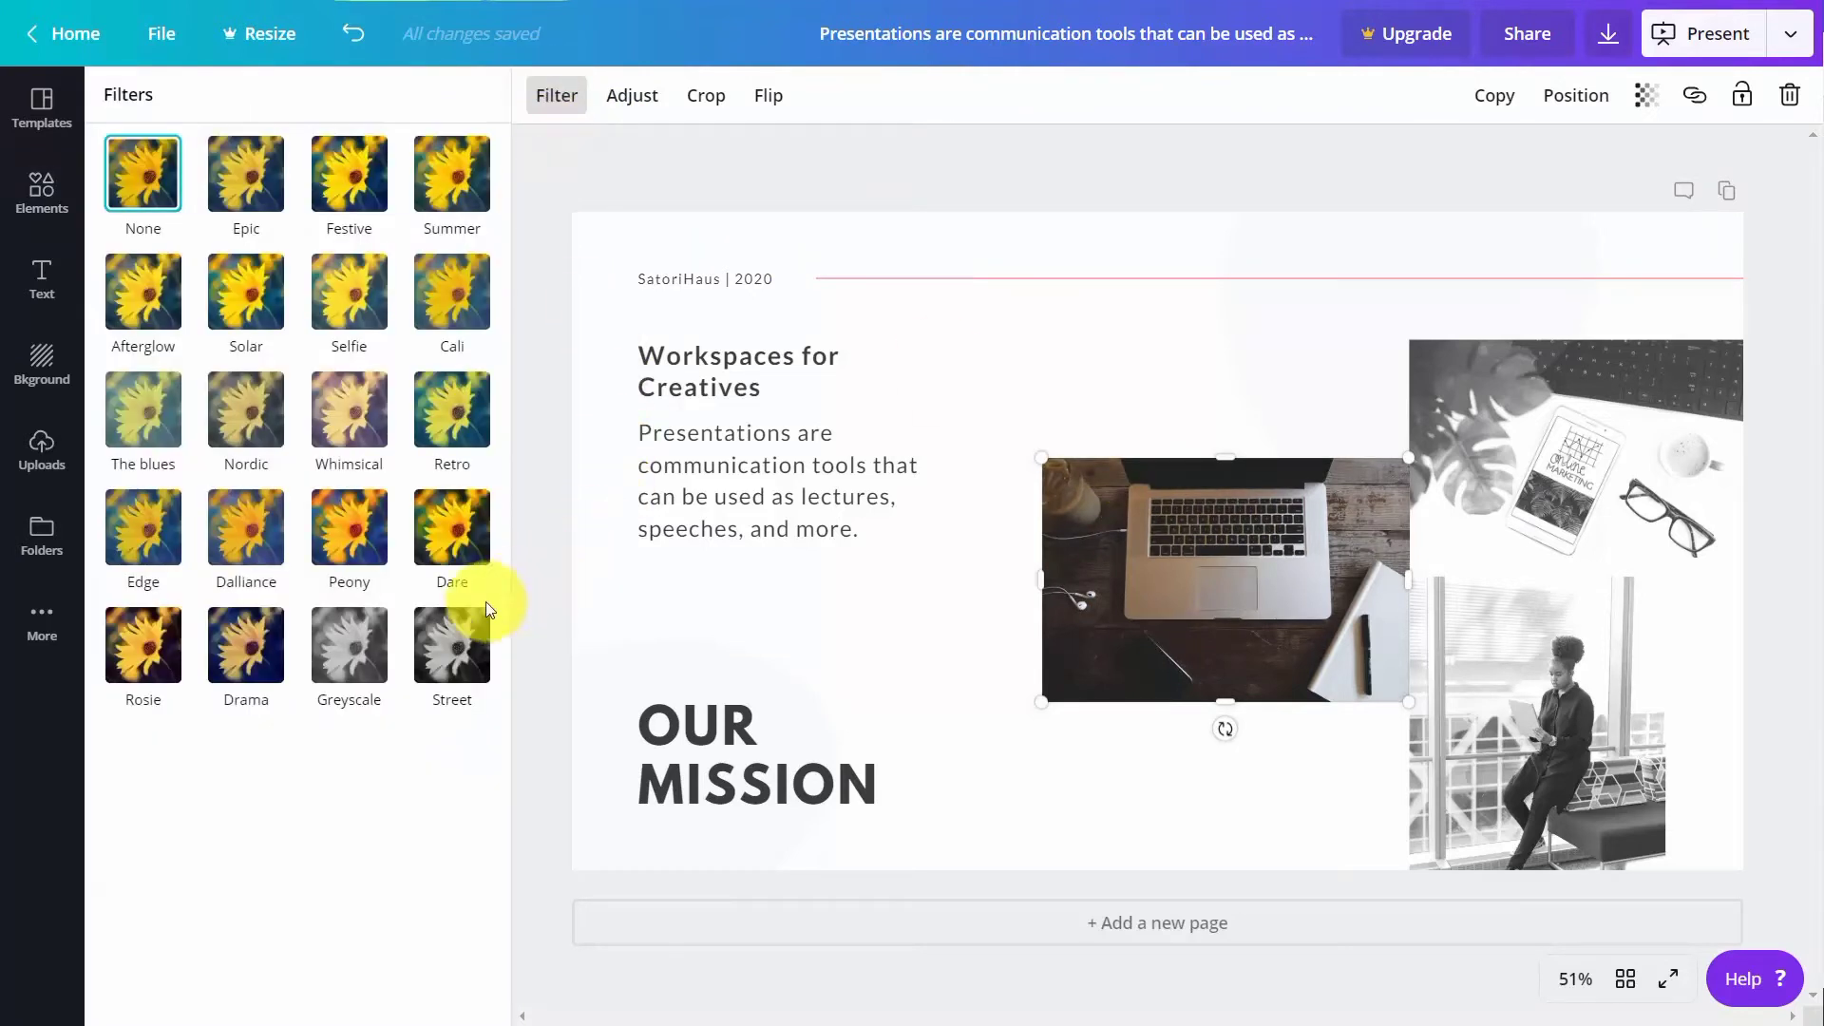
pyautogui.click(349, 641)
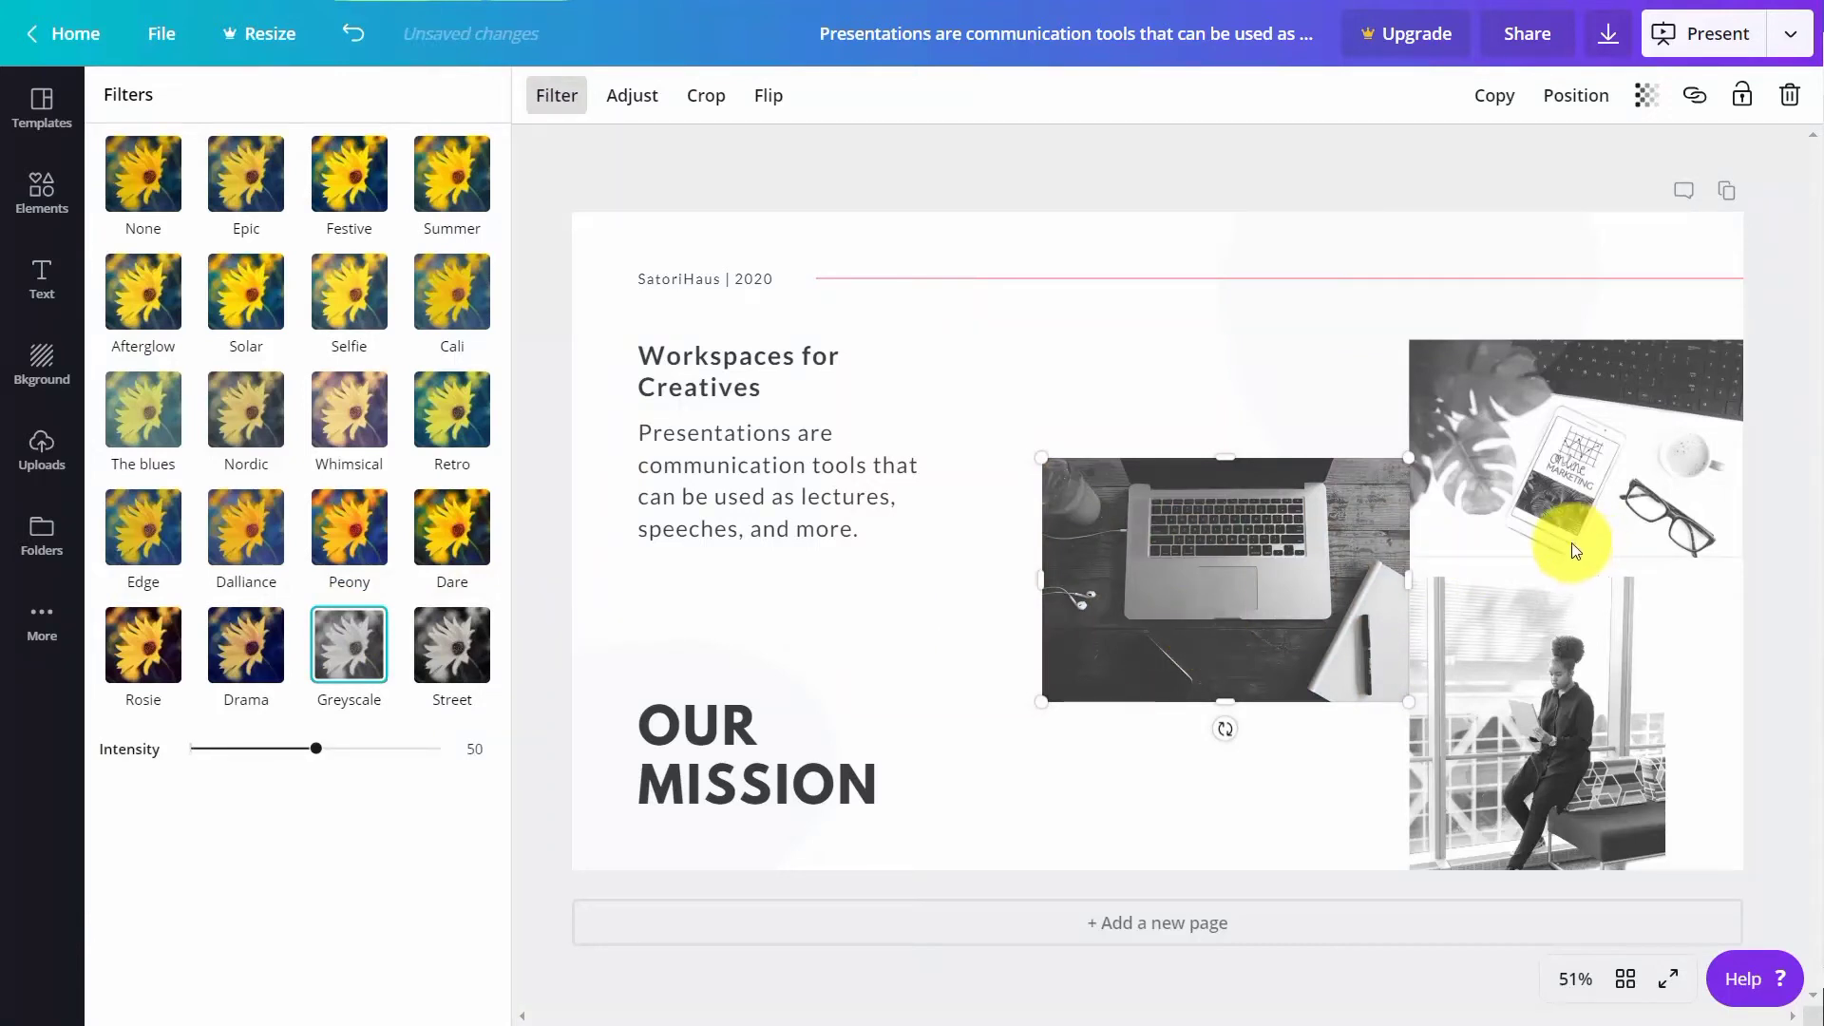
pyautogui.click(632, 96)
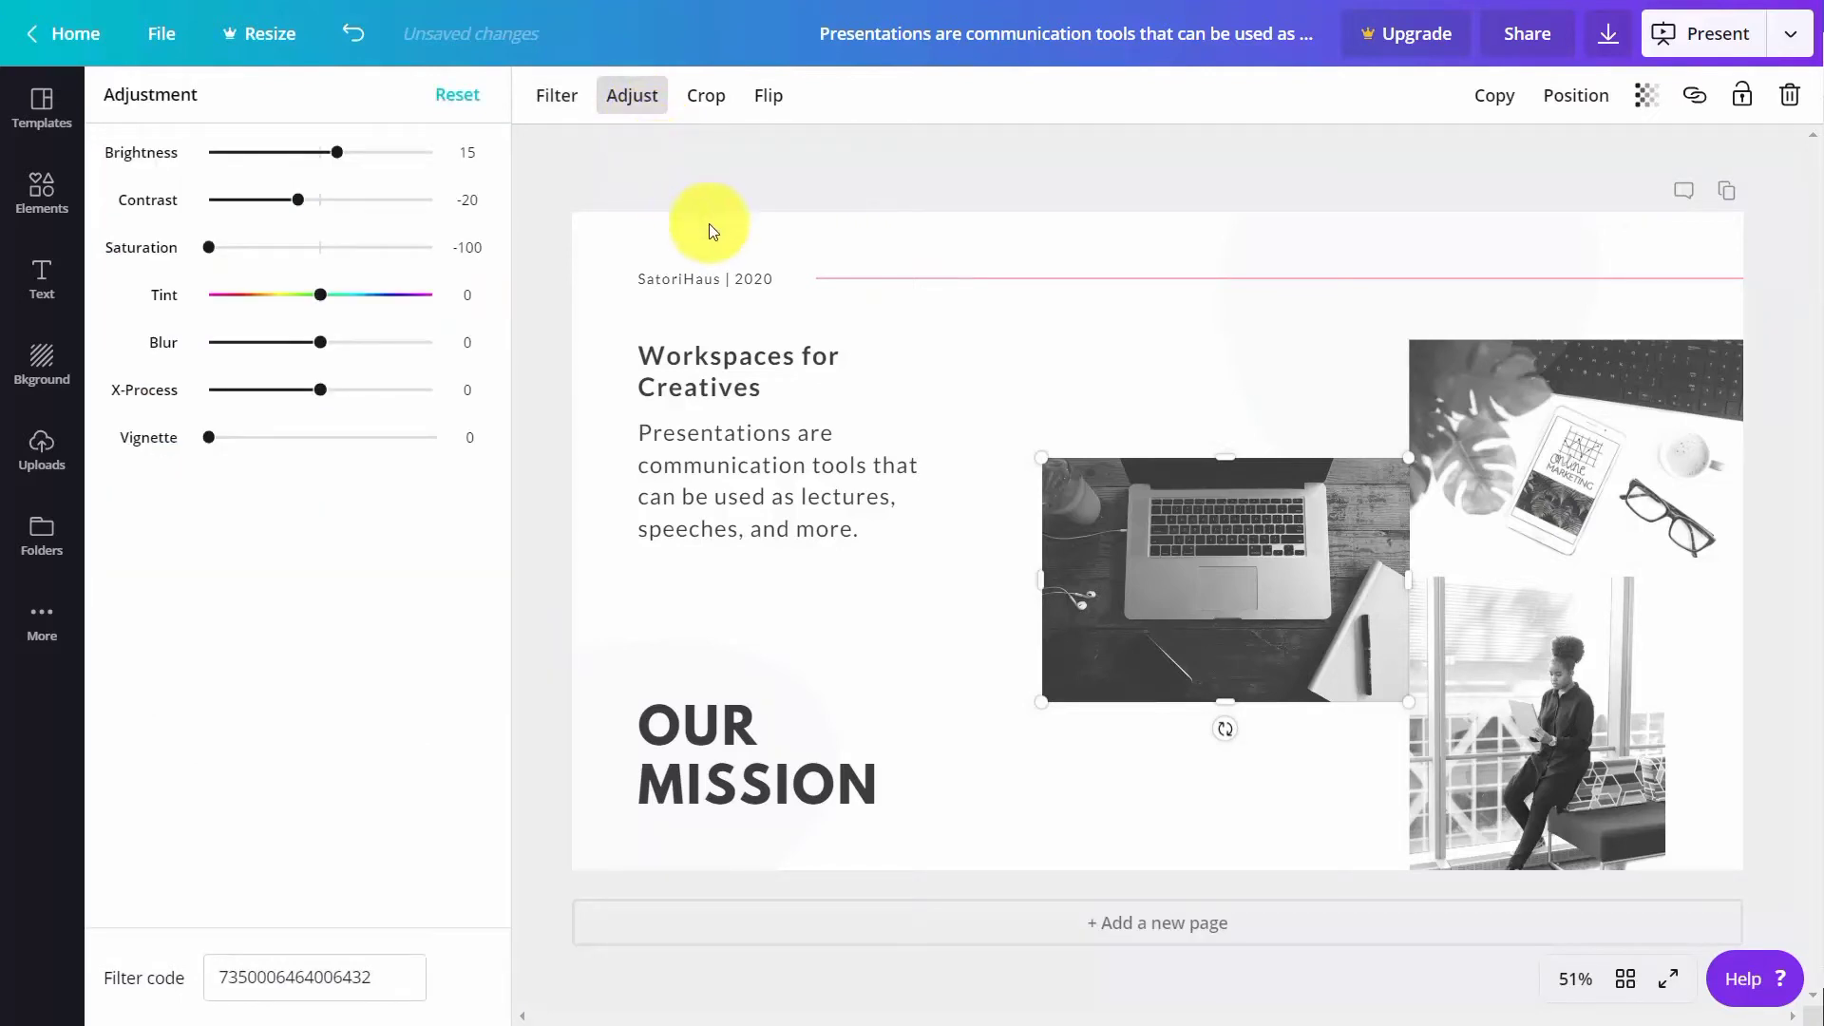
# Open and cancel cropping of the laptop photo, and flip the photo horizontally
pyautogui.click(707, 98)
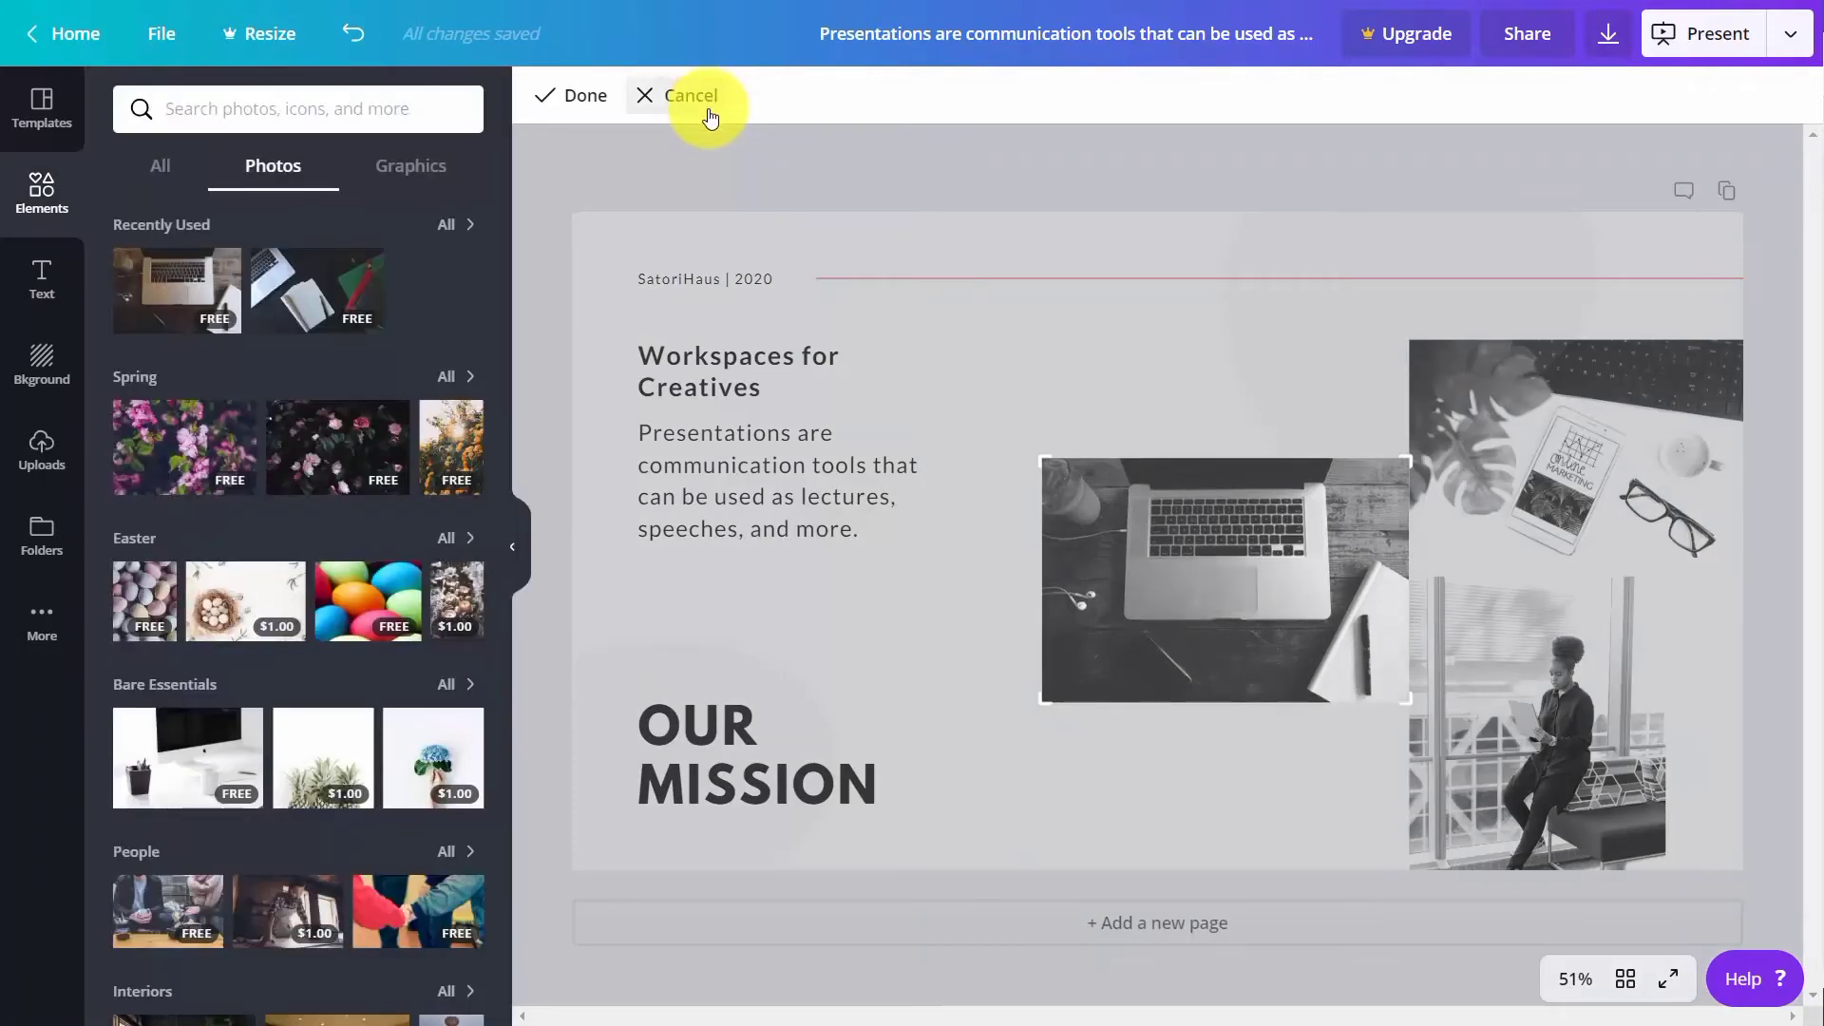
pyautogui.click(710, 116)
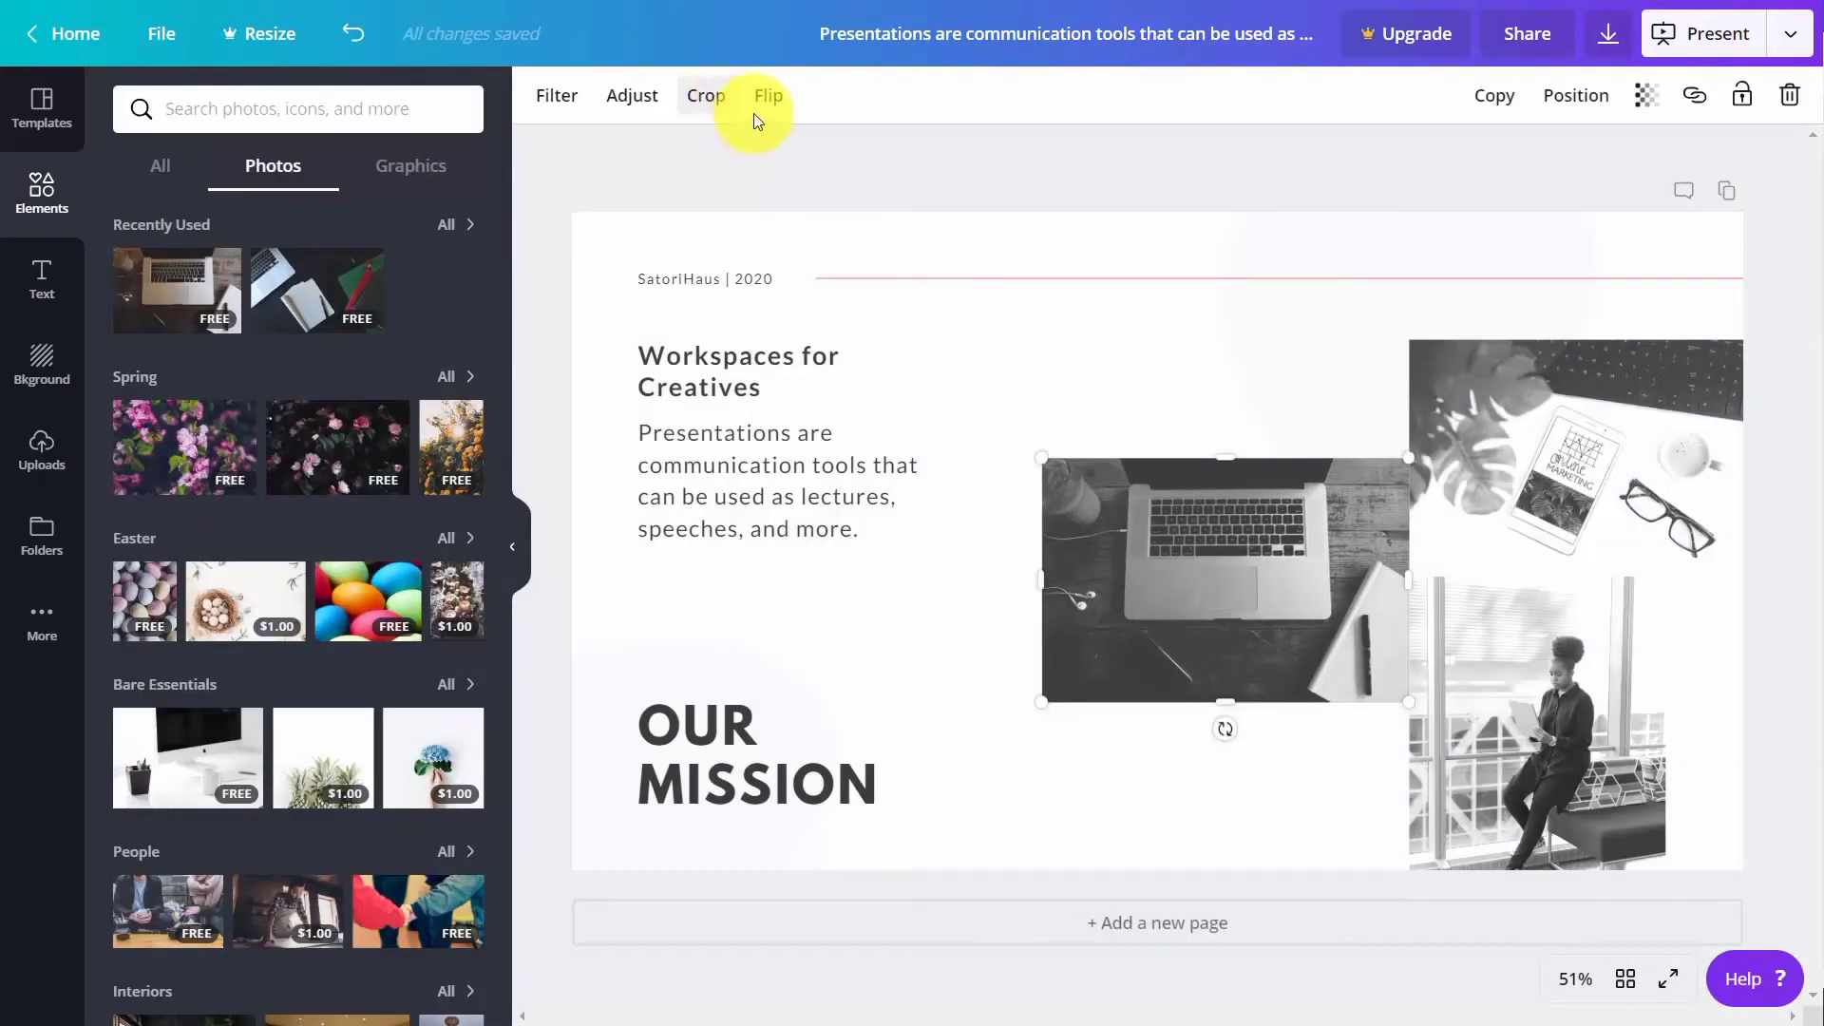
pyautogui.click(763, 103)
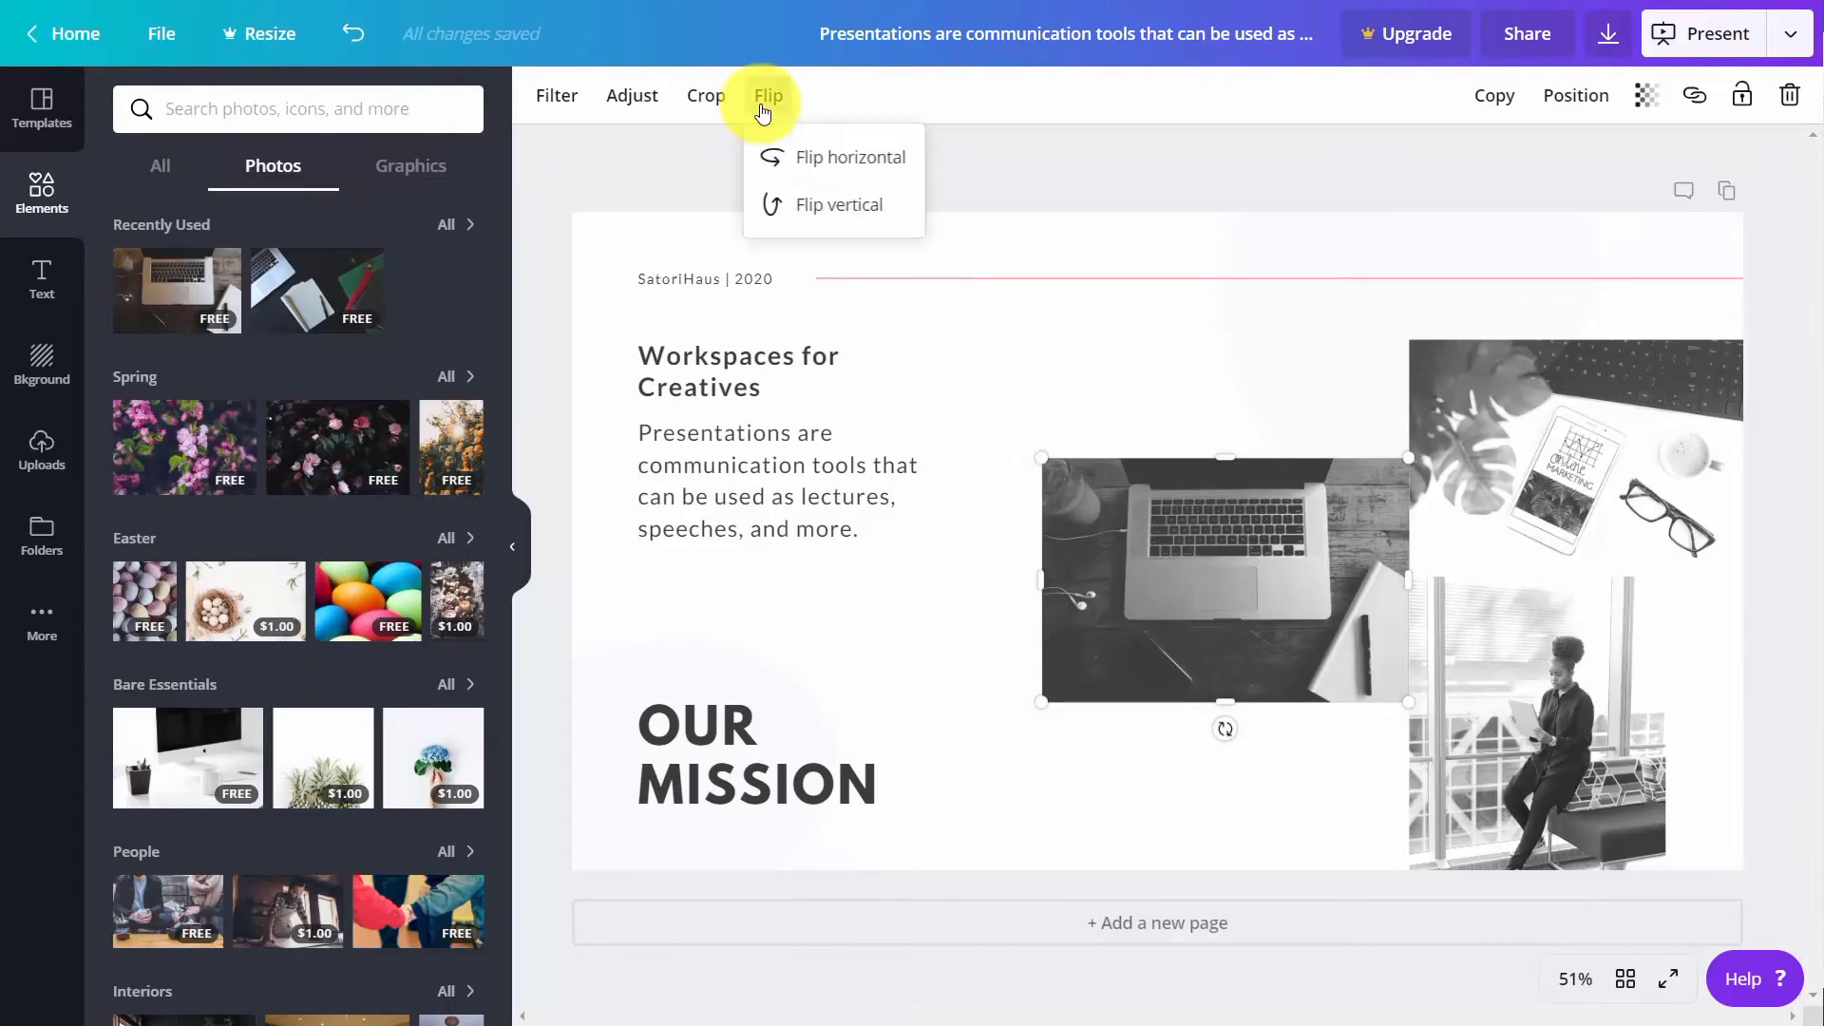
pyautogui.click(807, 166)
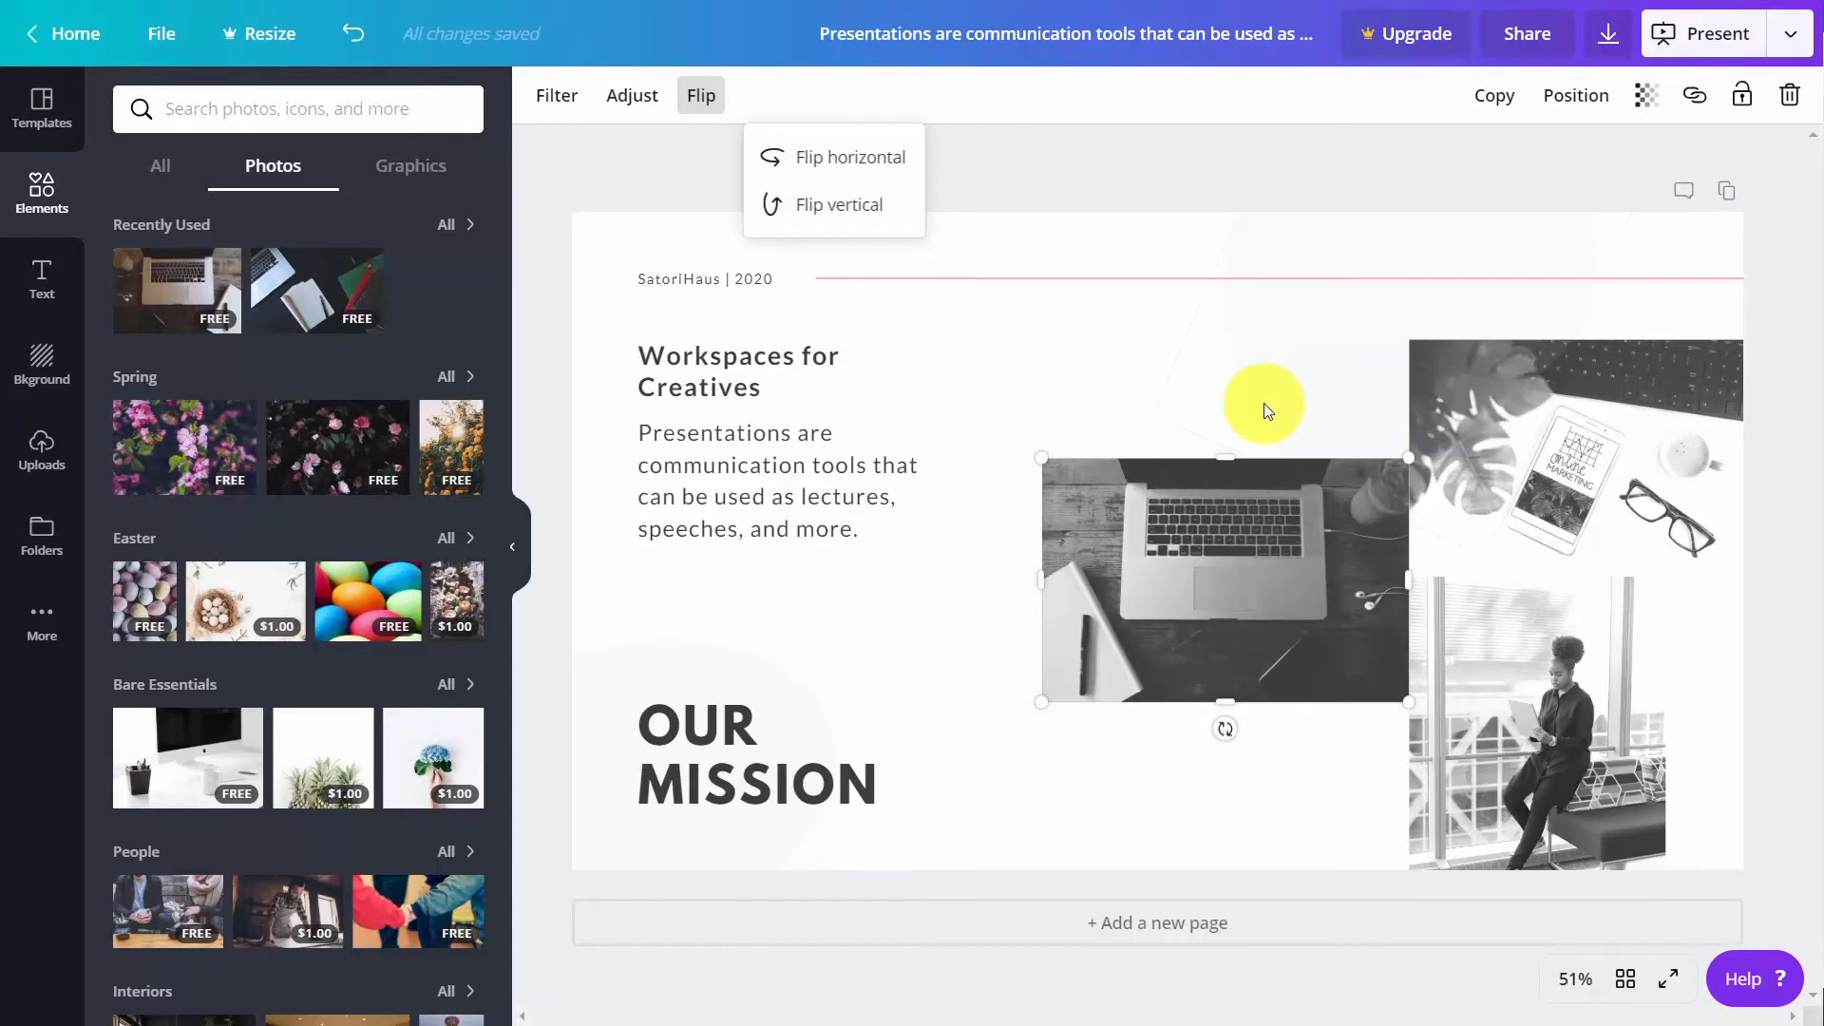
# Duplicate the laptop photo and delete the duplicate
pyautogui.click(1486, 98)
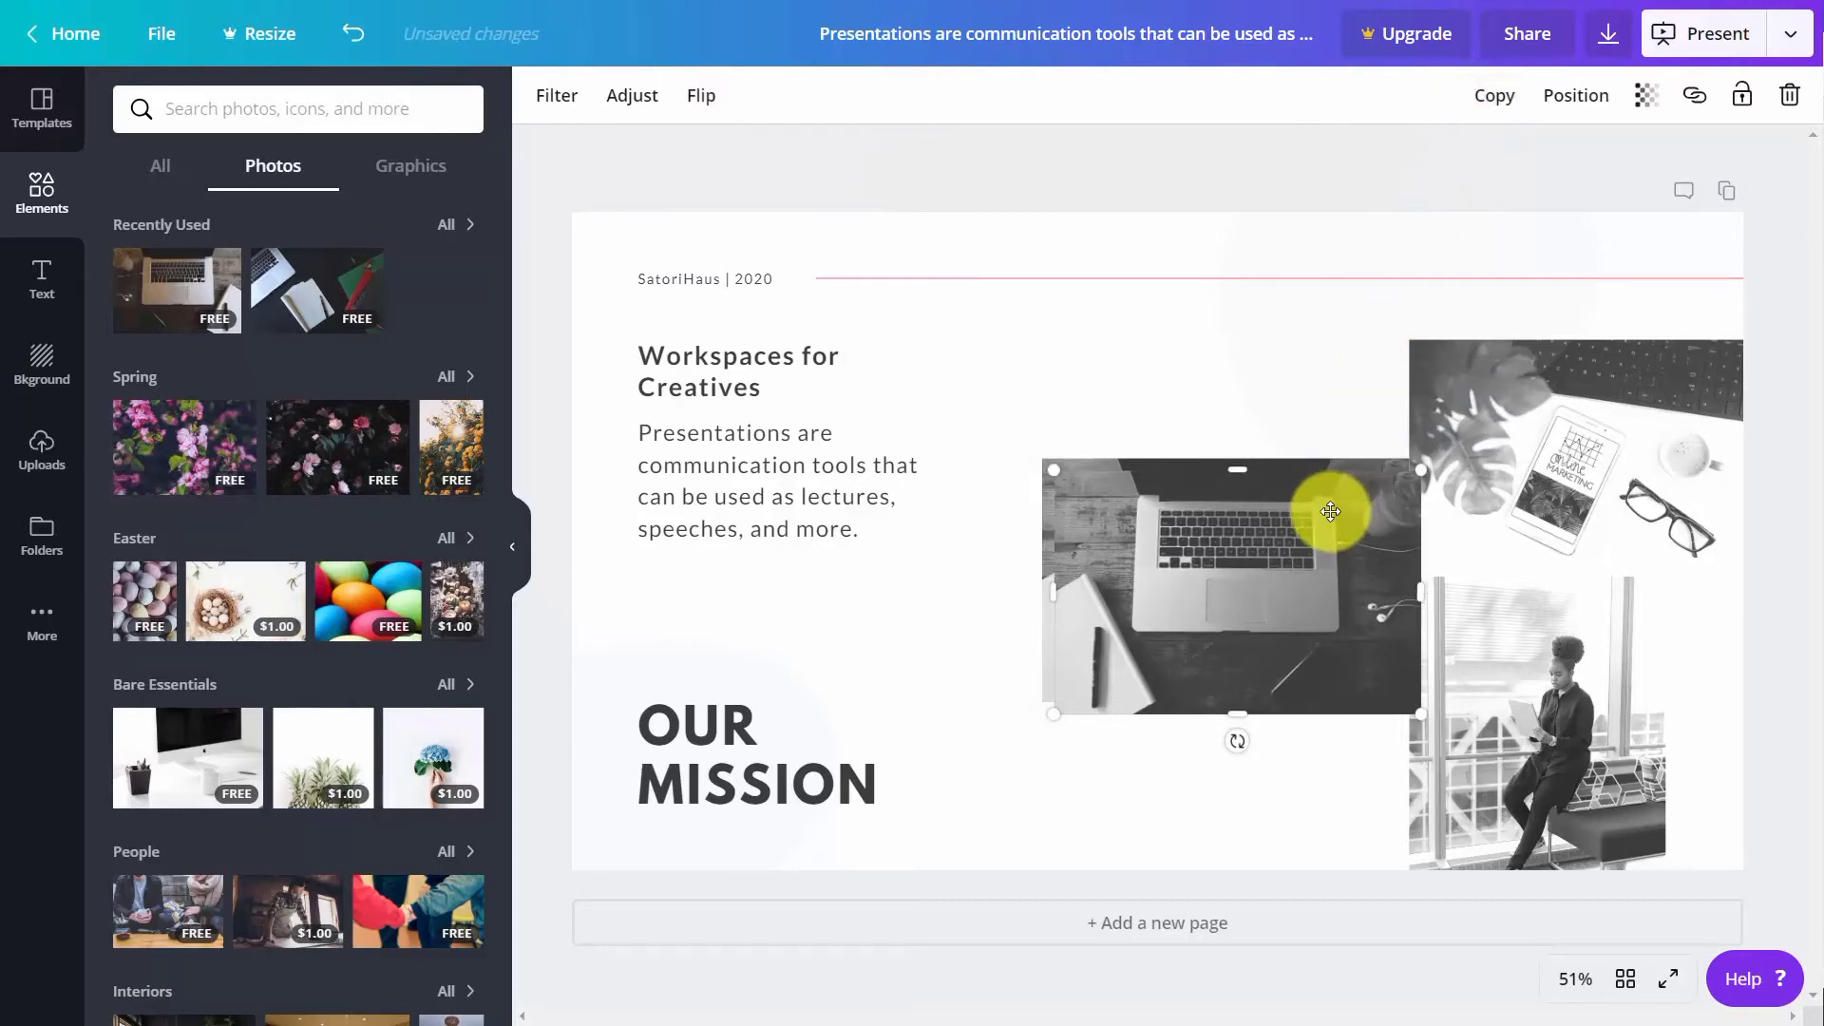
pyautogui.press('Delete')
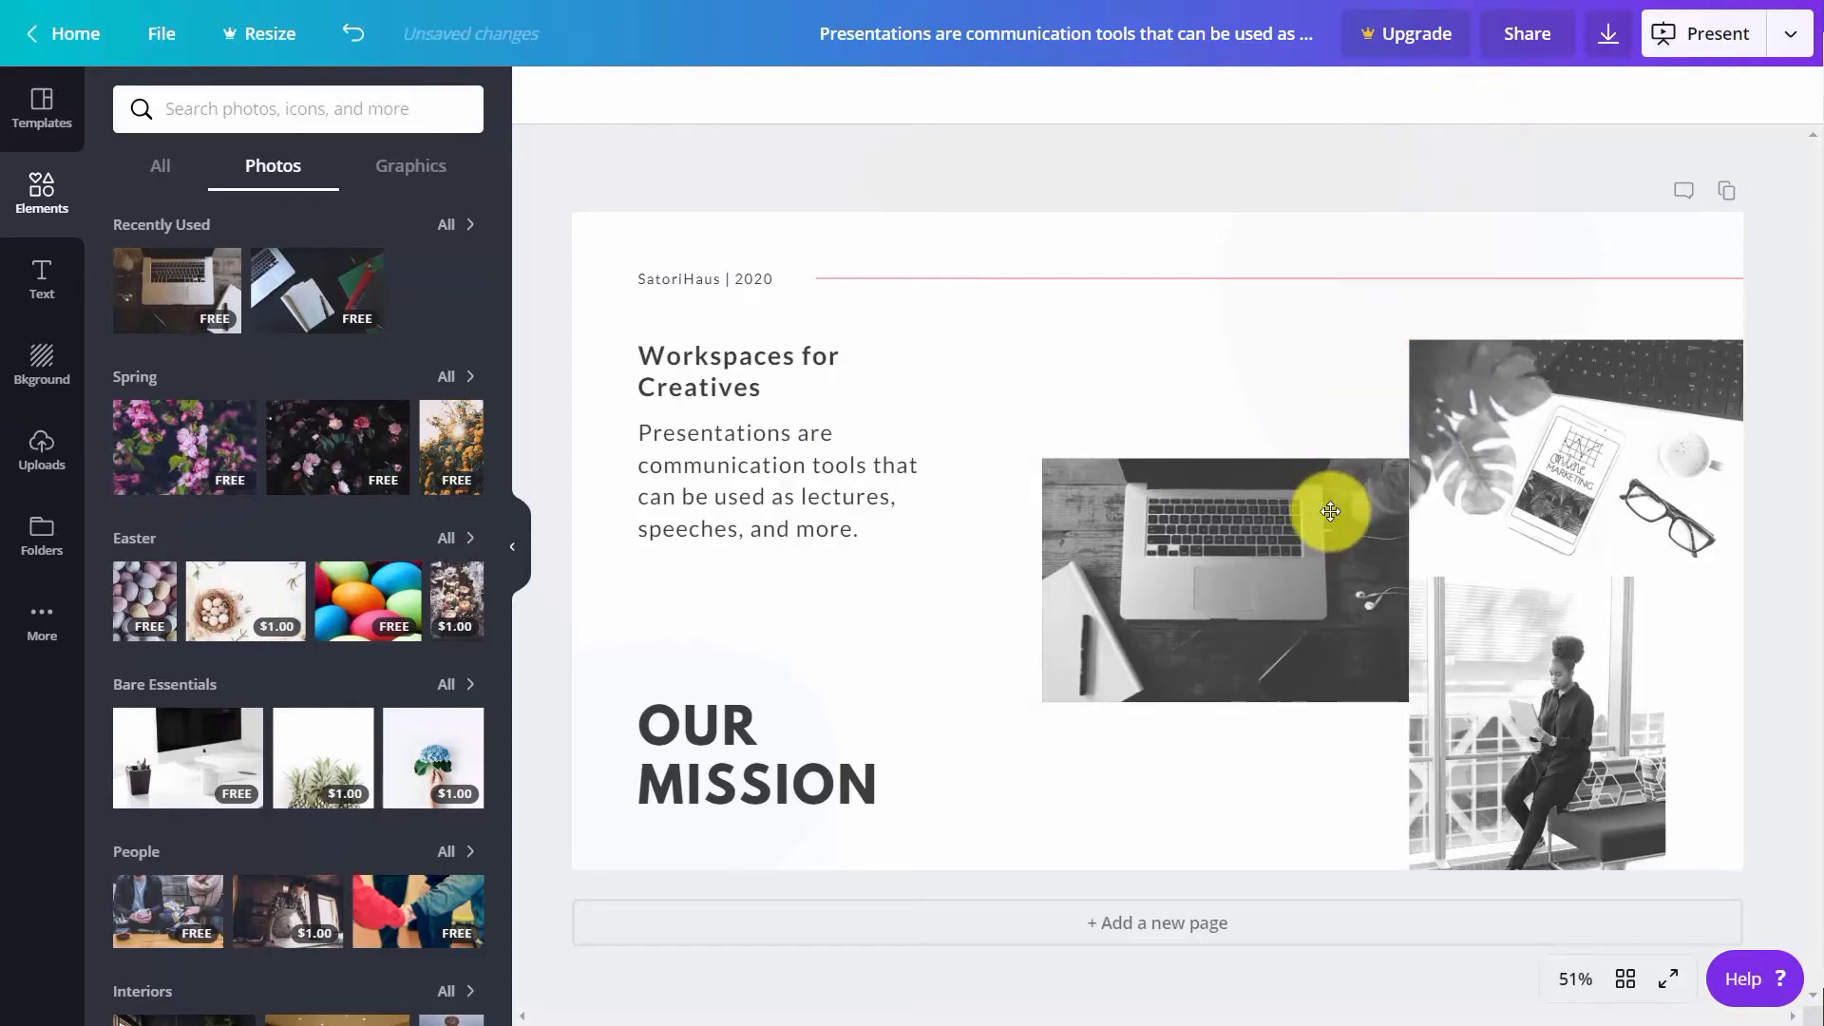
# Try aligning the laptop photo to the top of the page, and undo the alignment
pyautogui.click(1245, 583)
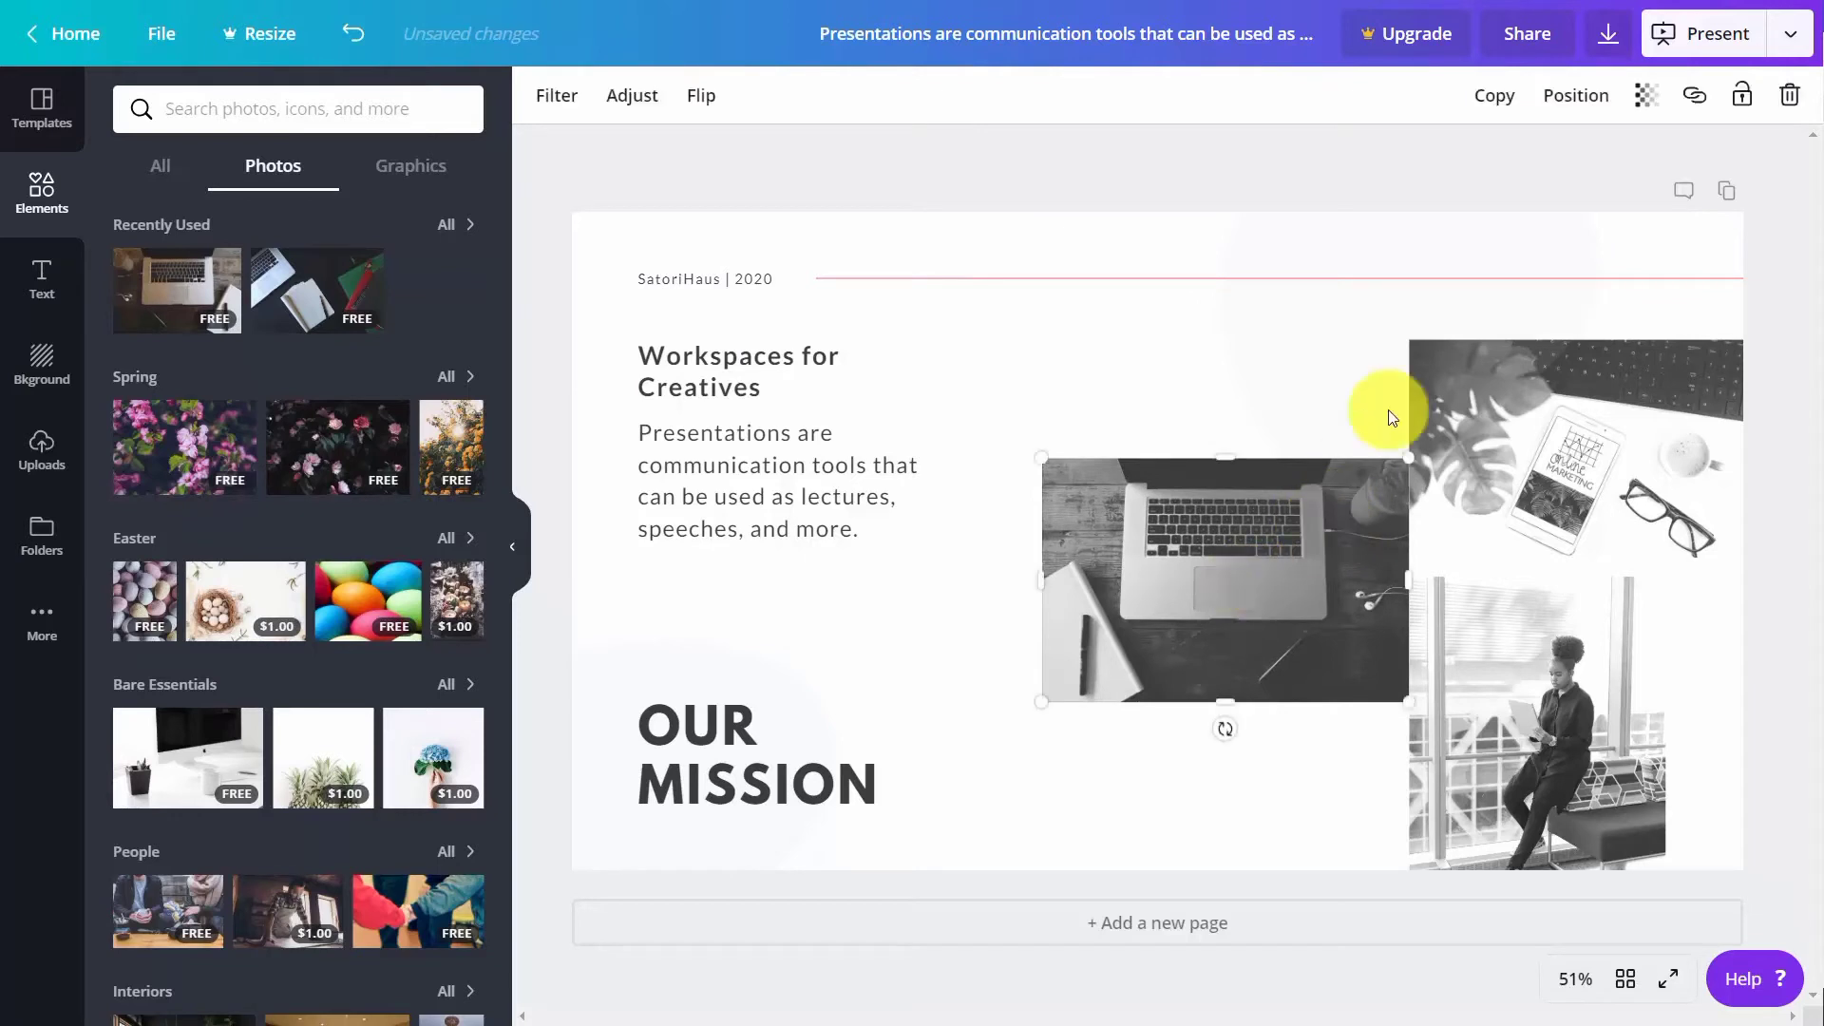
pyautogui.click(1563, 98)
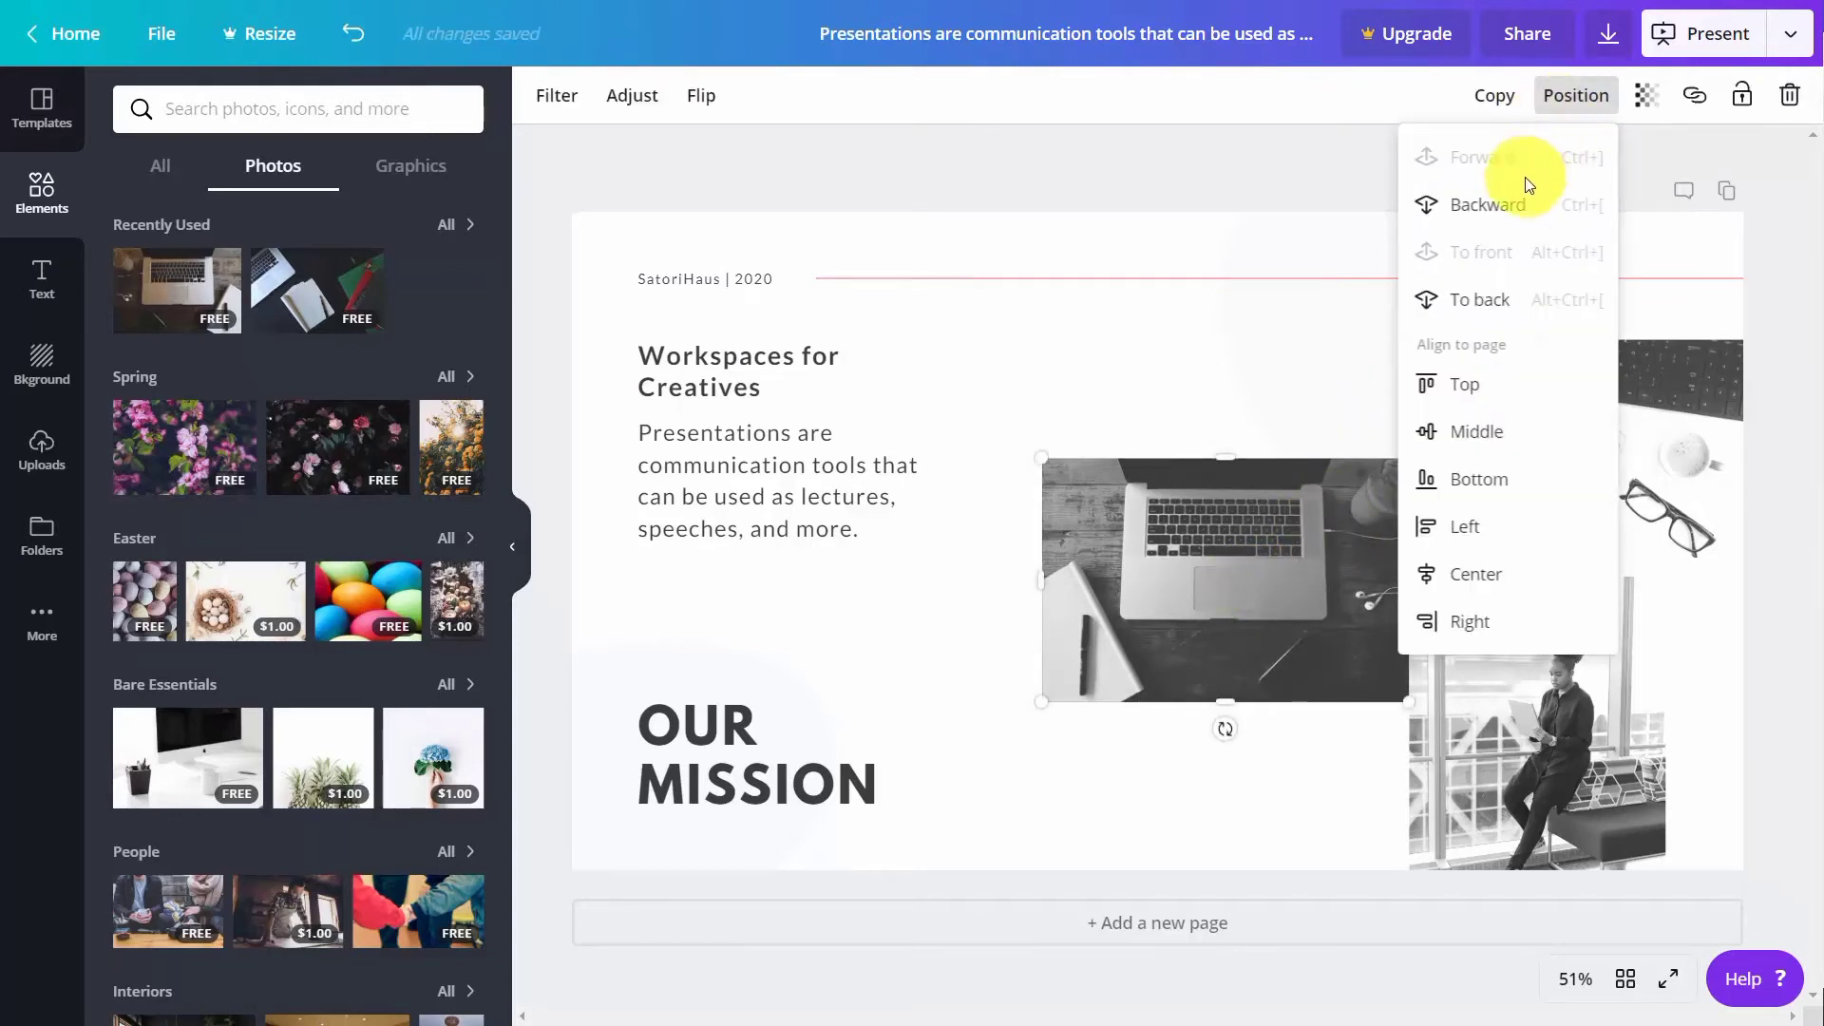
pyautogui.click(1469, 389)
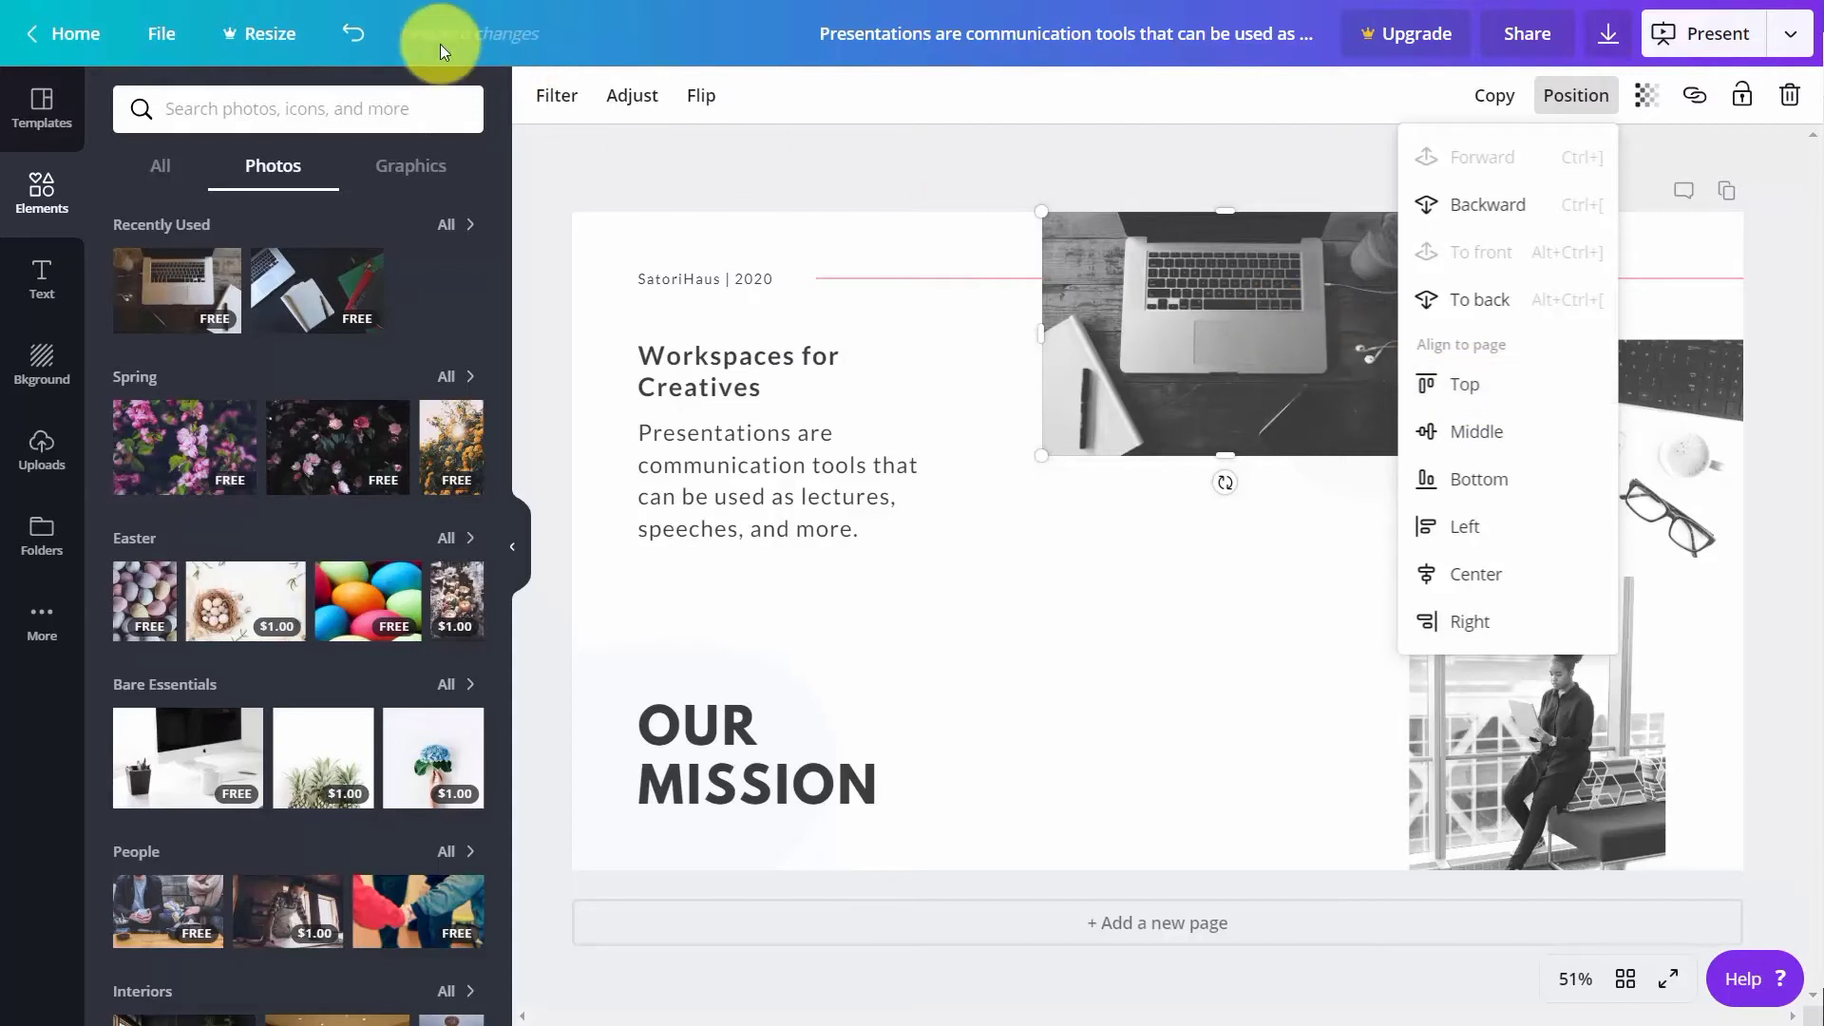
pyautogui.click(364, 45)
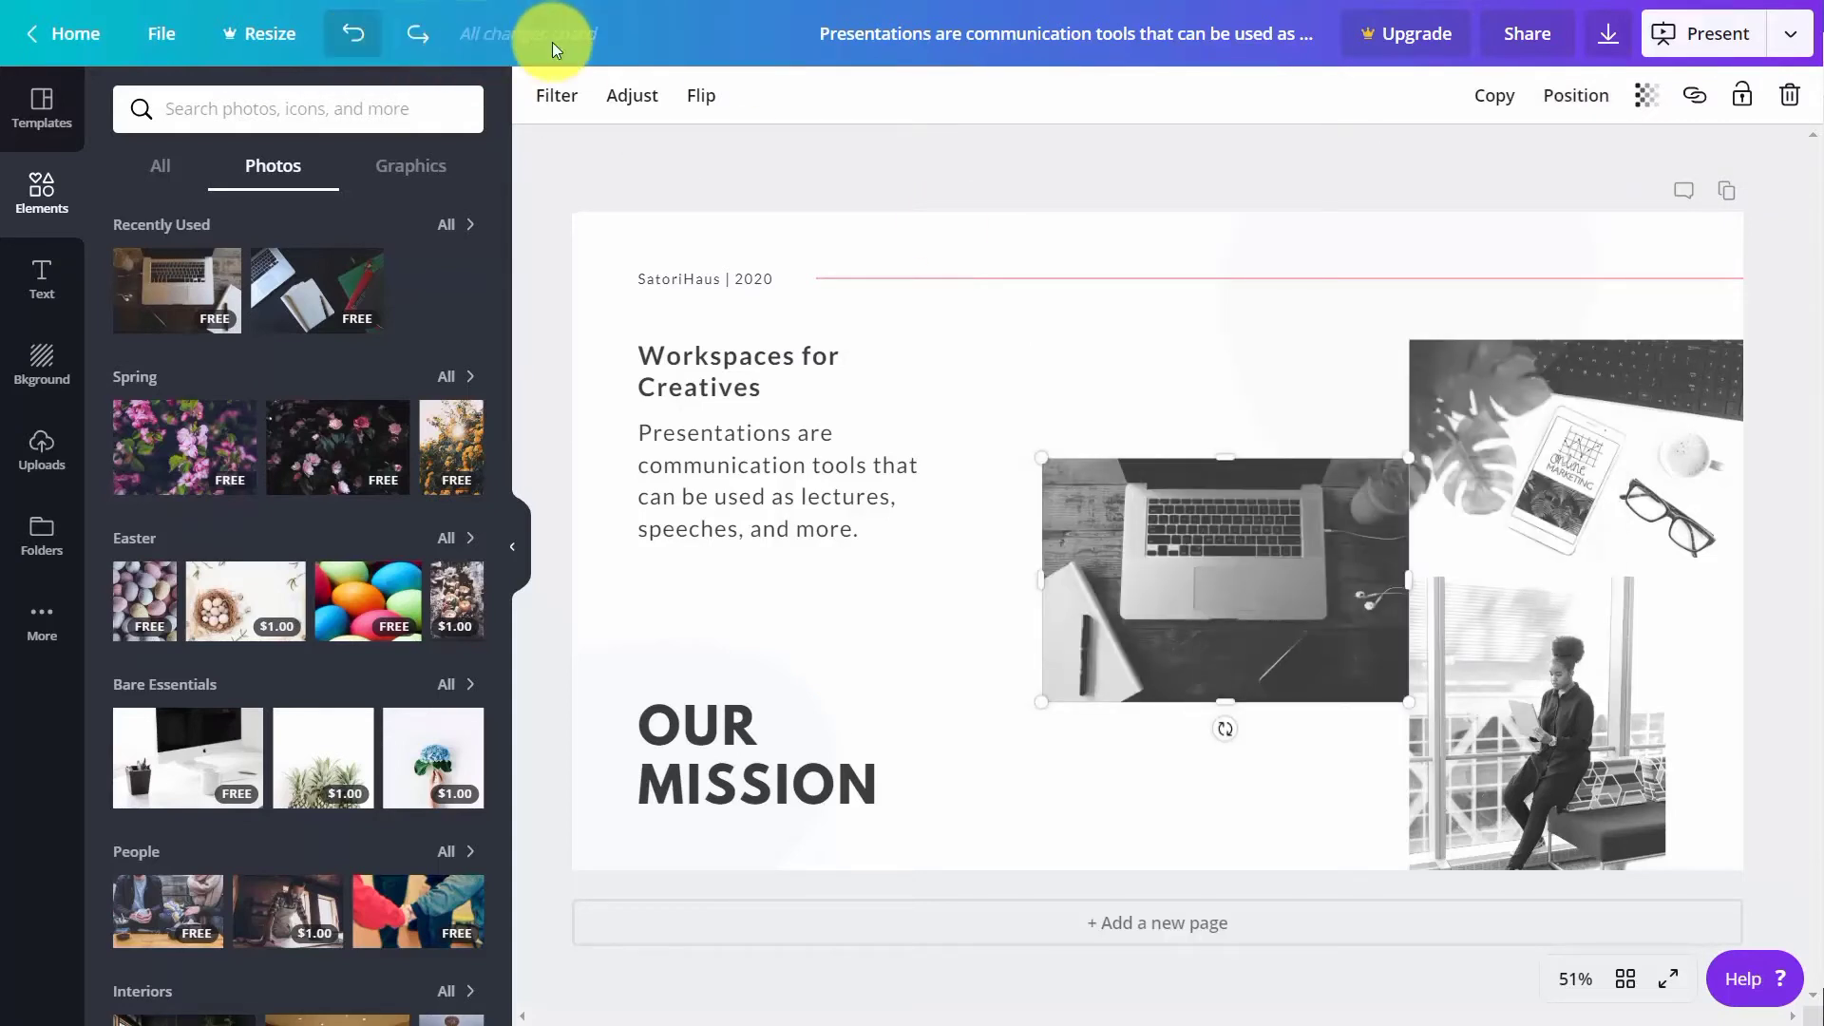
# Try the laptop photo's transparency, returning it to 100, and look at its external link option before deselecting the photo
pyautogui.click(1647, 103)
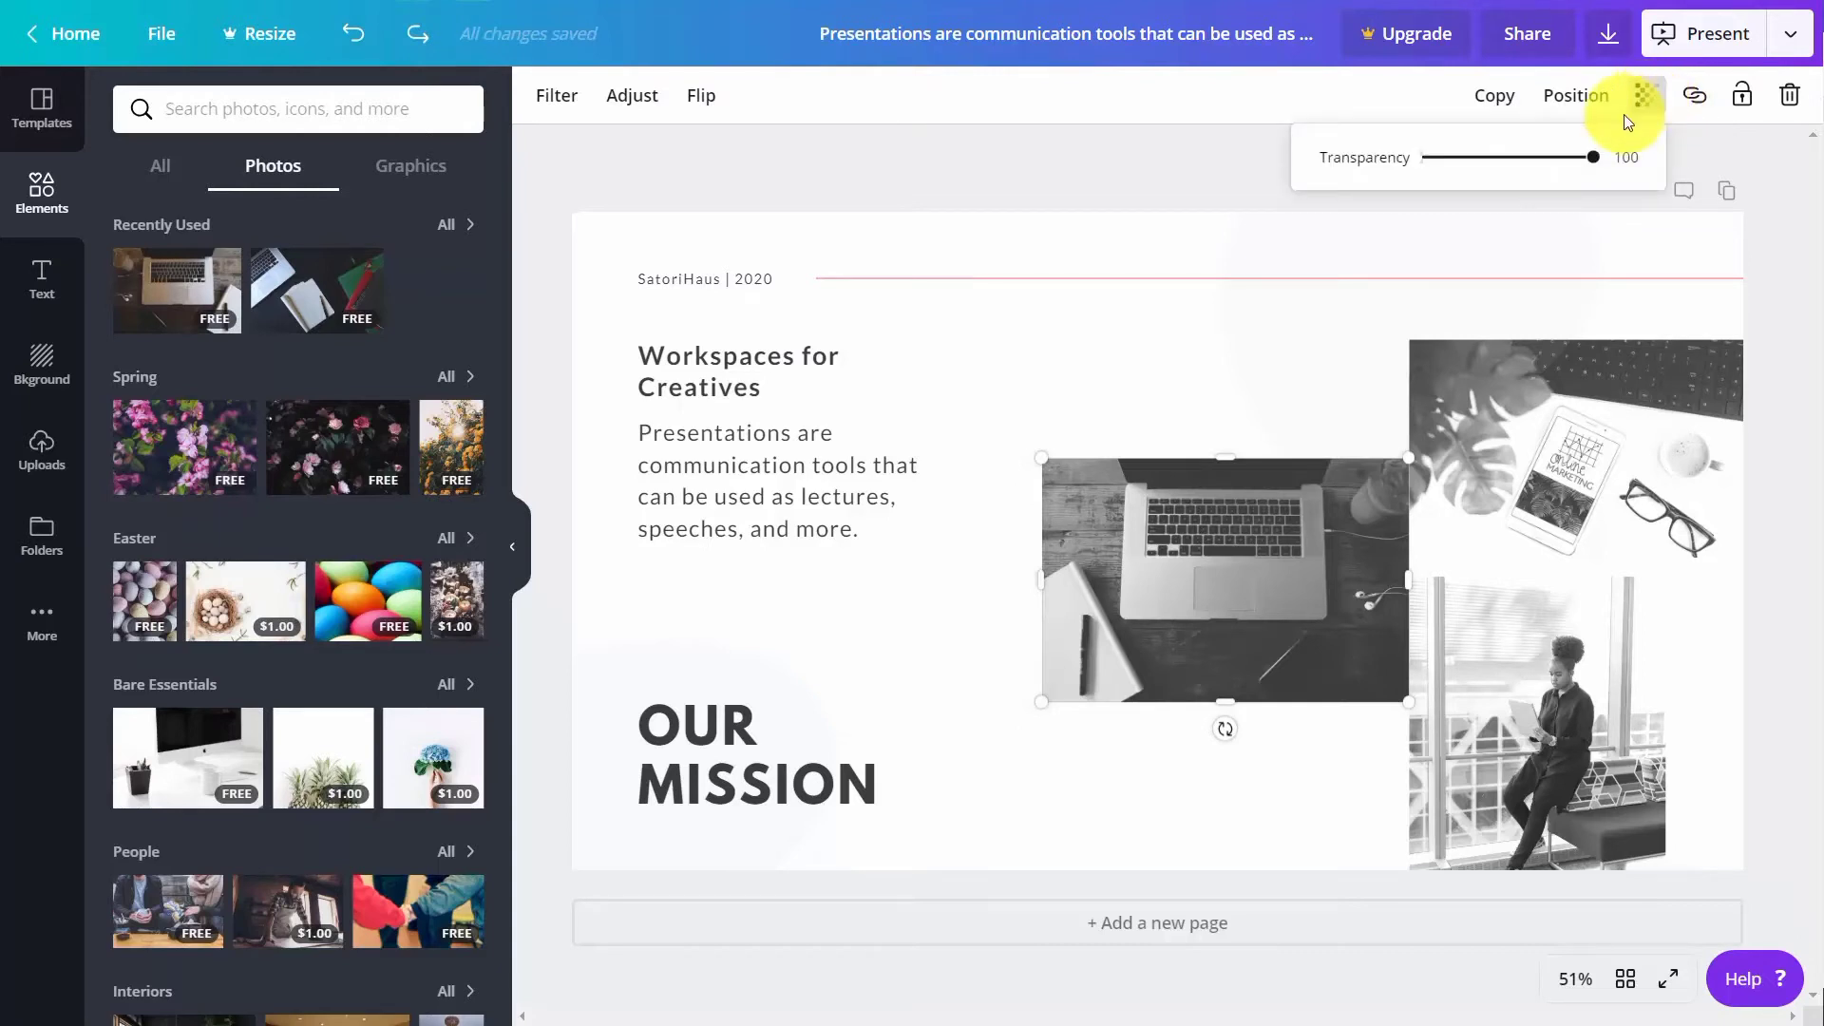
pyautogui.moveTo(1588, 163)
pyautogui.mouseDown()
pyautogui.moveTo(1434, 193)
pyautogui.moveTo(1494, 162)
pyautogui.moveTo(1610, 160)
pyautogui.mouseUp()
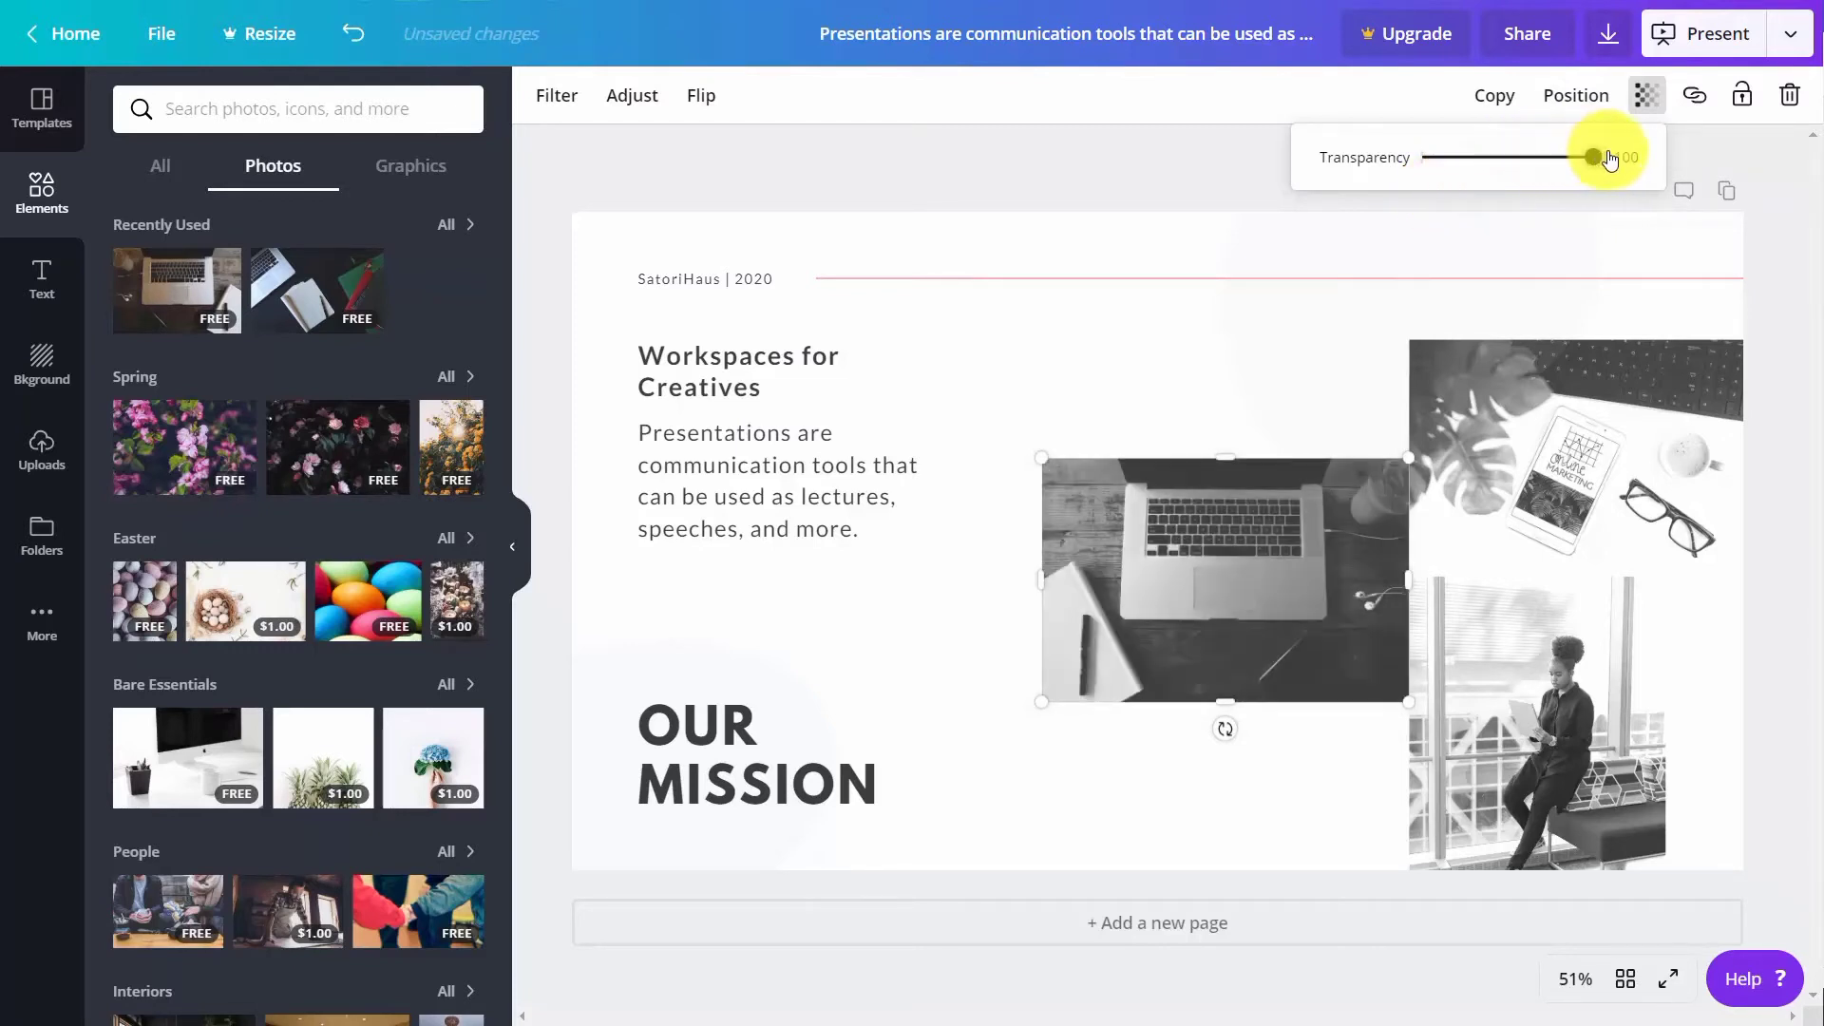
pyautogui.click(1693, 98)
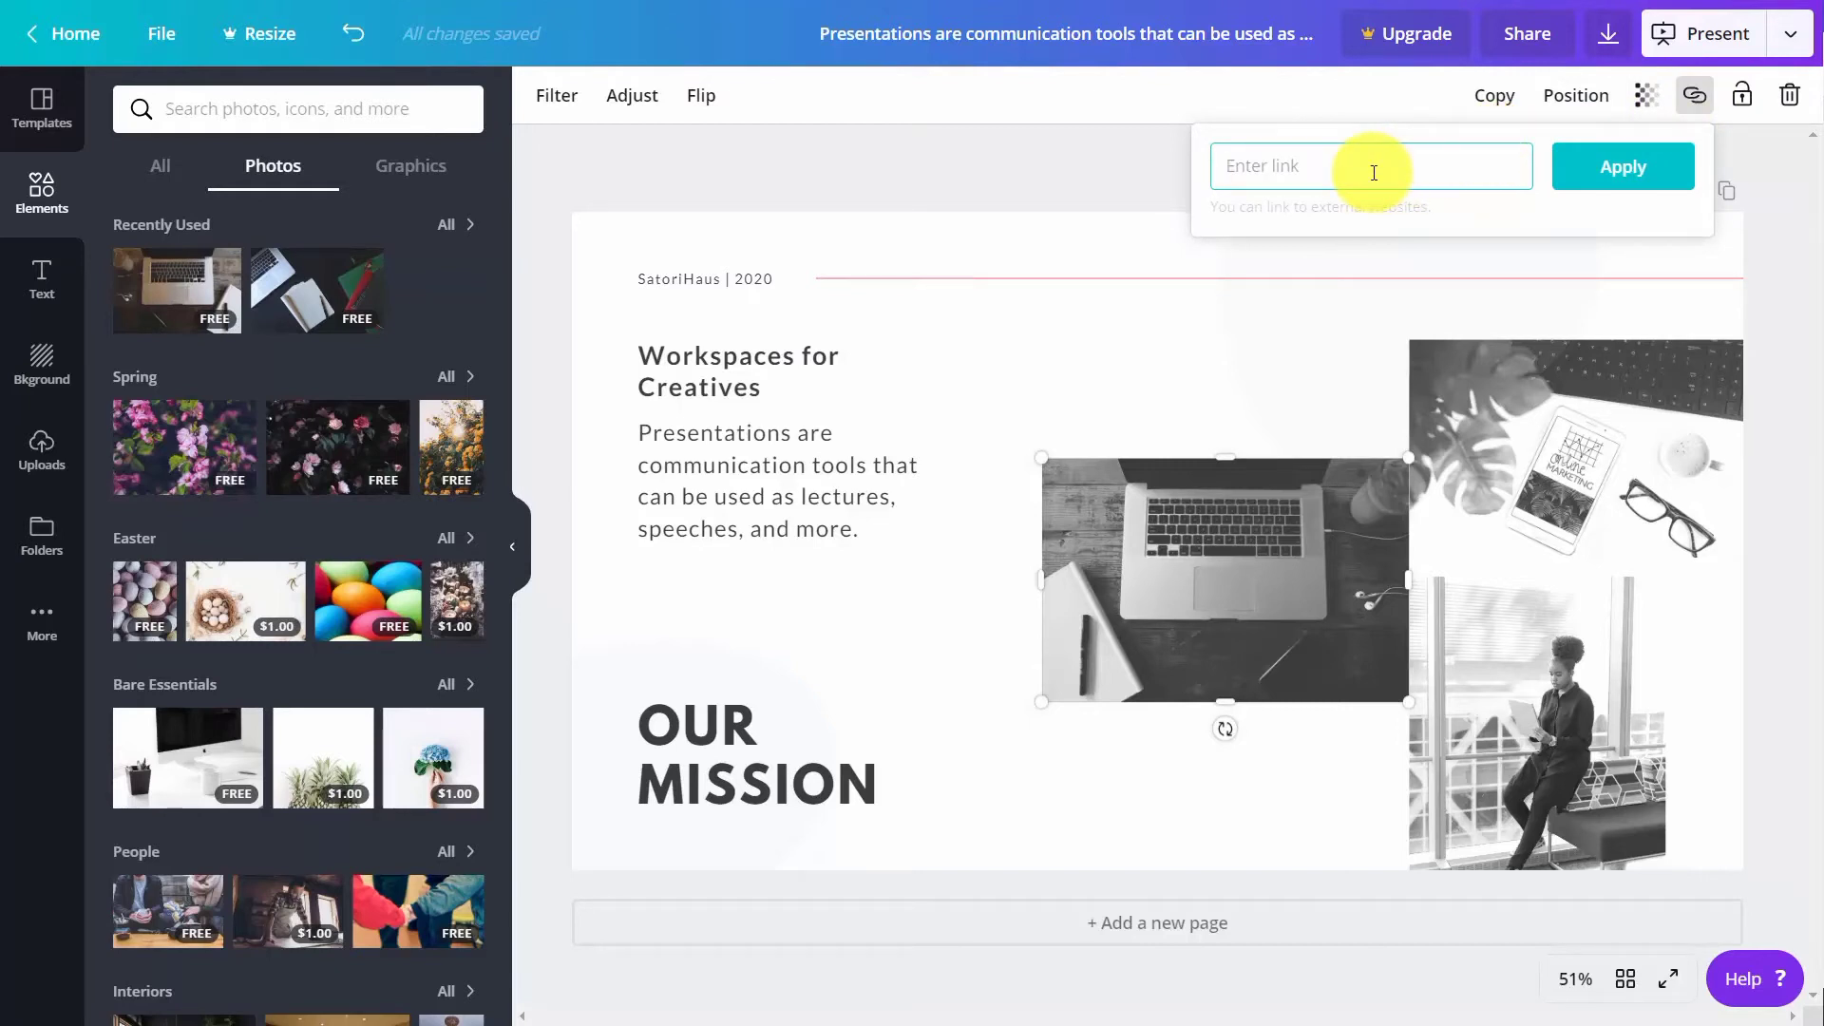
pyautogui.click(1168, 269)
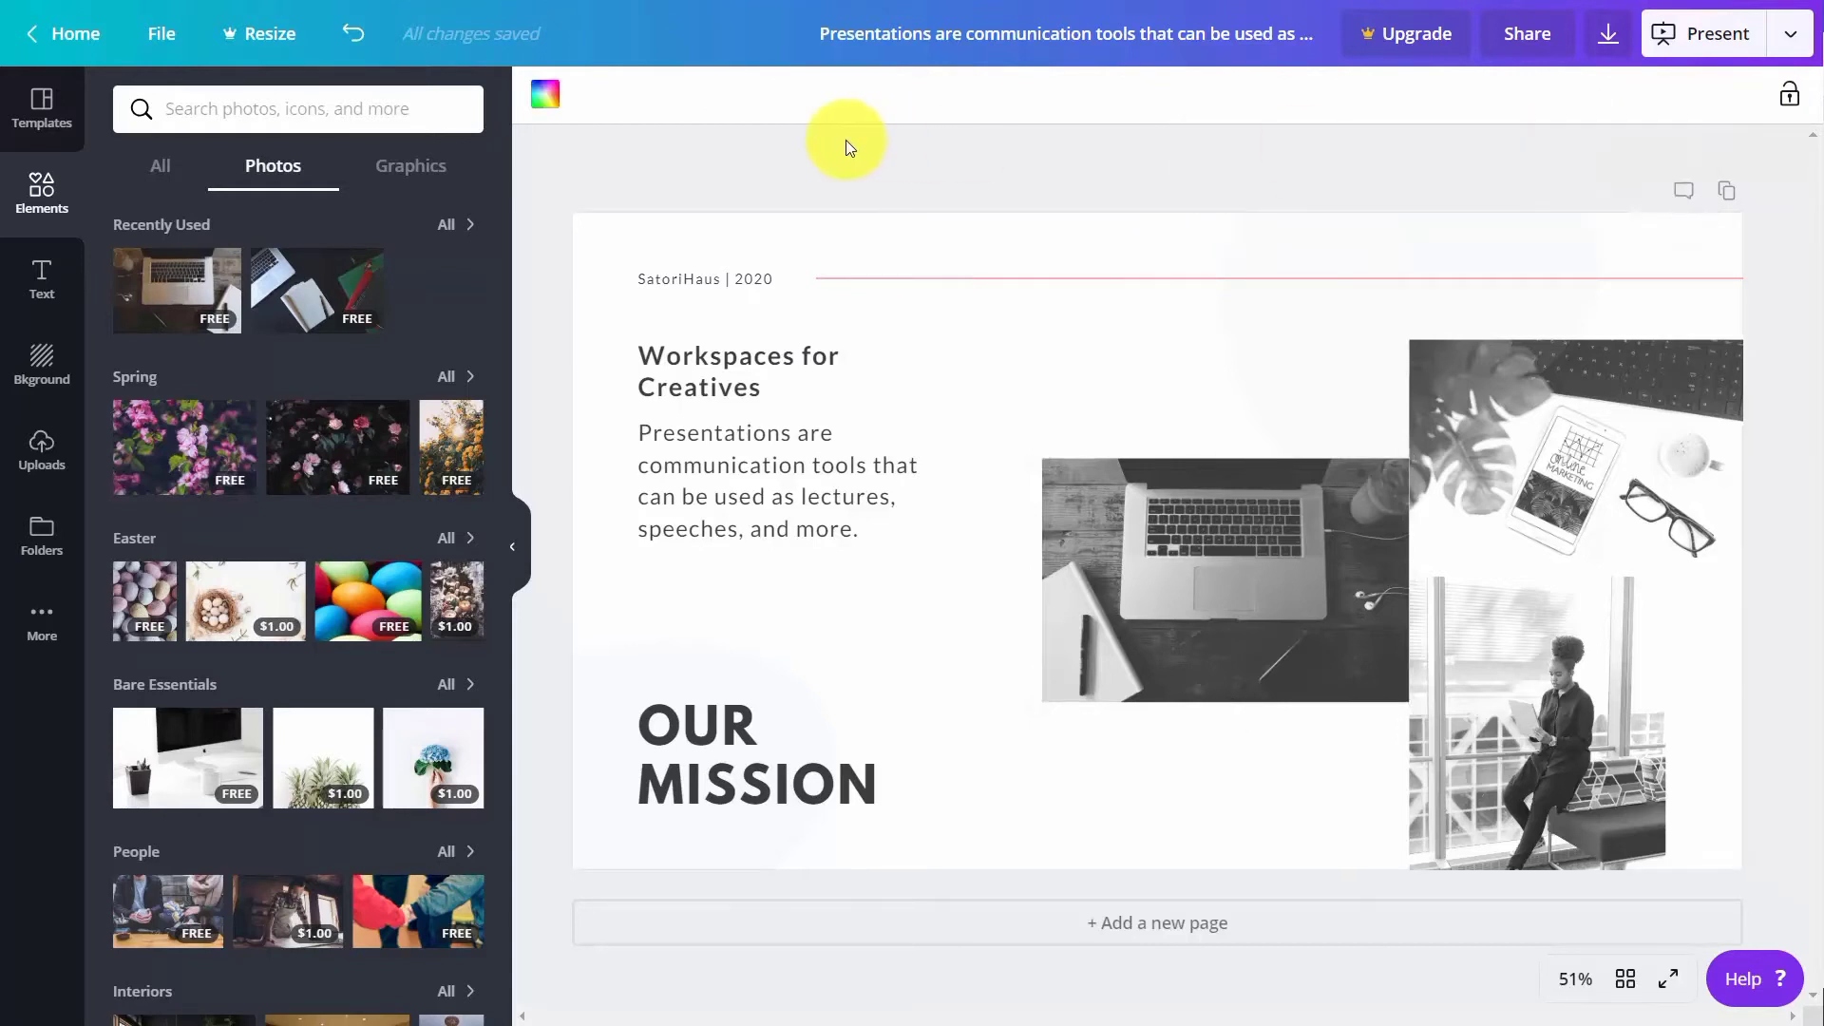
# Try adding a default heading text box to the slide, and undo the addition
pyautogui.click(41, 280)
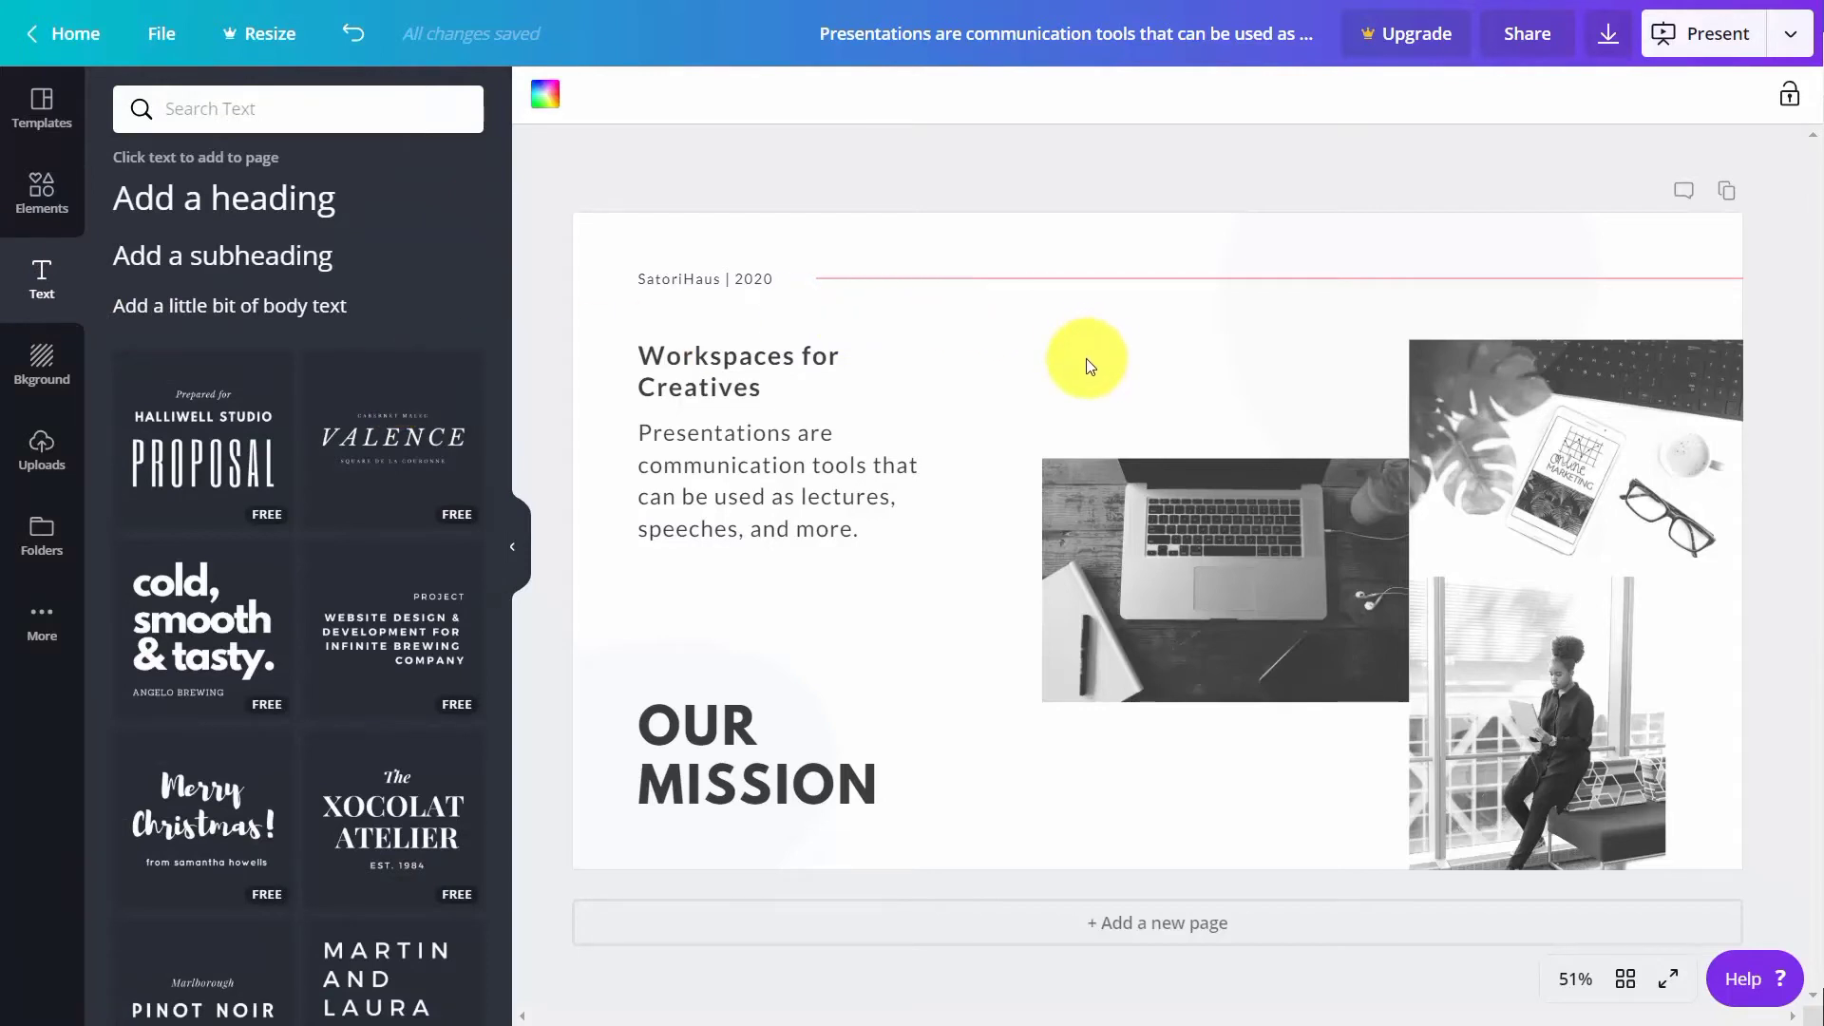
pyautogui.click(264, 209)
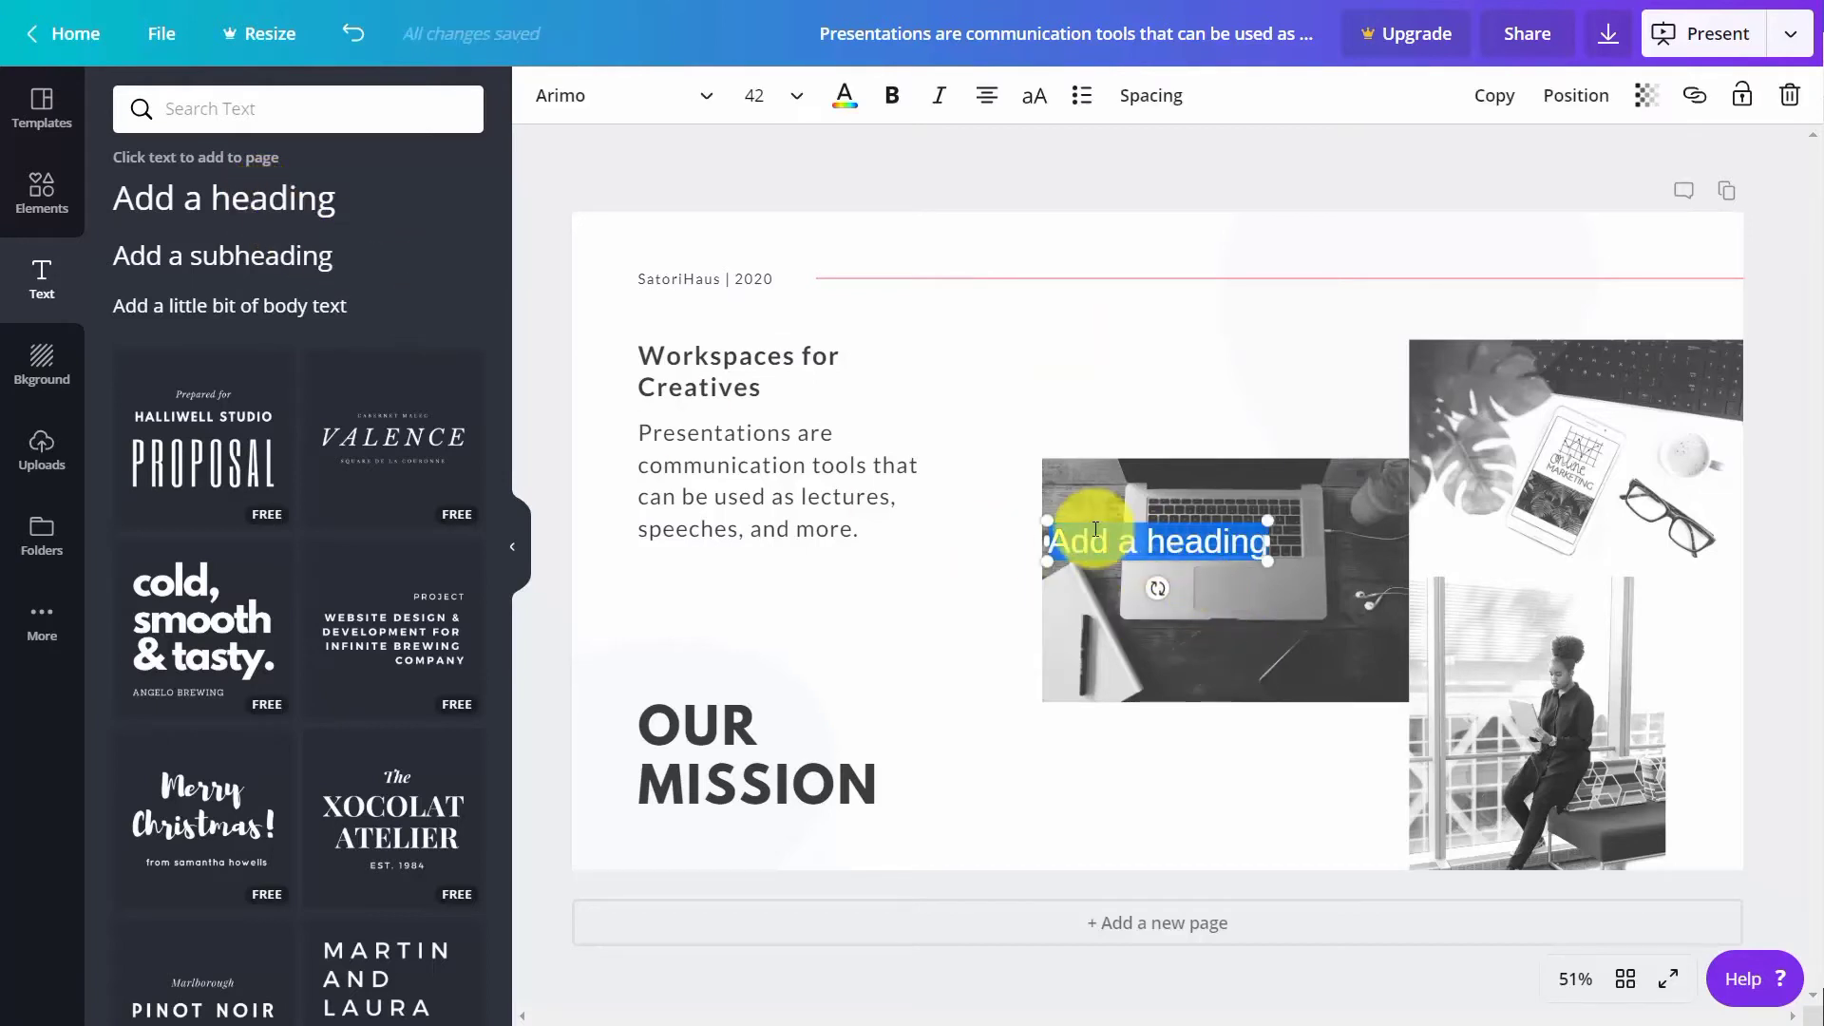
pyautogui.hotkey('ctrl', 'z')
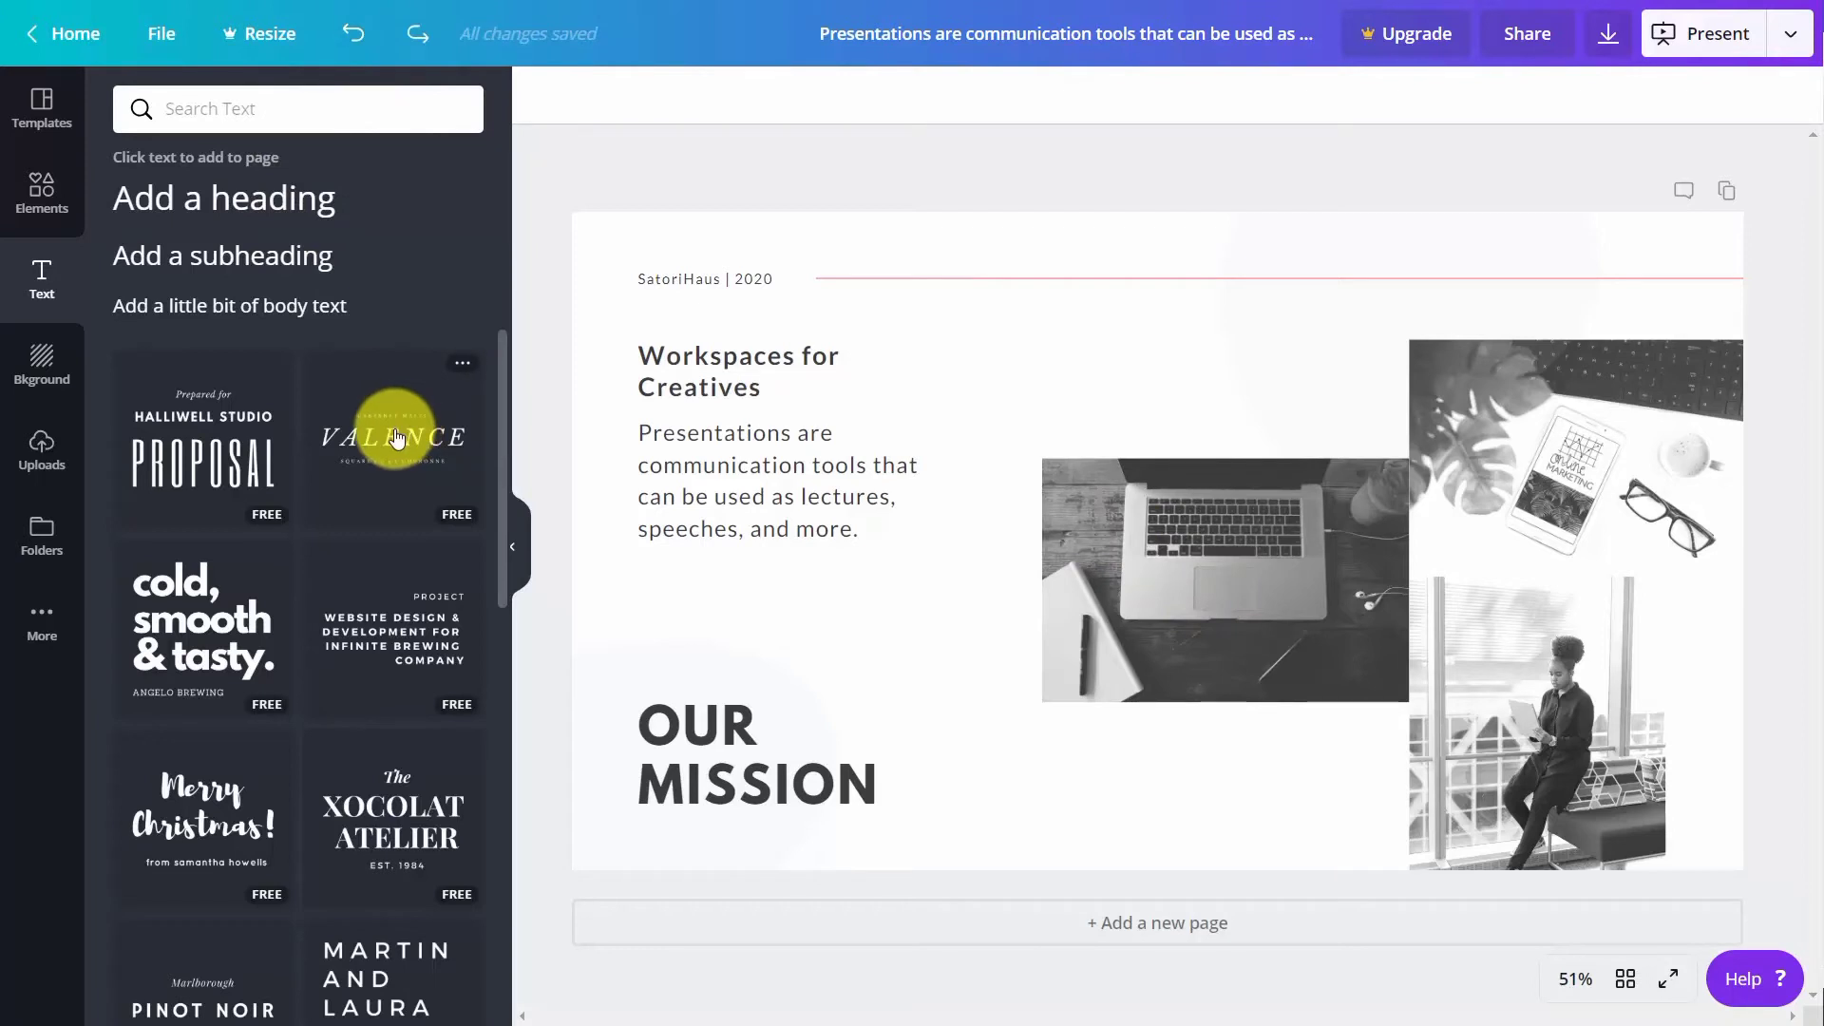
# Add the free VALENCE text combination to the slide and move it above the laptop photo
pyautogui.click(397, 437)
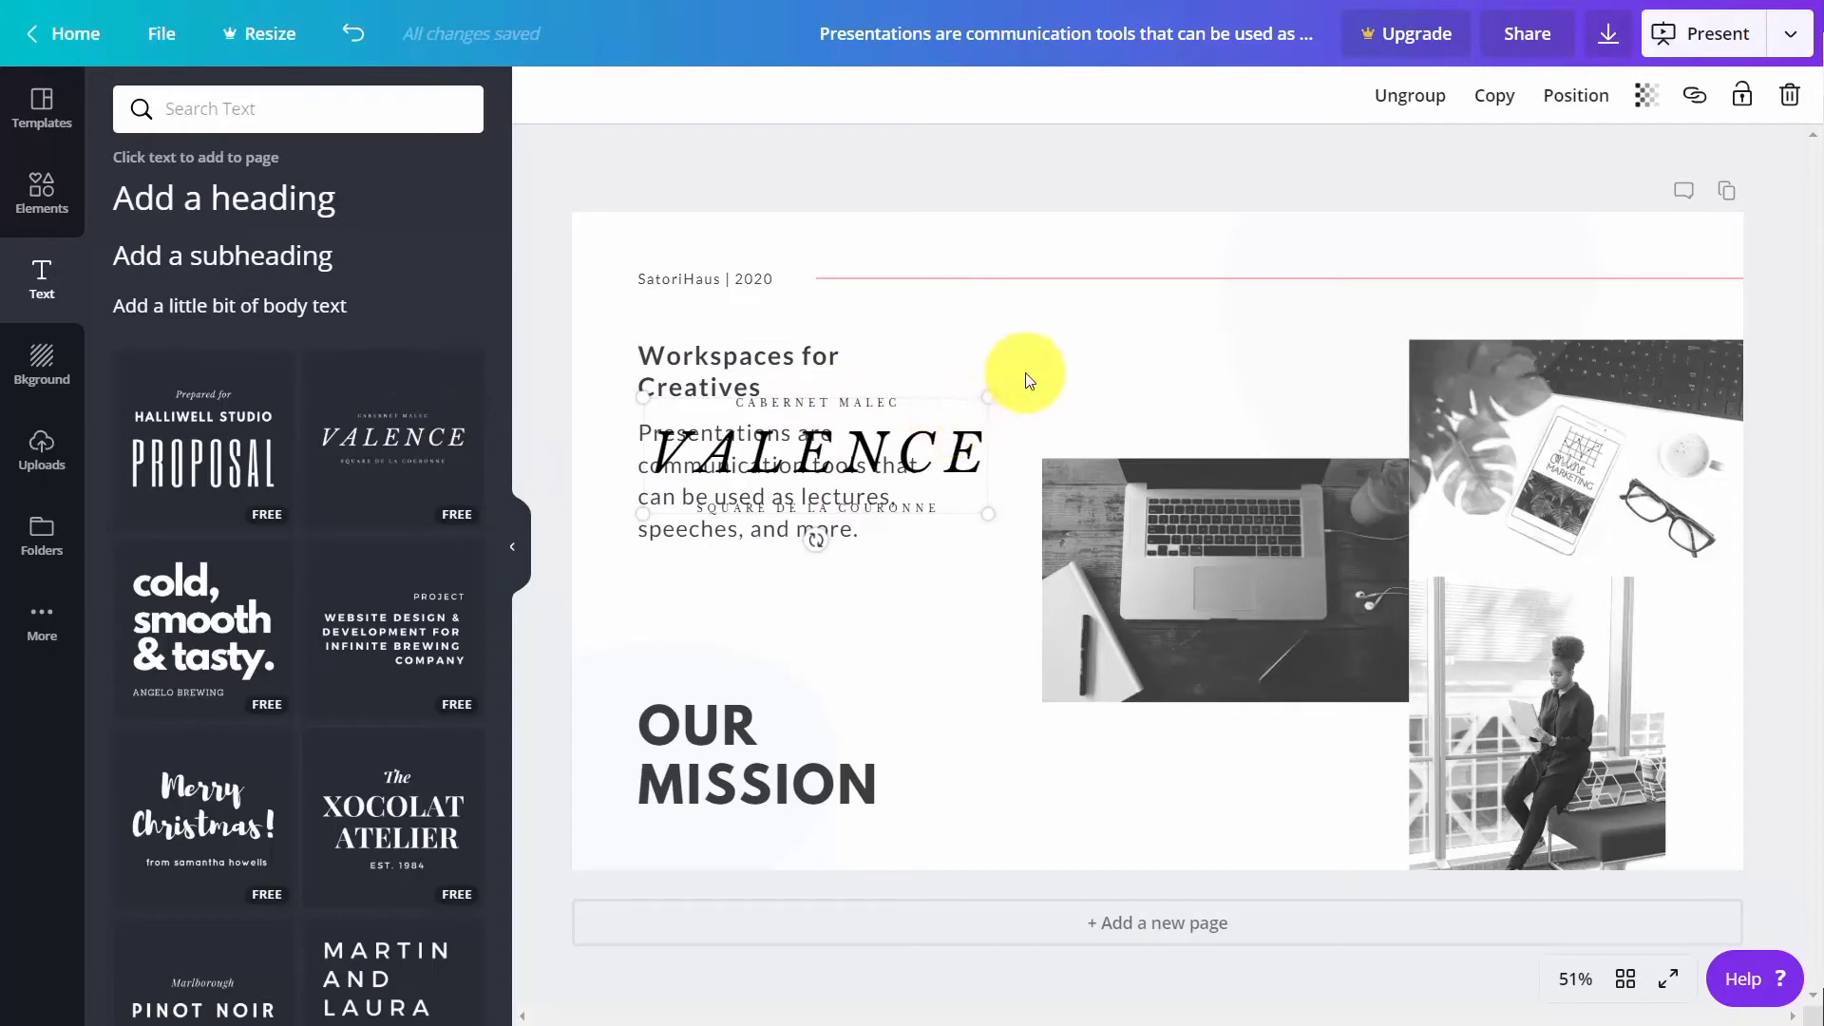
pyautogui.moveTo(943, 416); pyautogui.dragTo(1250, 321)
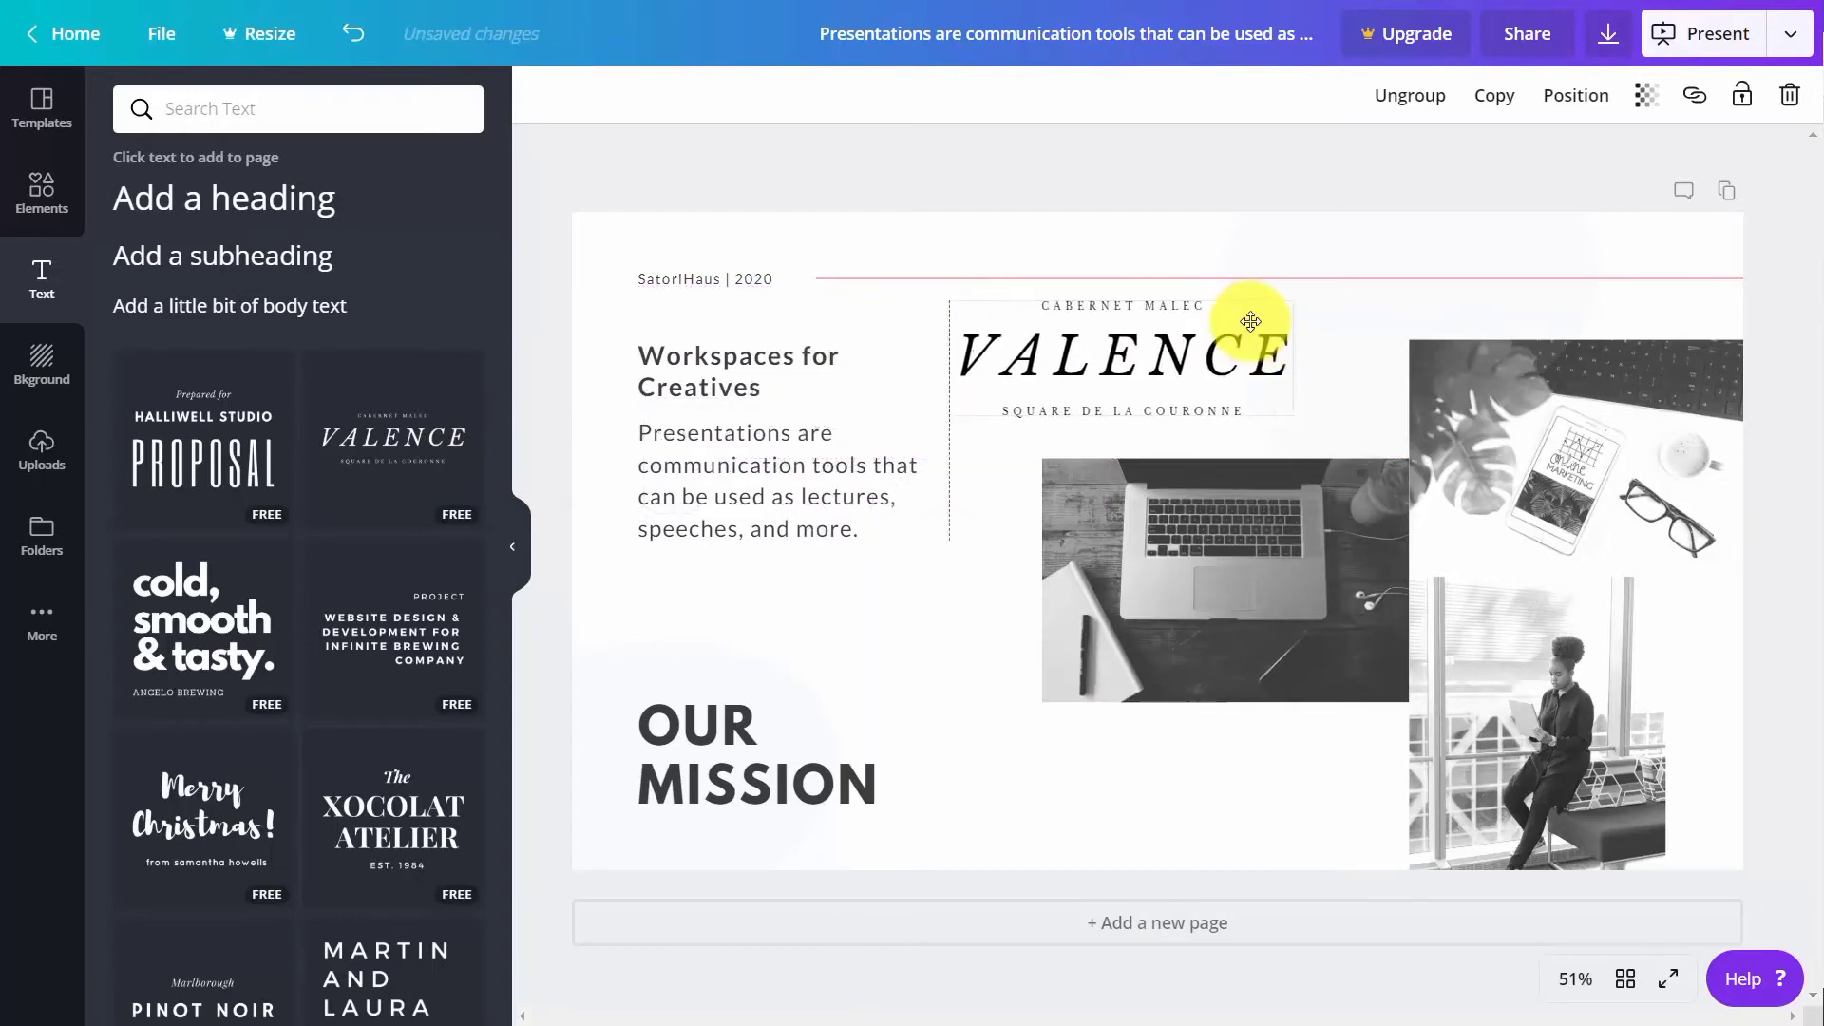
# Select the VALENCE line to review its text formatting options, and delete the whole text combination from the slide
pyautogui.click(1097, 389)
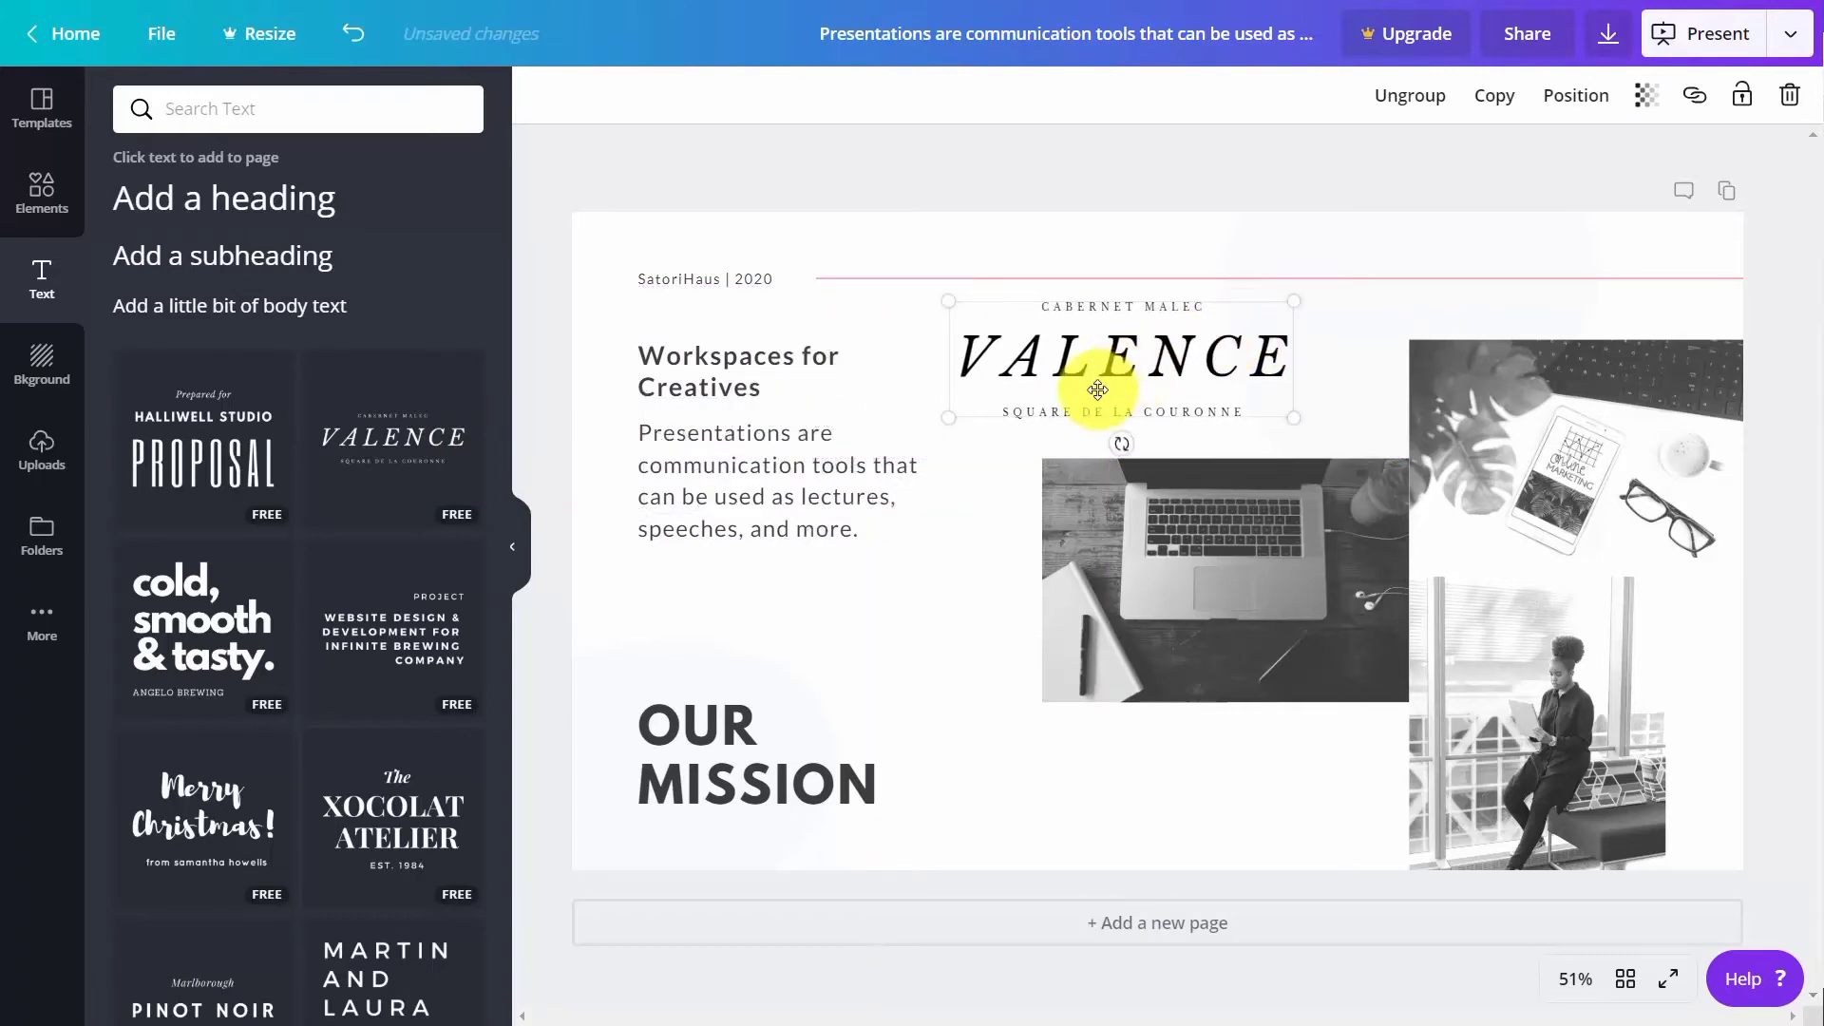
pyautogui.click(1040, 354)
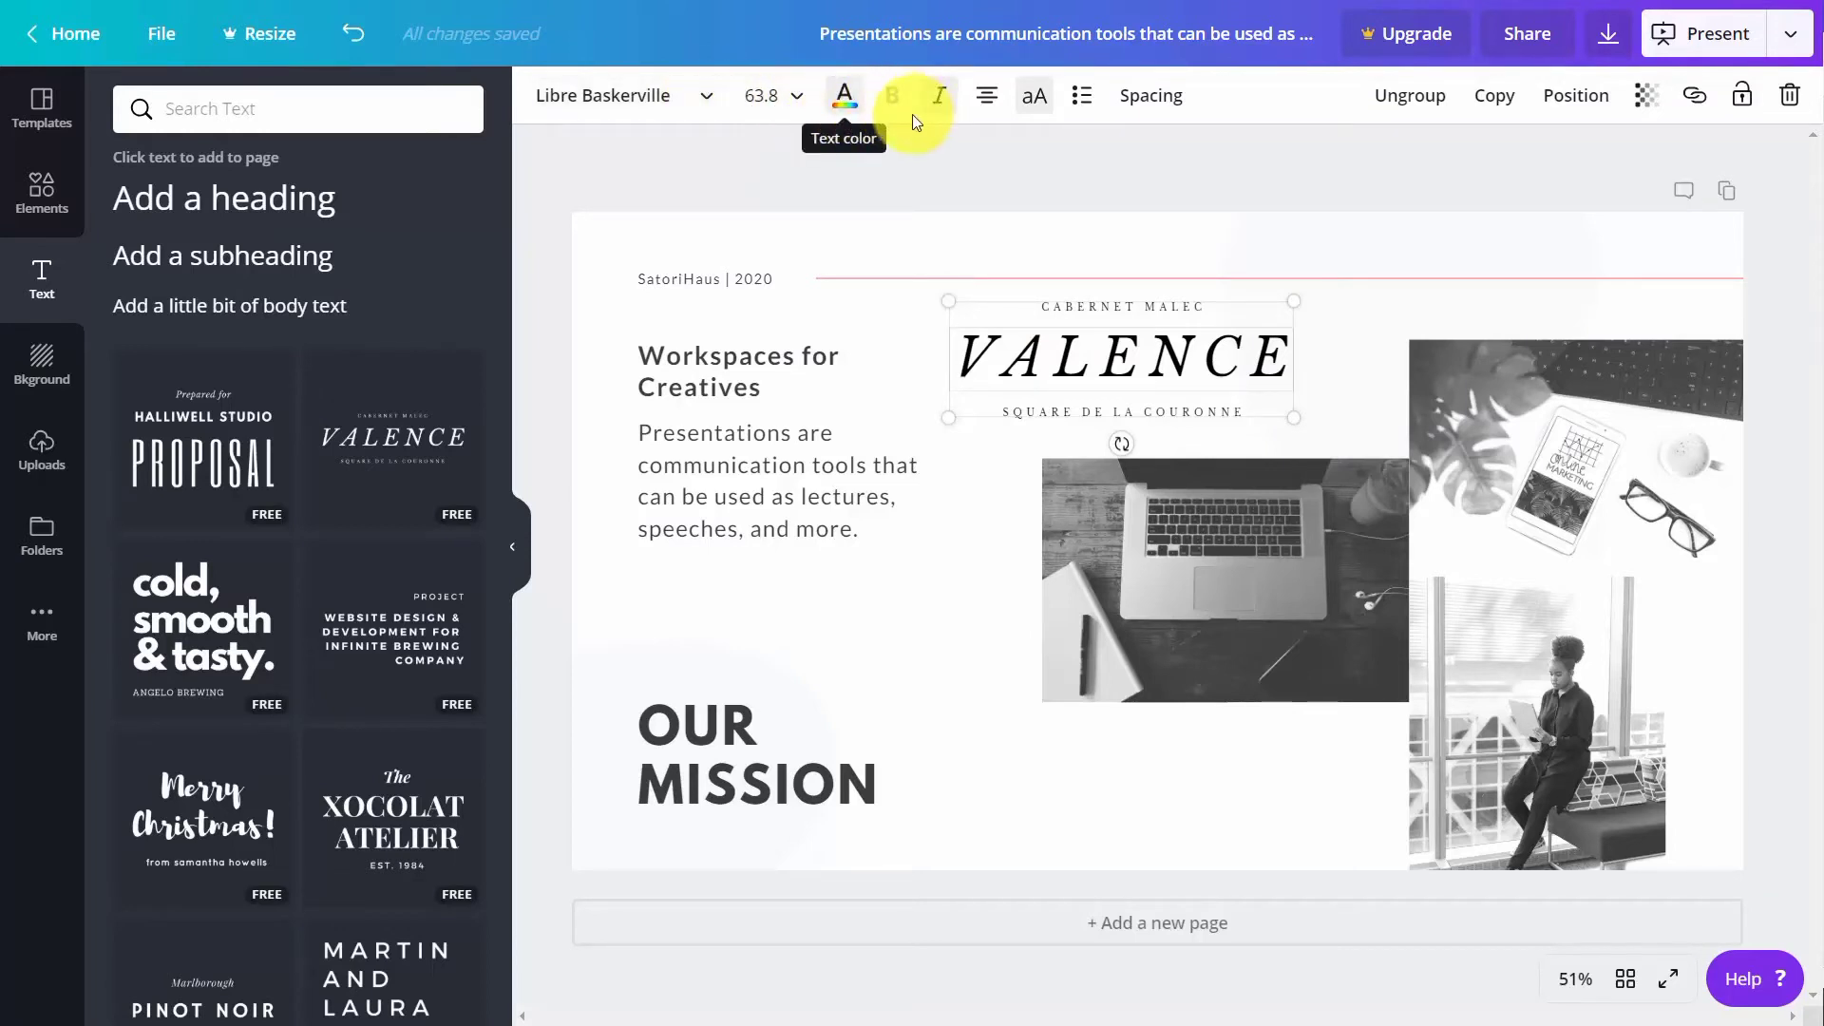
# Highlight the Workspaces for Creatives heading text and look at its formatting and link options before deselecting it
pyautogui.click(690, 353)
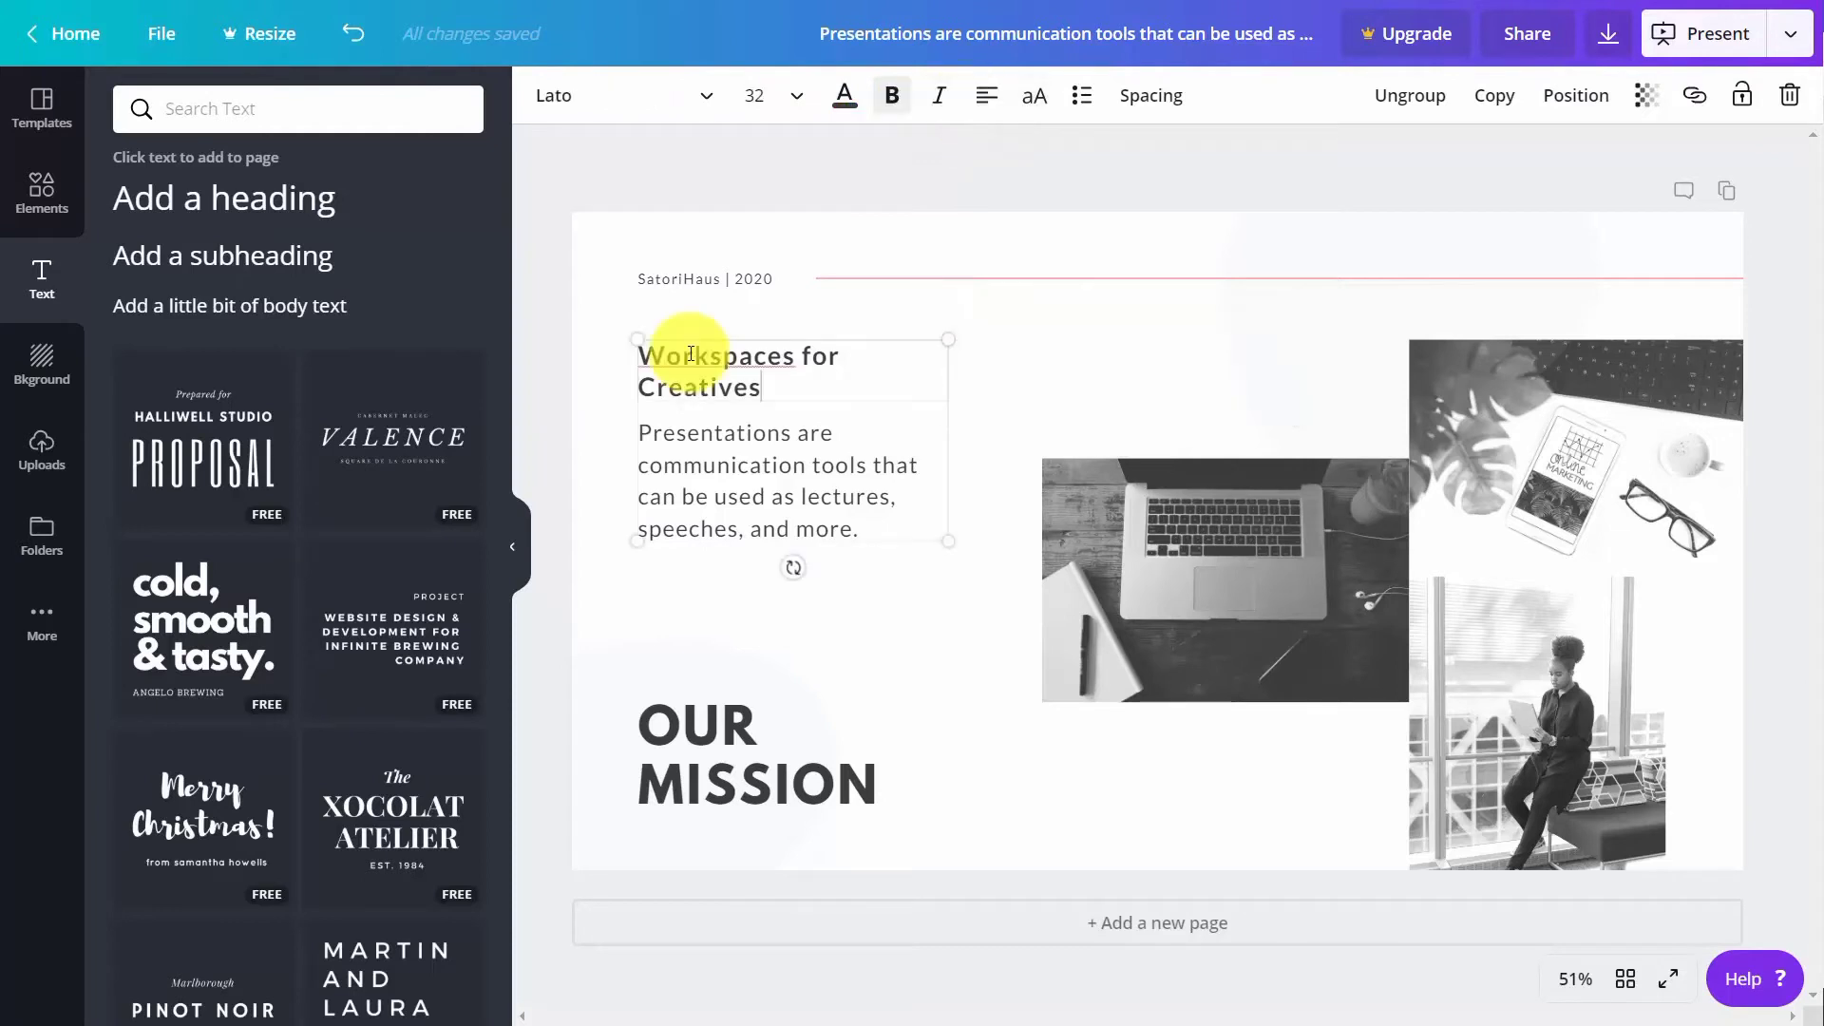
pyautogui.moveTo(690, 354); pyautogui.dragTo(636, 359)
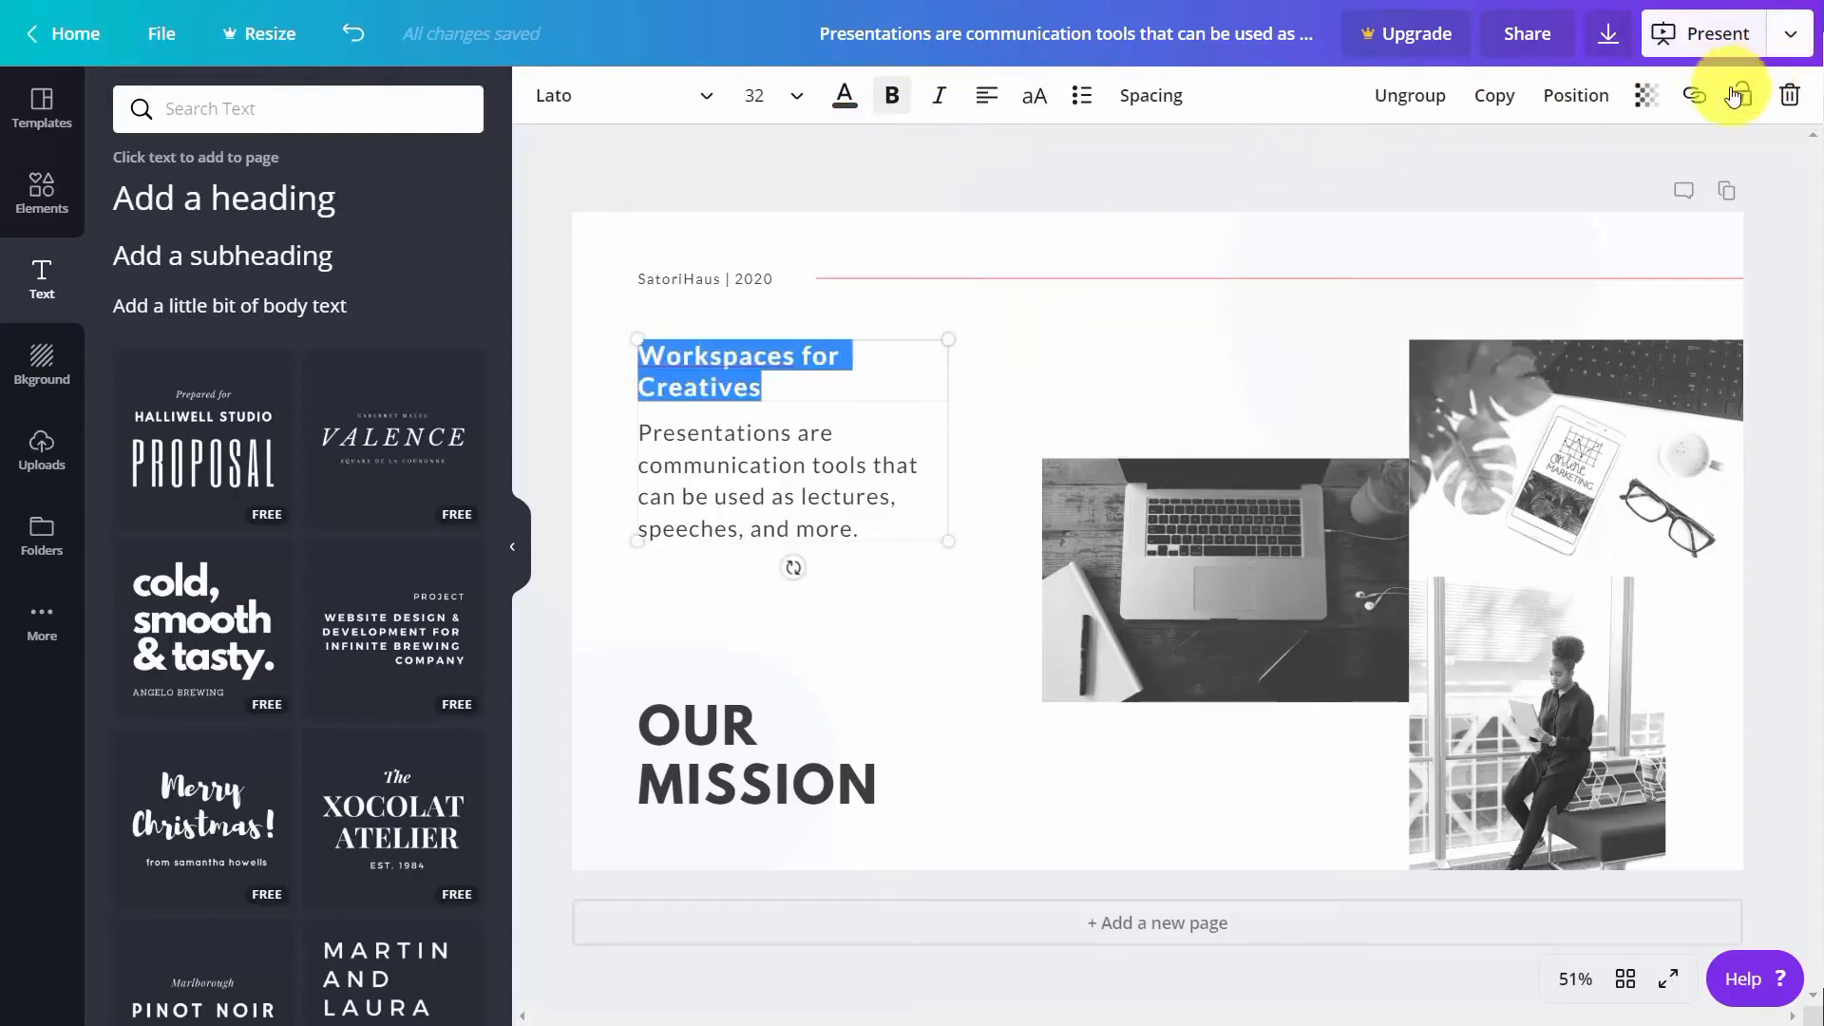
pyautogui.click(1692, 97)
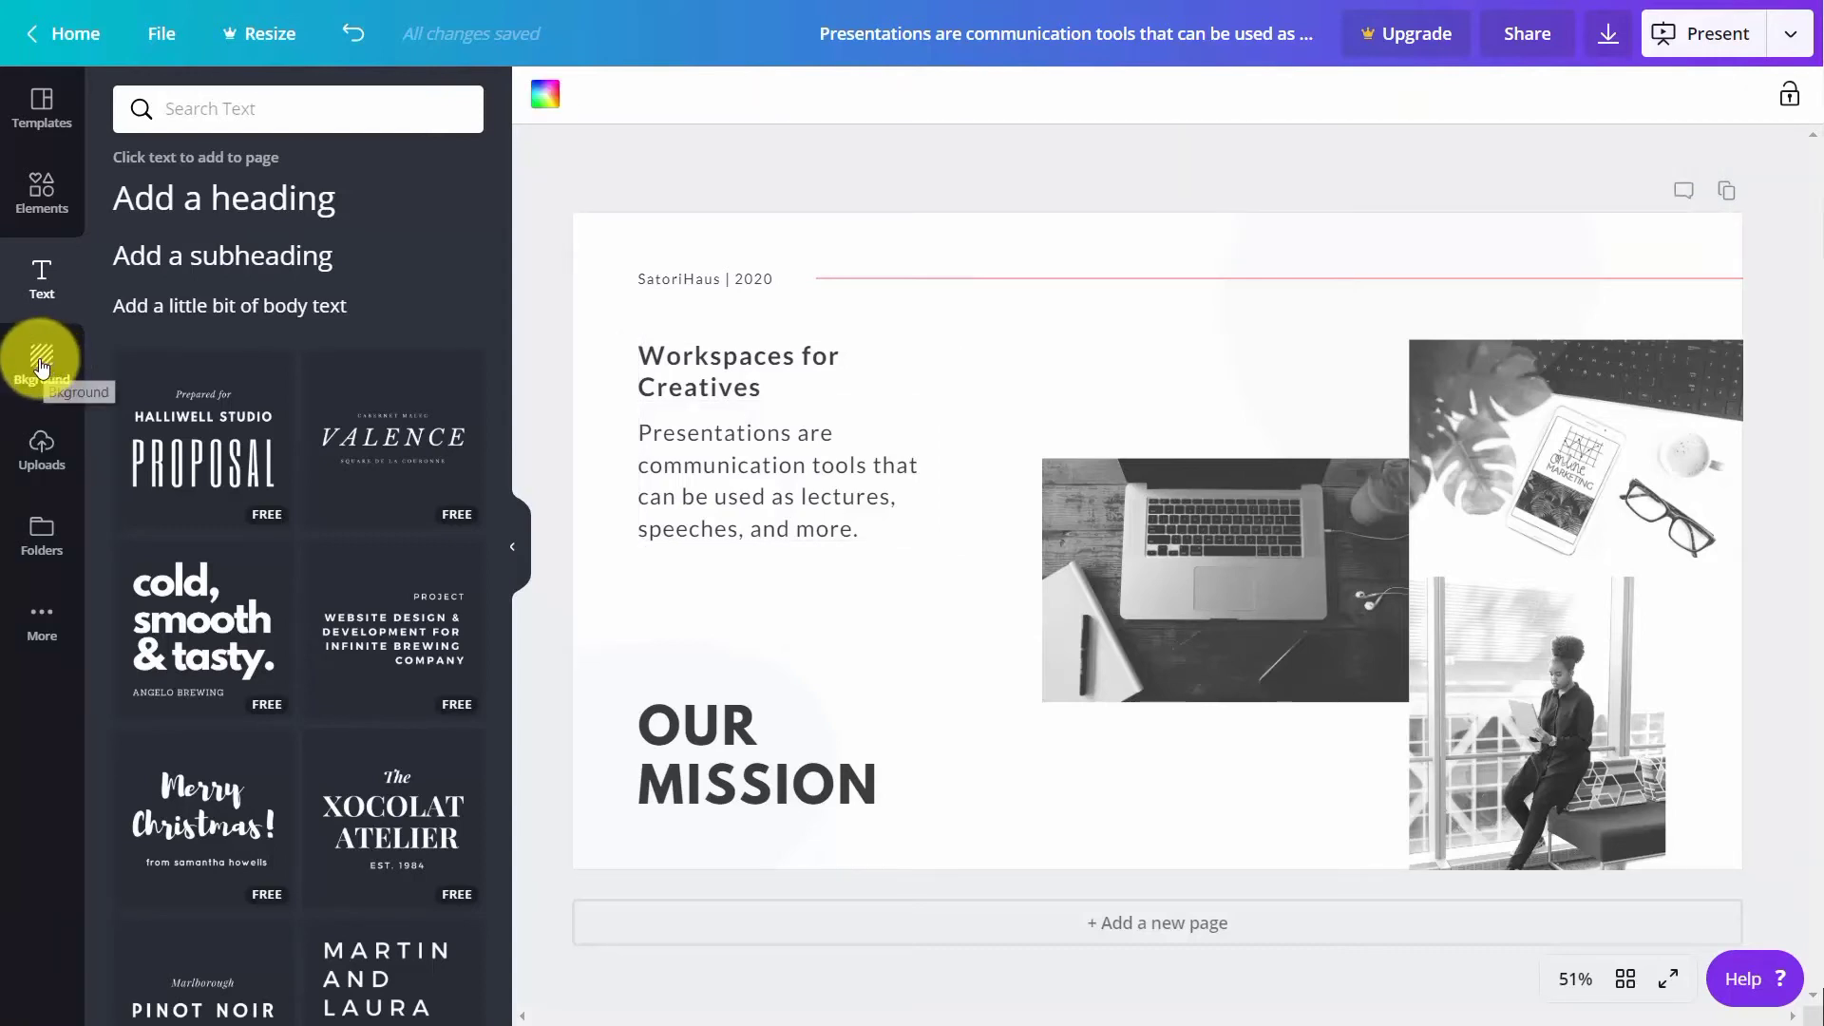
# Try the purple brand color #b544a6 as the slide's background color, and undo the change
pyautogui.click(40, 367)
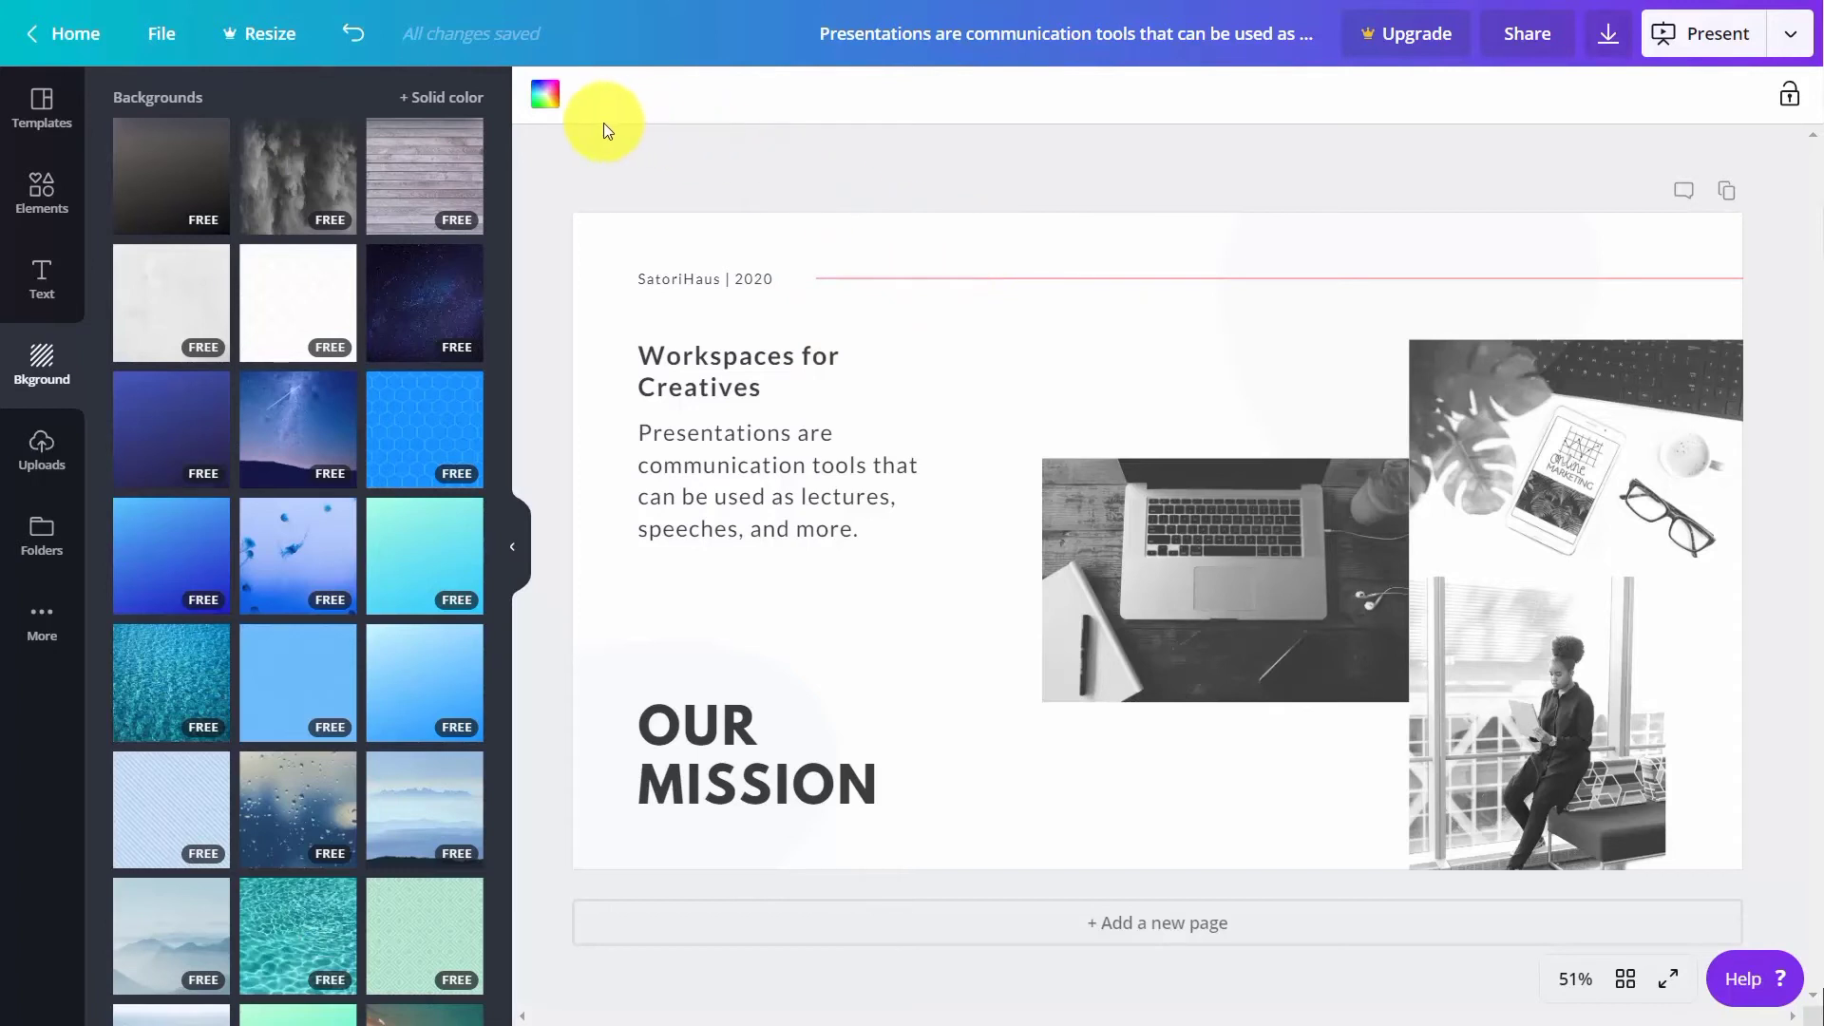
pyautogui.click(547, 97)
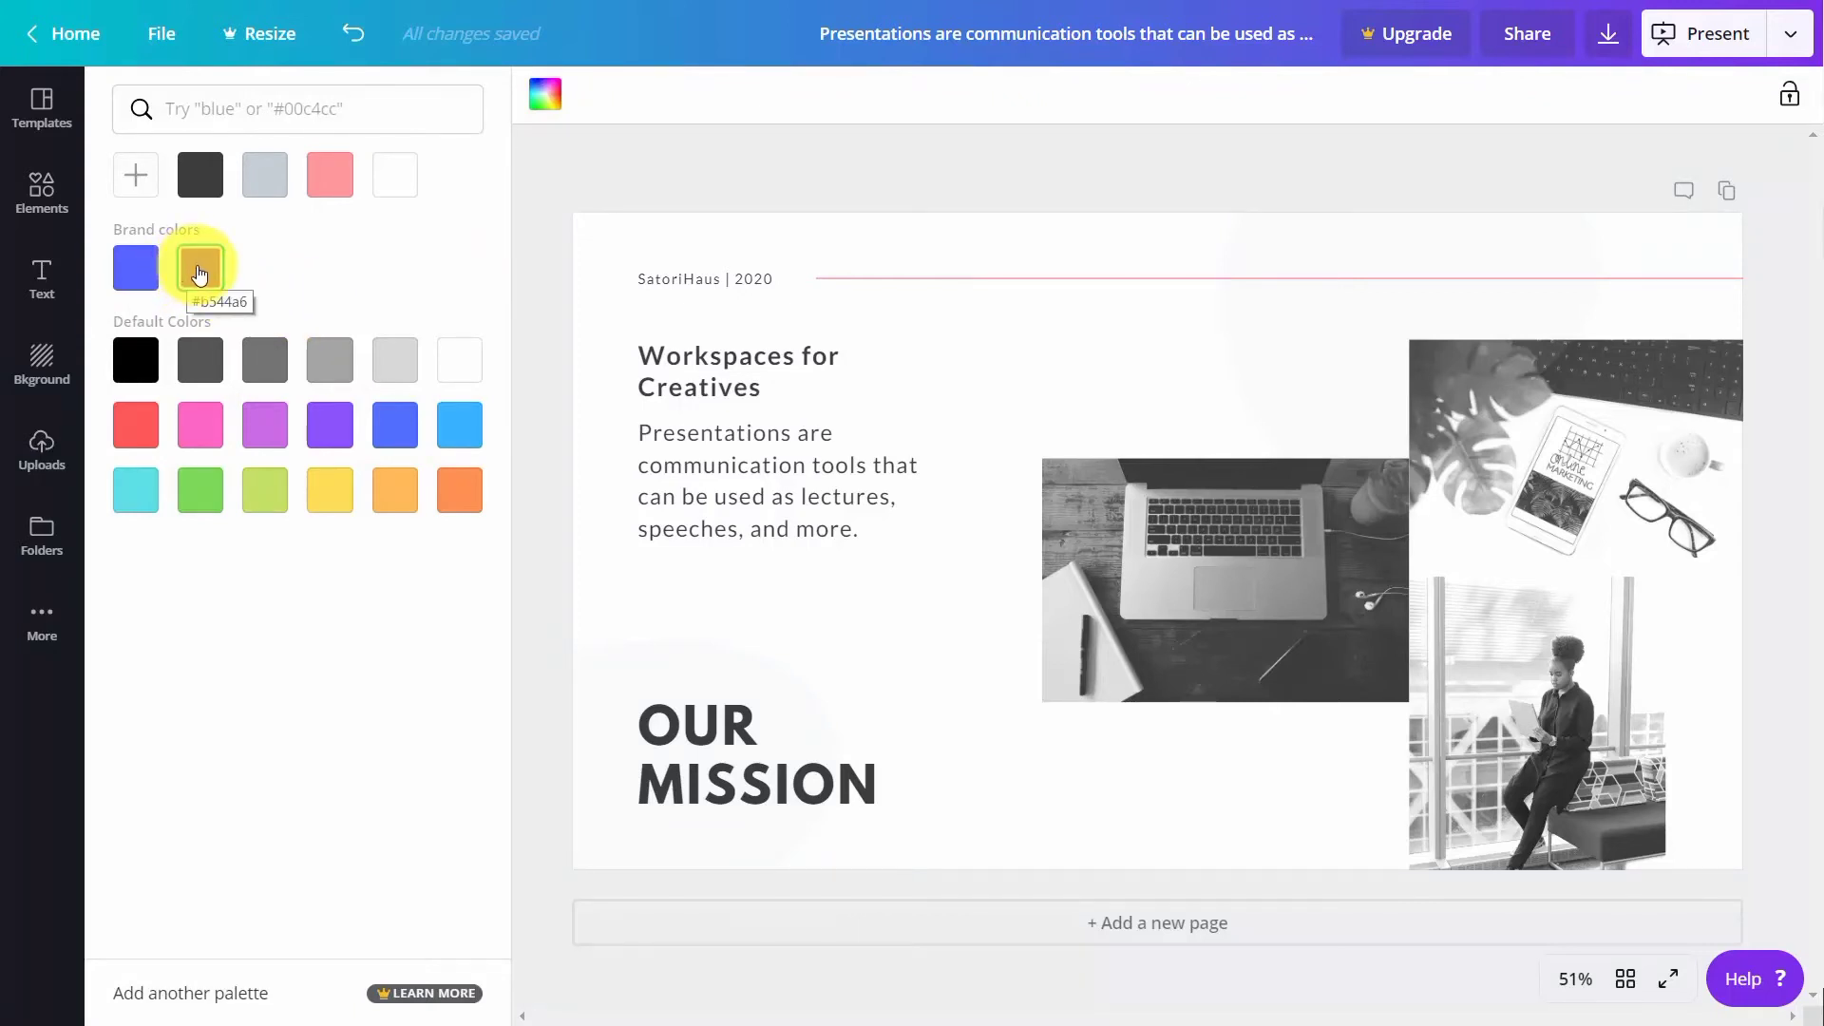
pyautogui.click(197, 273)
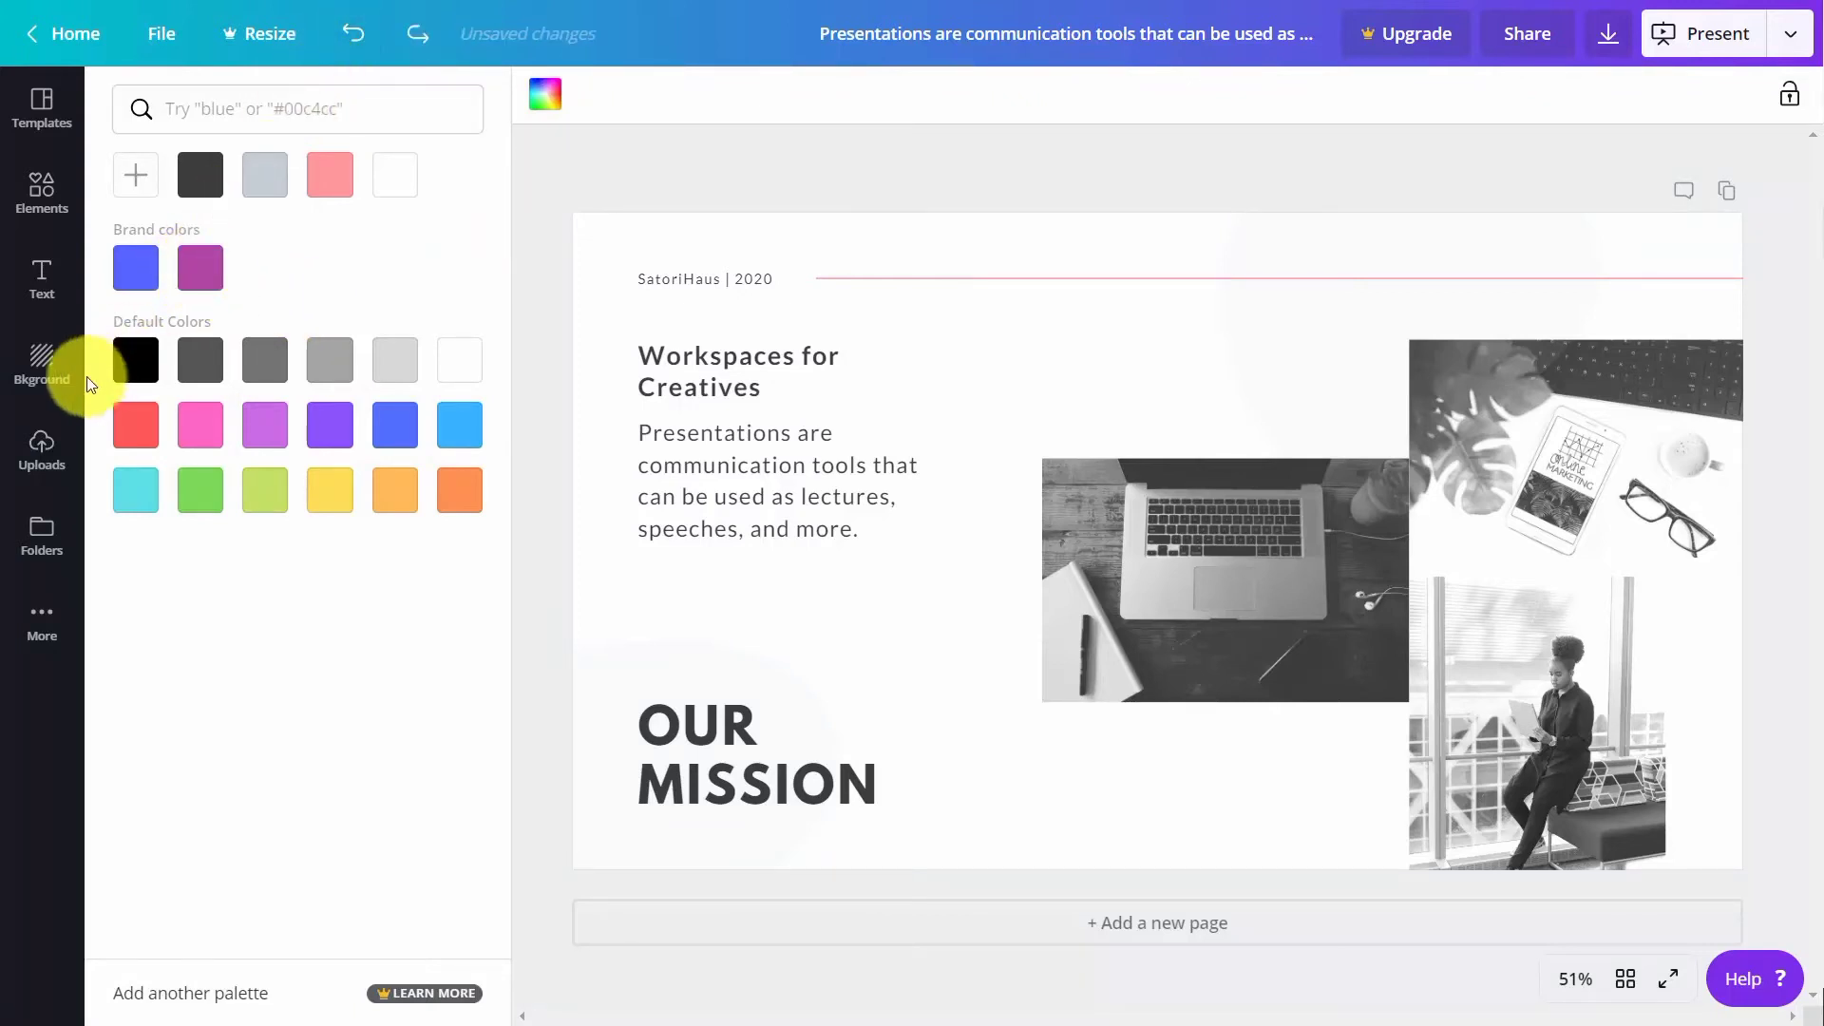
# Apply the free blue hexagon pattern as the slide background and recolor it salmon pink from the document colors
pyautogui.click(40, 370)
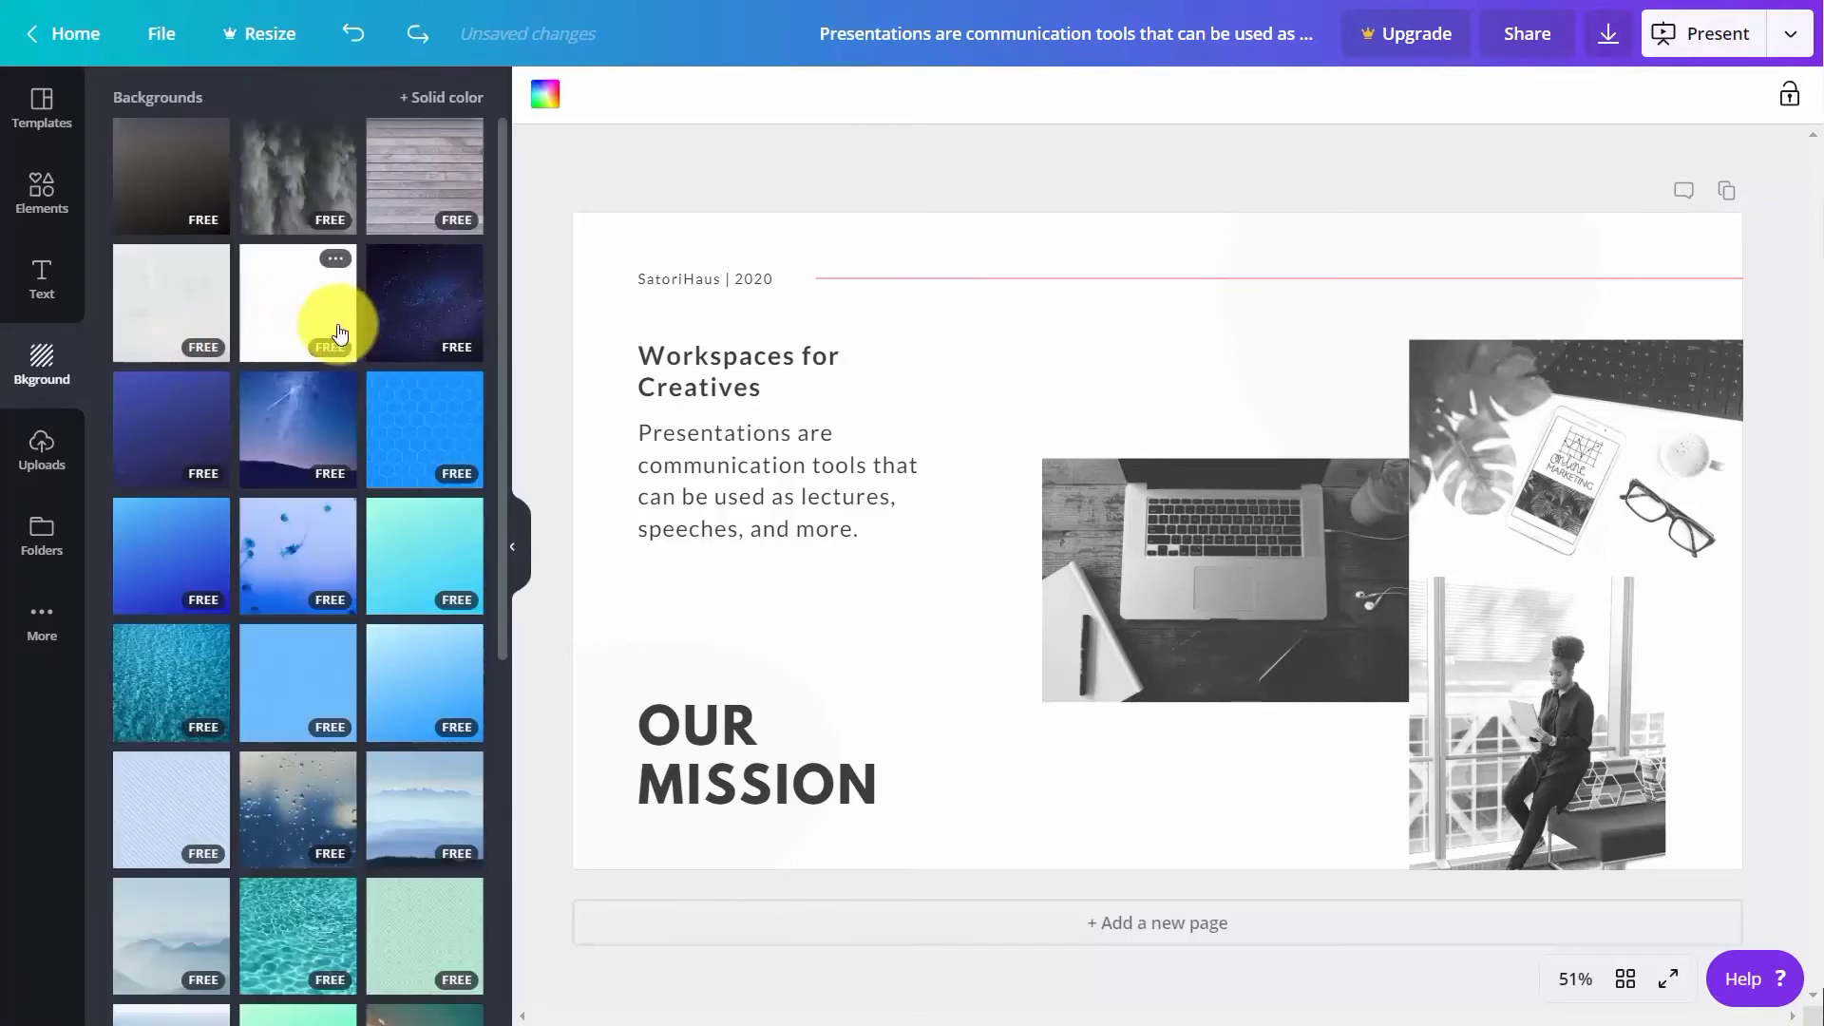
pyautogui.scroll(-4, 331, 328)
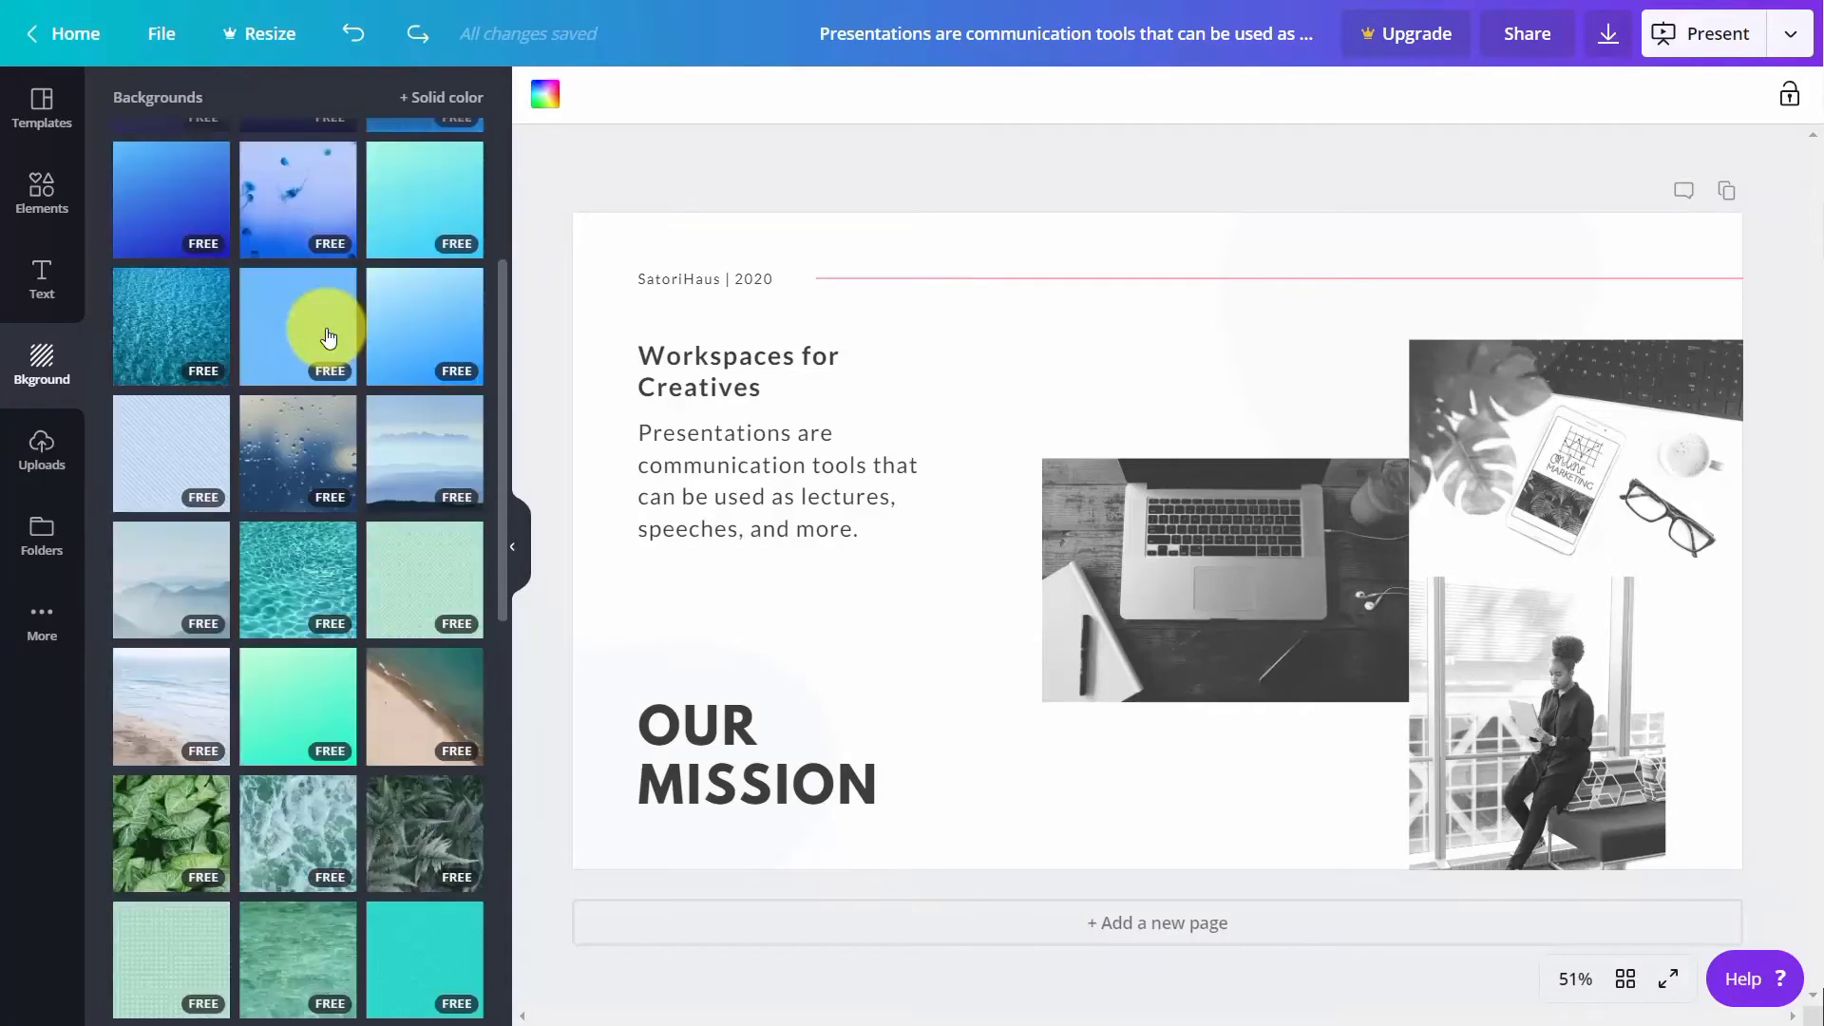
pyautogui.scroll(4, 327, 328)
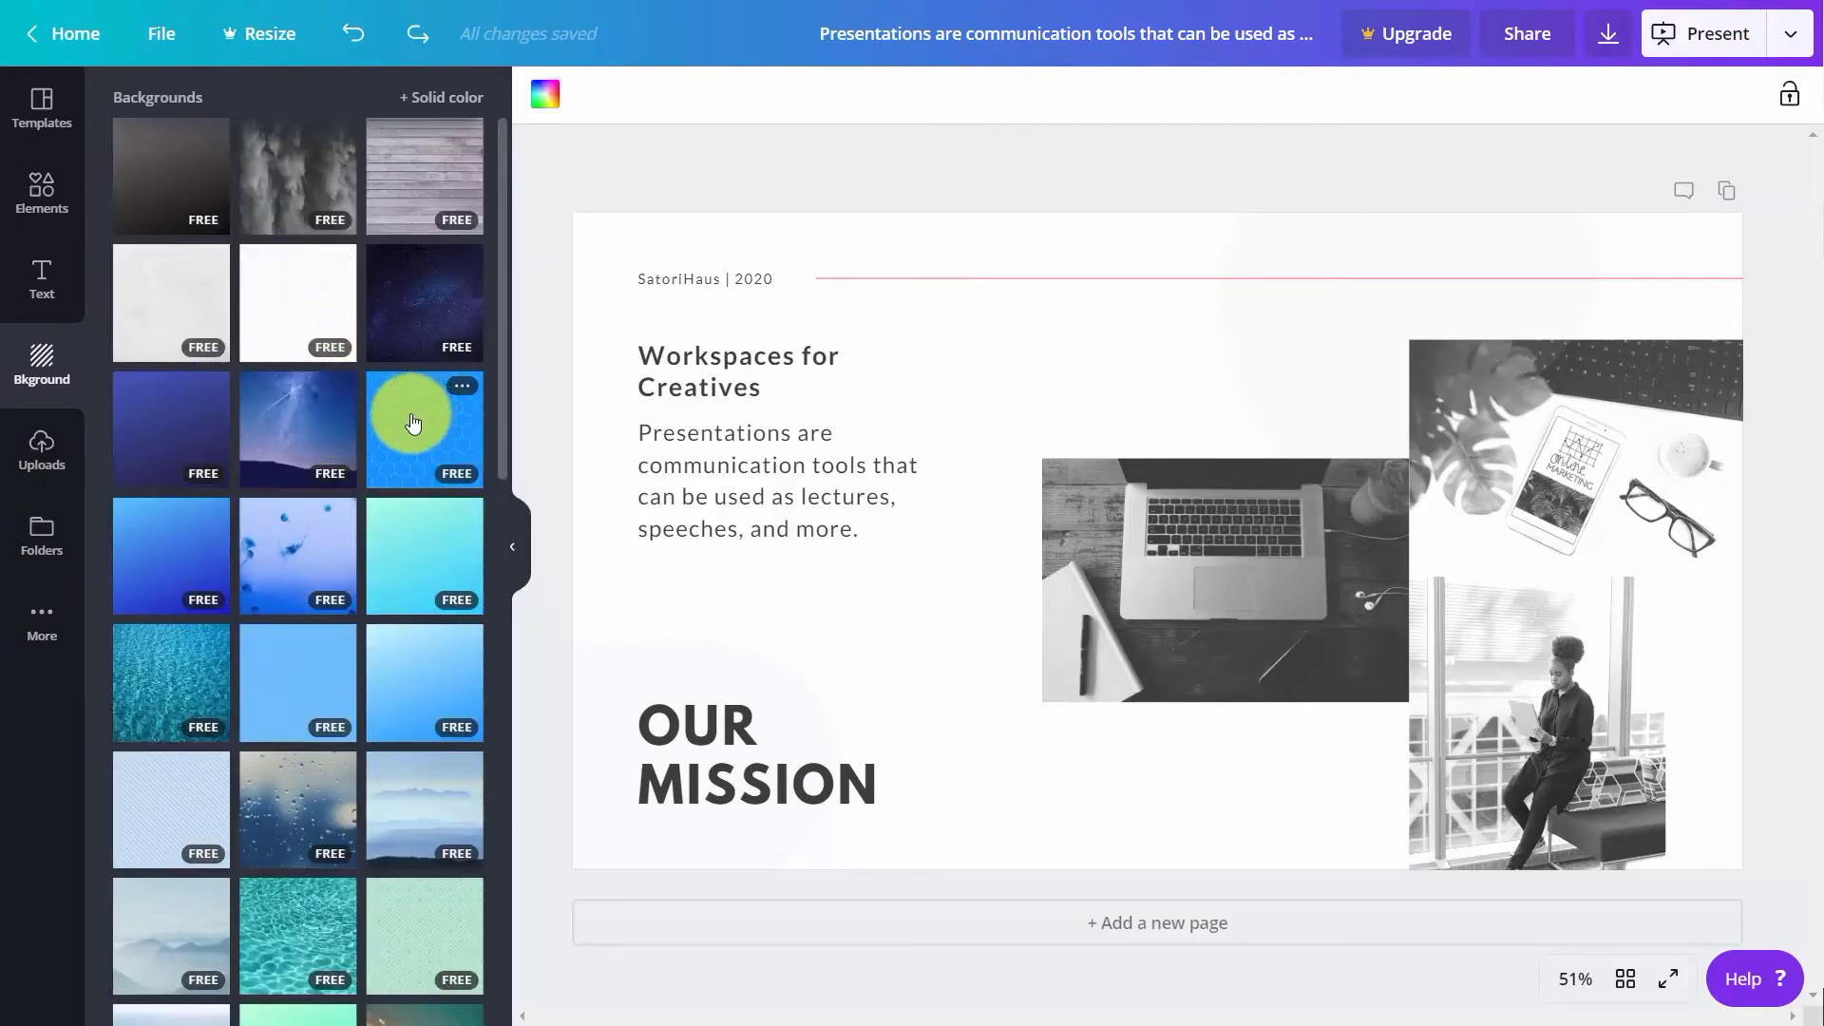
pyautogui.click(407, 420)
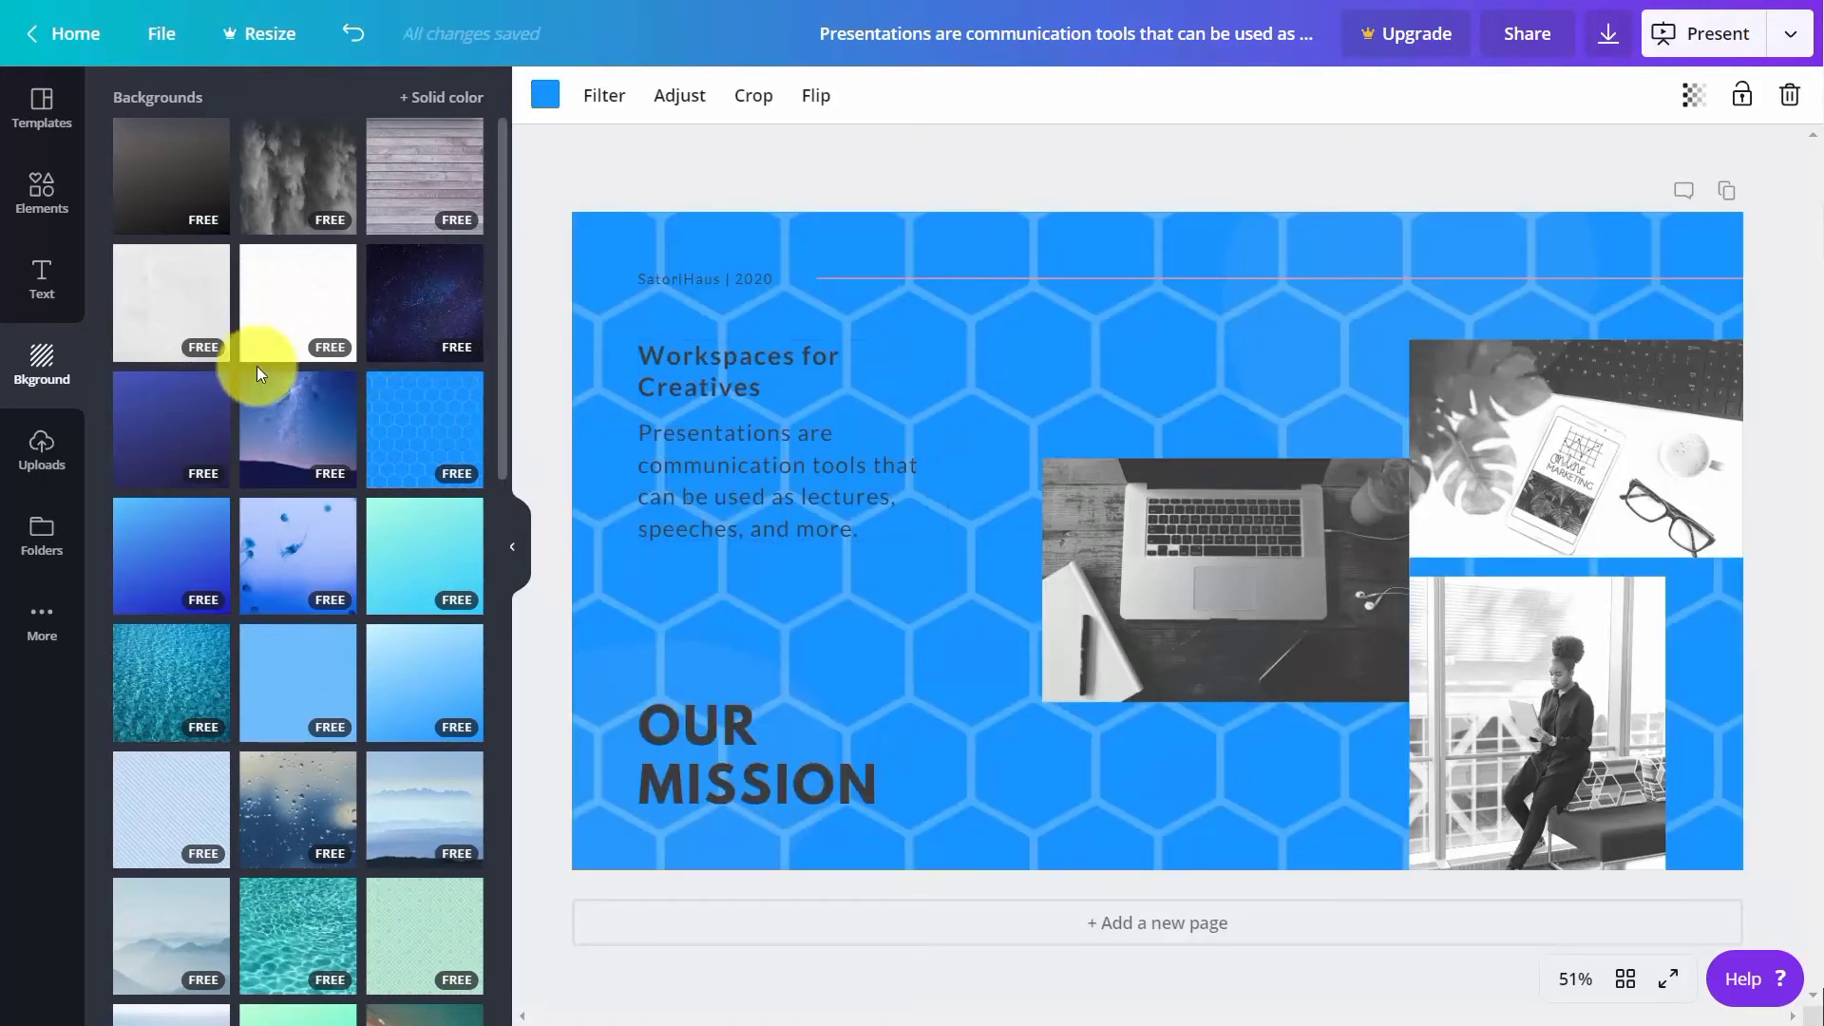
pyautogui.click(547, 99)
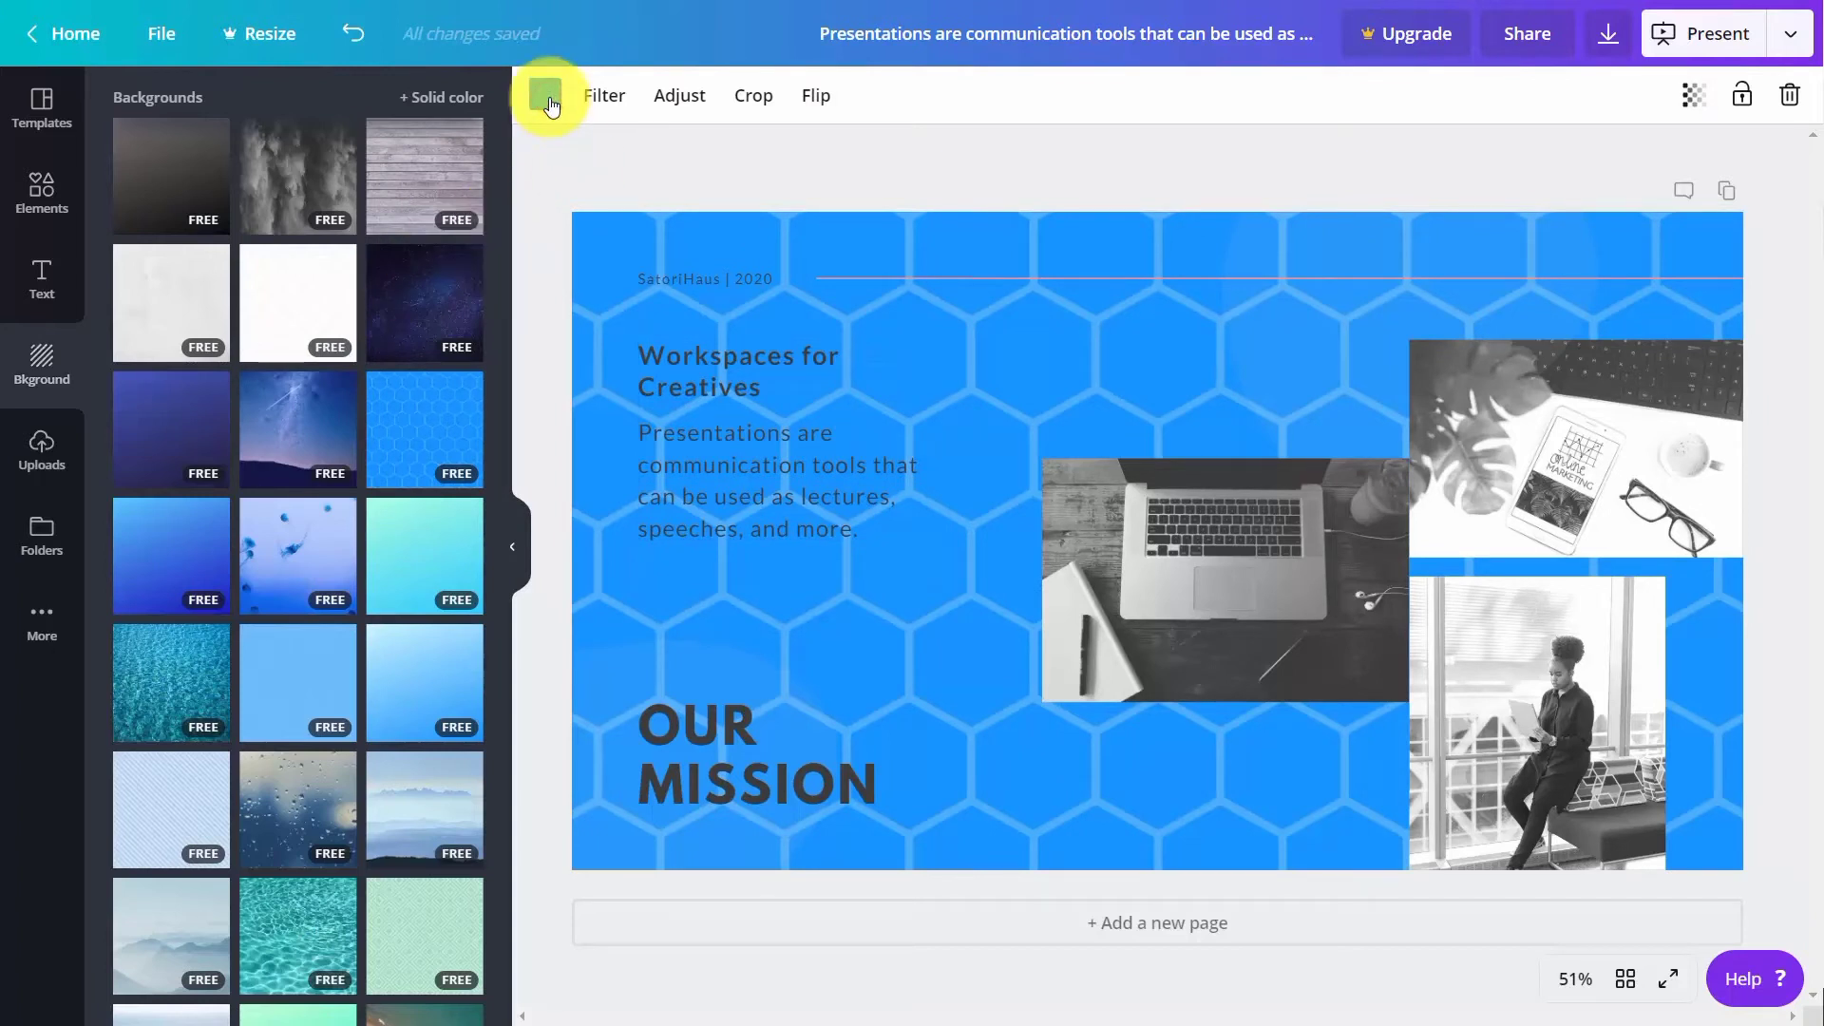
pyautogui.click(395, 185)
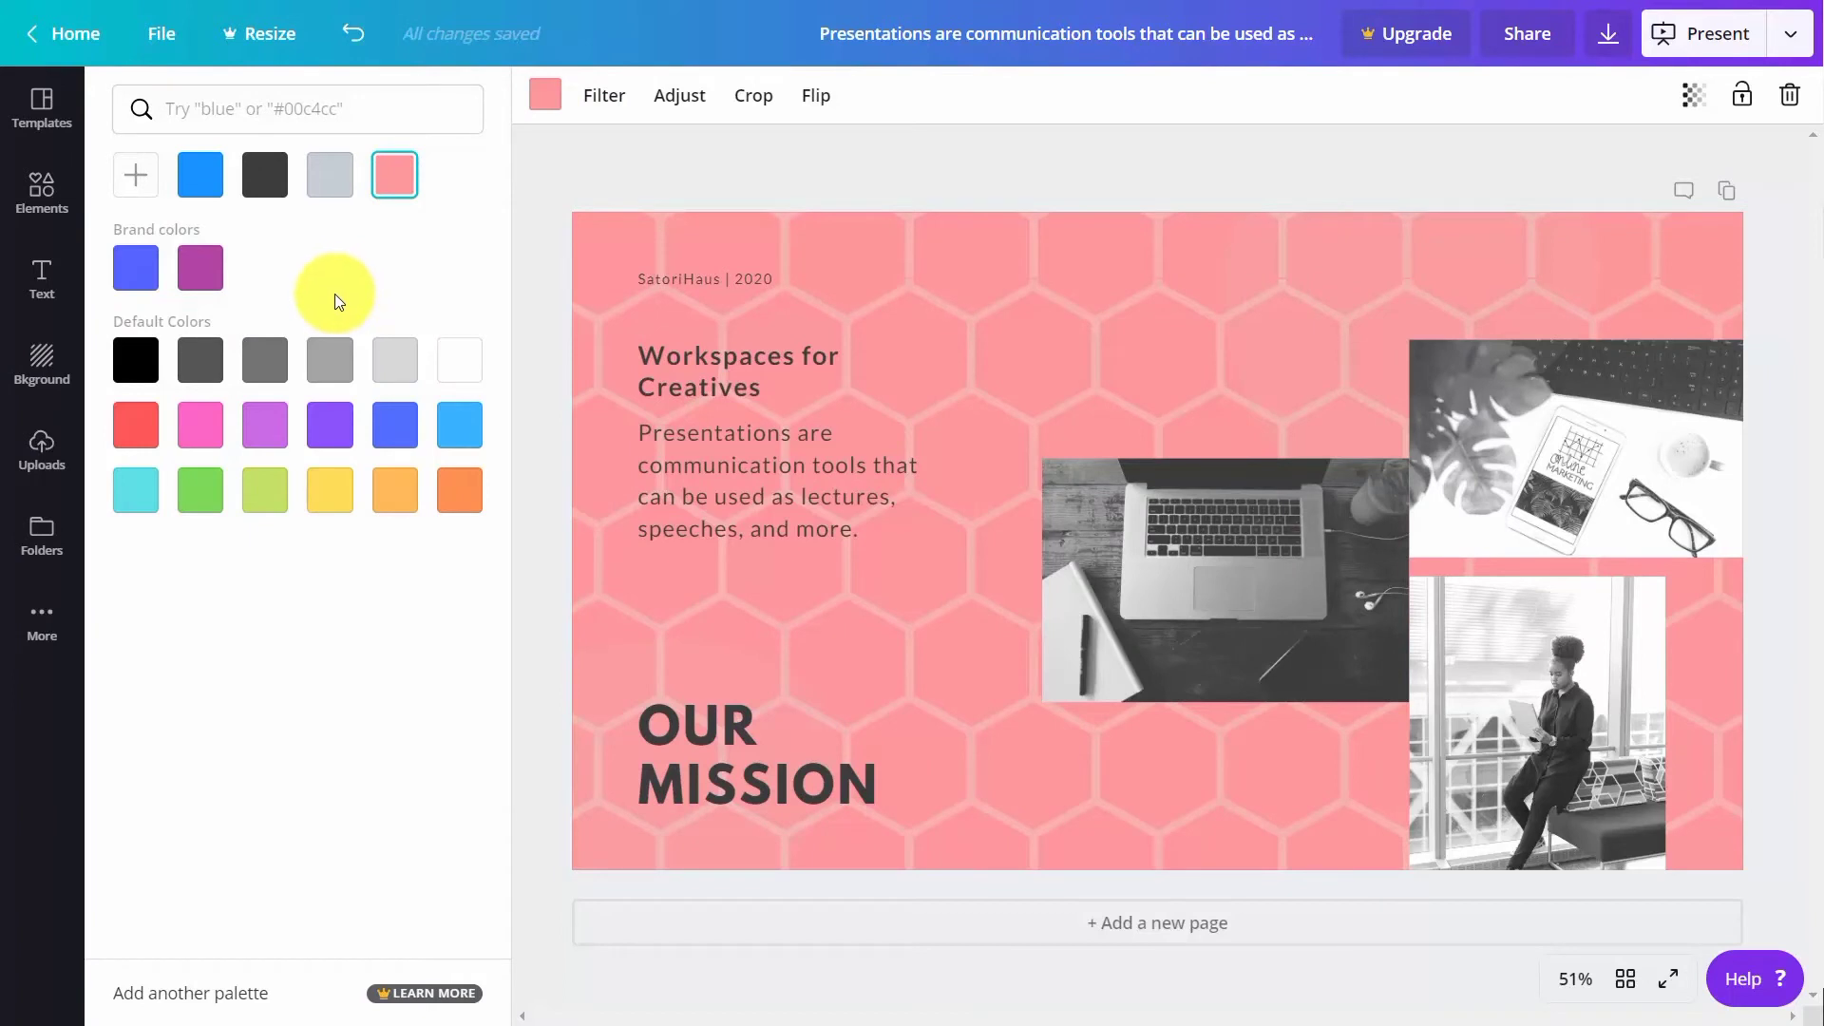
# Try the pink hexagon background's transparency, returning it to 100
pyautogui.click(863, 202)
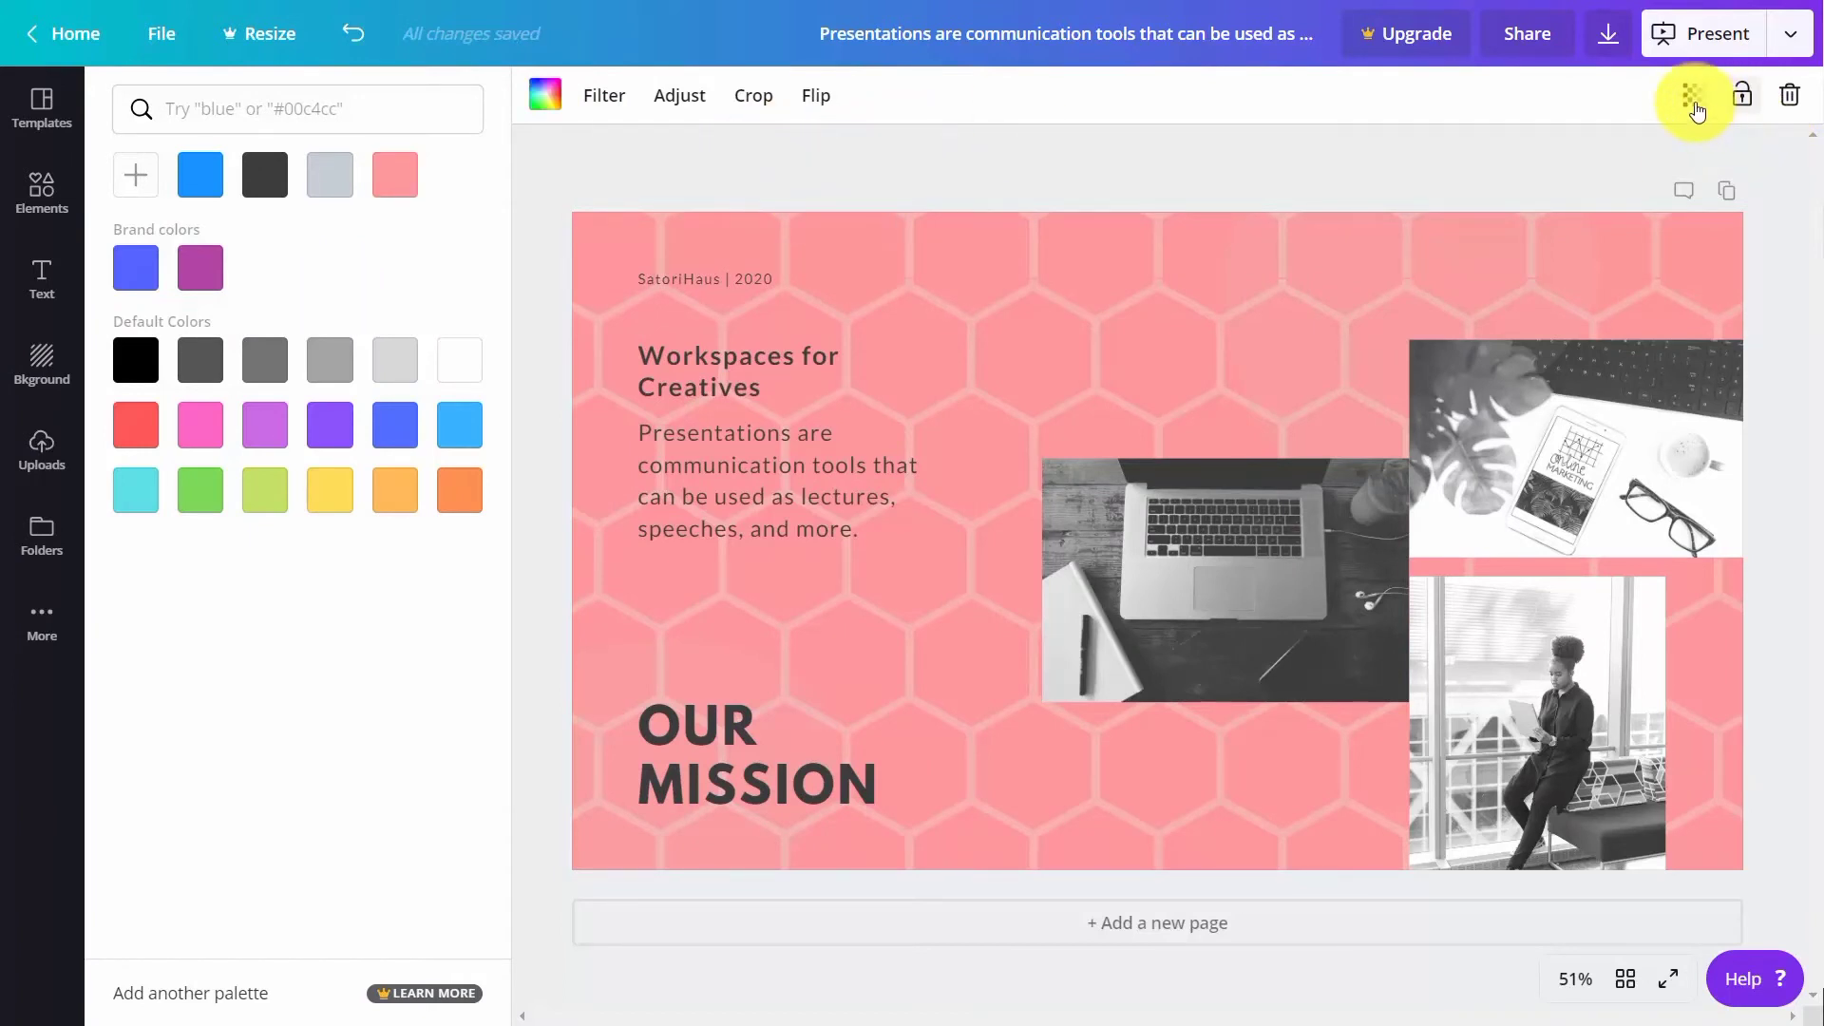
pyautogui.click(1690, 93)
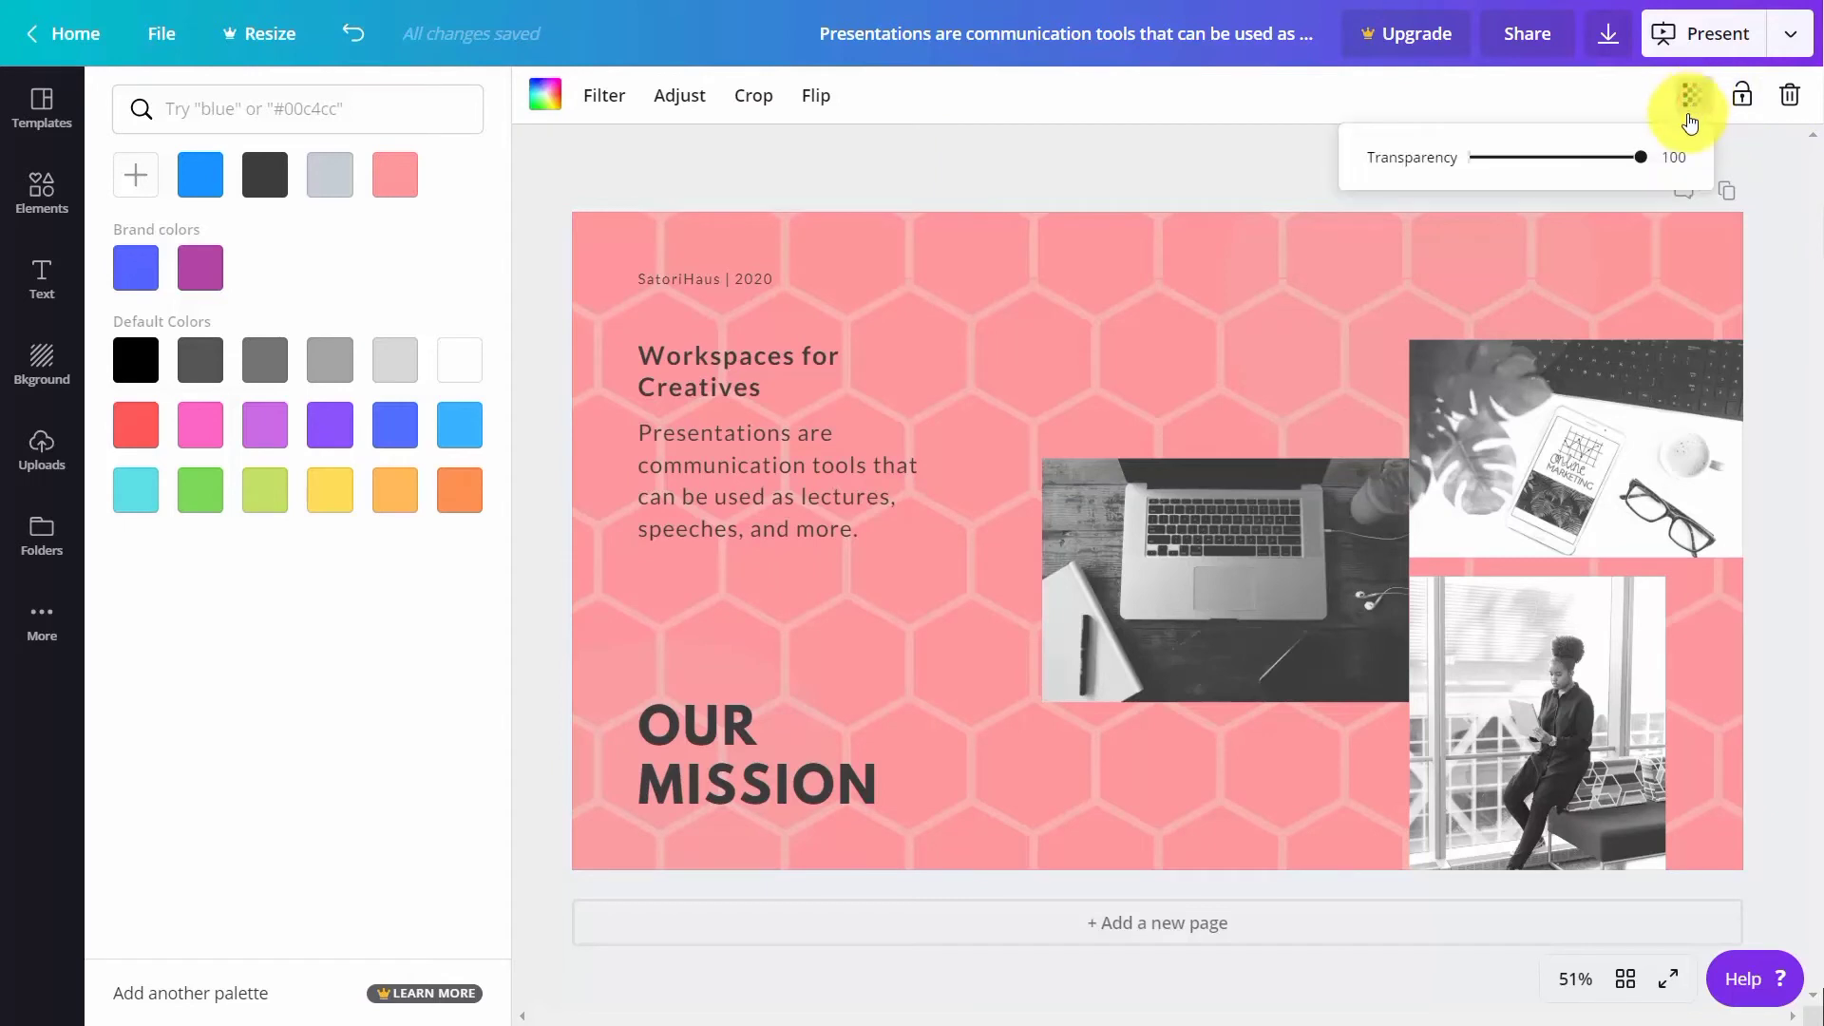
pyautogui.moveTo(1637, 159)
pyautogui.mouseDown()
pyautogui.moveTo(1476, 162)
pyautogui.moveTo(1666, 157)
pyautogui.mouseUp()
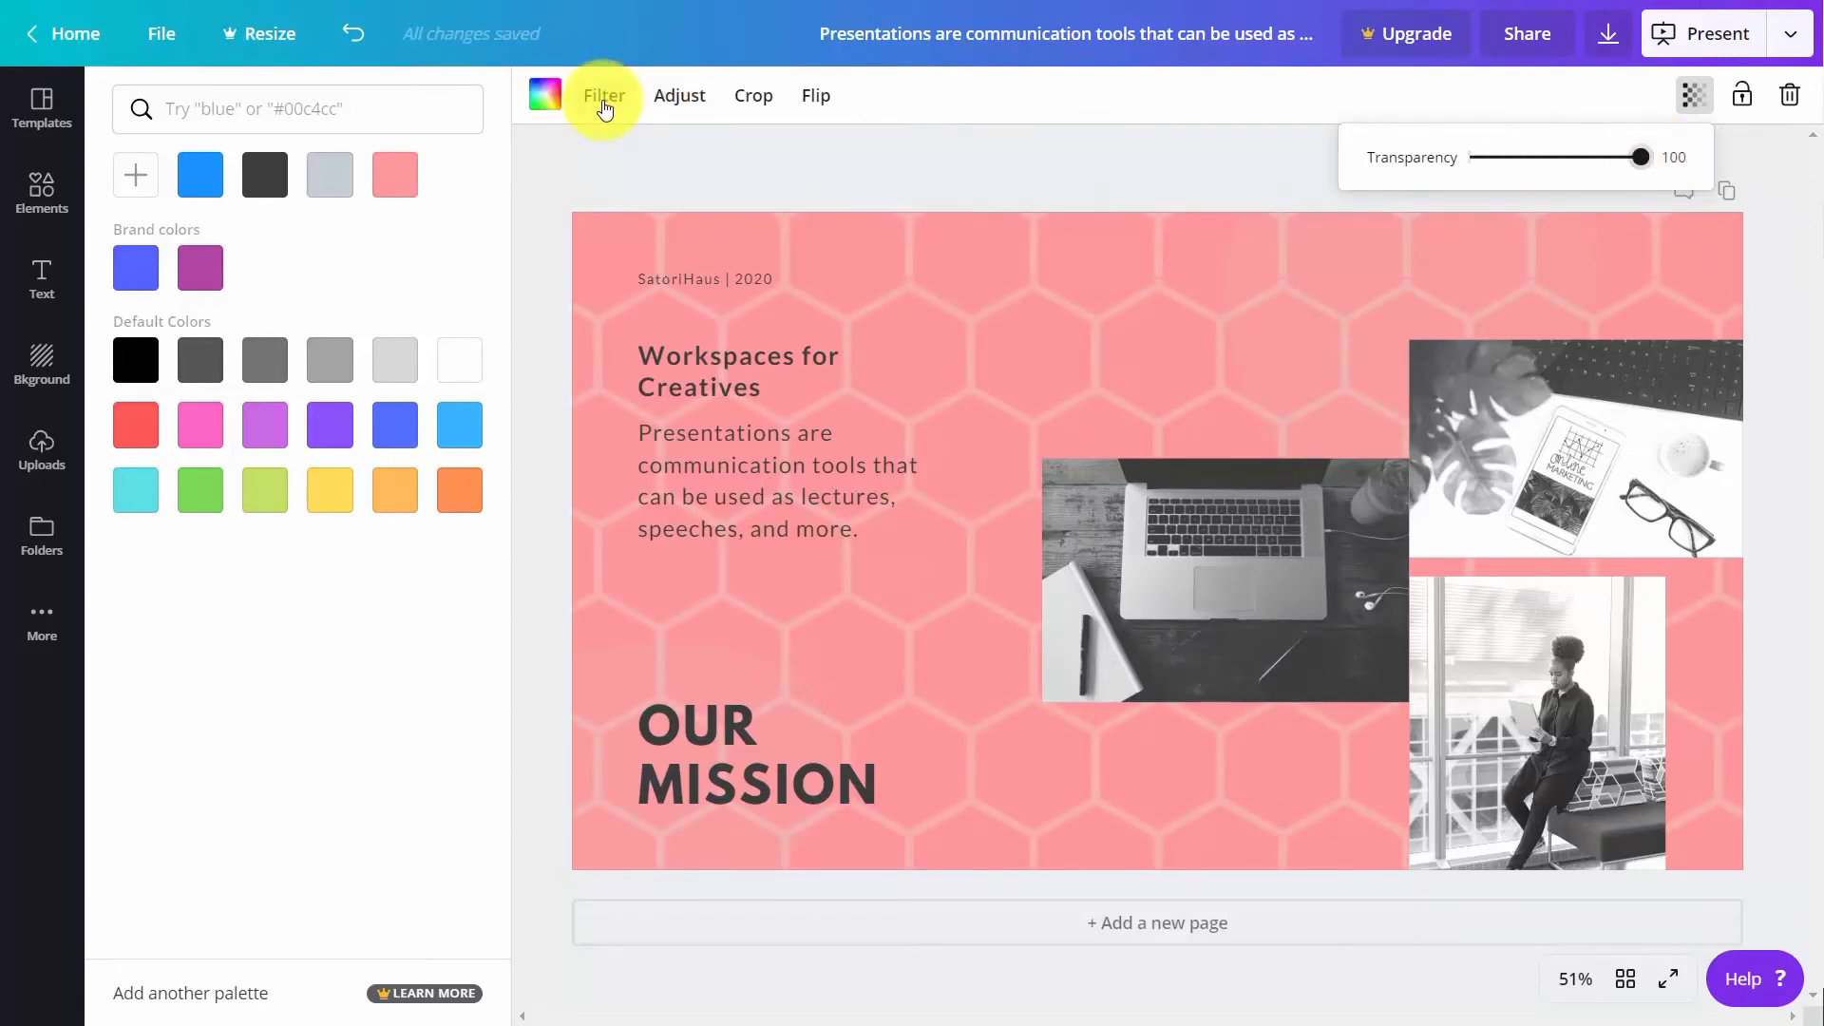
# Try the Greyscale and Street filters on the pink hexagon background
pyautogui.click(605, 101)
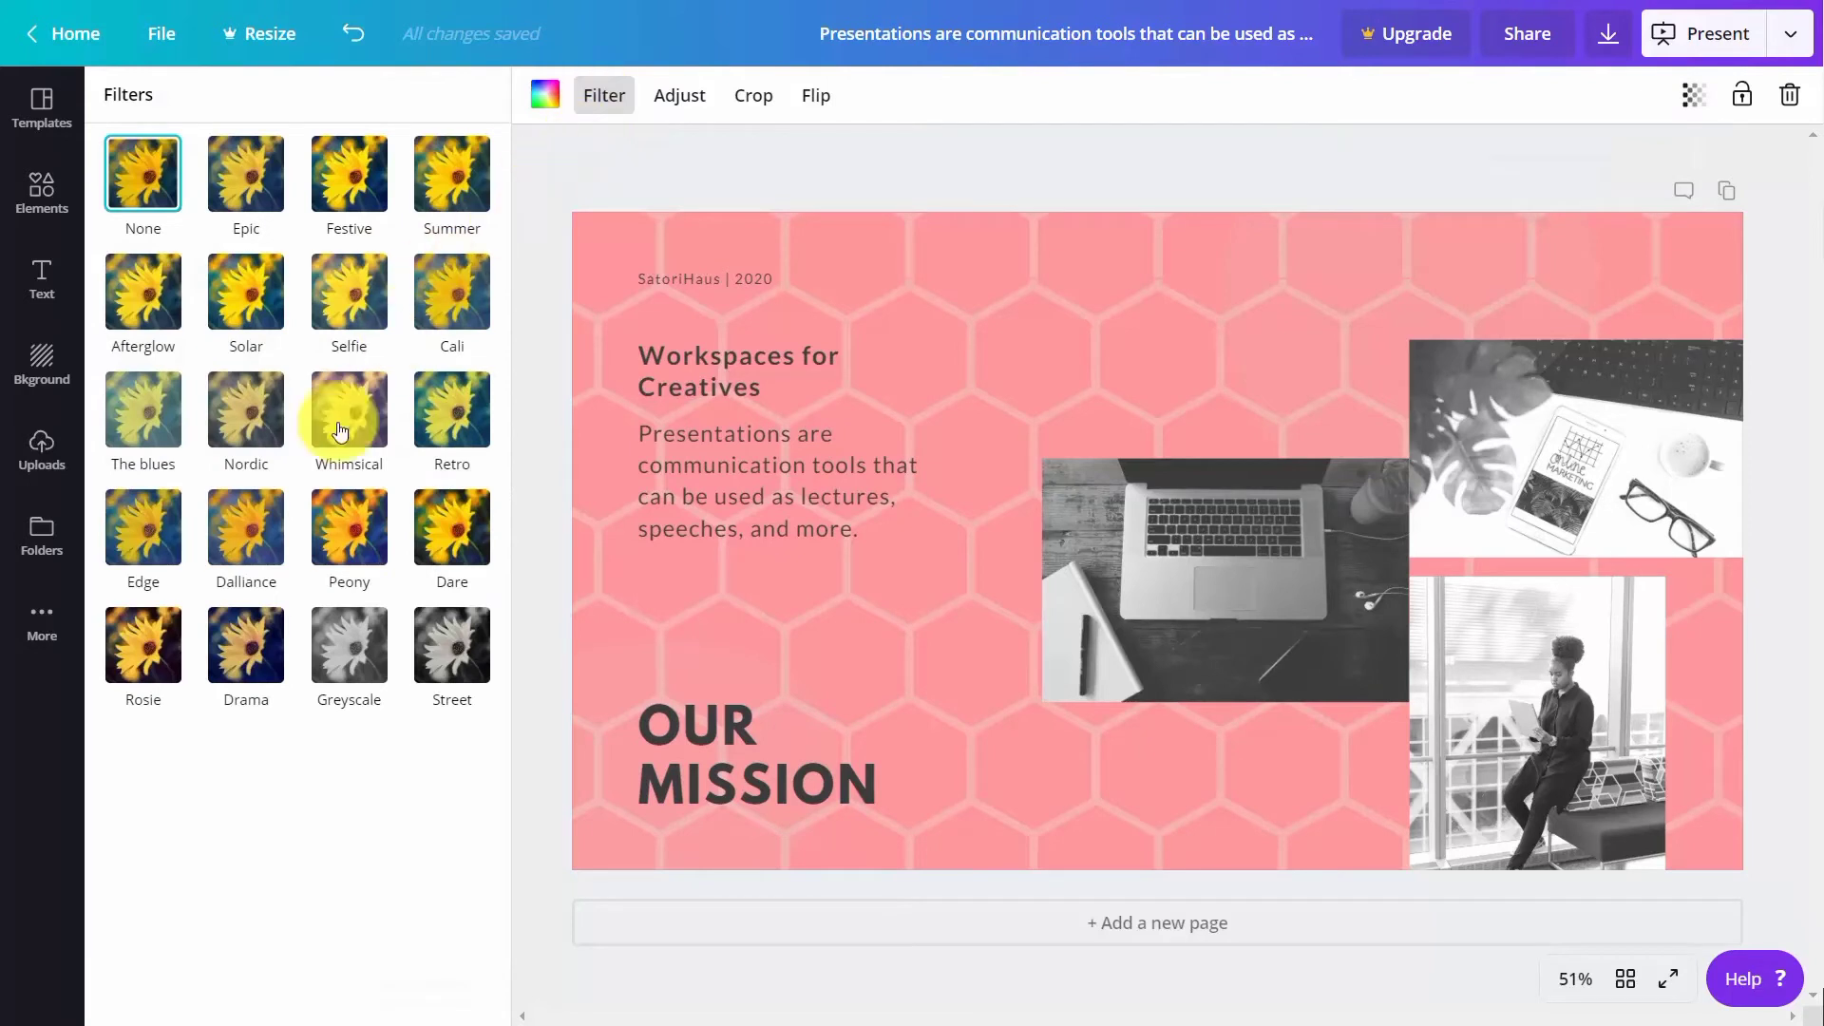
pyautogui.click(348, 660)
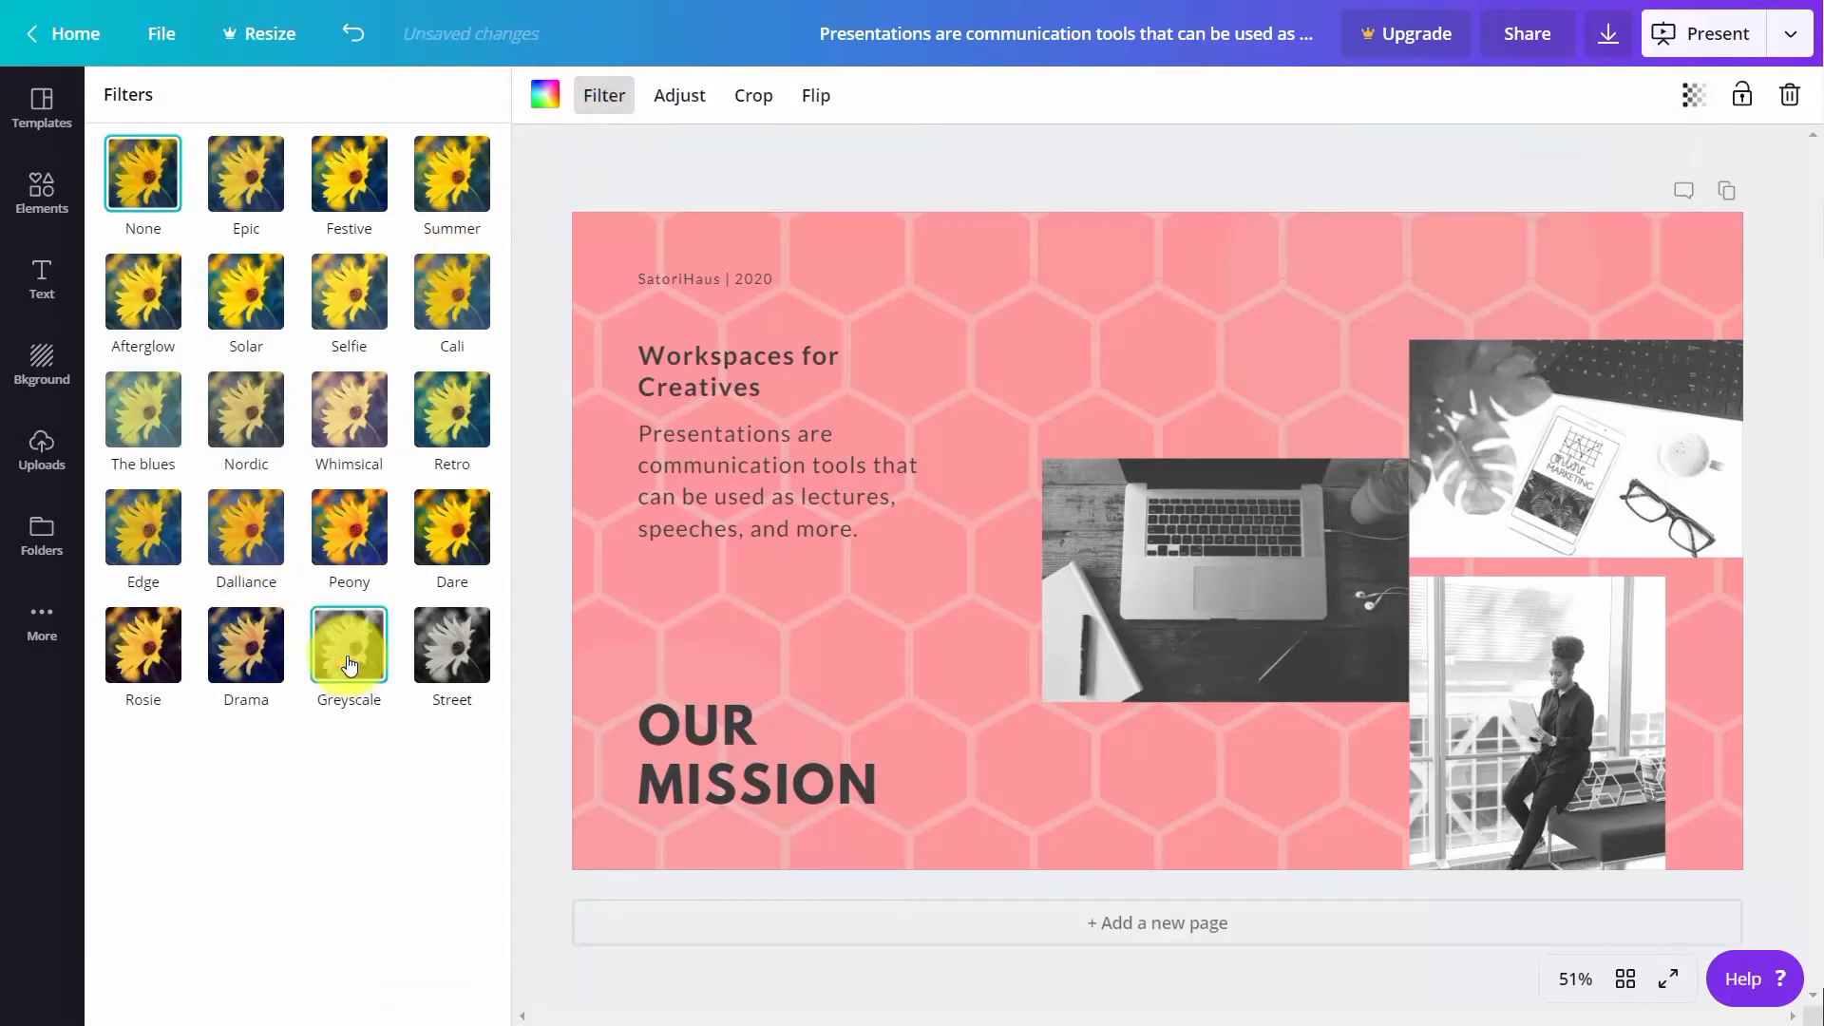
pyautogui.click(432, 665)
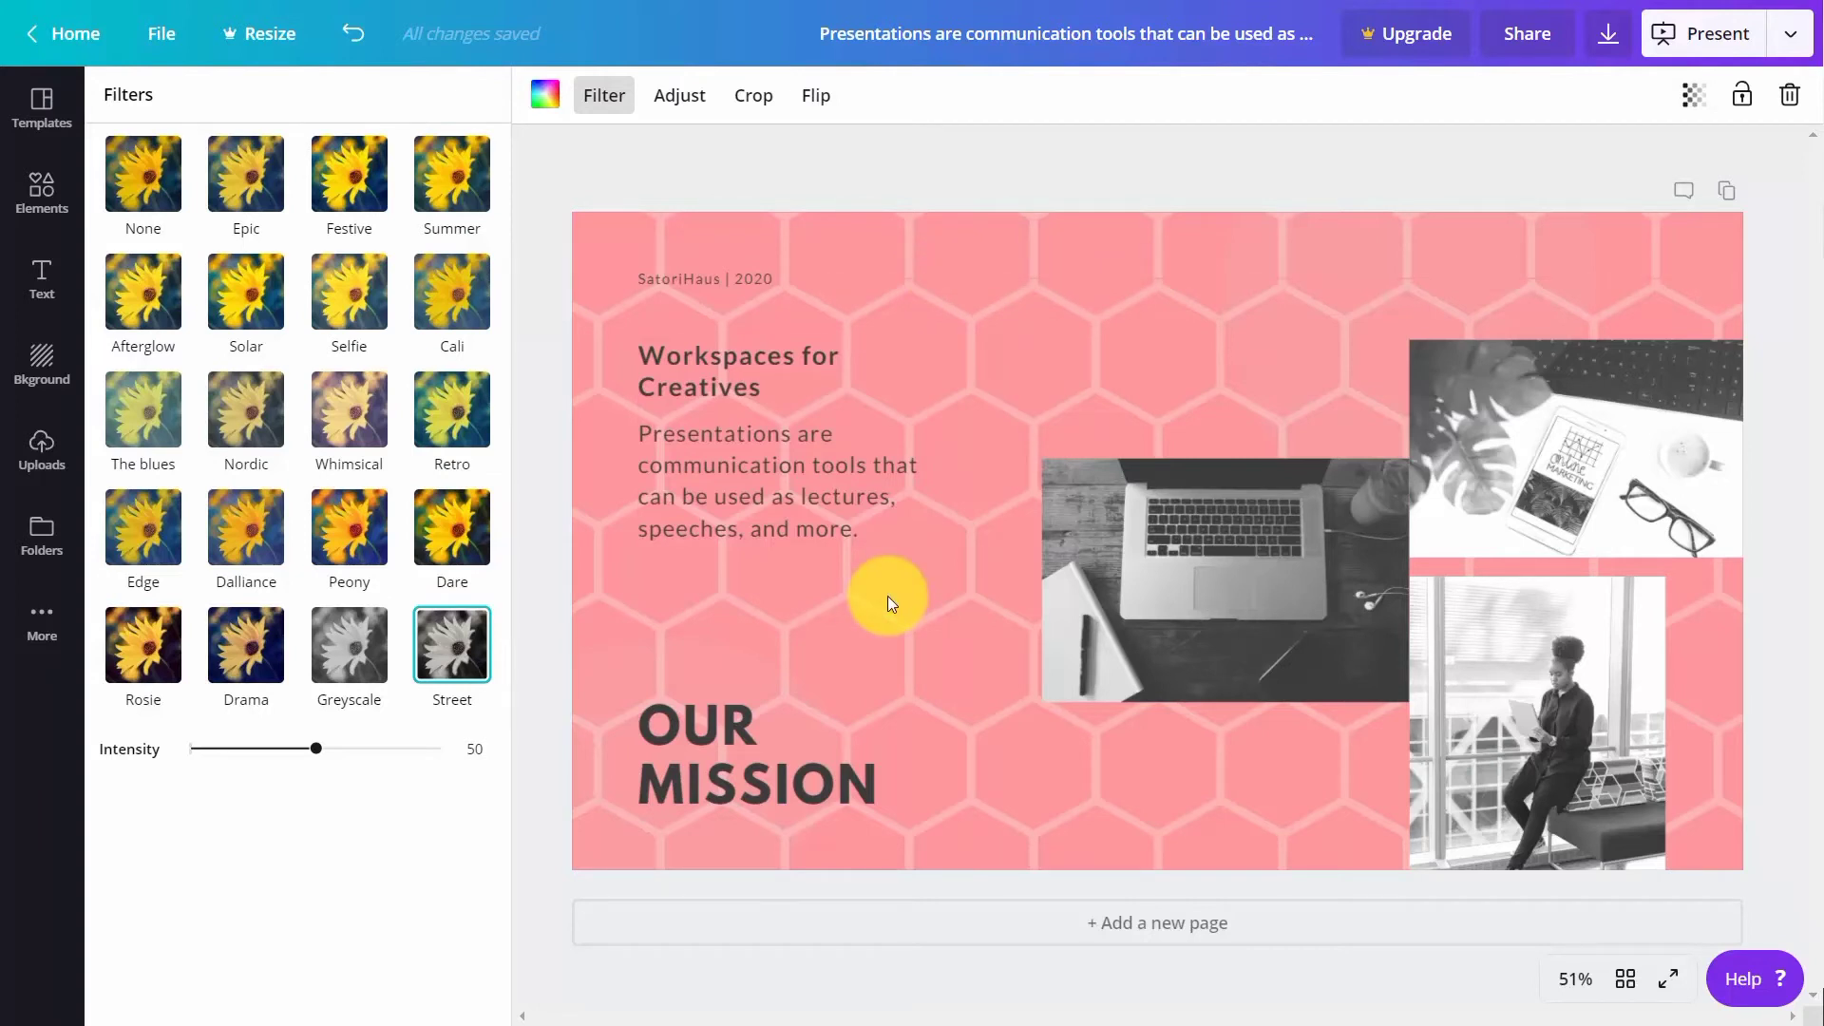
# Replace the slide background with the free light-to-dark blue gradient, and delete the laptop photo from the slide
pyautogui.click(41, 359)
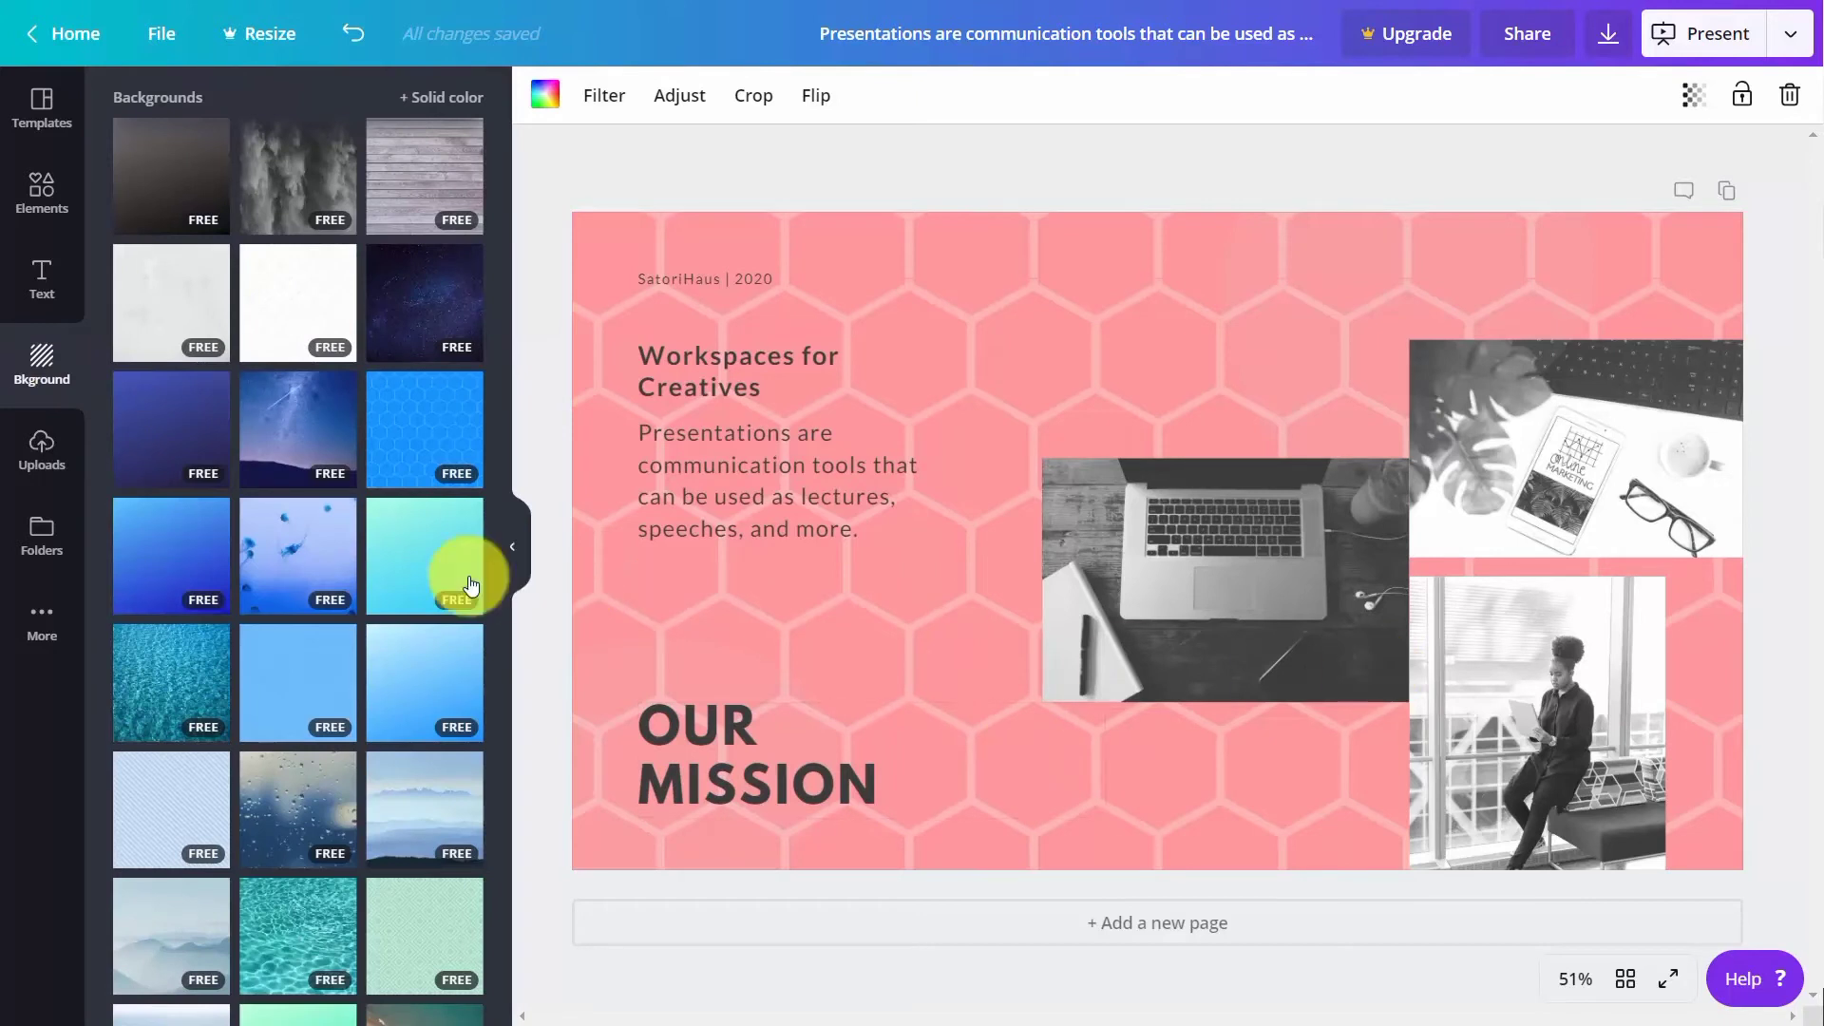
pyautogui.click(206, 559)
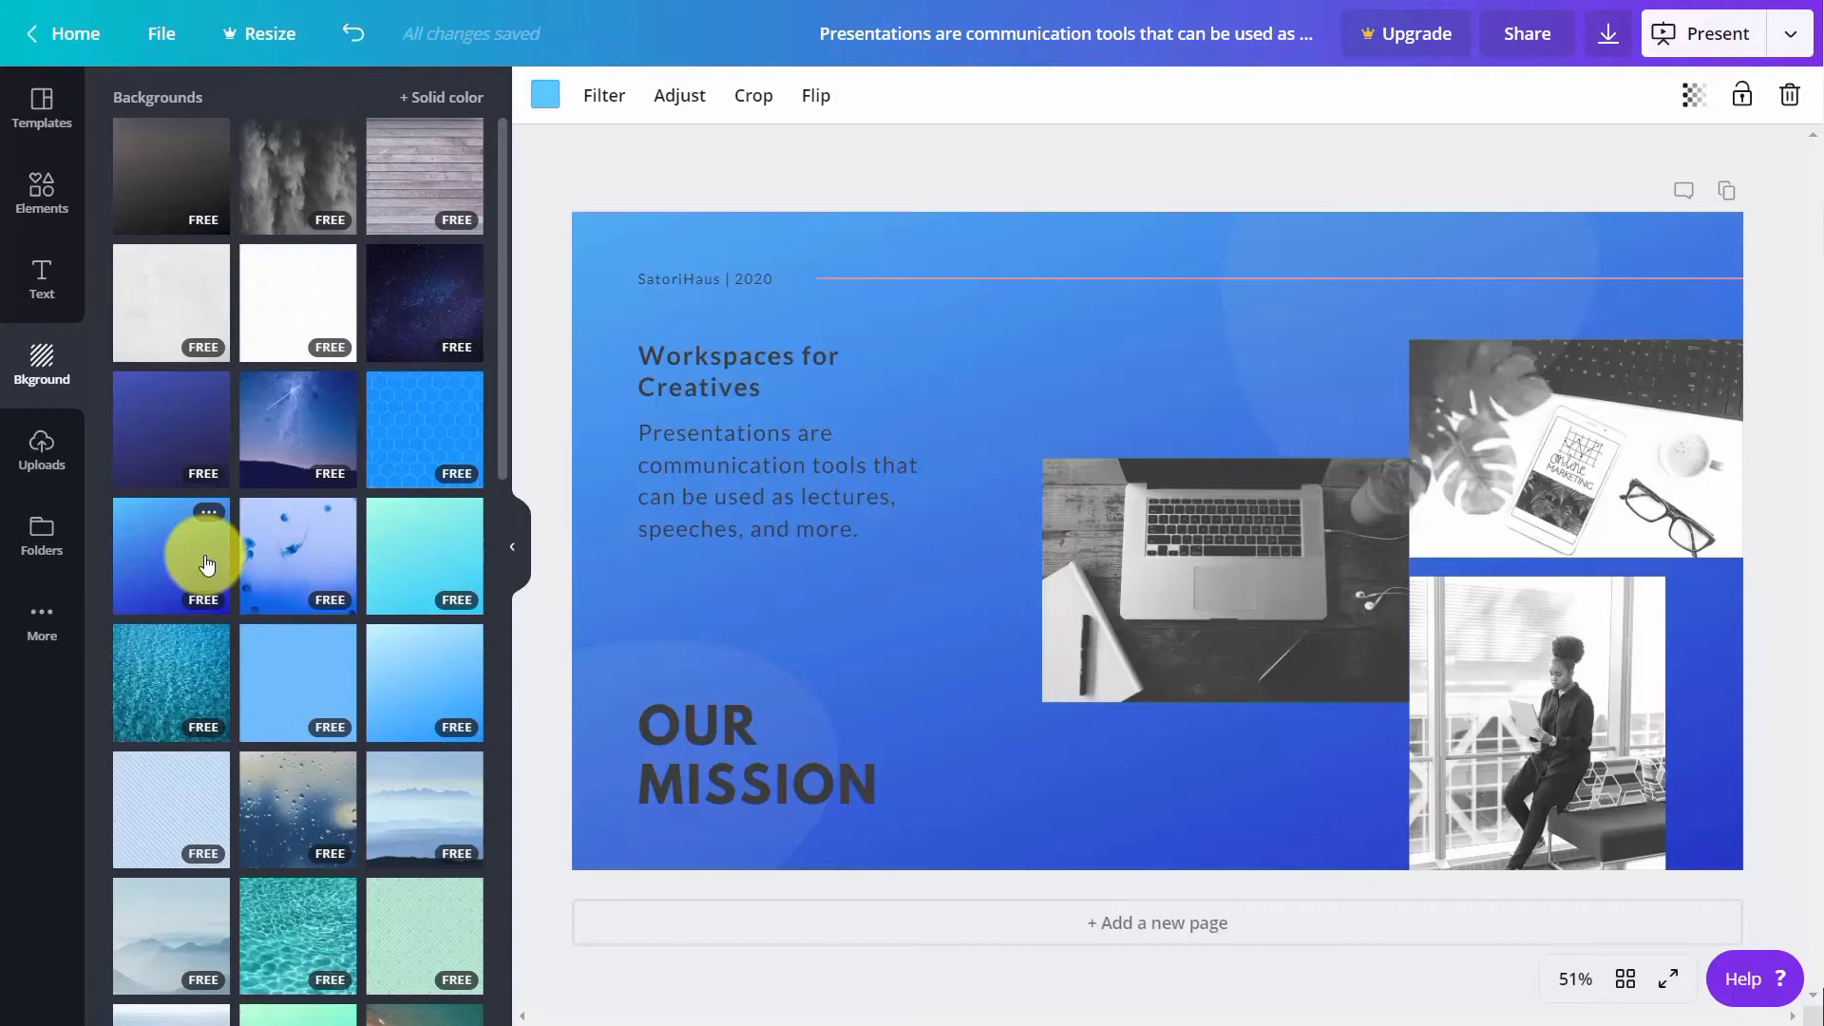
pyautogui.click(841, 173)
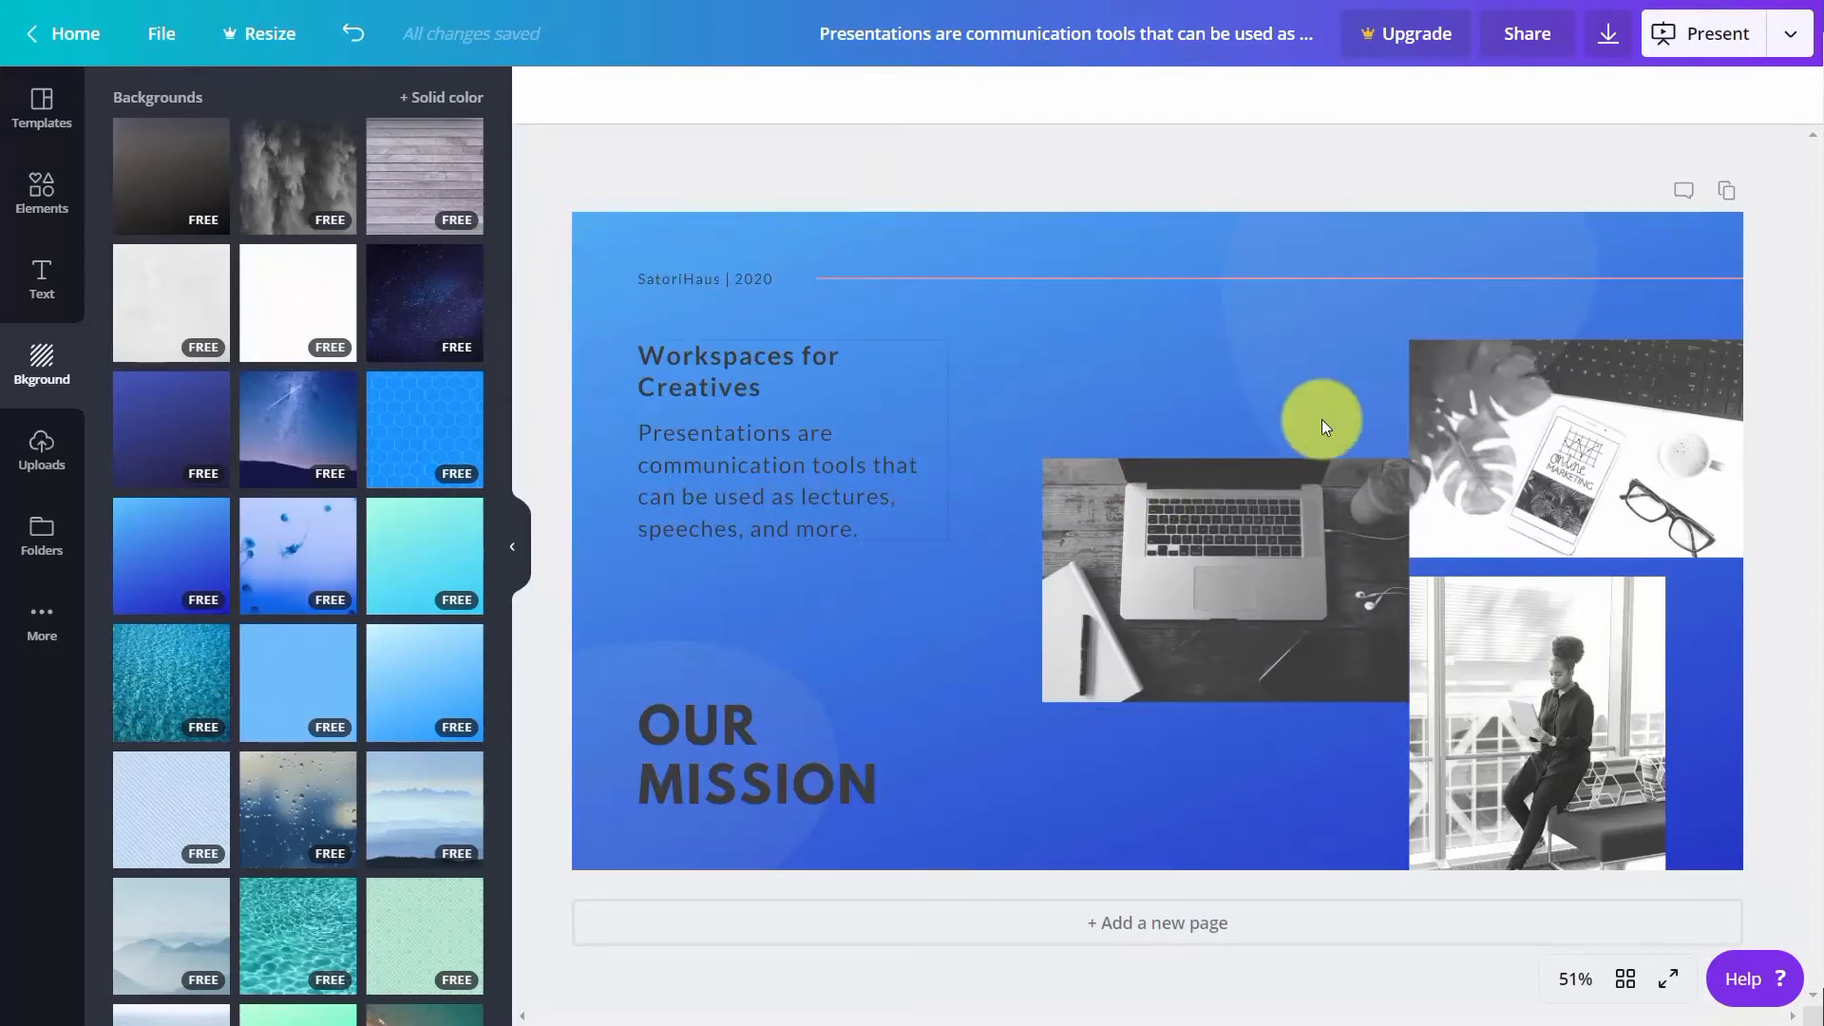
pyautogui.click(1507, 418)
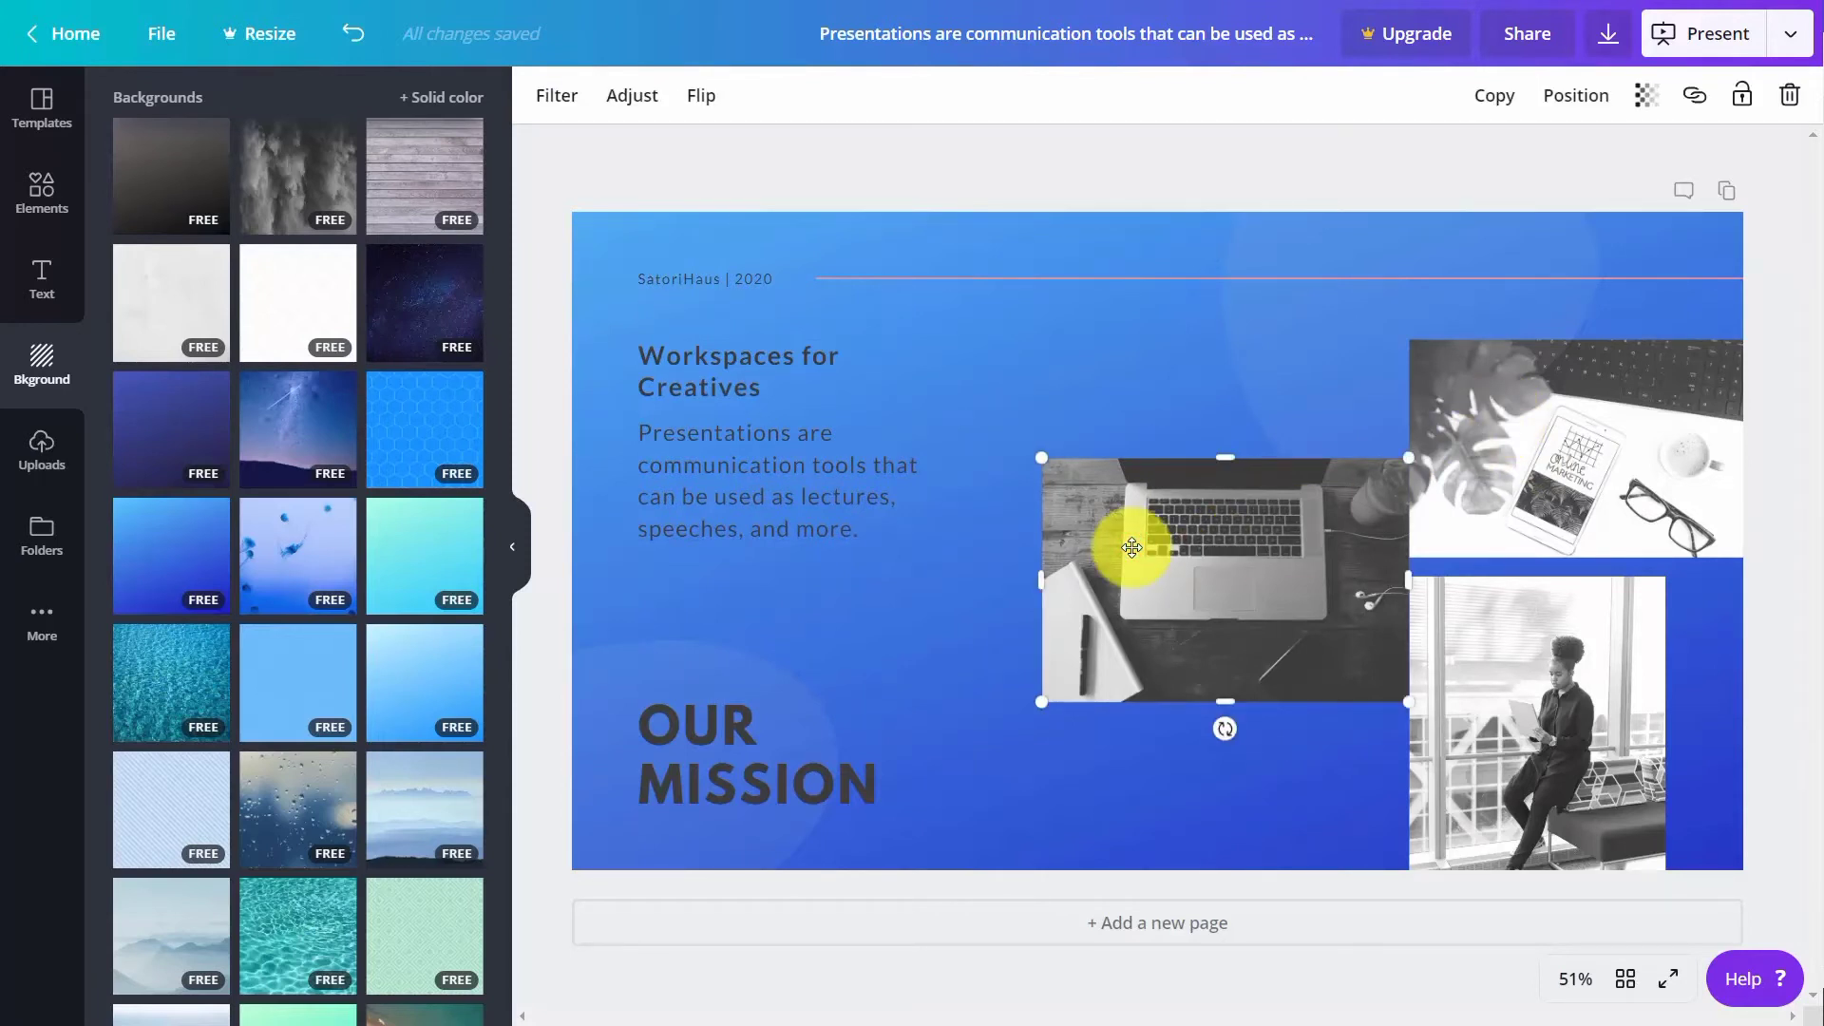
pyautogui.press('Delete')
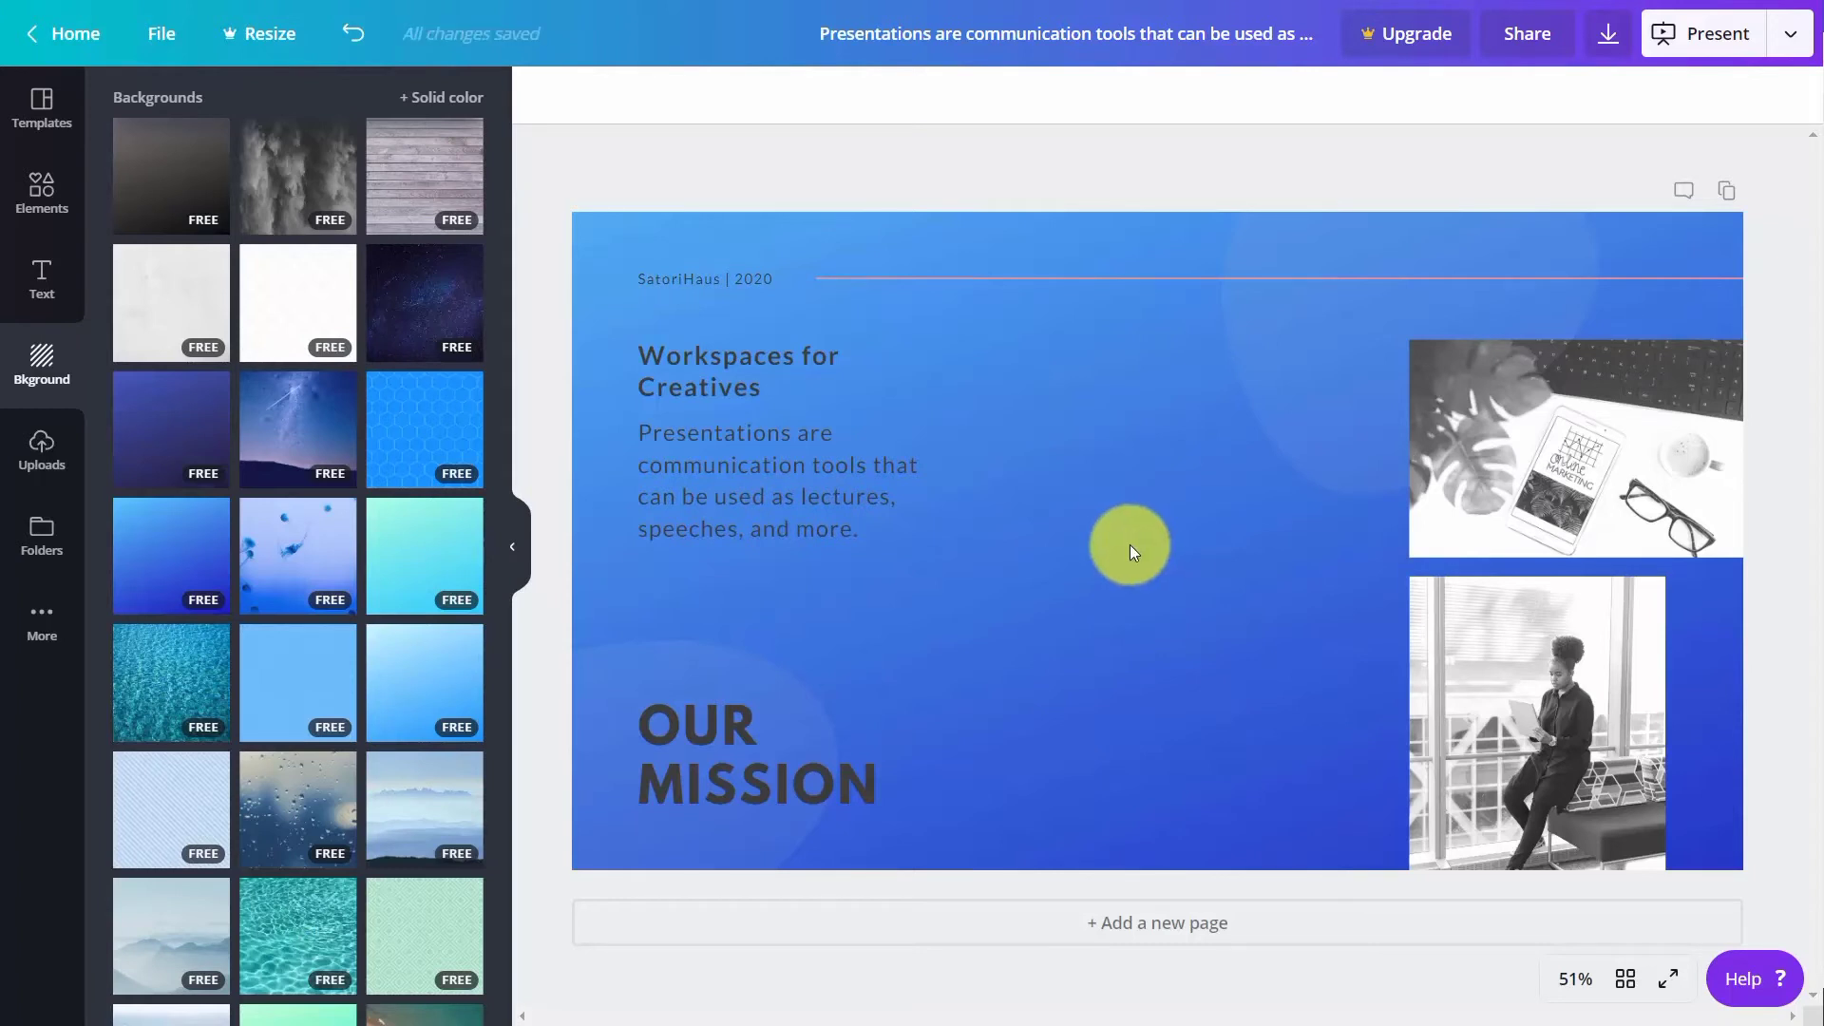
# Upload the product images and place the picture of the two book covers above the middle of the slide, right of the body text
pyautogui.click(35, 446)
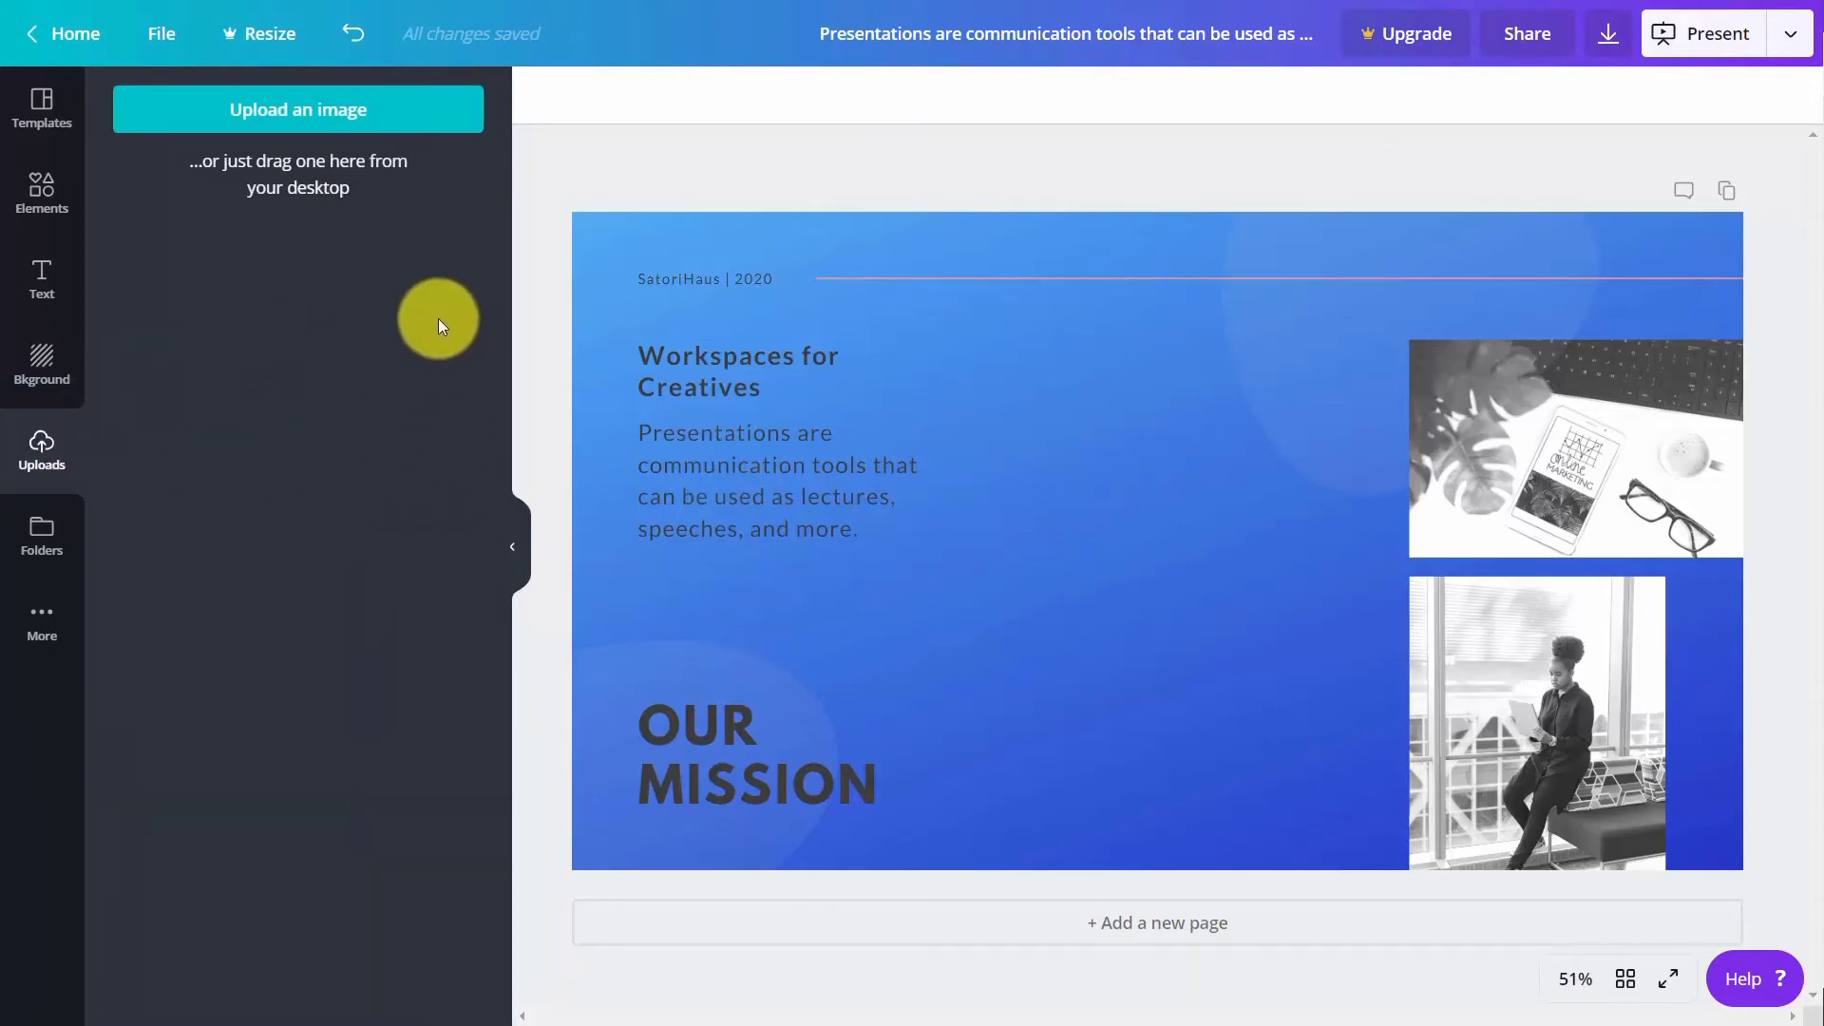
pyautogui.click(293, 119)
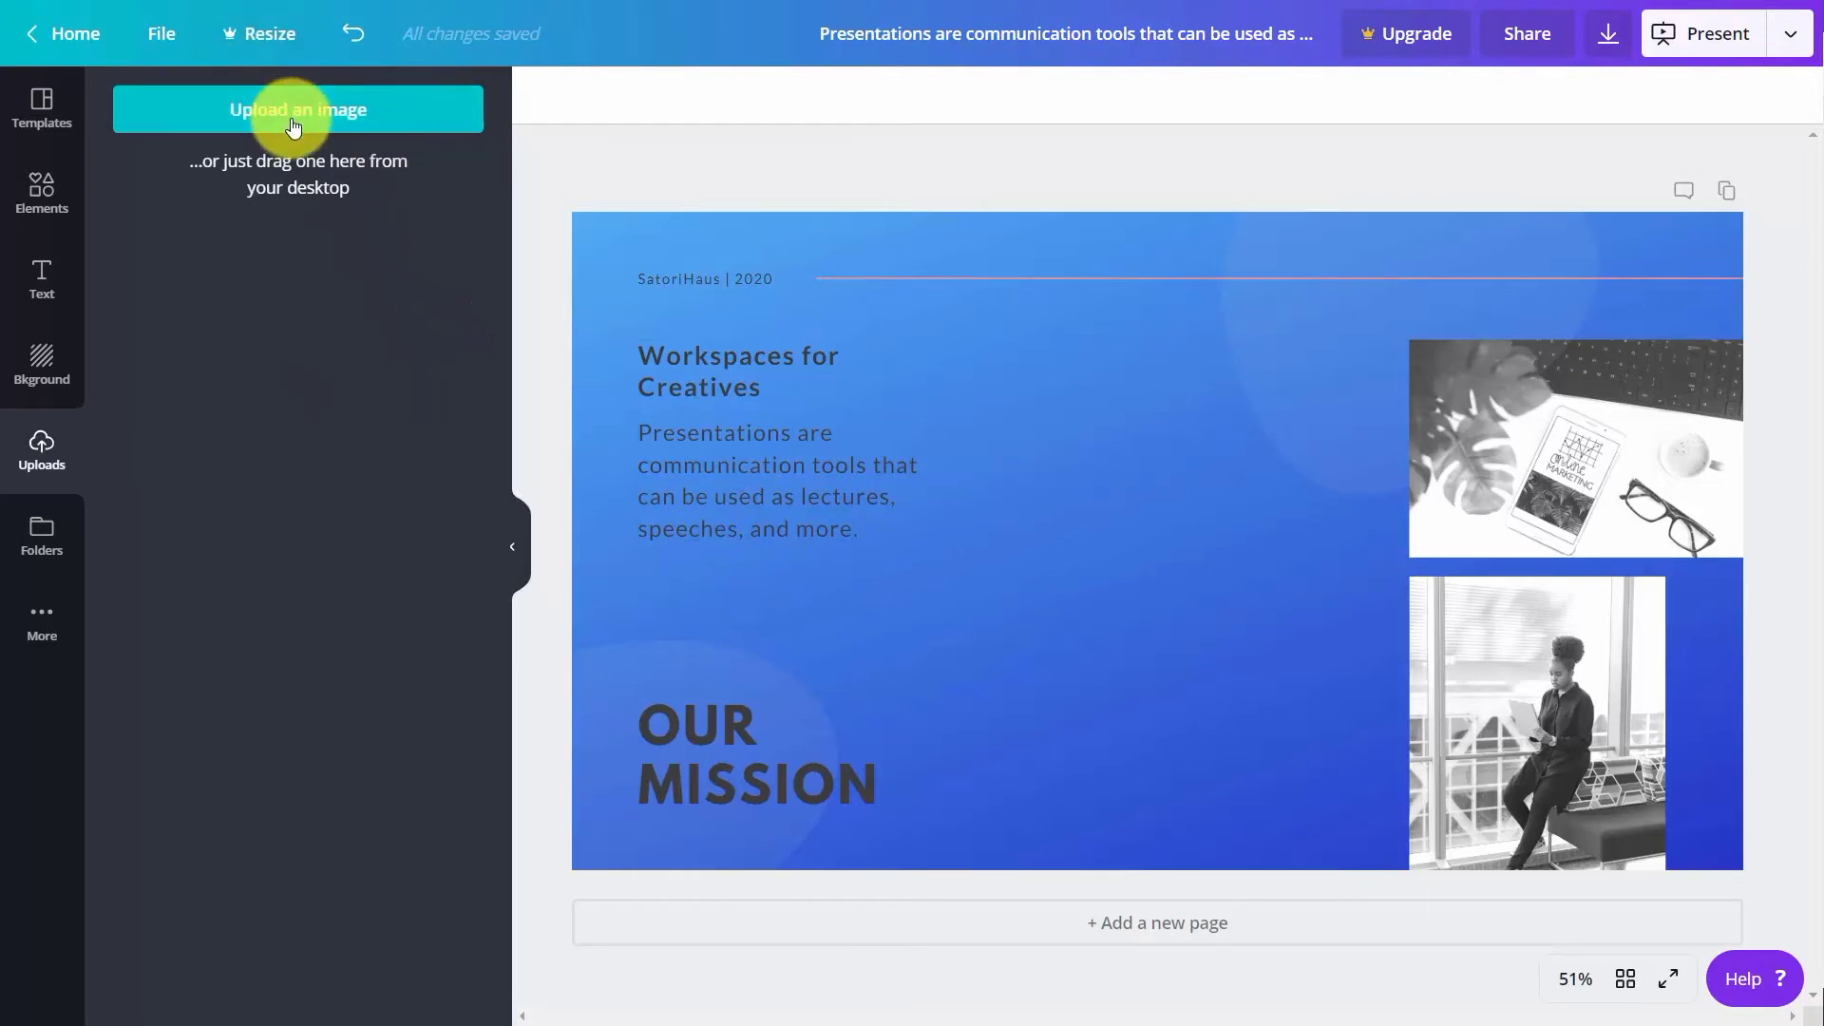
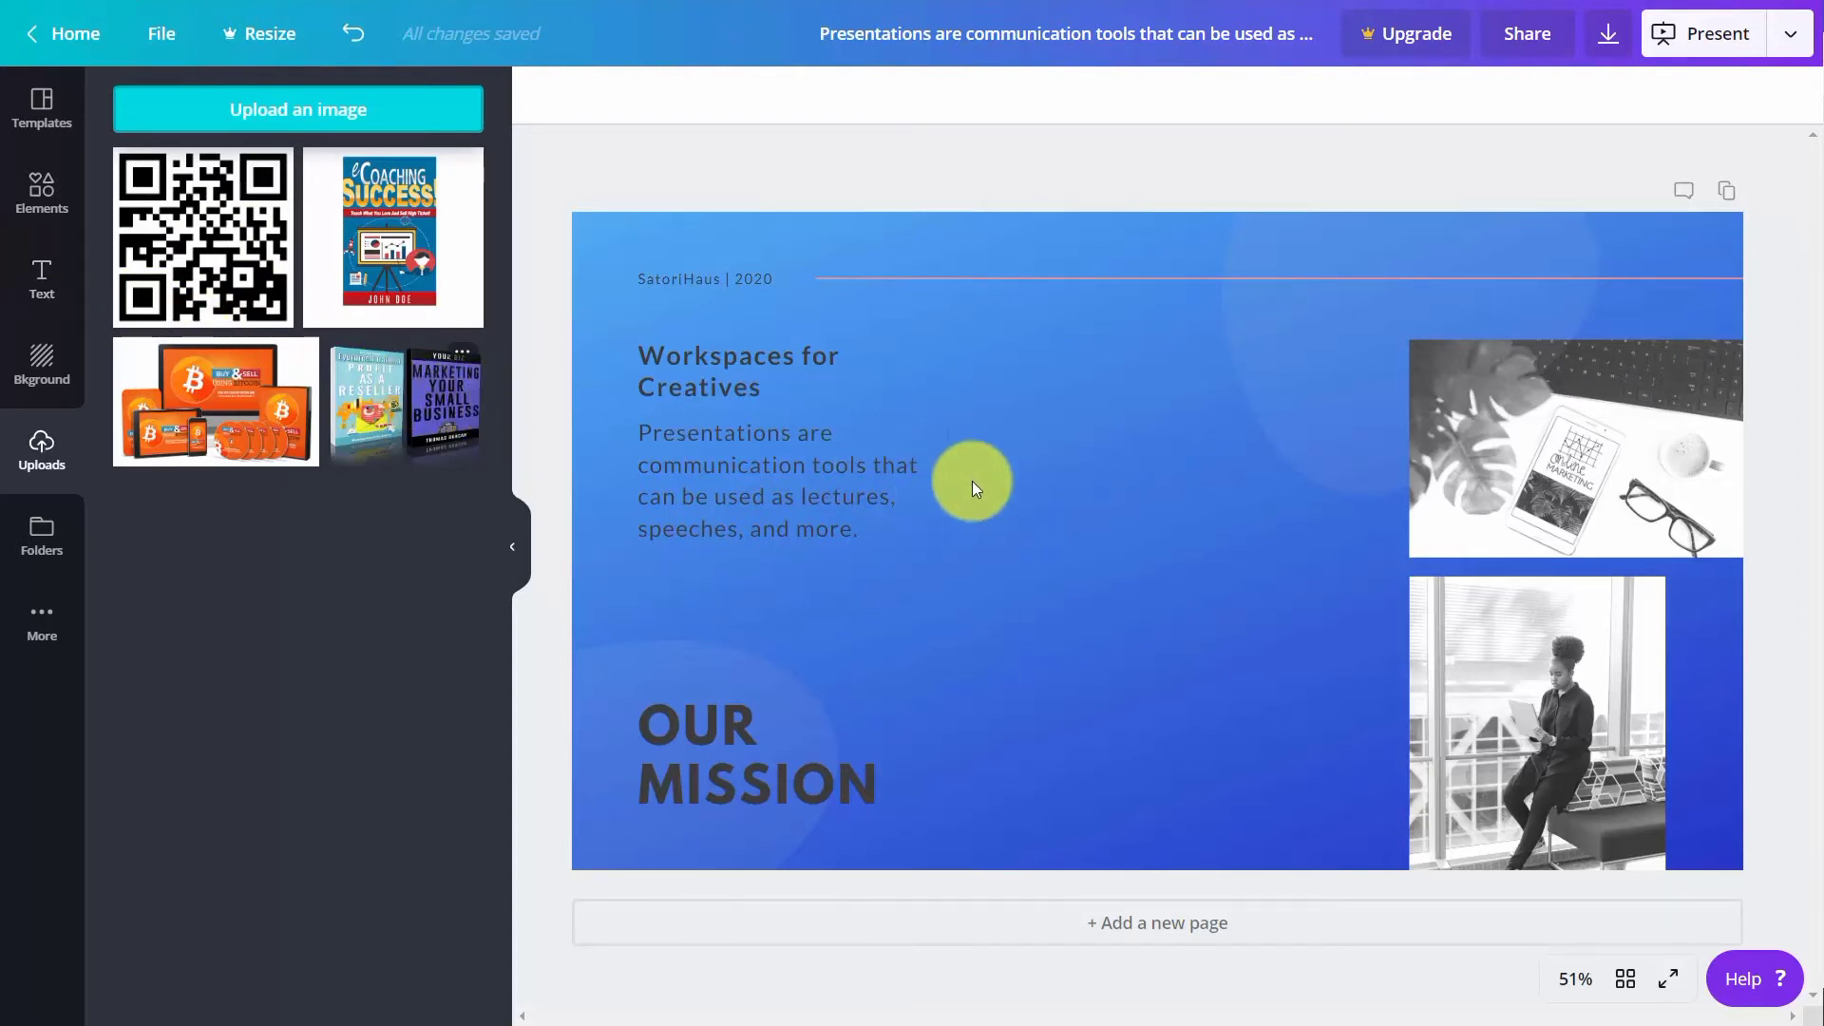
pyautogui.click(361, 390)
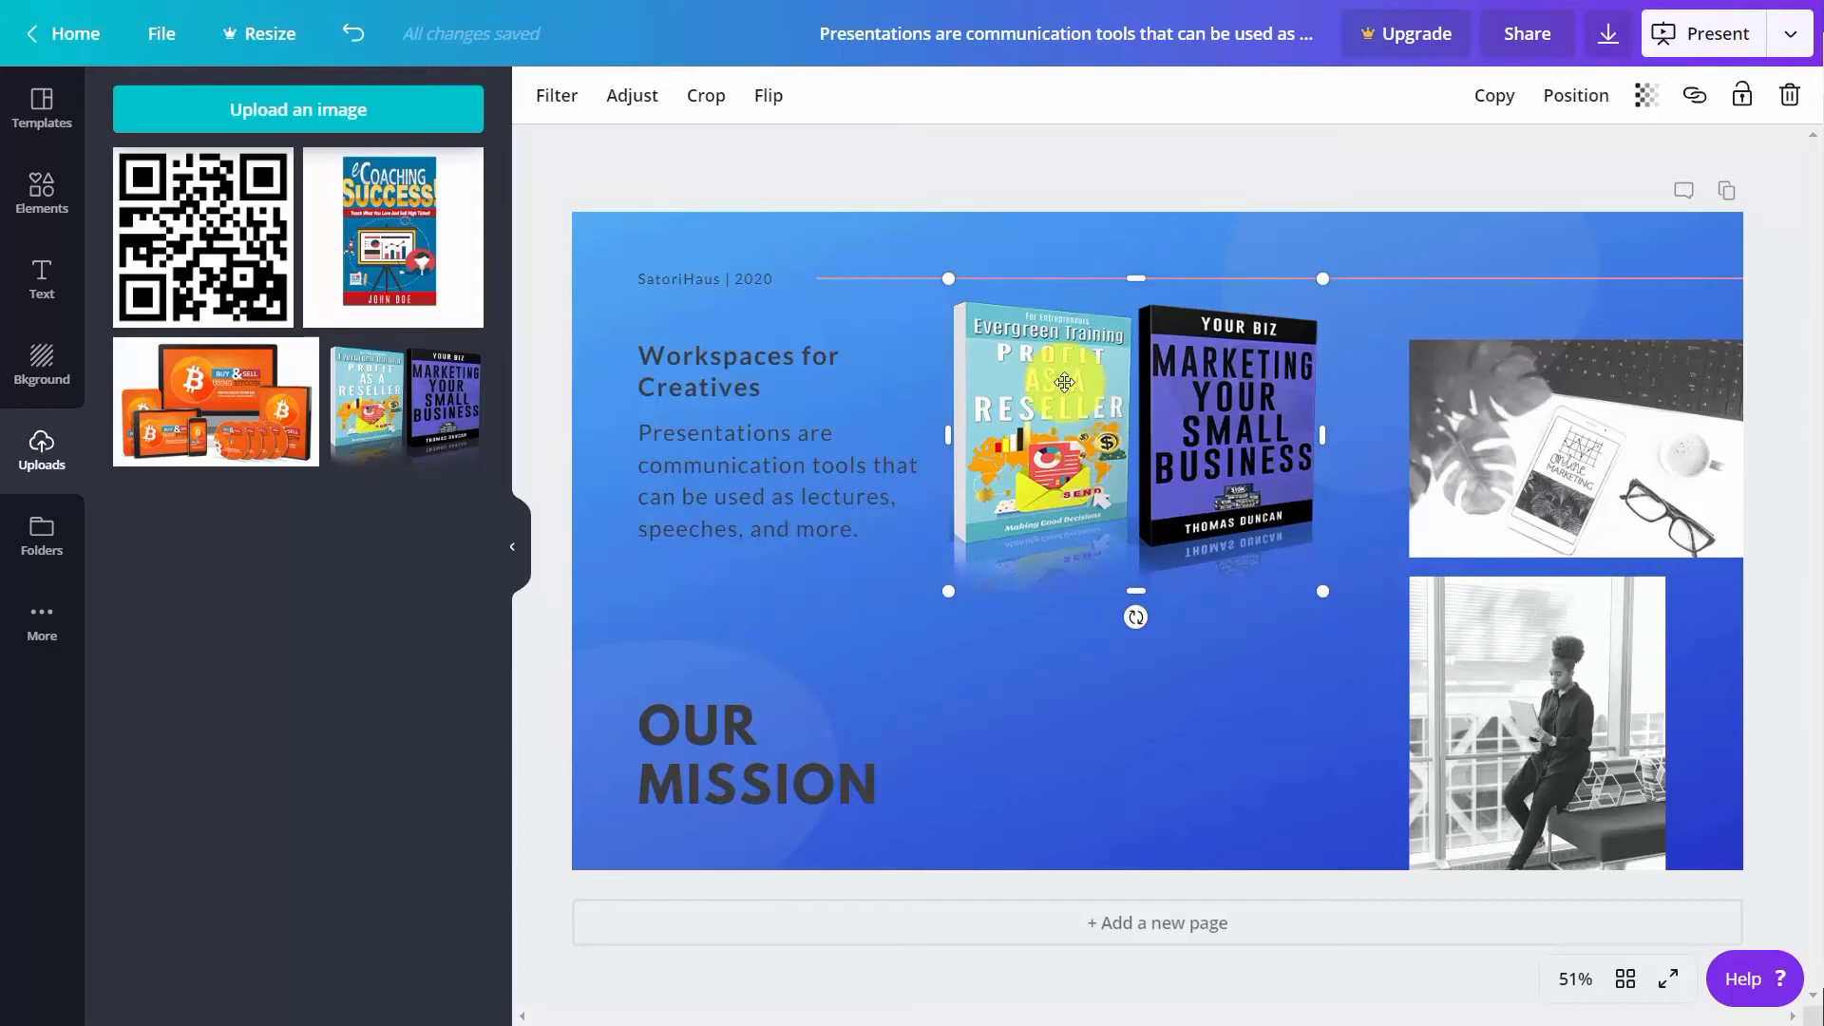
# Try the Summer and Solar filters on the two-book picture, and apply the Whimsical filter at intensity 50
pyautogui.click(553, 98)
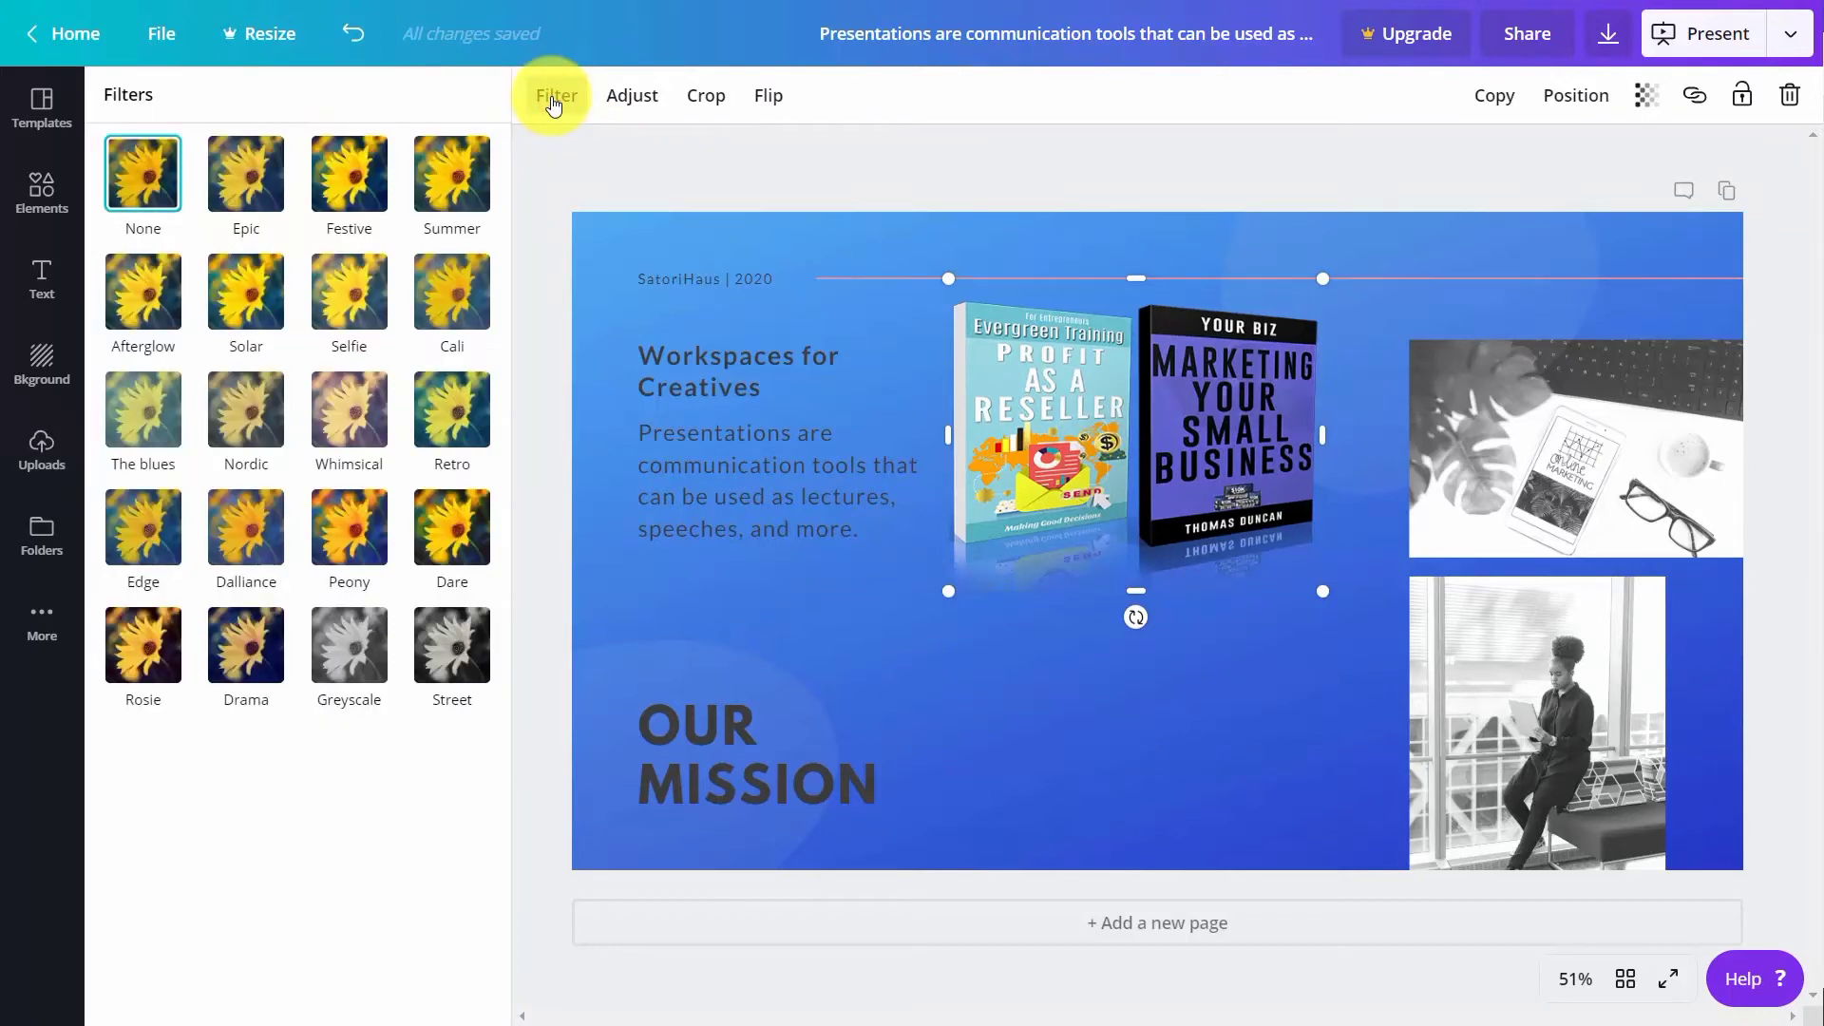
pyautogui.click(464, 186)
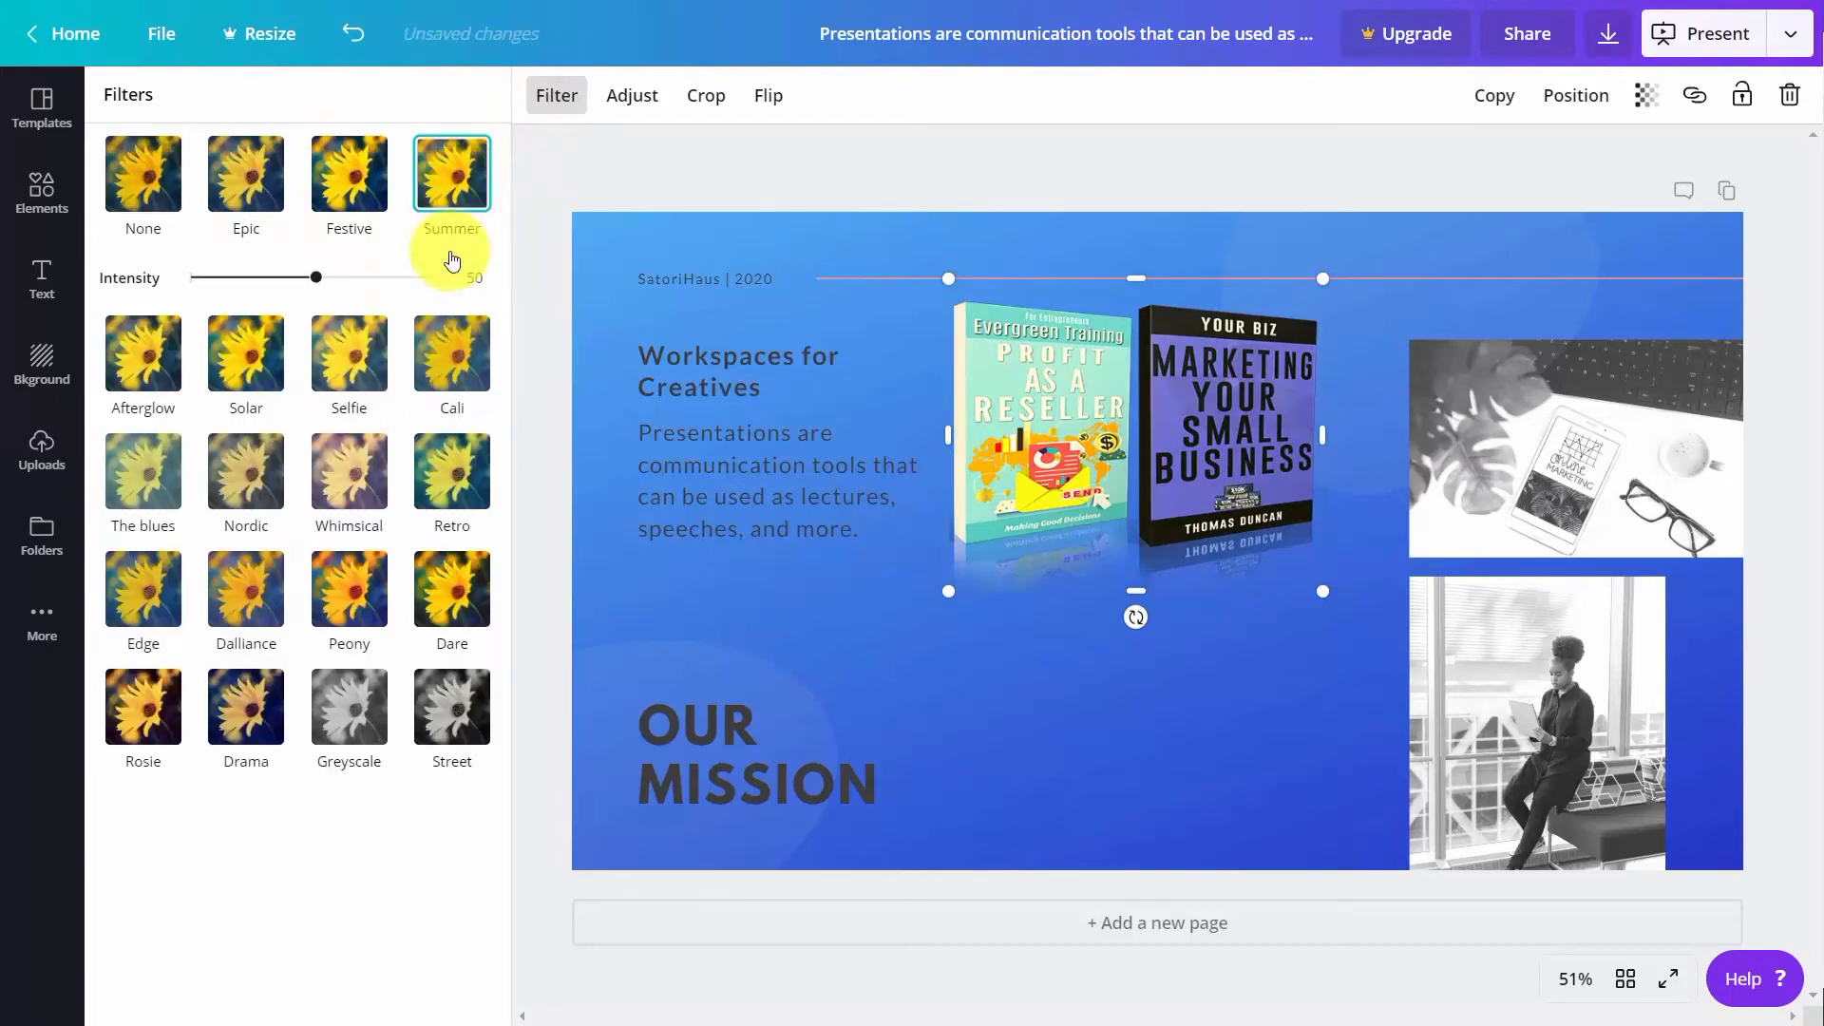
pyautogui.click(250, 369)
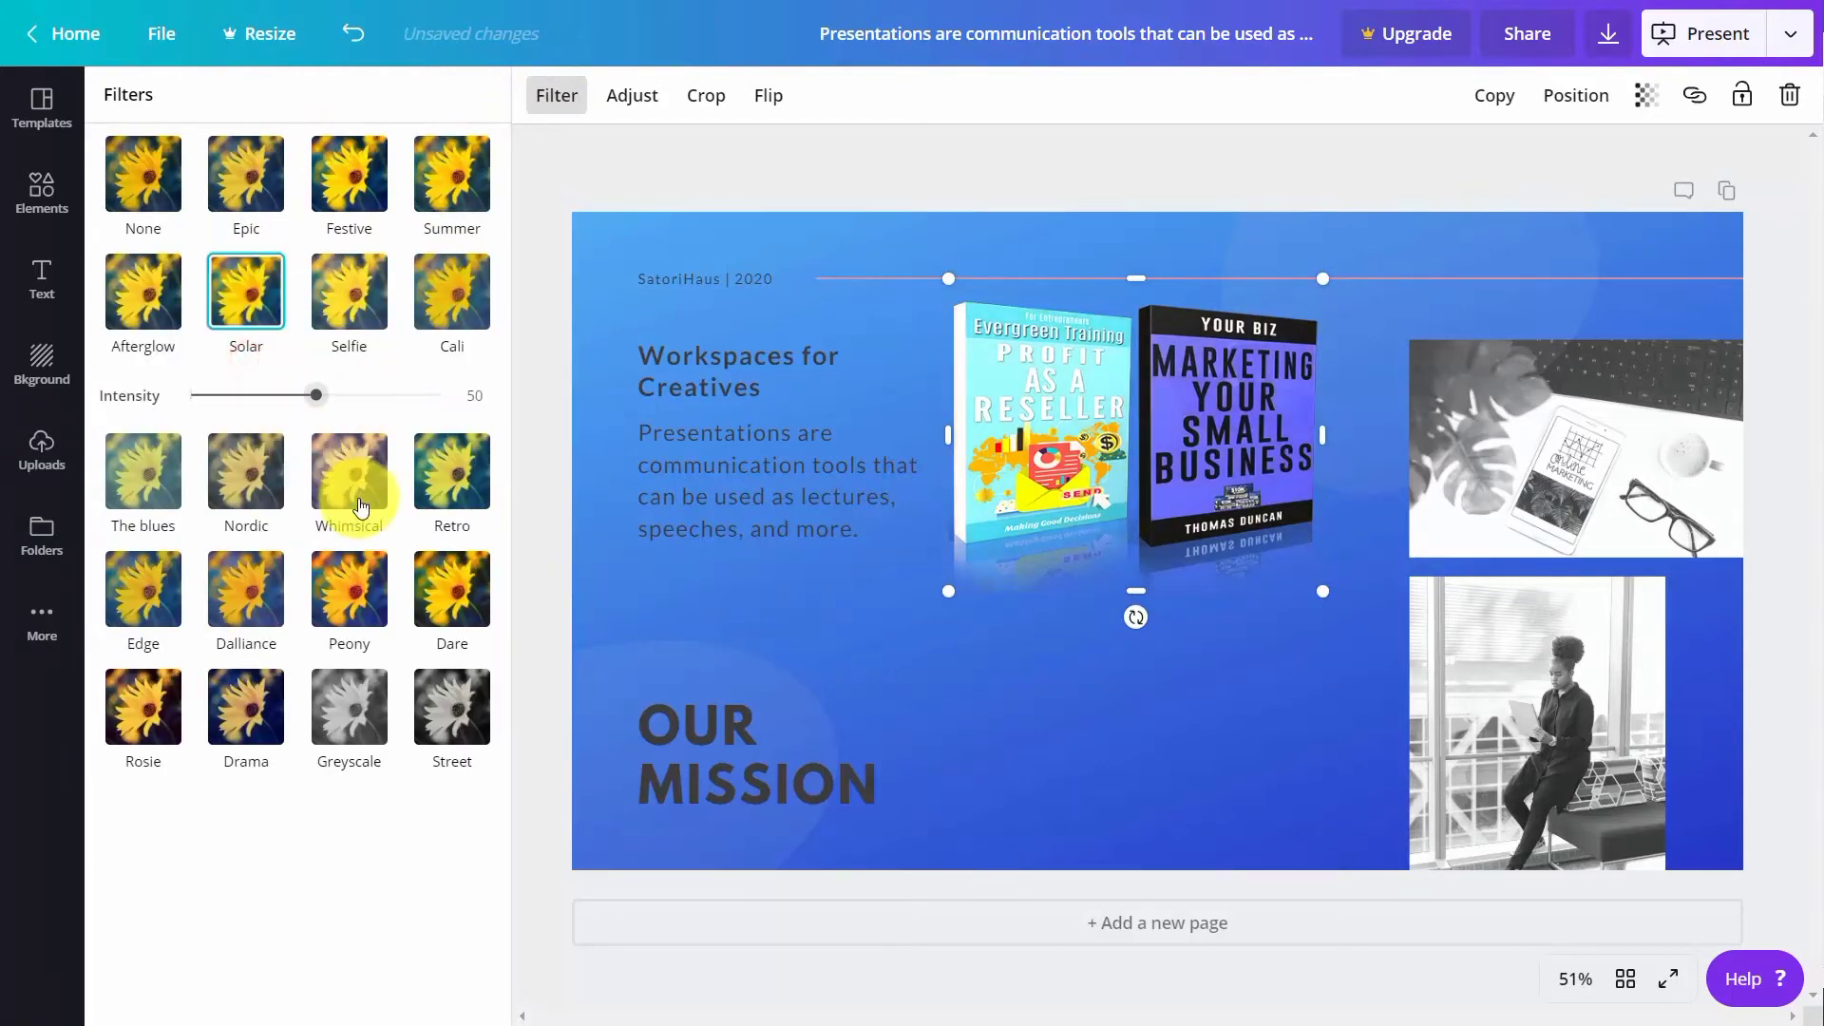
pyautogui.click(361, 489)
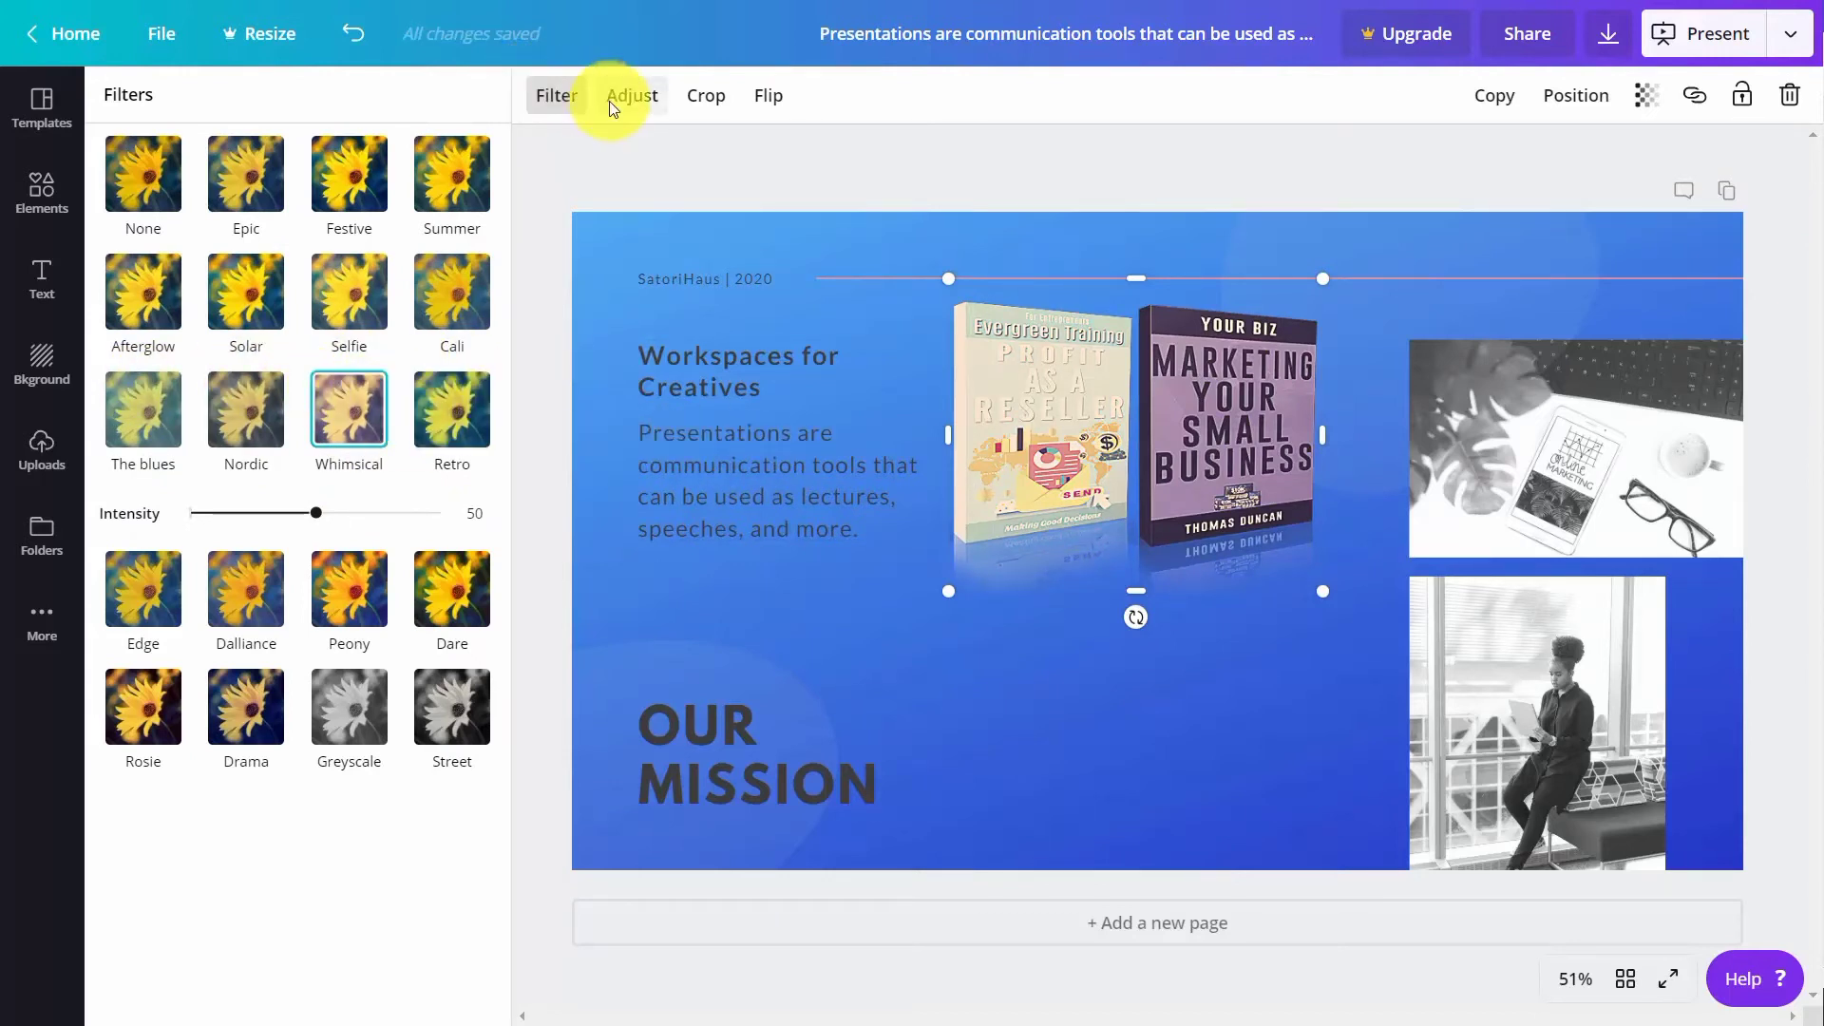
# Add the uploaded eCoaching Success book cover to the slide and place it below the two-book picture
pyautogui.click(38, 423)
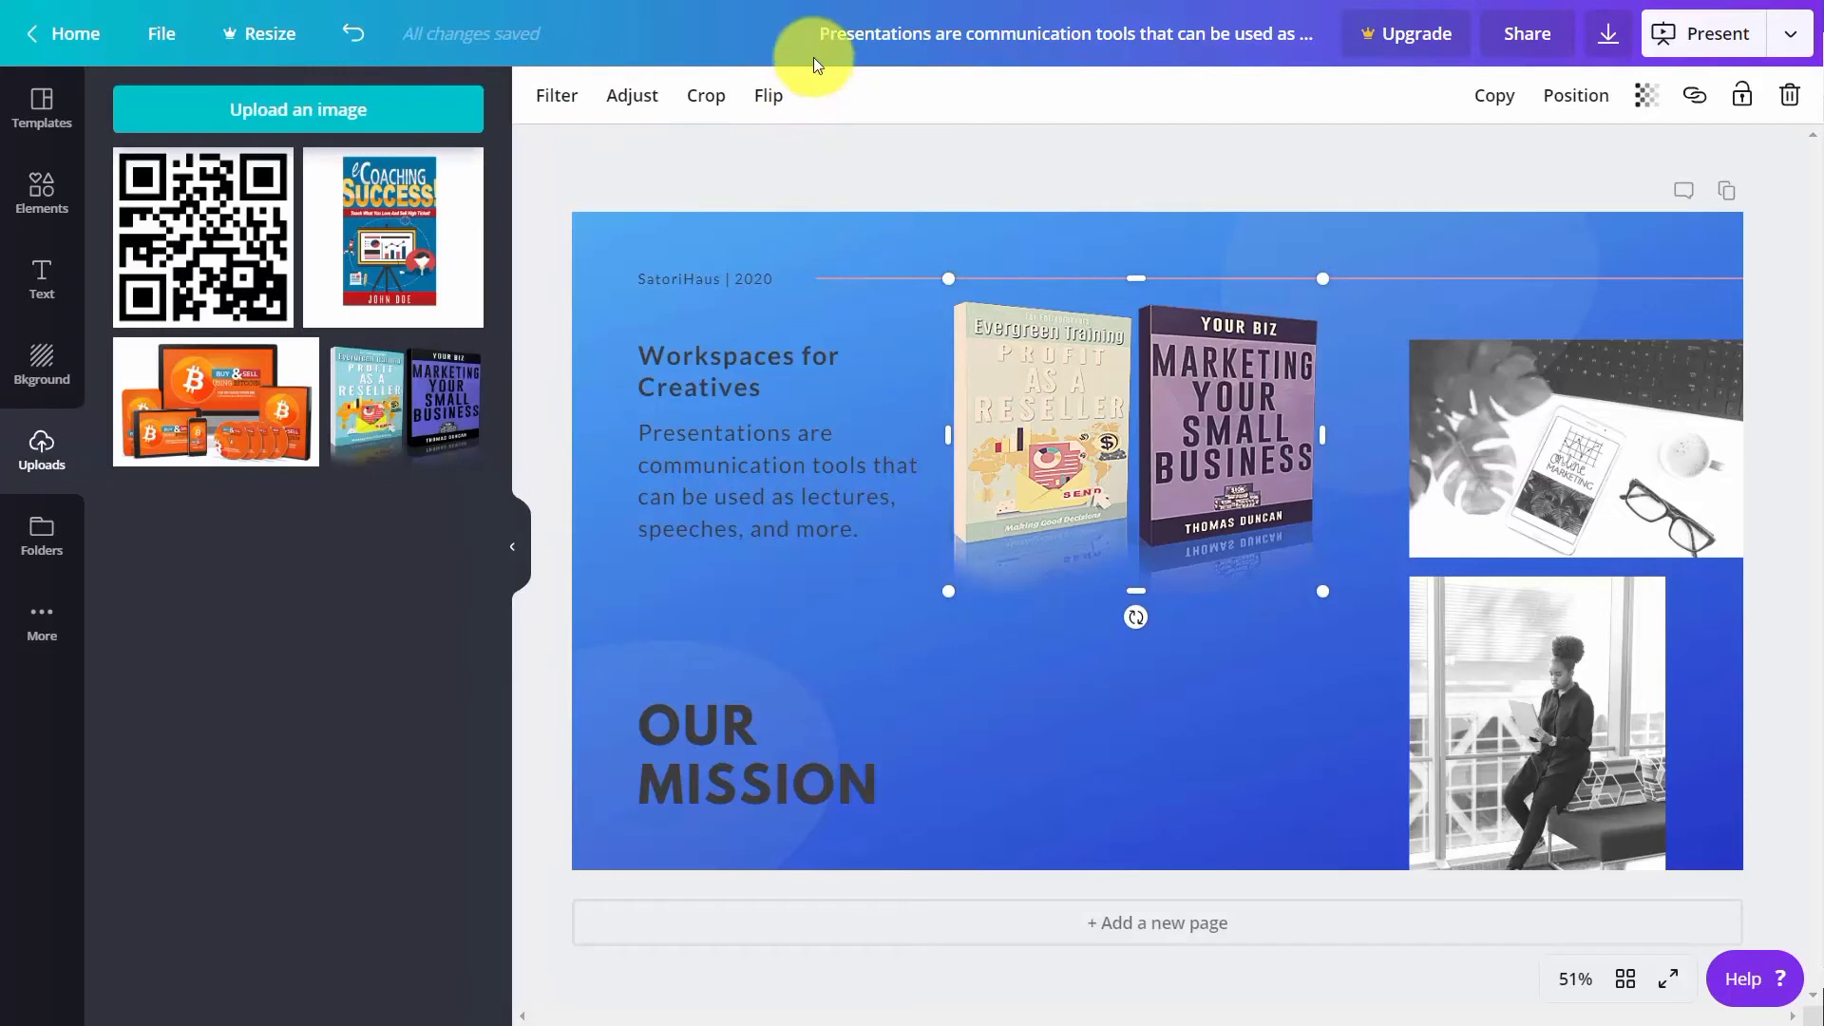
pyautogui.click(380, 236)
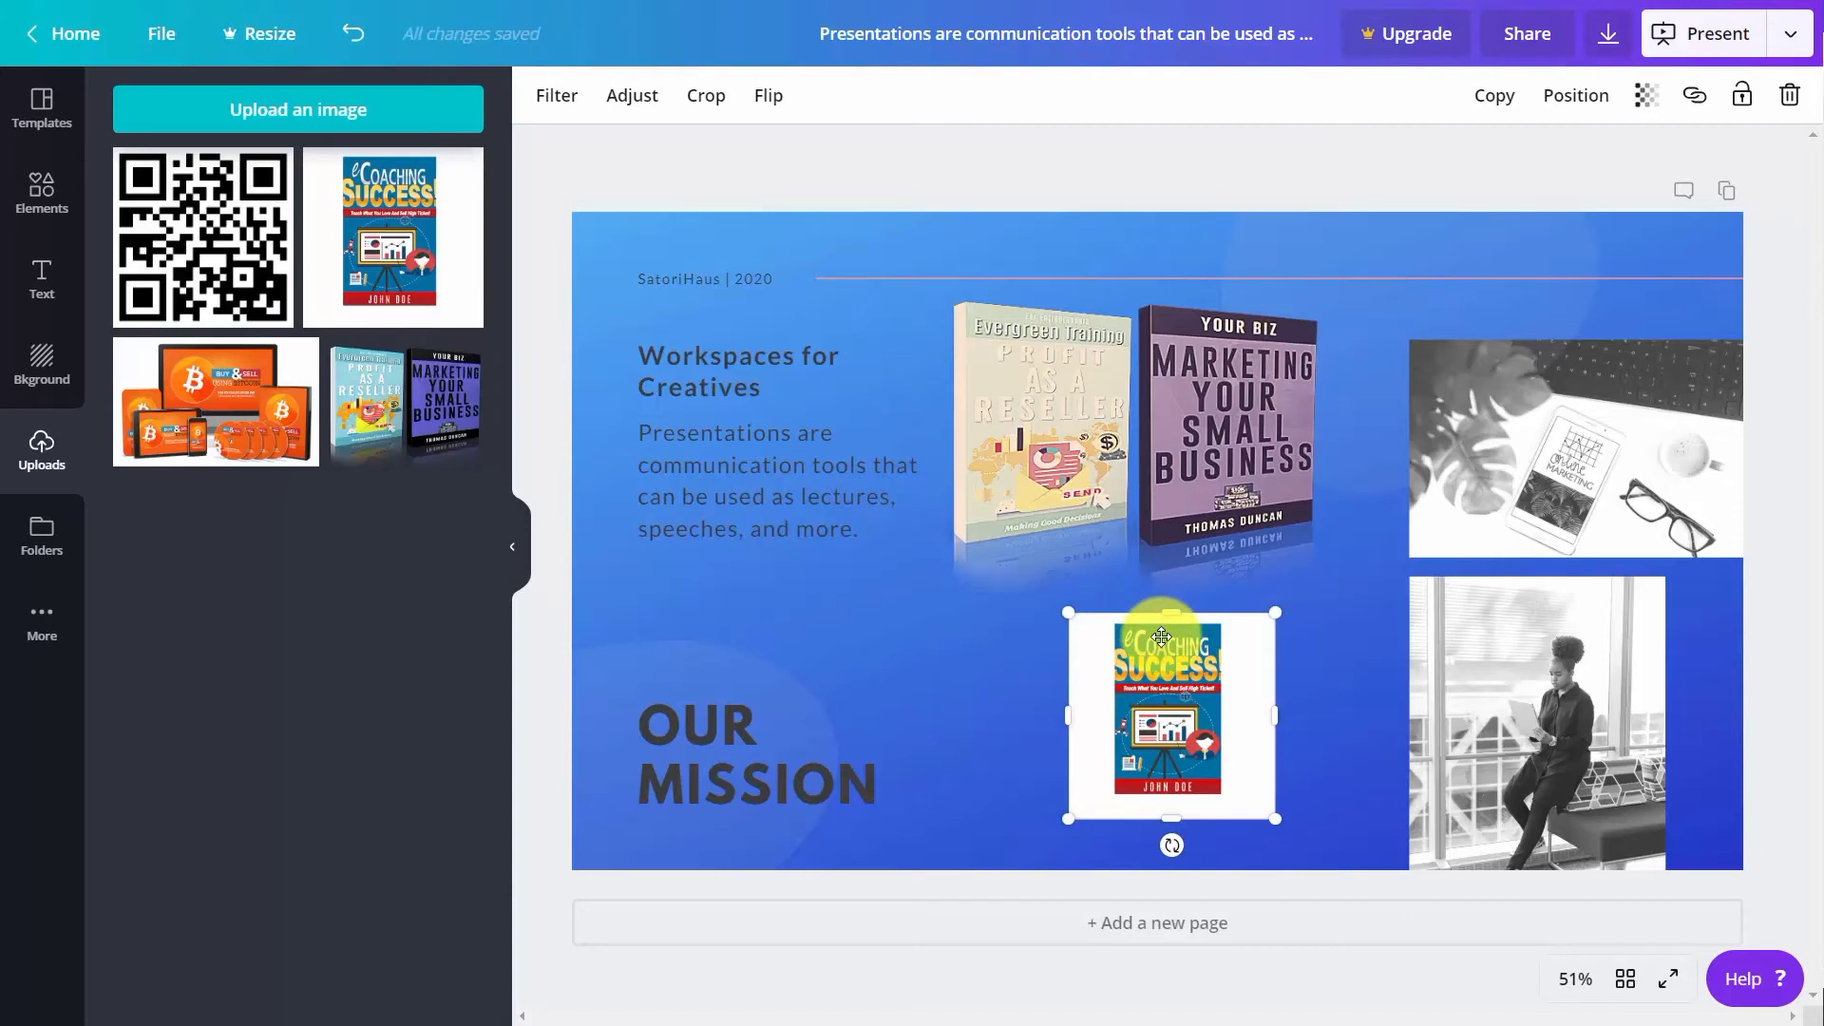
# Open the link entry for the eCoaching Success book cover, and rotate the two-book picture slightly clockwise
pyautogui.click(1691, 93)
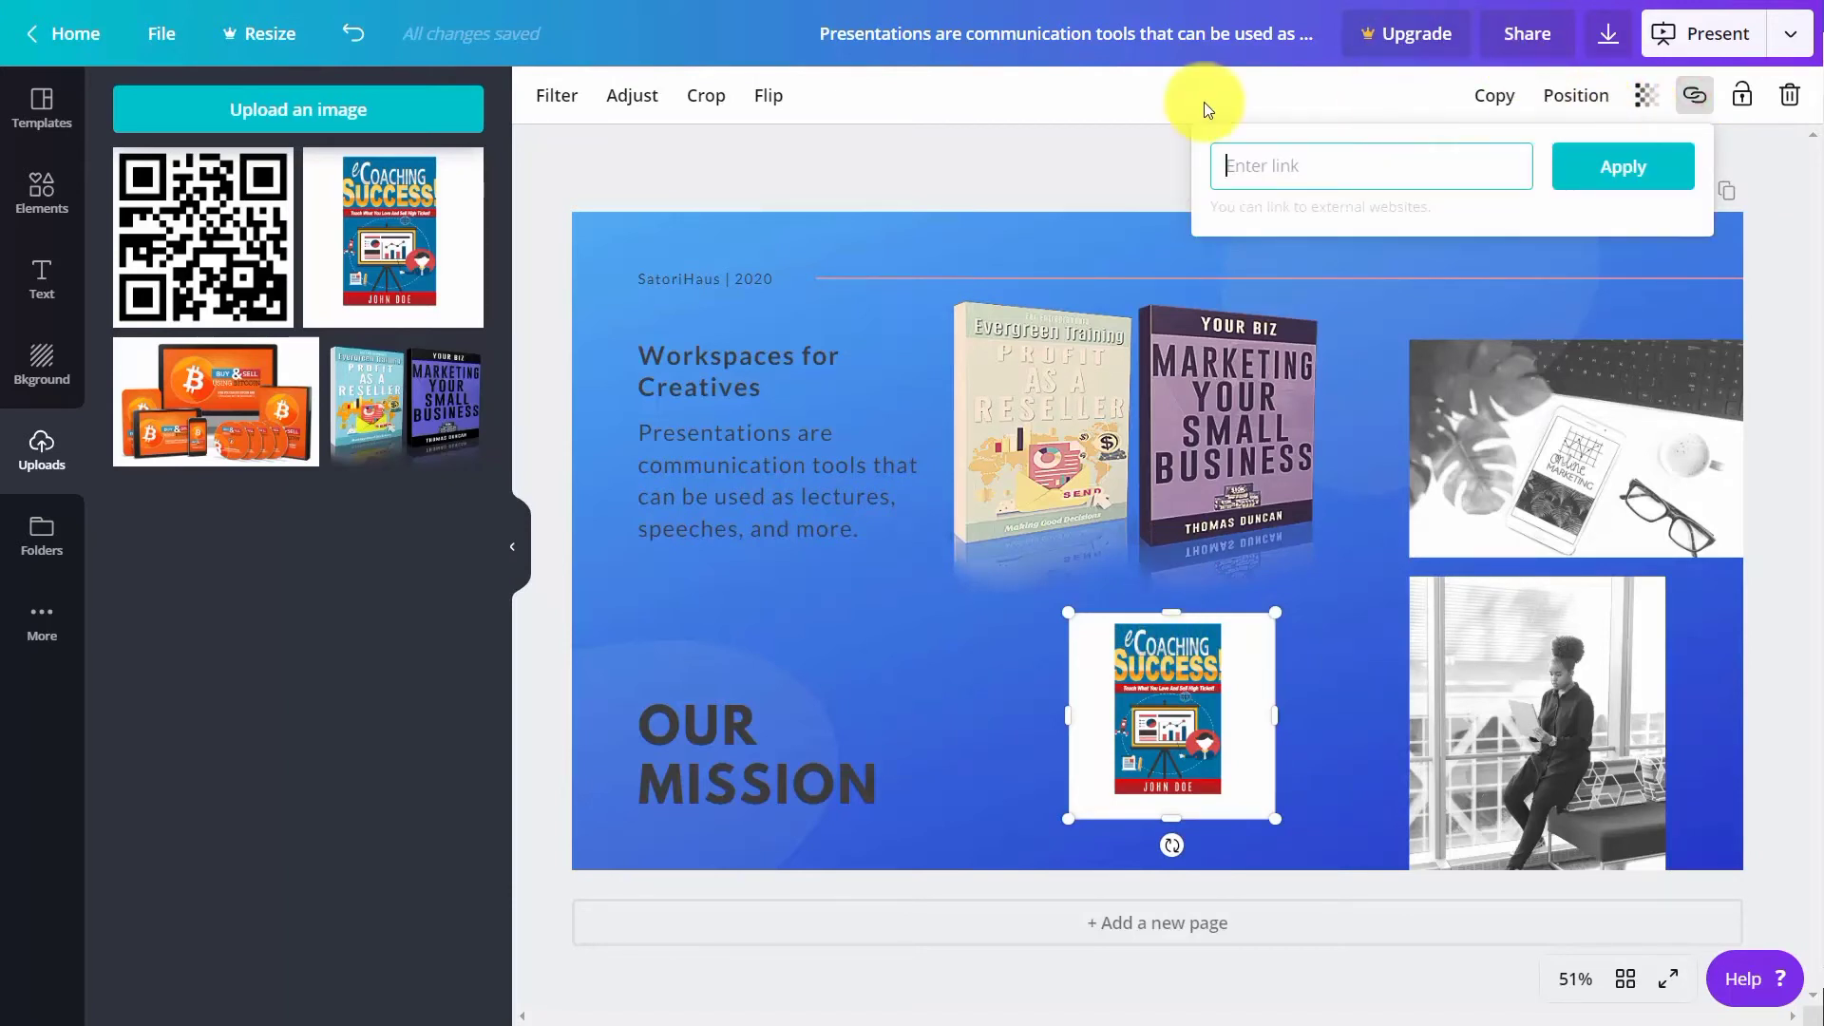
pyautogui.click(1118, 298)
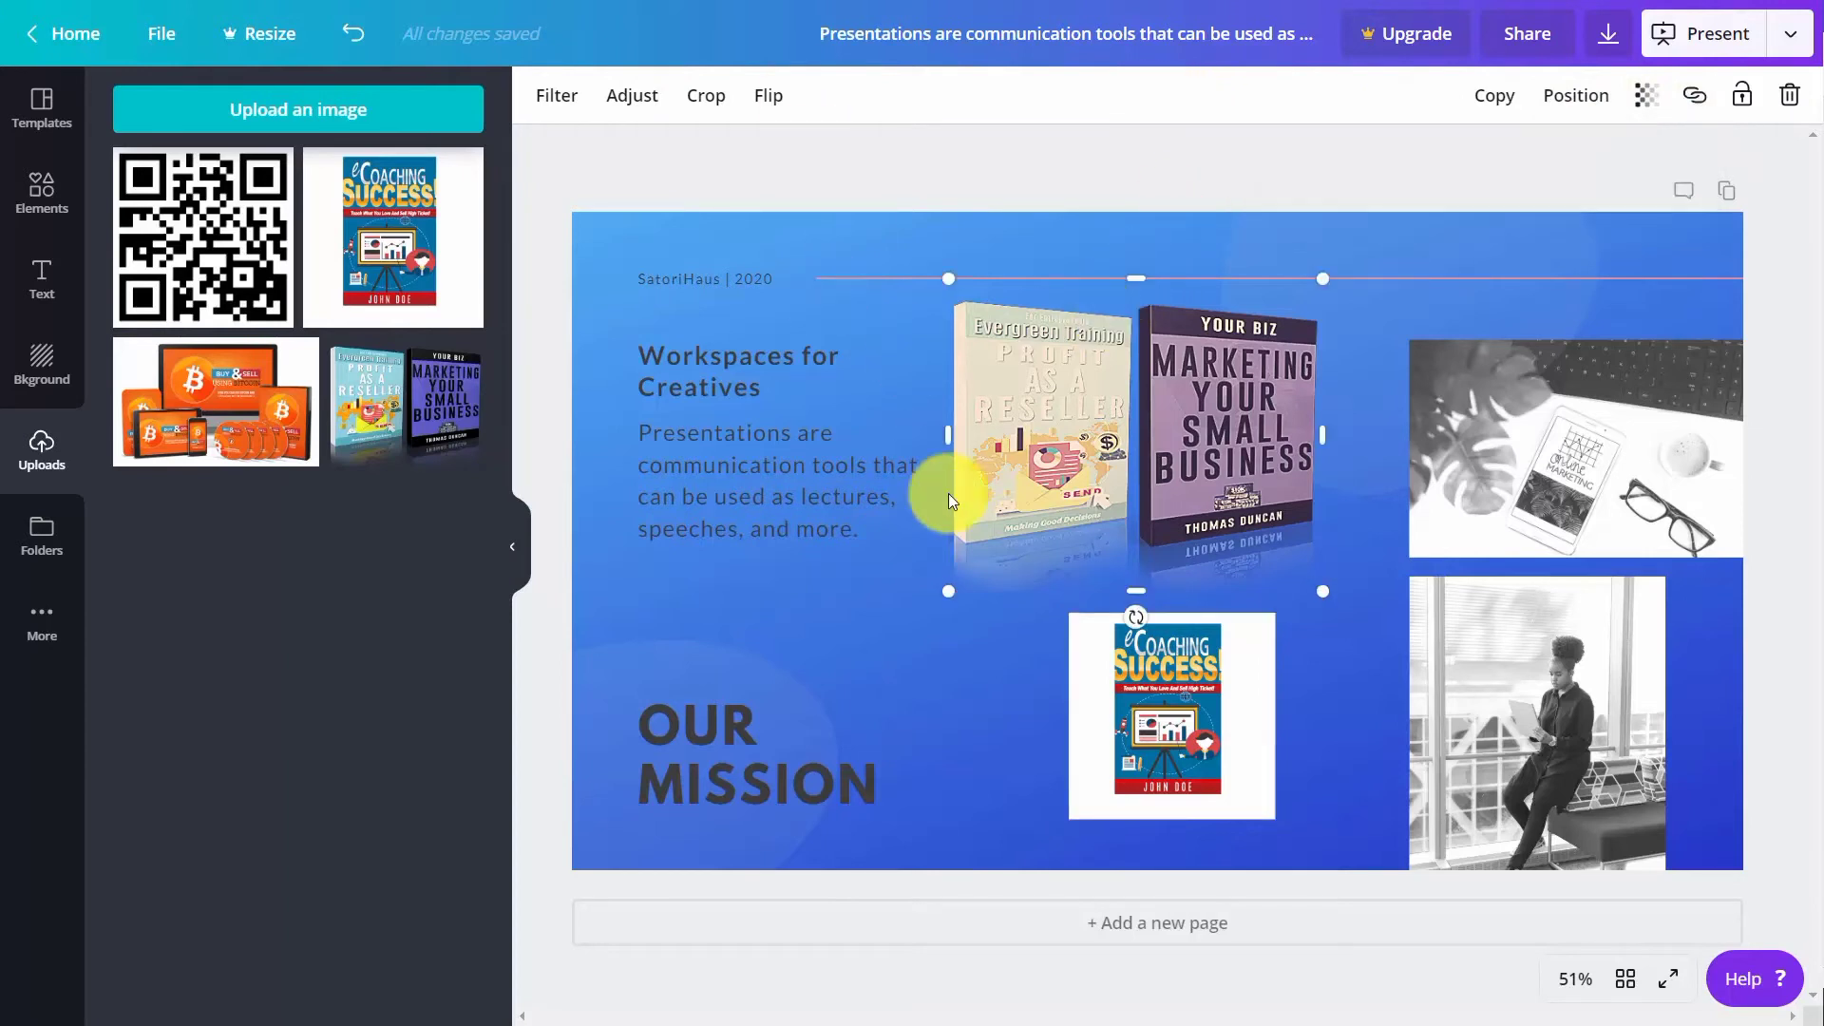
pyautogui.moveTo(1136, 619); pyautogui.dragTo(1143, 665)
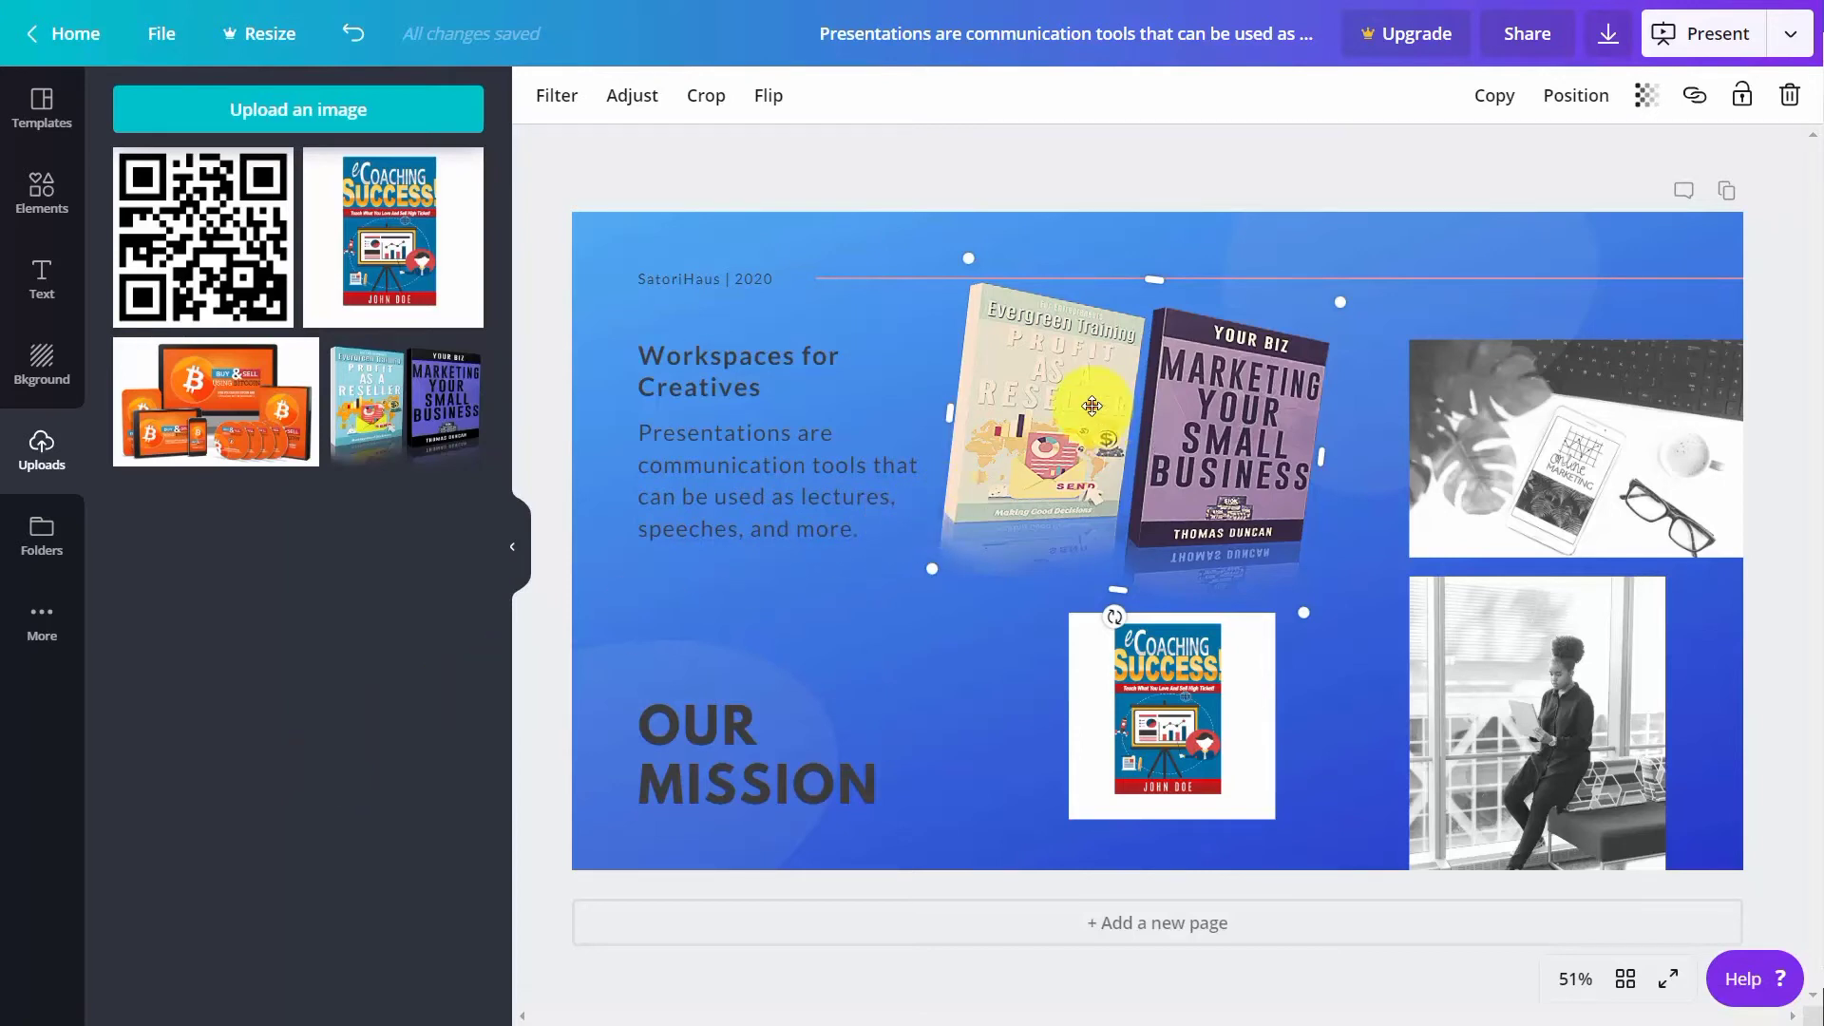
# Delete the two-book picture and the eCoaching Success book cover from the slide
pyautogui.press('Delete')
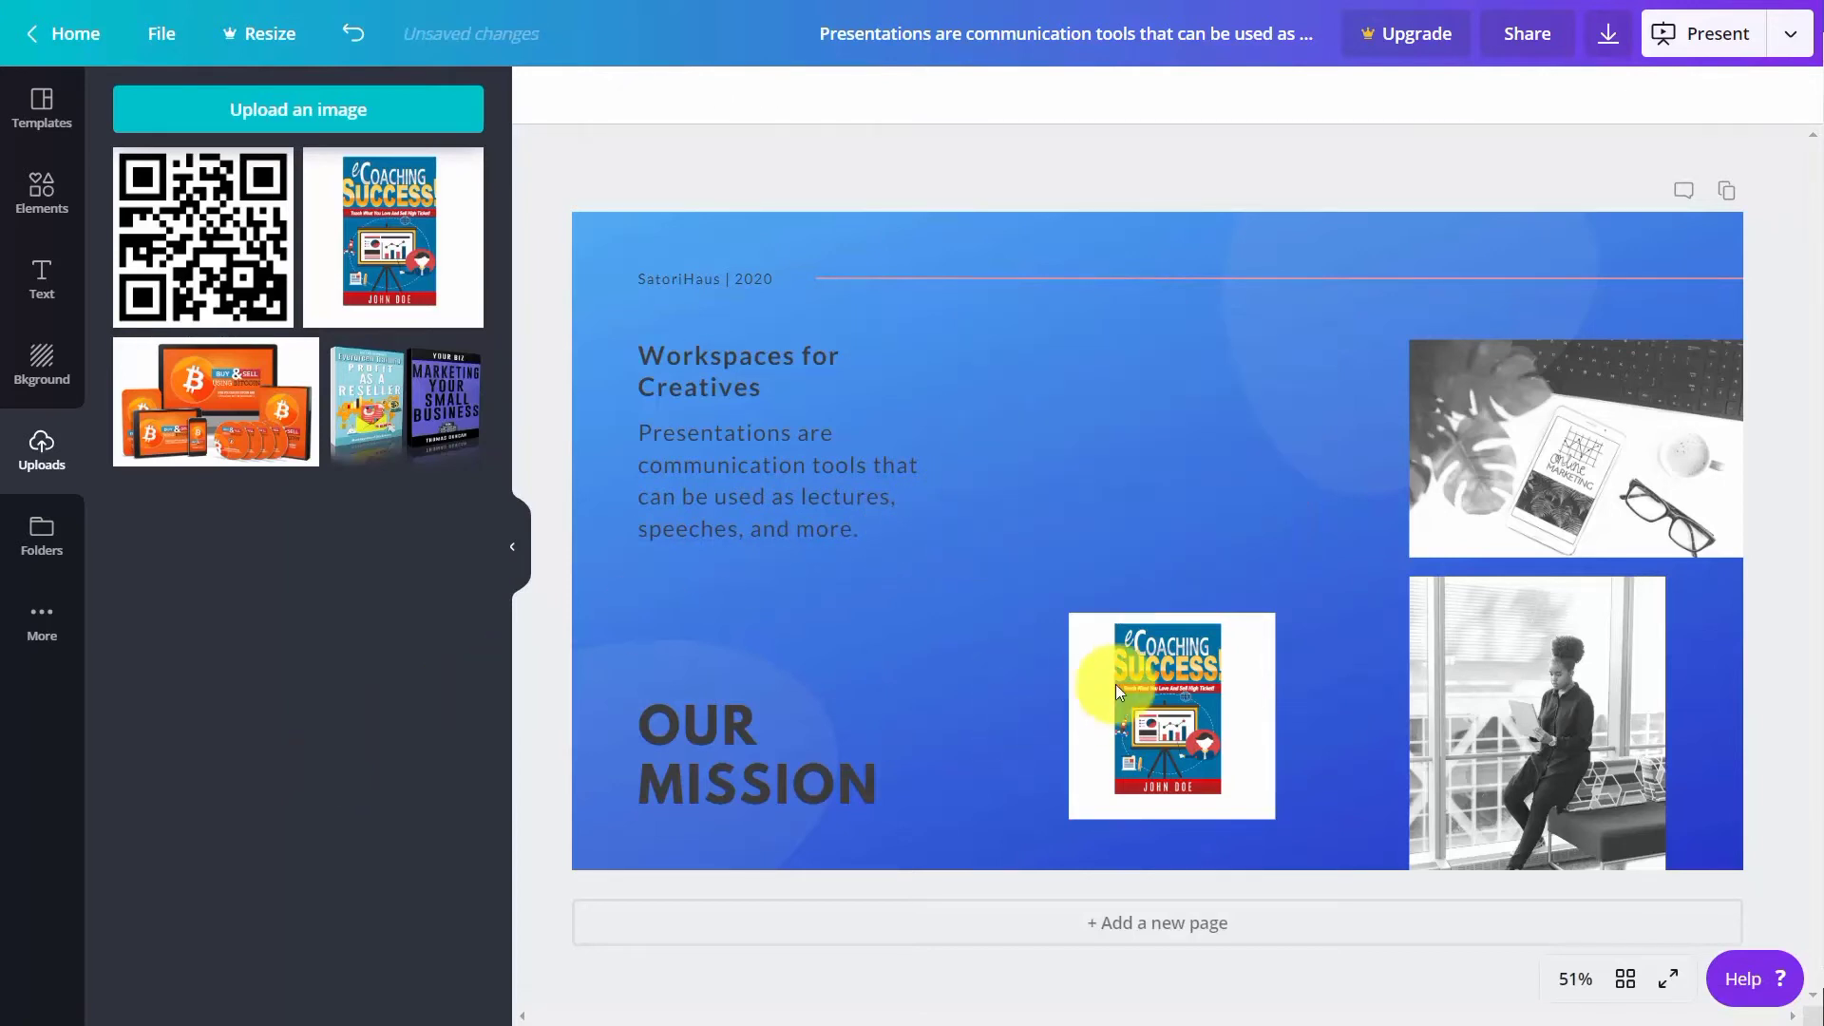
pyautogui.click(1127, 681)
pyautogui.press('Delete')
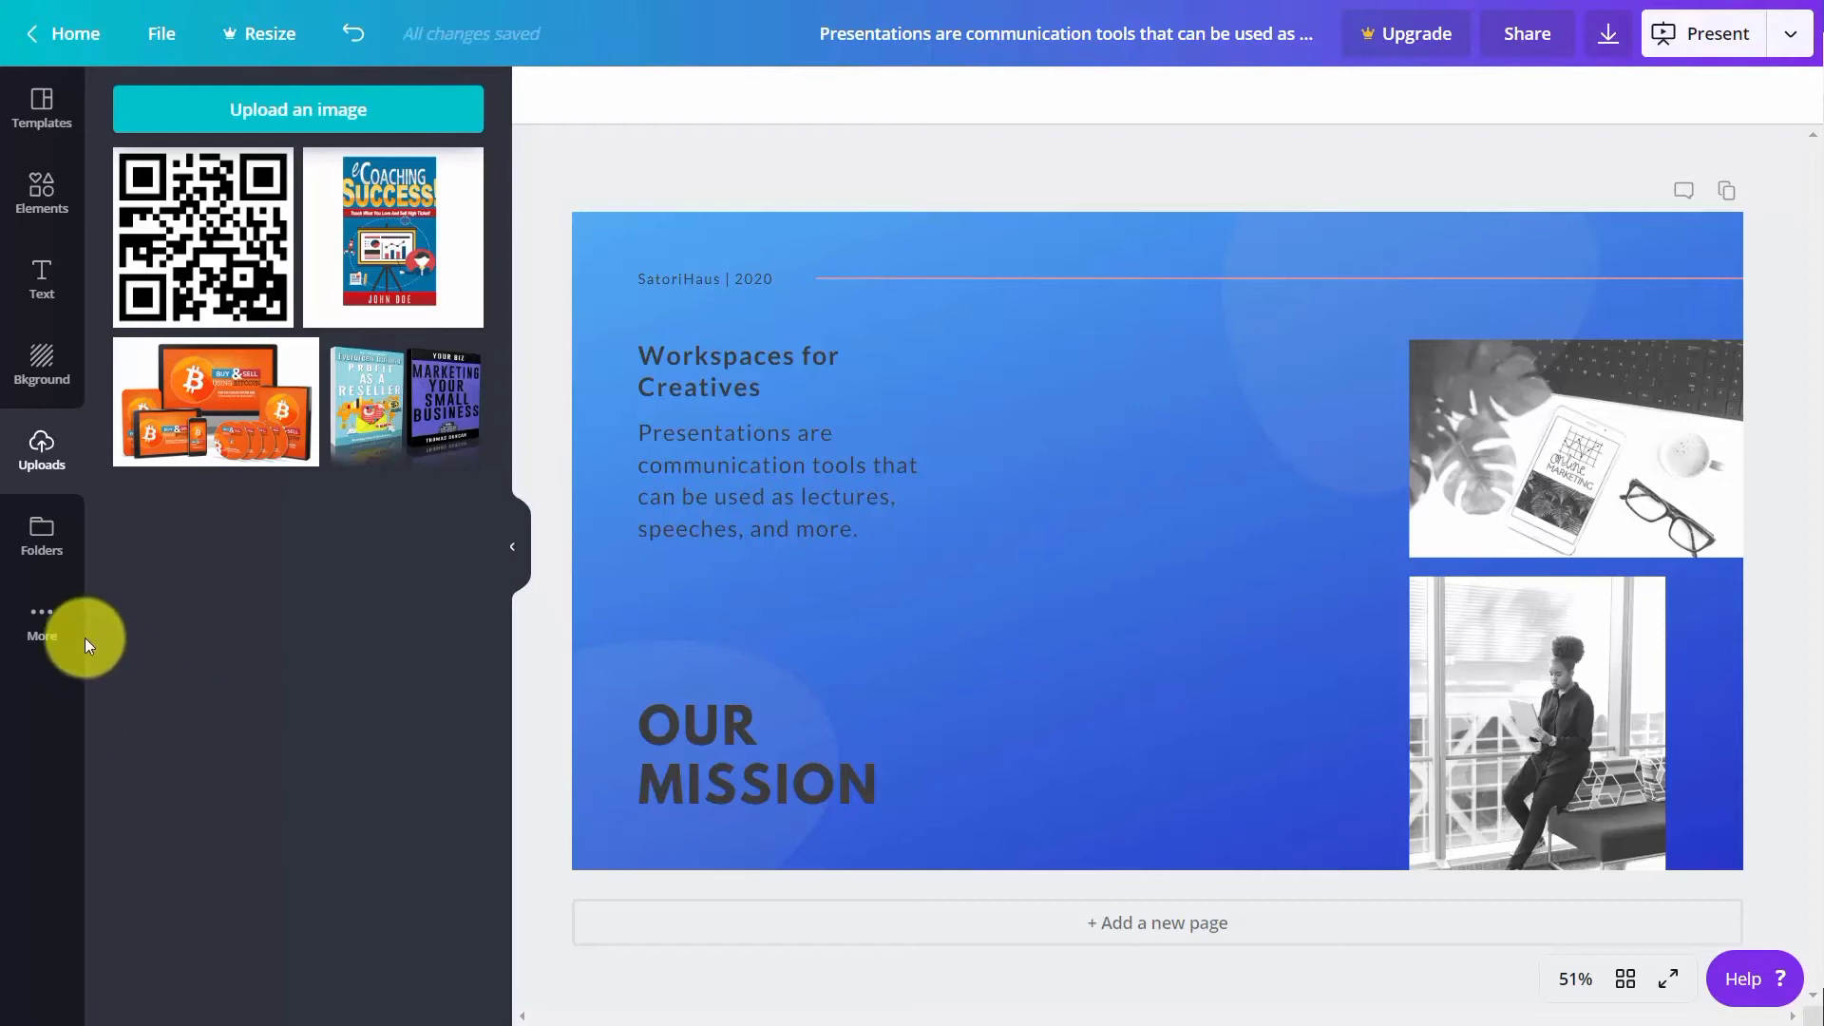
# Embed the sample TED video on the slide, and embed another TED talk about physics and marketing from its pasted web link
pyautogui.click(41, 625)
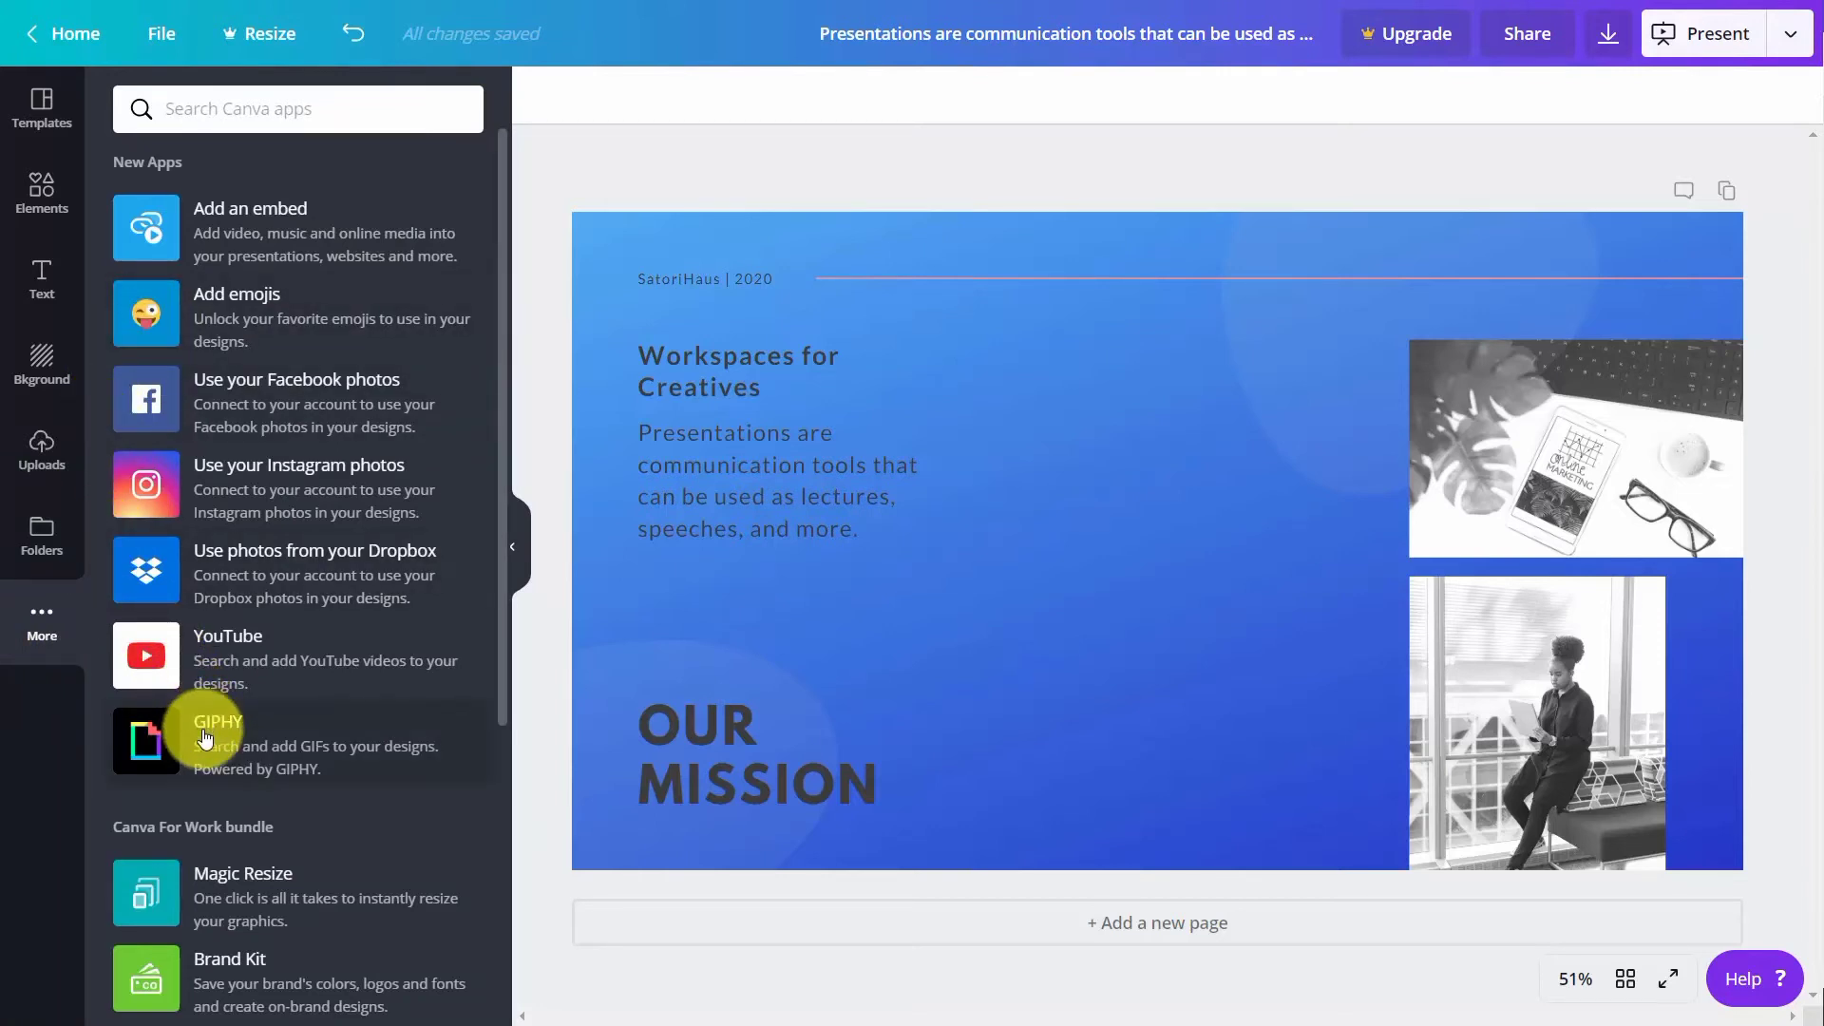
pyautogui.click(251, 232)
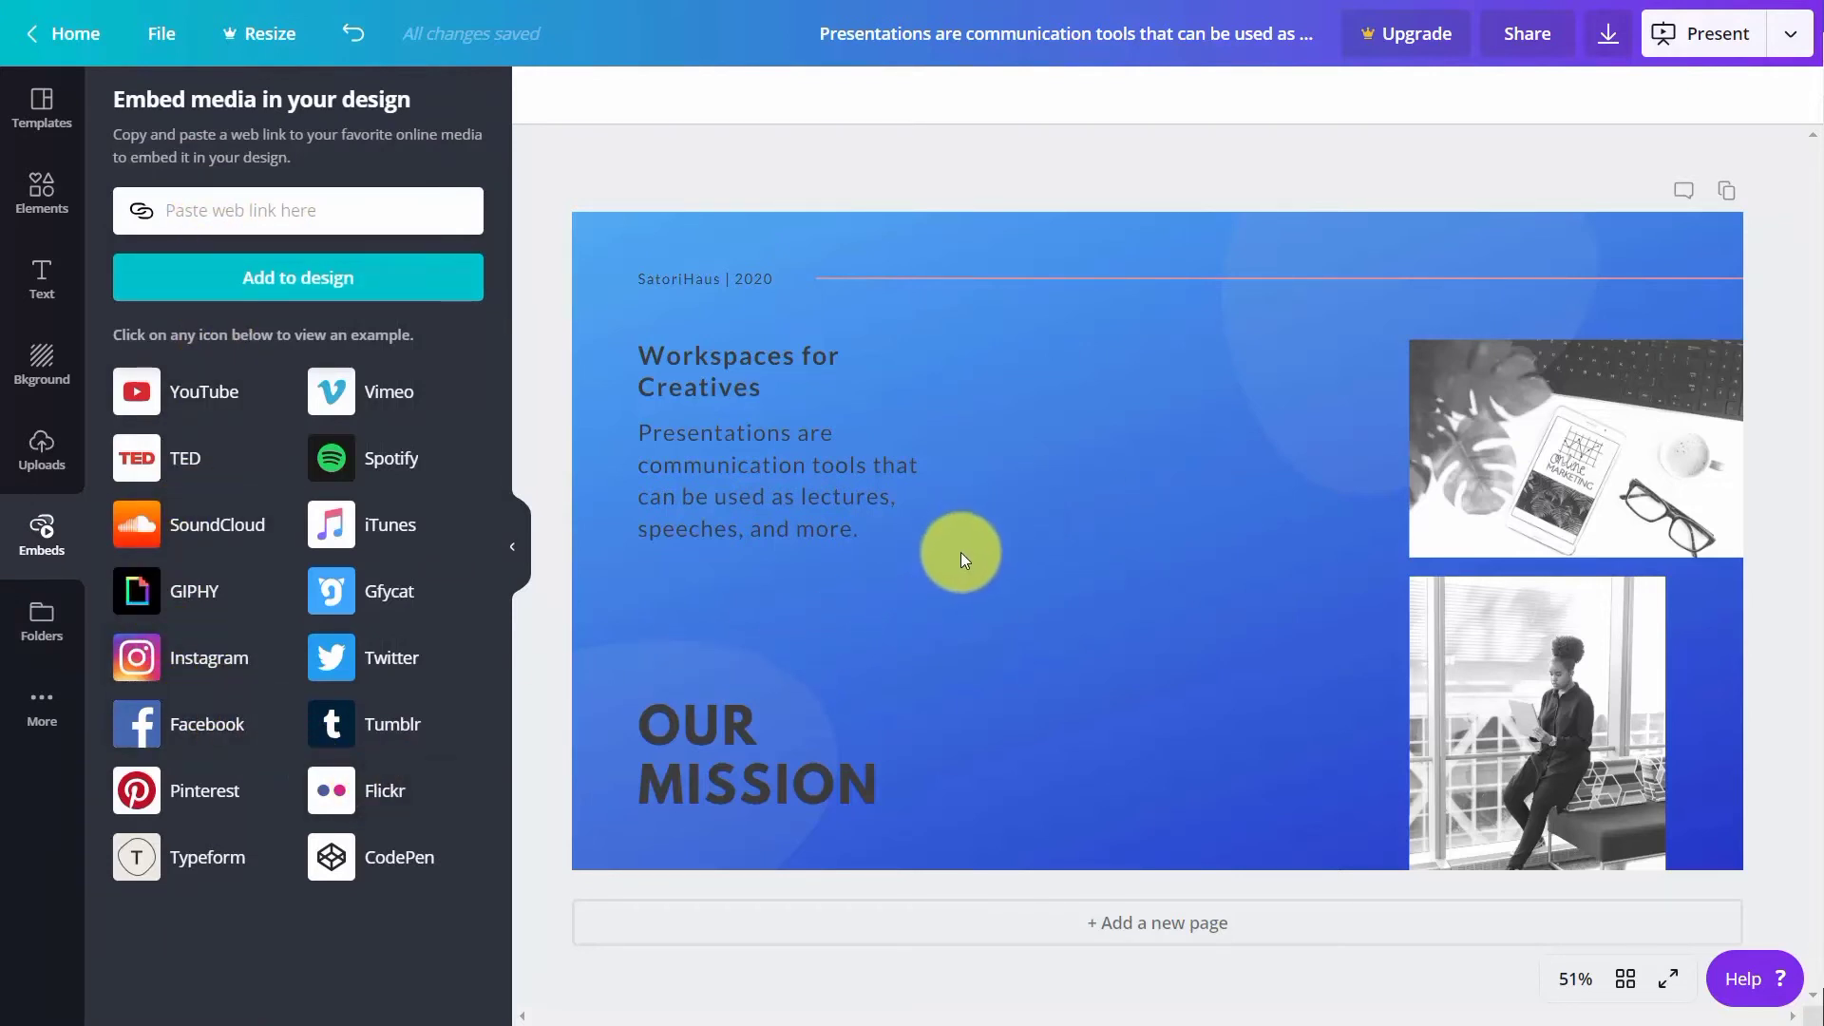
pyautogui.click(178, 469)
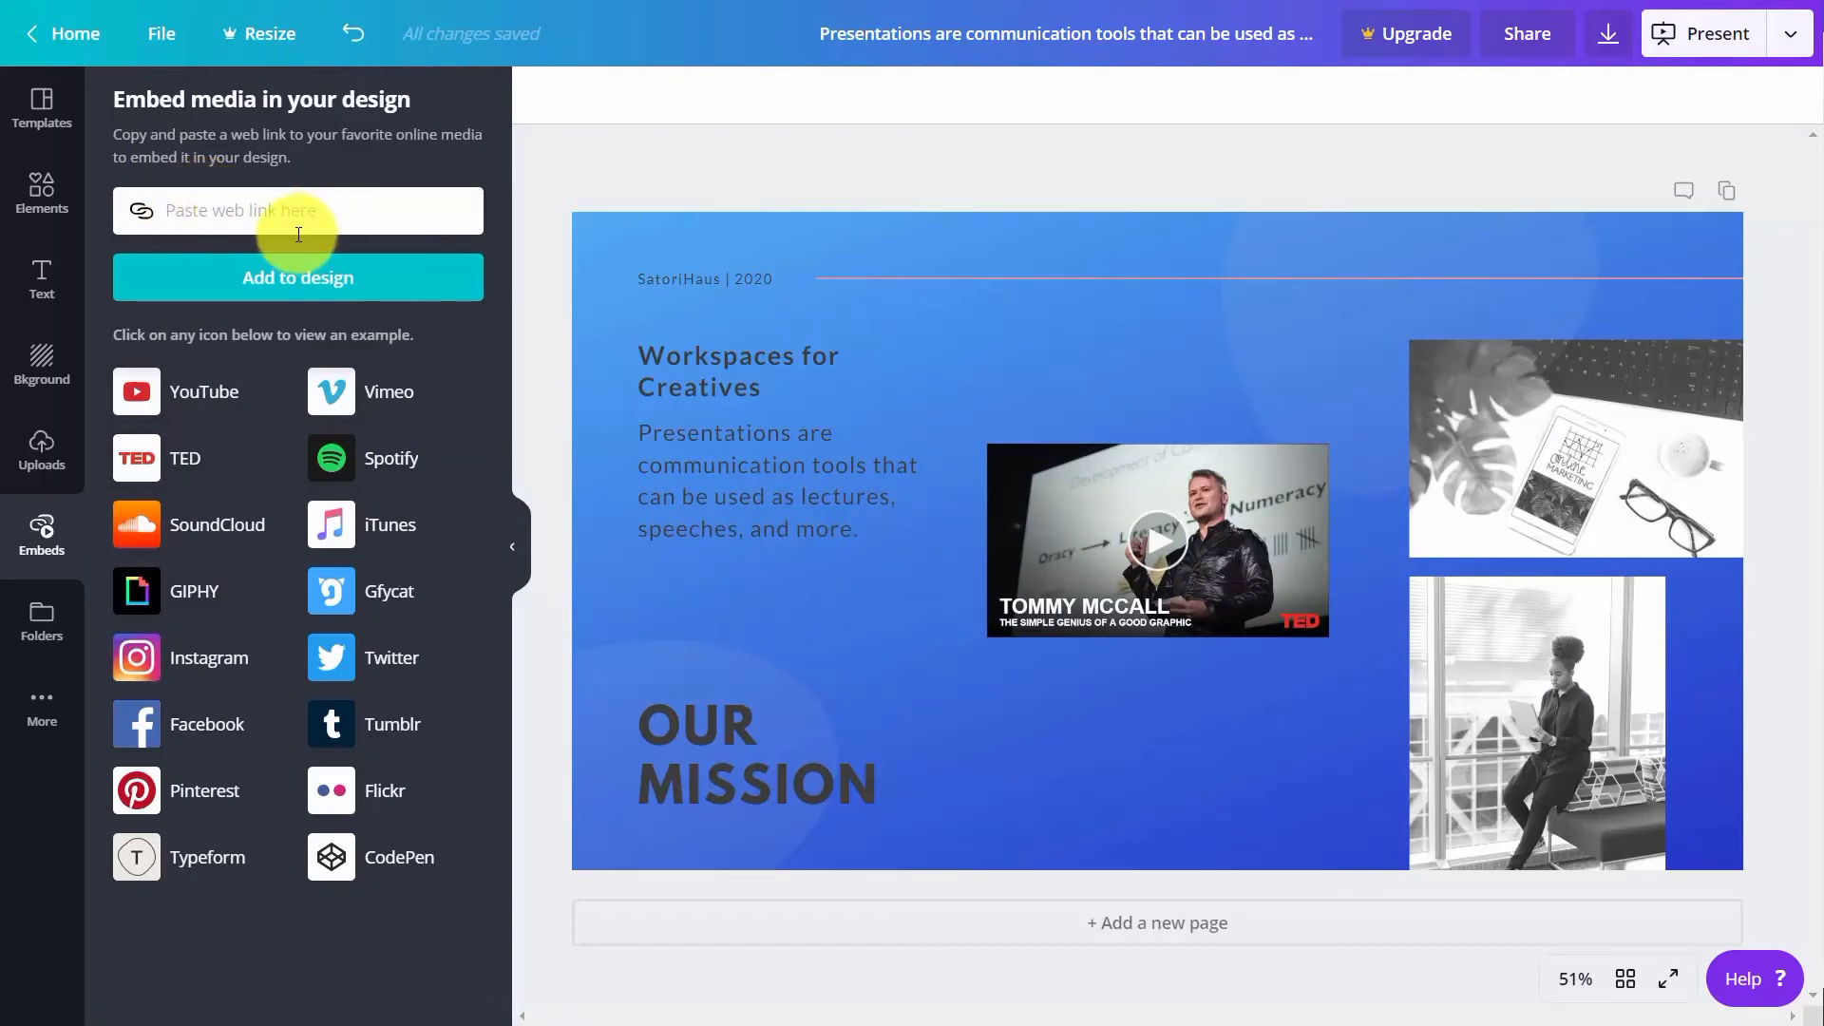
pyautogui.hotkey('ctrl', 'v')
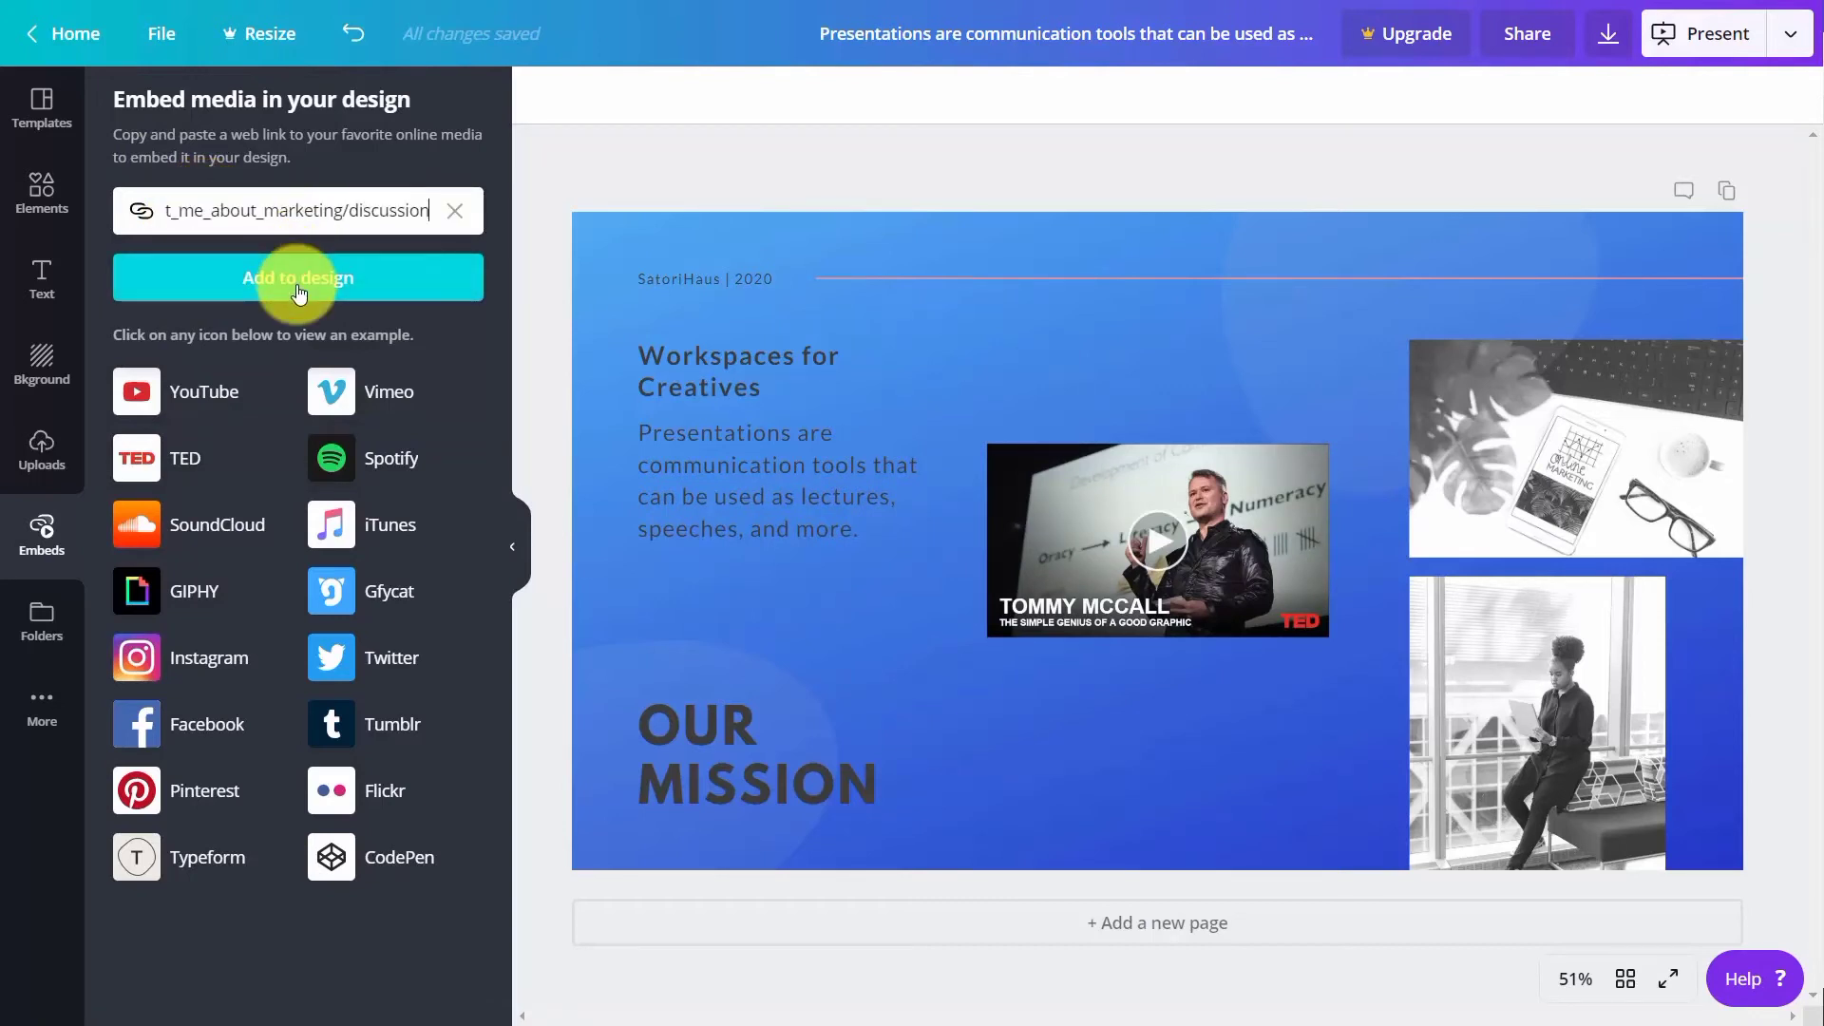
pyautogui.click(294, 285)
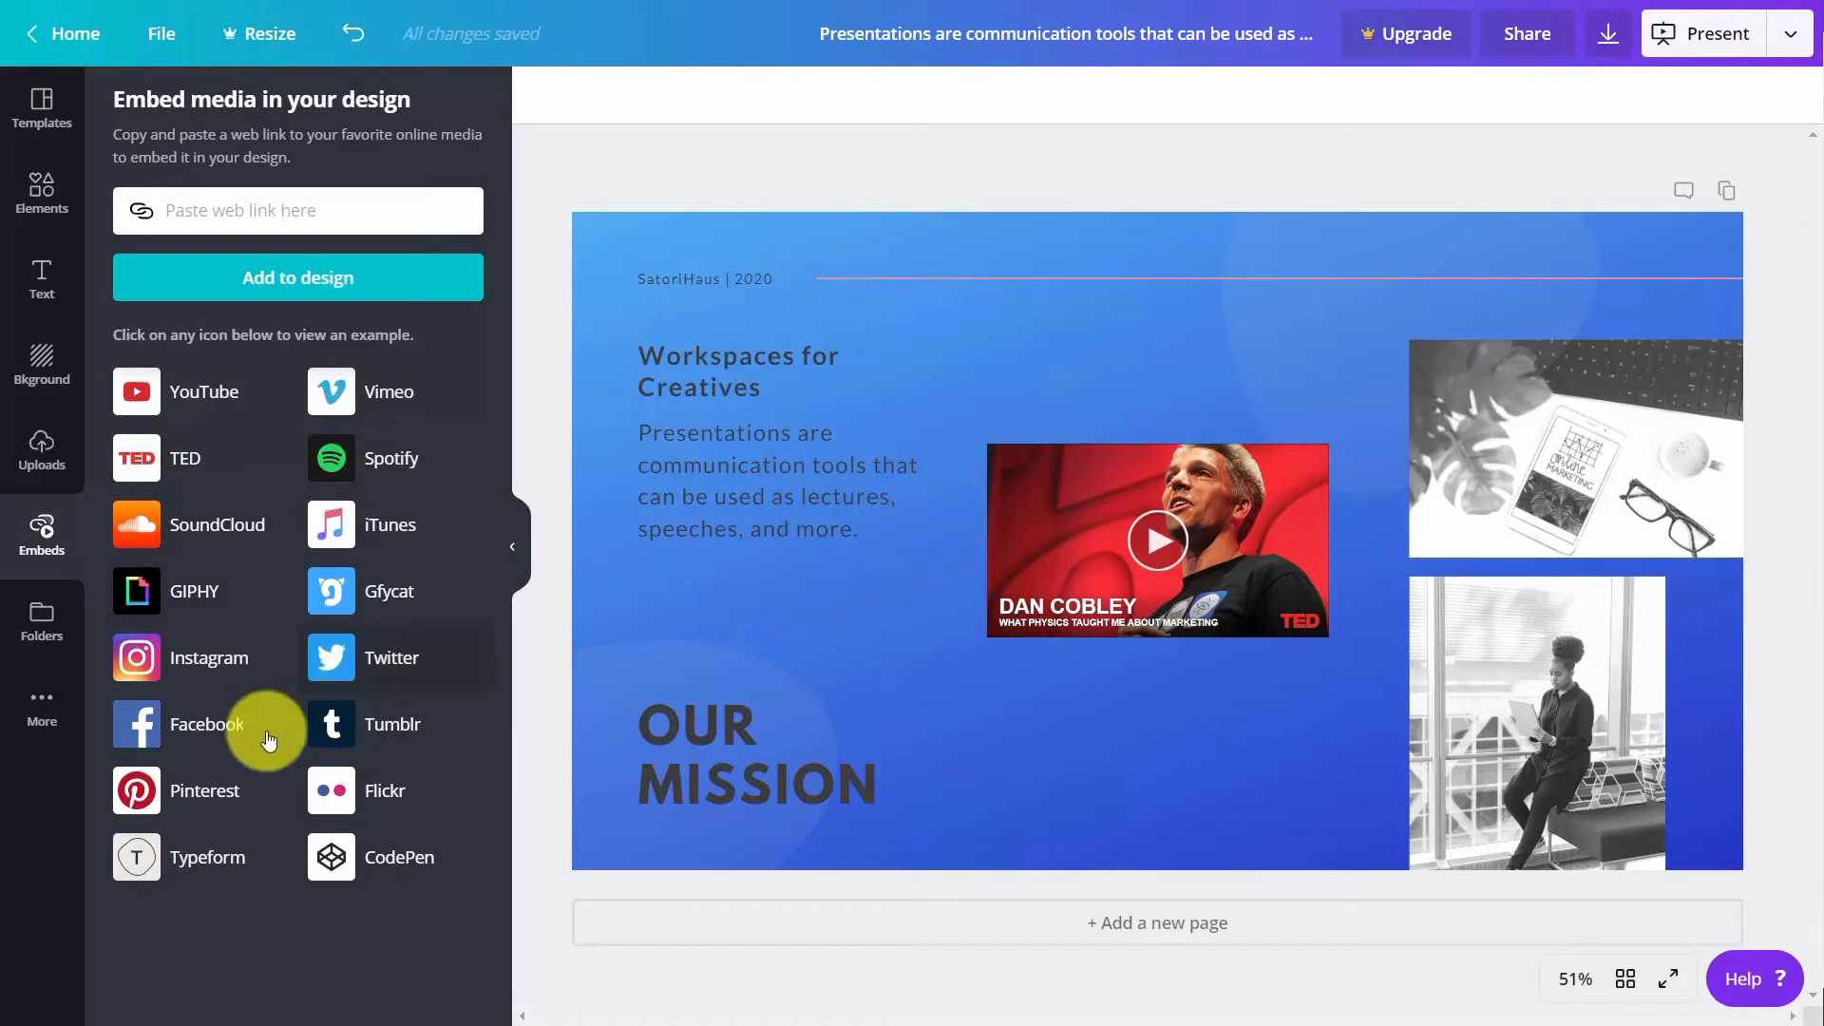
# Look over the additional apps on offer, and delete the embedded TED video from the slide
pyautogui.click(42, 704)
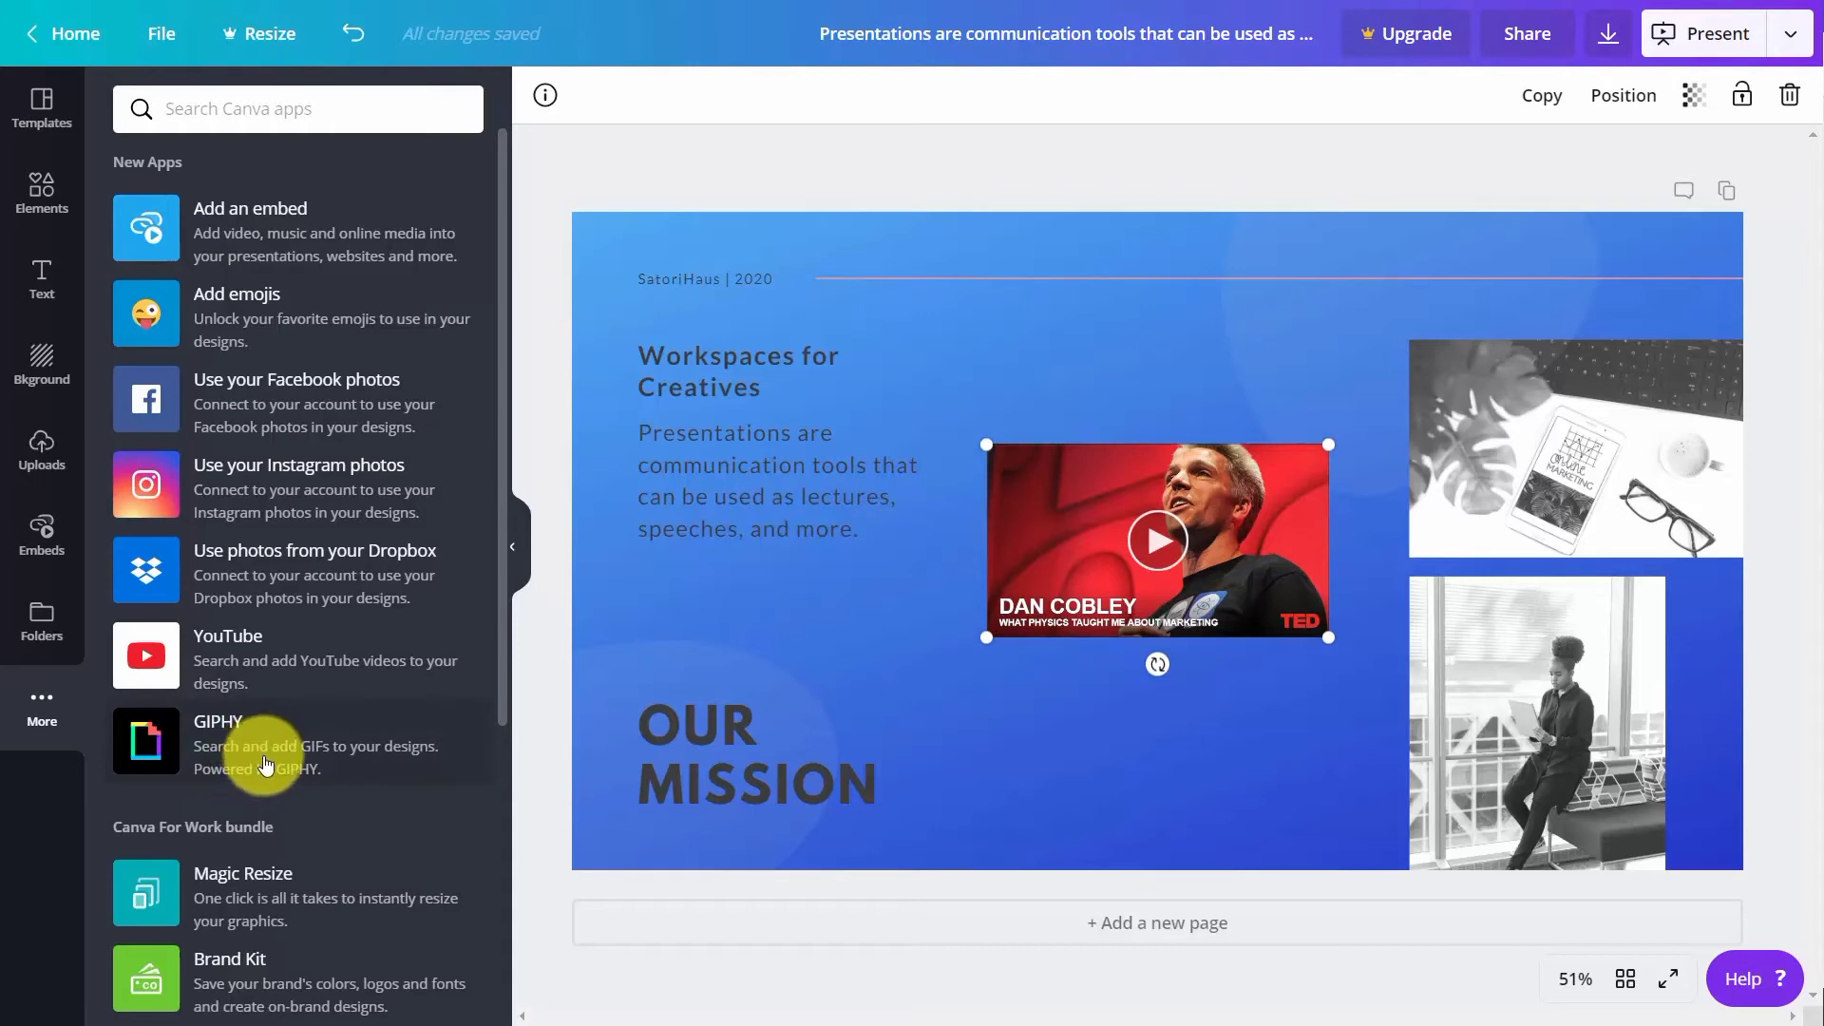
pyautogui.press('Delete')
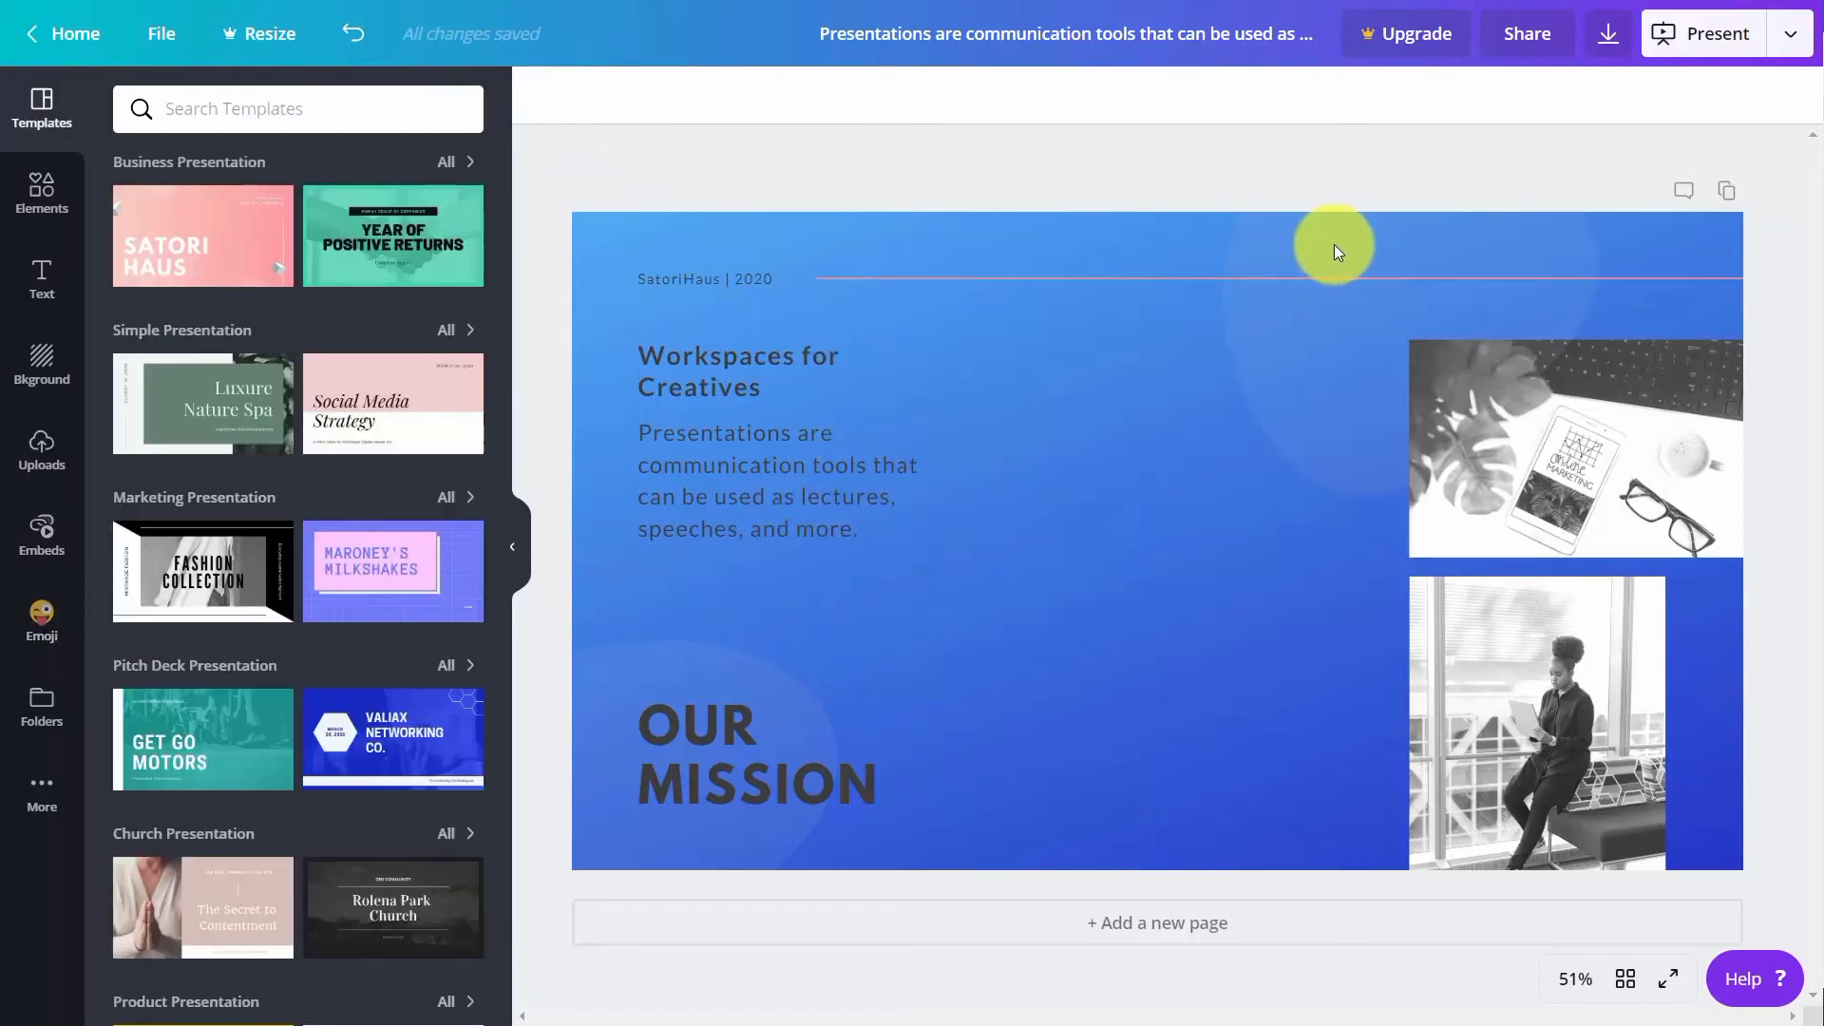
# Download the slide as a PNG under the suggested file name and view the saved image
pyautogui.click(1606, 36)
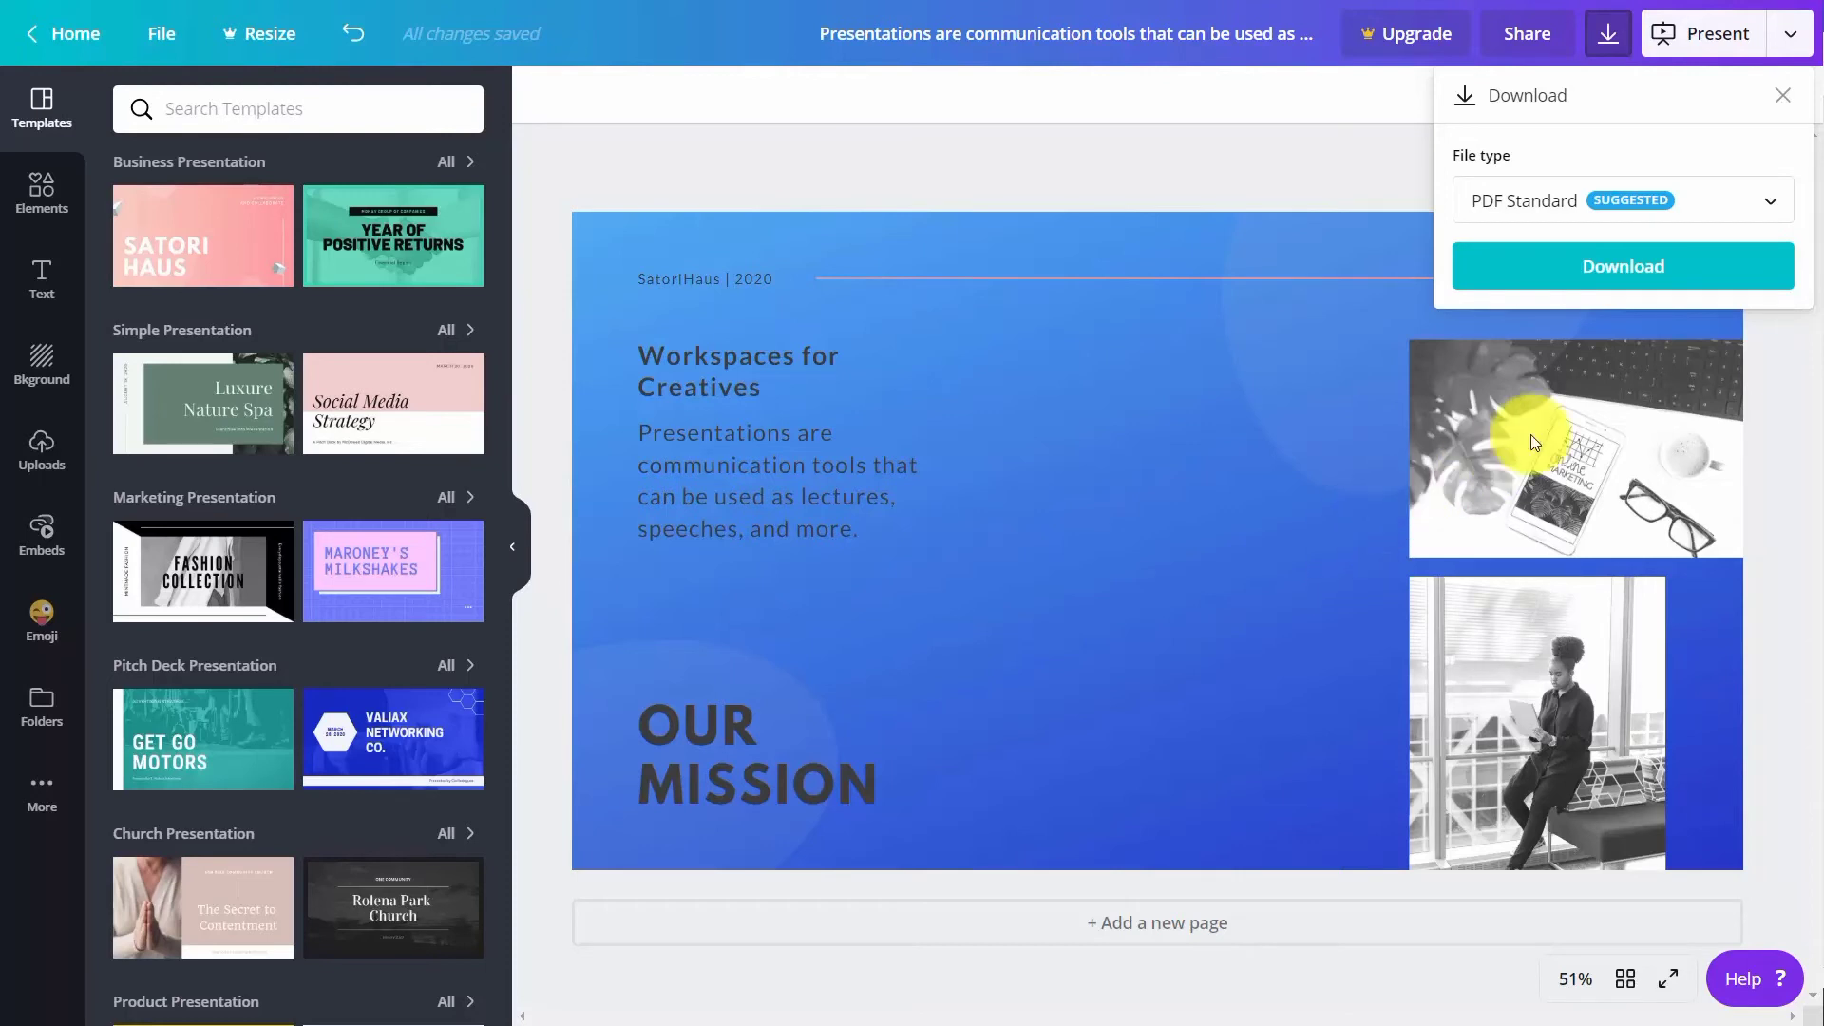
pyautogui.click(1721, 203)
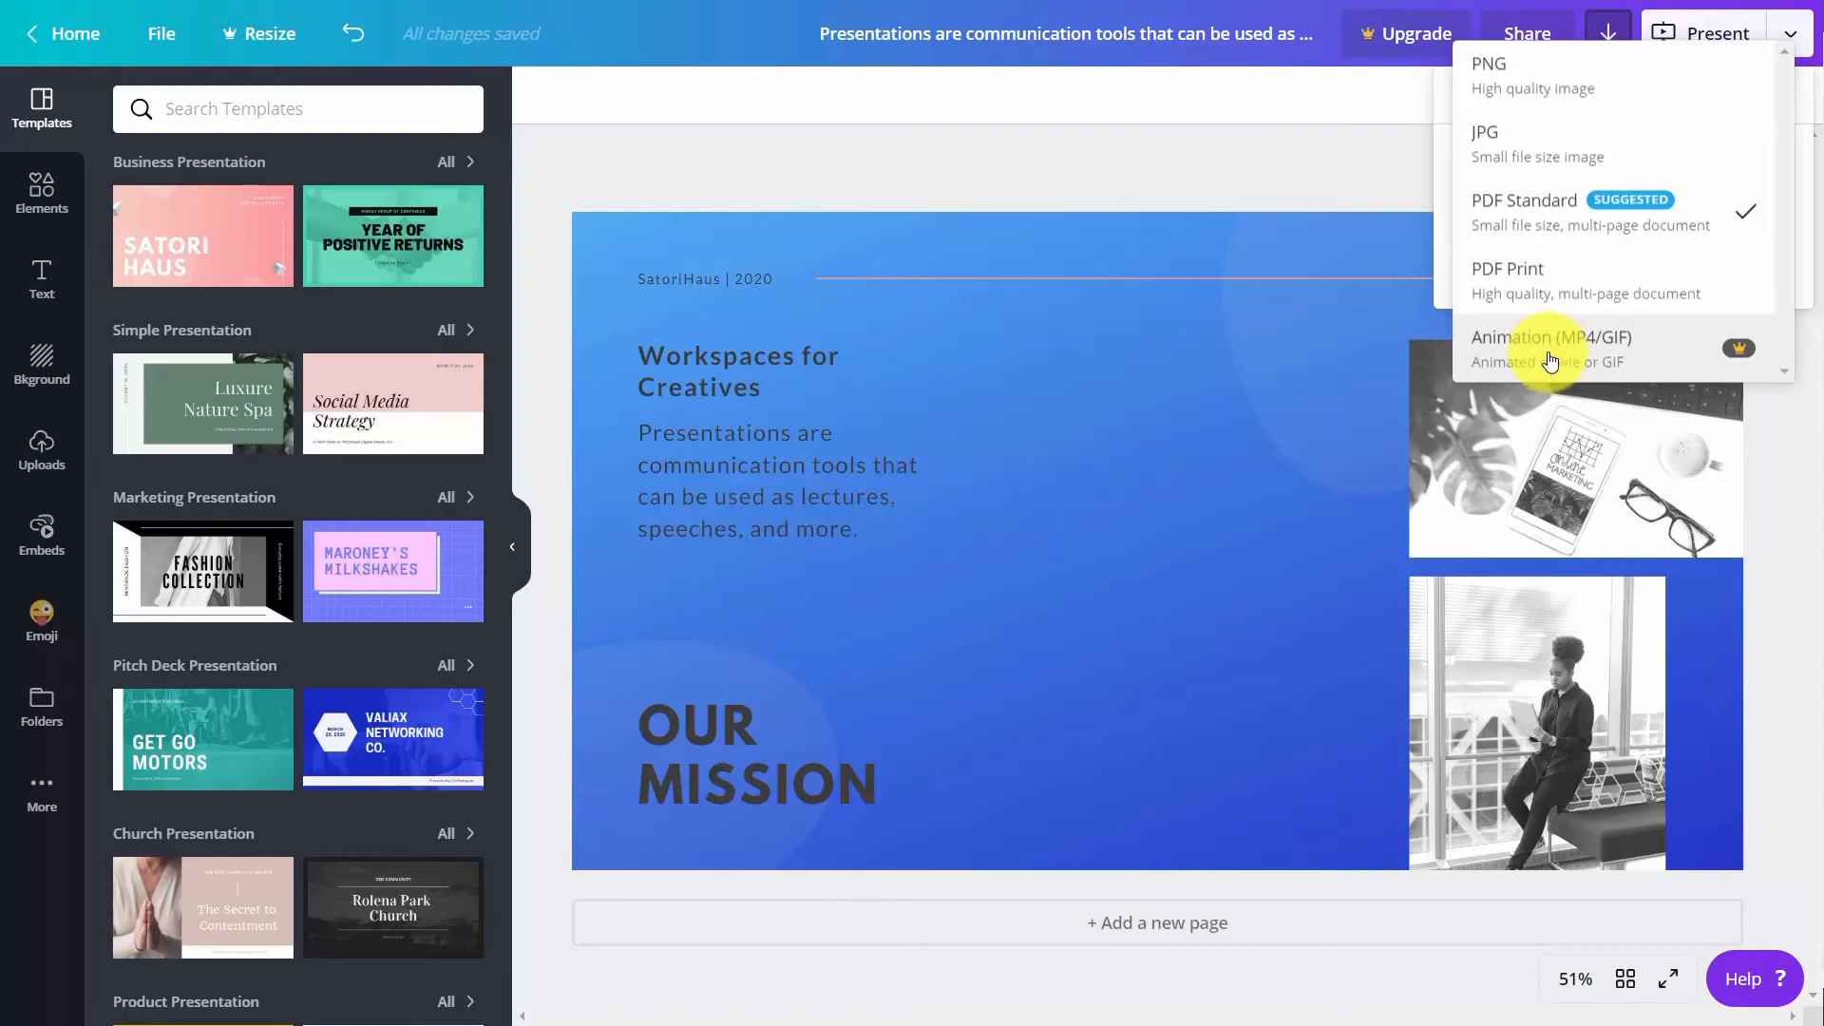
pyautogui.click(1498, 80)
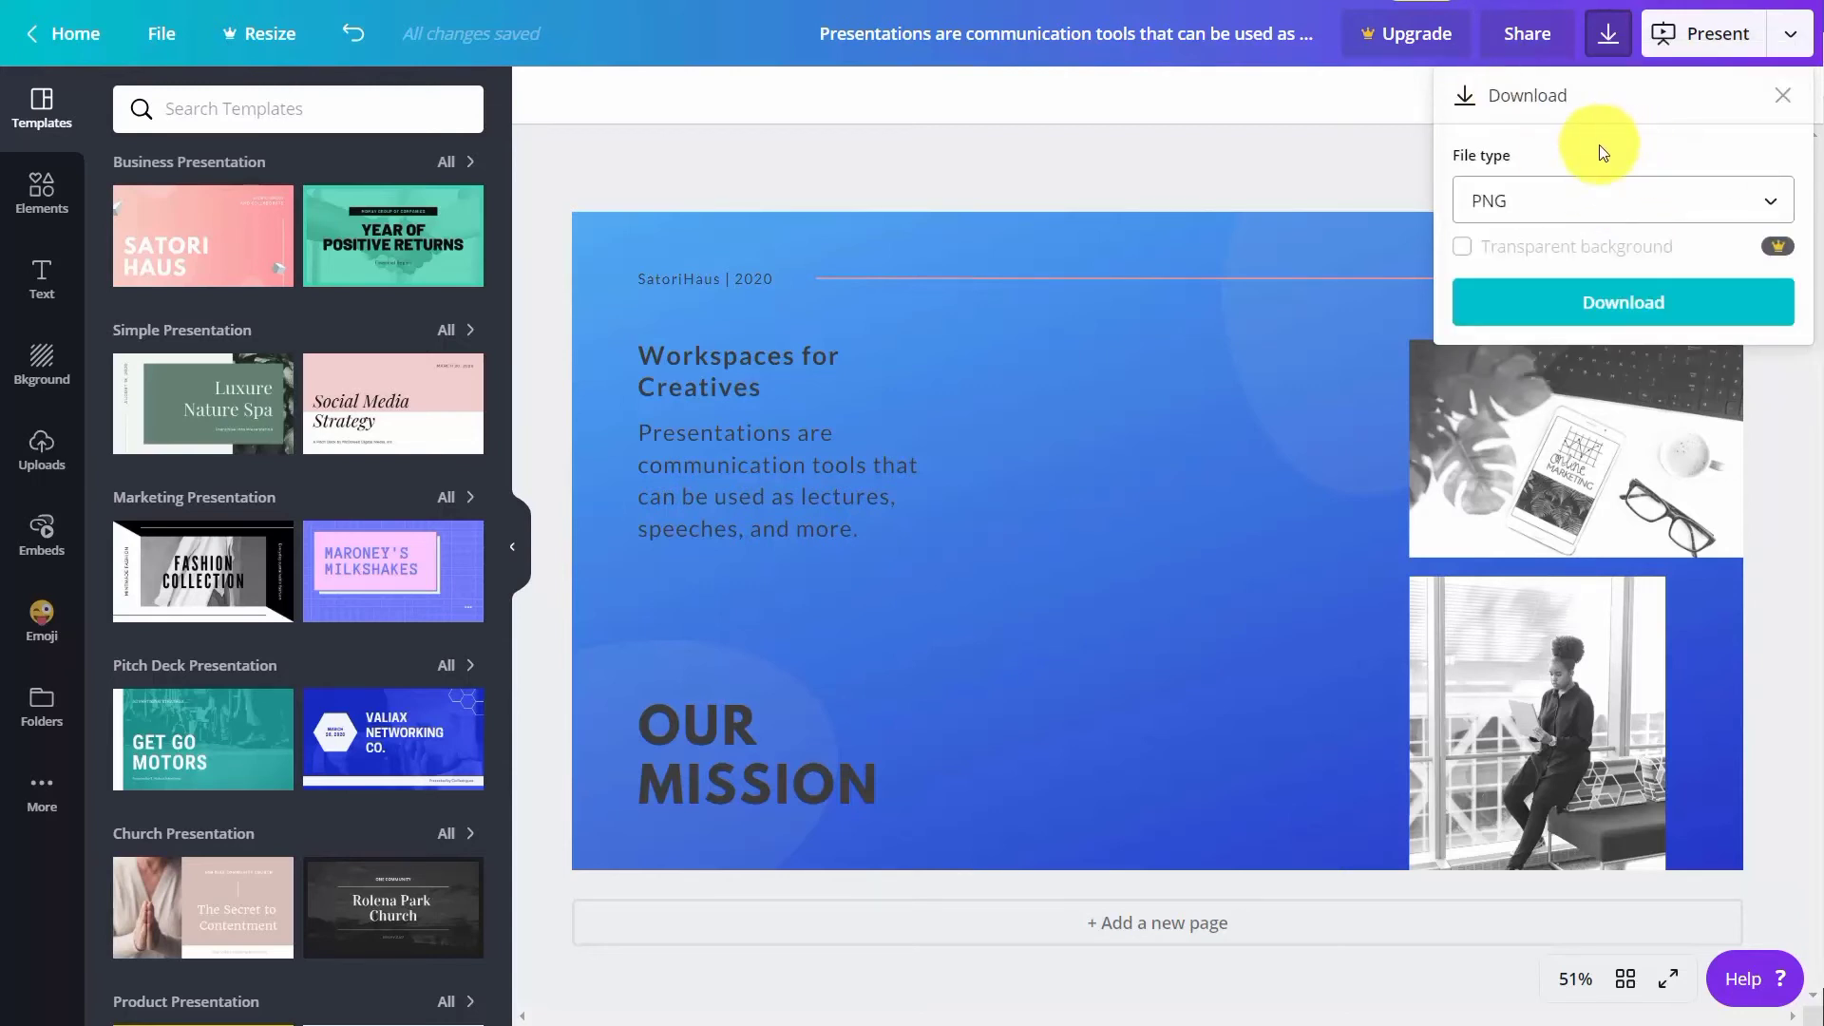
pyautogui.click(1599, 304)
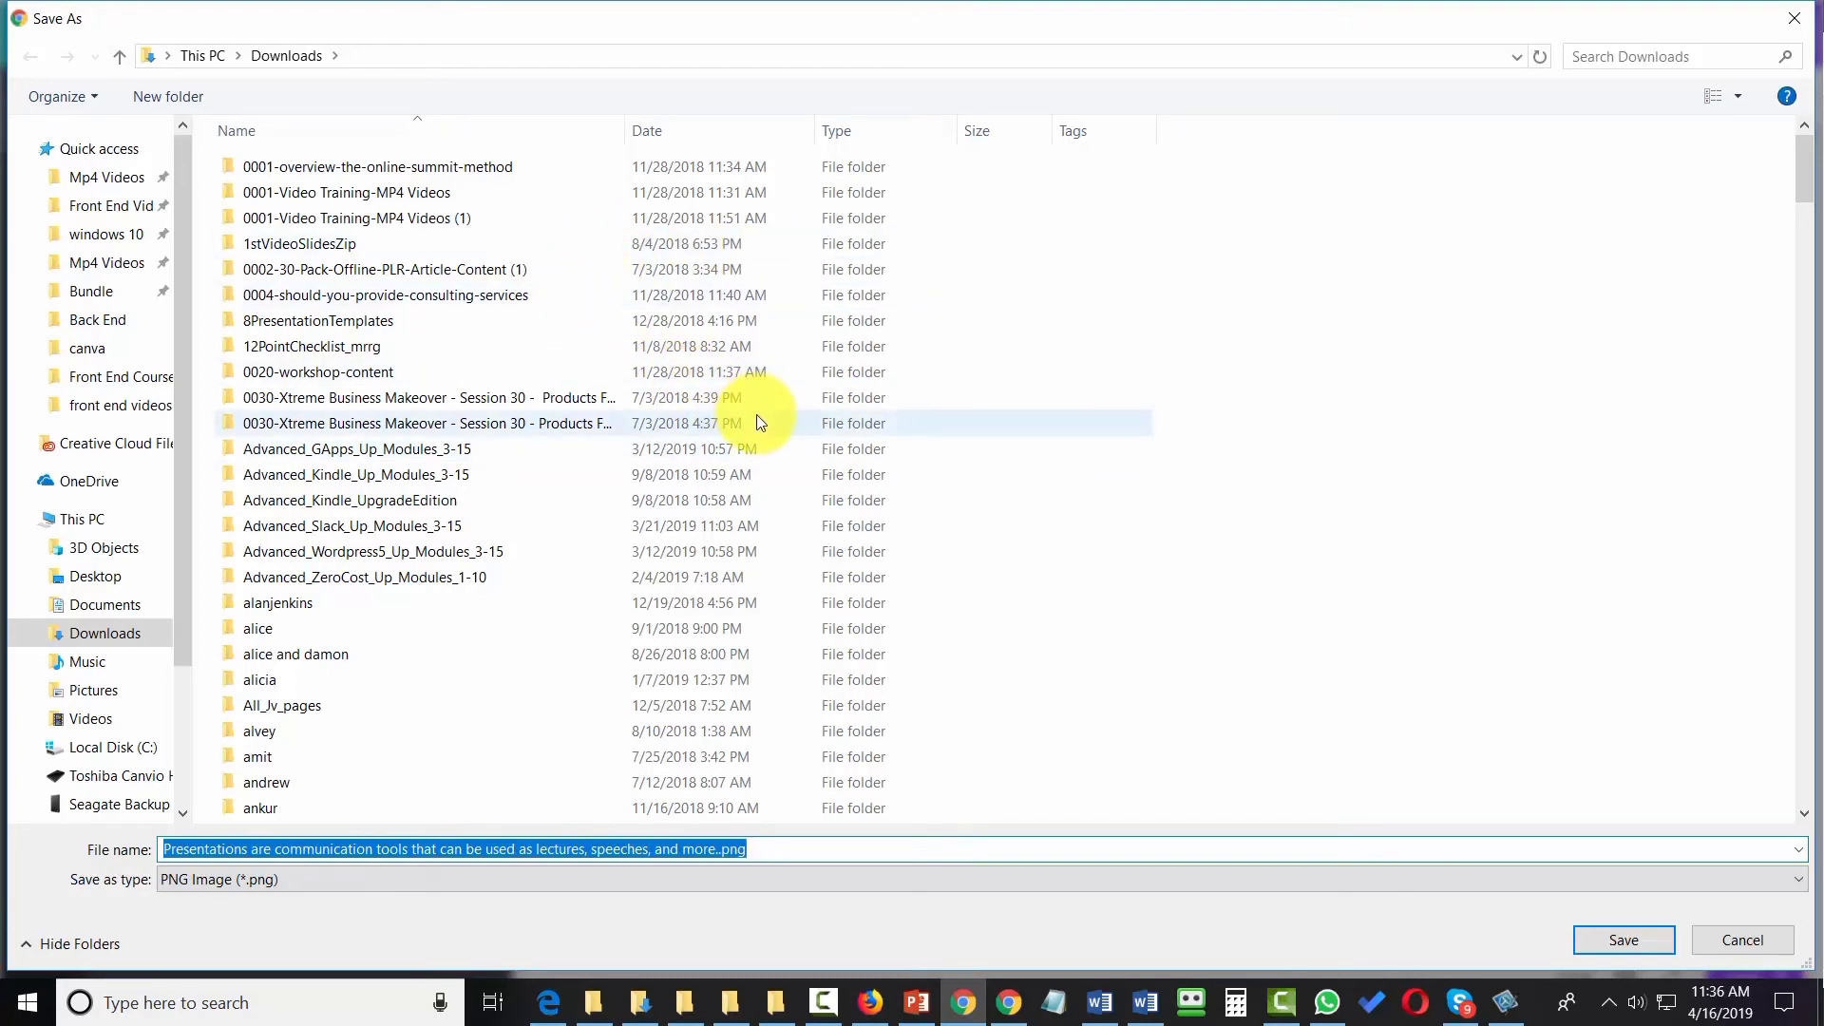
pyautogui.press('Return')
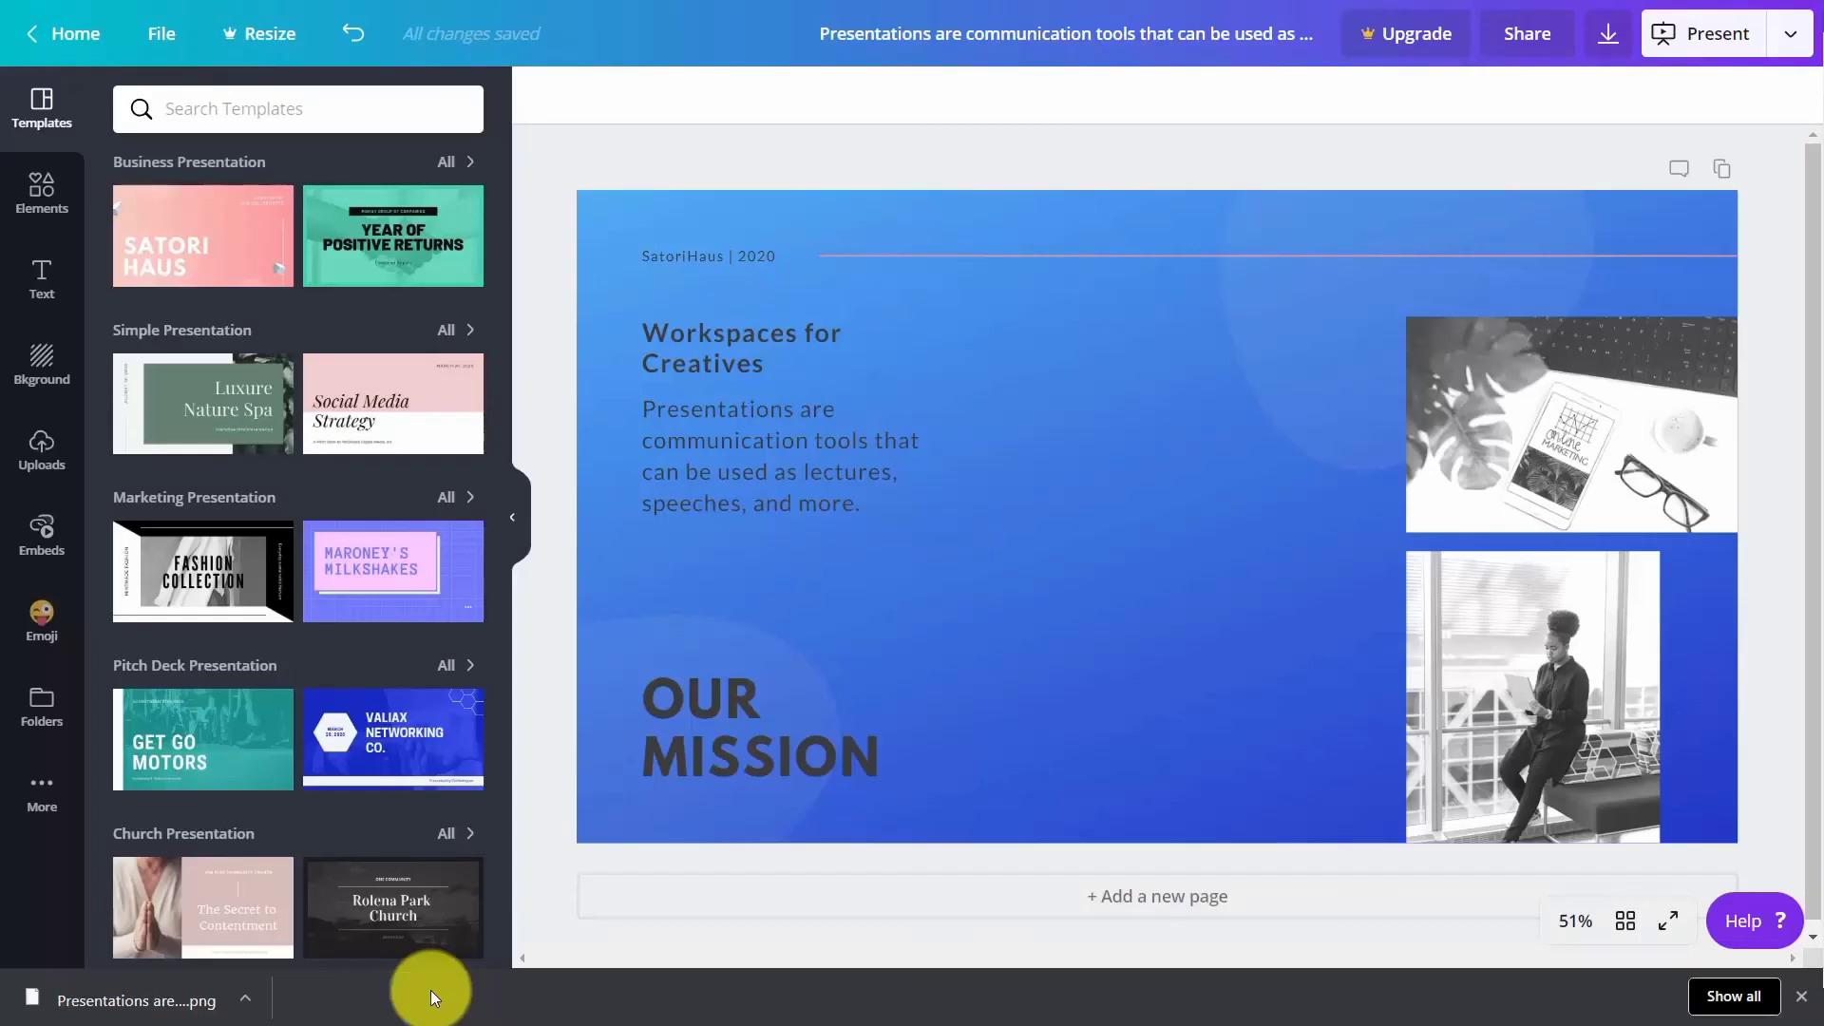
pyautogui.click(121, 1004)
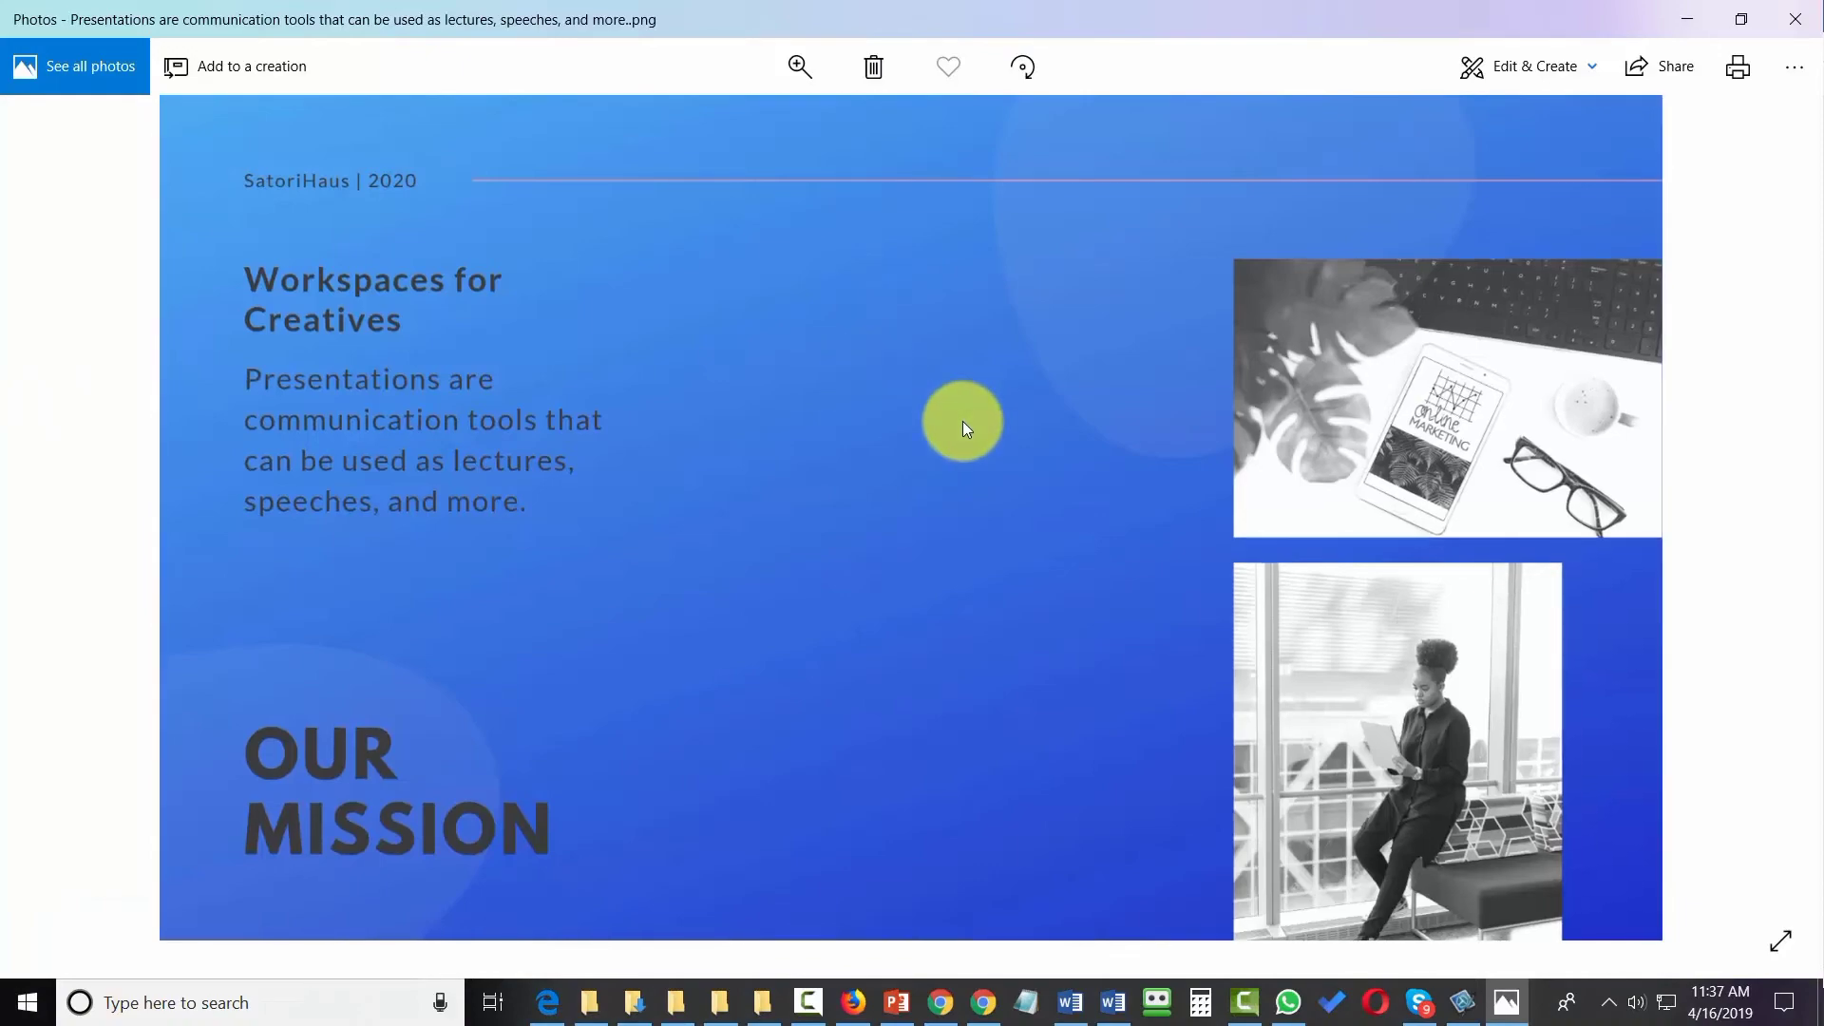
pyautogui.hotkey('alt', 'Tab')
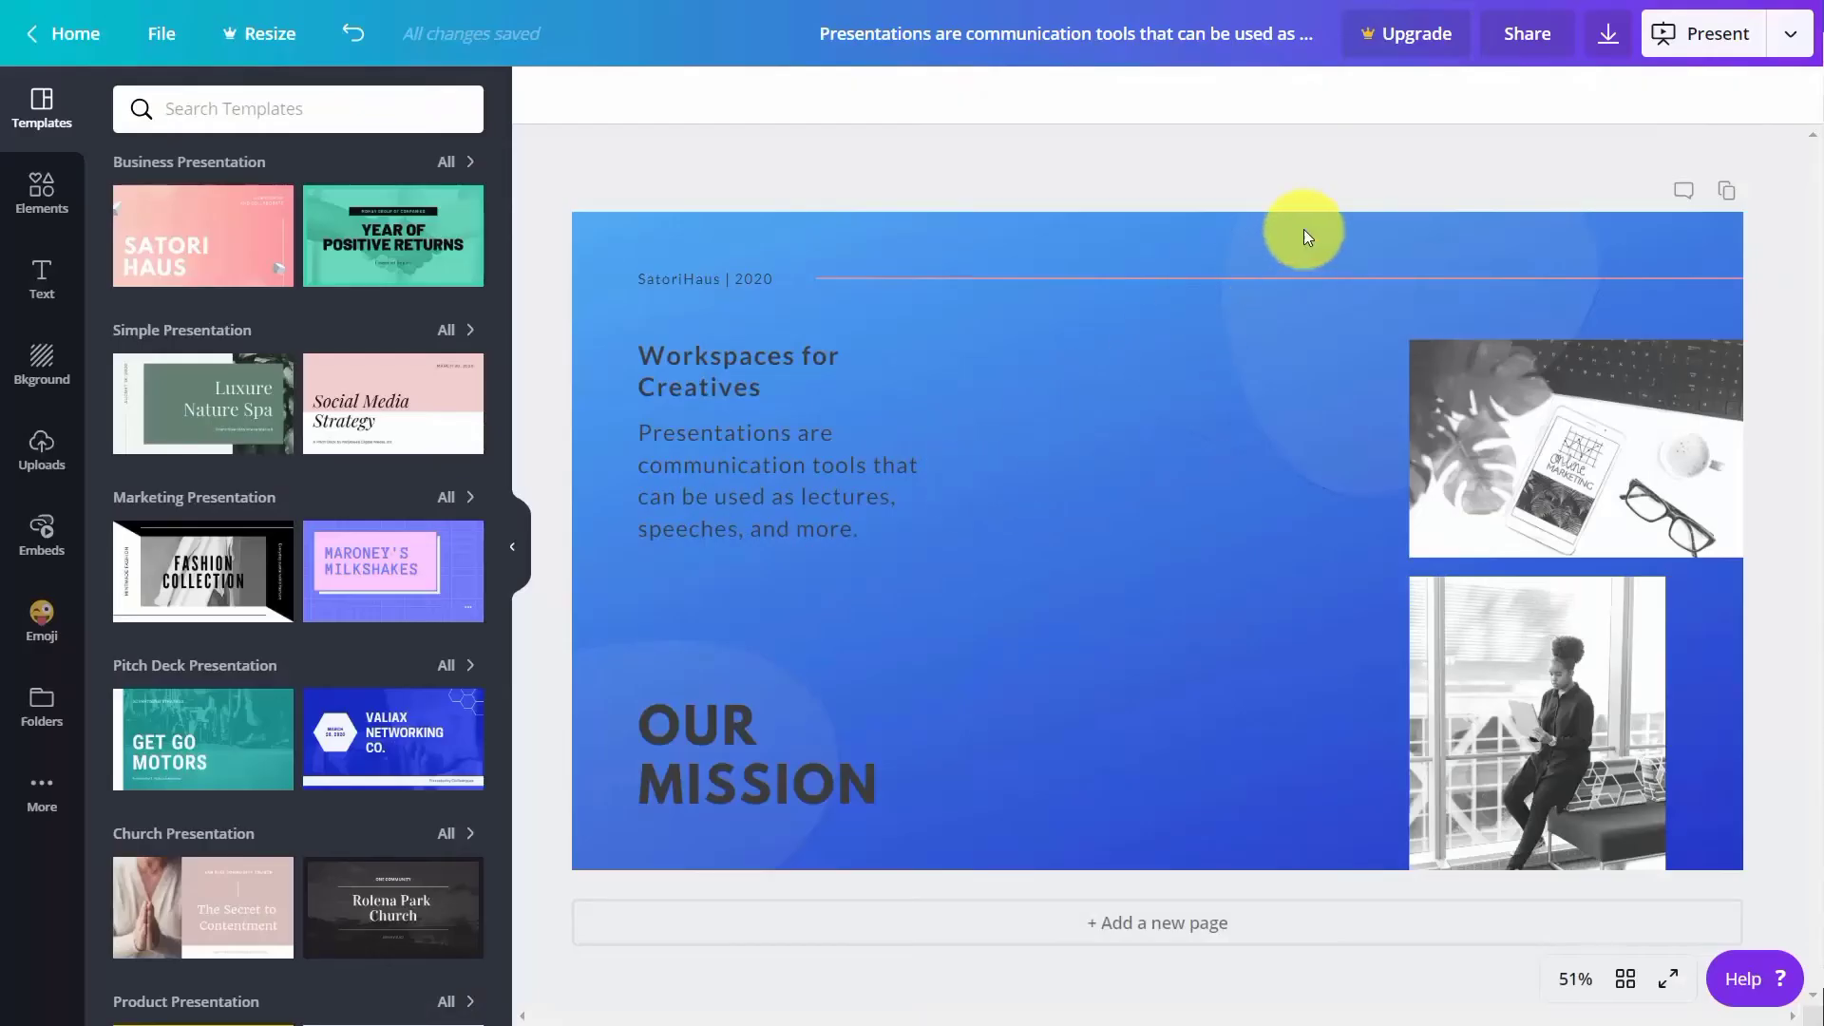
# Download the slide as PDF Standard into the "images downloaded" folder and view the saved PDF
pyautogui.click(1605, 43)
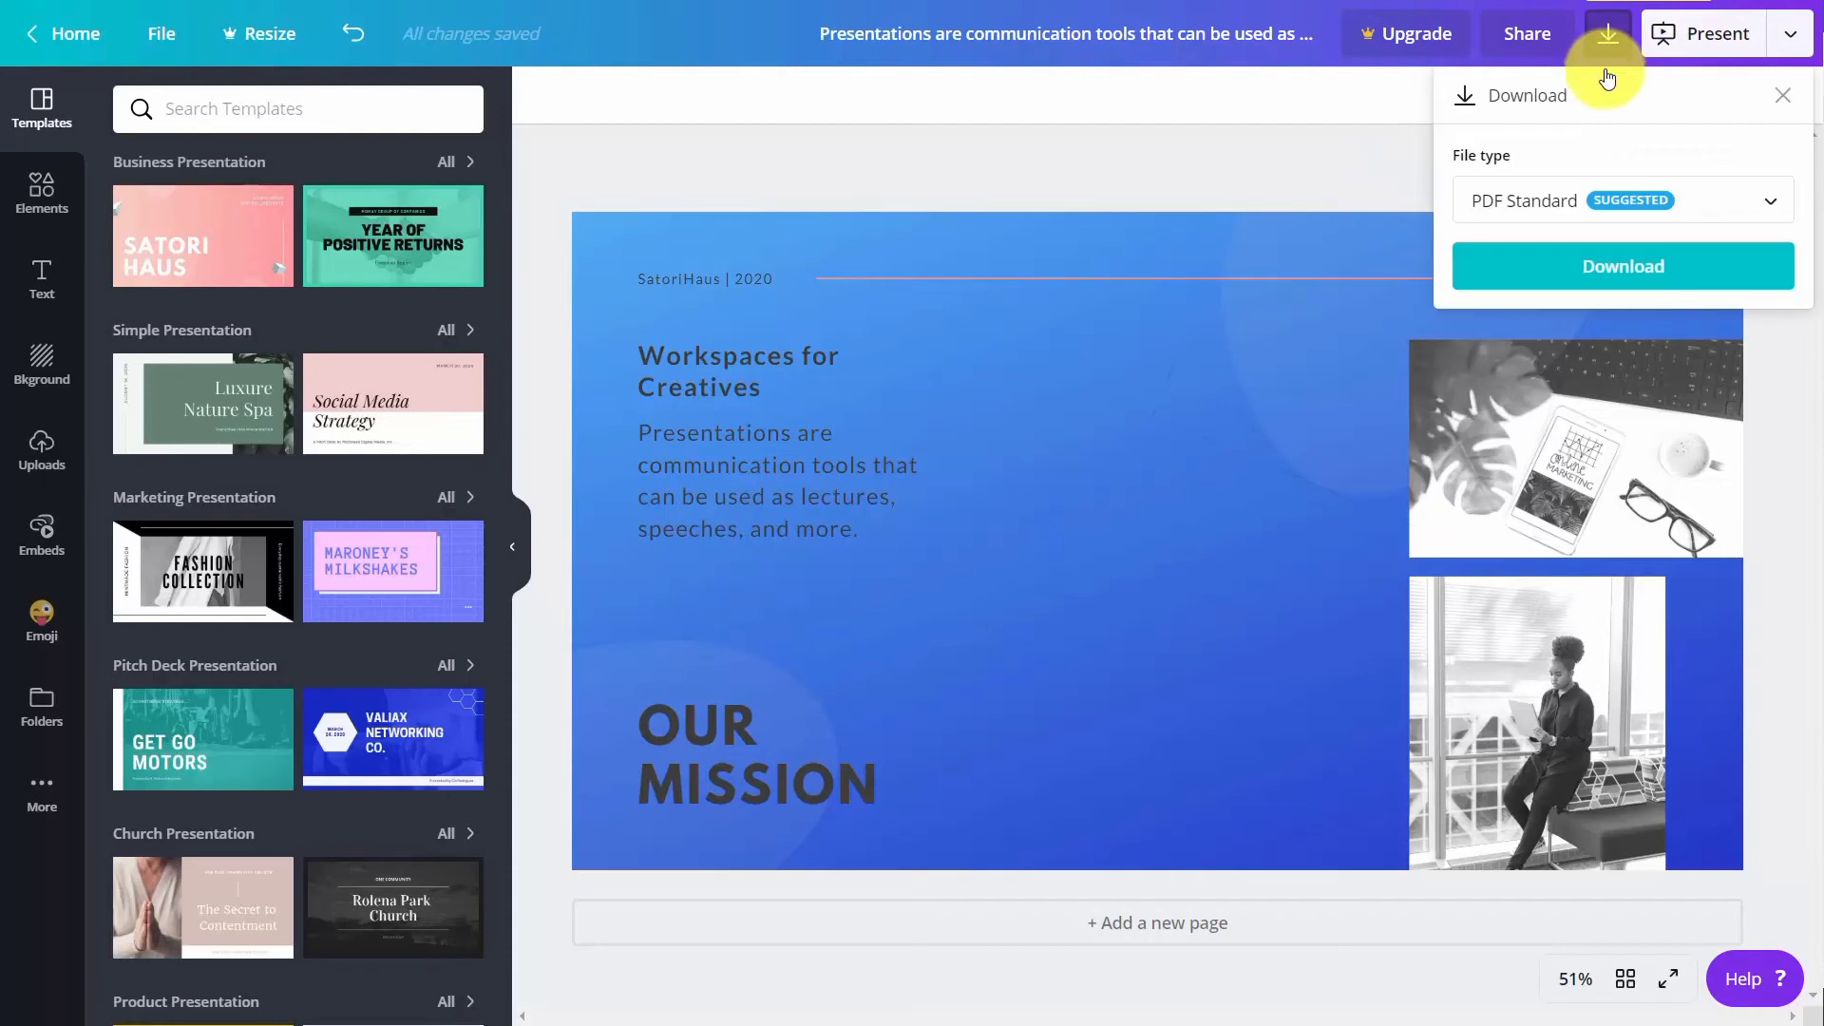
pyautogui.click(1614, 271)
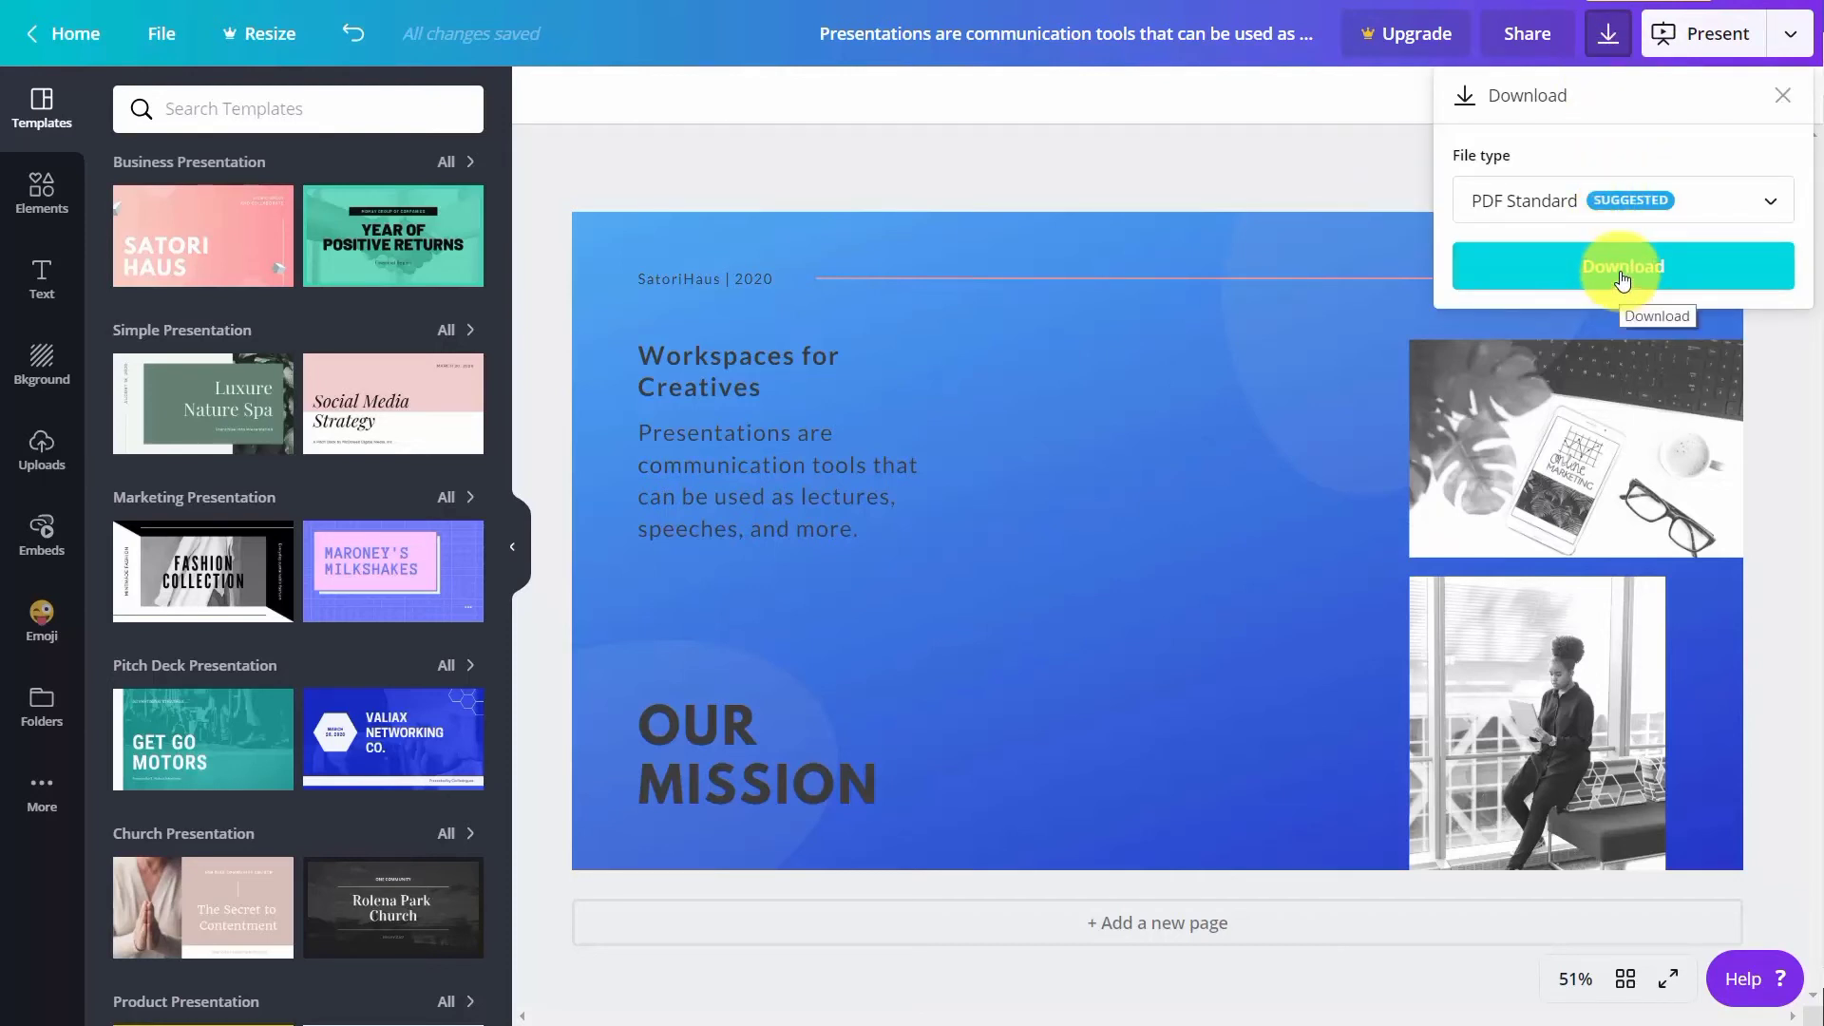
pyautogui.click(1618, 279)
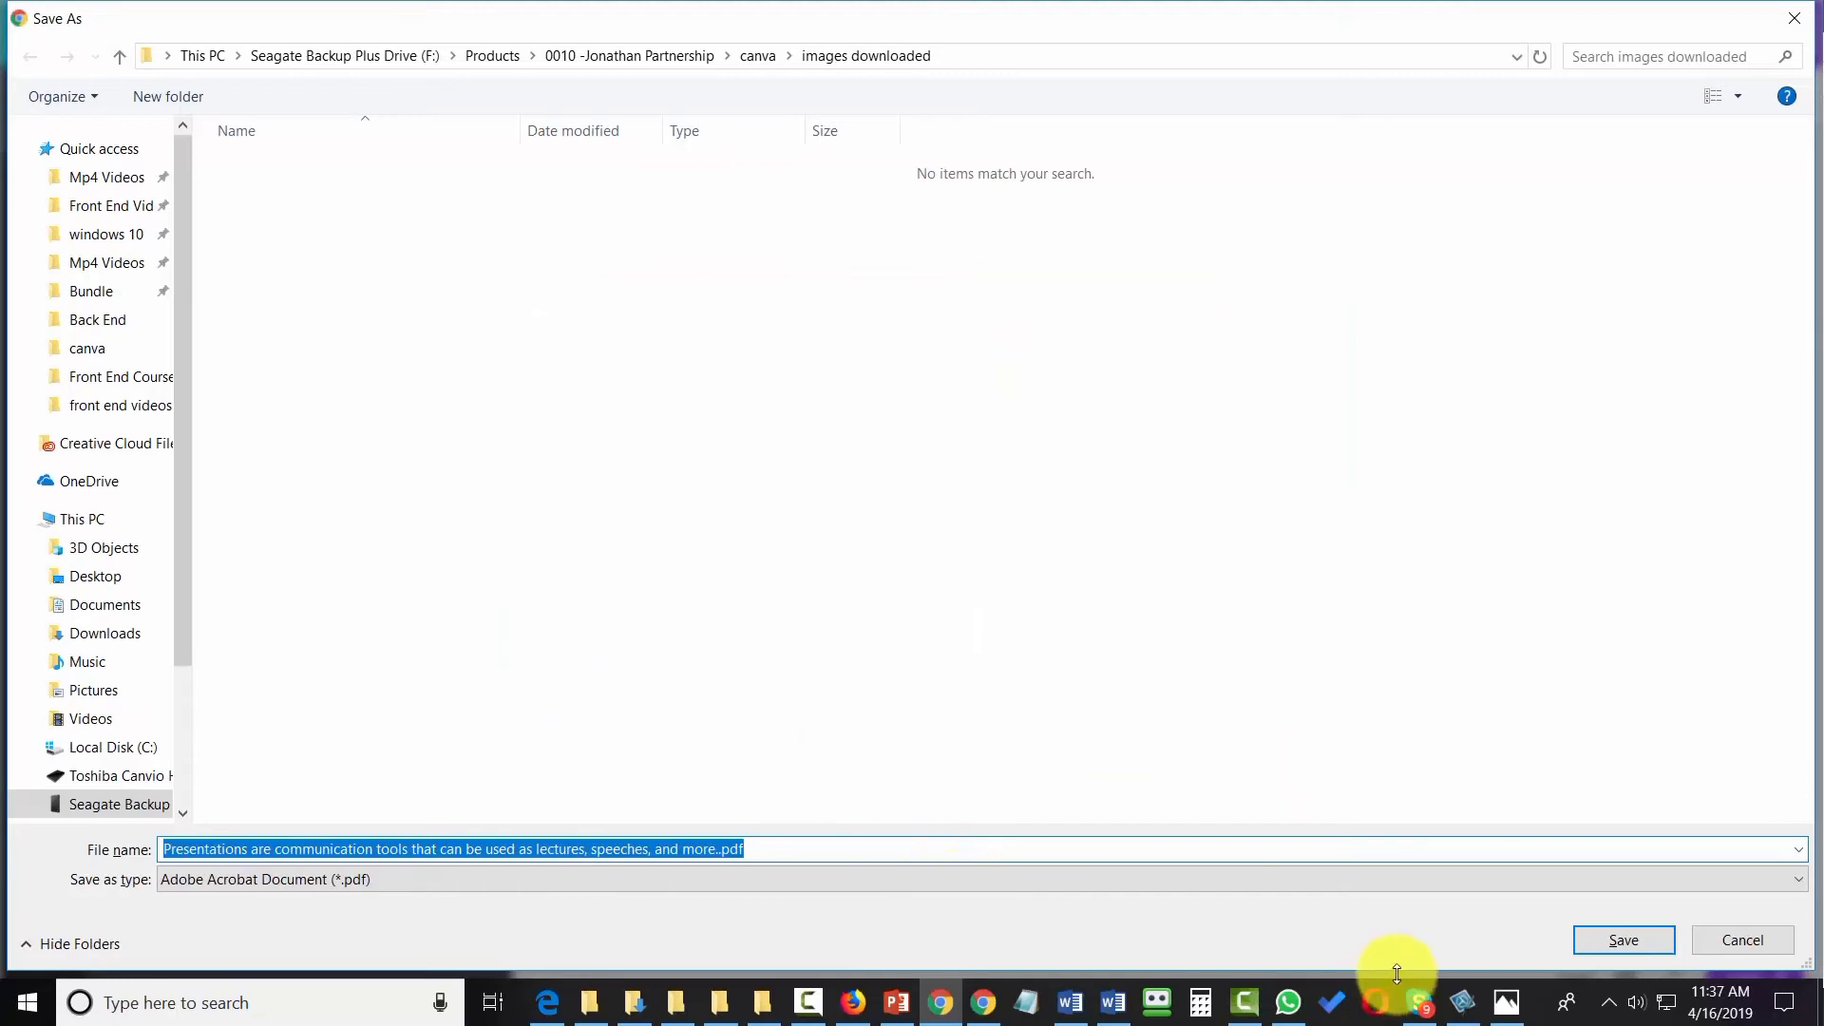
pyautogui.click(1587, 938)
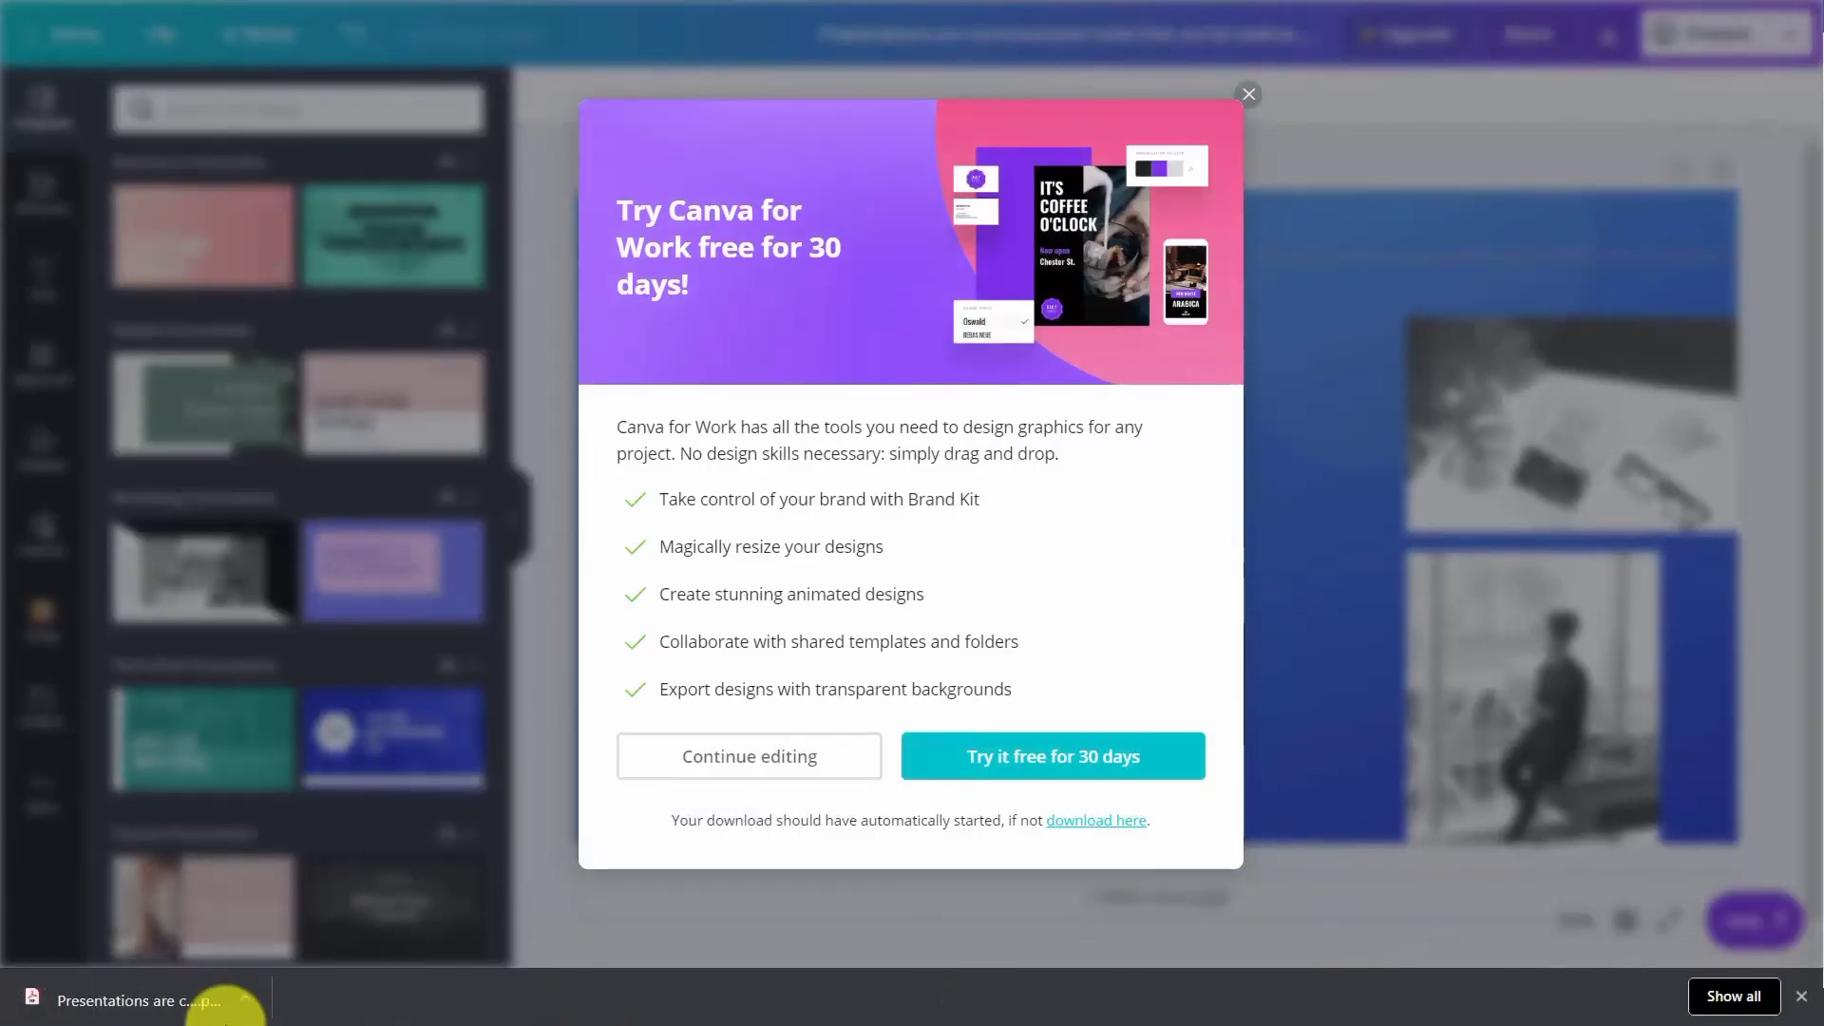
pyautogui.click(170, 1012)
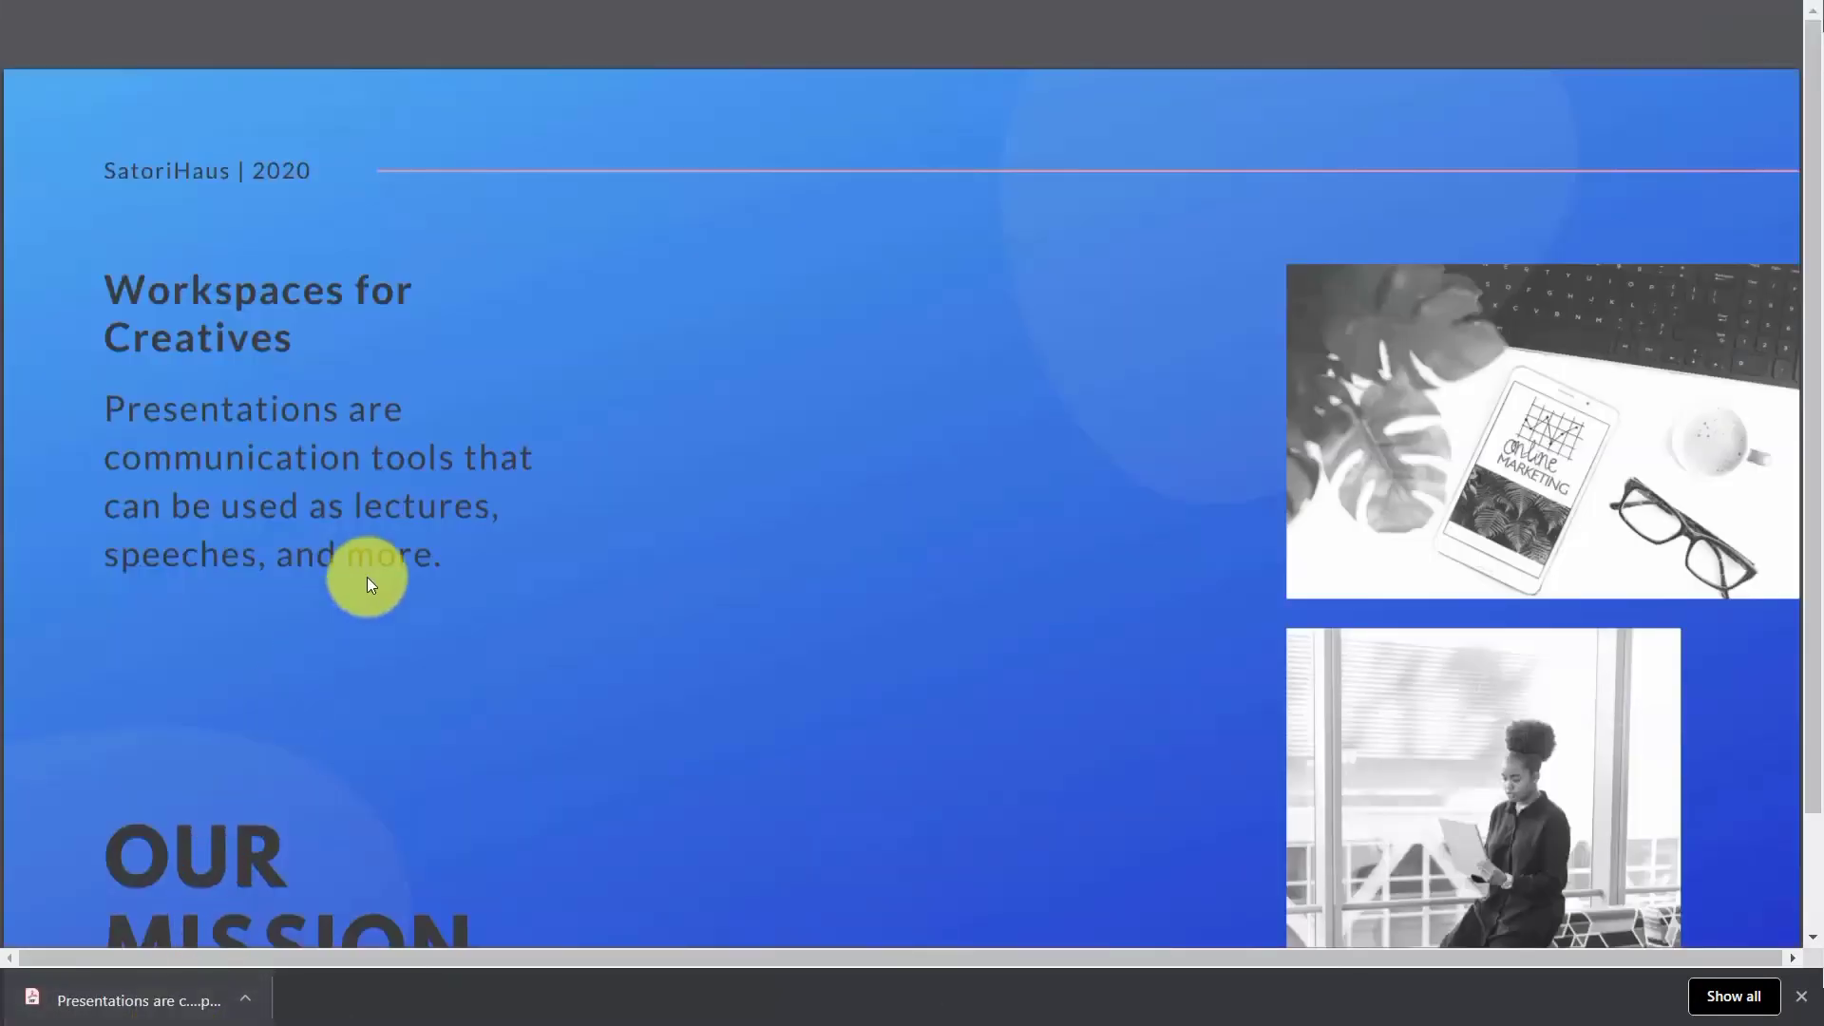
pyautogui.moveTo(723, 30)
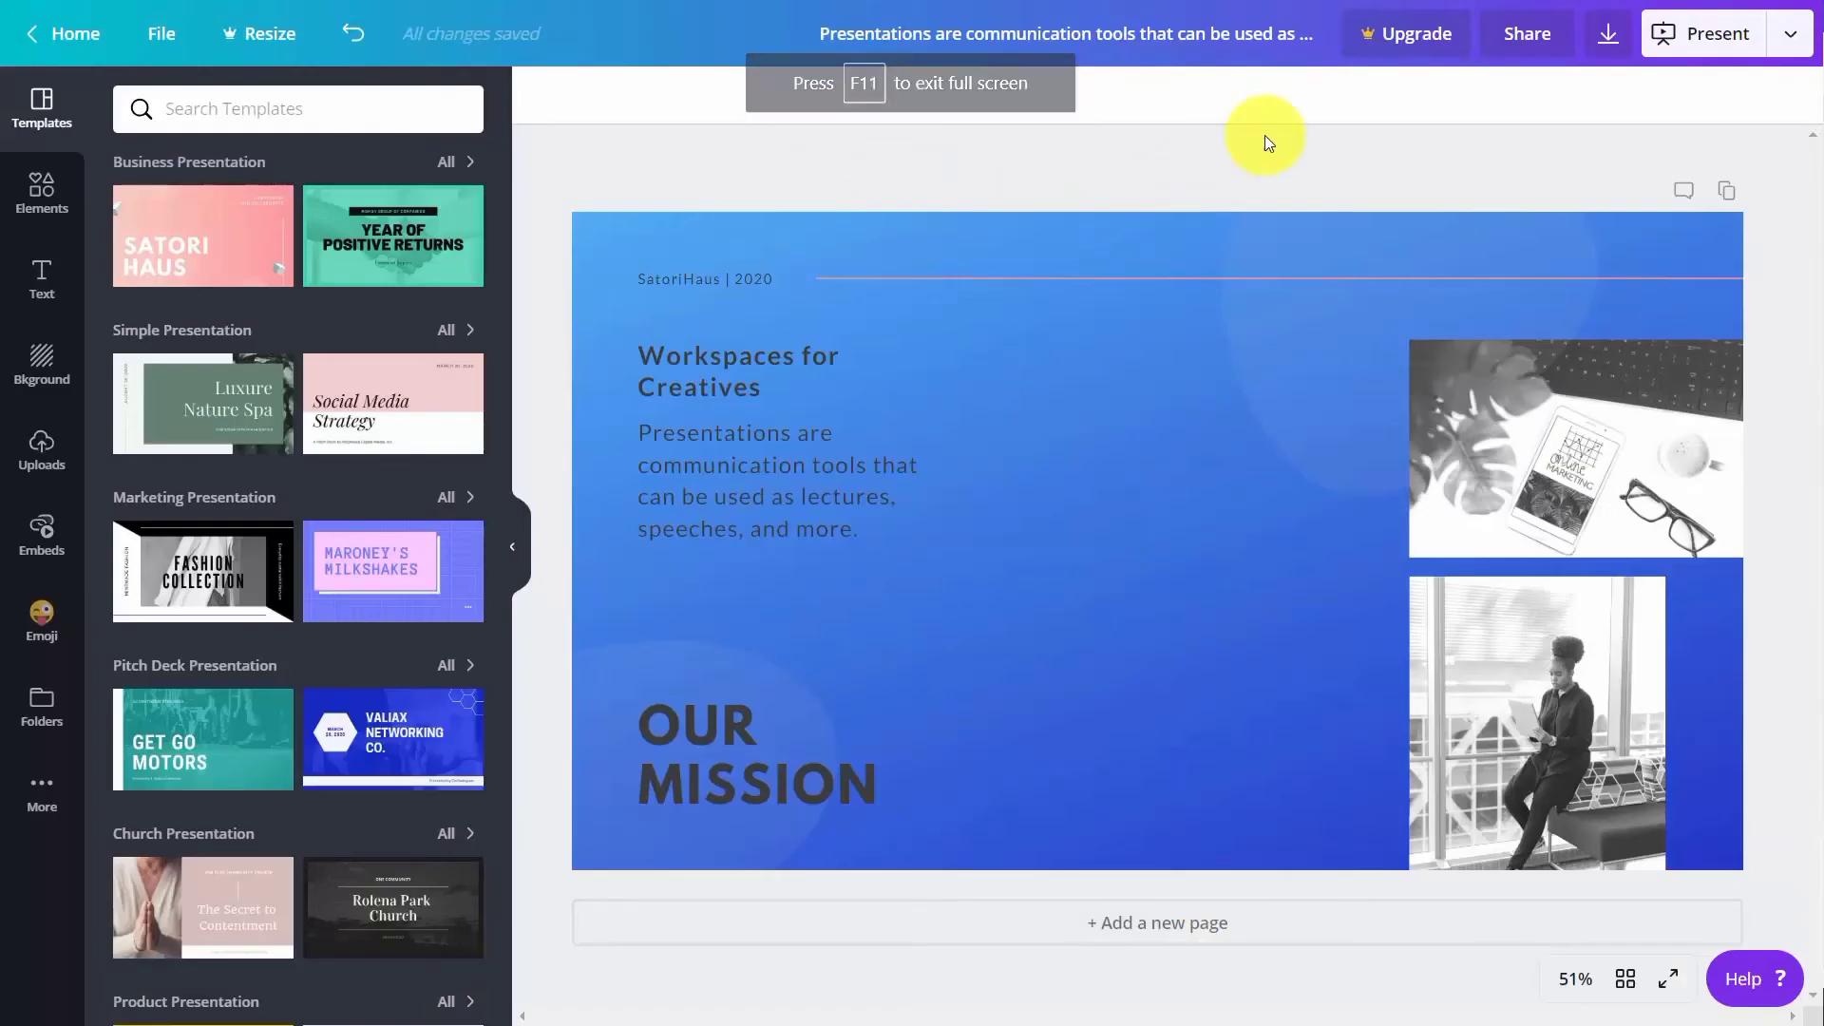
# Download the slide as PDF Print without crop marks and bleed, and open the saved file
pyautogui.click(1602, 40)
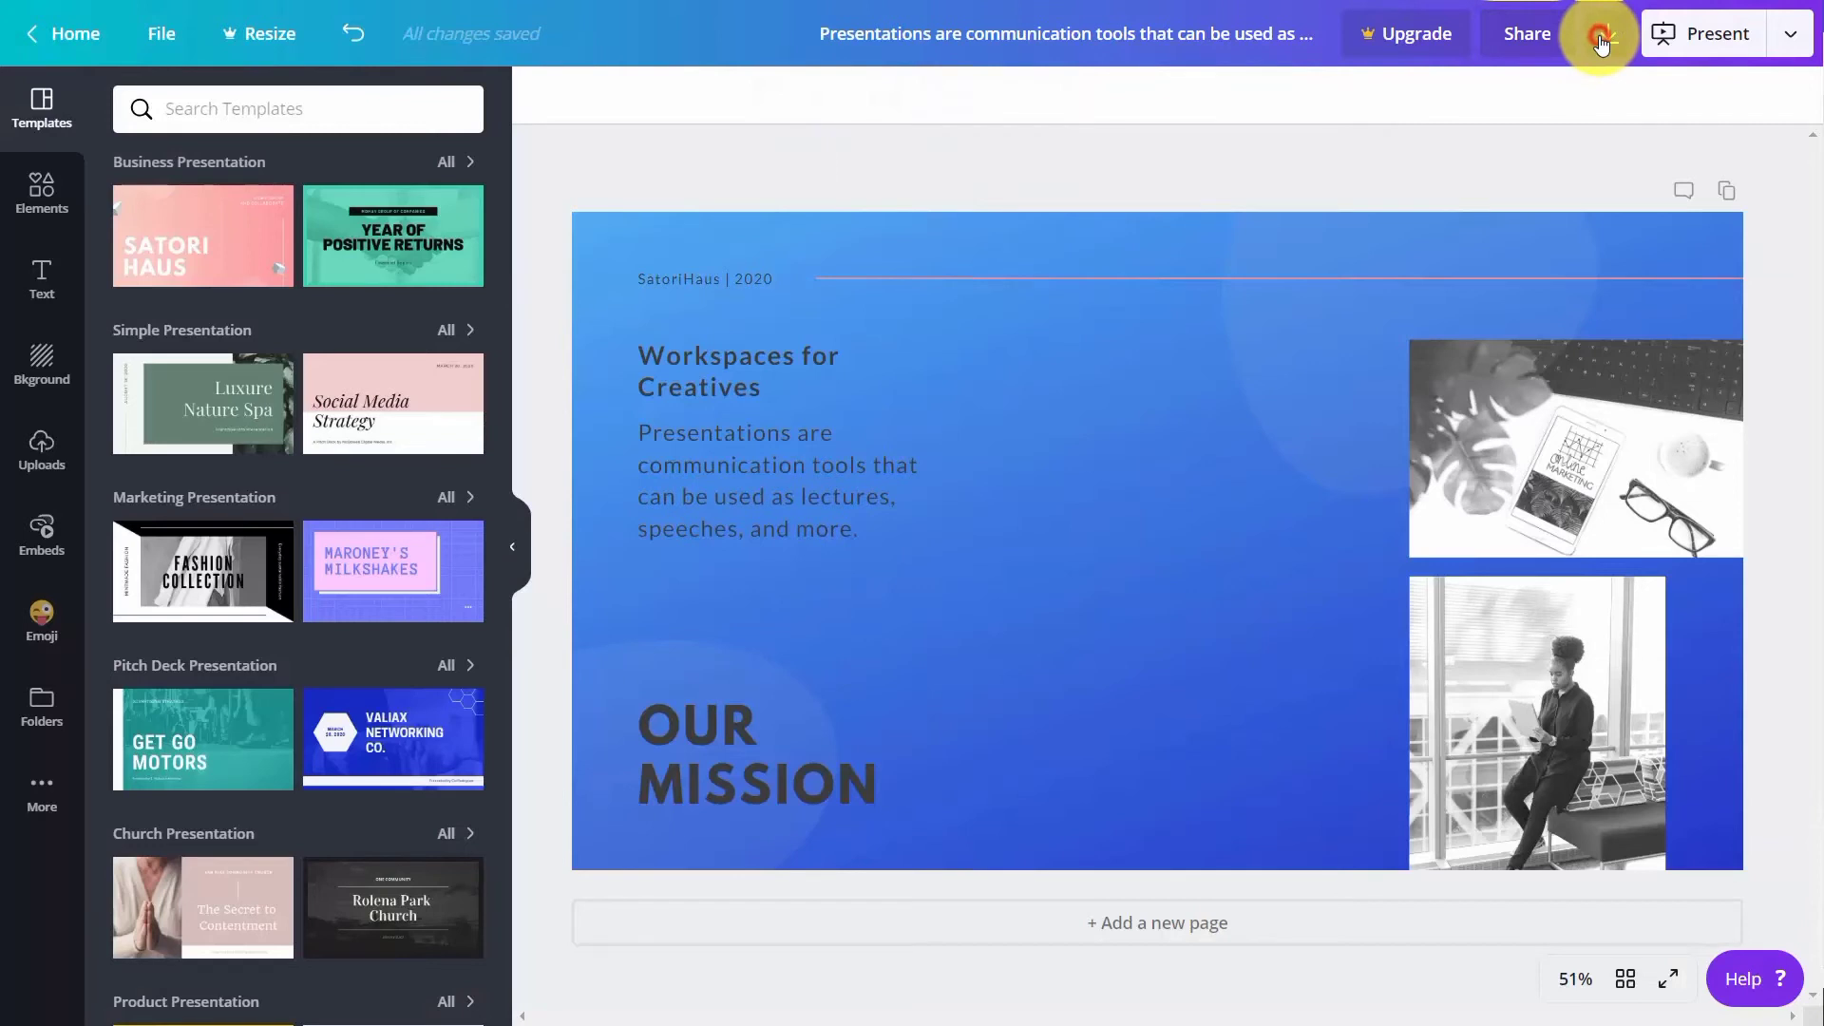
pyautogui.click(1596, 198)
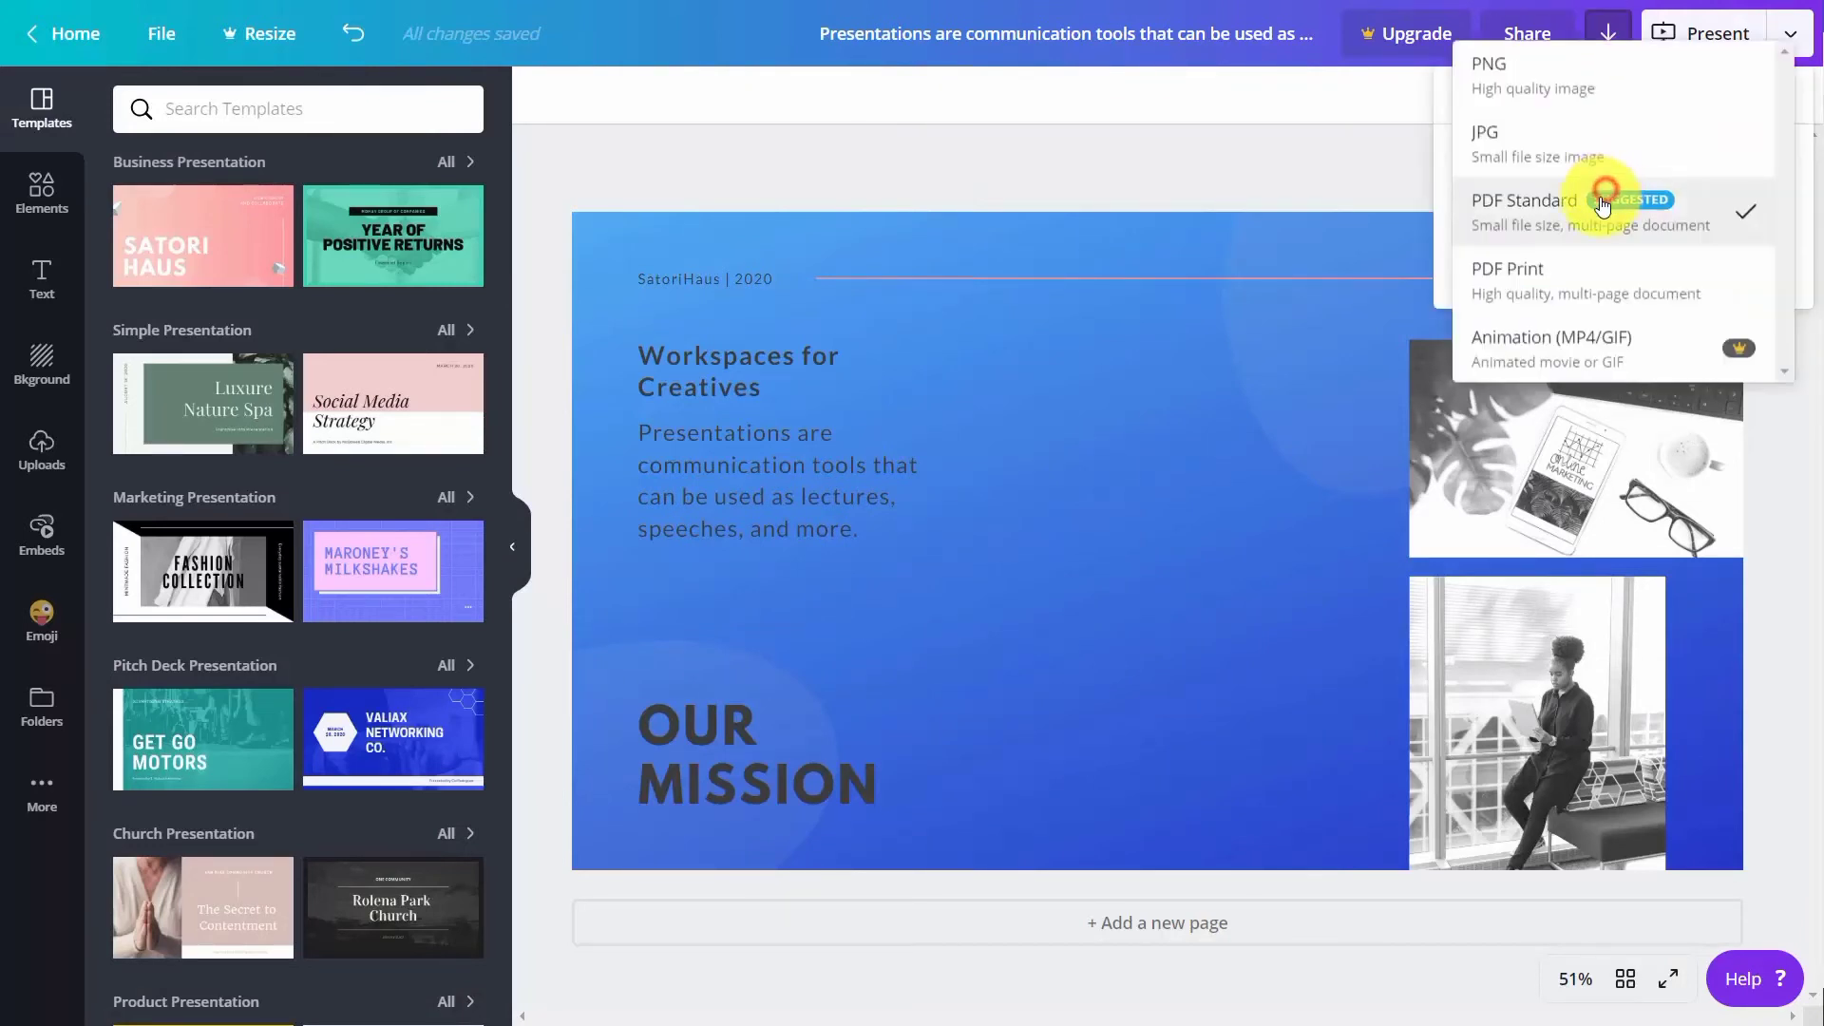
pyautogui.click(1564, 278)
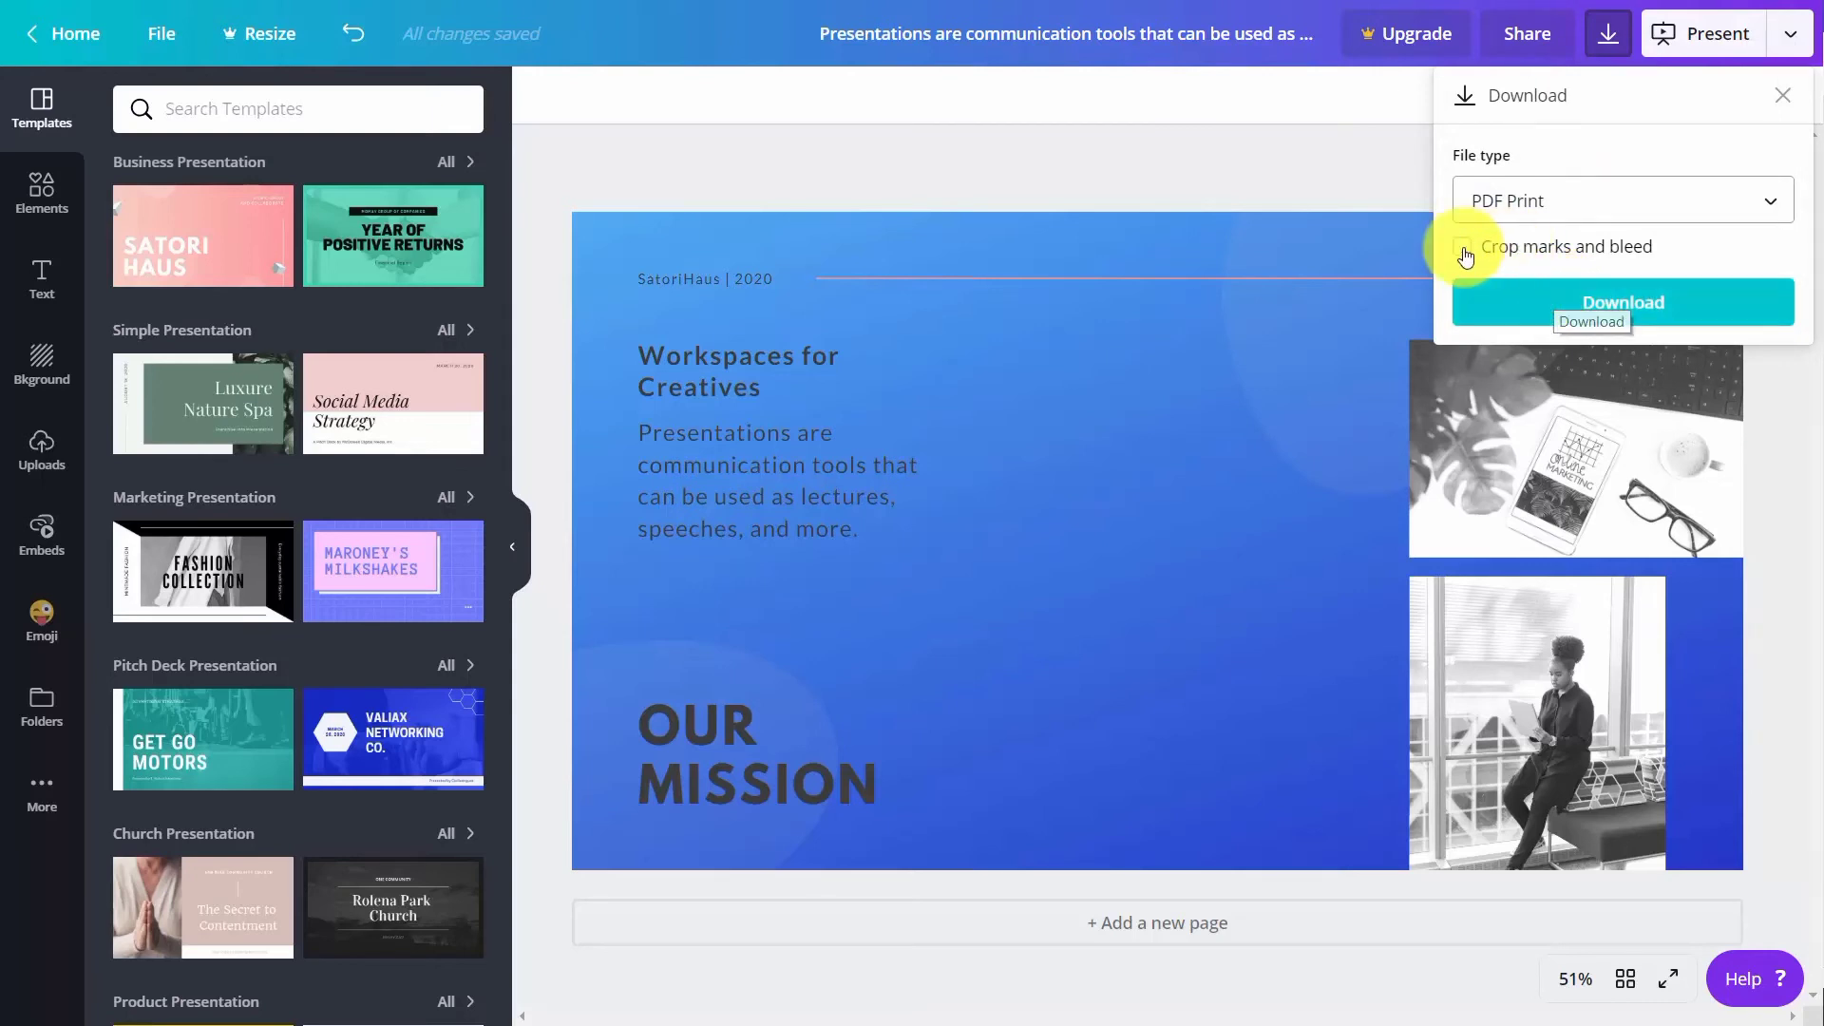
pyautogui.click(1591, 306)
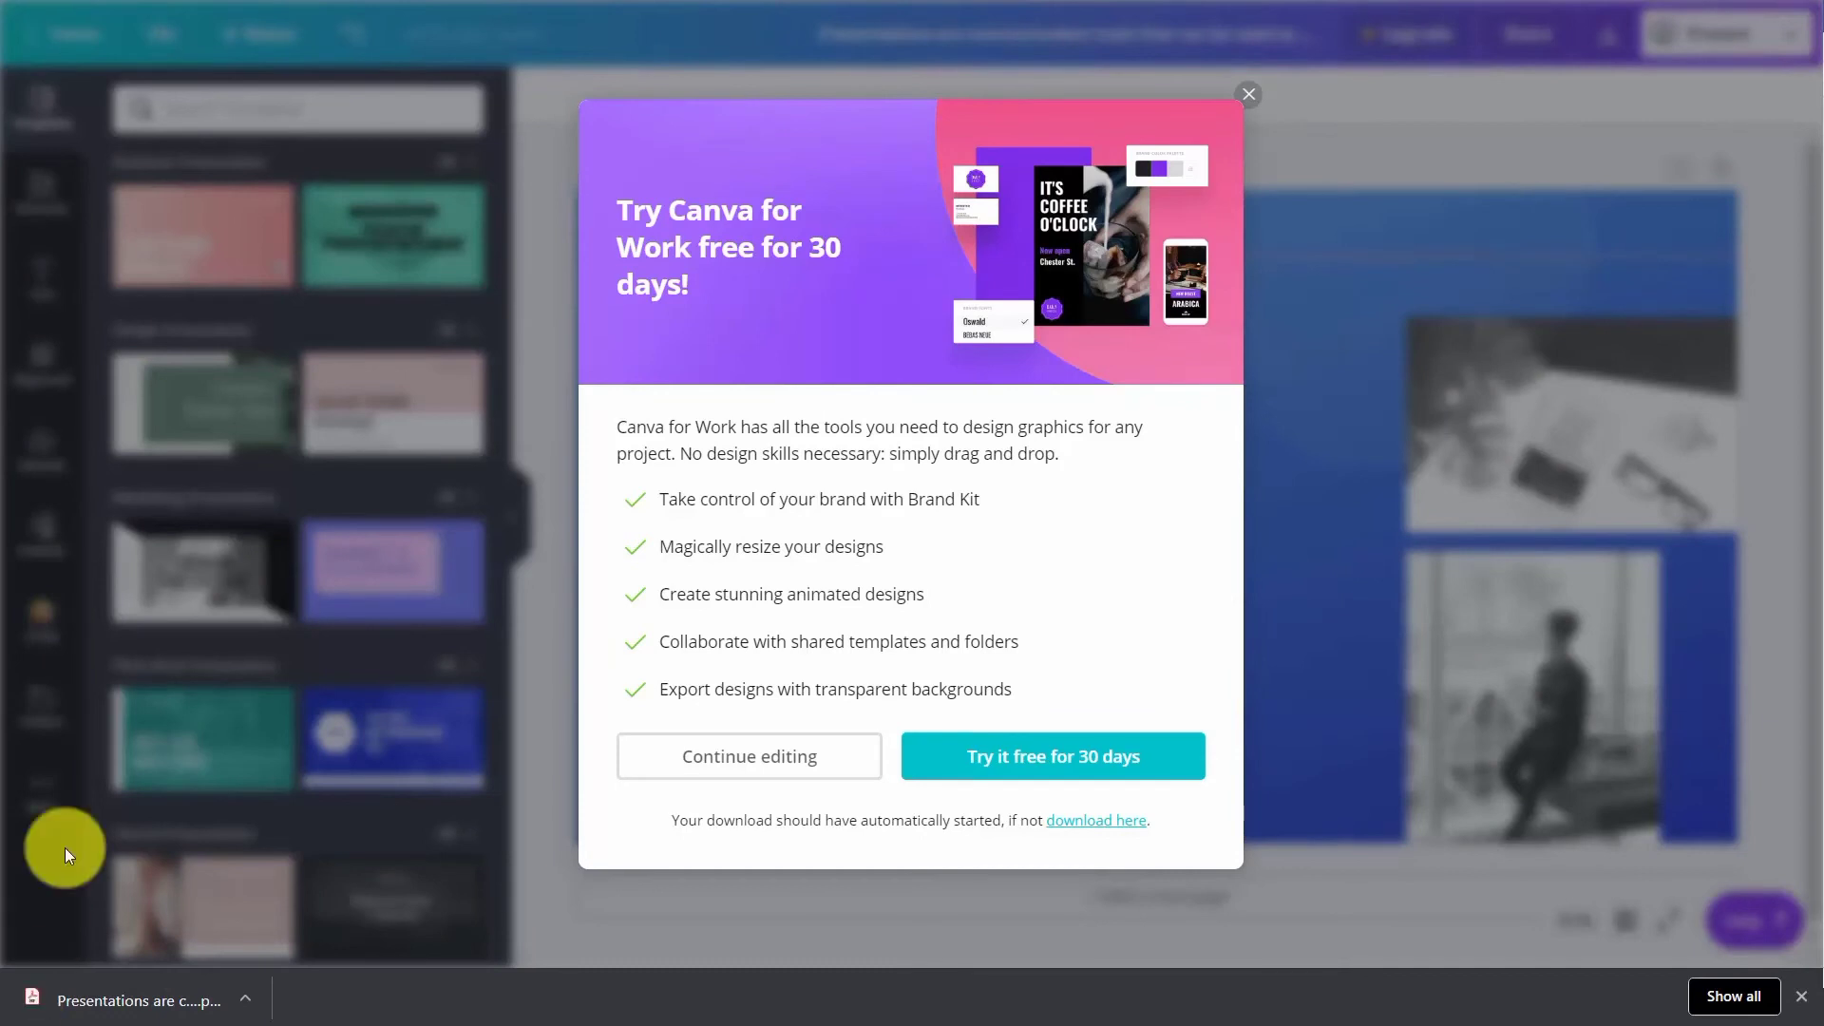
pyautogui.click(176, 999)
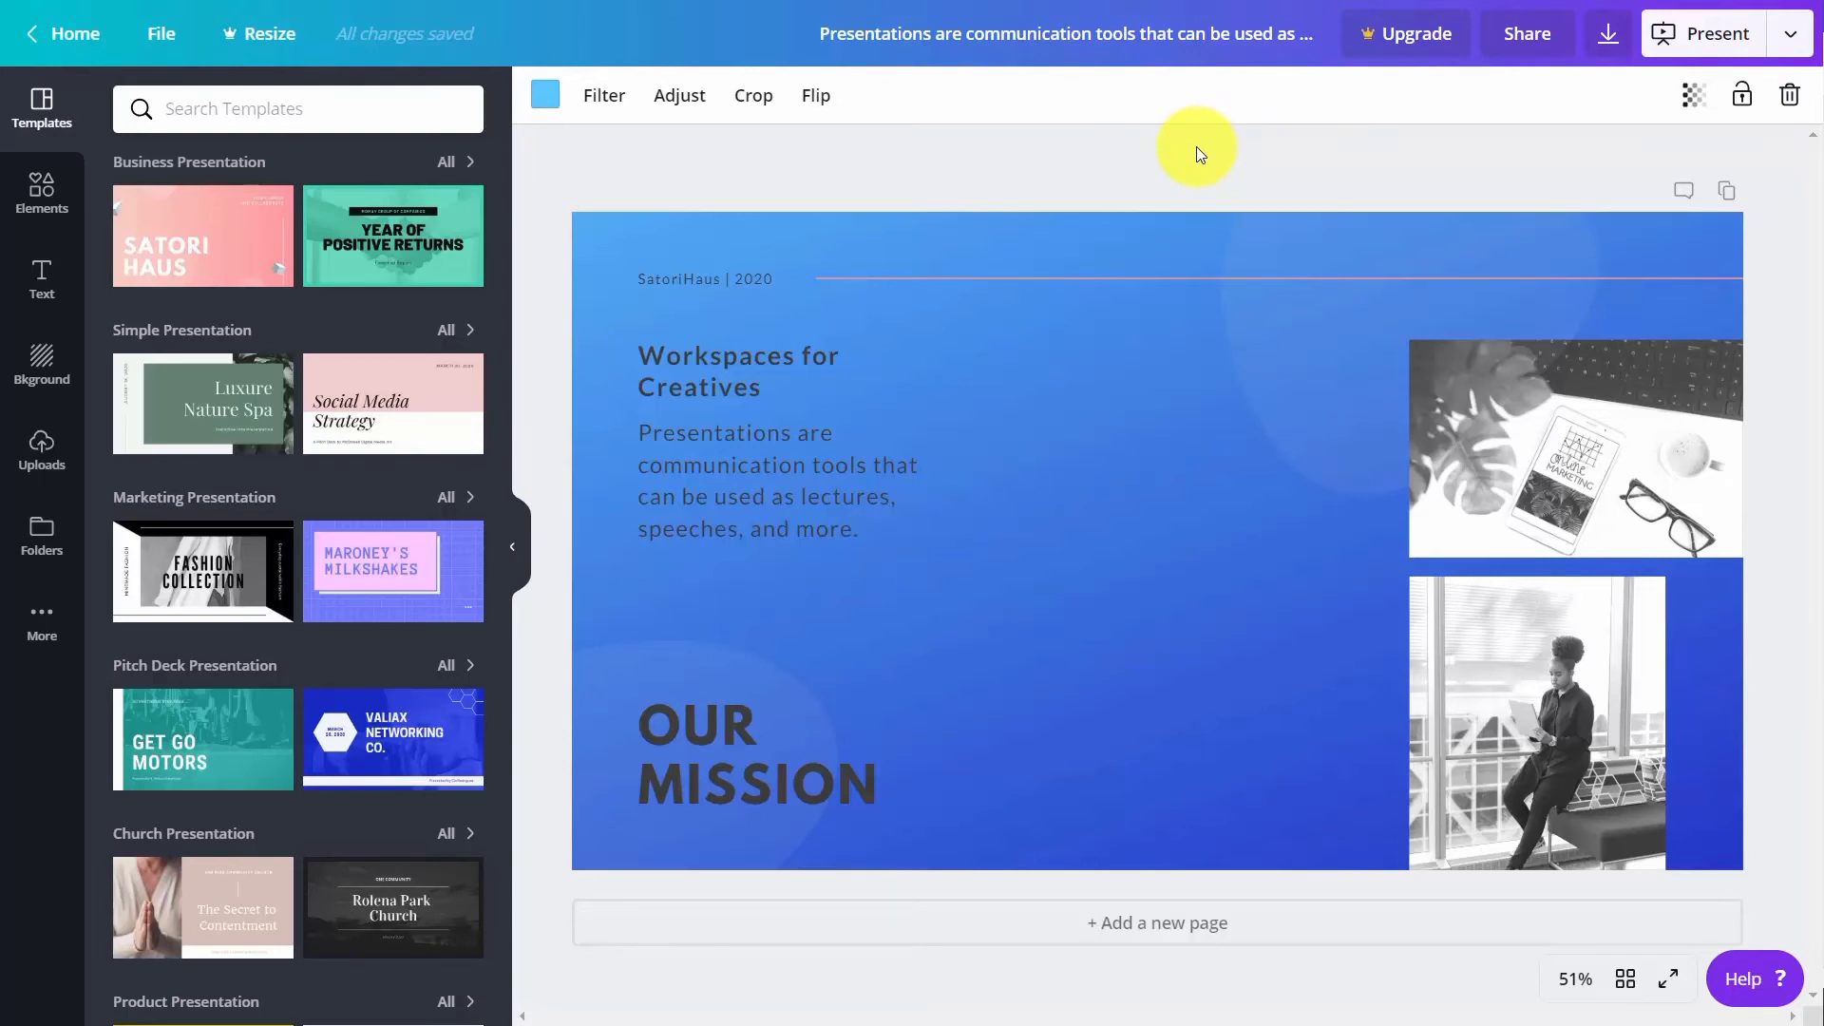
# Choose to publish the design as a presentation of type Presenter view, and start presenting it
pyautogui.click(1789, 35)
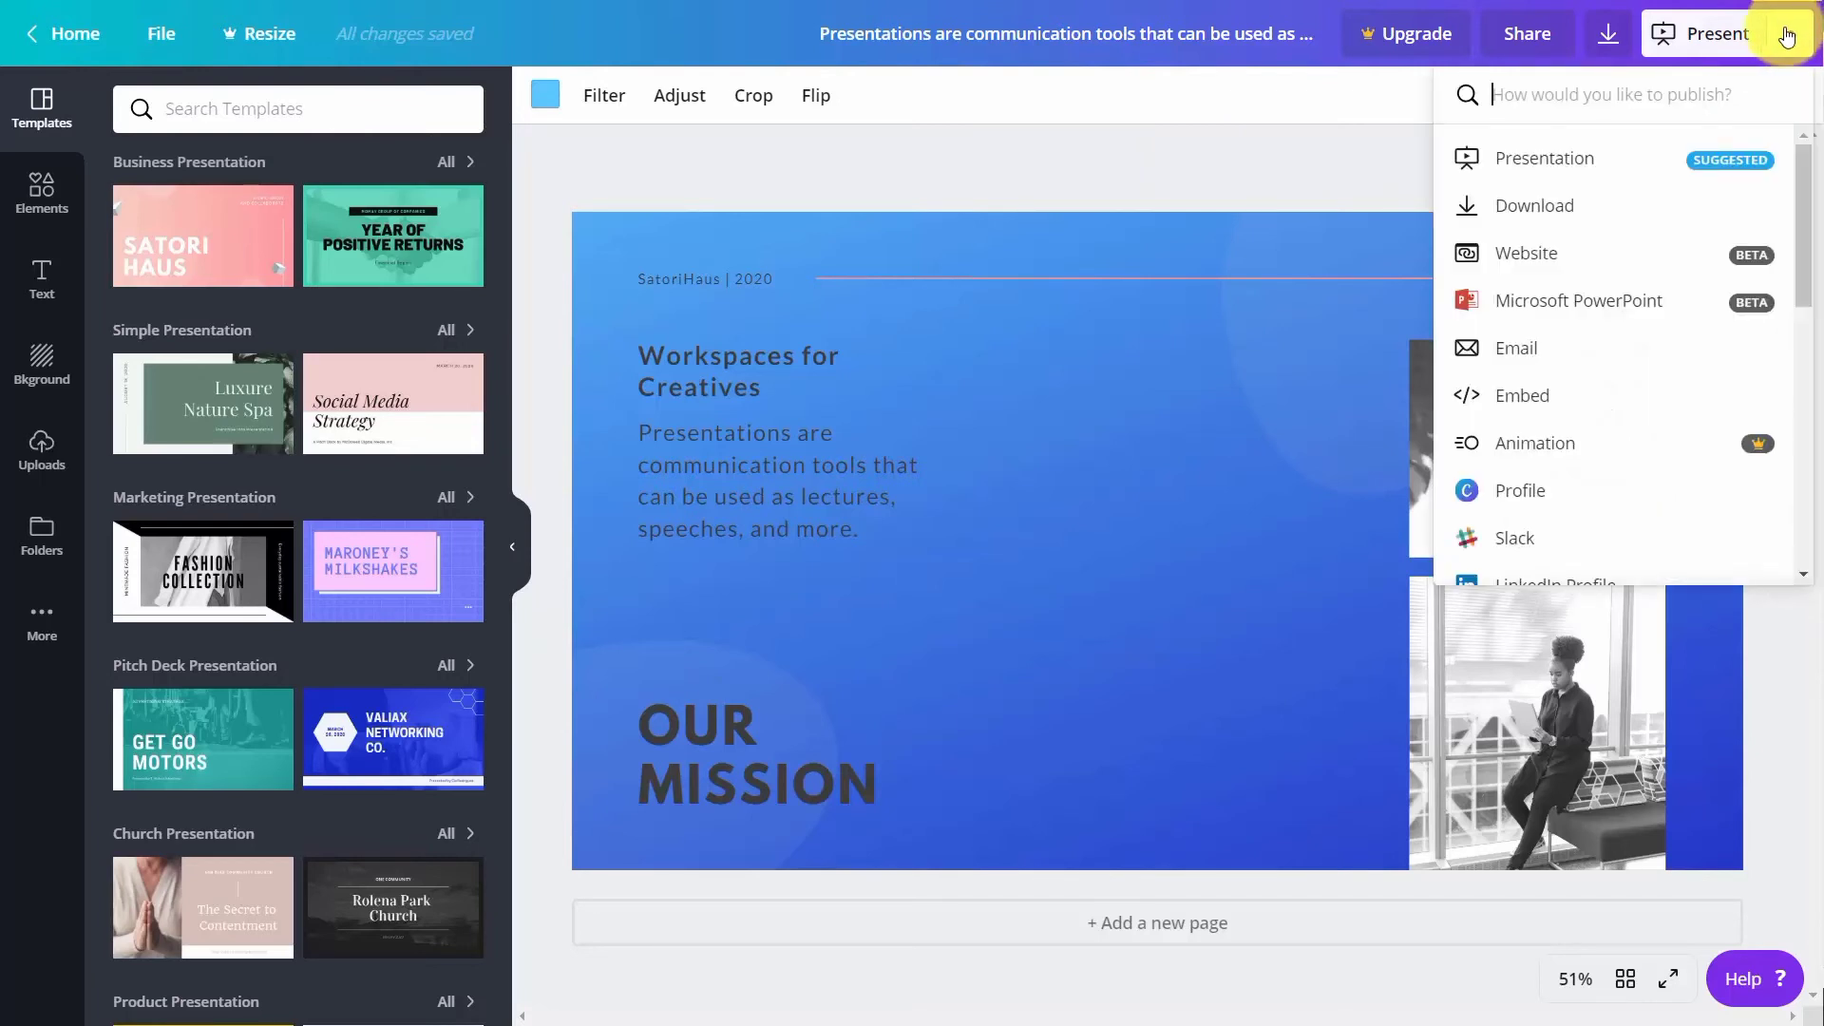
pyautogui.click(1554, 159)
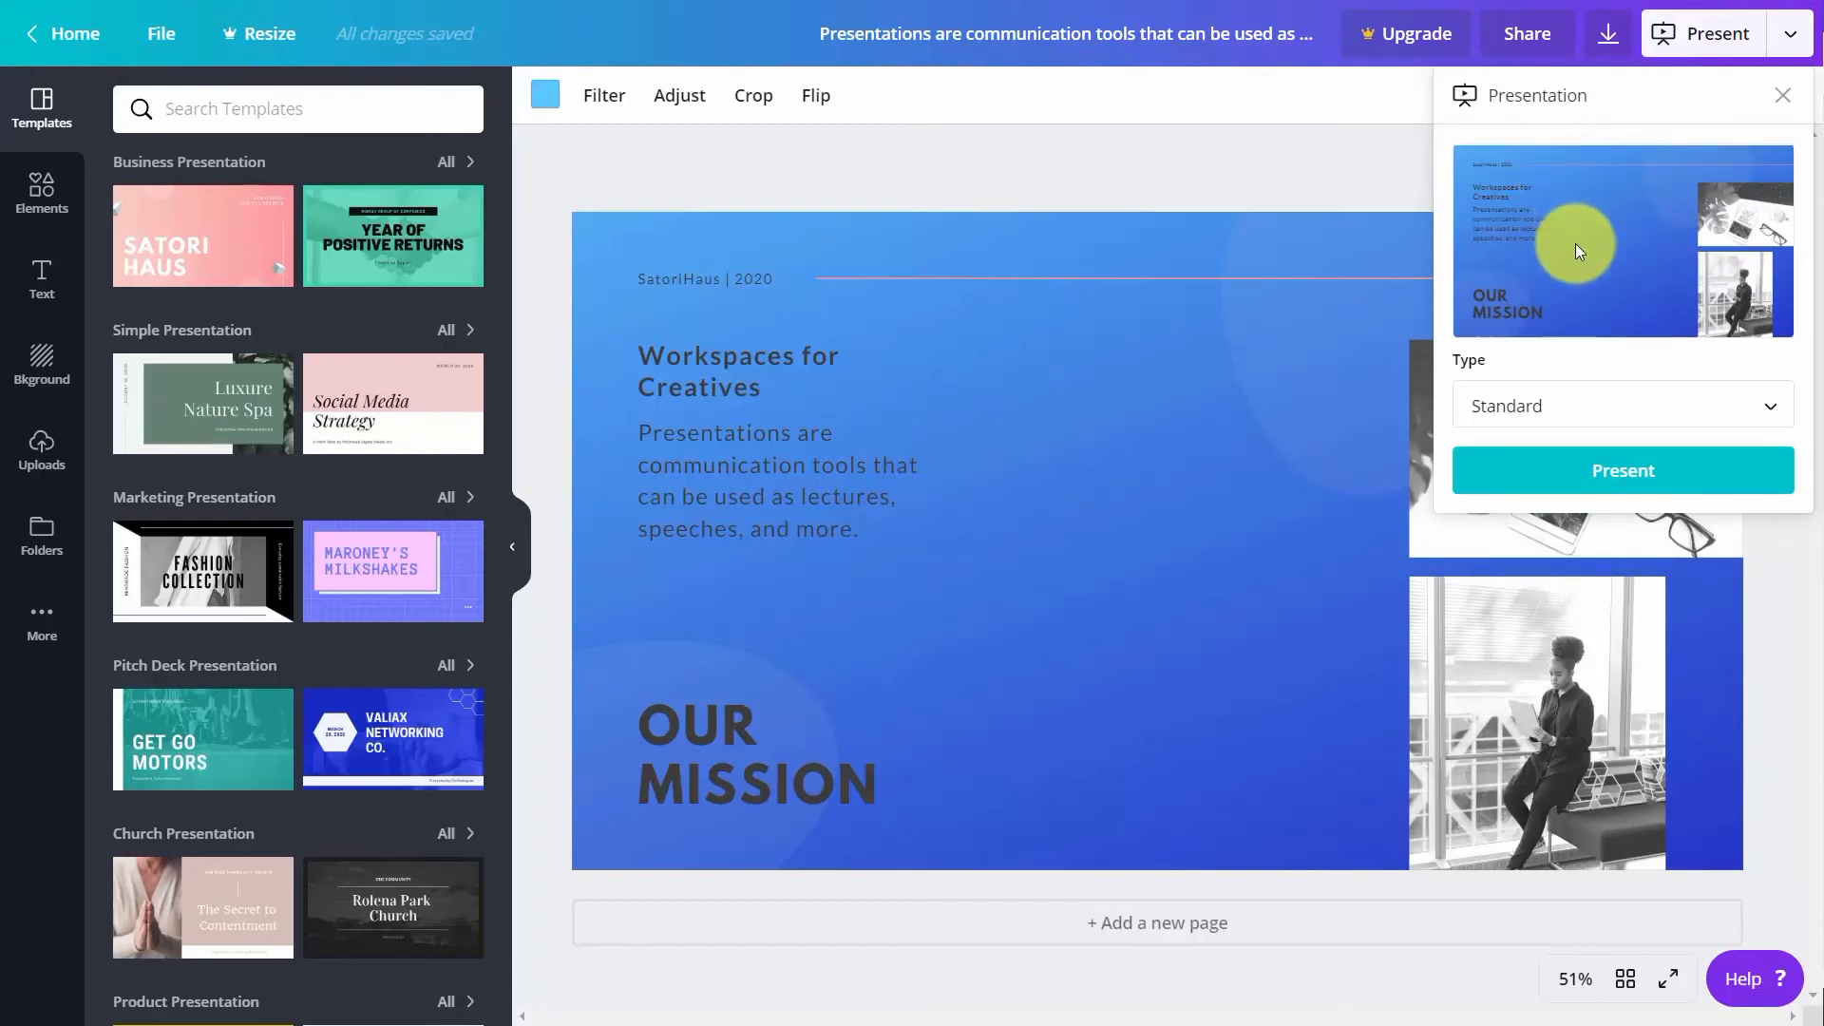
pyautogui.click(1767, 416)
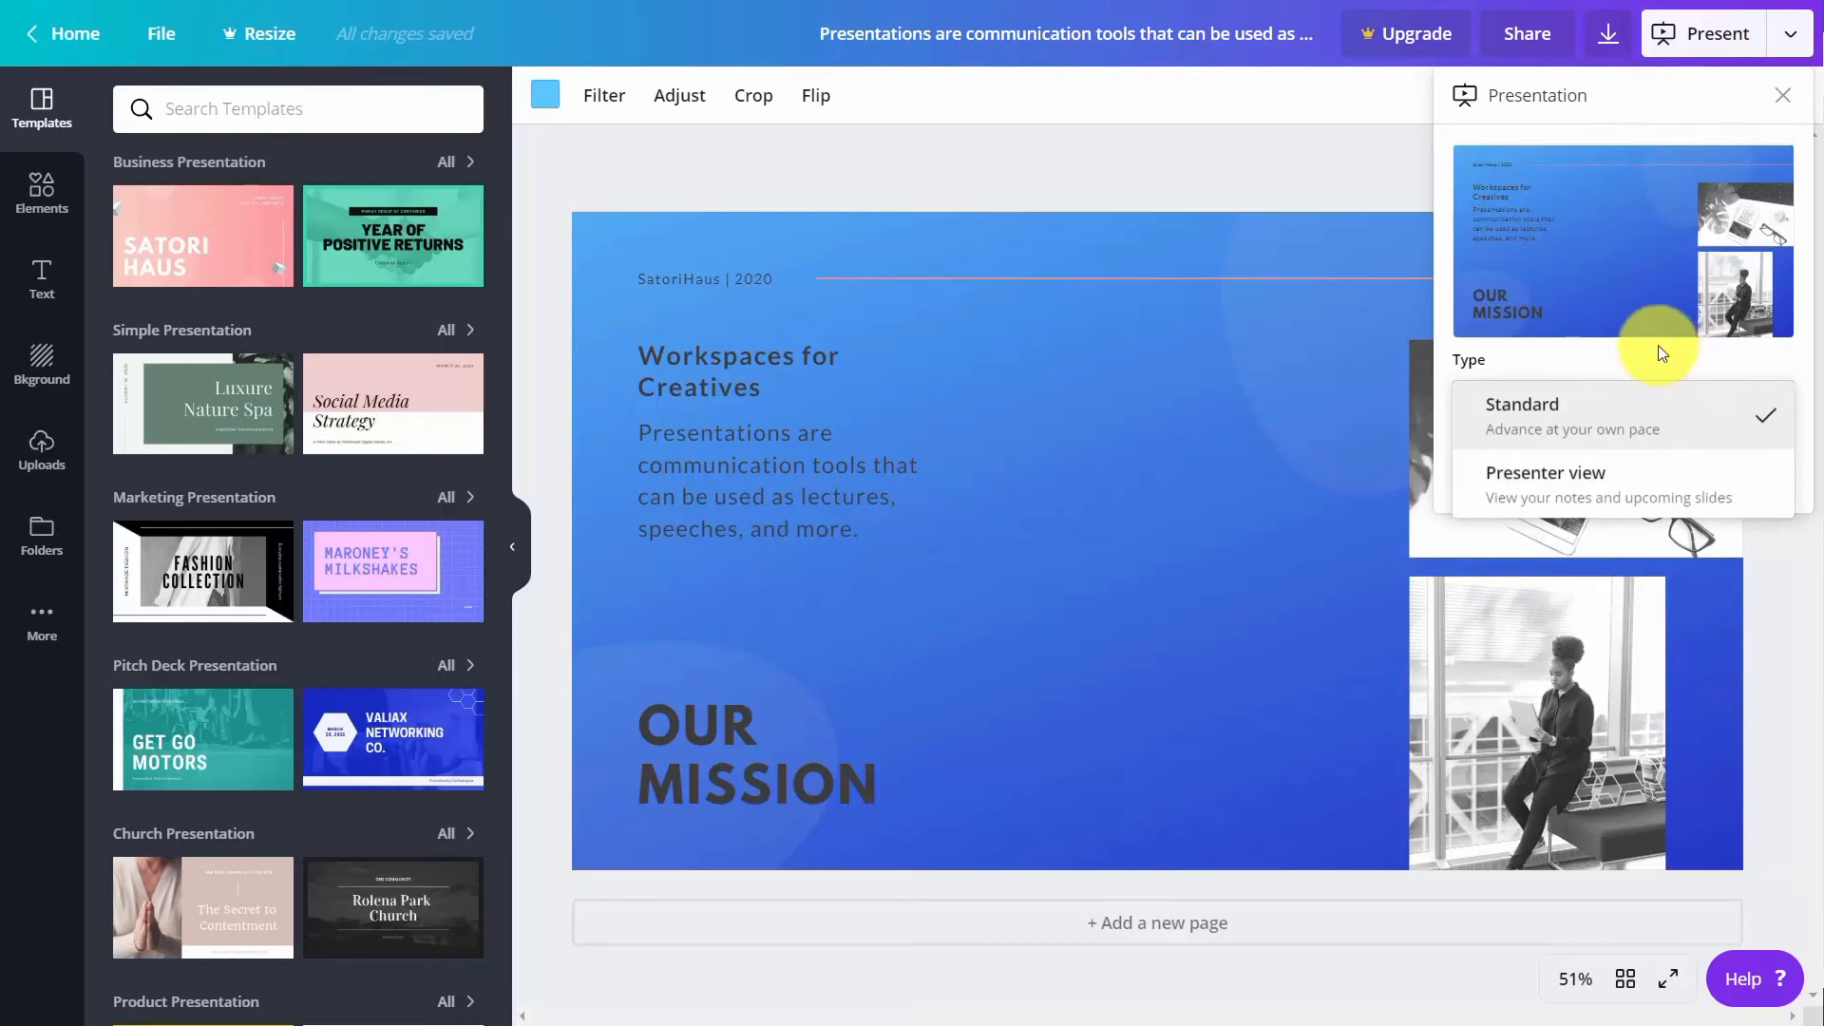
pyautogui.click(1605, 479)
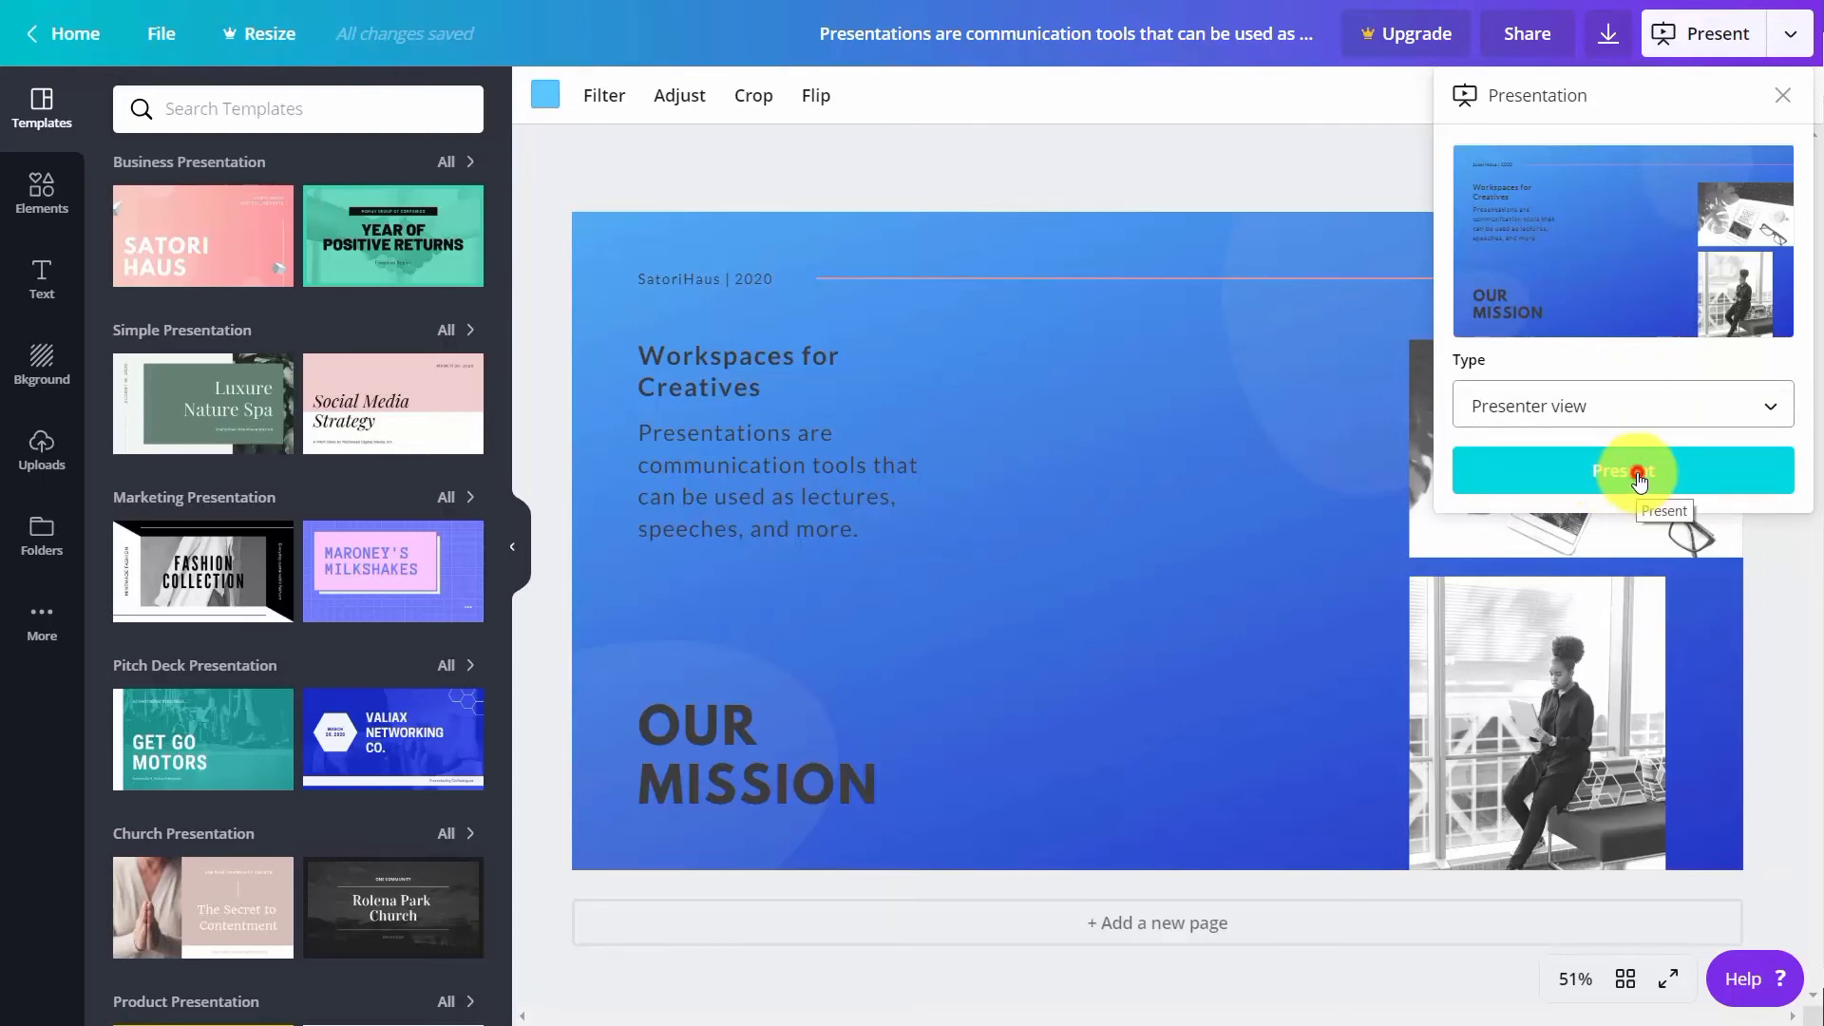
pyautogui.click(1638, 483)
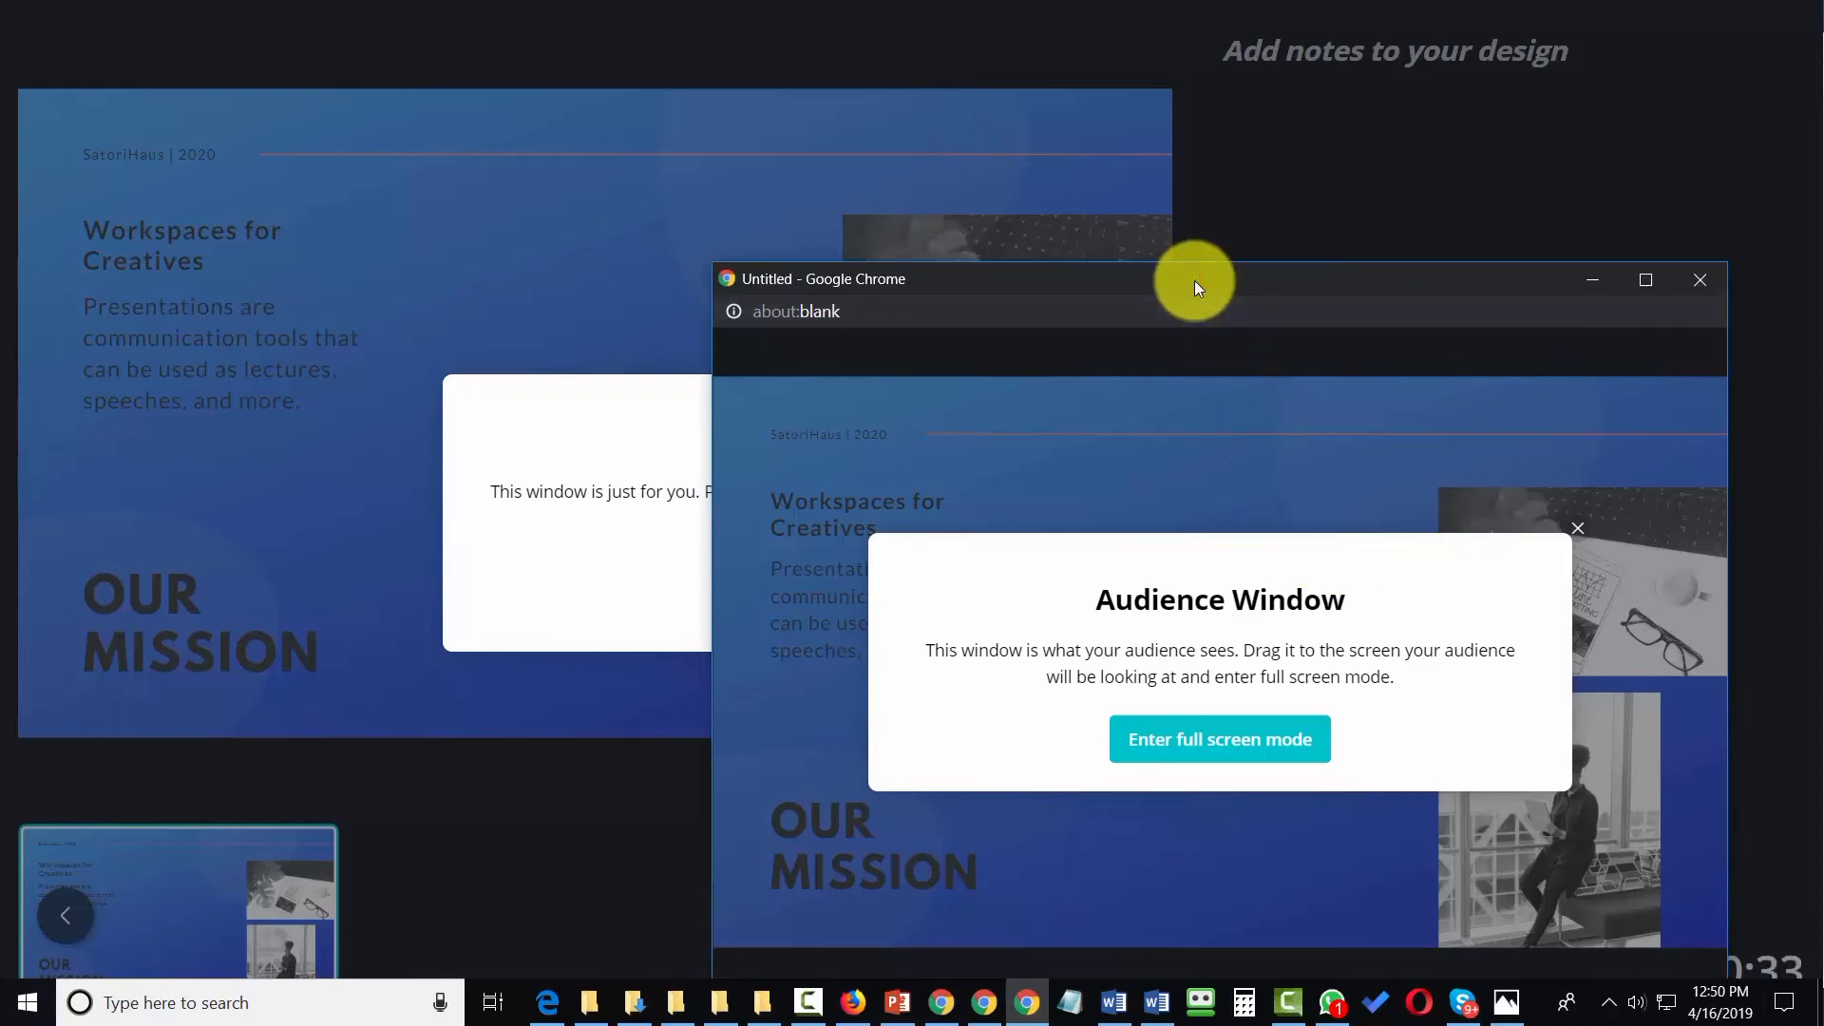
# Move the audience window to the other screen, dismiss the Presenter Window notice and return to the design editor
pyautogui.moveTo(1194, 281); pyautogui.dragTo(1196, 281)
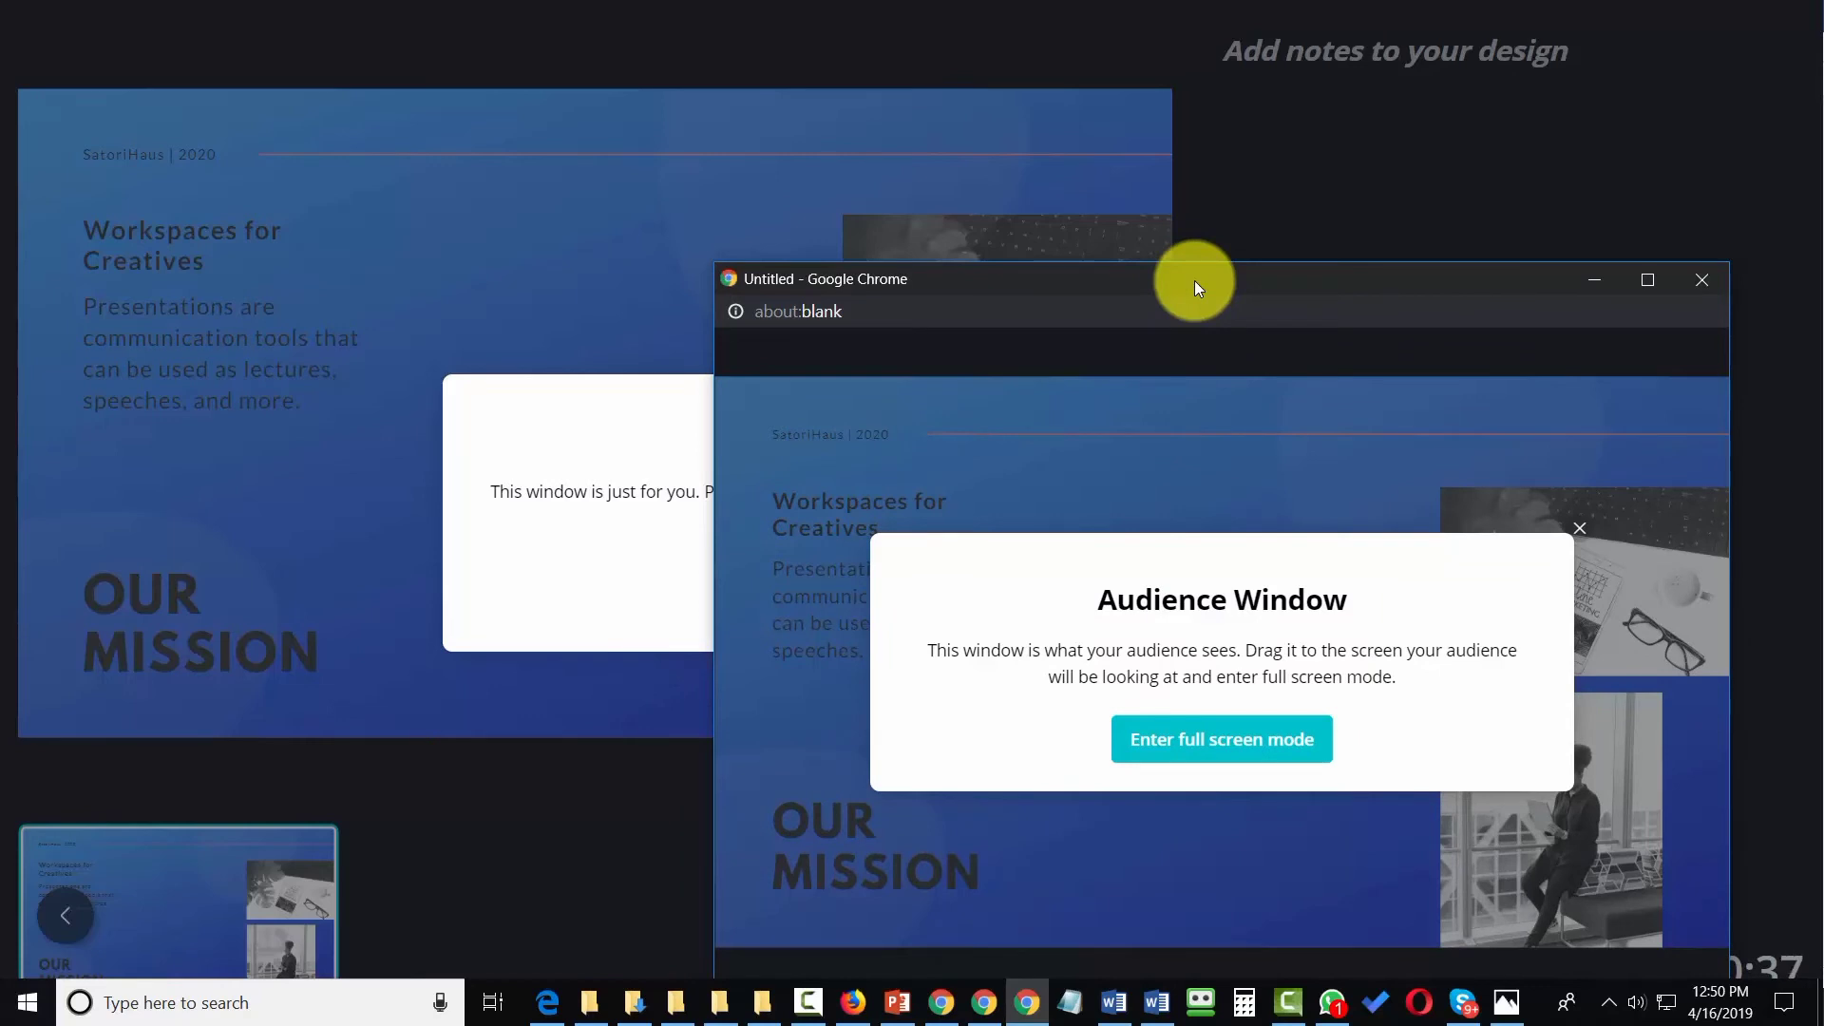
pyautogui.moveTo(1194, 281); pyautogui.dragTo(1822, 249)
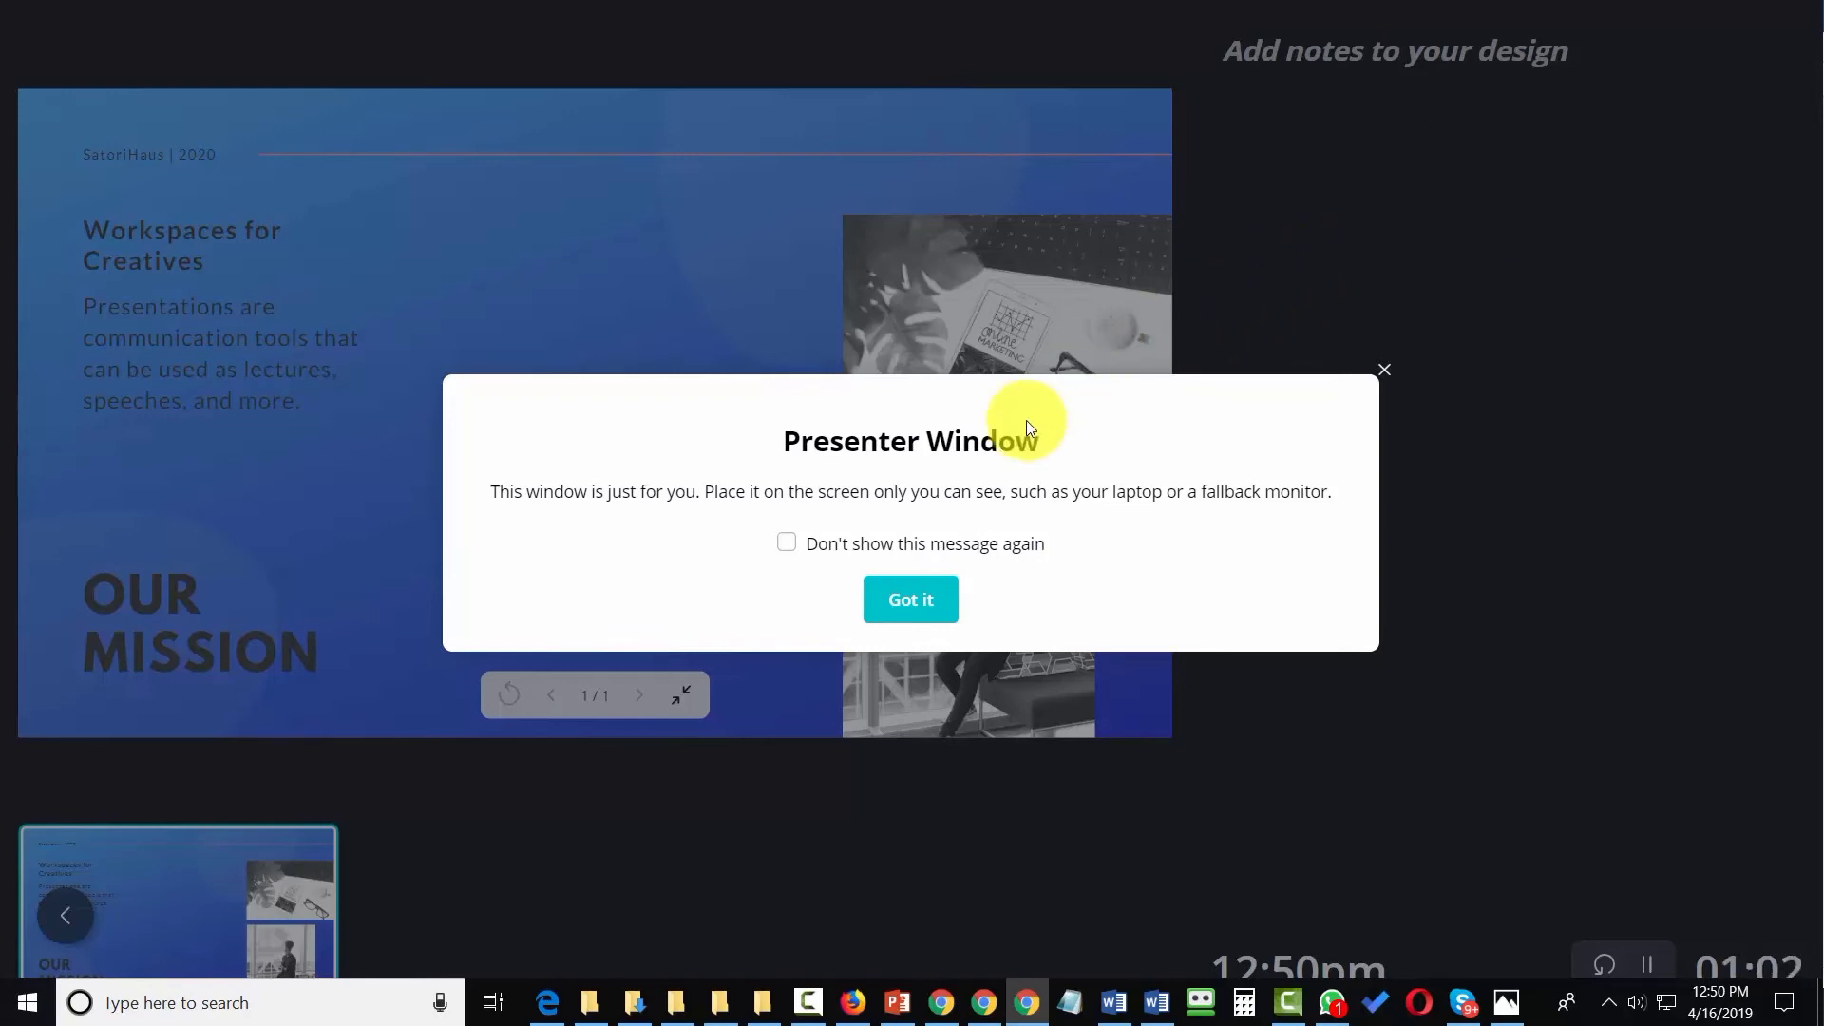
pyautogui.click(904, 602)
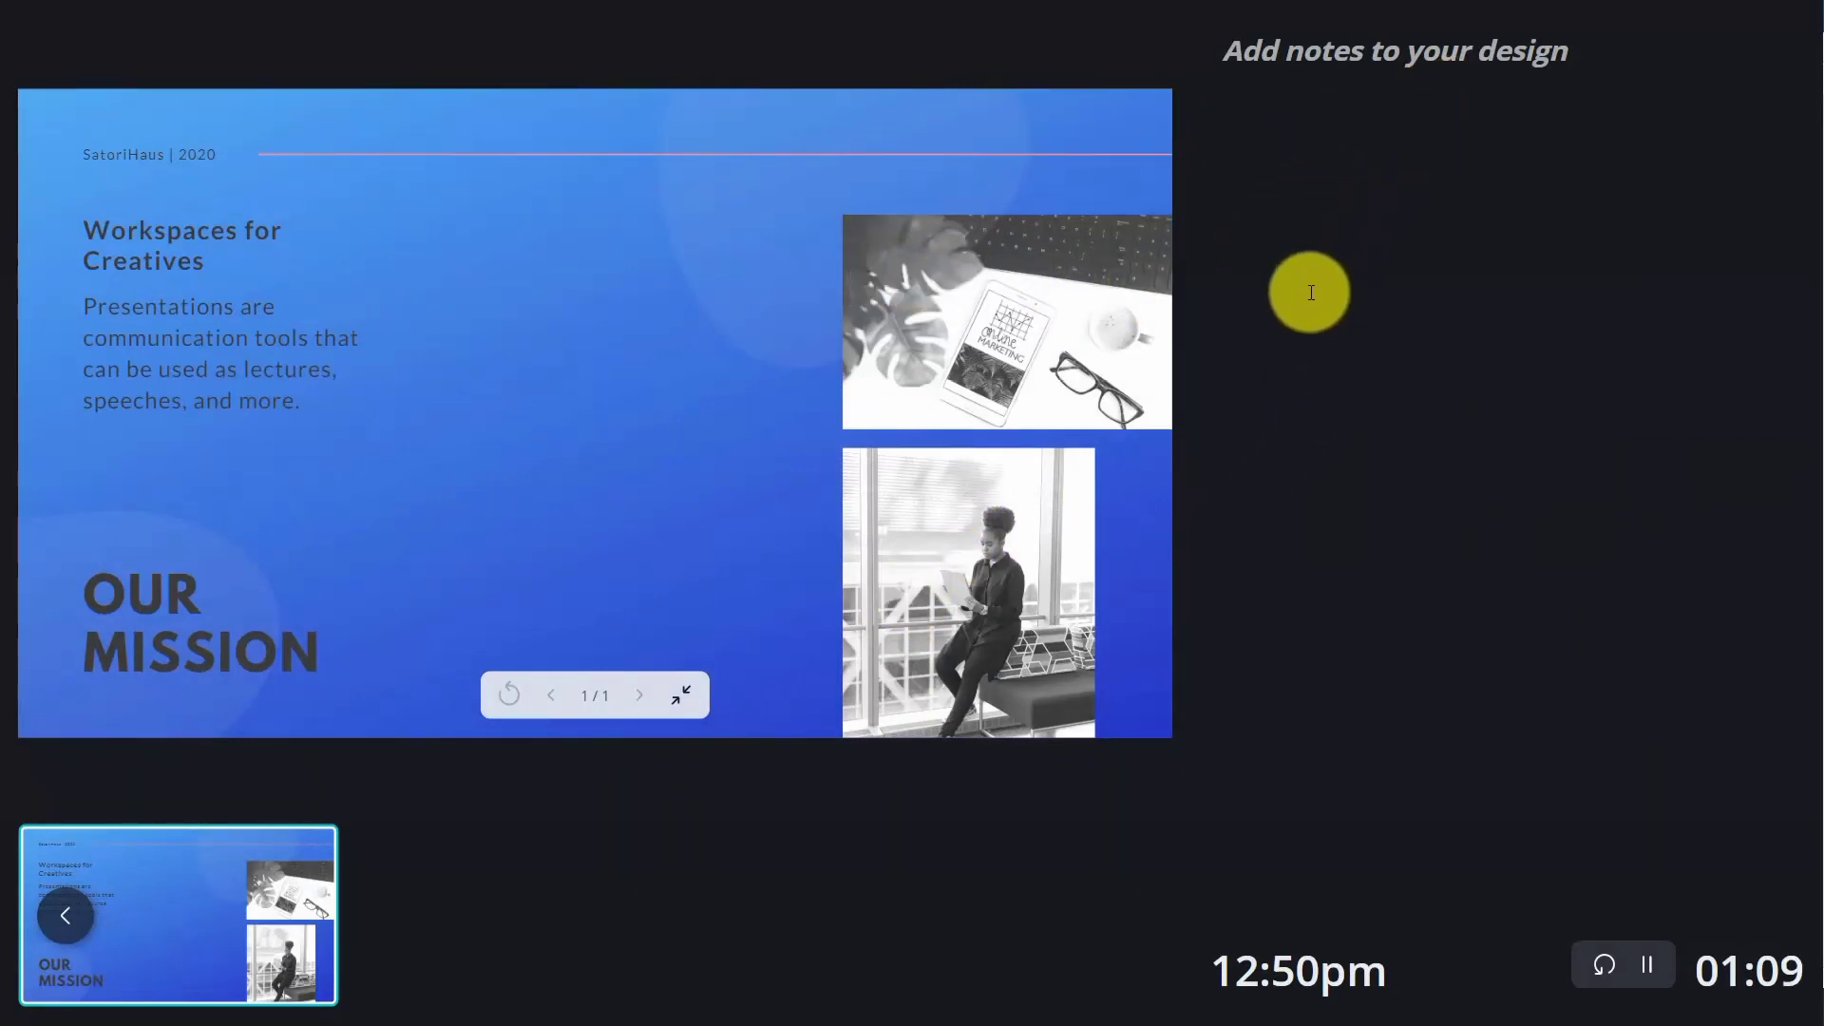
pyautogui.hotkey('alt', 'Tab')
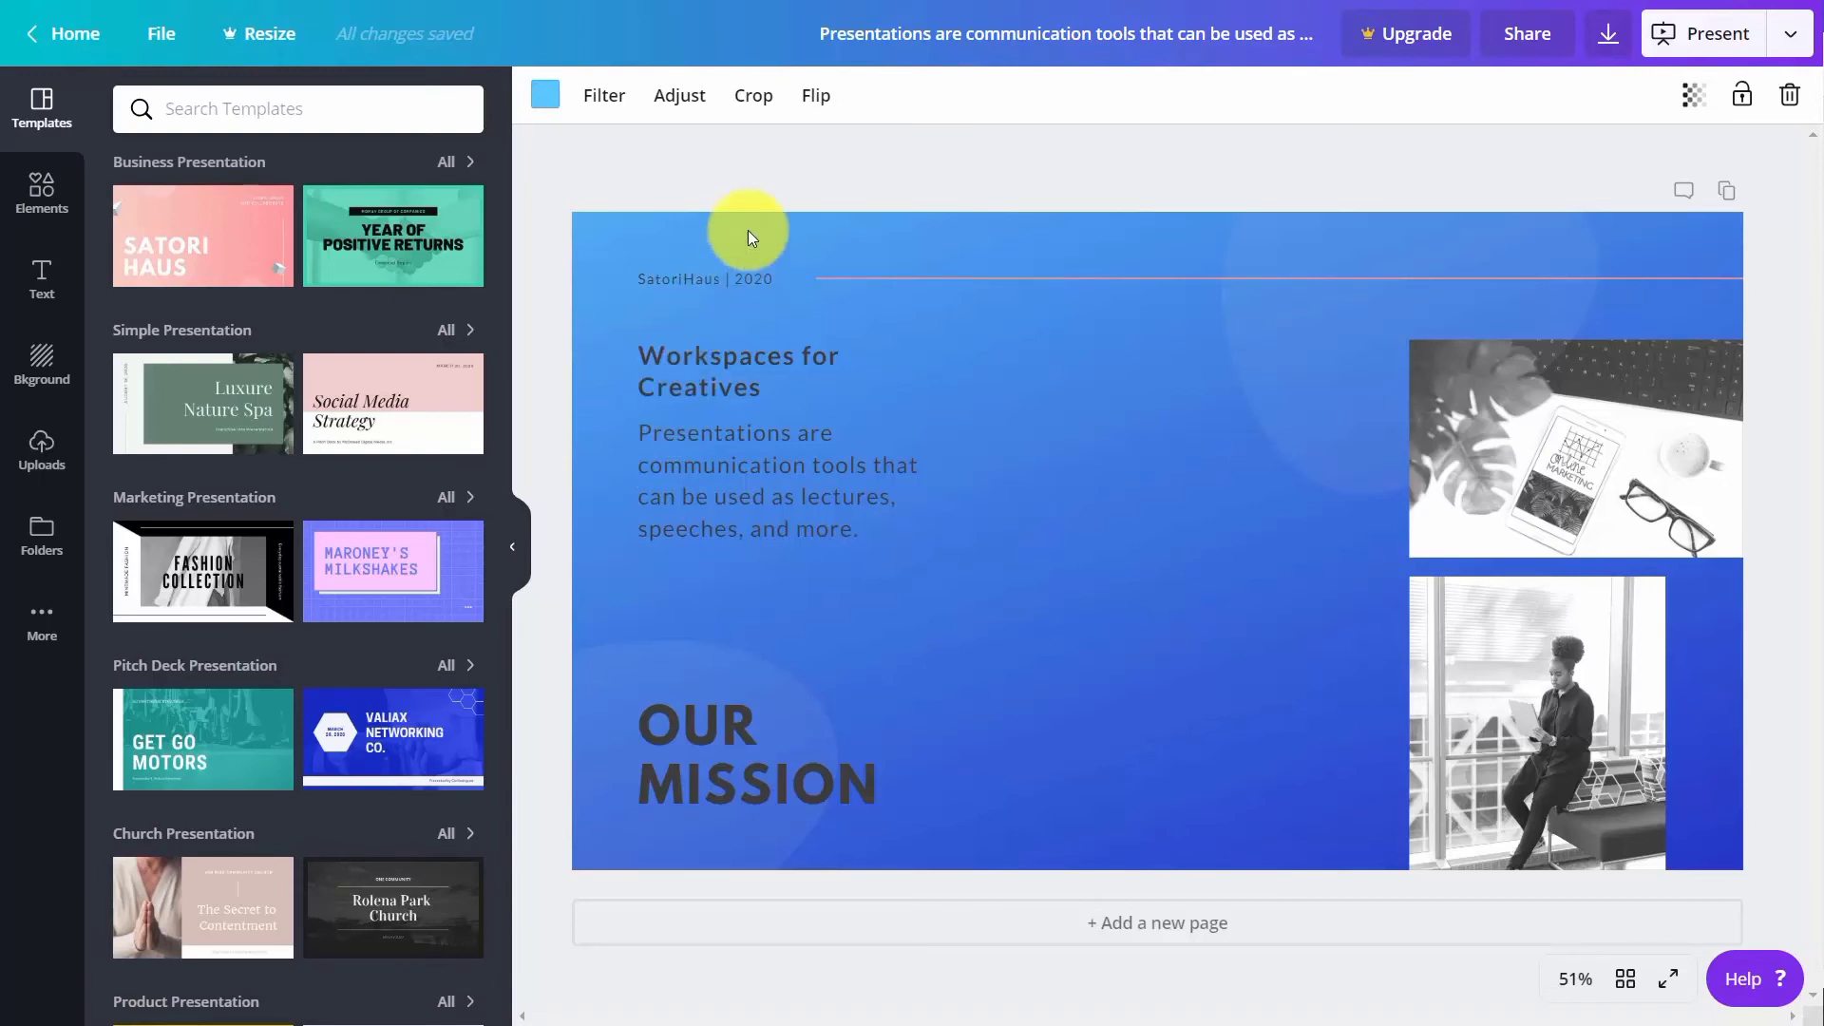
# Choose Pinterest as the publishing destination and connect the Pinterest account, granting Canva permission
pyautogui.click(1792, 35)
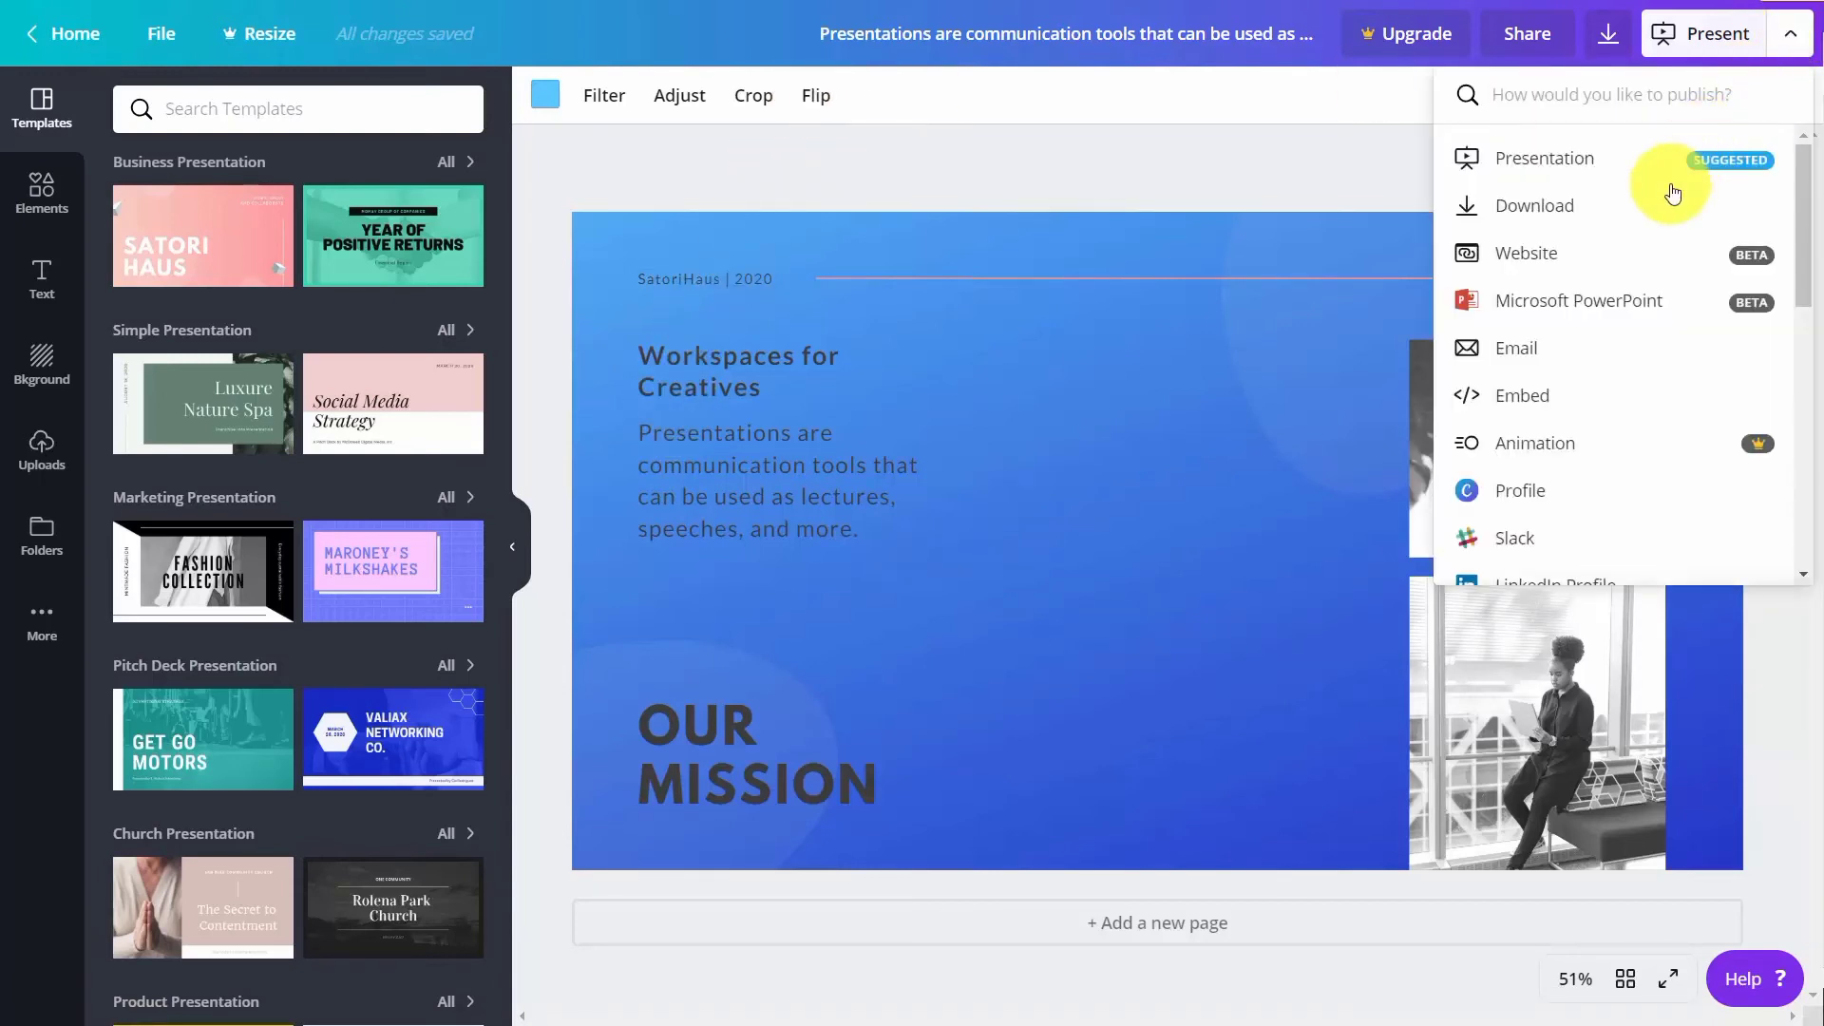
pyautogui.scroll(-4, 1667, 192)
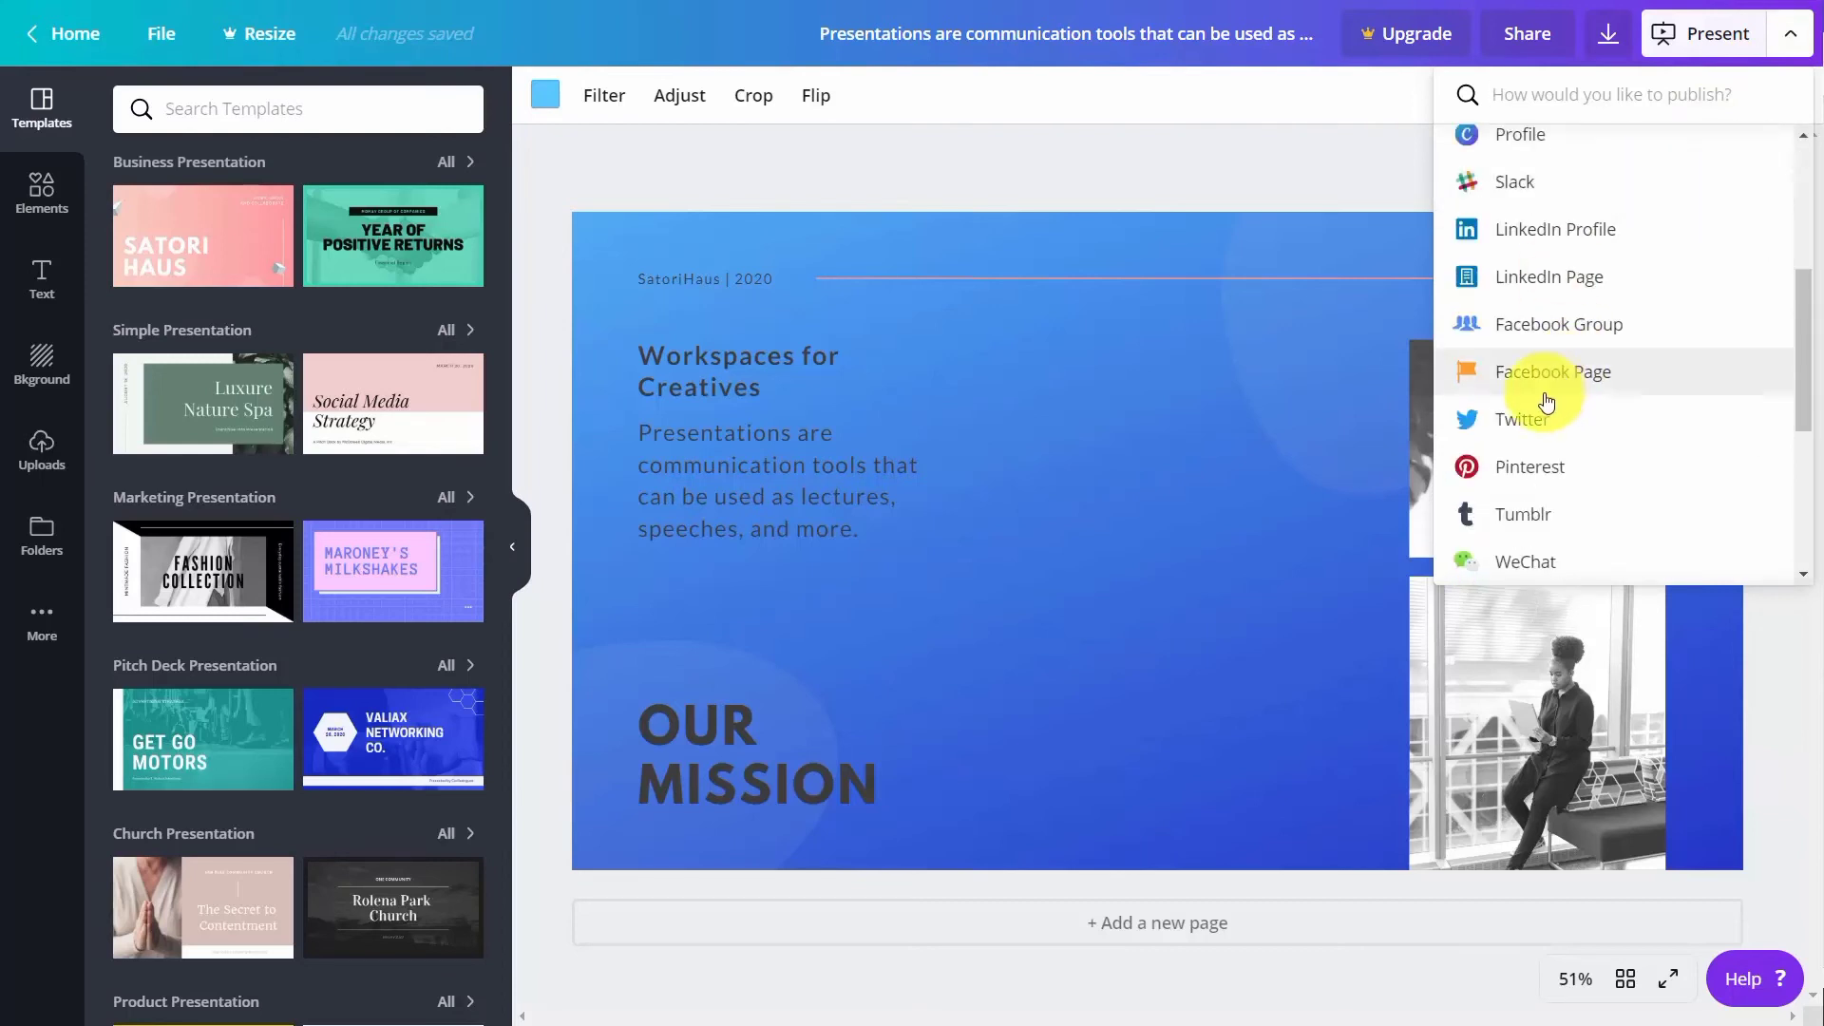
pyautogui.click(1511, 469)
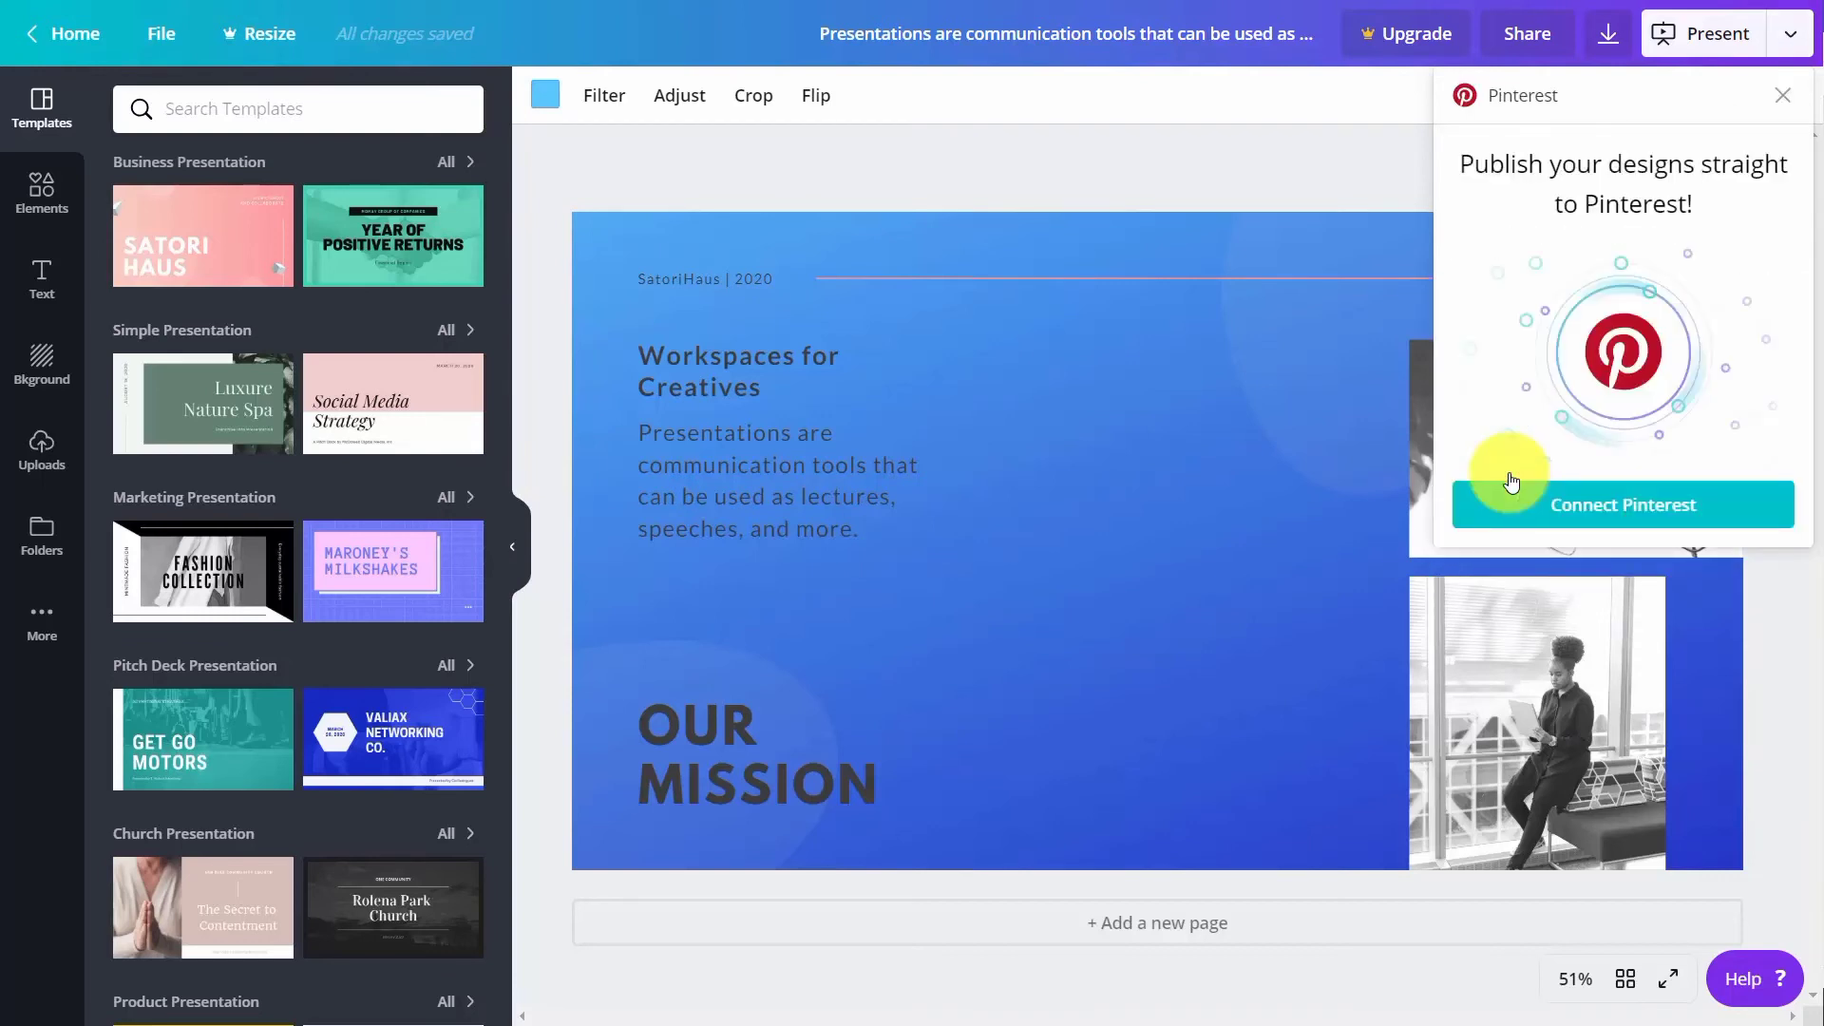
pyautogui.click(1591, 512)
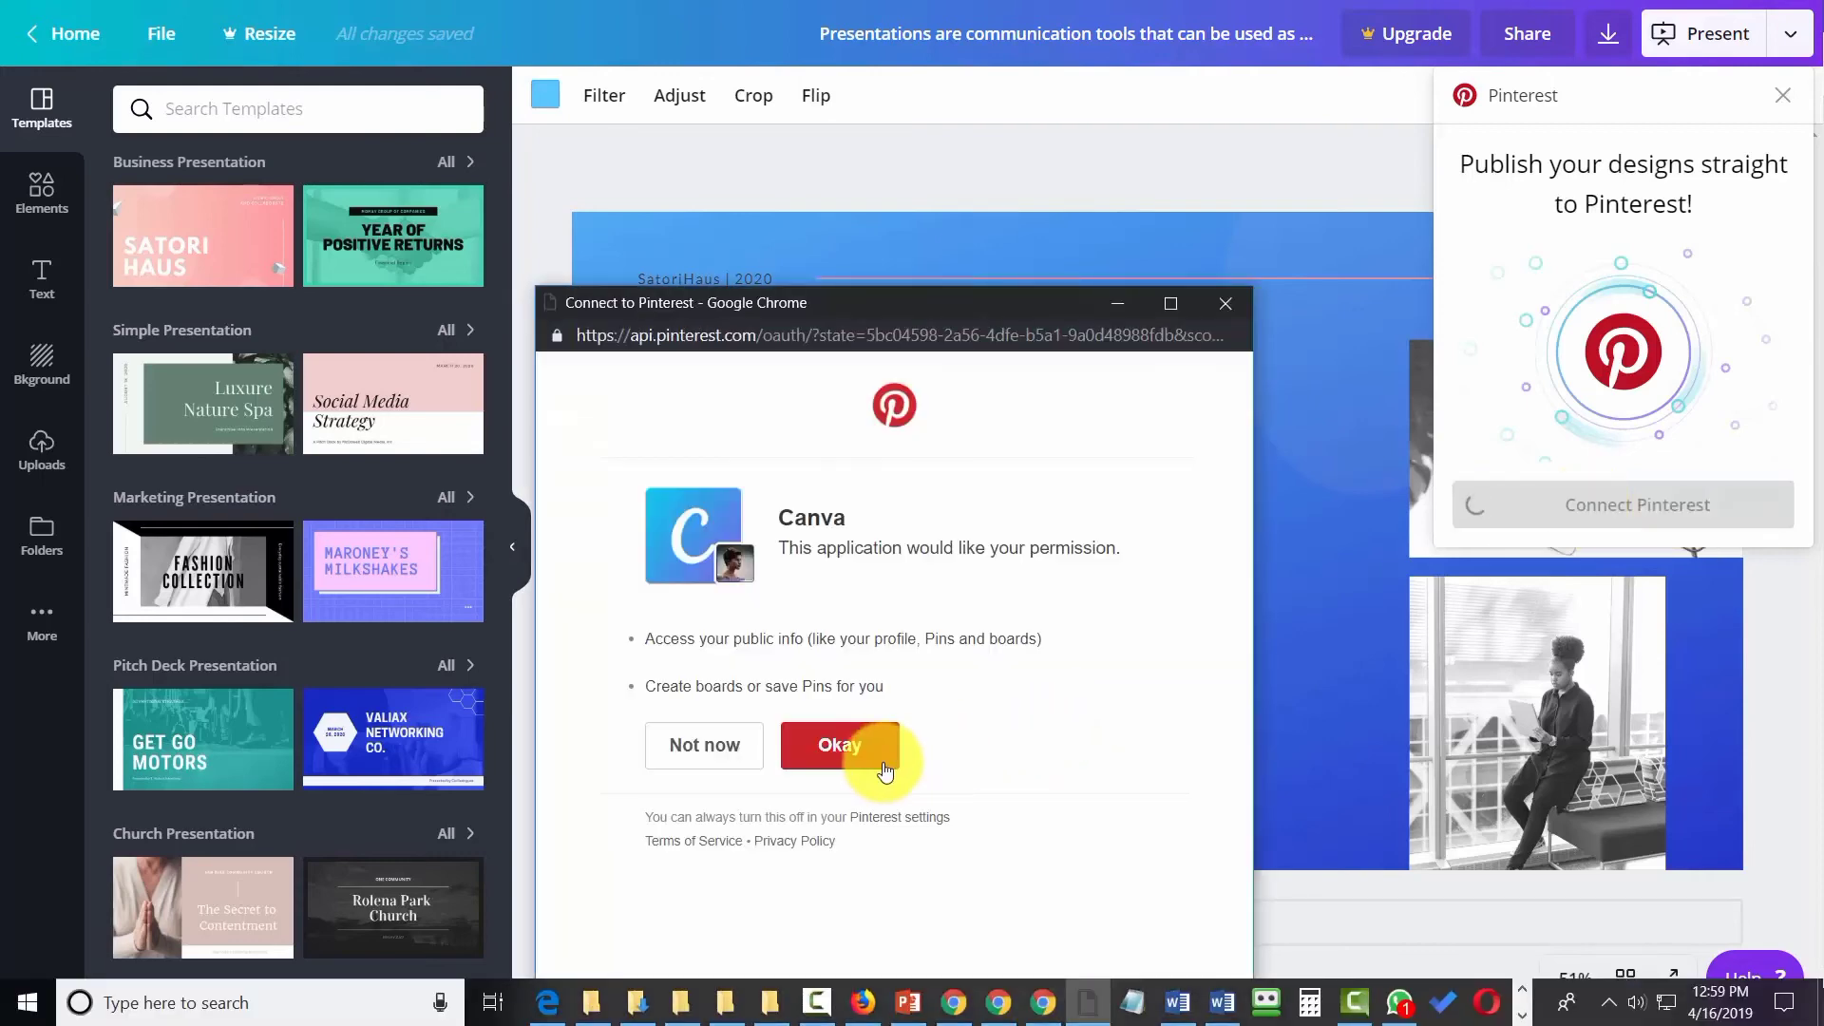
pyautogui.click(836, 737)
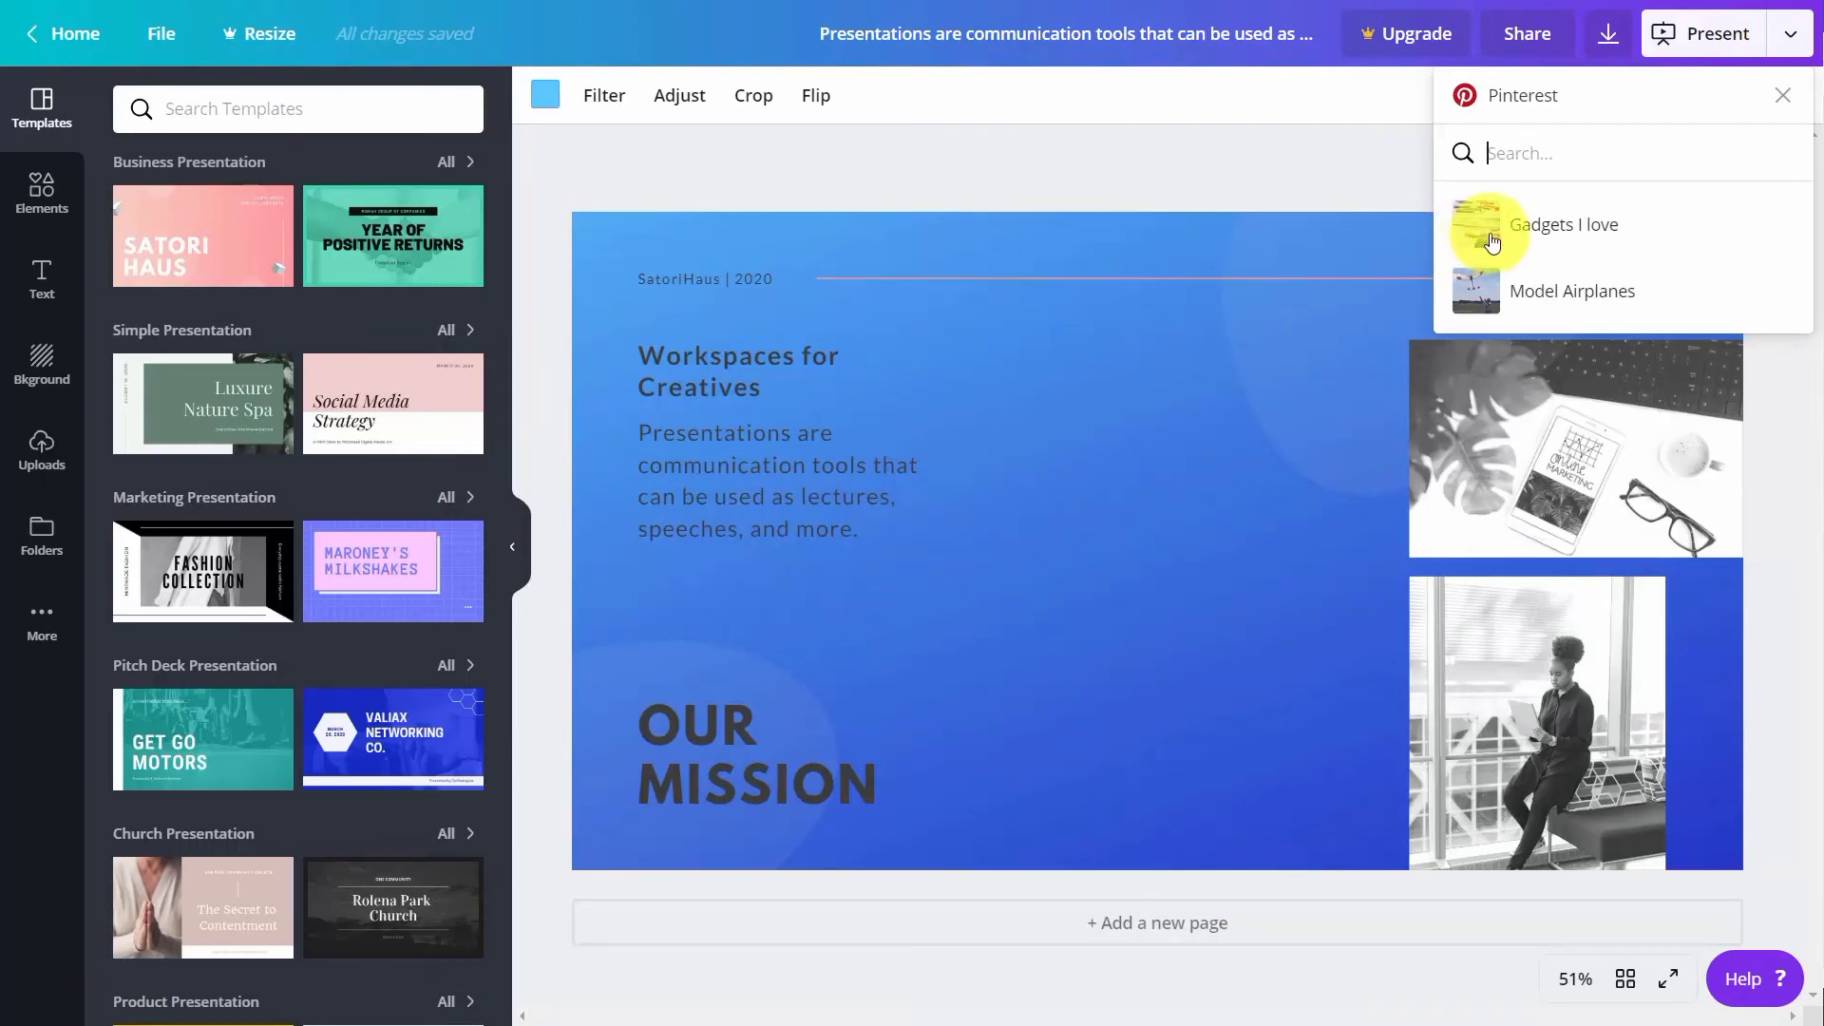
# Publish the slide to the Model Airplanes board with the description "Workplace for Creatives" and open the published pin
pyautogui.click(1480, 300)
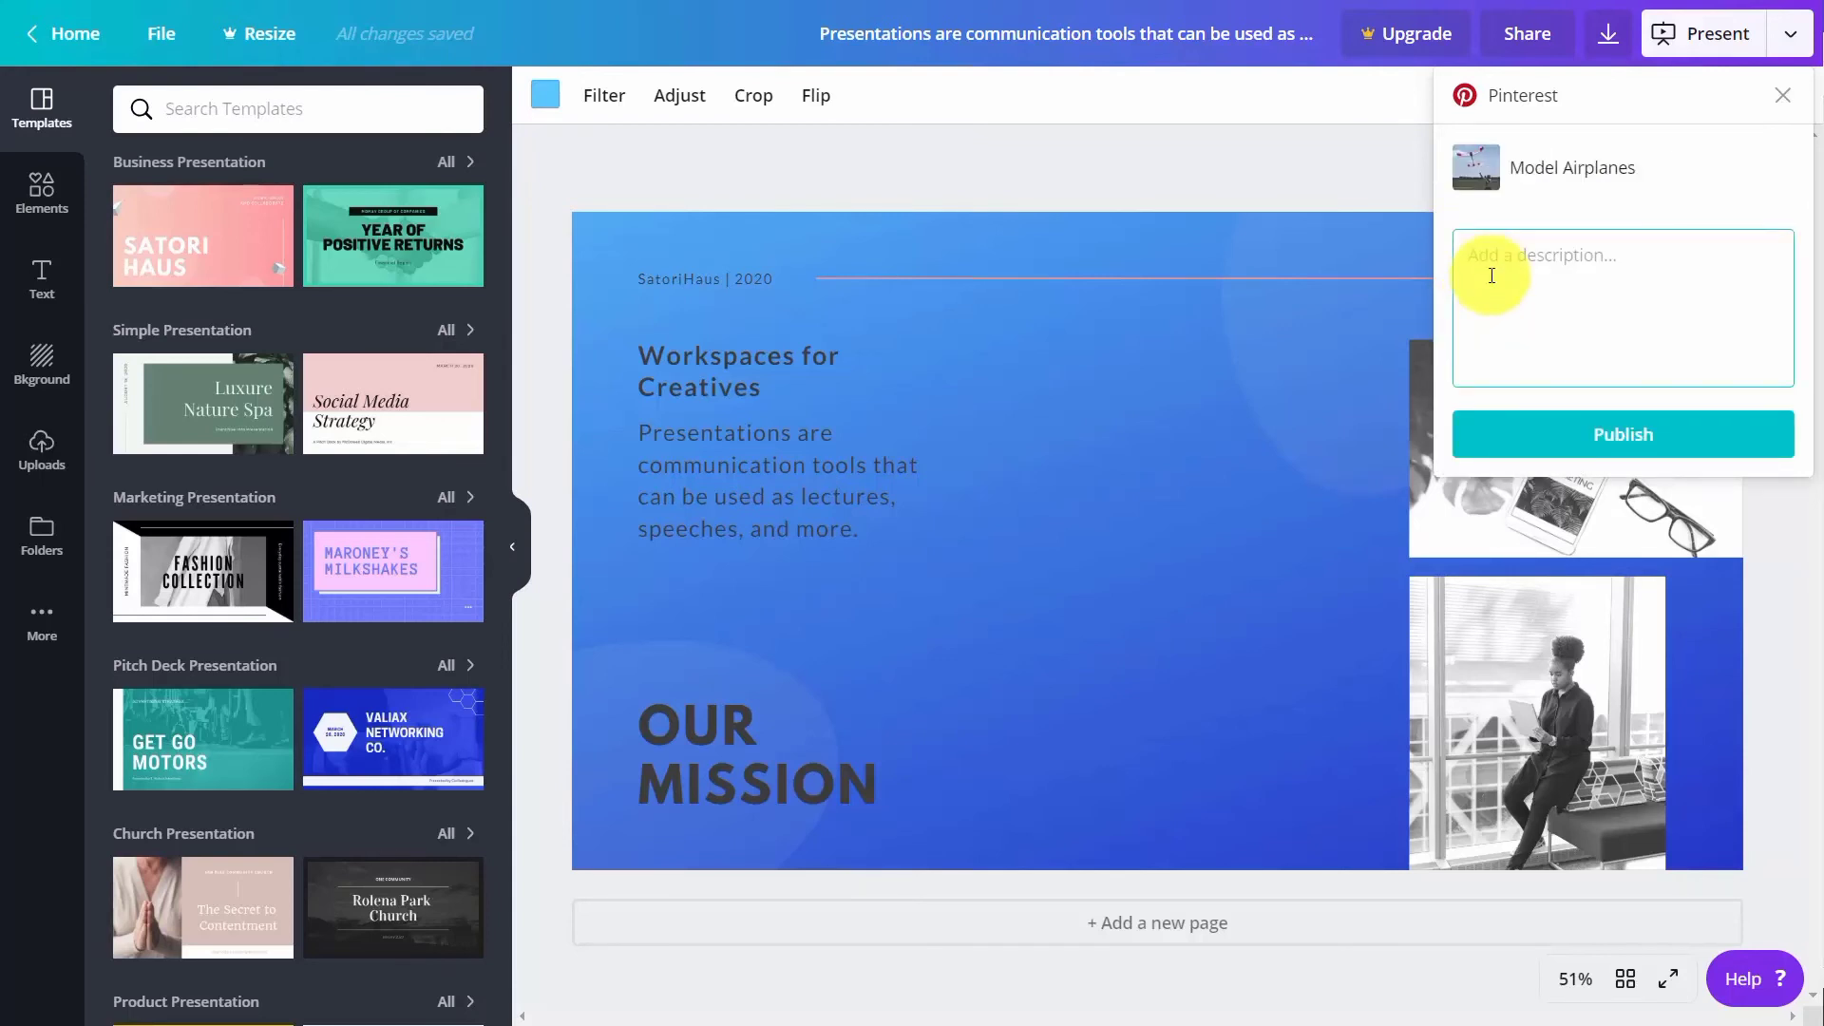
pyautogui.write('Workplace for Creatives')
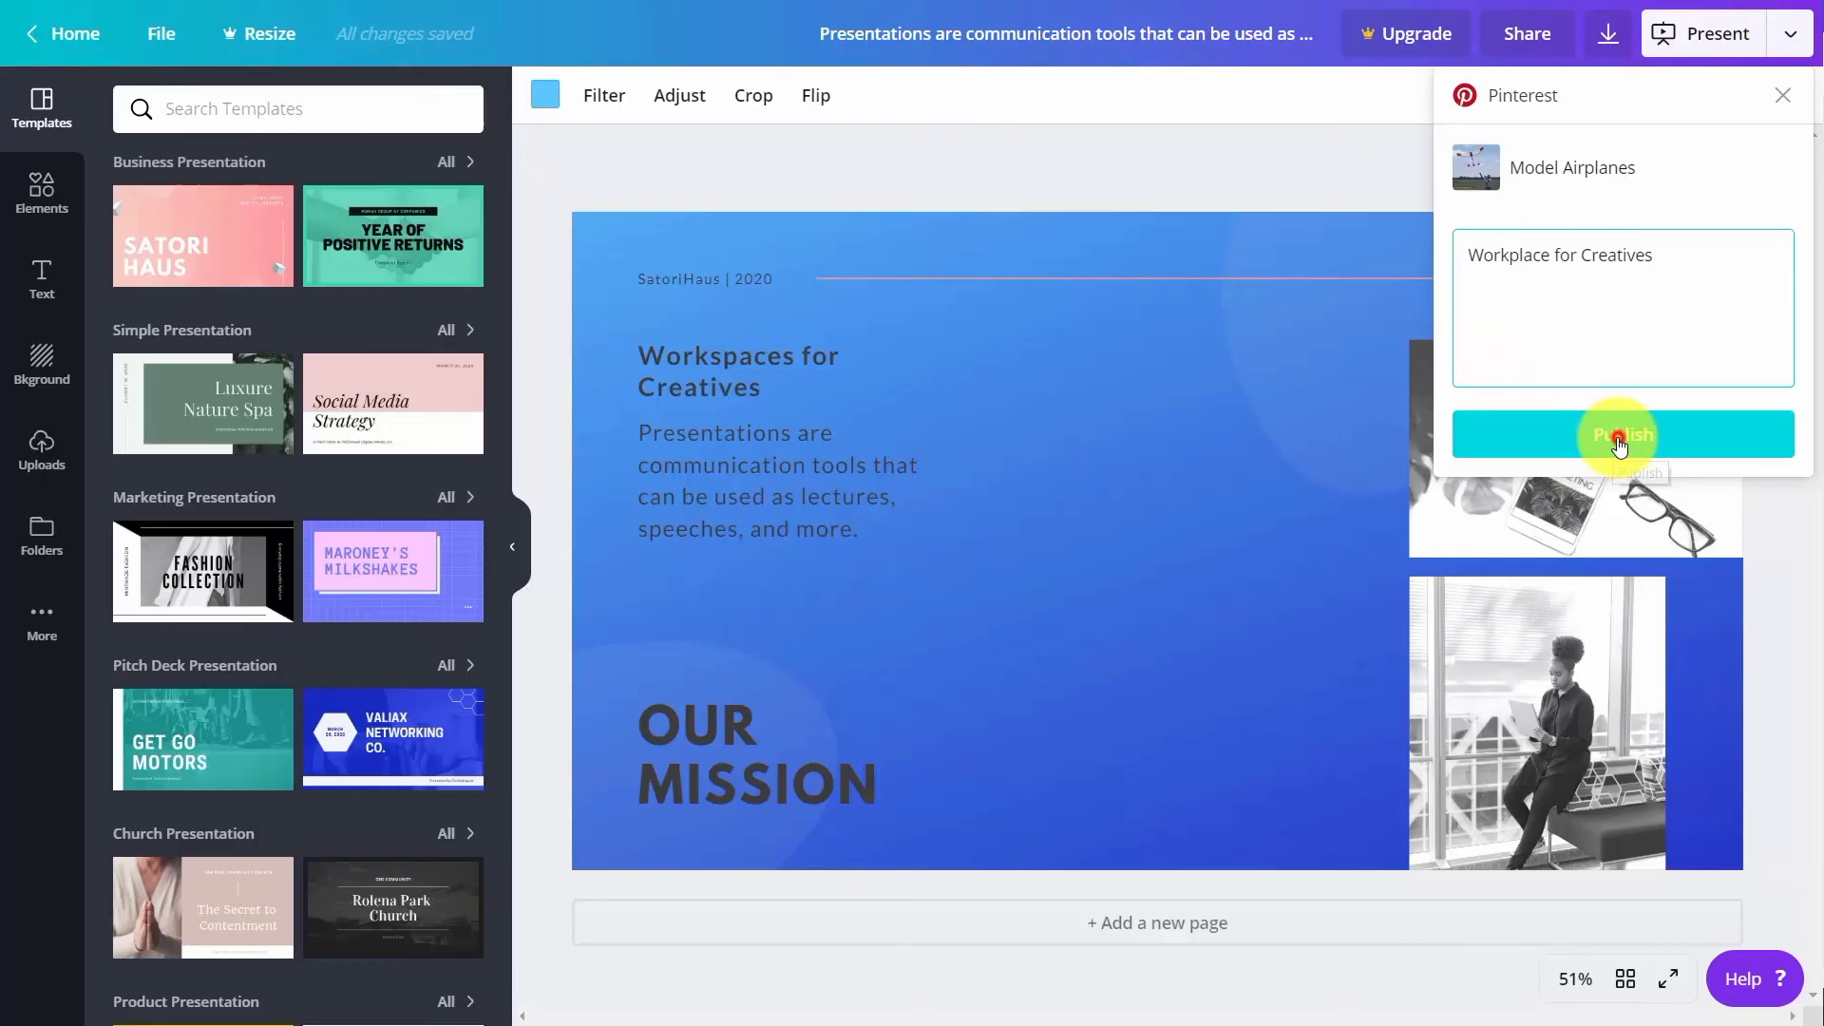
pyautogui.click(1611, 441)
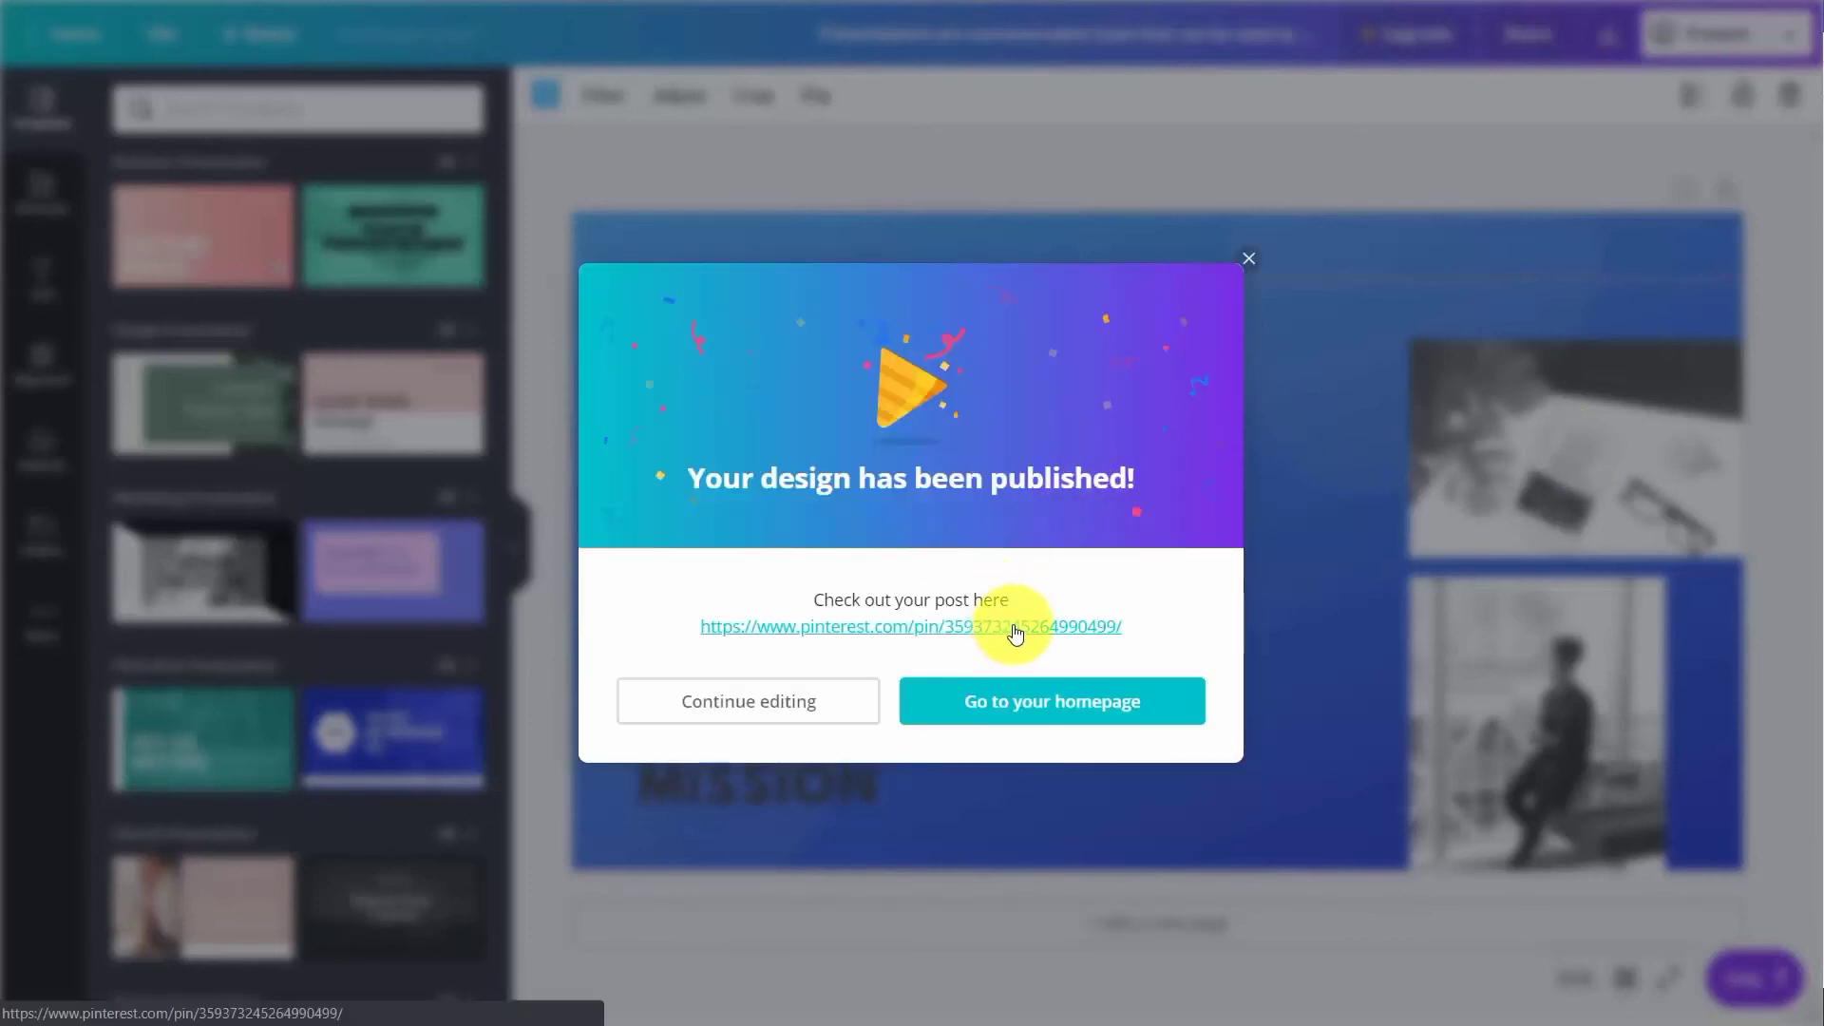
pyautogui.click(1008, 630)
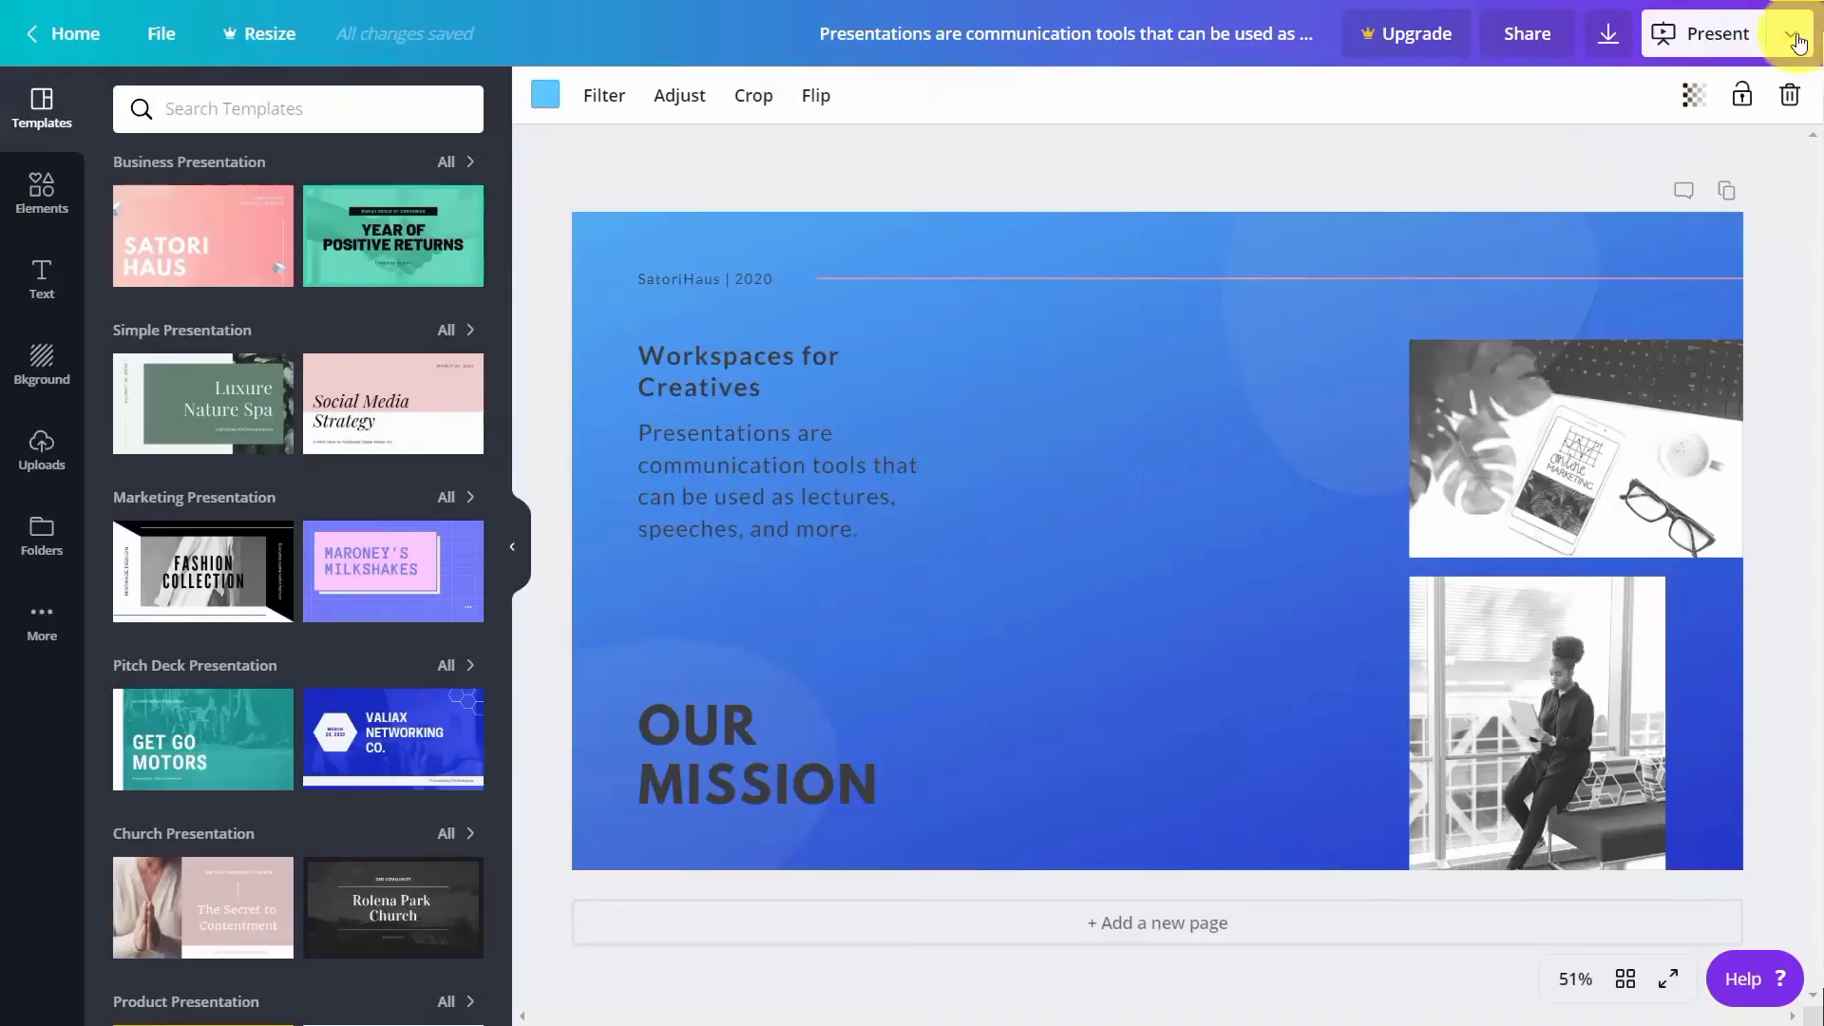
# Choose Facebook Group as the publishing destination and connect the Facebook account, allowing Canva to post into groups
pyautogui.click(1784, 32)
pyautogui.scroll(-5, 1501, 302)
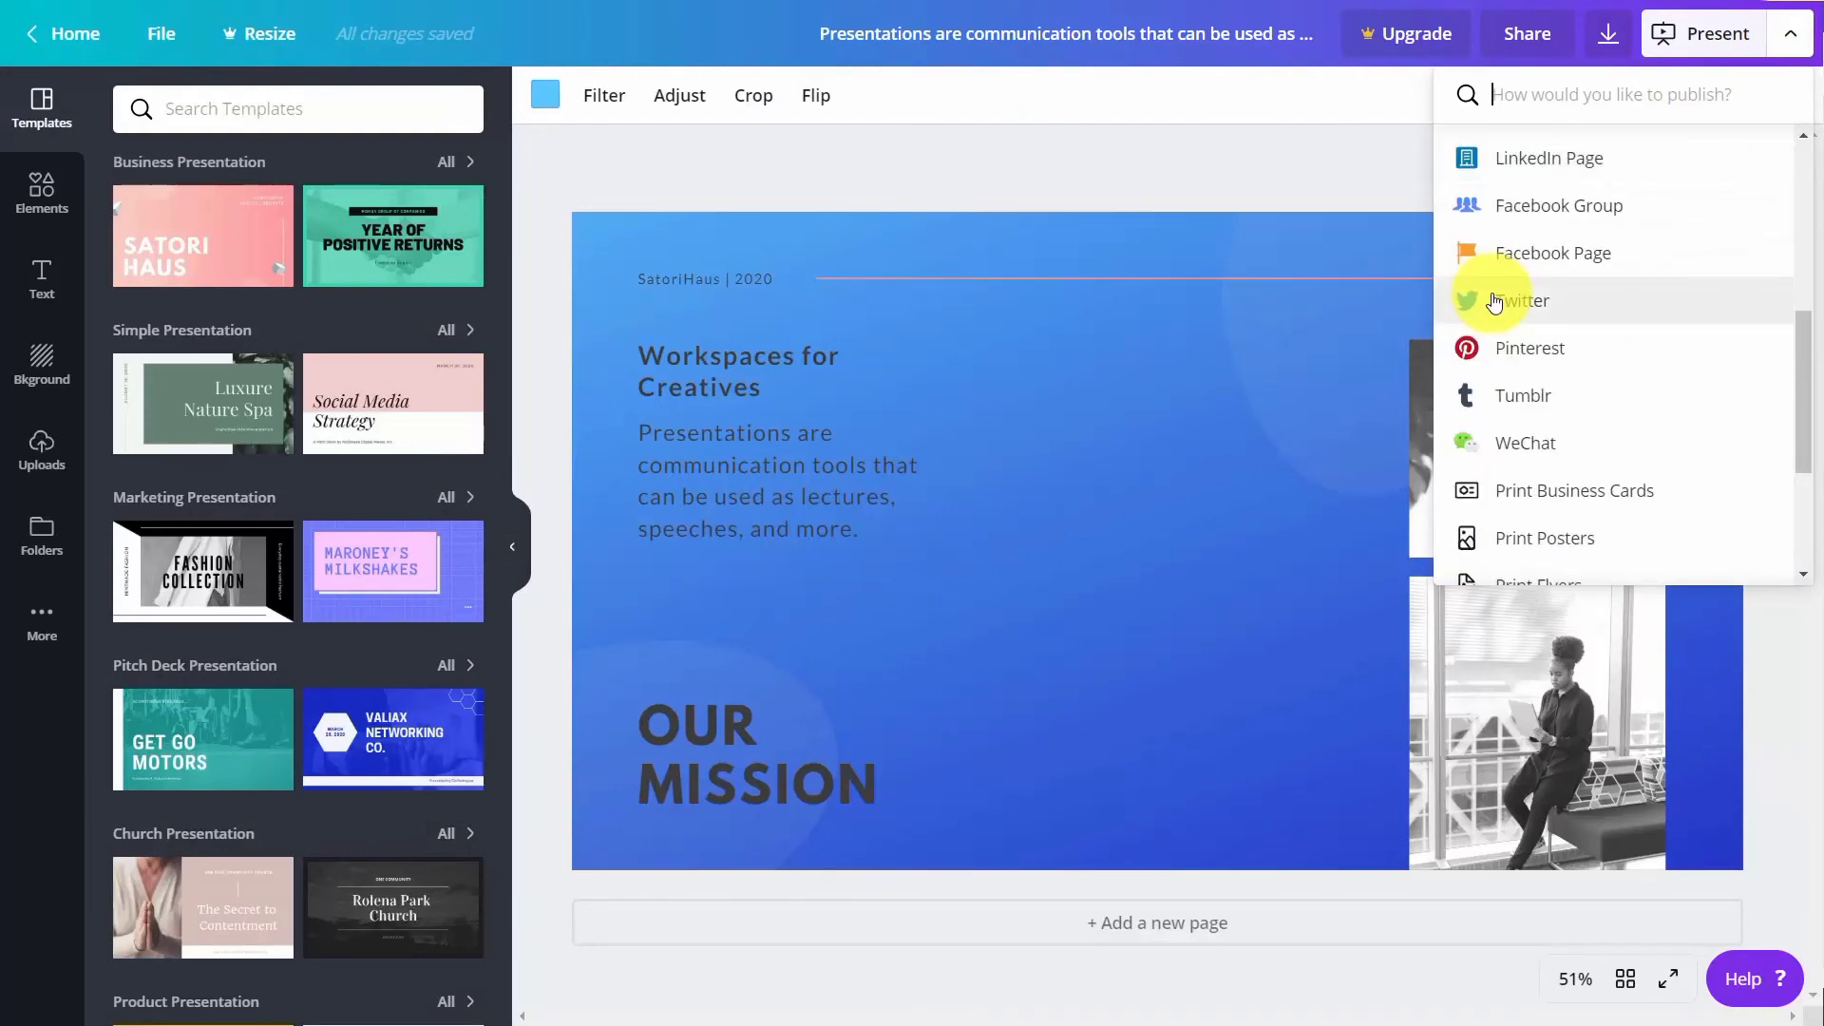
pyautogui.scroll(3, 1496, 304)
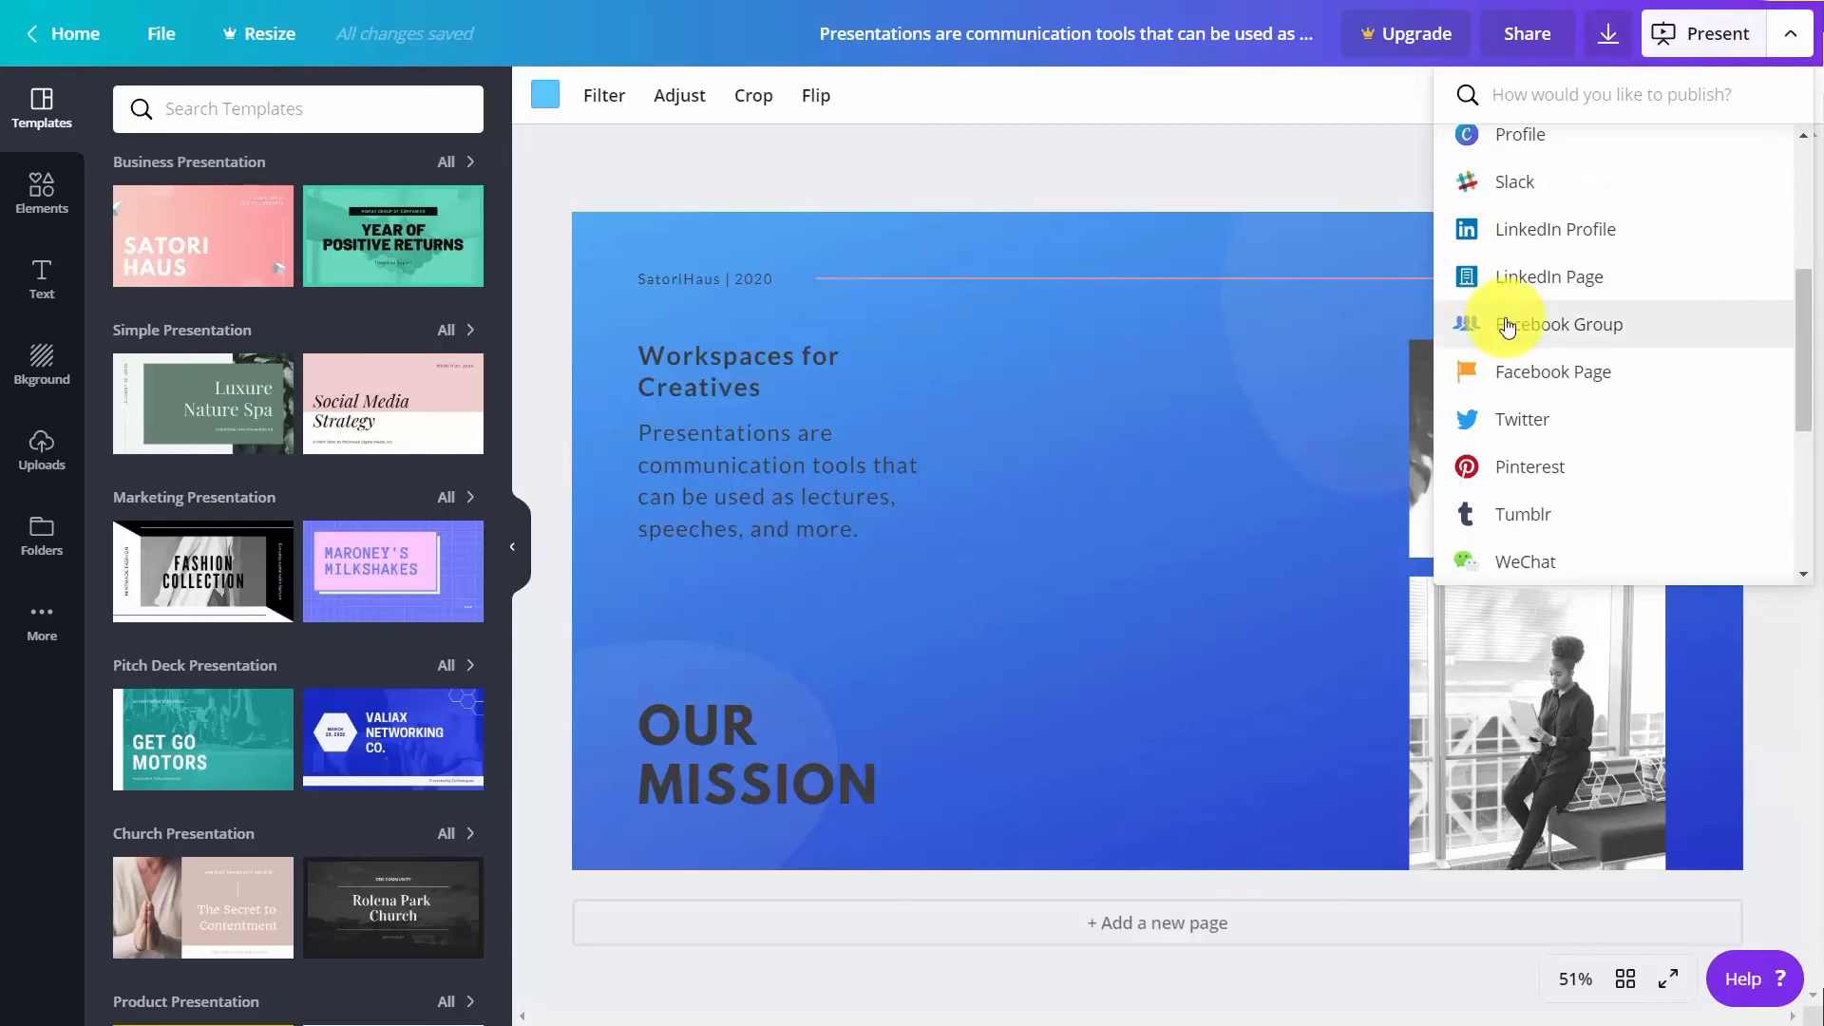
pyautogui.click(1507, 326)
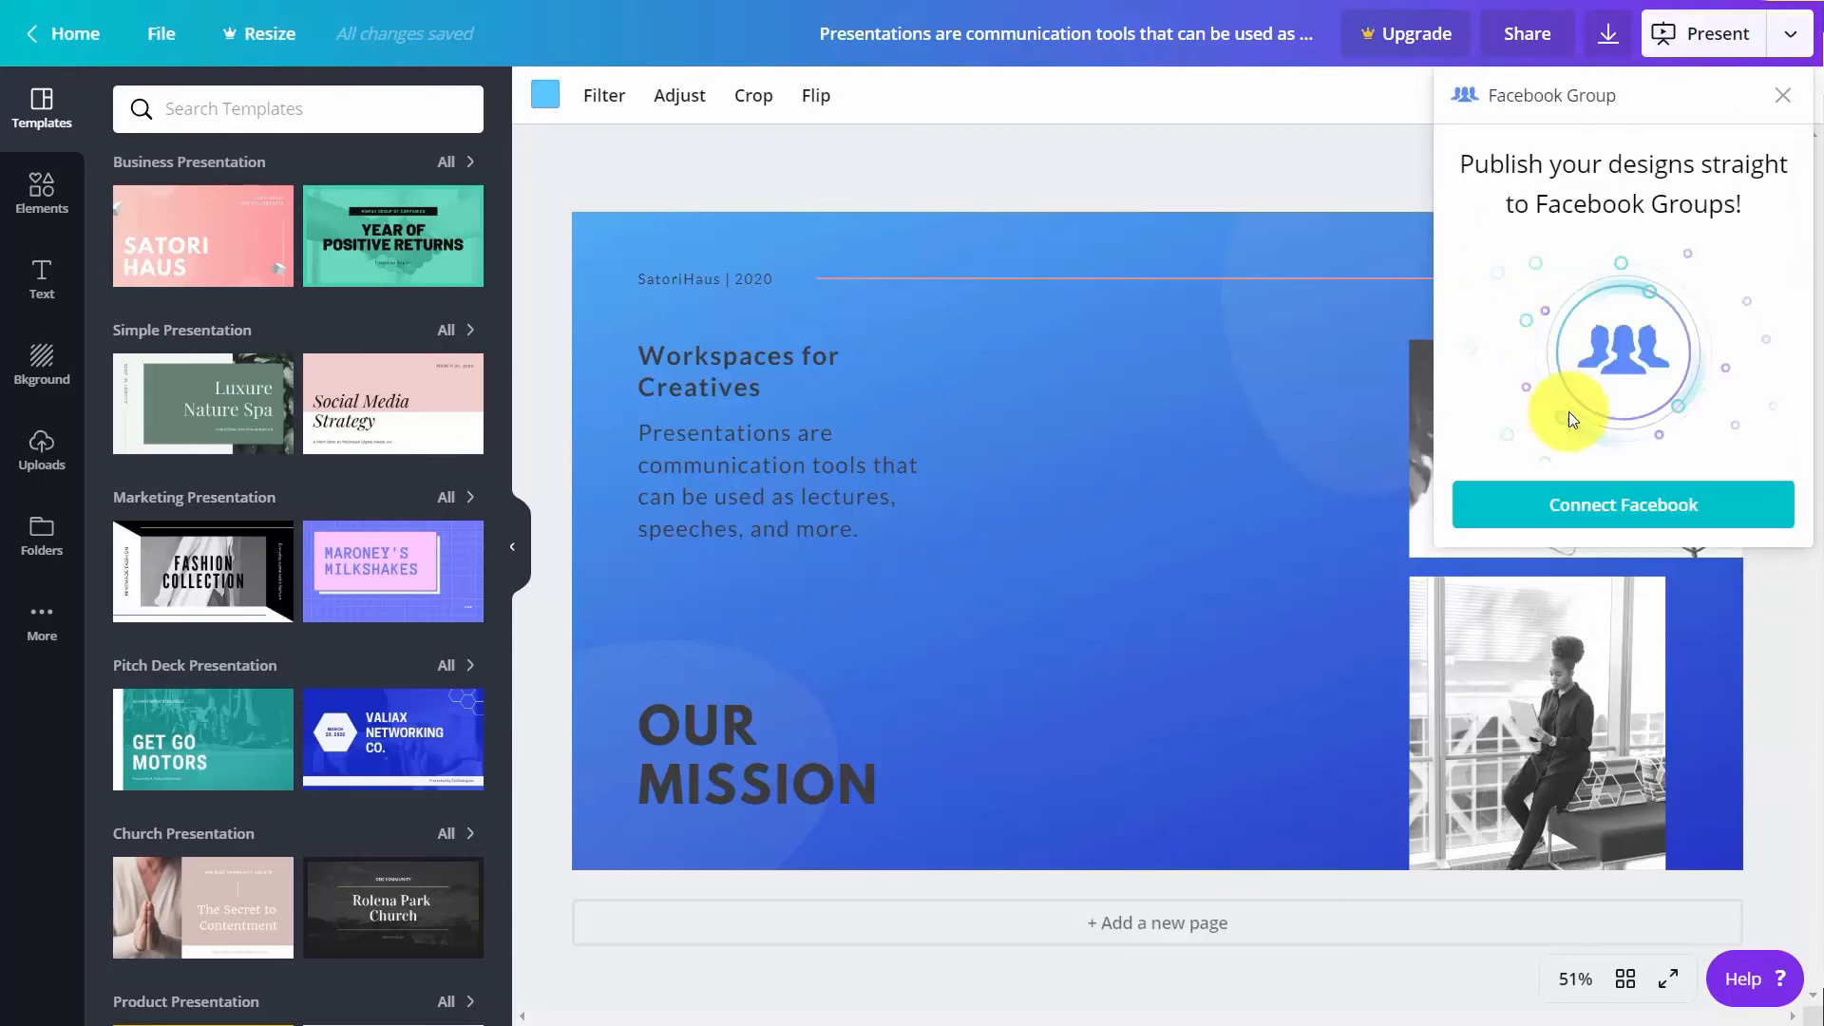
pyautogui.click(1632, 517)
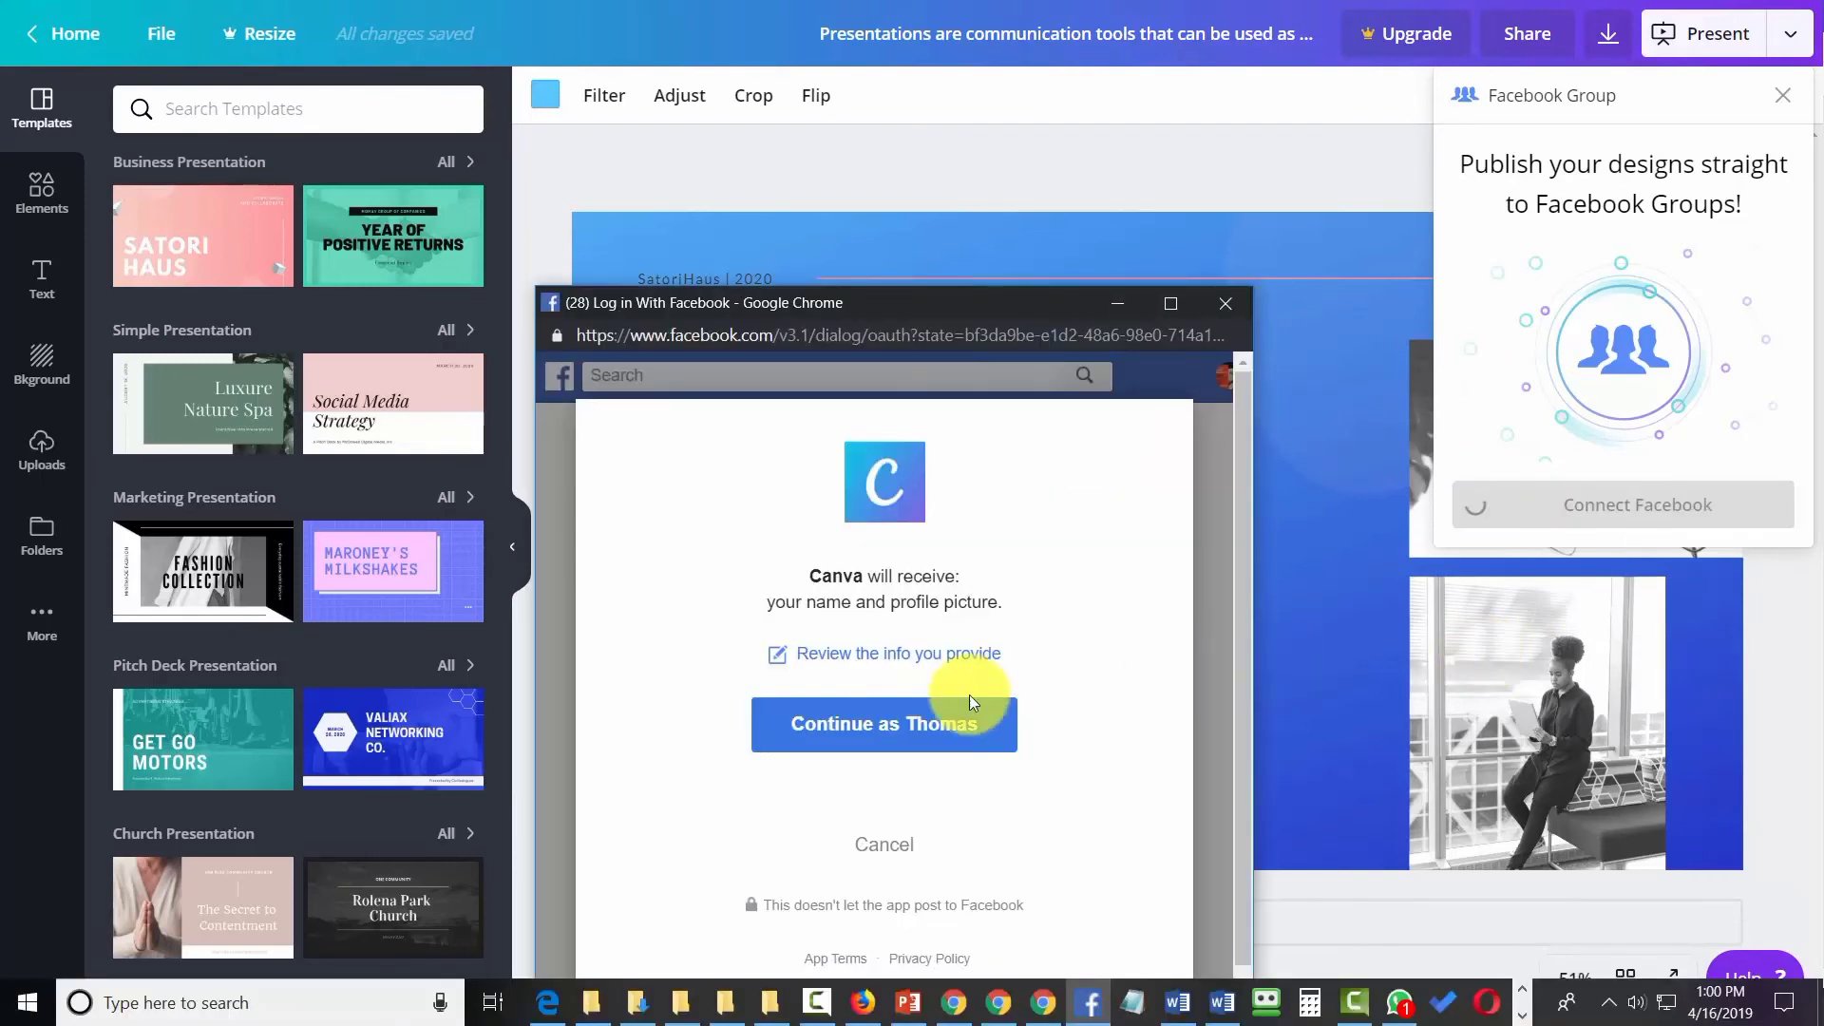
pyautogui.click(915, 732)
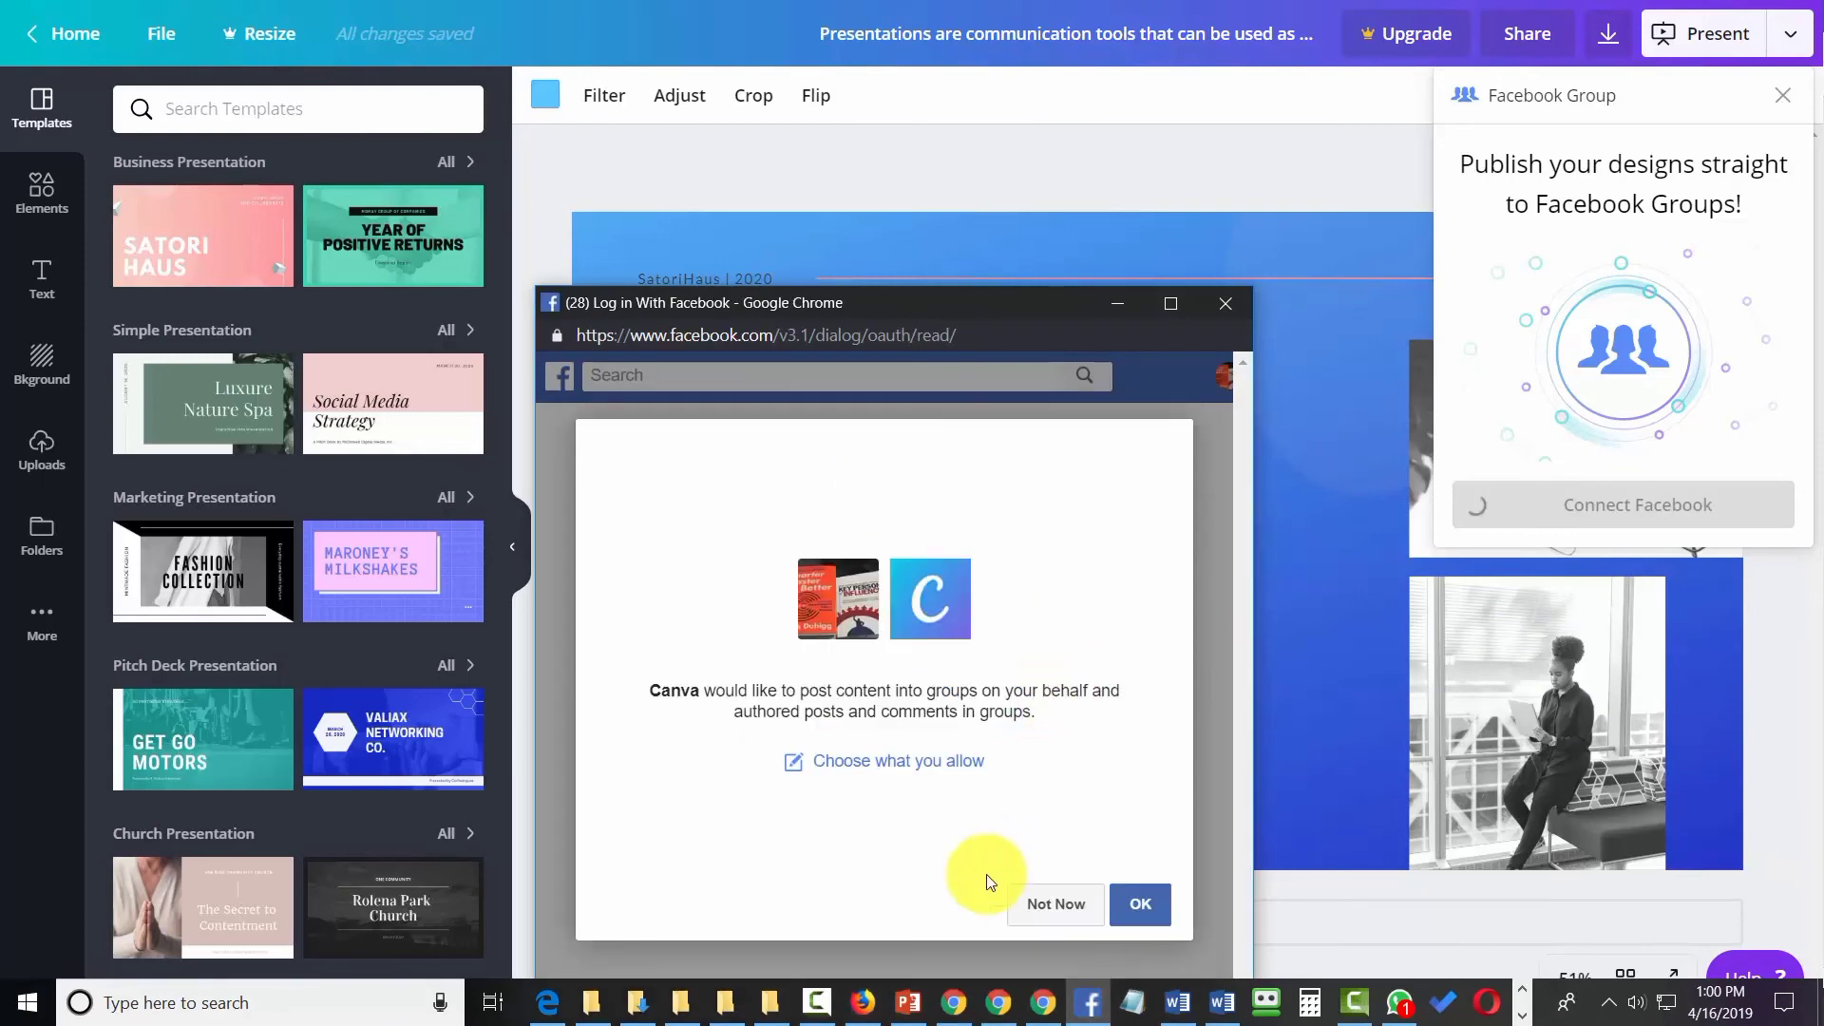
pyautogui.click(1138, 902)
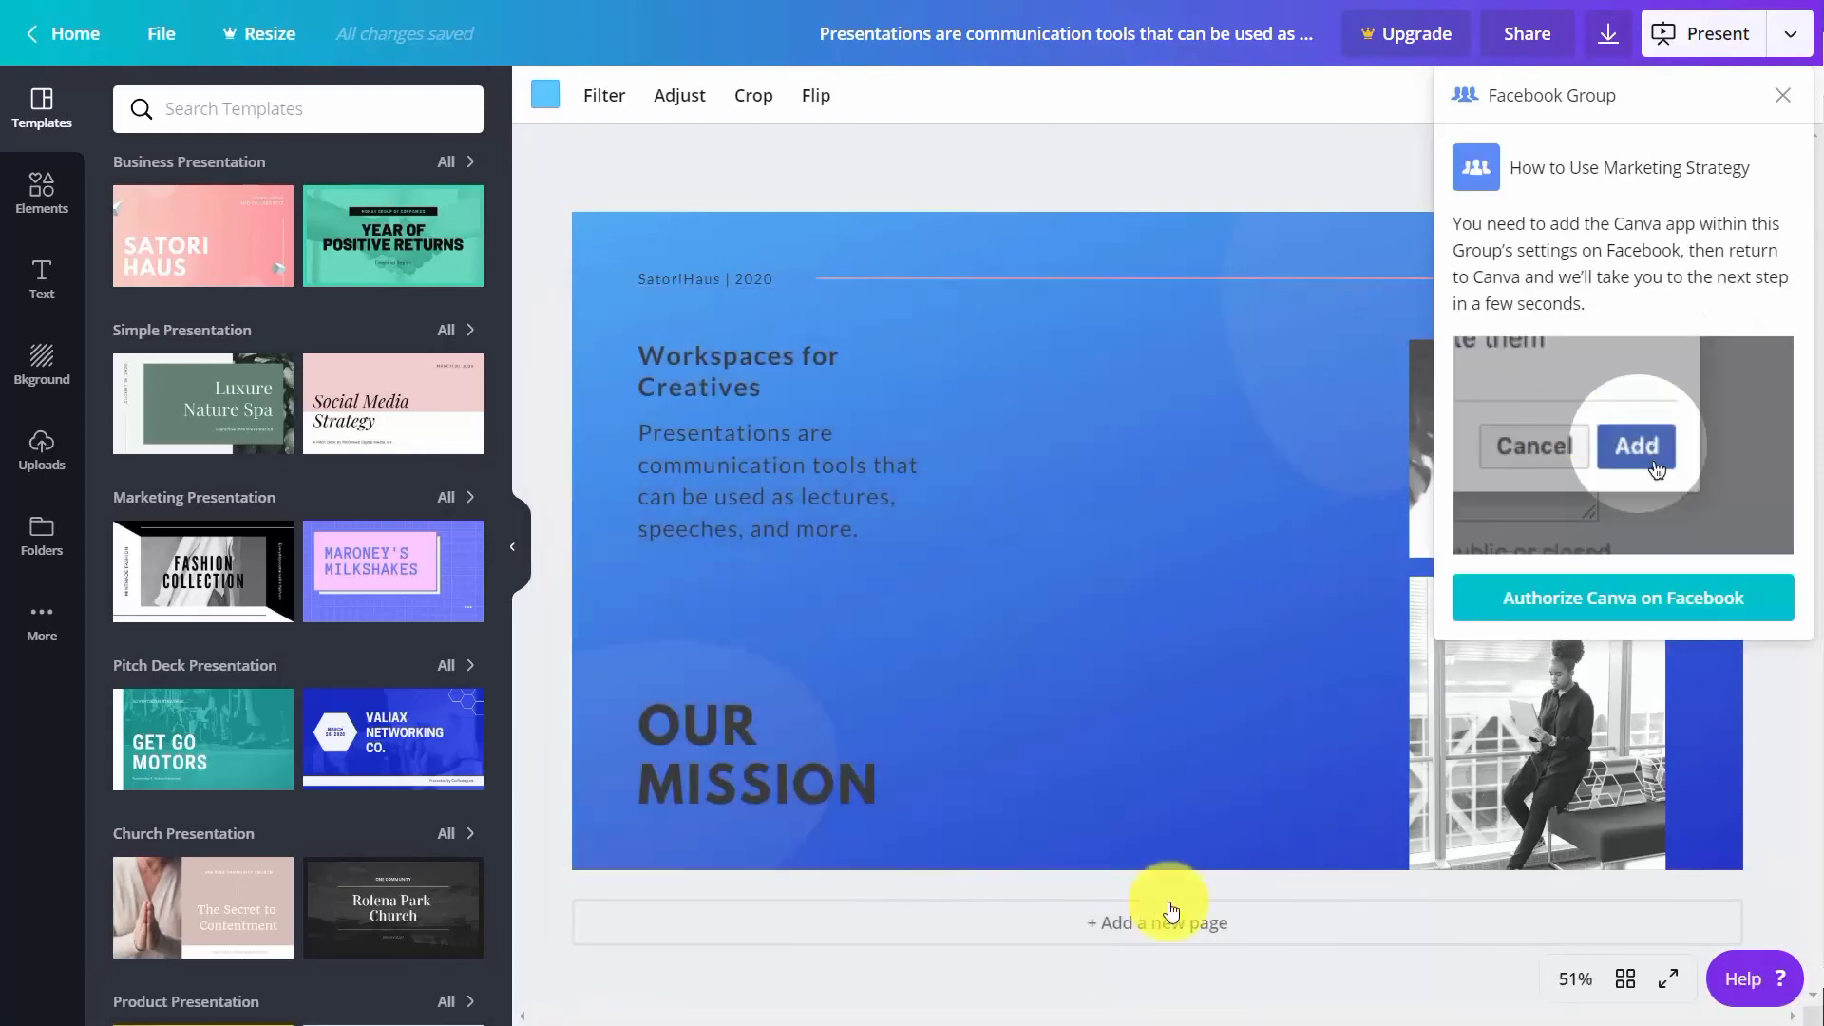
# Authorize Canva for the How to Use Marketing Strategy group, publish the slide there with the text "Workplace for creatives" and view the post
pyautogui.click(1560, 608)
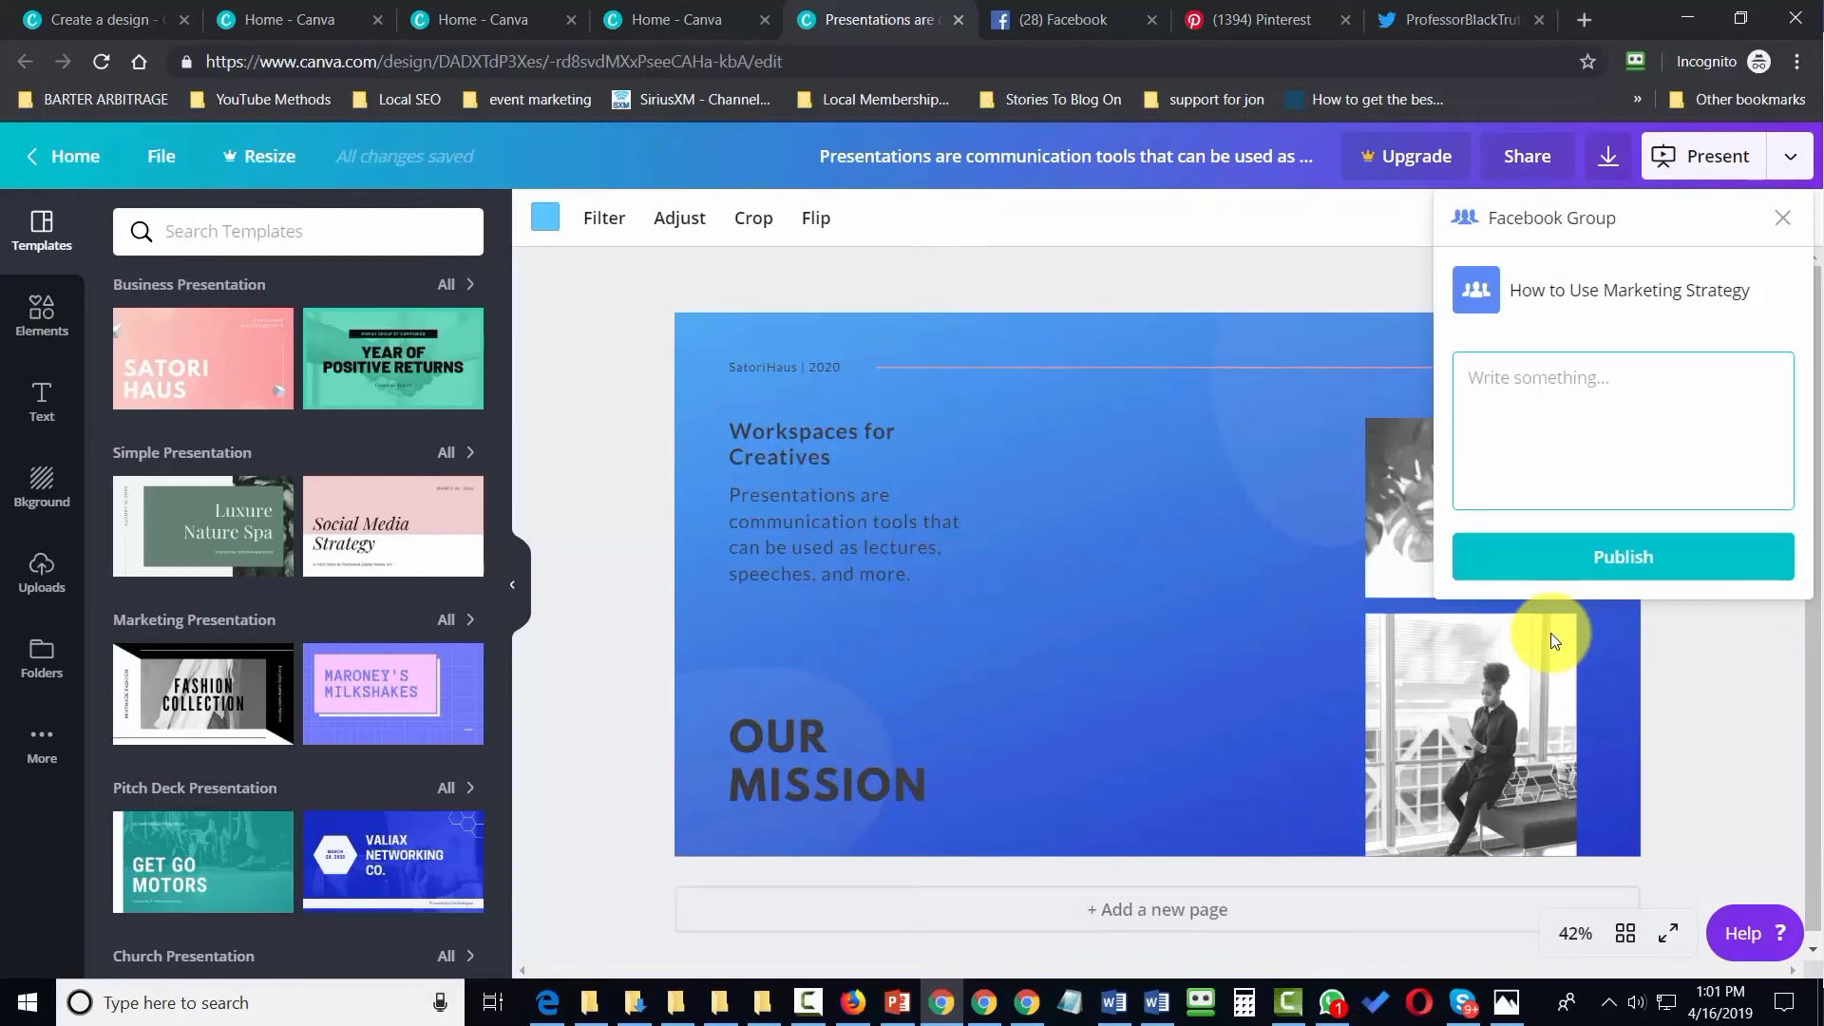
pyautogui.write('Workplace for creatives')
pyautogui.click(1622, 559)
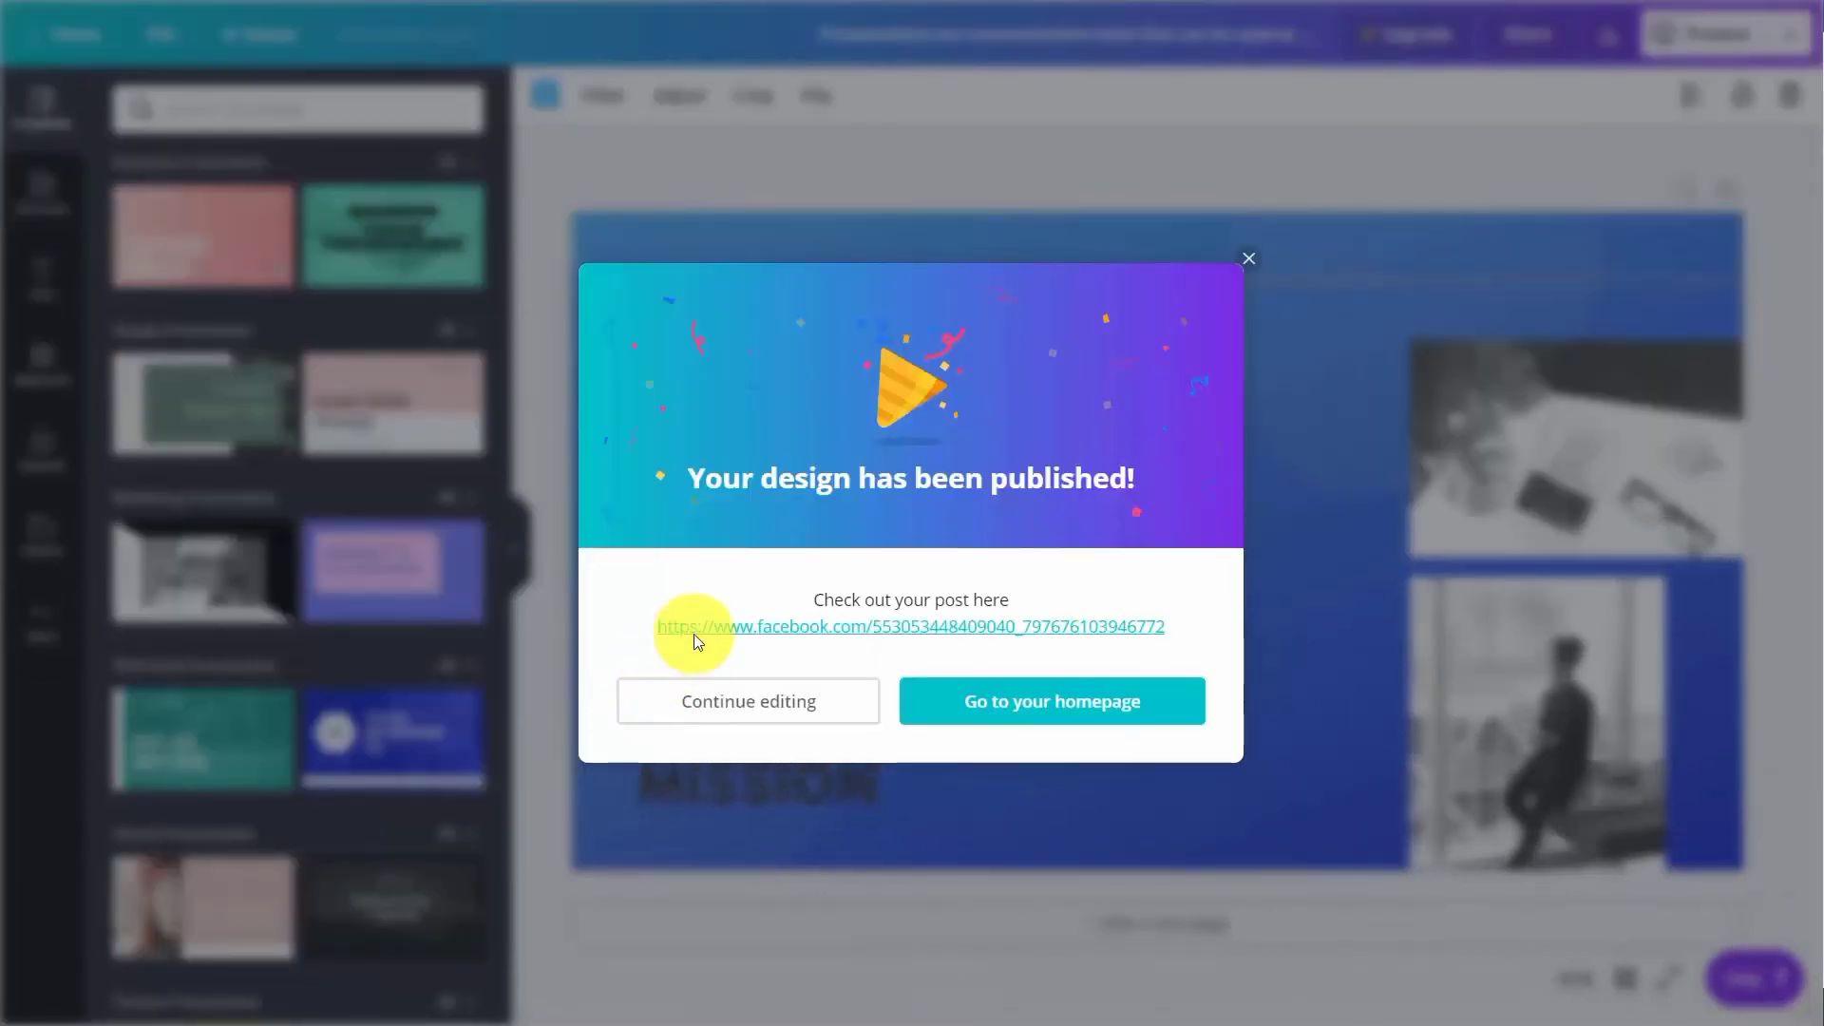
pyautogui.click(890, 629)
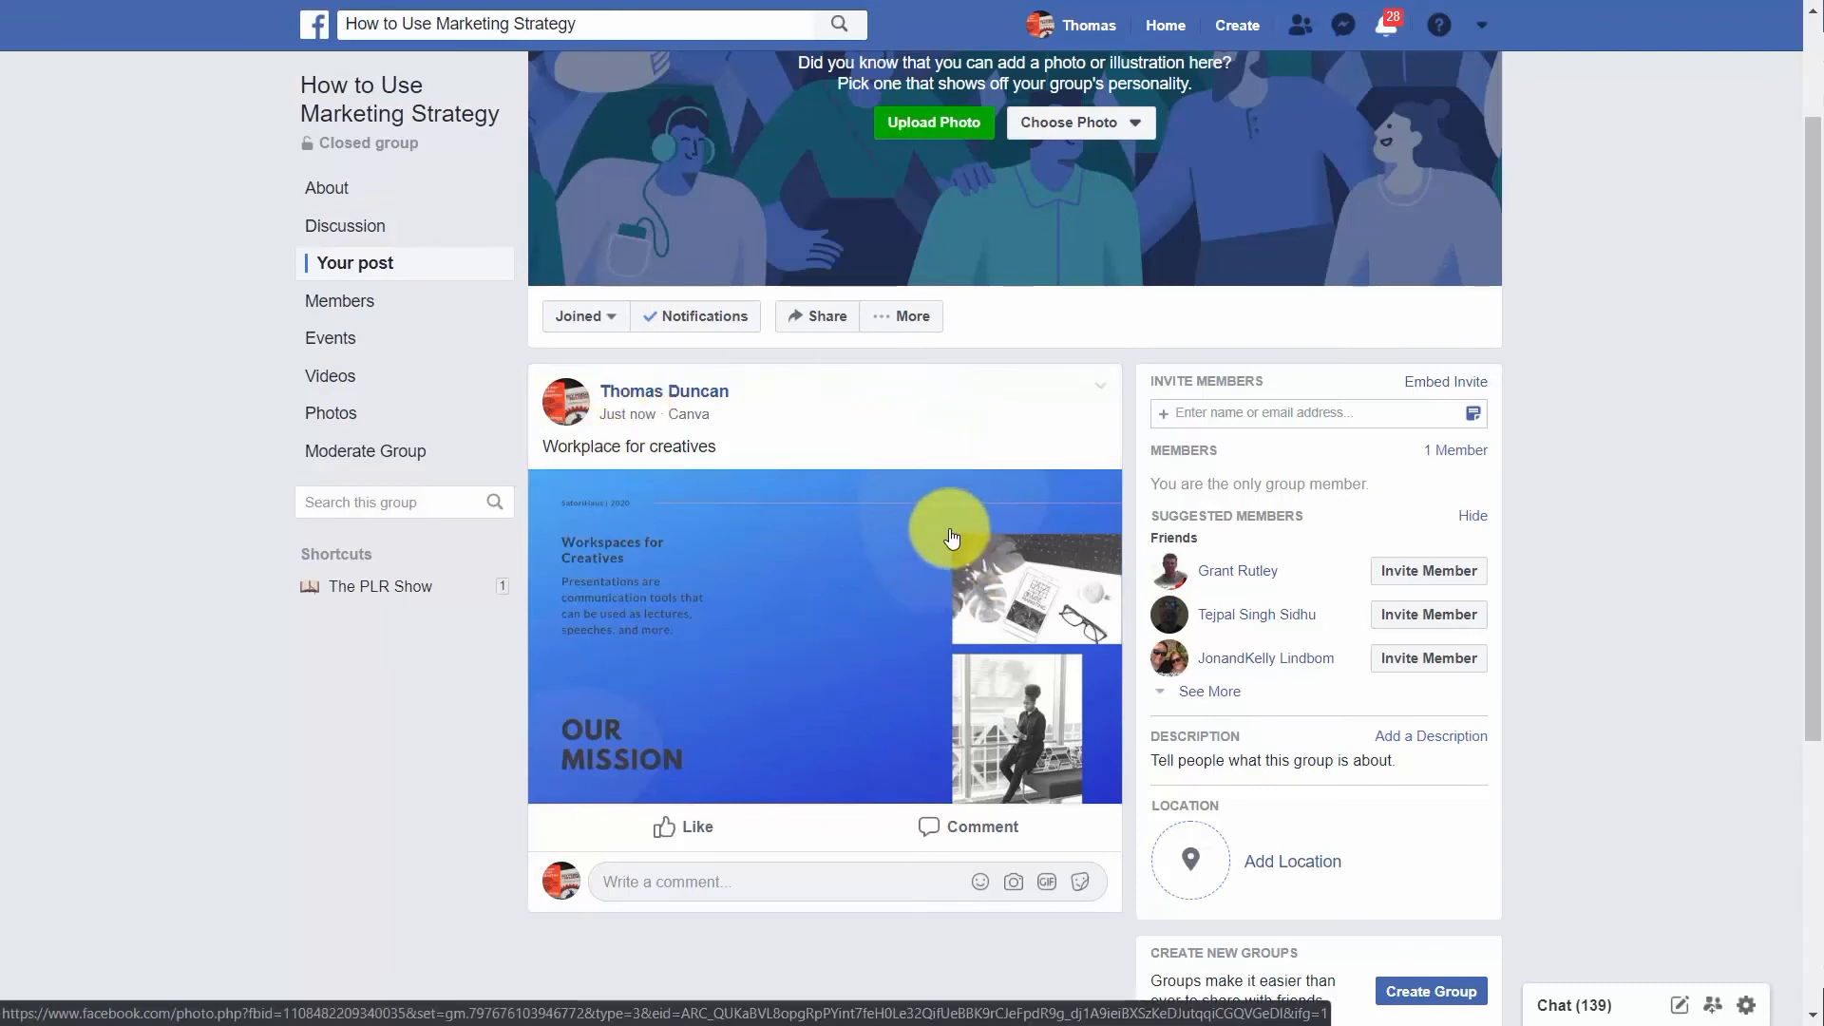
pyautogui.hotkey('ctrl', 'w')
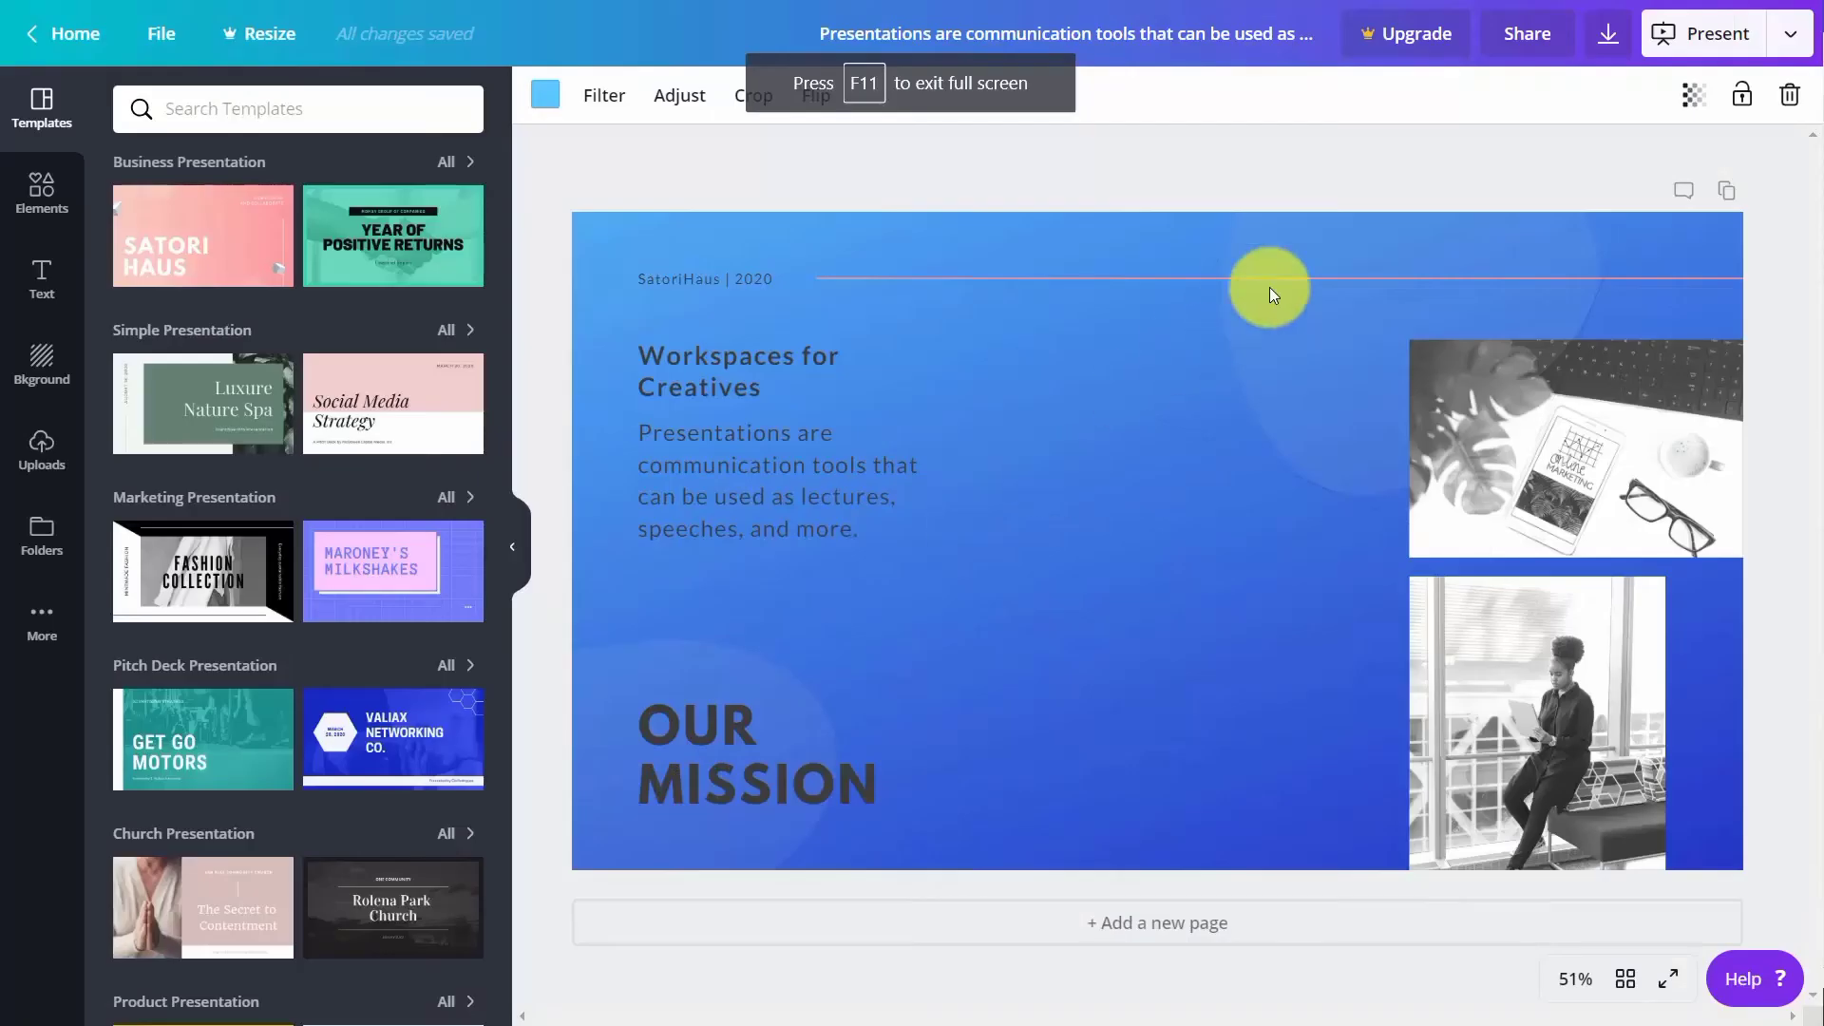
# Choose Twitter as the publishing destination and connect the Twitter account by authorizing the Canva app
pyautogui.click(1791, 33)
pyautogui.scroll(-3, 1614, 337)
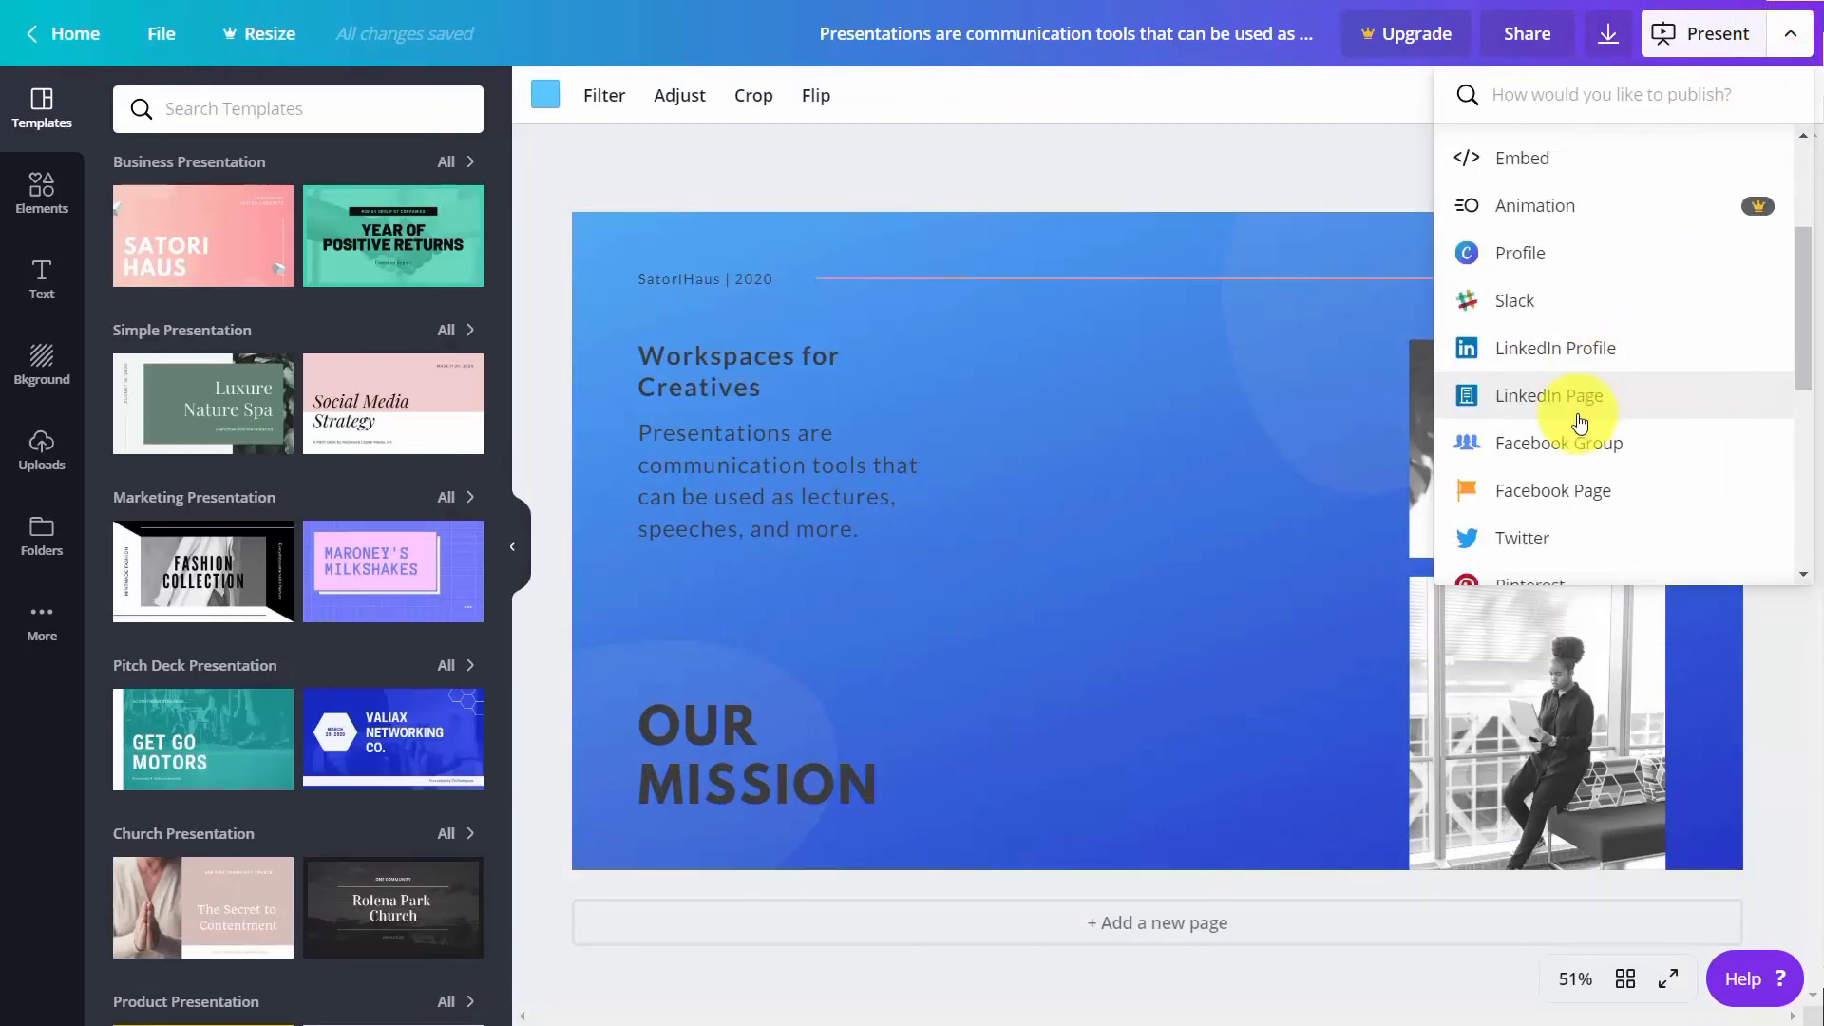
pyautogui.scroll(-2, 1580, 423)
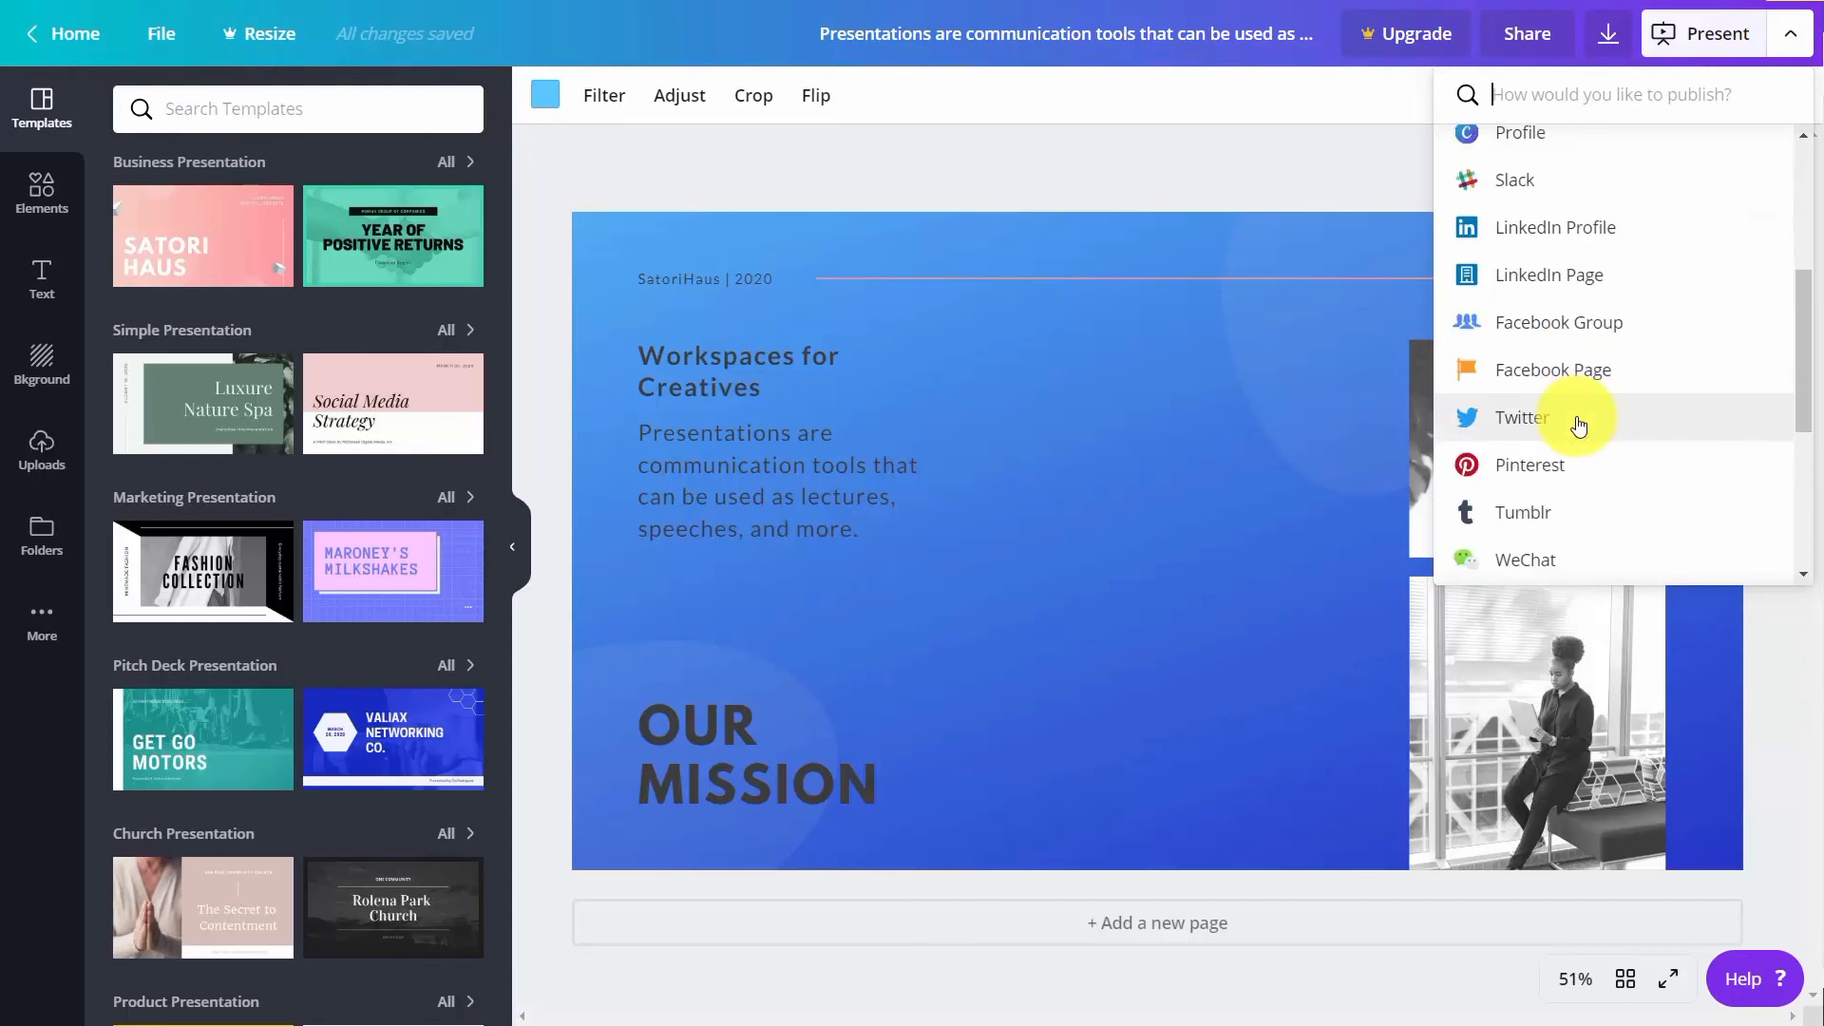
pyautogui.scroll(-2, 1579, 423)
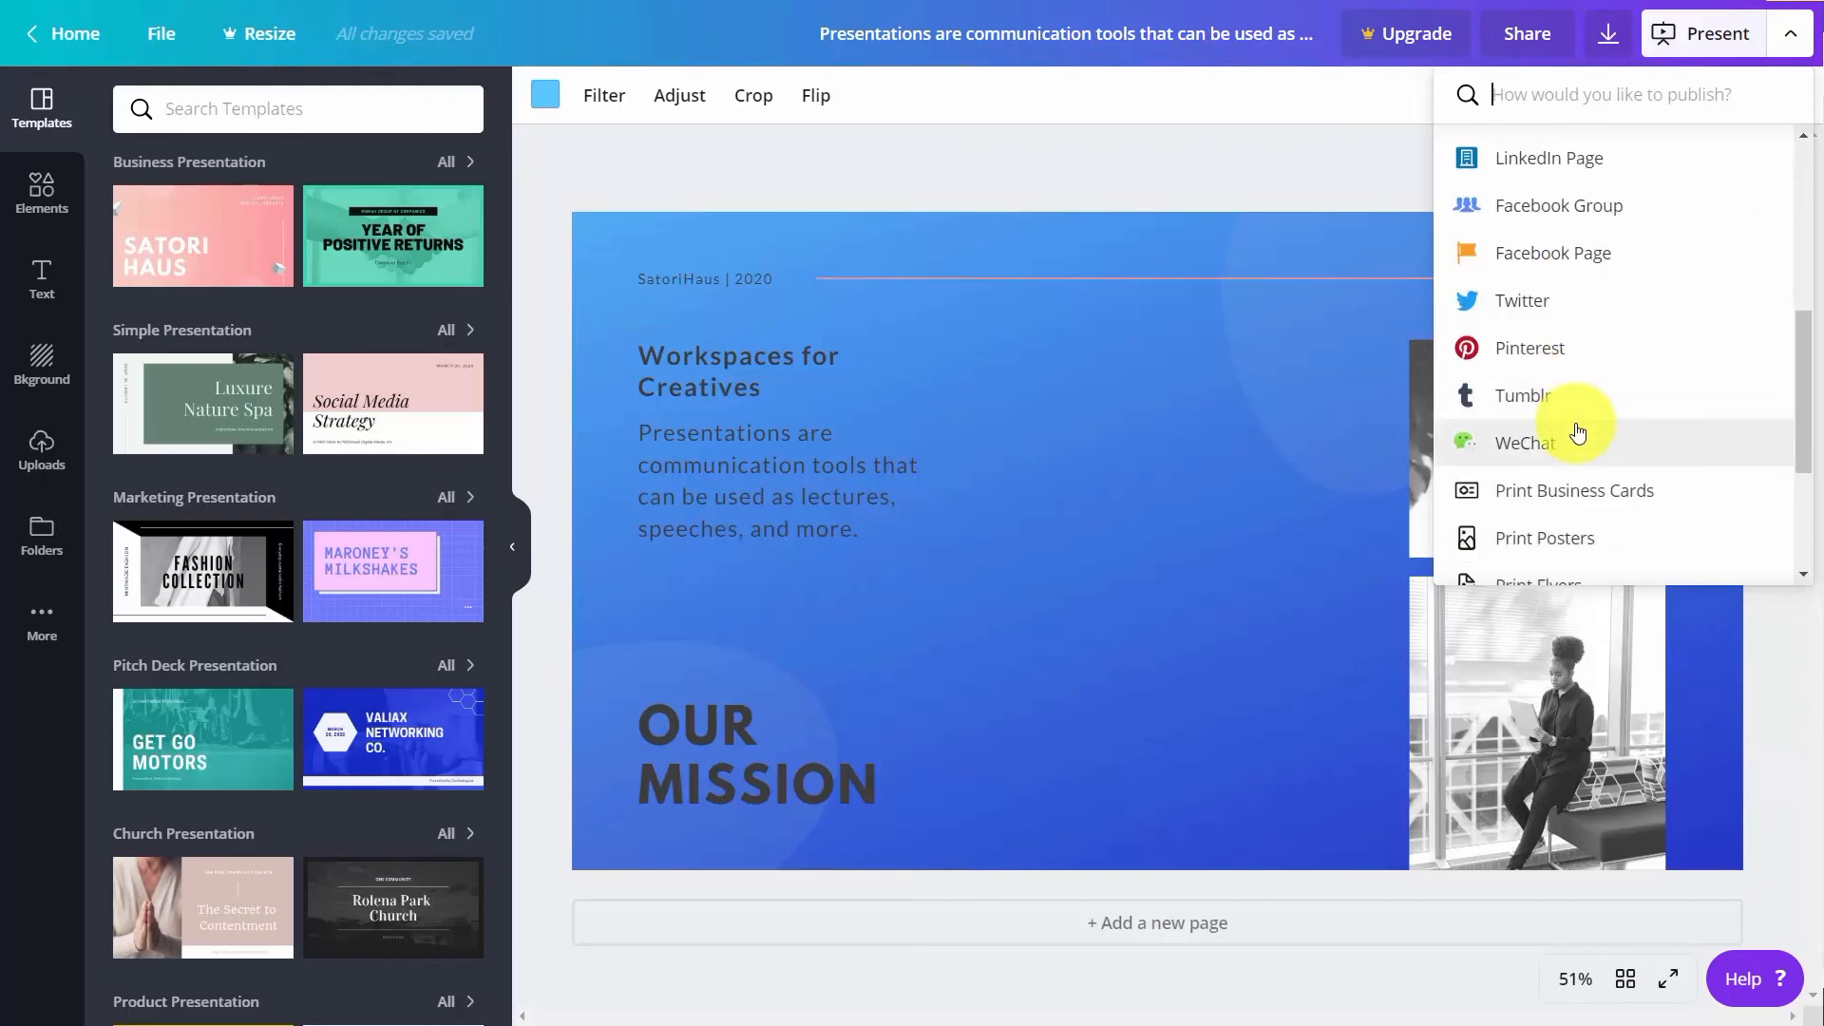
pyautogui.scroll(2, 1578, 433)
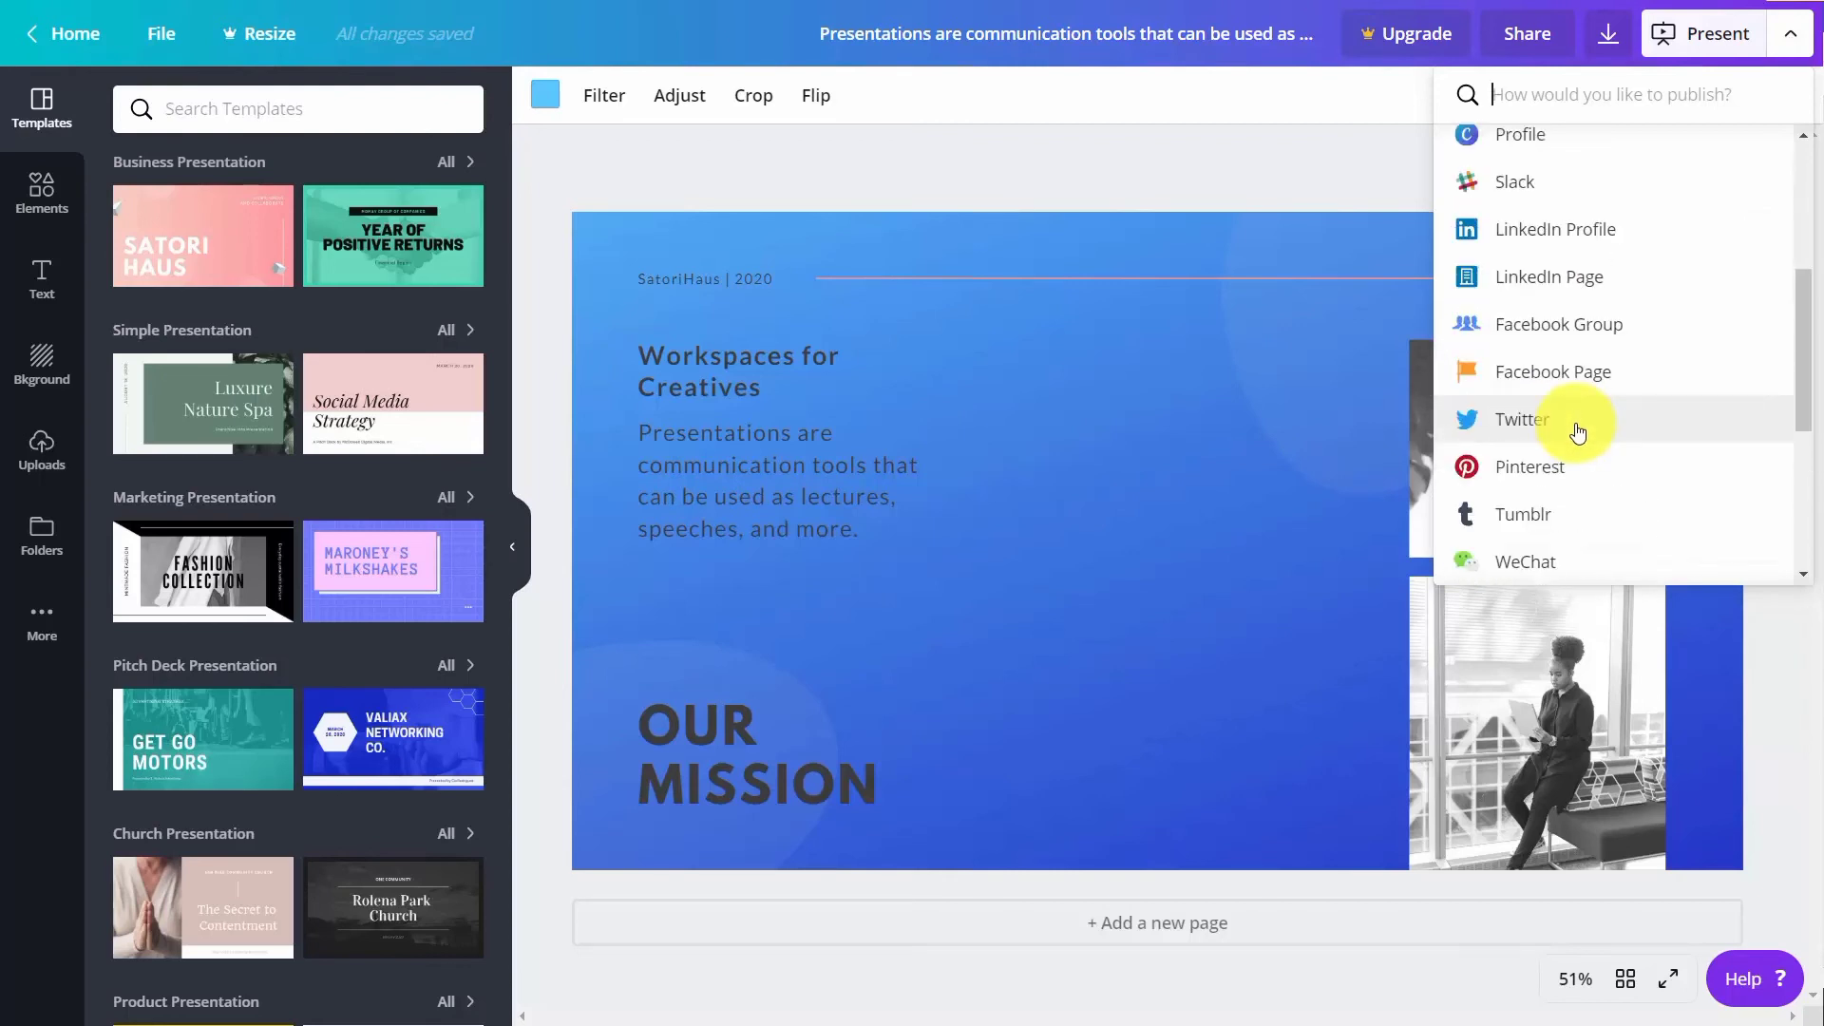
pyautogui.click(1509, 427)
pyautogui.click(1509, 427)
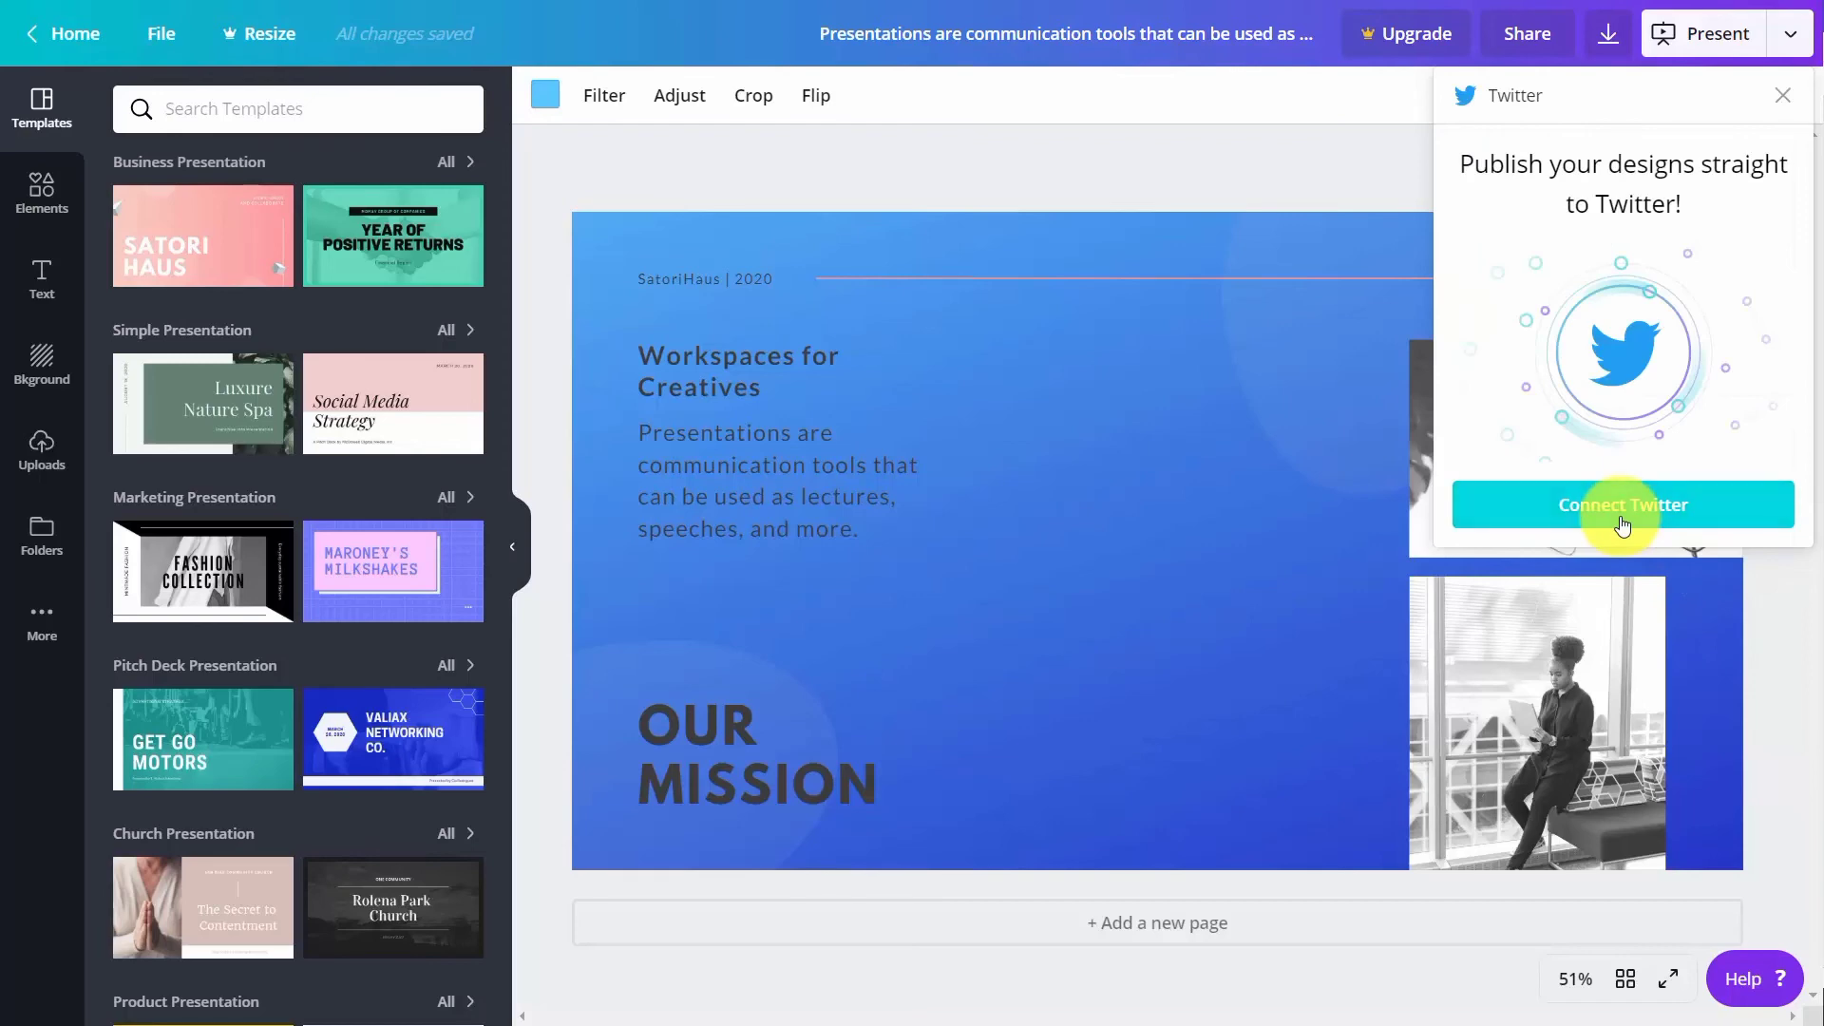
pyautogui.click(1622, 523)
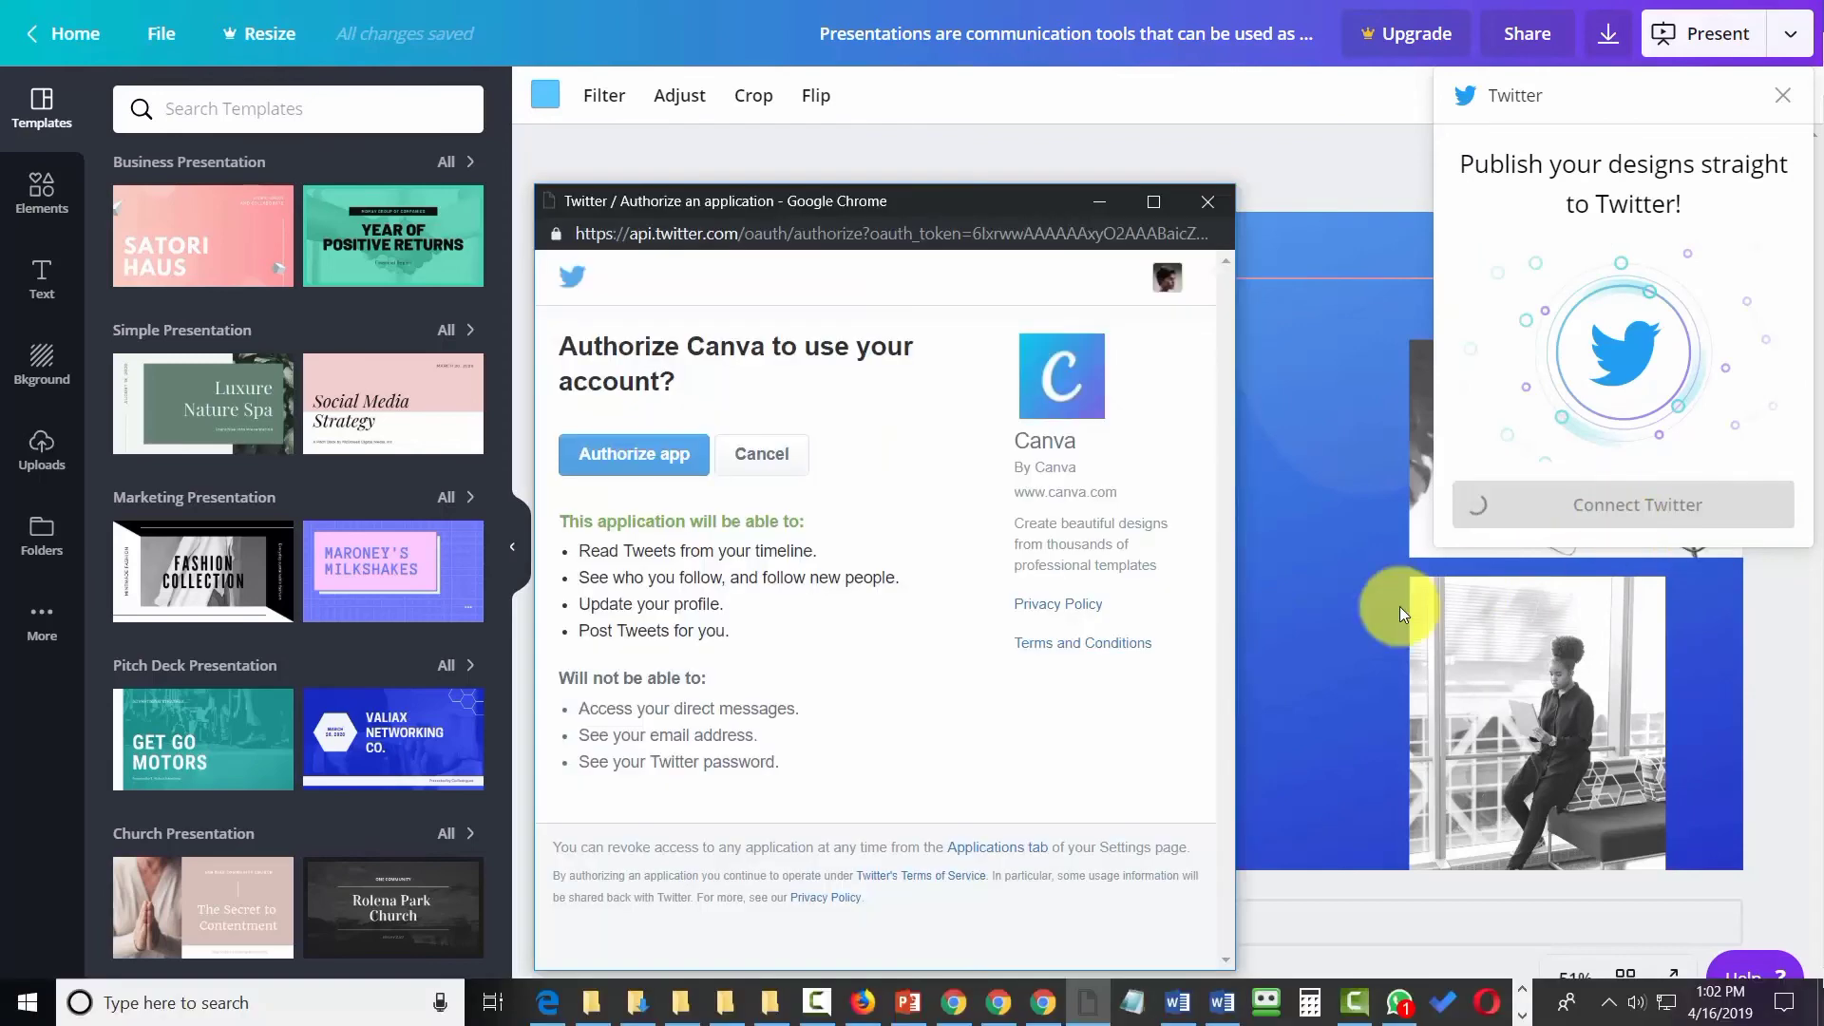
pyautogui.click(647, 456)
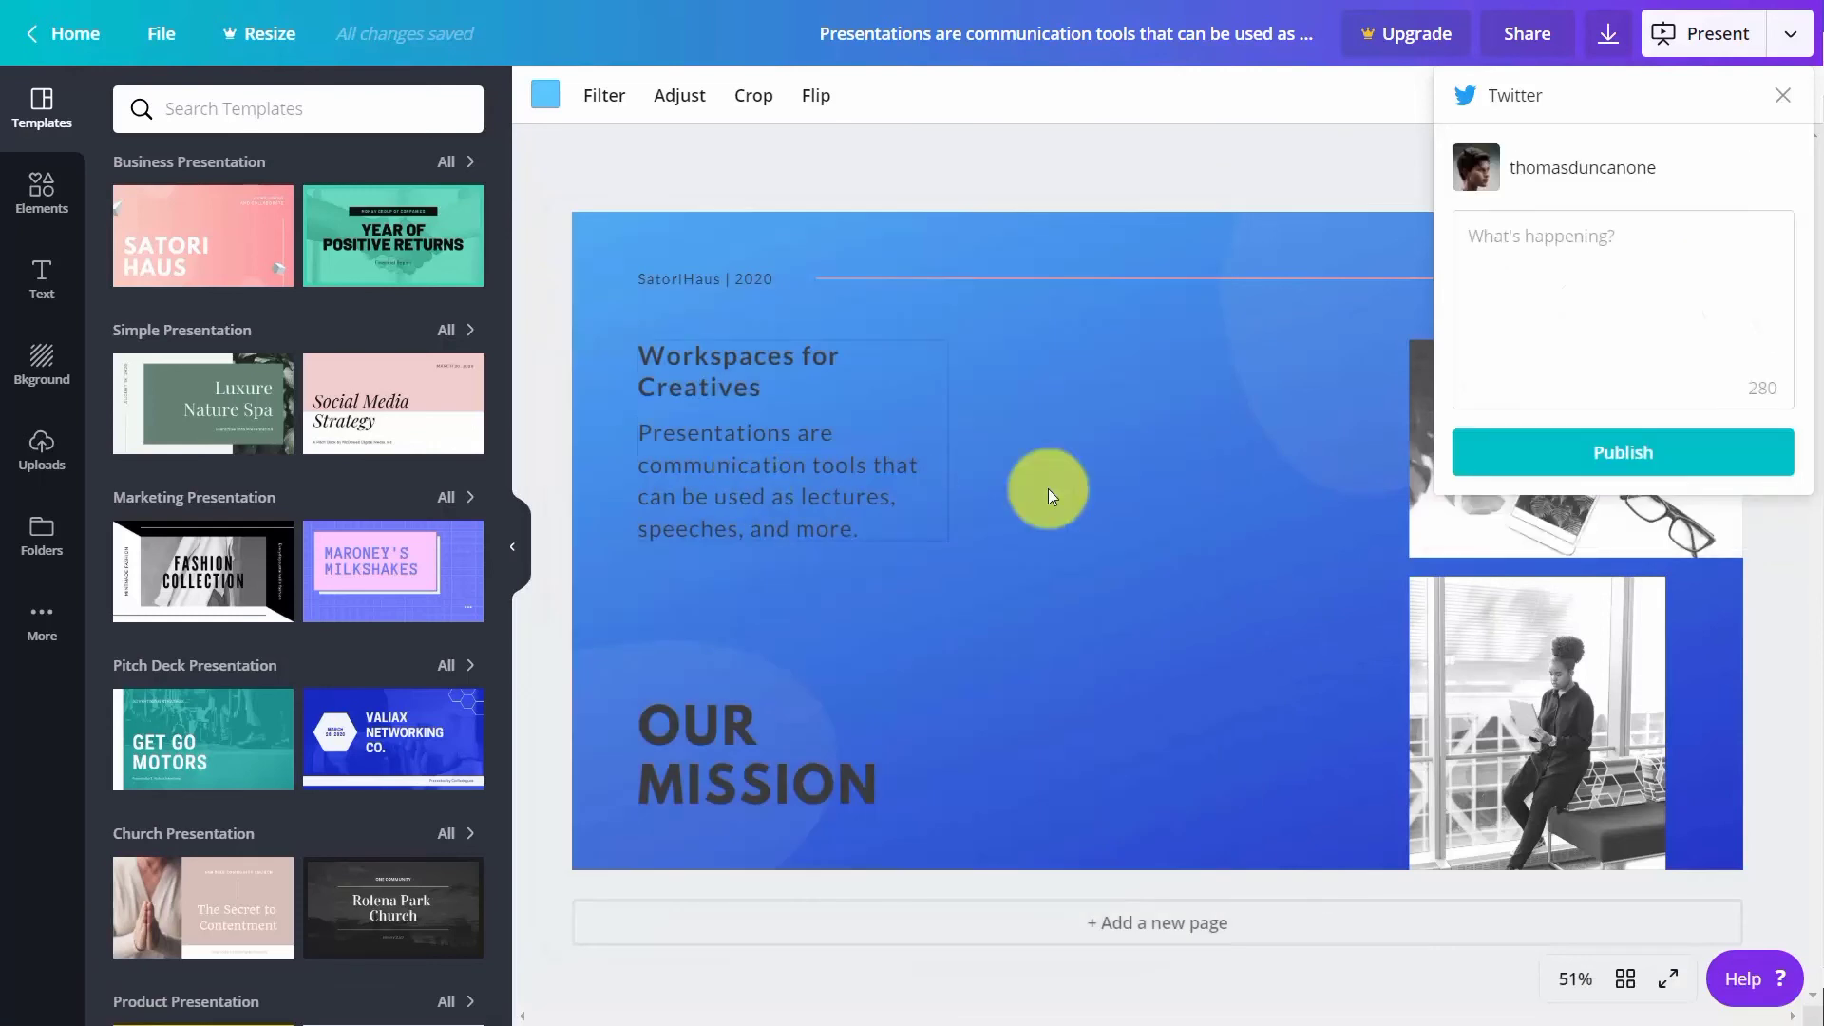
# Publish the slide to Twitter with the text "Workspaces for creatives" and open the published tweet
pyautogui.click(1635, 255)
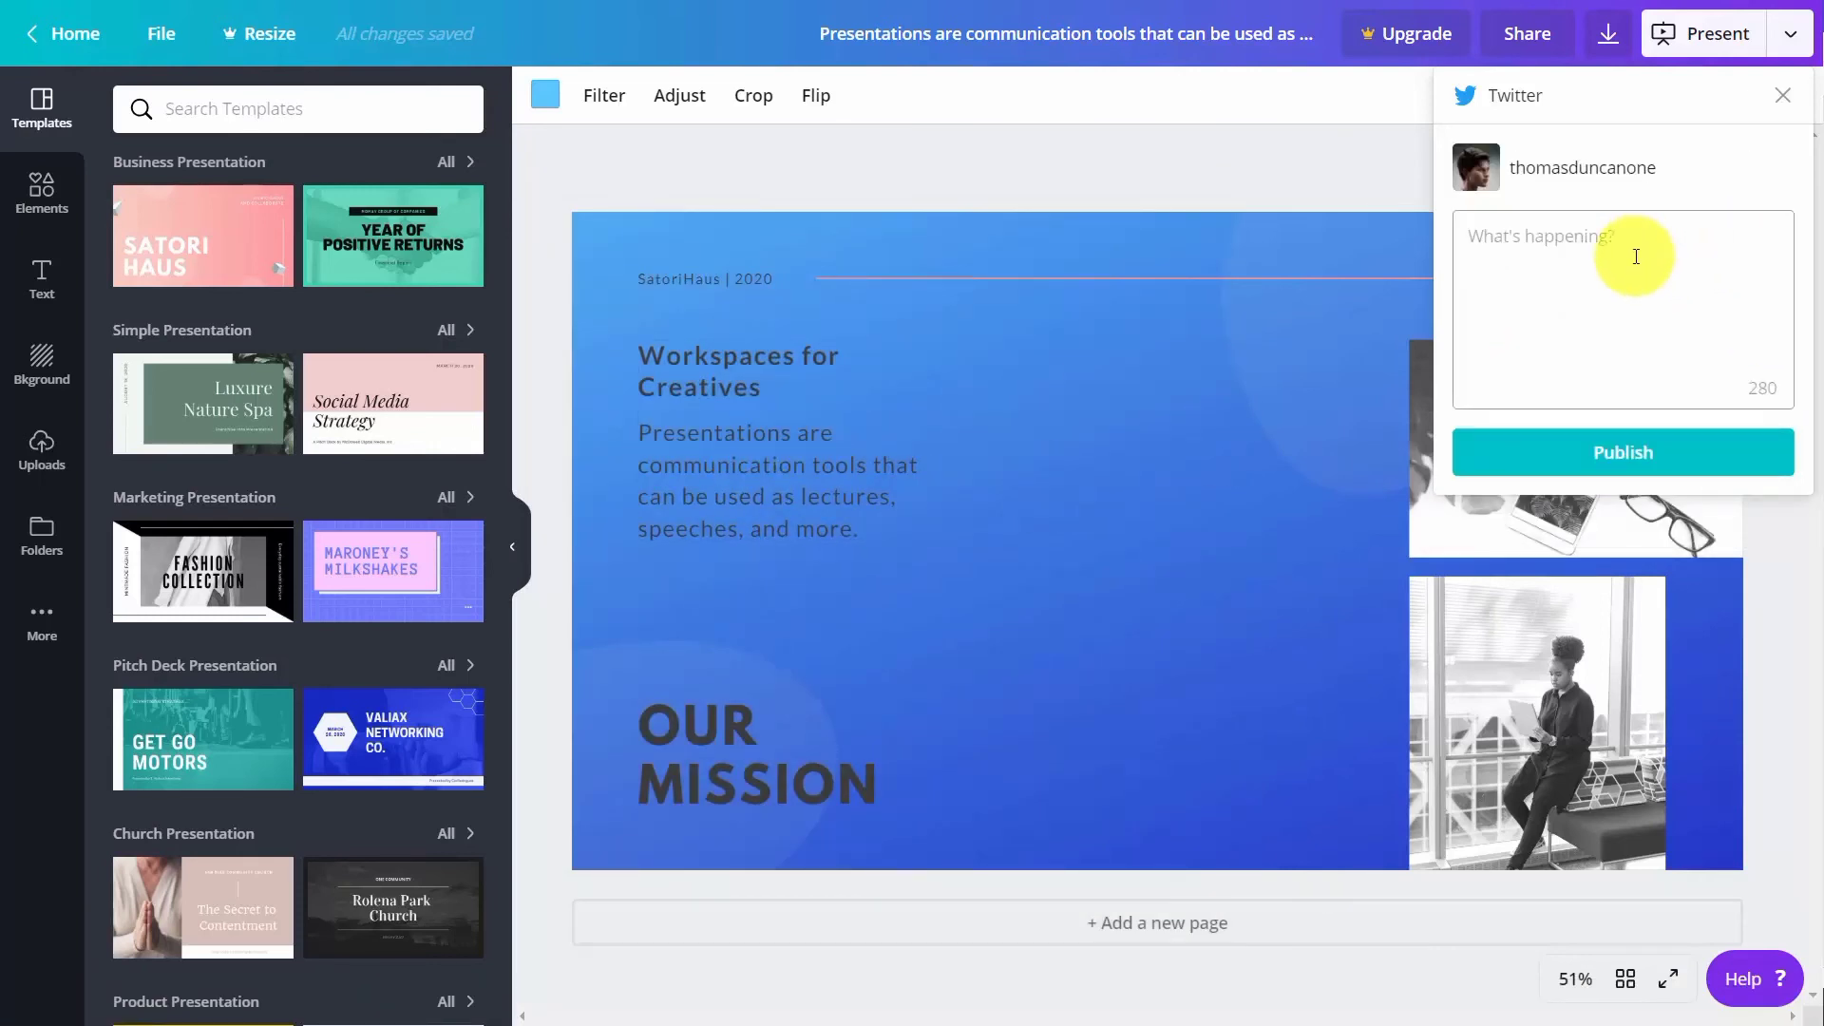
pyautogui.write('Workspaces for creatives')
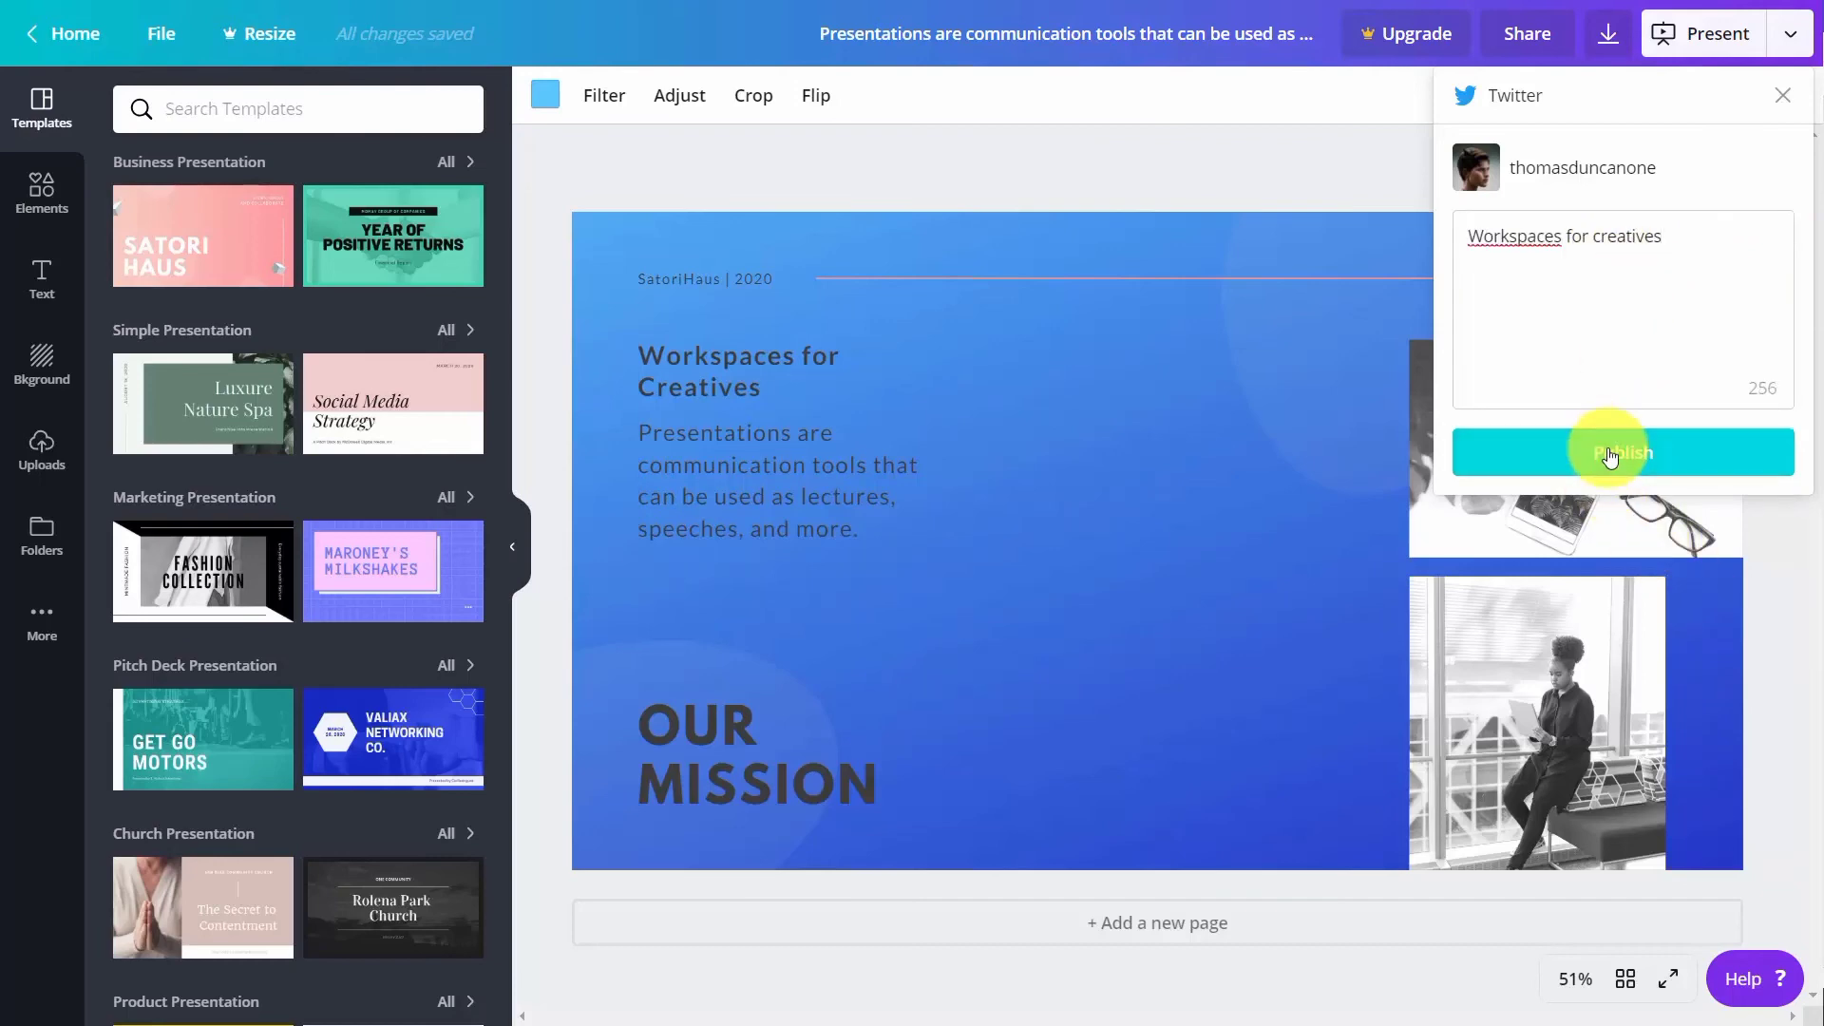
pyautogui.click(1614, 462)
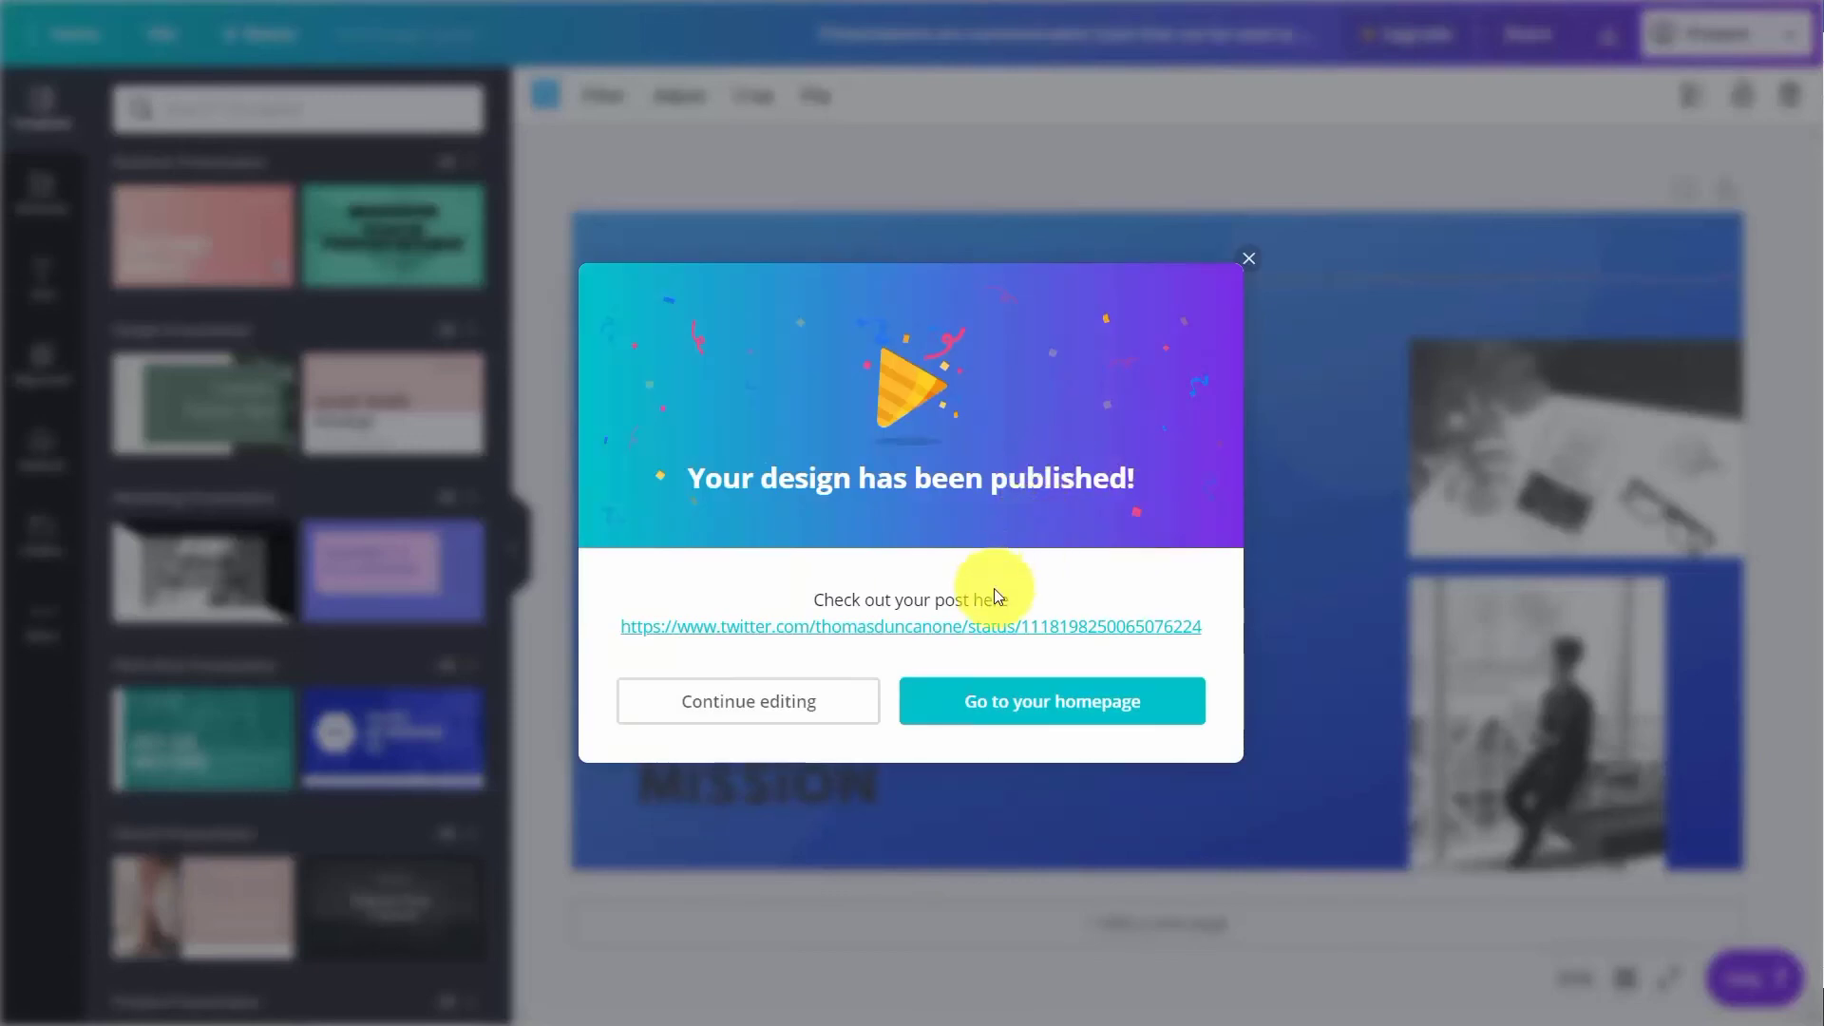
pyautogui.click(987, 629)
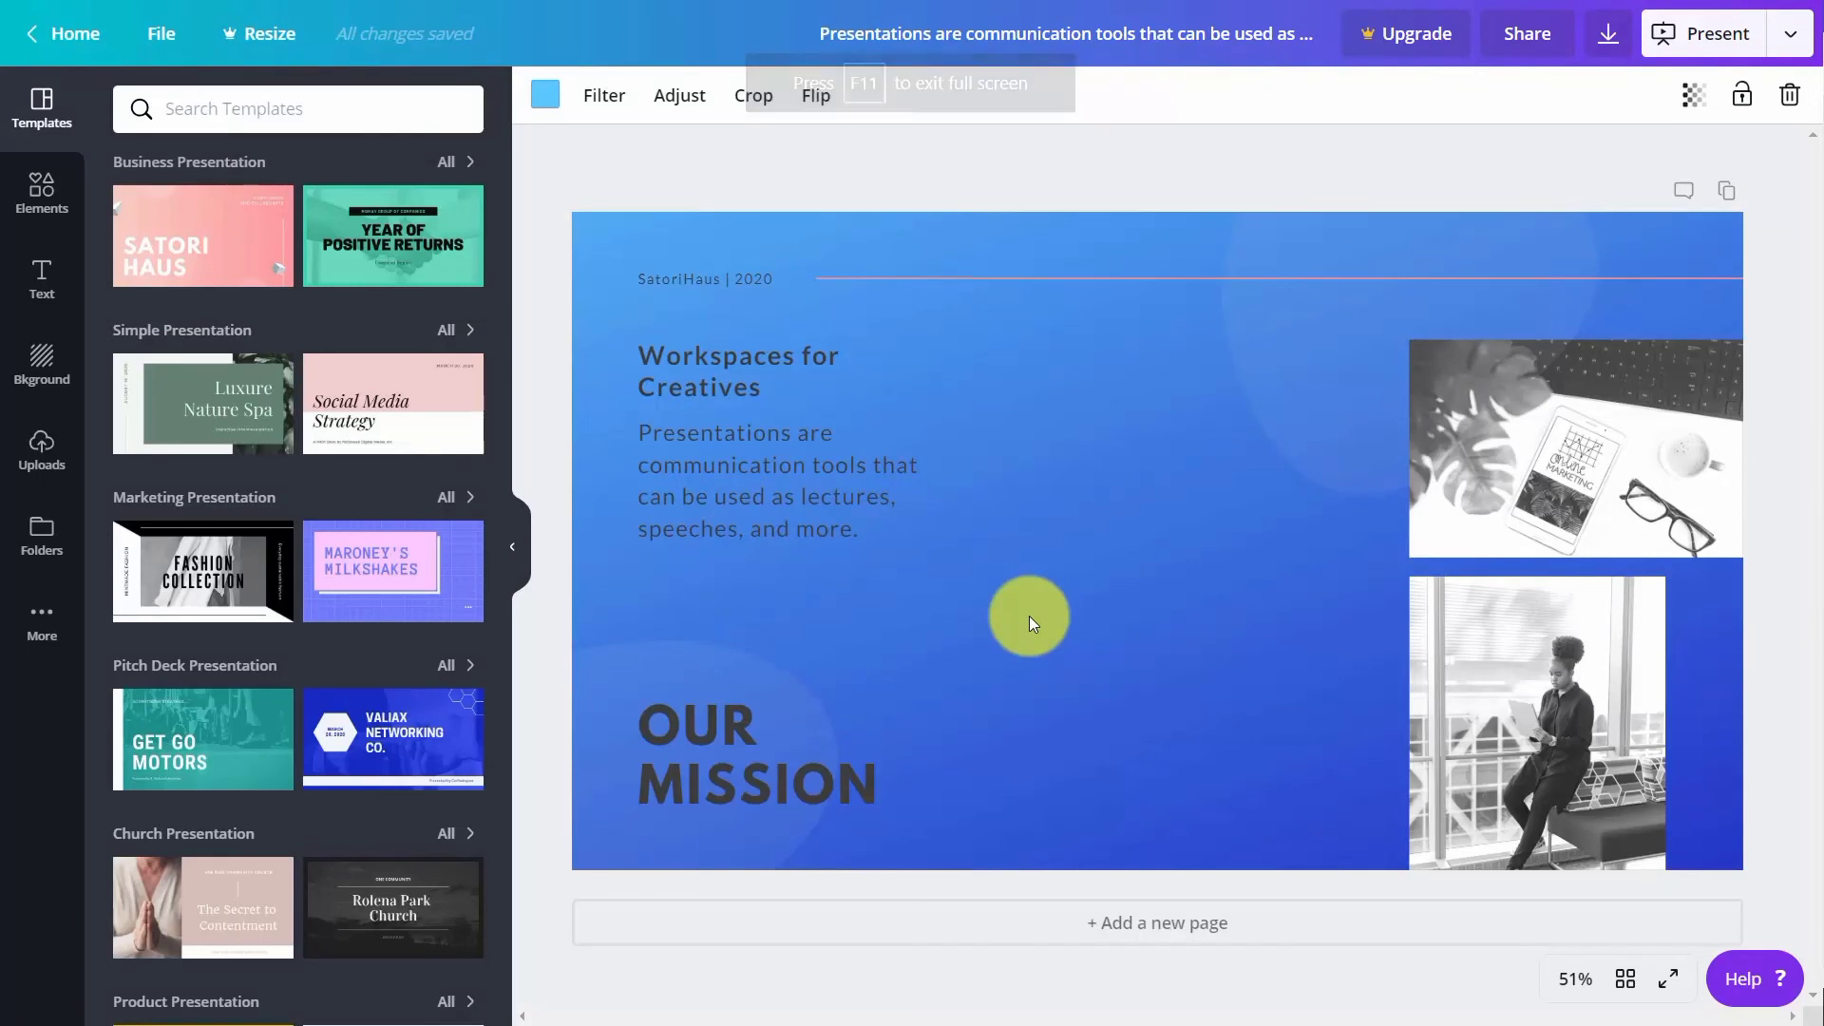
pyautogui.click(1206, 165)
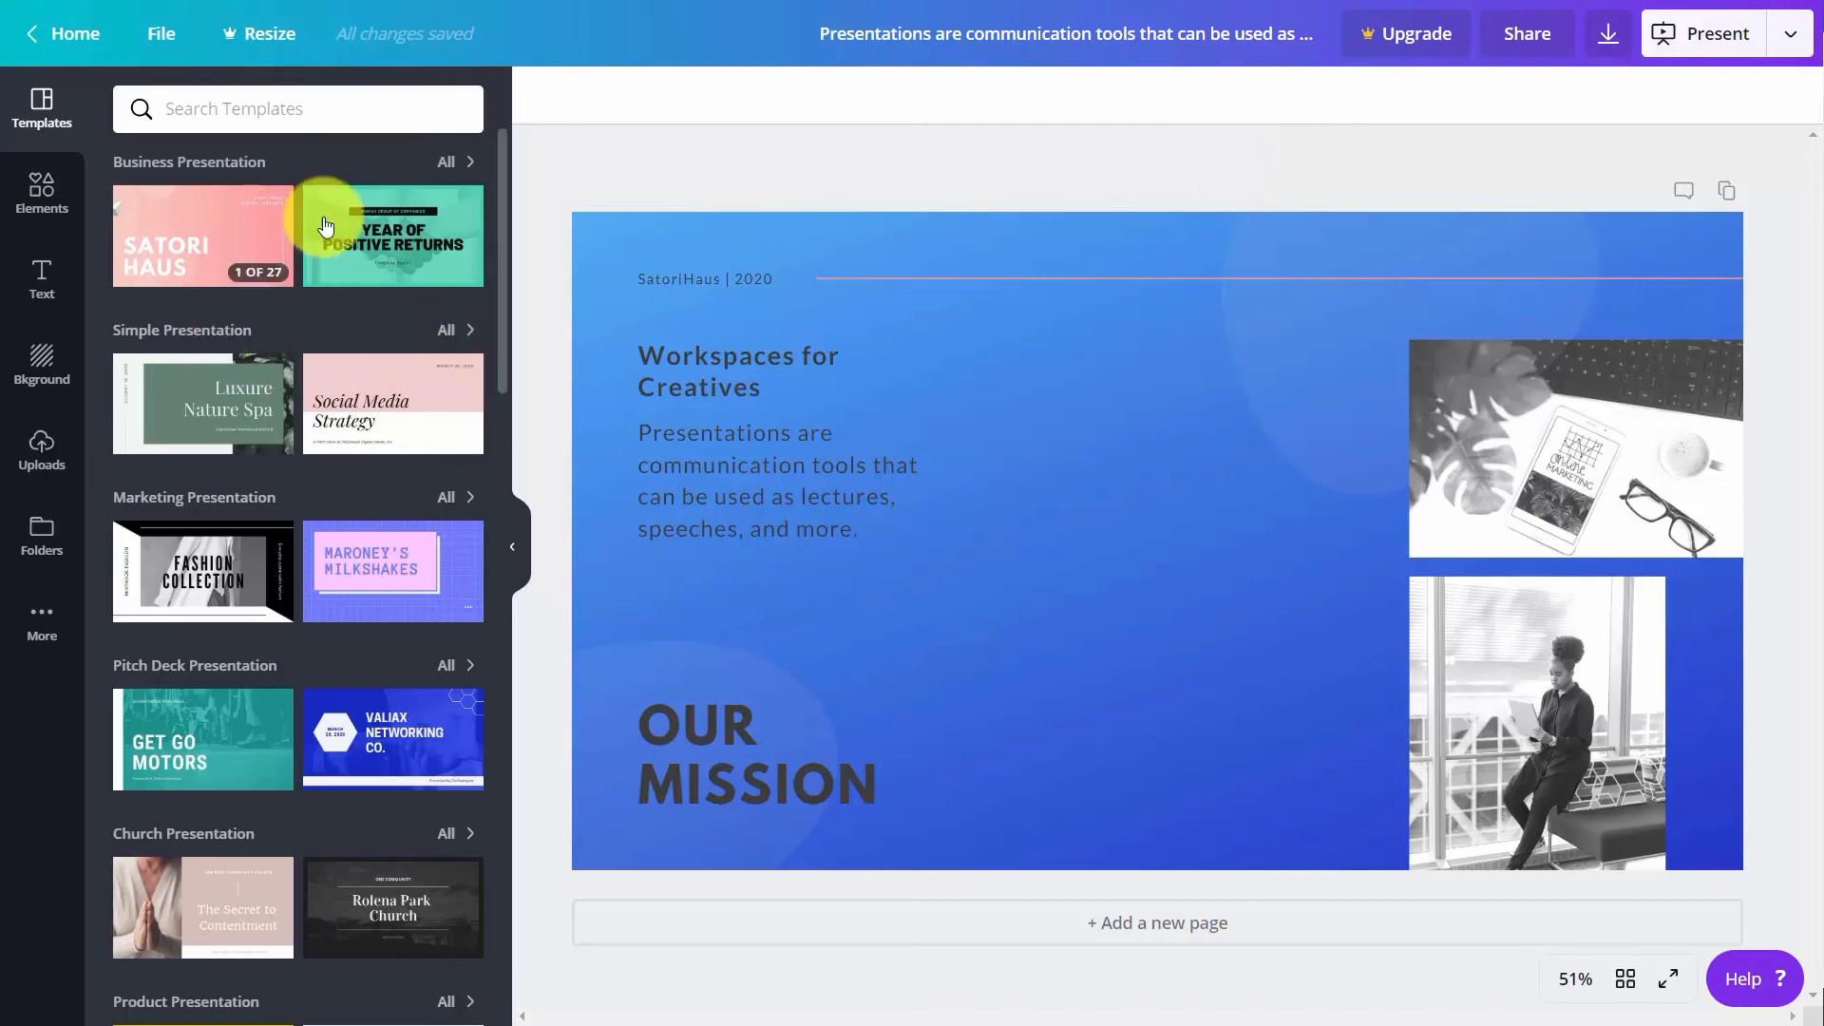
# Add a second page and apply the Year of Positive Returns cover from the Black and Green History Finance Presentation template
pyautogui.click(372, 230)
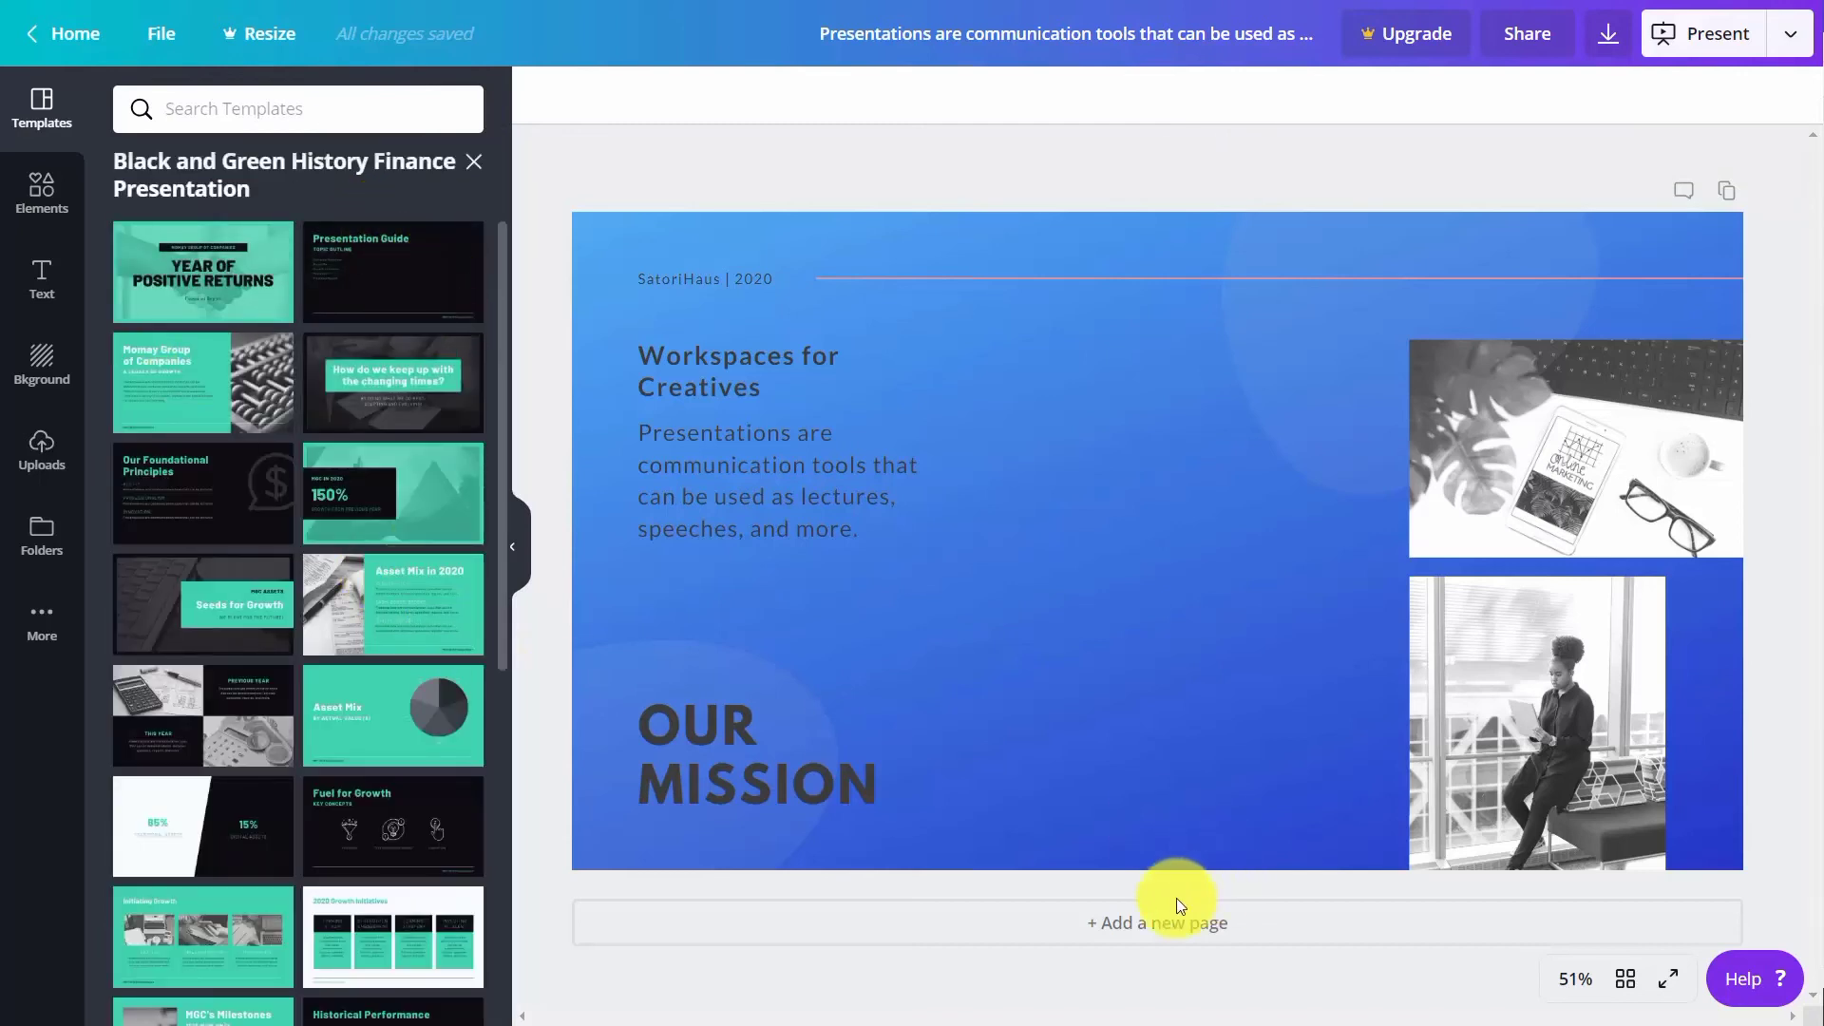
pyautogui.click(1097, 921)
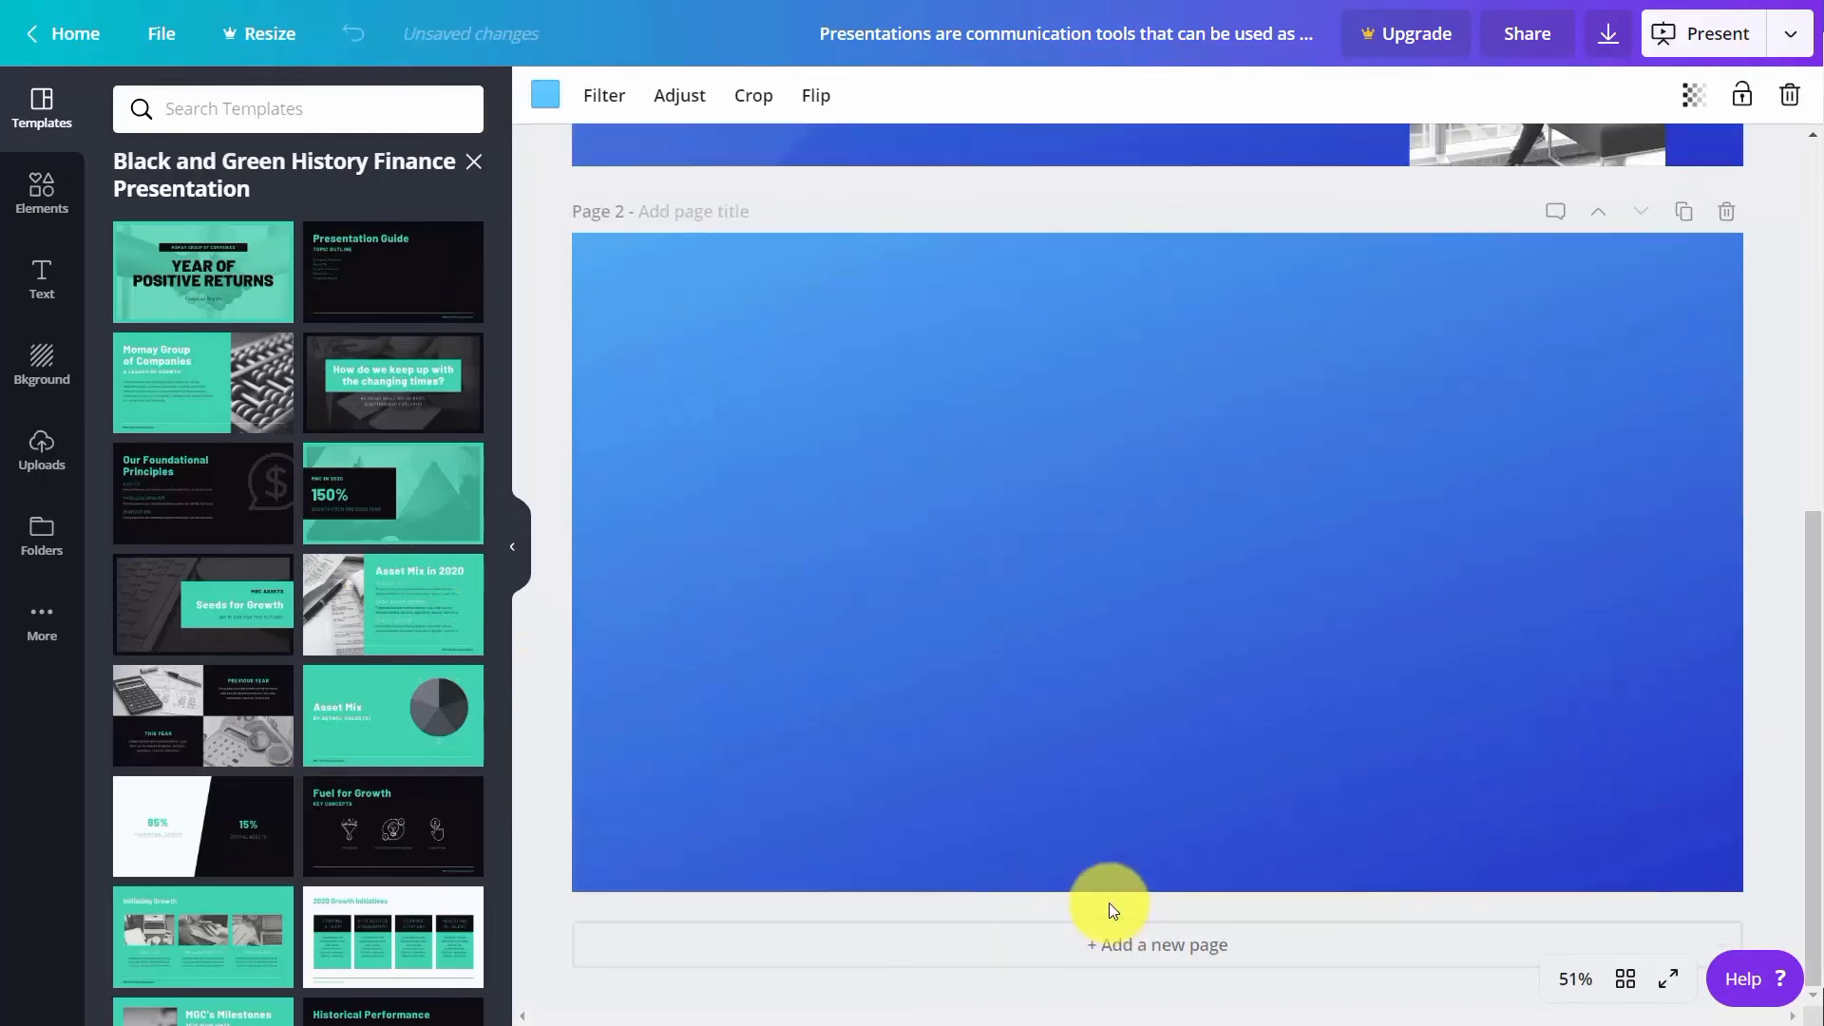
pyautogui.click(211, 262)
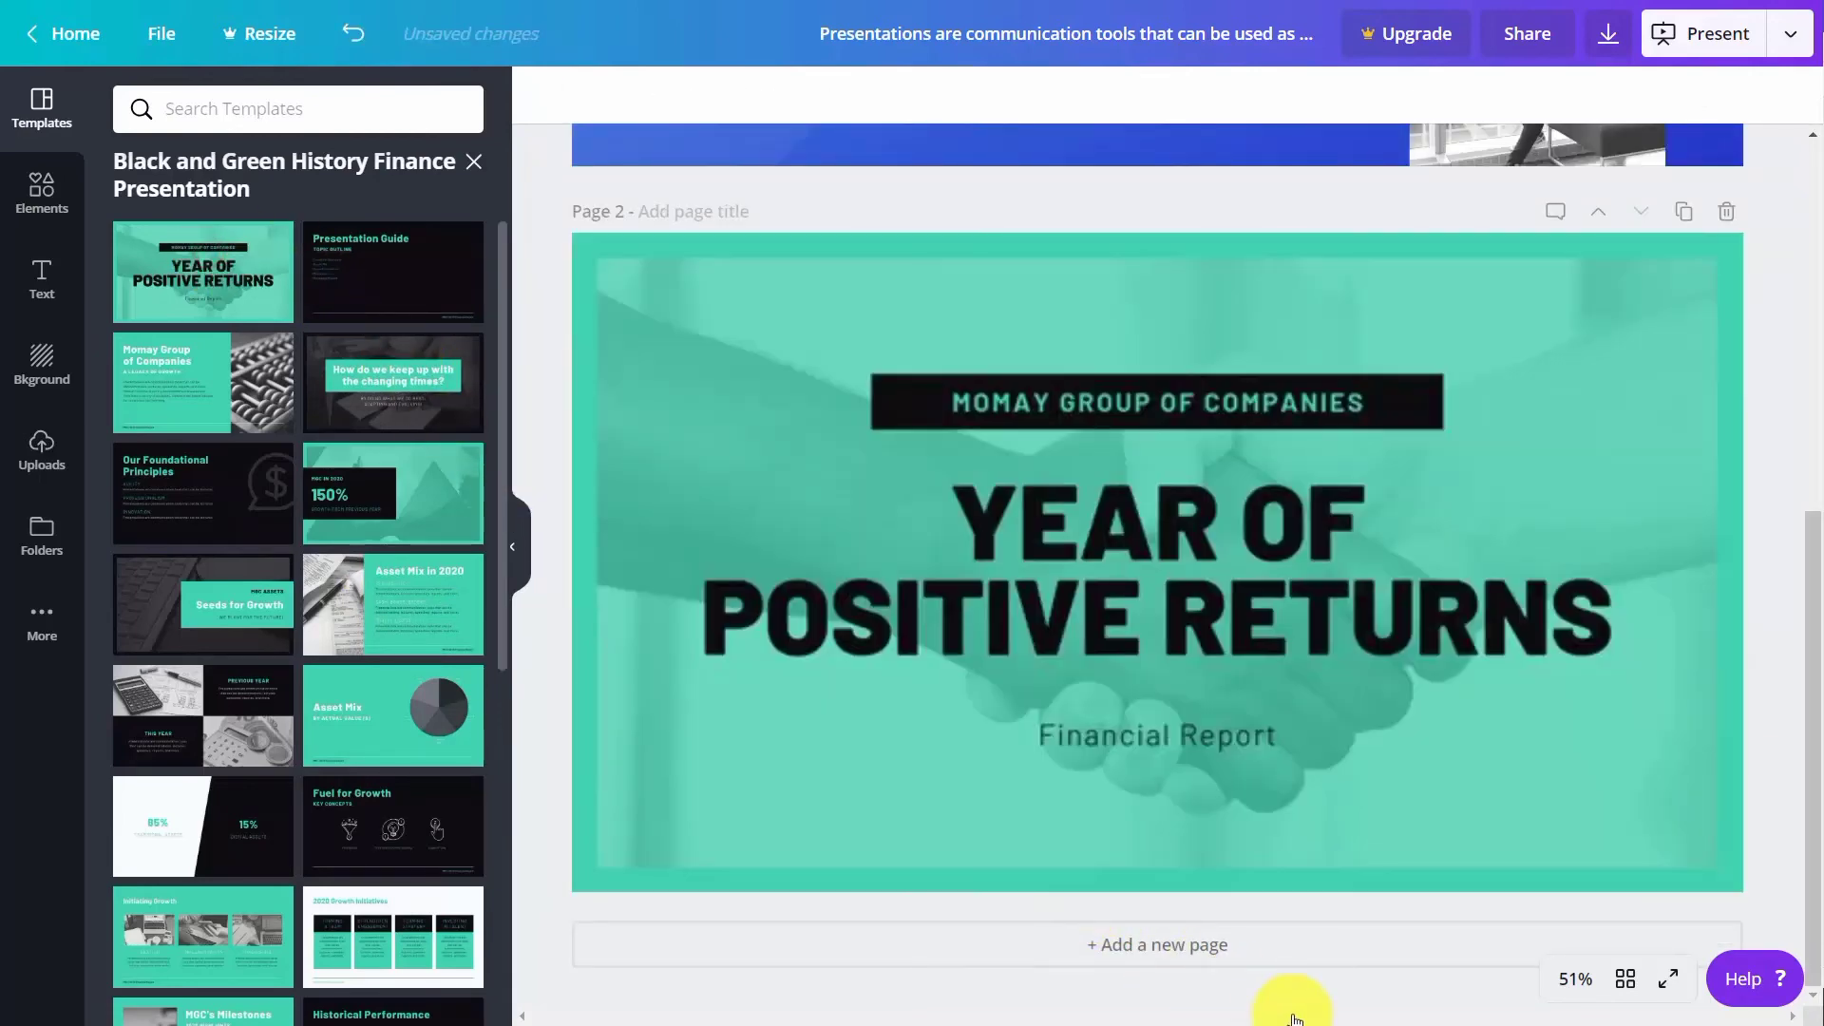
# Add pages 3 to 5 with the template's 150% growth, Asset Mix pie chart and Fuel for Growth layouts
pyautogui.click(1168, 955)
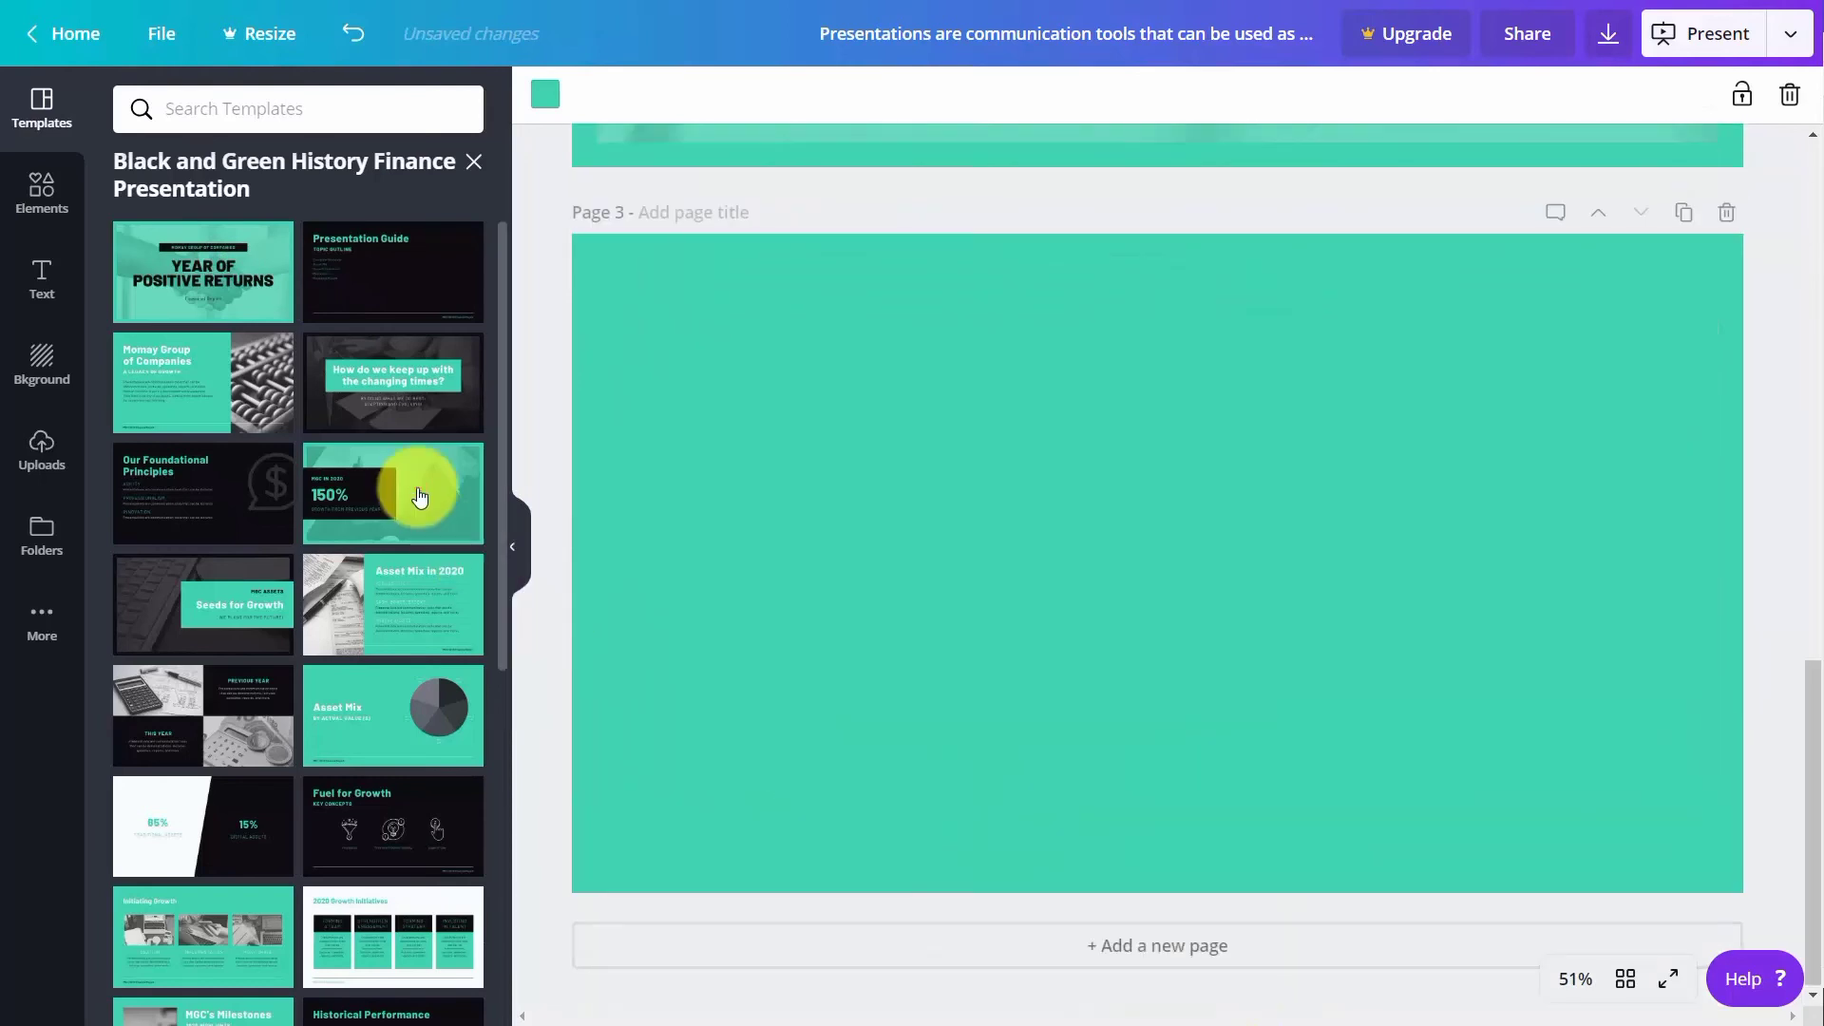
pyautogui.click(419, 481)
pyautogui.click(1144, 944)
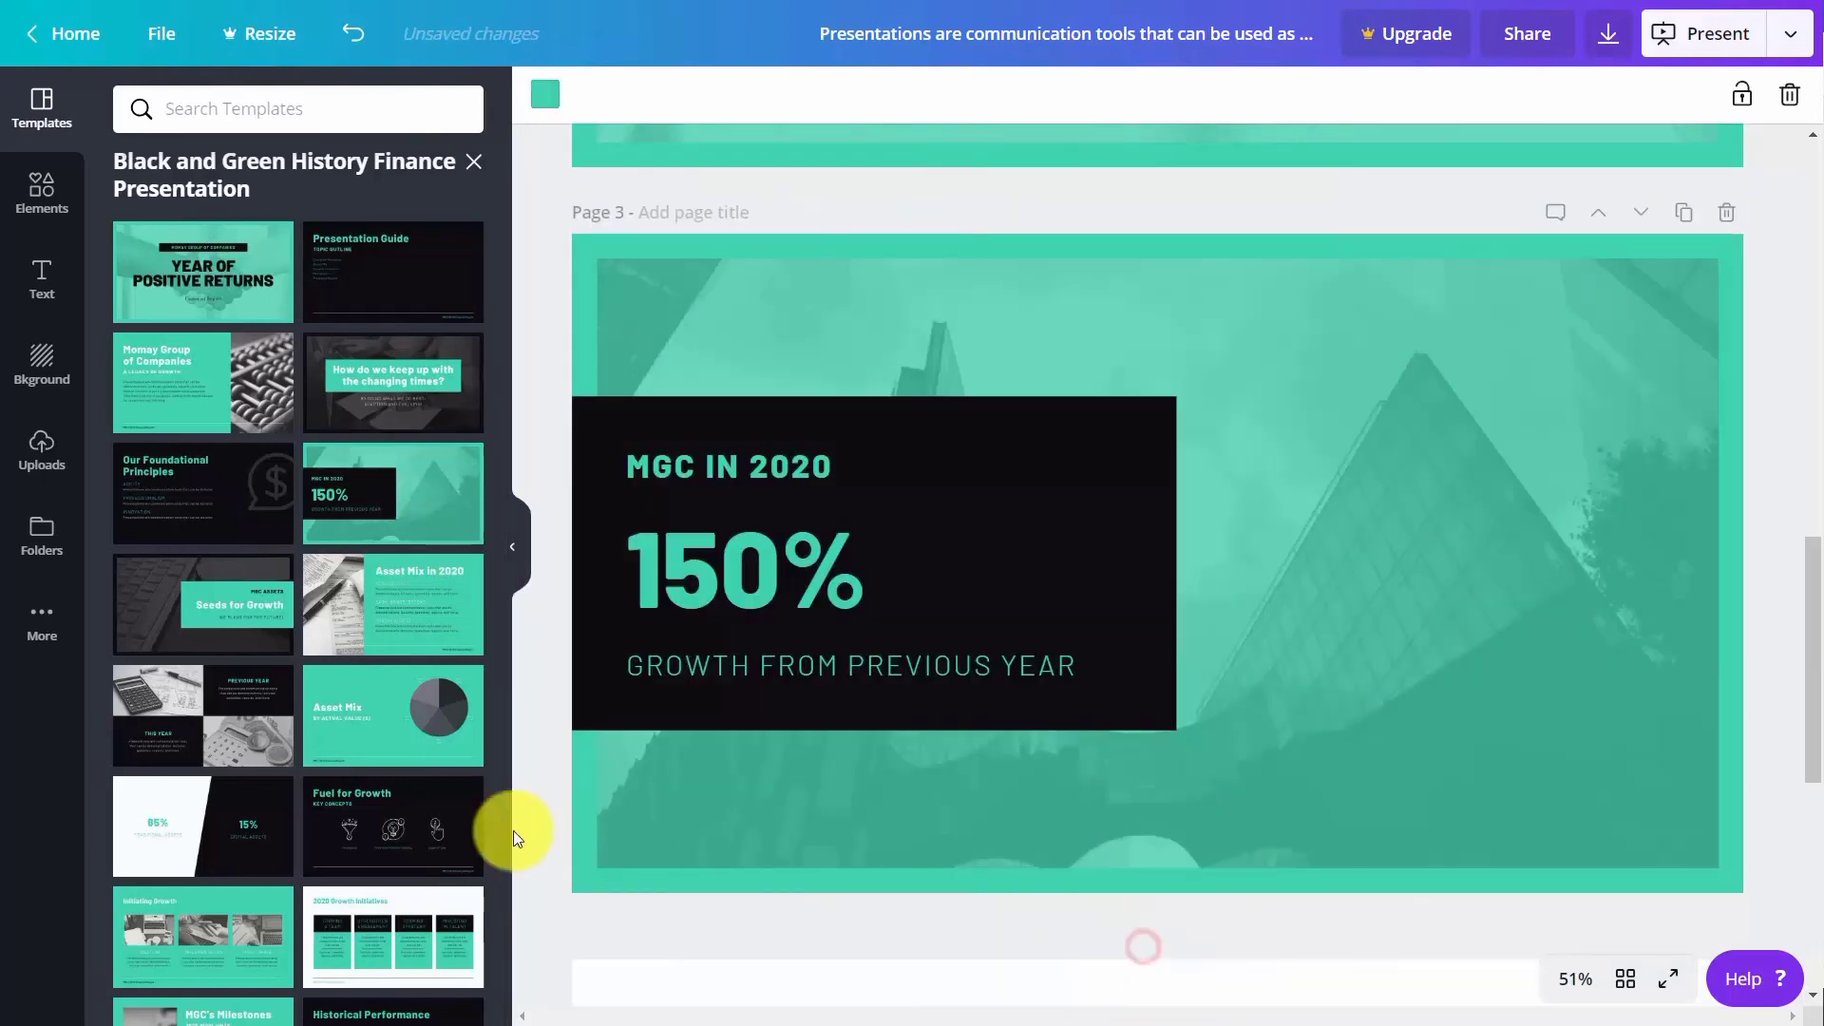
pyautogui.click(361, 730)
pyautogui.click(1098, 944)
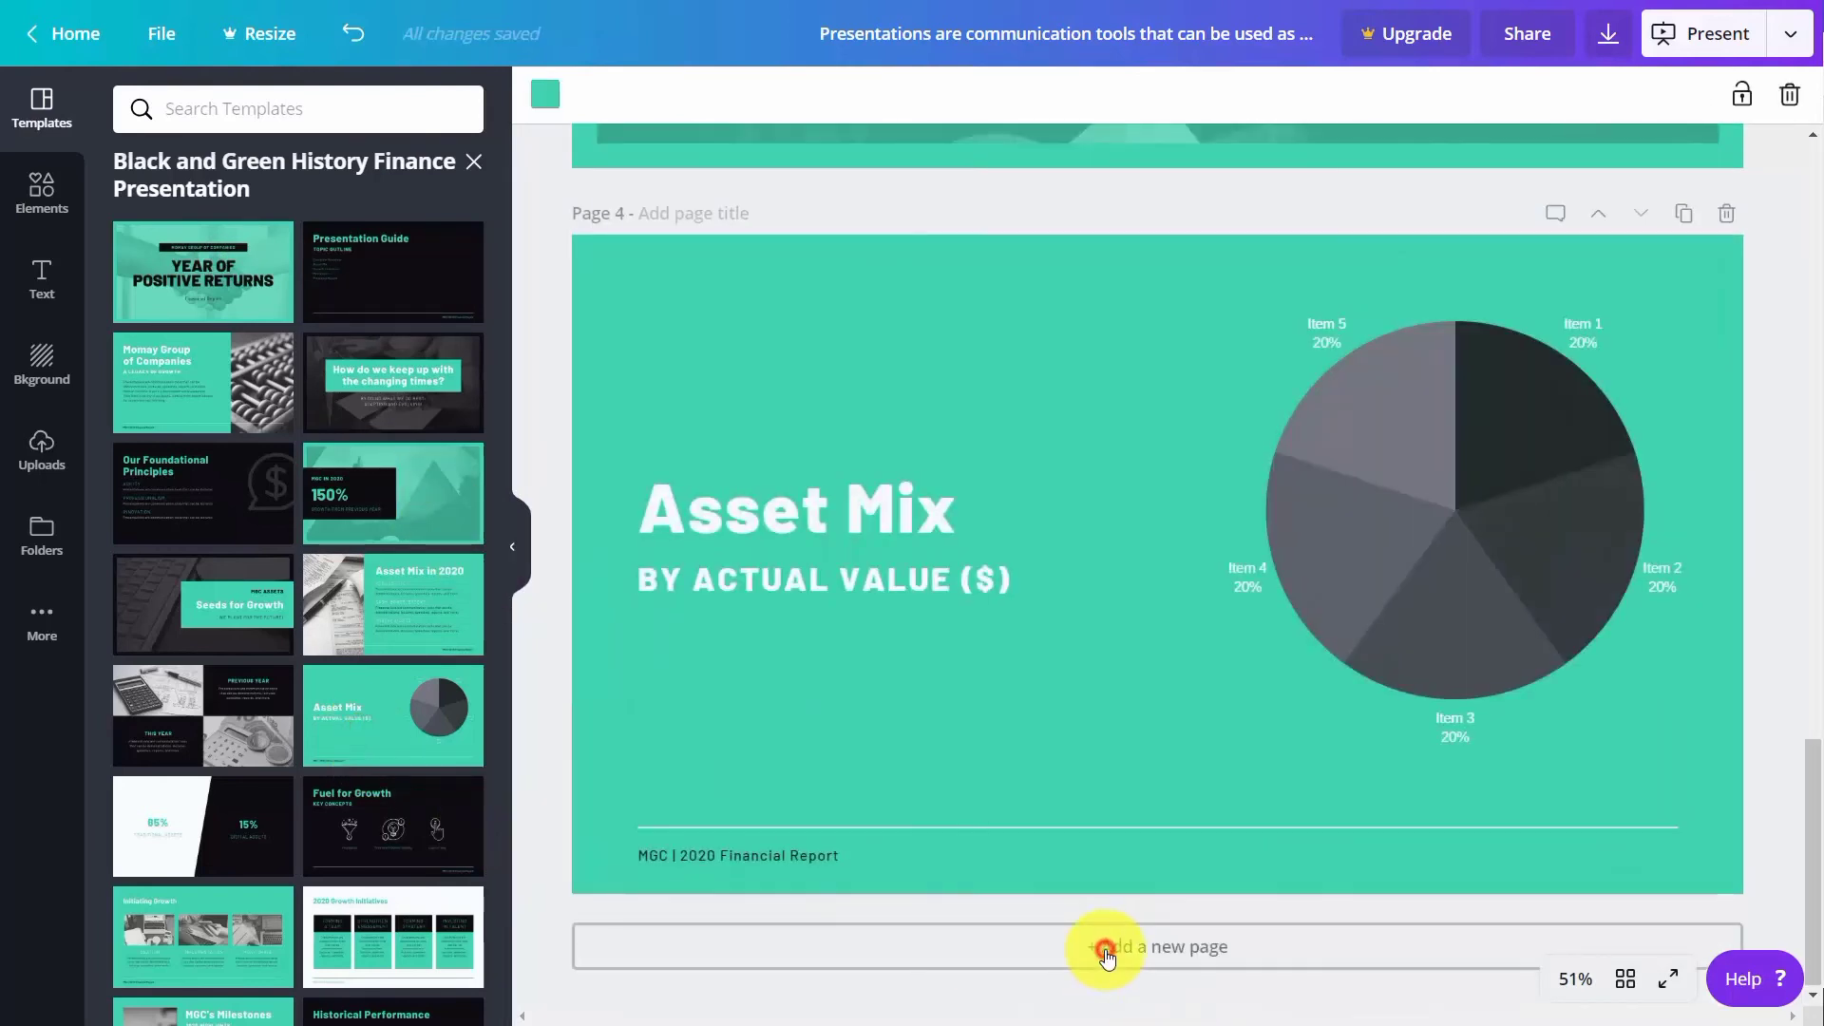
pyautogui.click(325, 815)
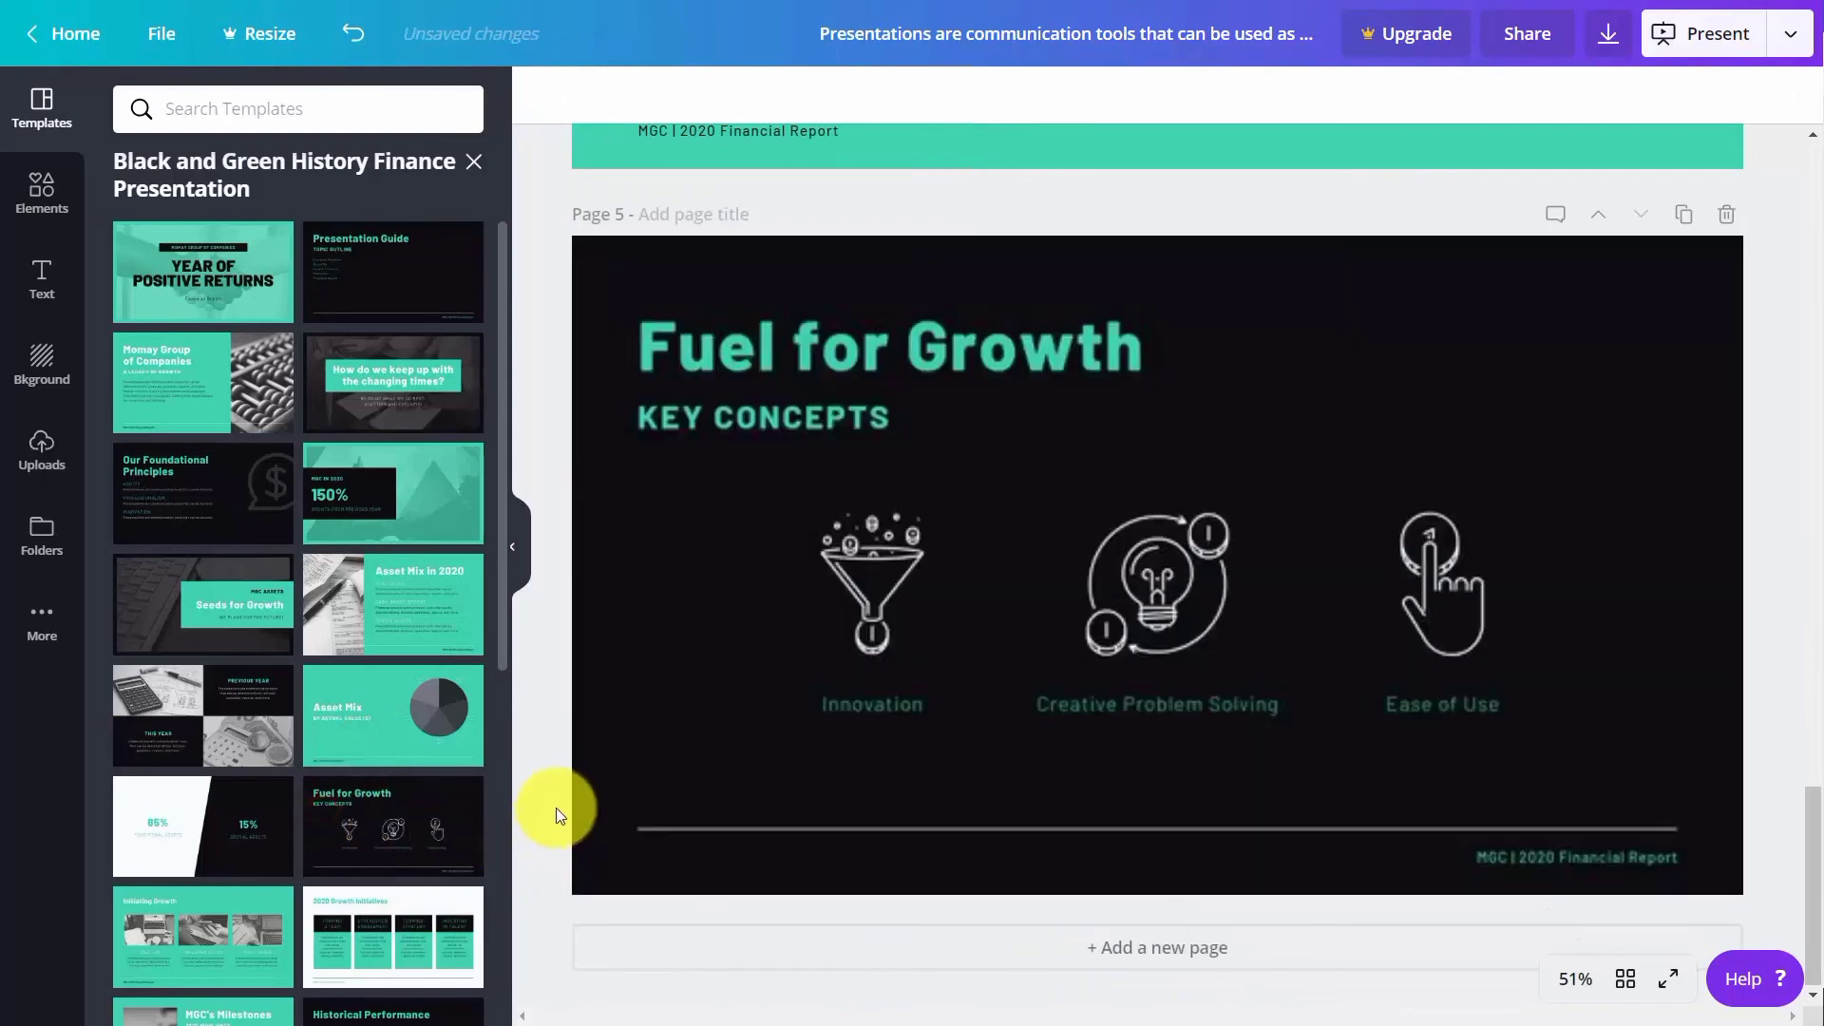
pyautogui.scroll(5, 557, 813)
pyautogui.scroll(20, 558, 813)
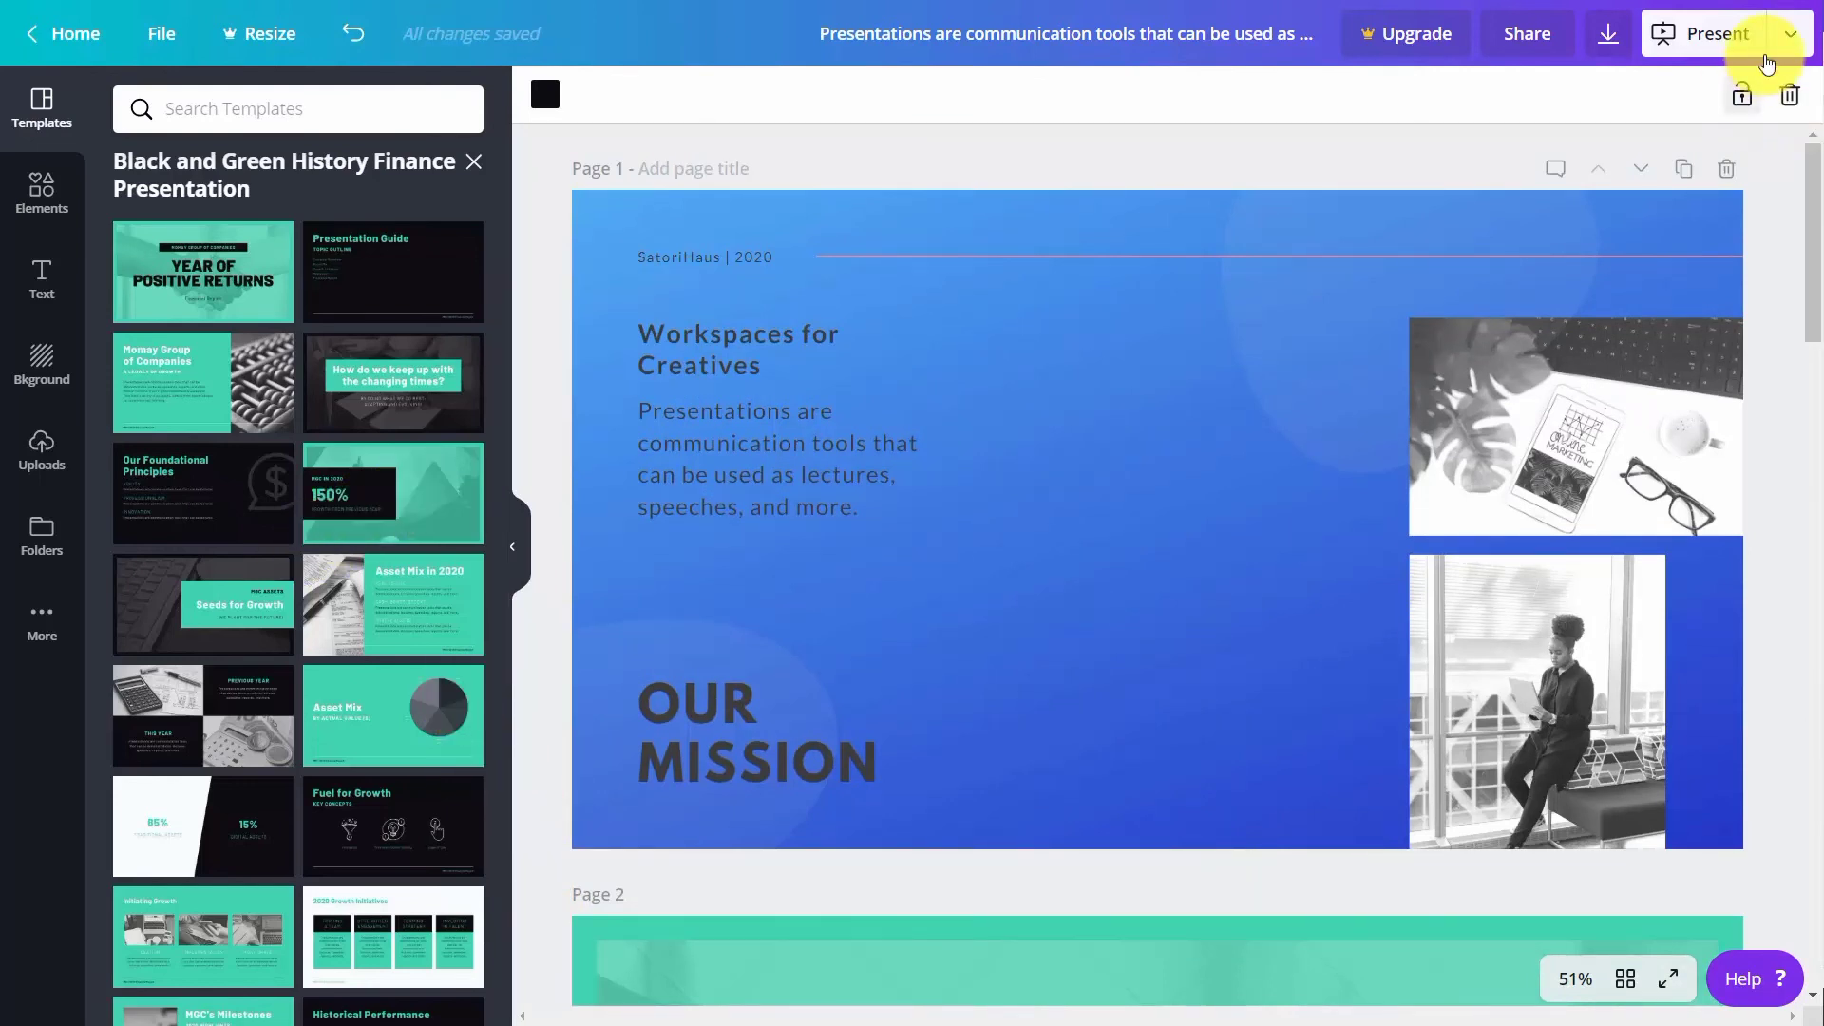
# Download all pages as a Microsoft PowerPoint document, save the .pptx in the images downloaded folder and open it
pyautogui.click(1789, 40)
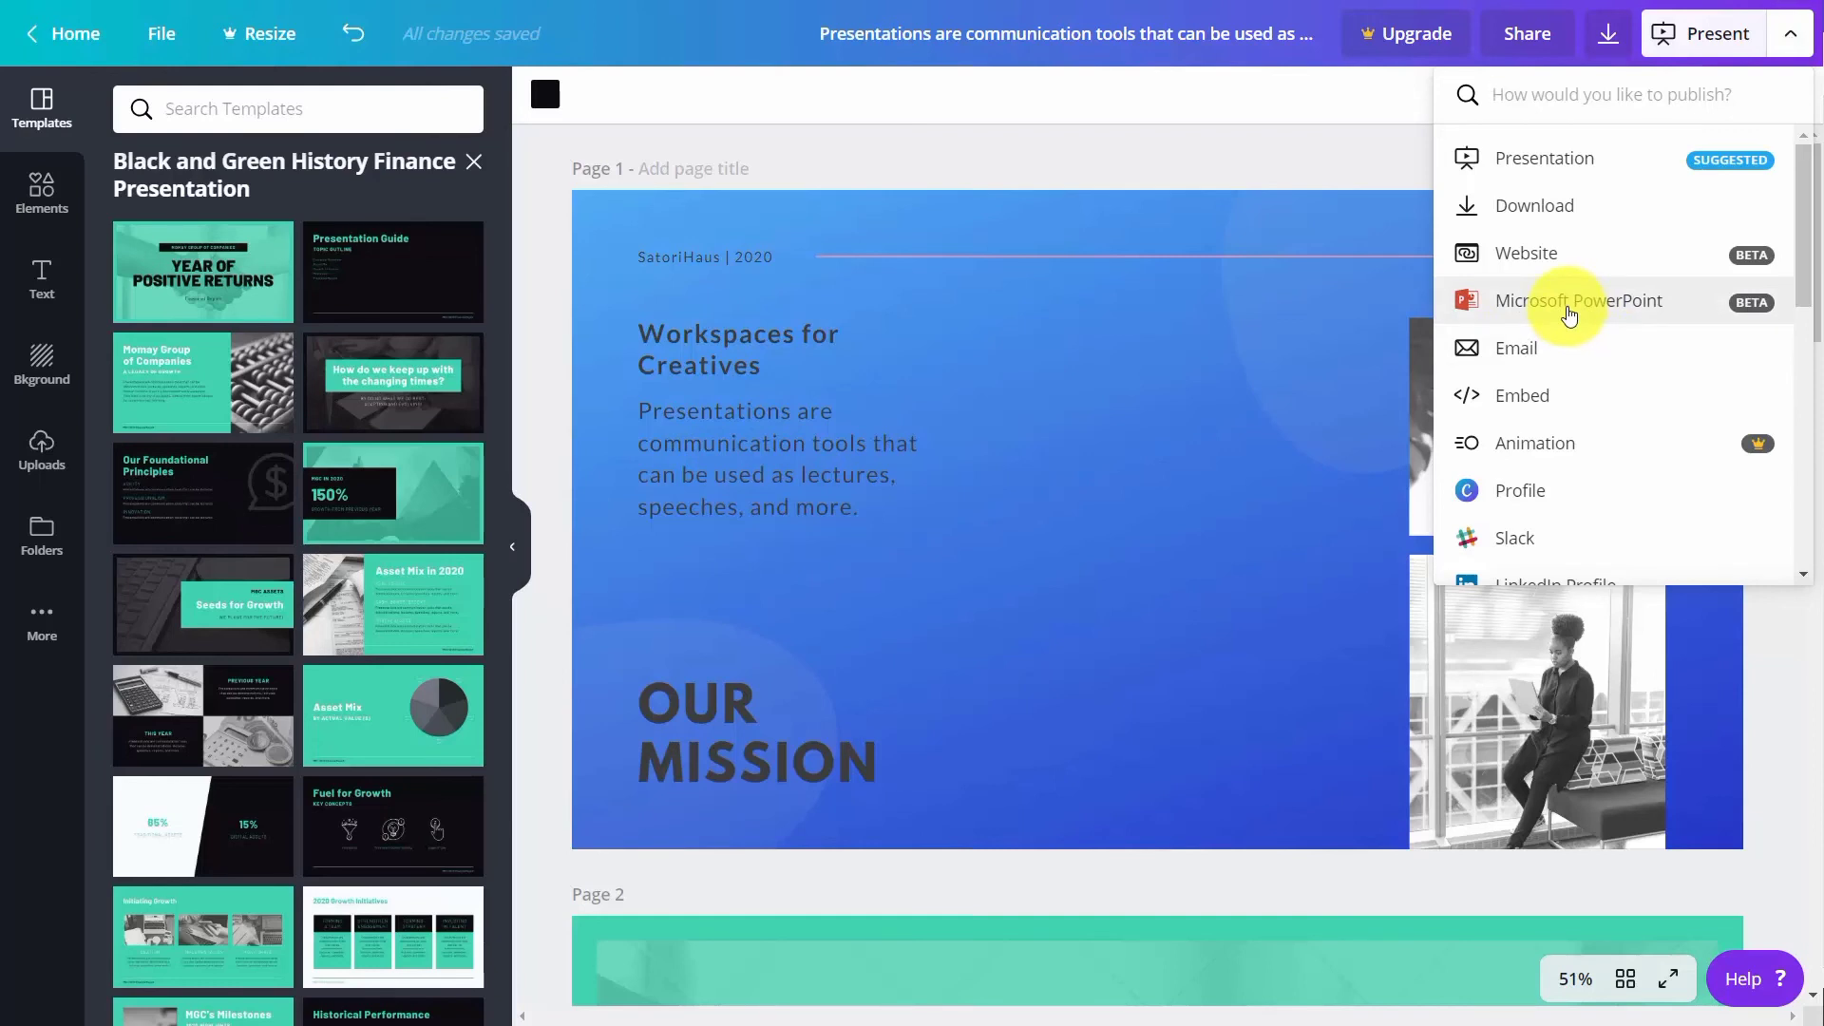
pyautogui.click(1566, 306)
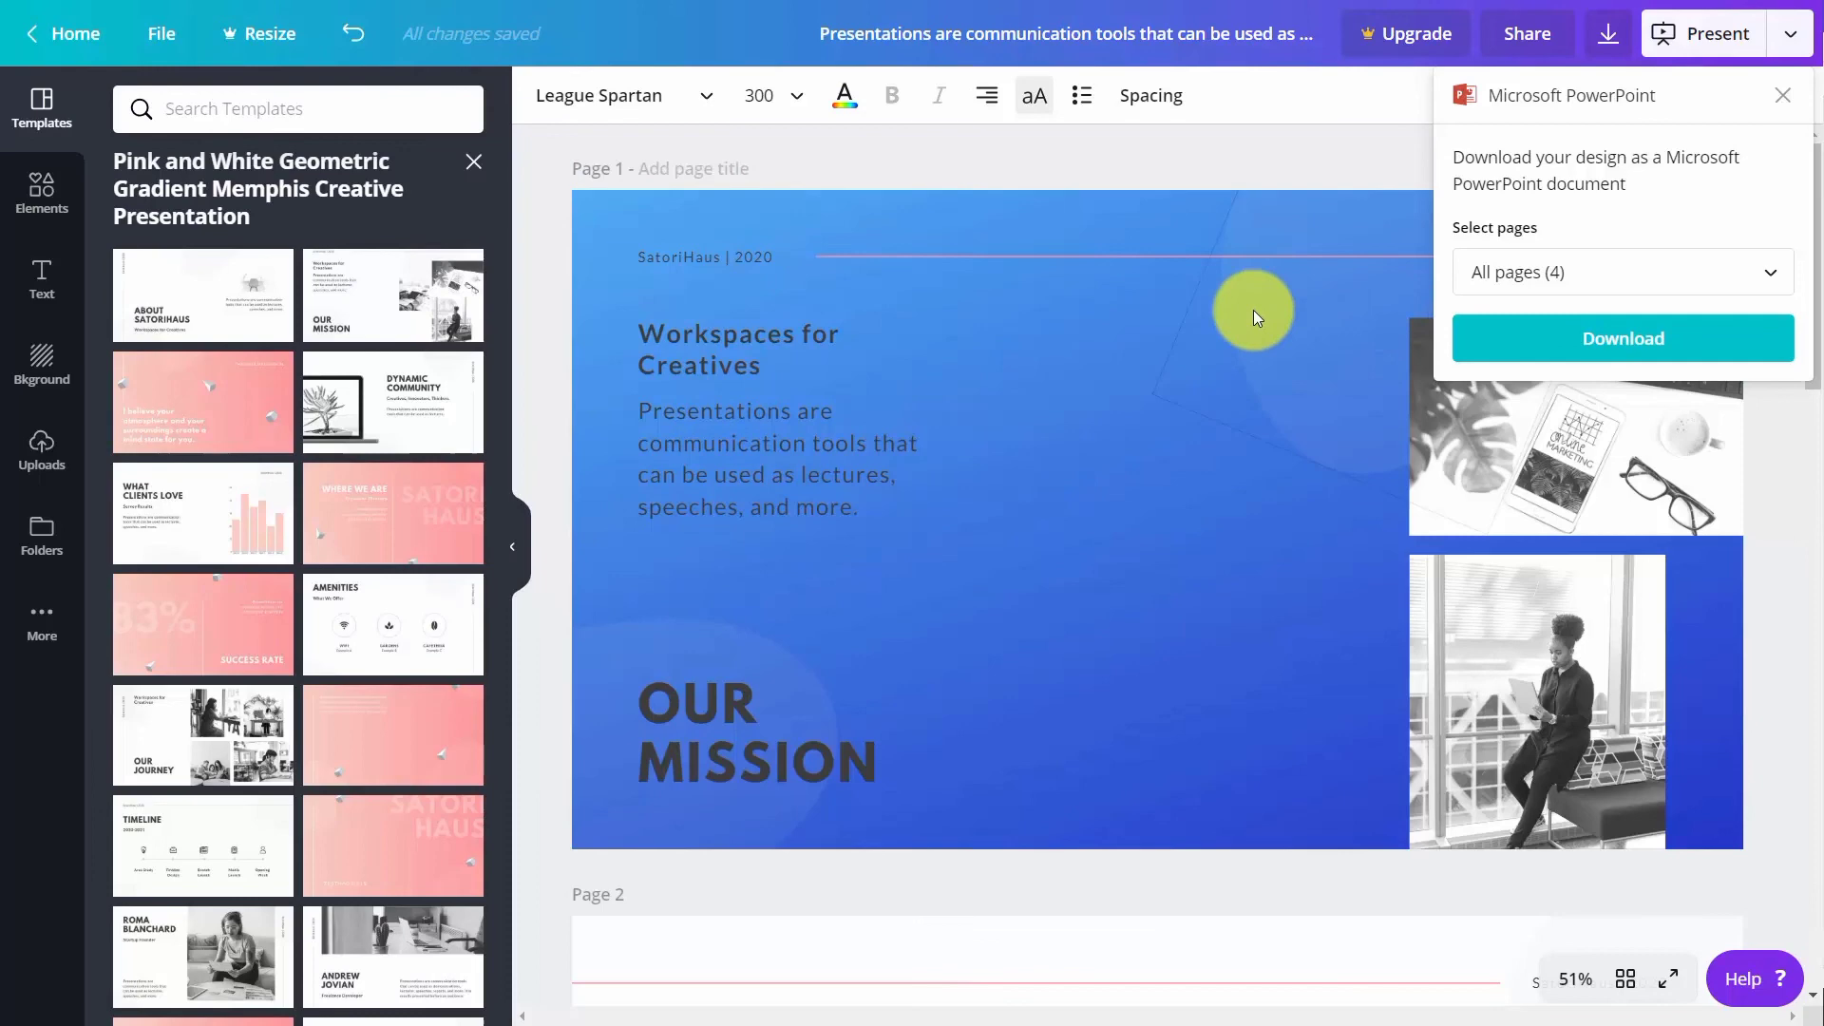
pyautogui.scroll(-10, 1252, 309)
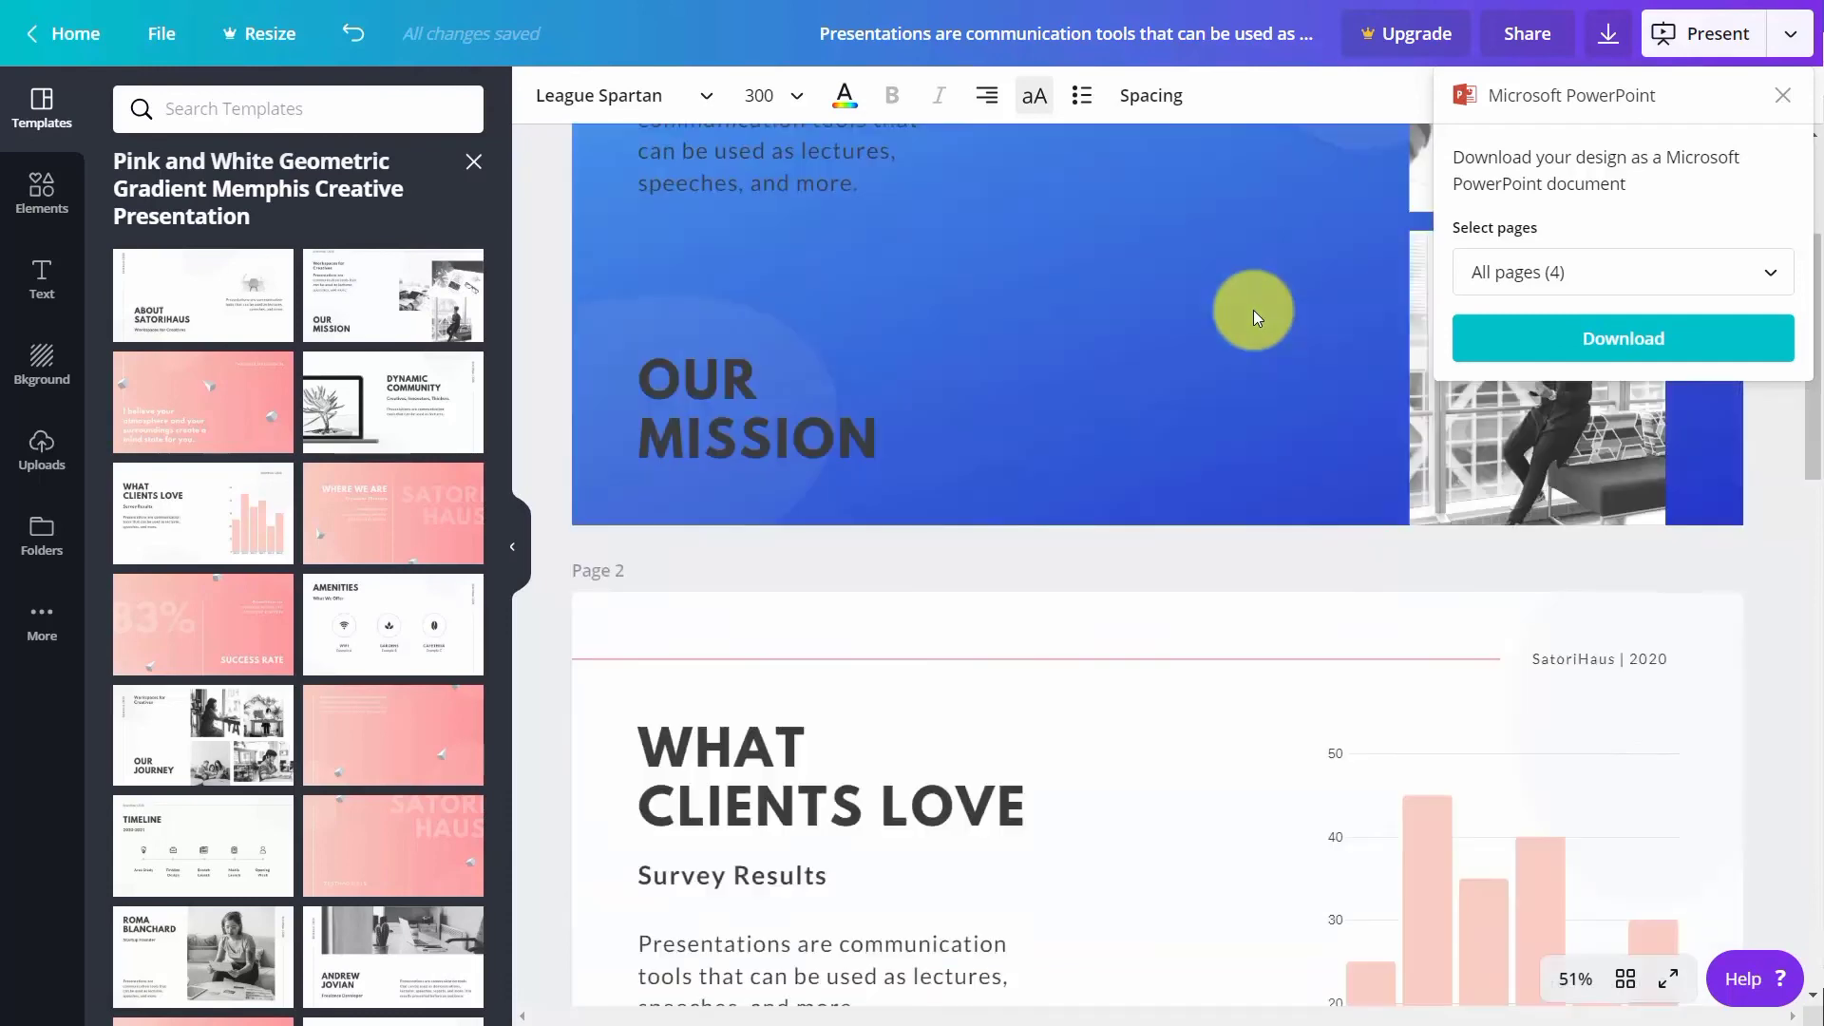
pyautogui.scroll(-10, 1250, 316)
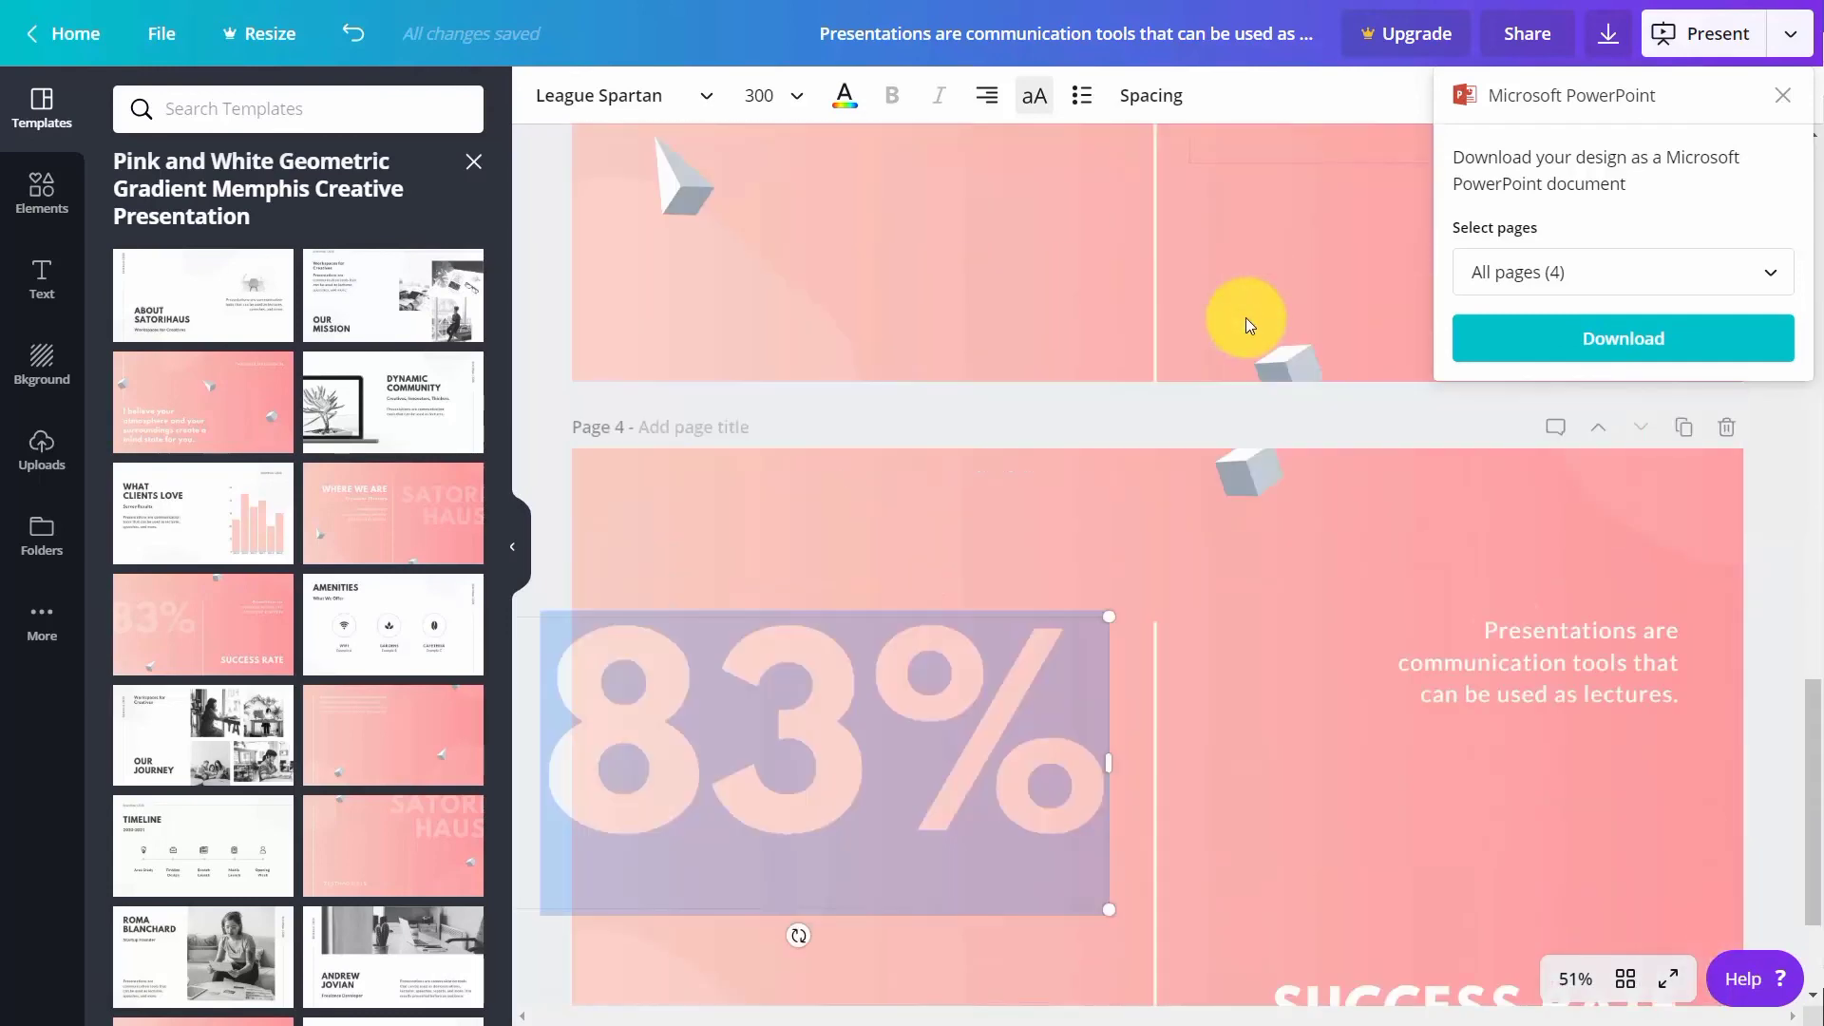
pyautogui.scroll(9, 1245, 317)
pyautogui.scroll(10, 1244, 317)
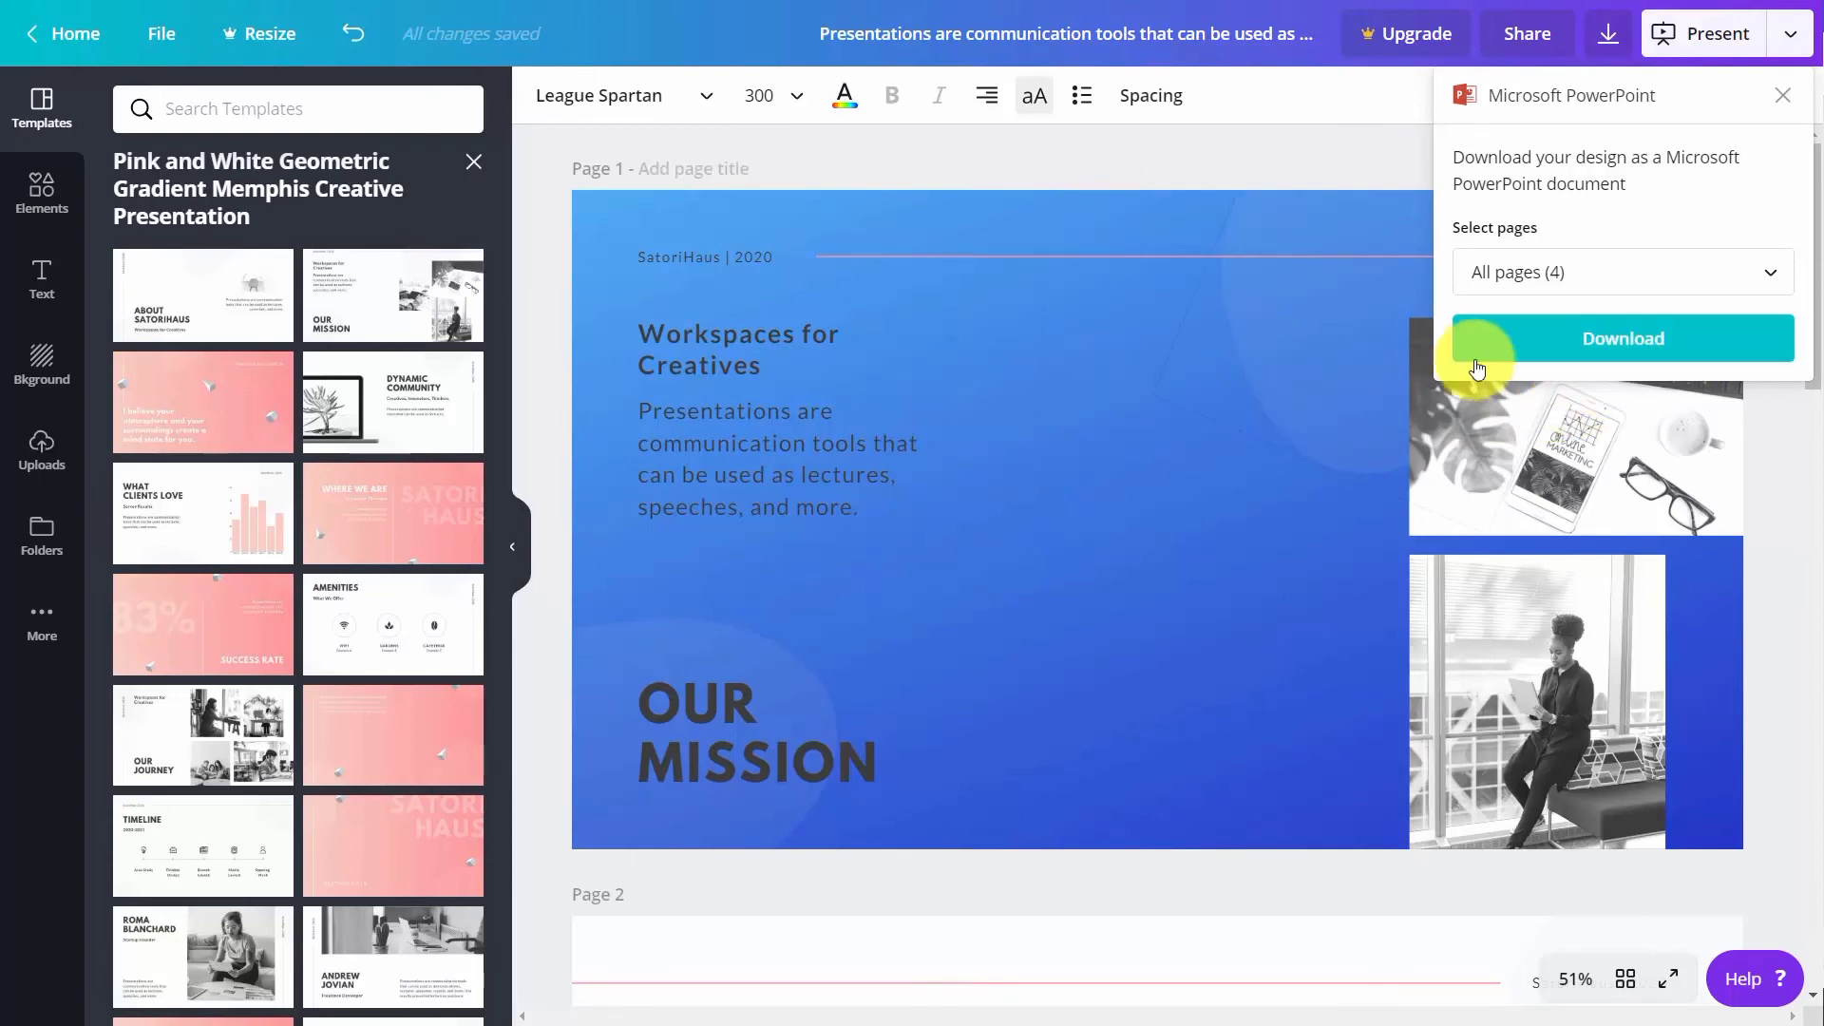
pyautogui.click(1606, 359)
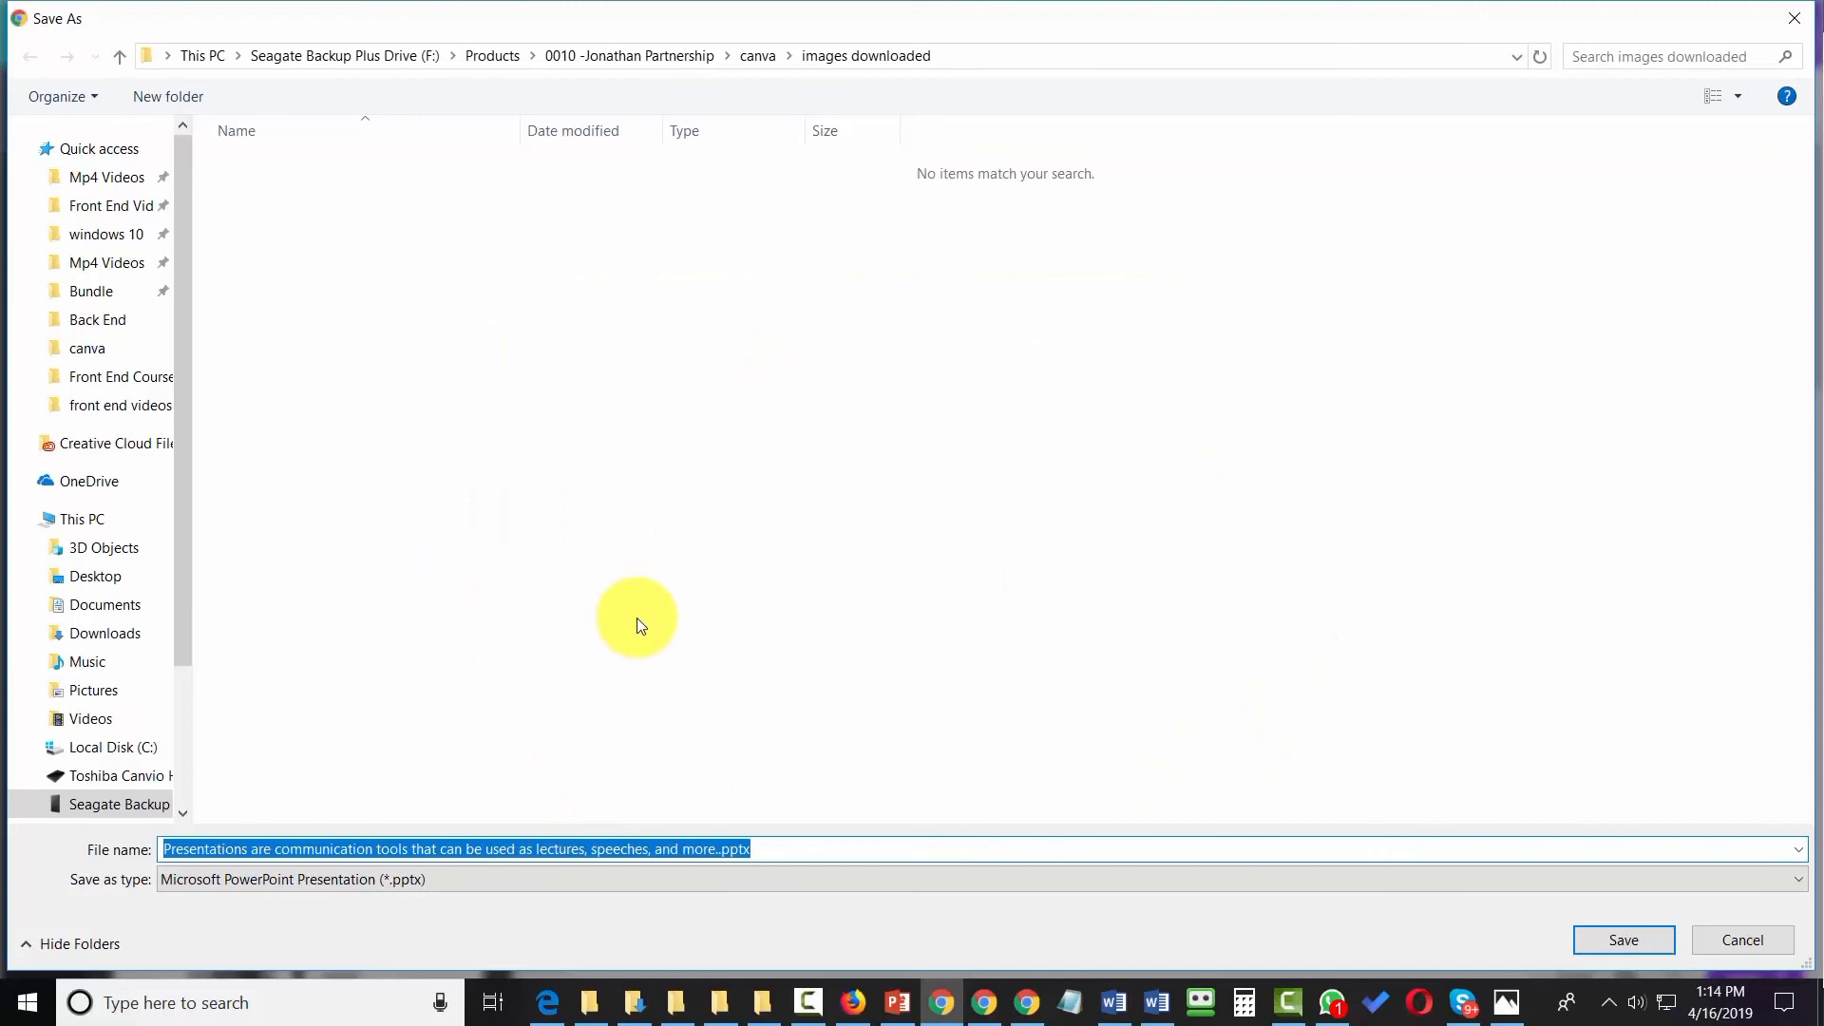
pyautogui.click(1625, 949)
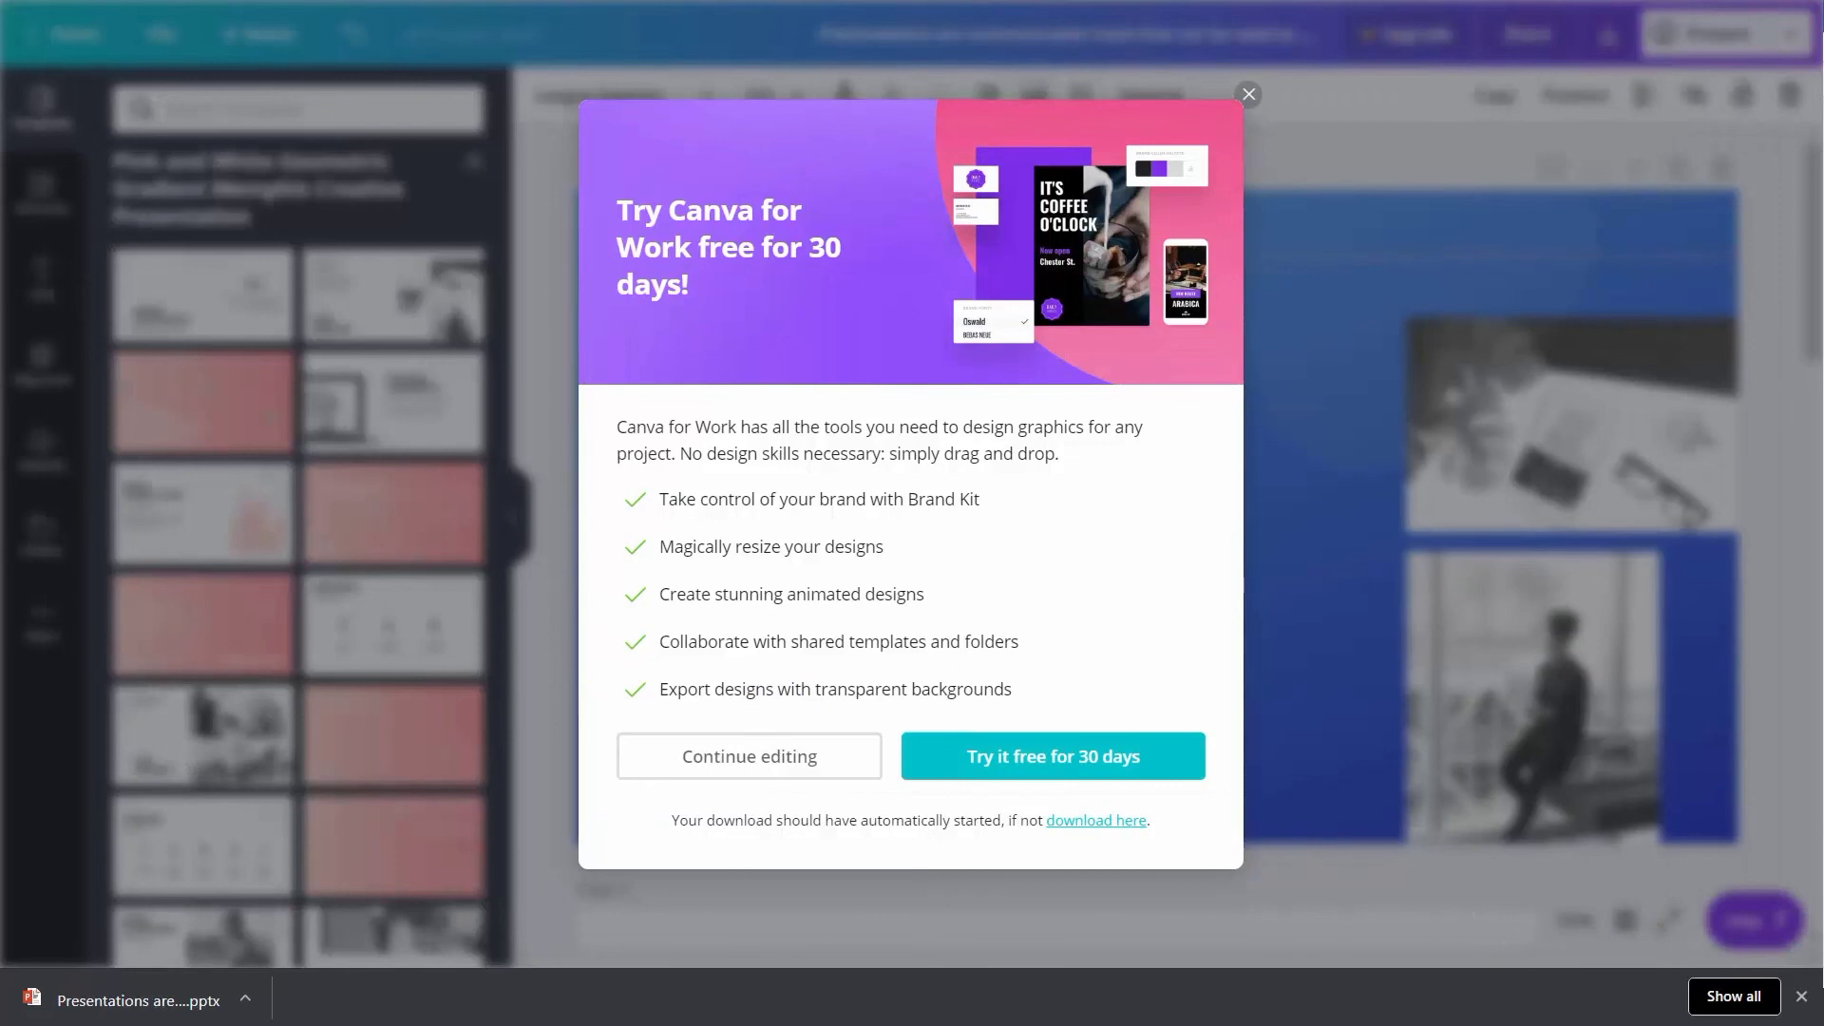
pyautogui.click(121, 990)
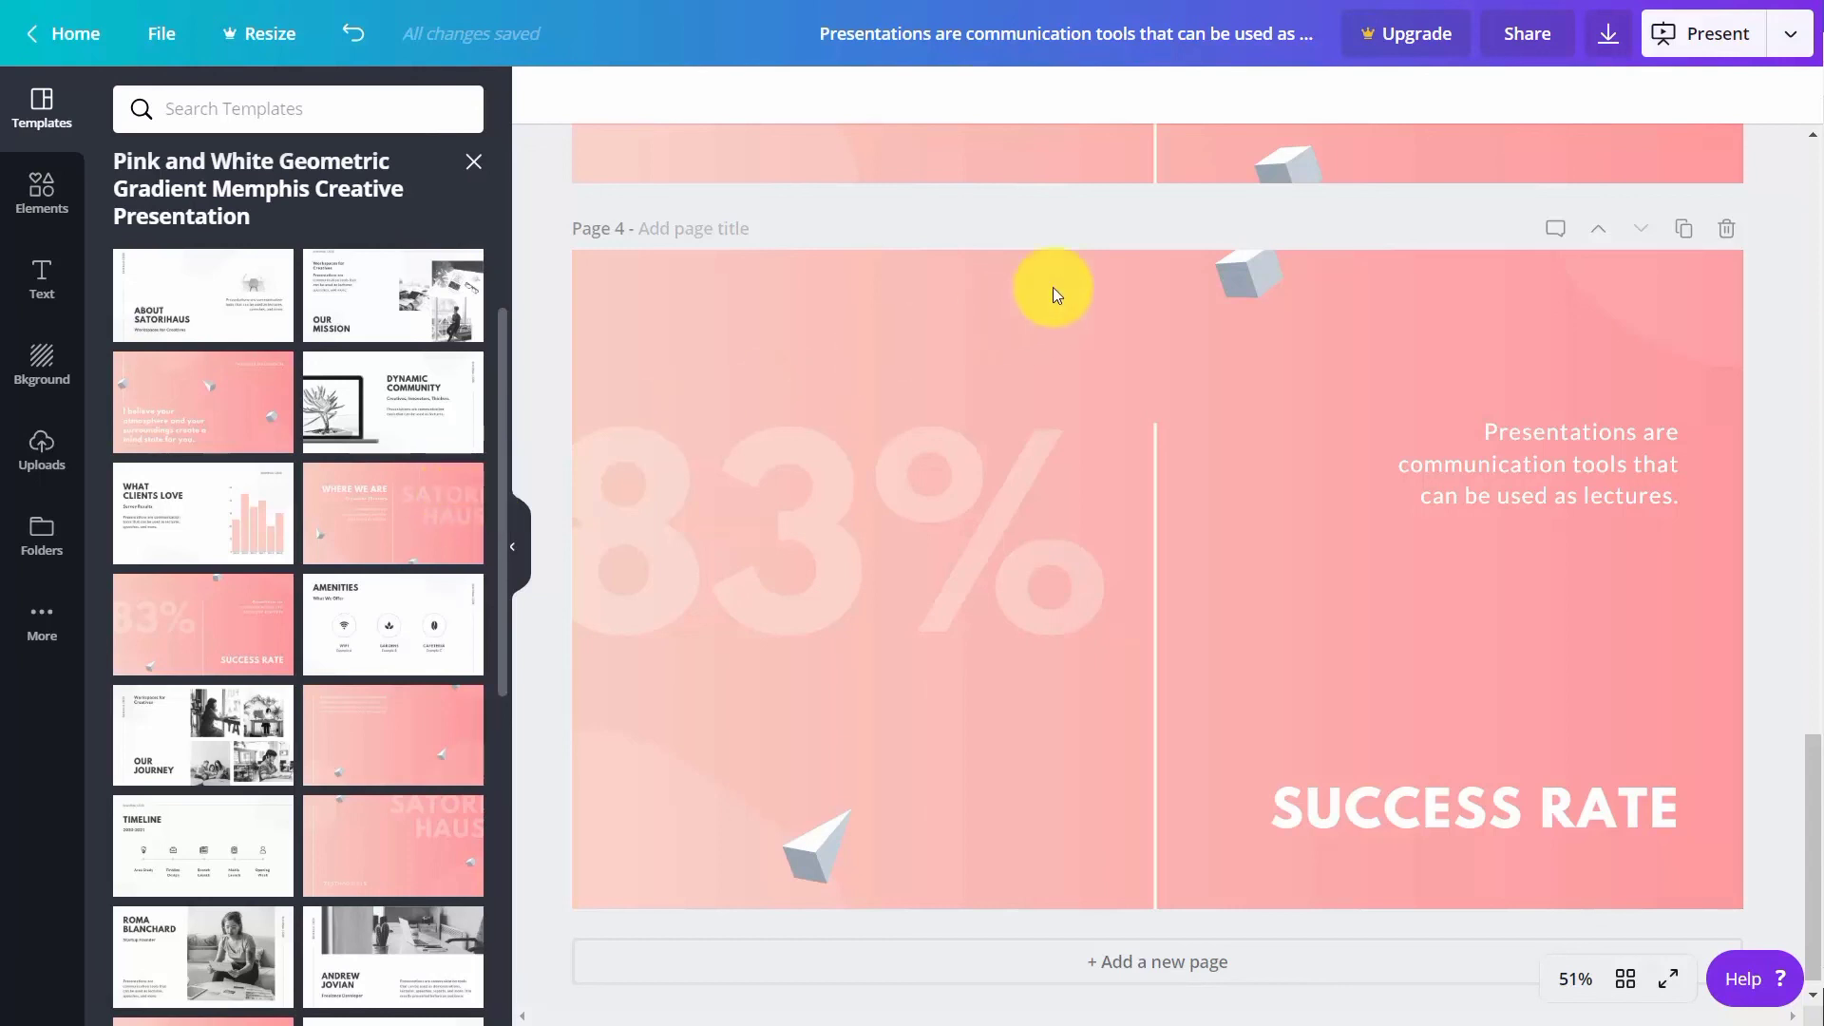
# Choose Website as the publishing destination and preview the design with the Scrolling web style
pyautogui.click(1785, 36)
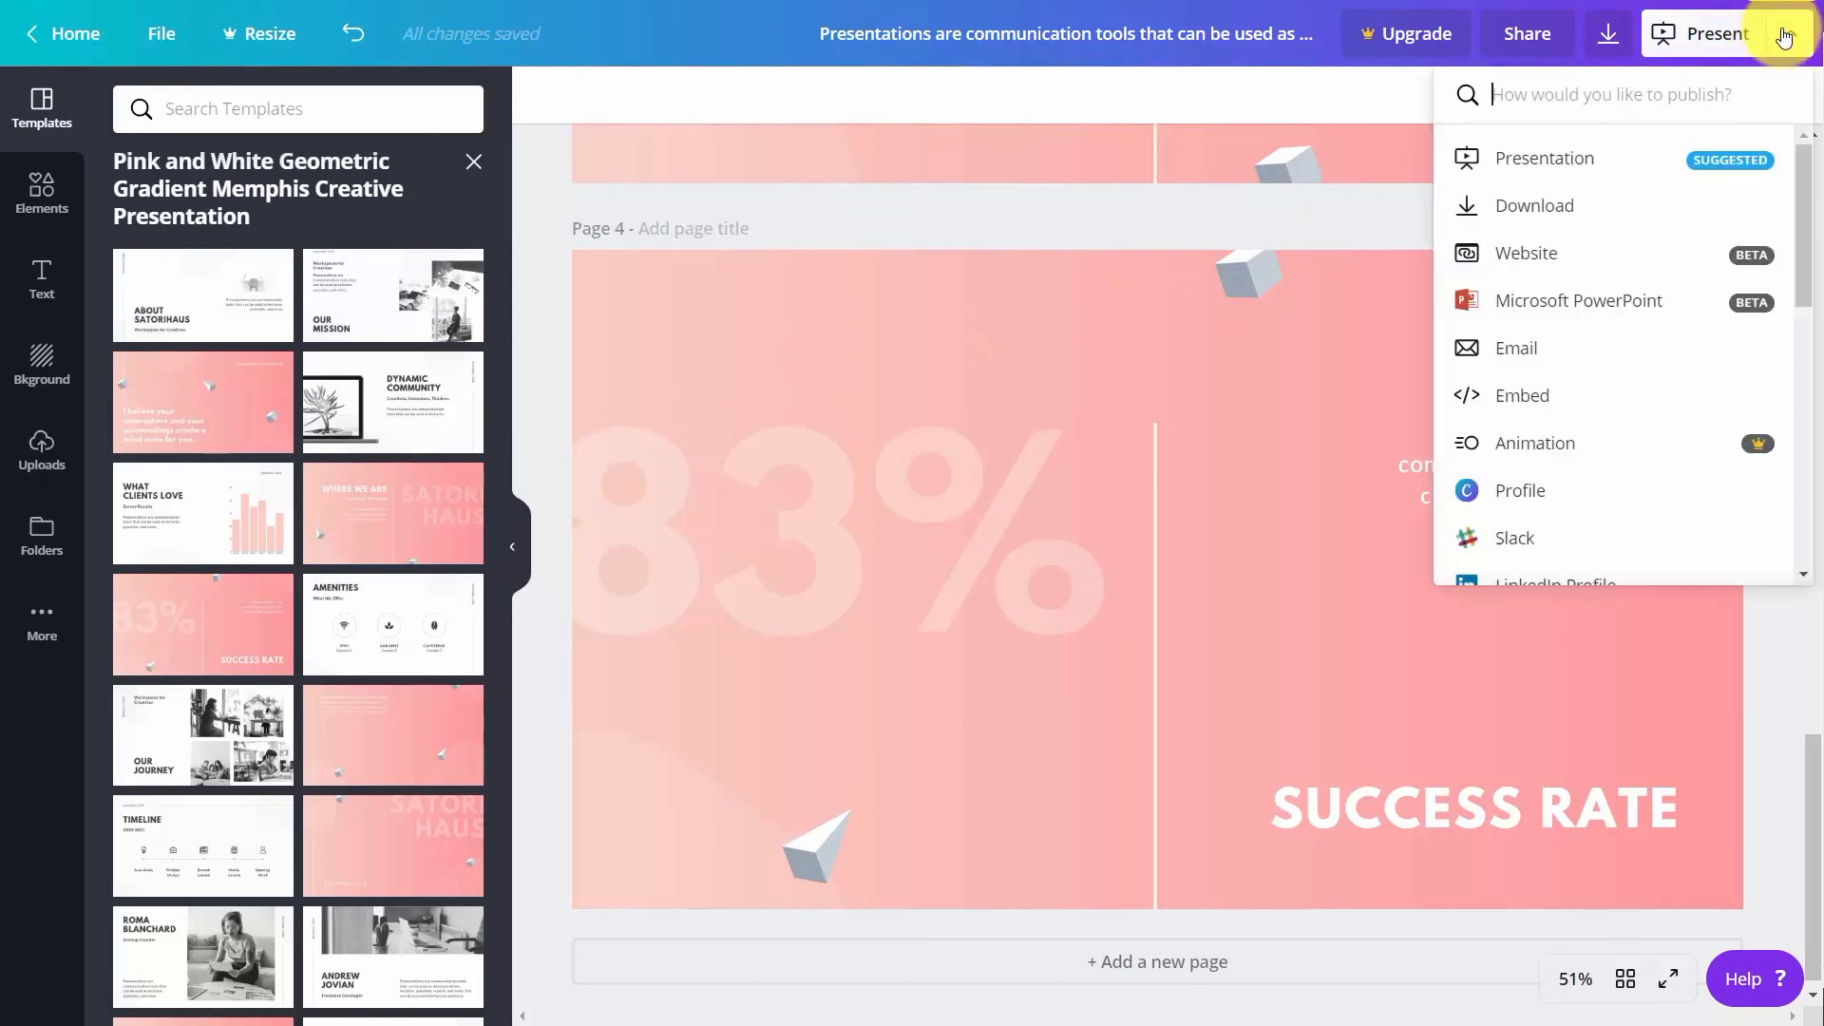
pyautogui.click(1537, 267)
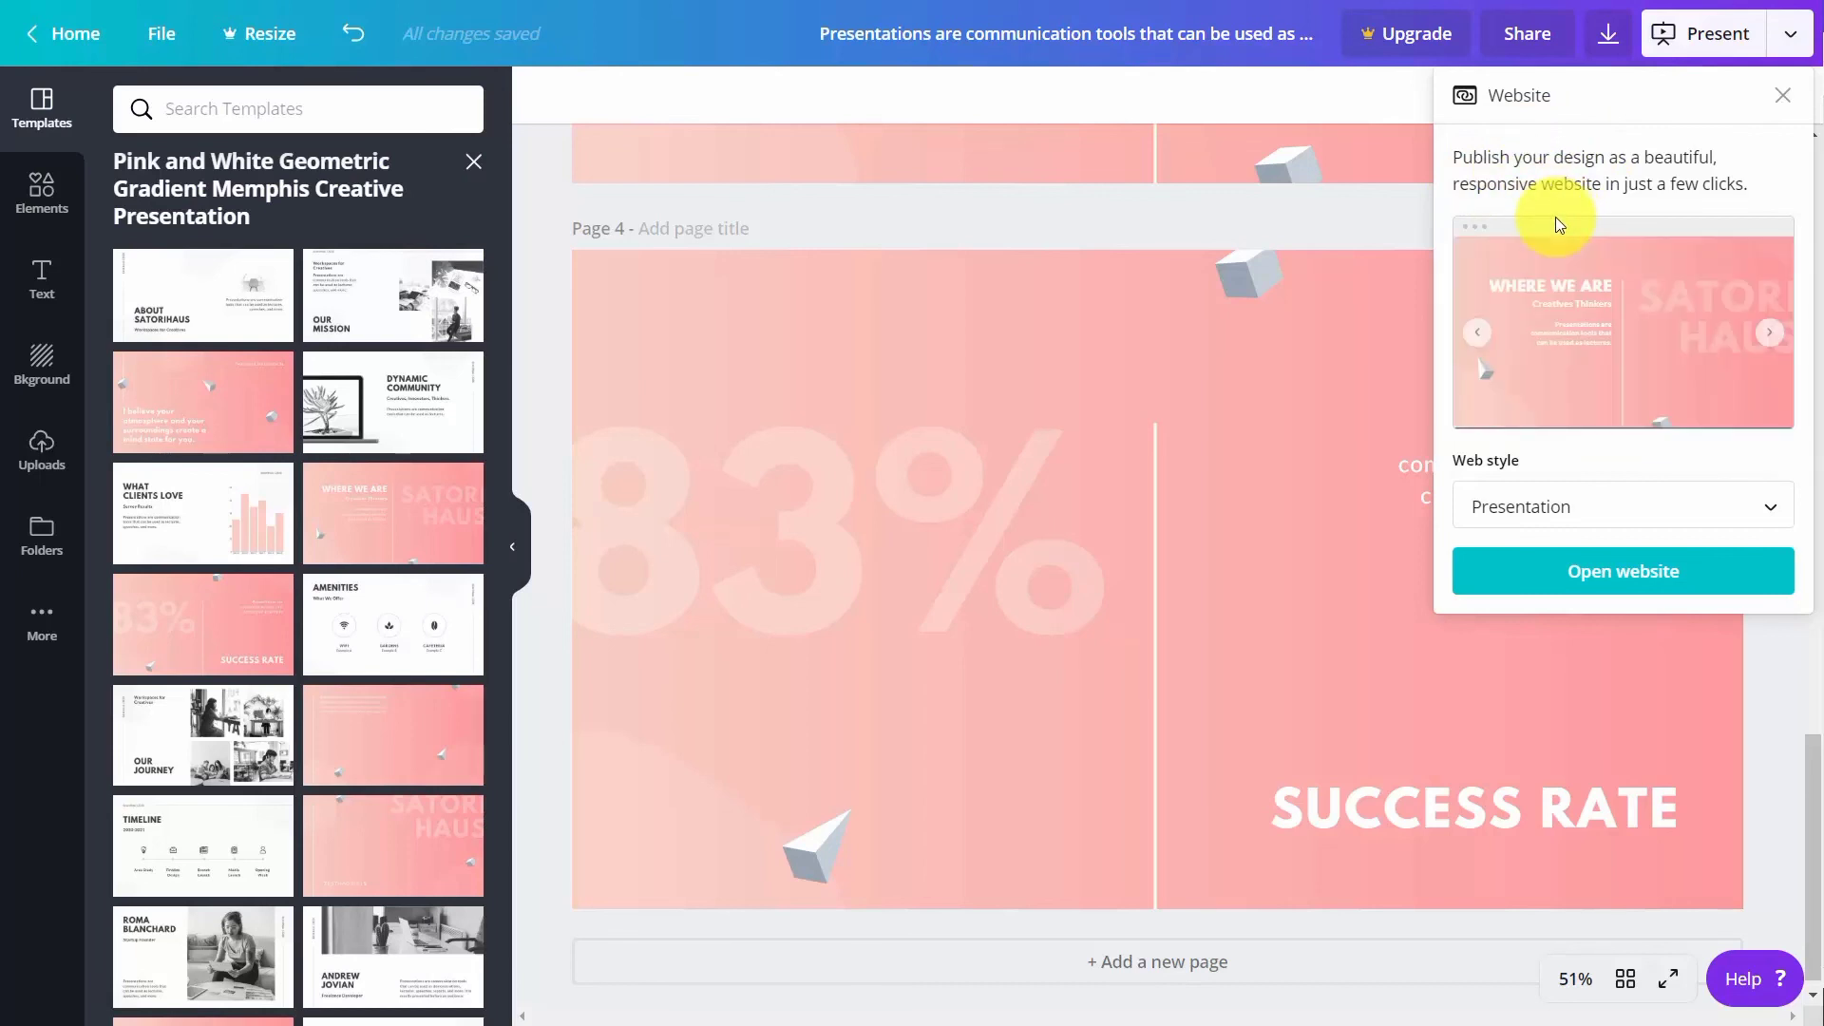
pyautogui.click(1527, 496)
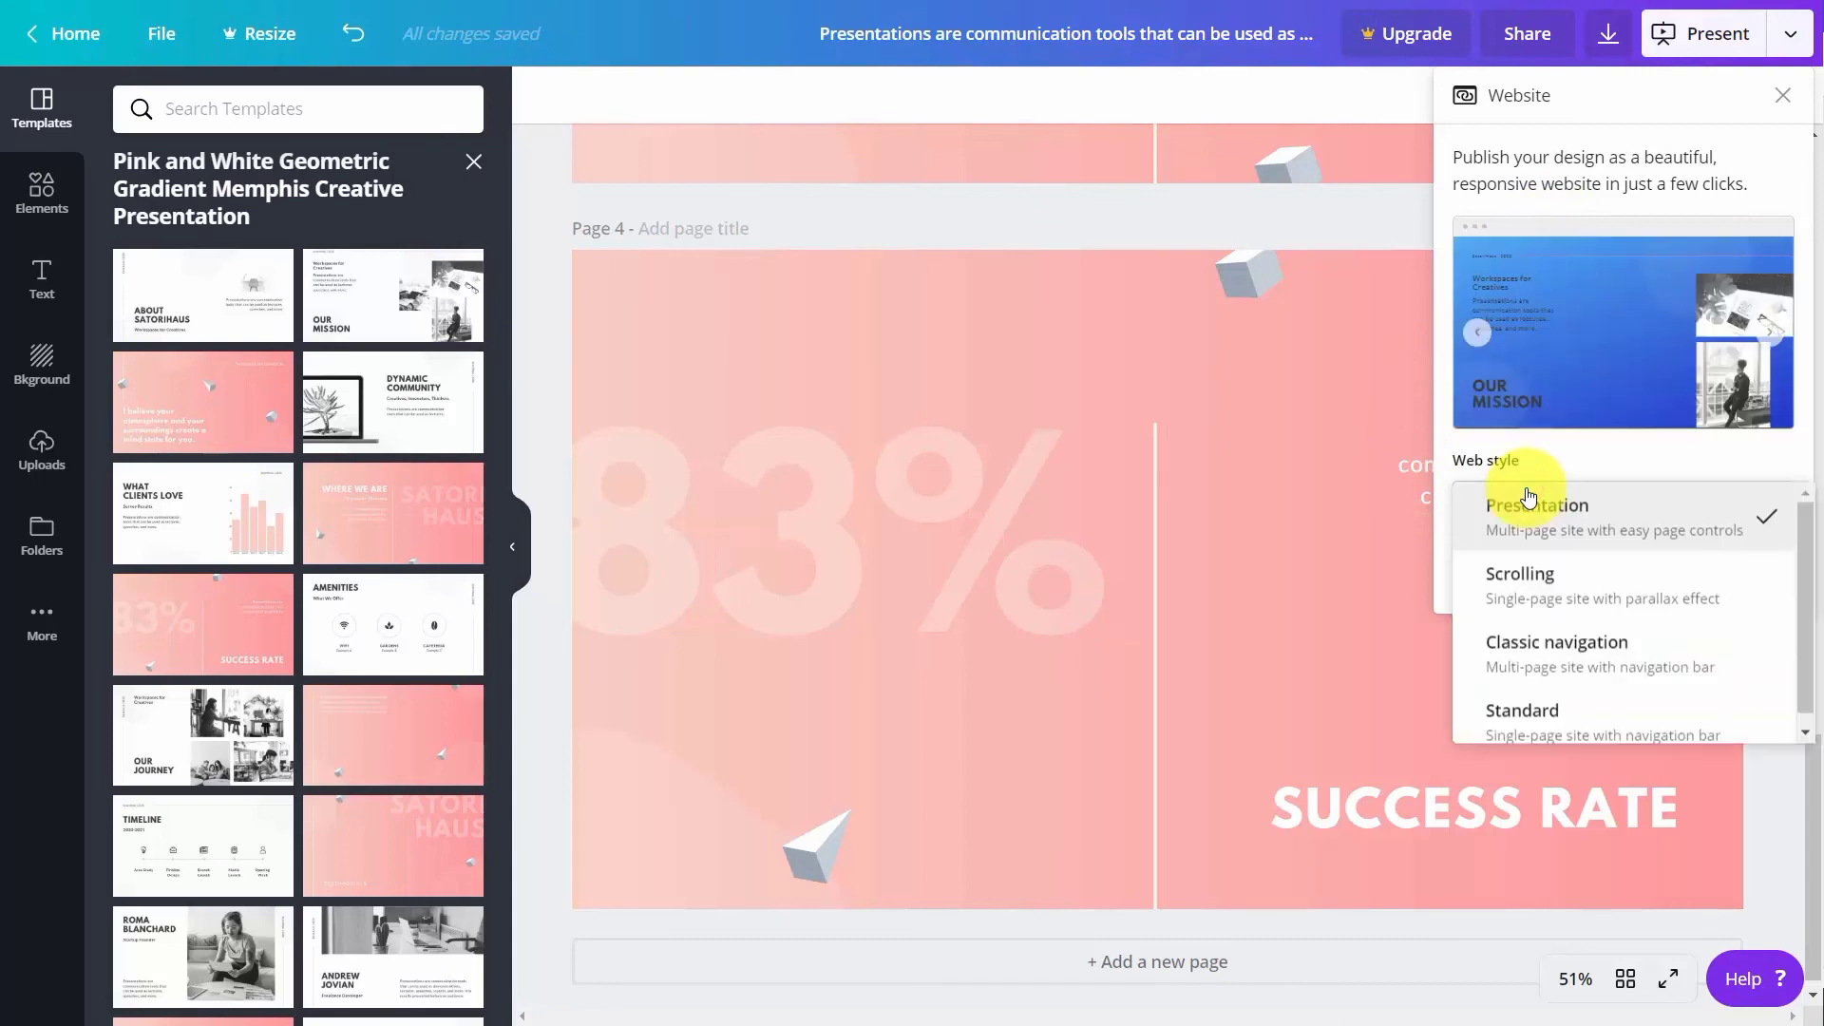
pyautogui.click(1555, 578)
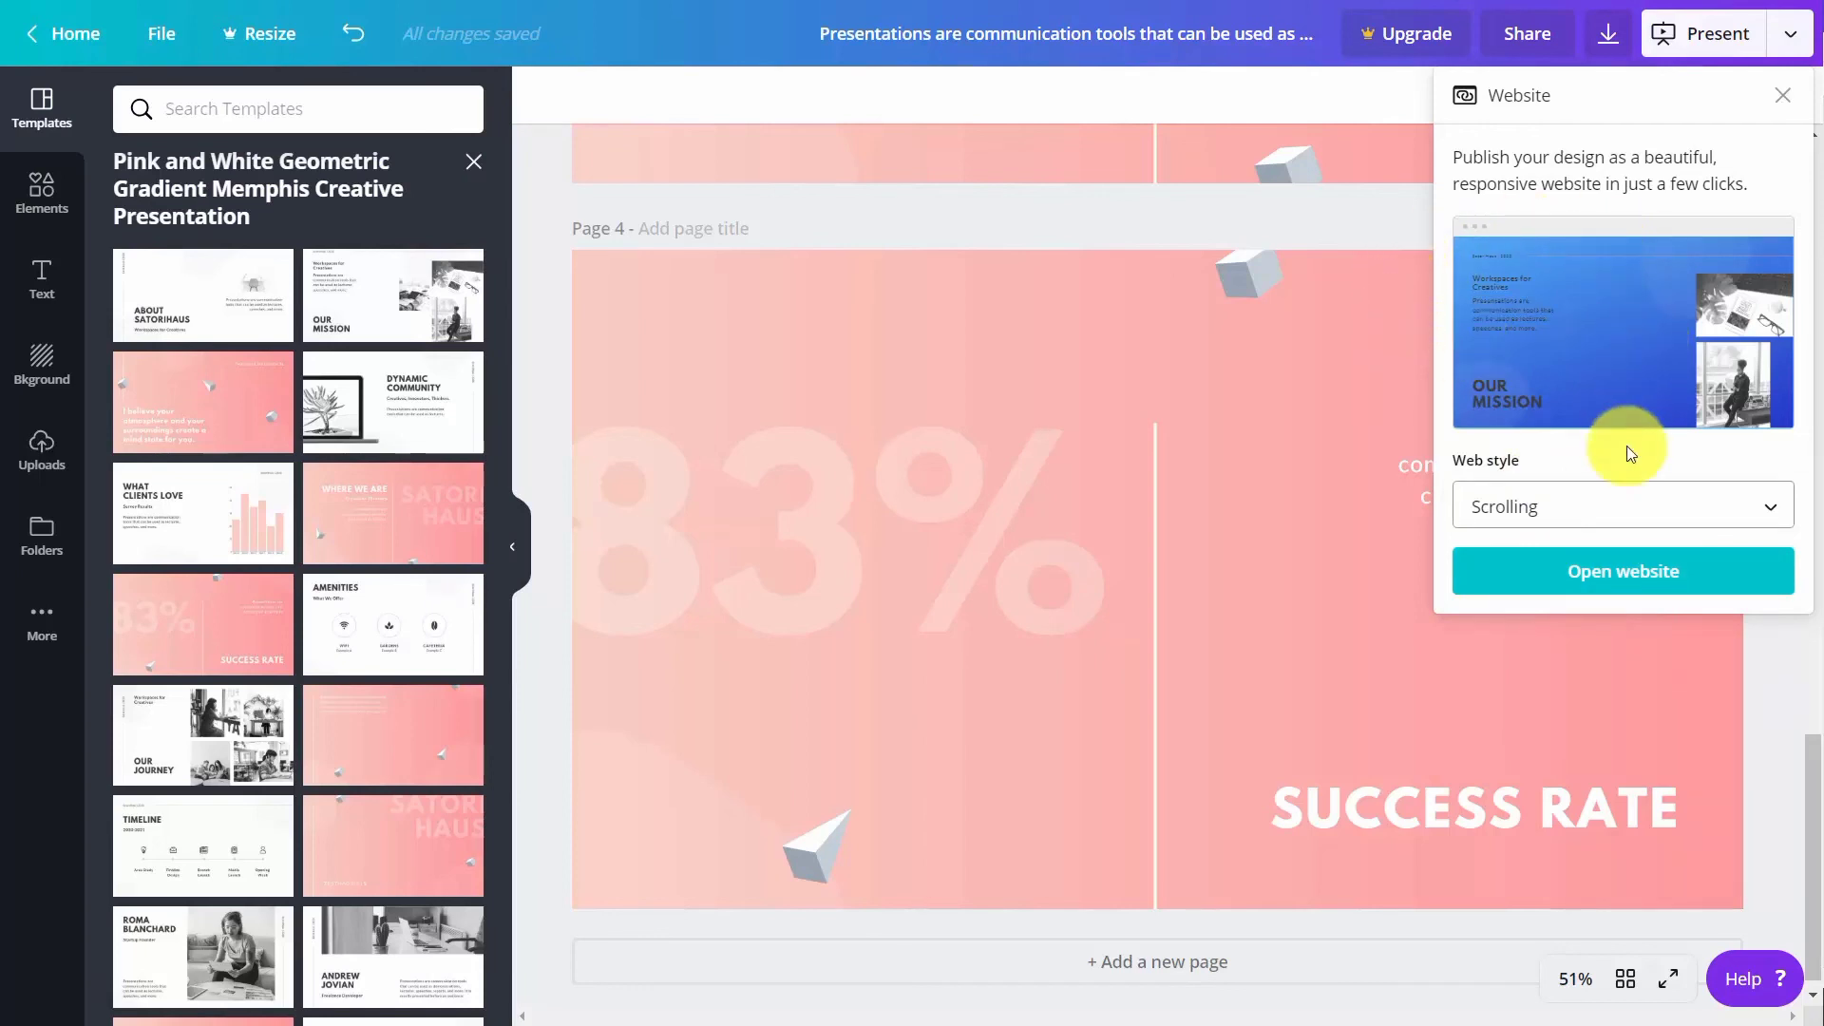
# Preview the website with the Classic navigation web style, and switch the web style to Standard
pyautogui.click(1629, 495)
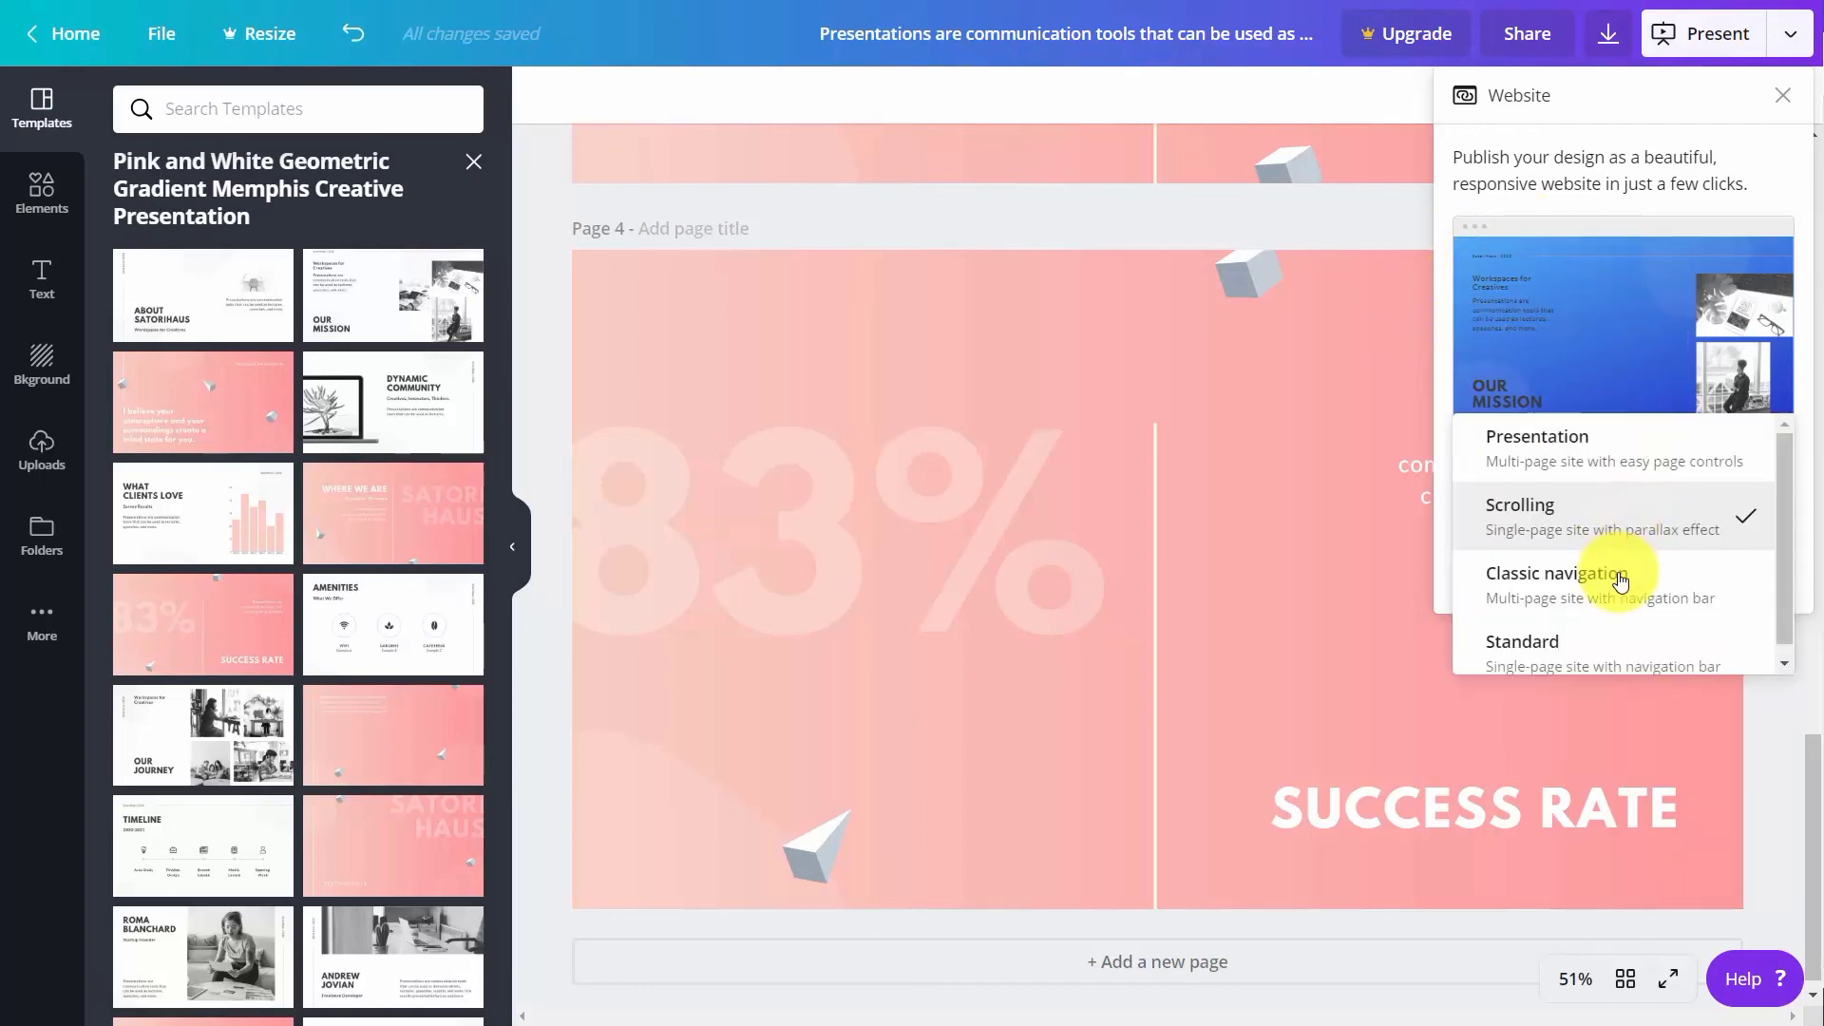
pyautogui.click(1619, 579)
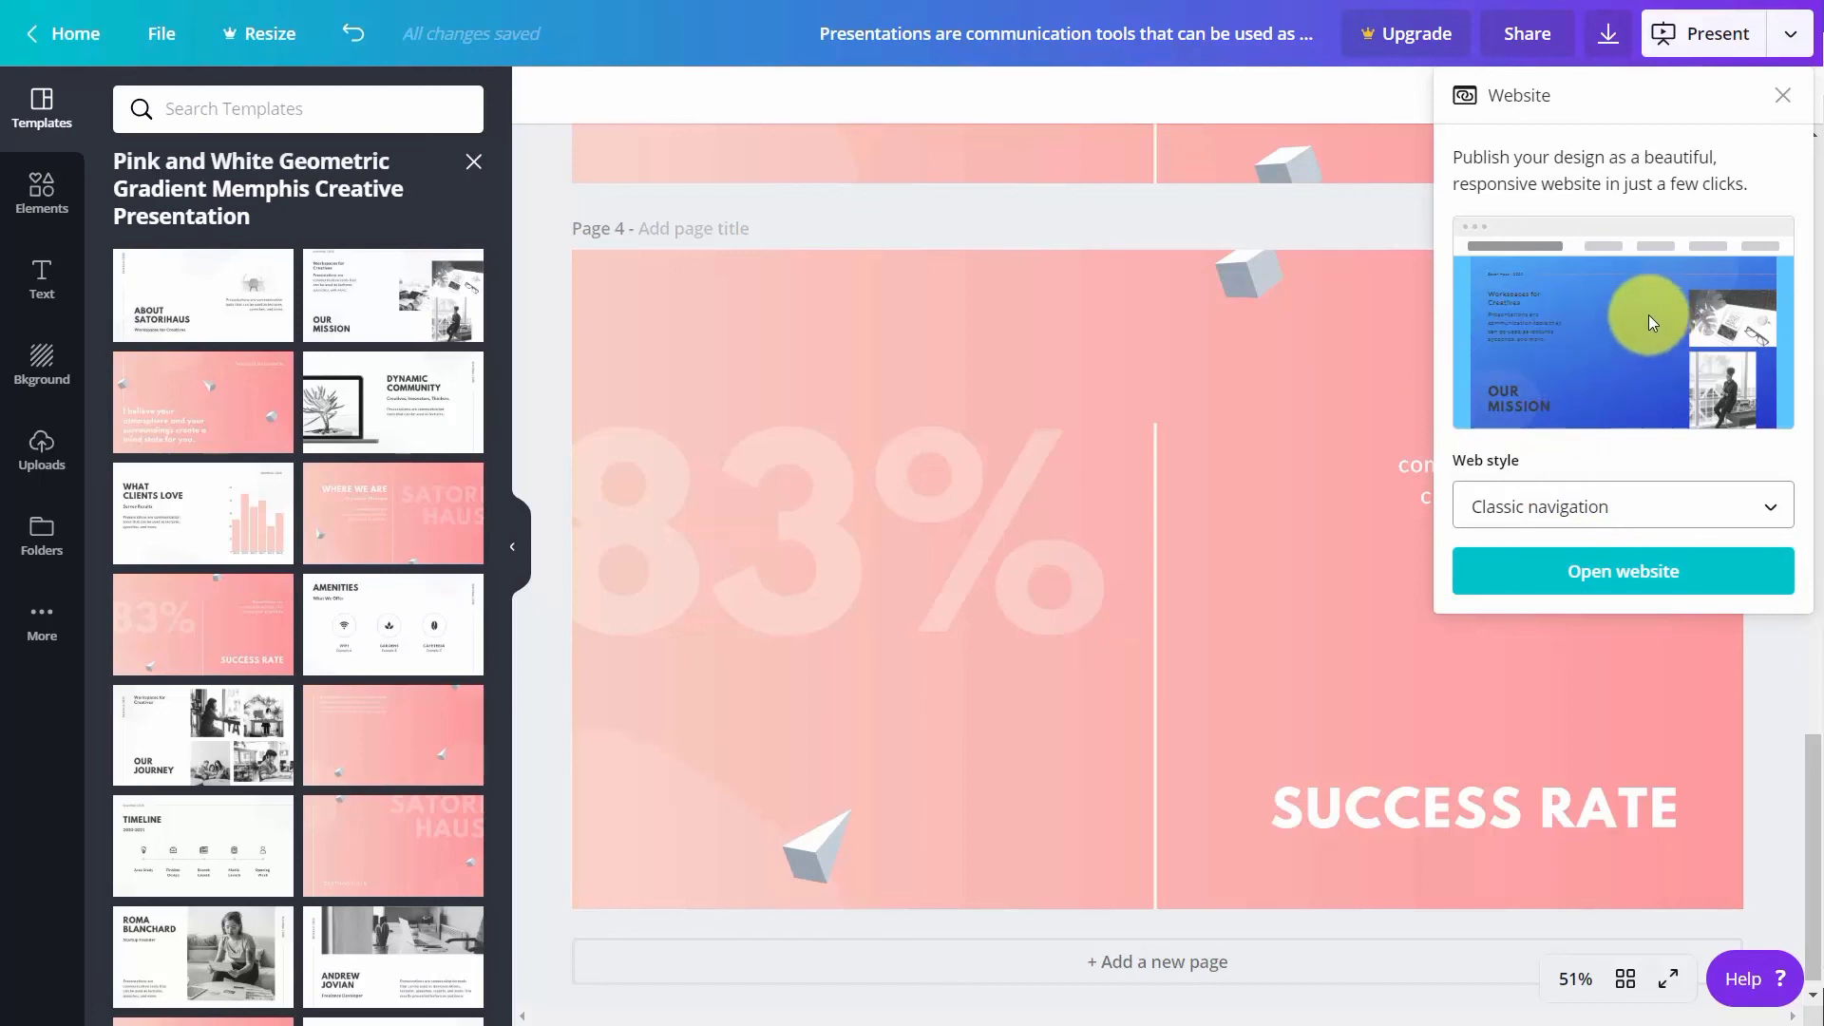
pyautogui.click(1661, 531)
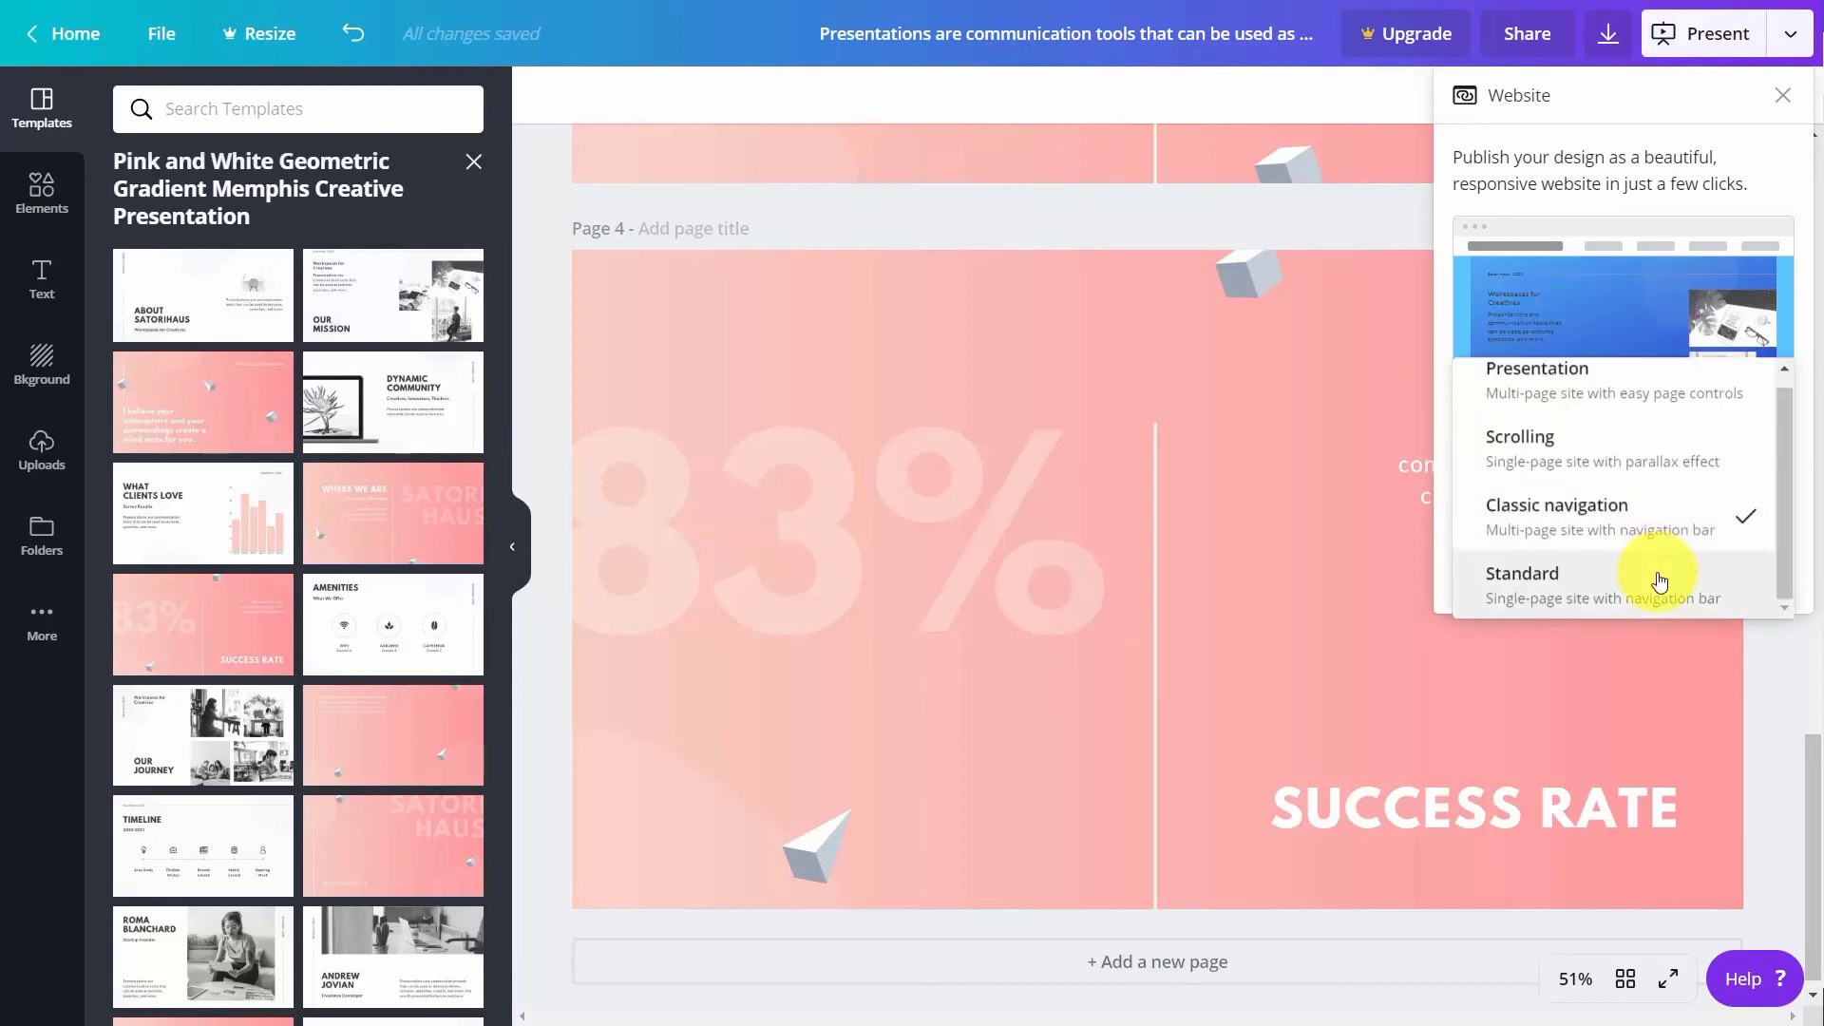
pyautogui.click(1657, 578)
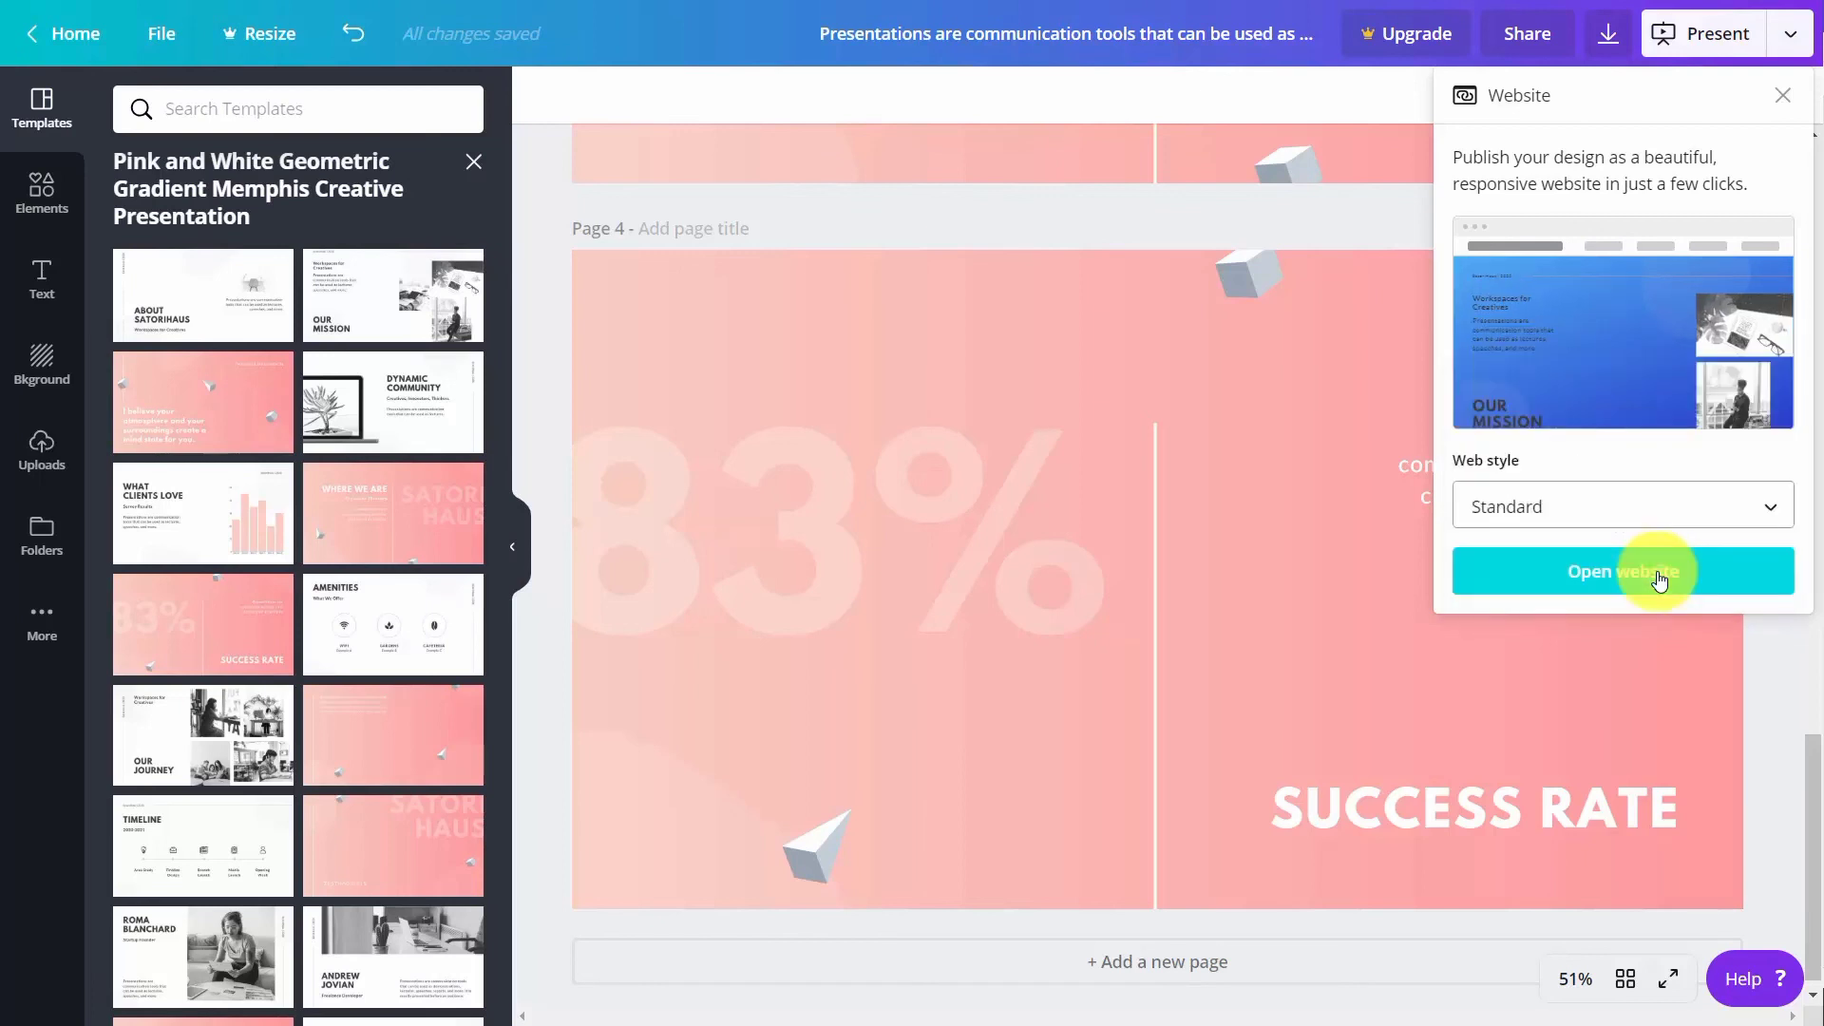